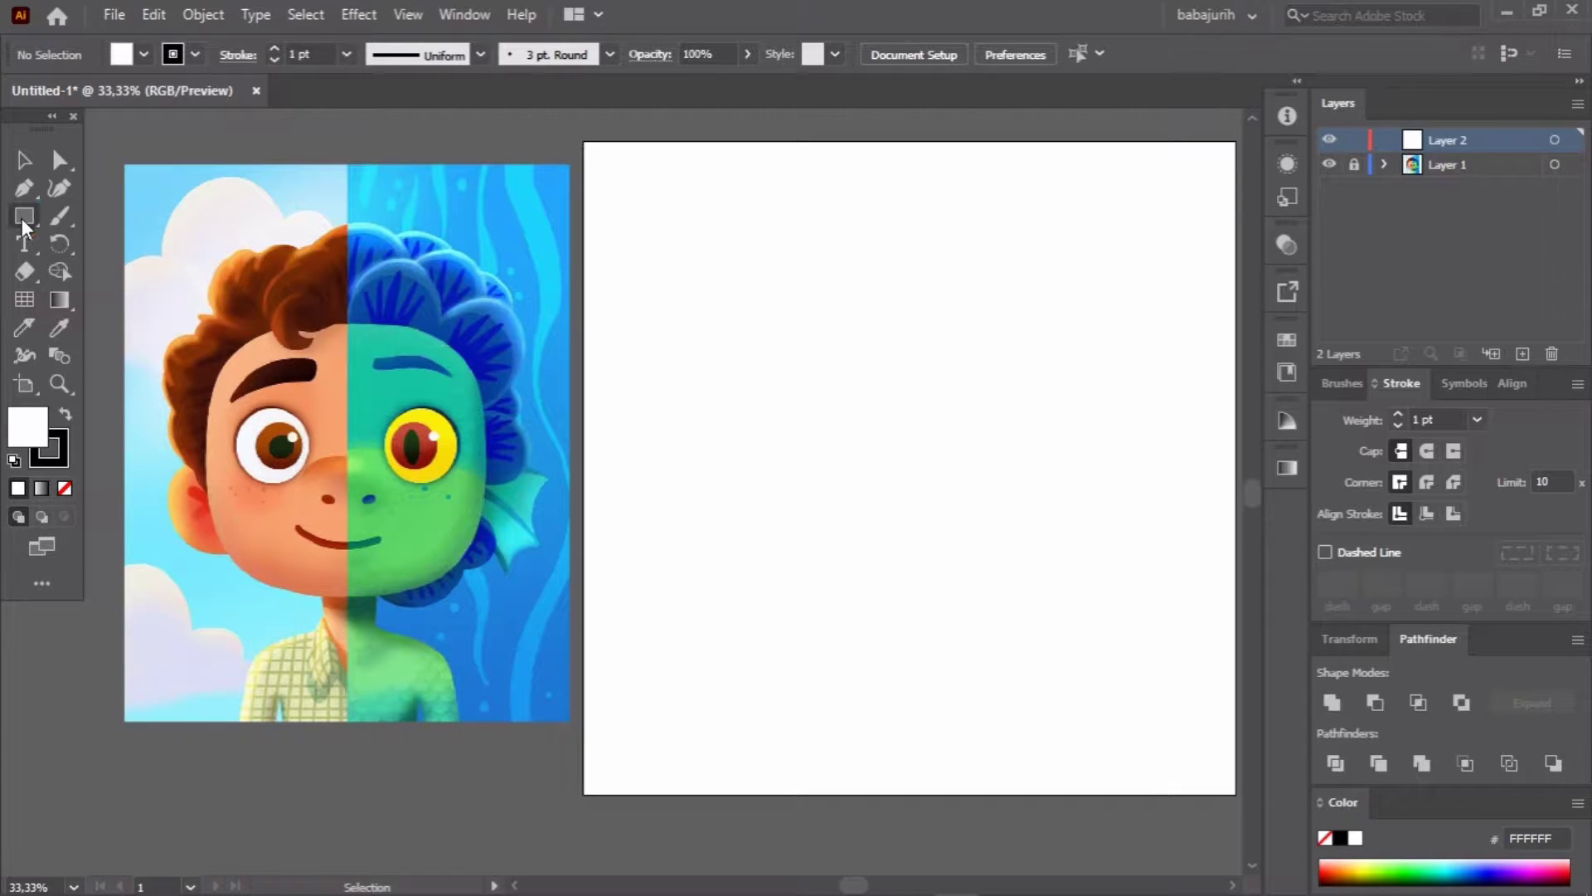
# Step: Draw a square on the artboard beside the reference picture as the face base
pyautogui.click(24, 216)
pyautogui.moveTo(696, 291); pyautogui.dragTo(1039, 634)
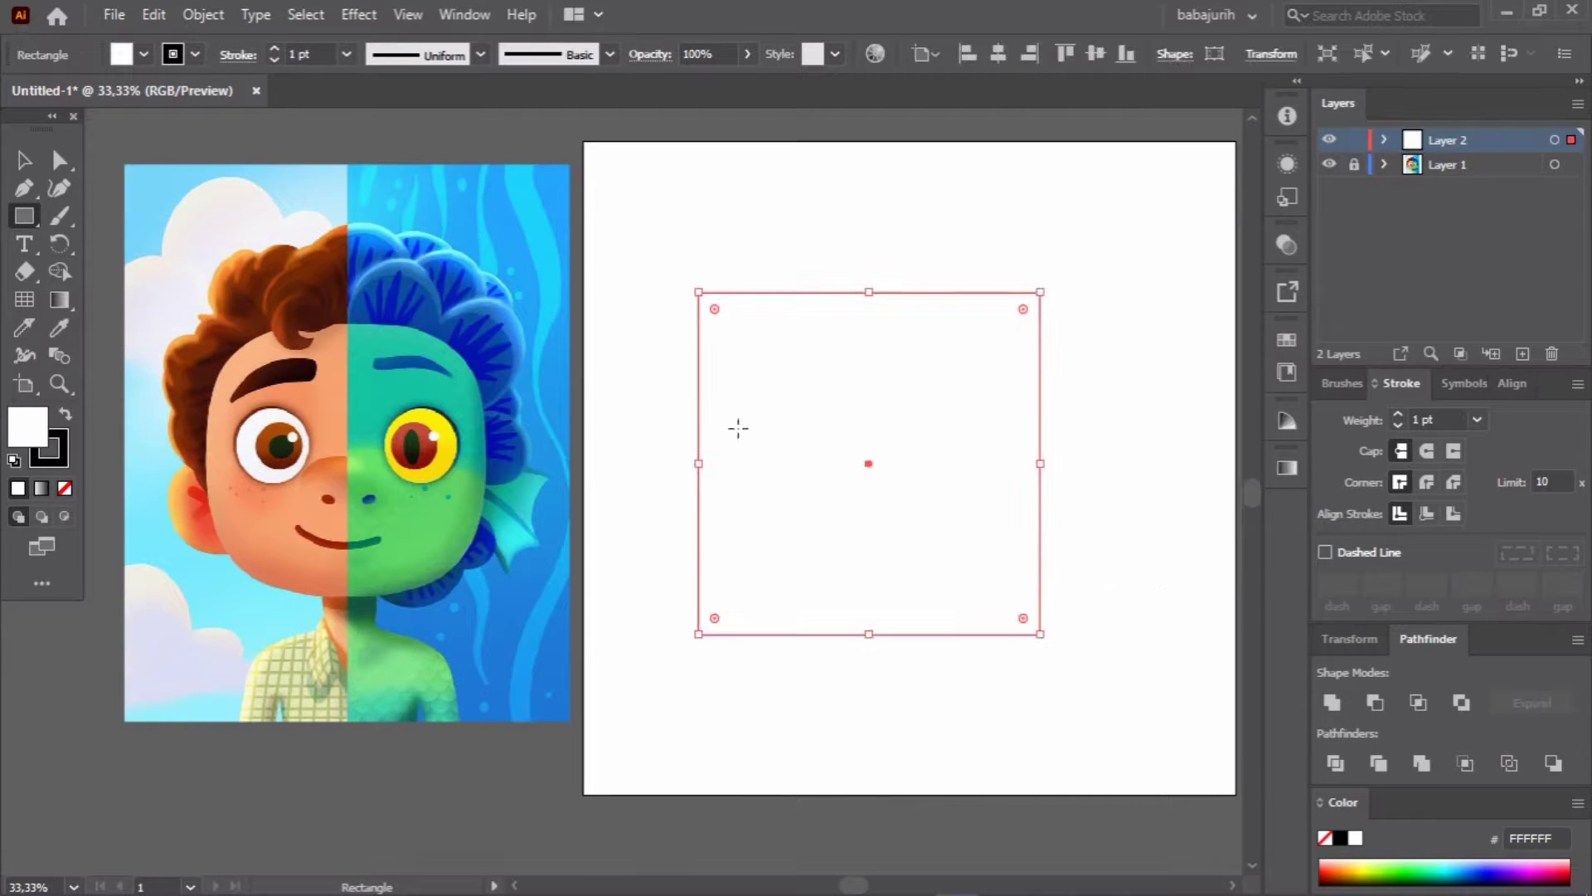
# Step: Fill the square with the peach skin colour sampled from the reference and widen it
pyautogui.press('i')
pyautogui.click(189, 280)
pyautogui.press('v')
pyautogui.moveTo(1039, 463); pyautogui.dragTo(1070, 462)
pyautogui.moveTo(723, 319); pyautogui.dragTo(751, 348)
pyautogui.hotkey('shift', '`')
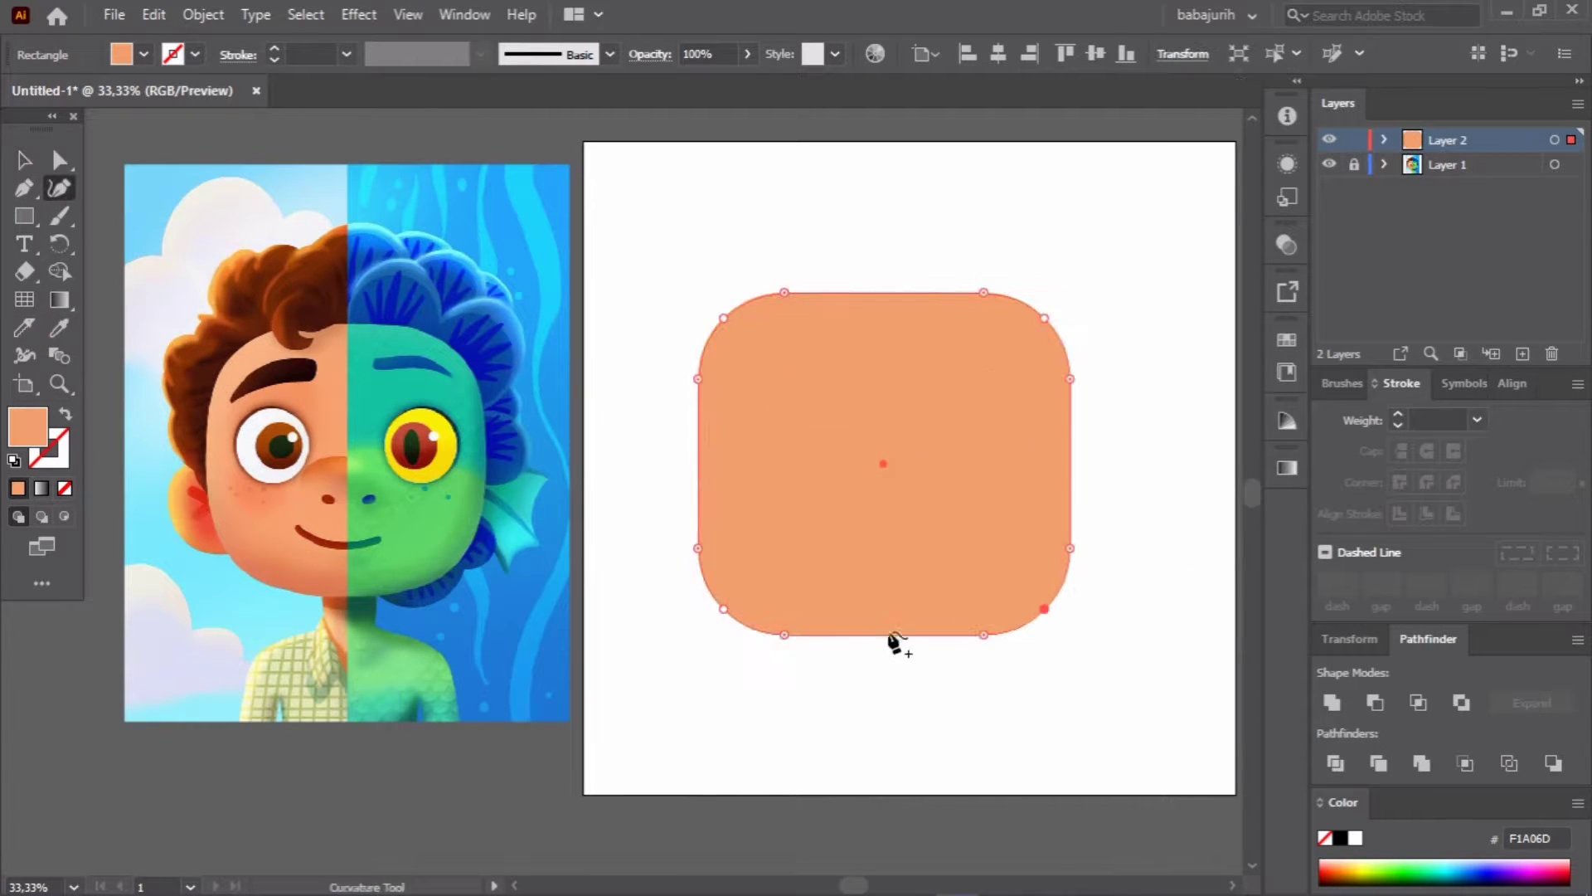
pyautogui.hotkey('ctrl', 'z')
# Step: Curve the bottom edge down, bulge the top edge up, and round the head's corners
pyautogui.click(883, 638)
pyautogui.moveTo(883, 640); pyautogui.dragTo(880, 649)
pyautogui.moveTo(876, 292); pyautogui.dragTo(876, 282)
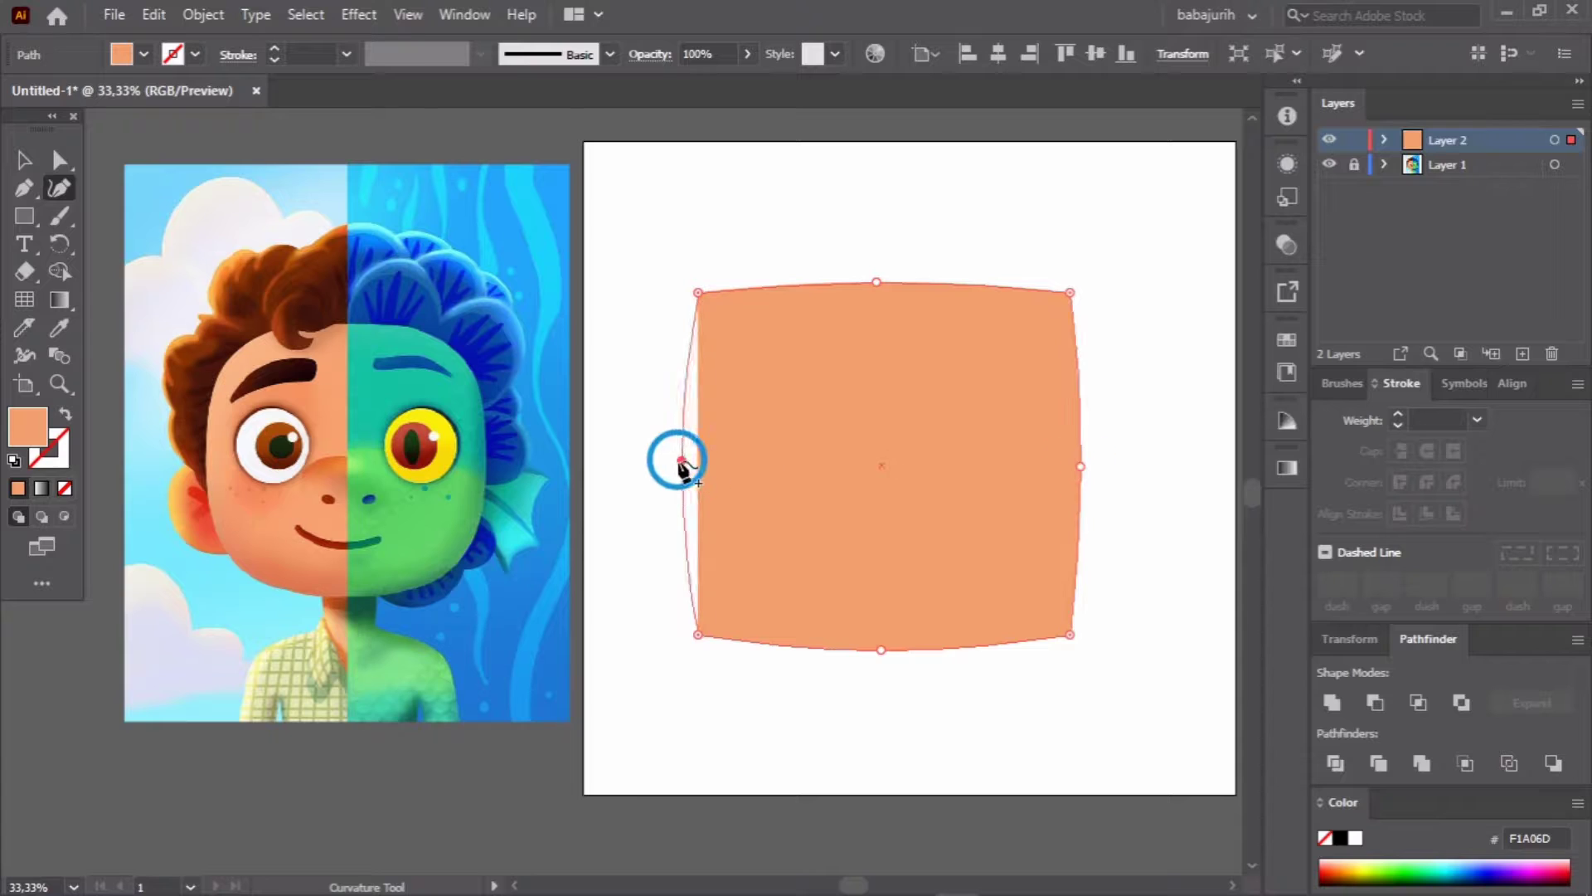
pyautogui.press('a')
pyautogui.moveTo(730, 324); pyautogui.dragTo(796, 387)
pyautogui.press('v')
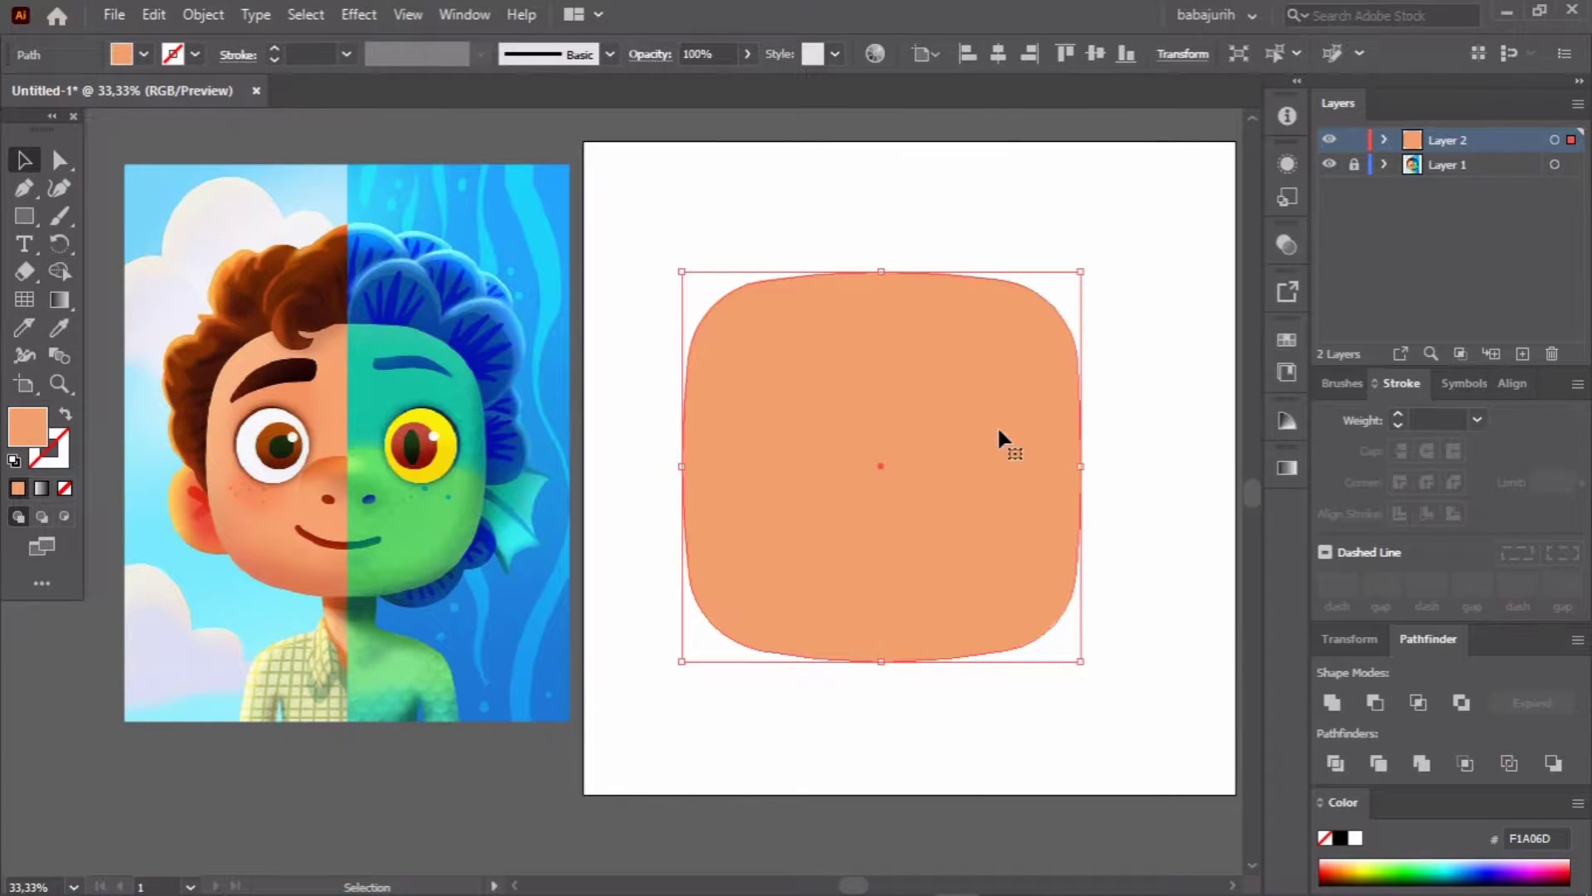
pyautogui.press('a')
pyautogui.hotkey('shift', '`')
pyautogui.moveTo(879, 663); pyautogui.dragTo(881, 672)
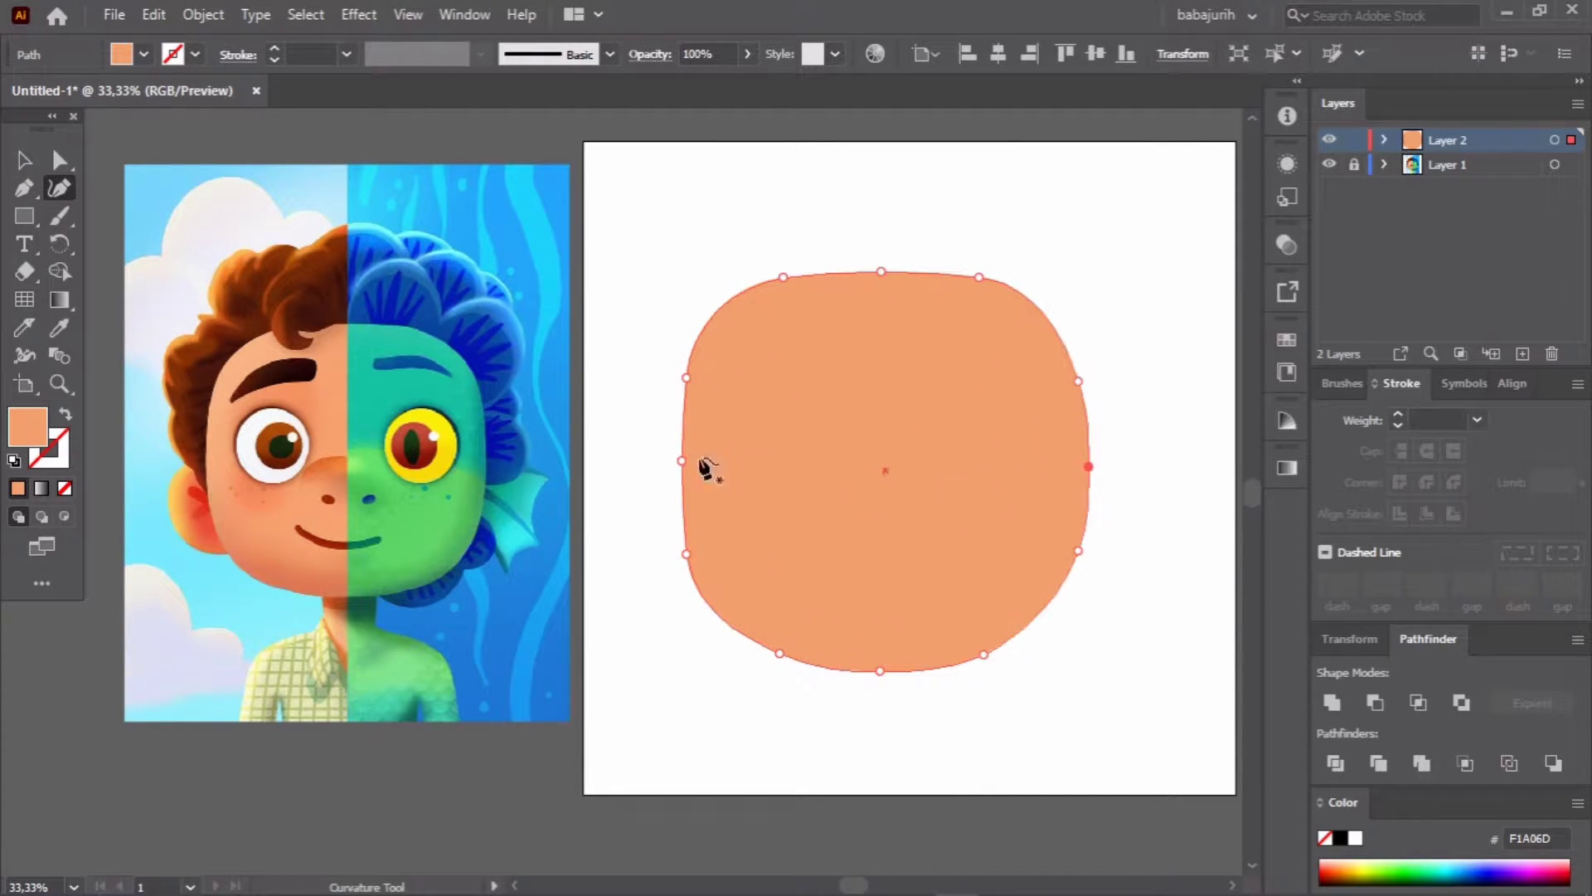
# Step: Shift the head slightly right and draw a small circle at the artboard's top left
pyautogui.press('v')
pyautogui.moveTo(1036, 464); pyautogui.dragTo(1066, 465)
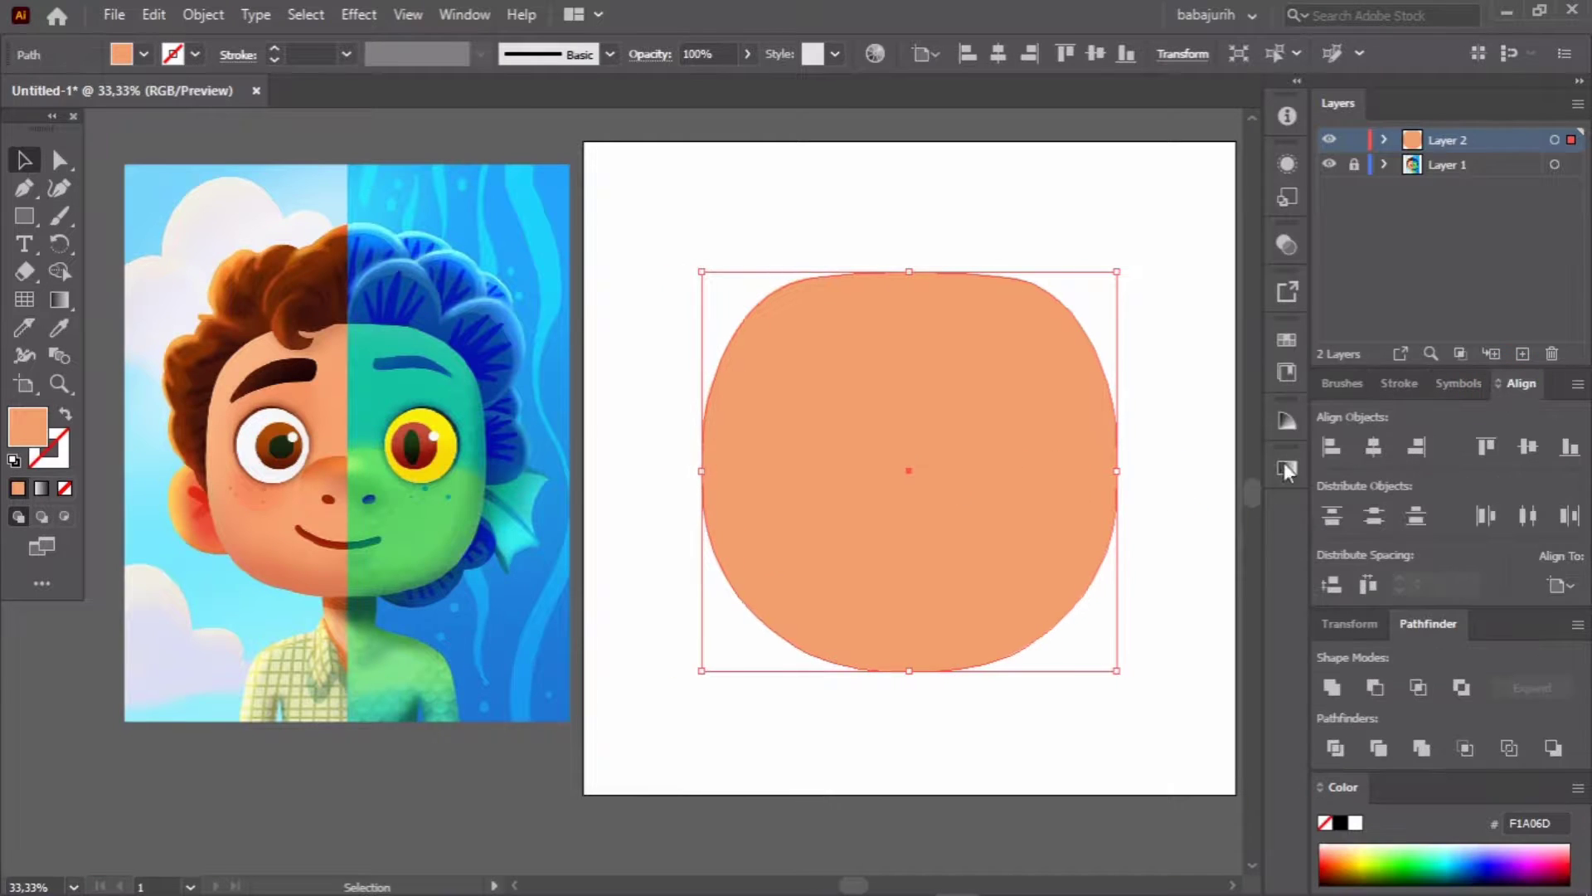
pyautogui.click(678, 242)
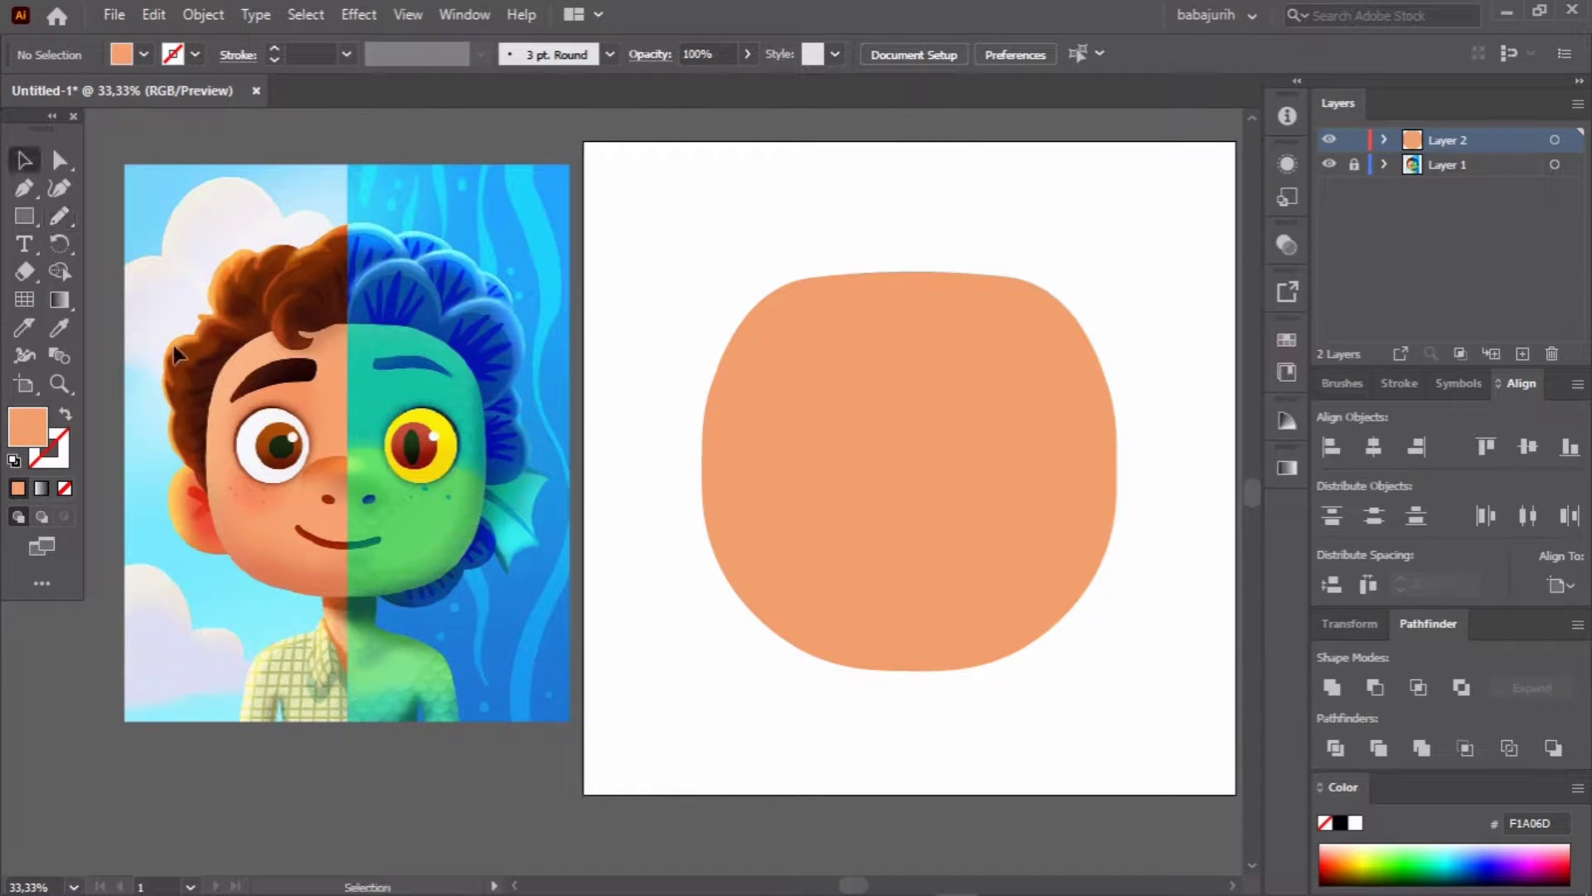
pyautogui.click(24, 217)
pyautogui.moveTo(646, 159); pyautogui.dragTo(787, 305)
# Step: Move the cream circle onto the face and draw an iris circle with a -90° gradient
pyautogui.moveTo(718, 245); pyautogui.dragTo(818, 465)
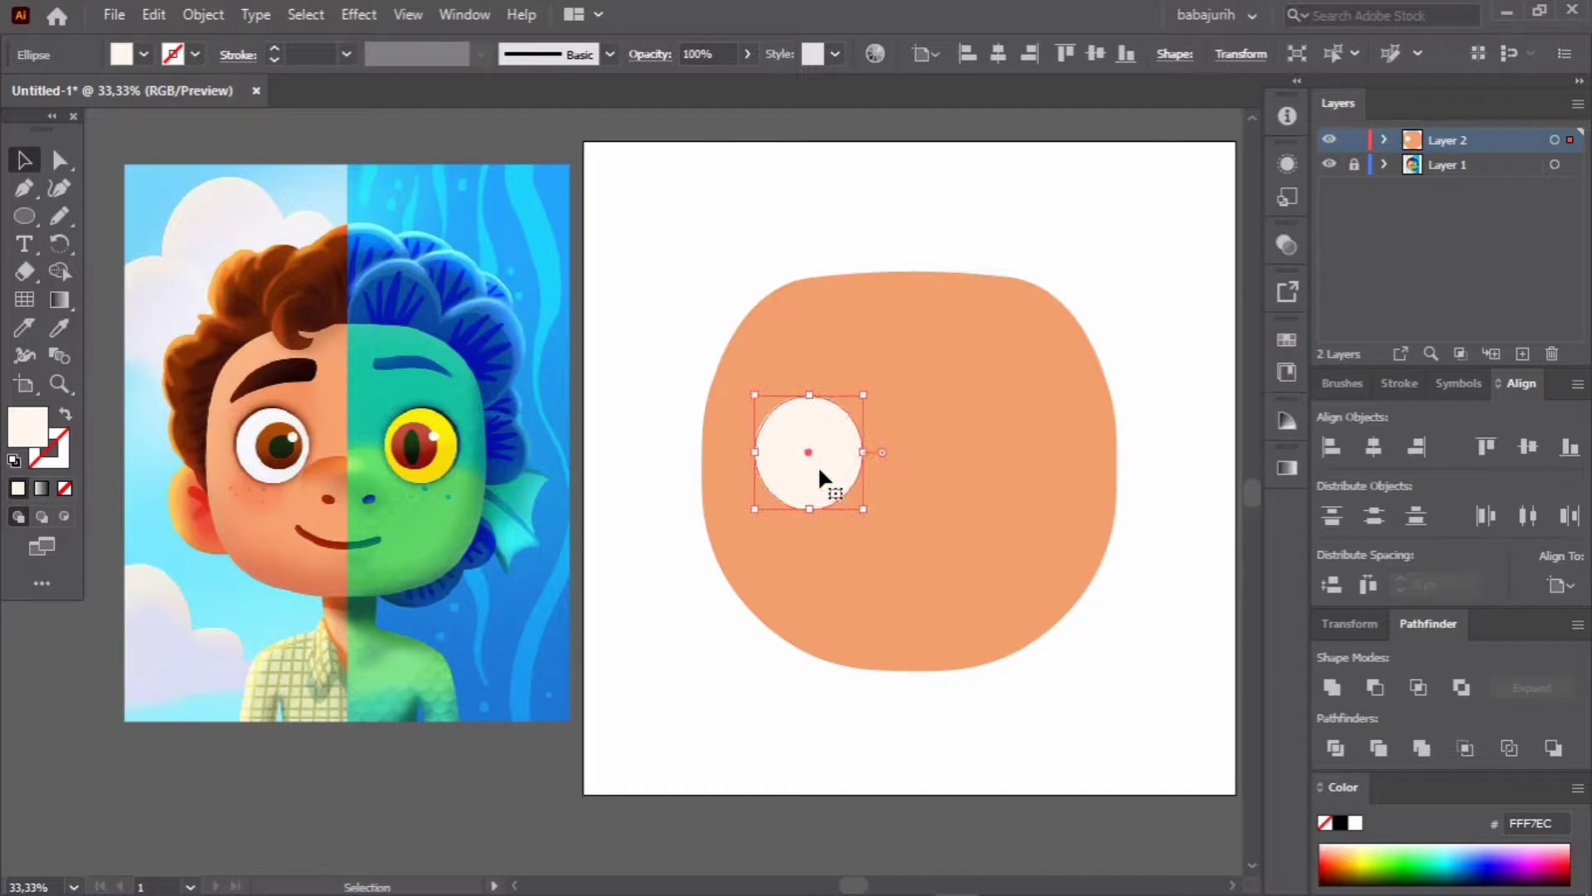
pyautogui.hotkey('ctrl', 'shift', 'a')
pyautogui.click(24, 216)
pyautogui.click(129, 244)
pyautogui.moveTo(655, 192); pyautogui.dragTo(751, 290)
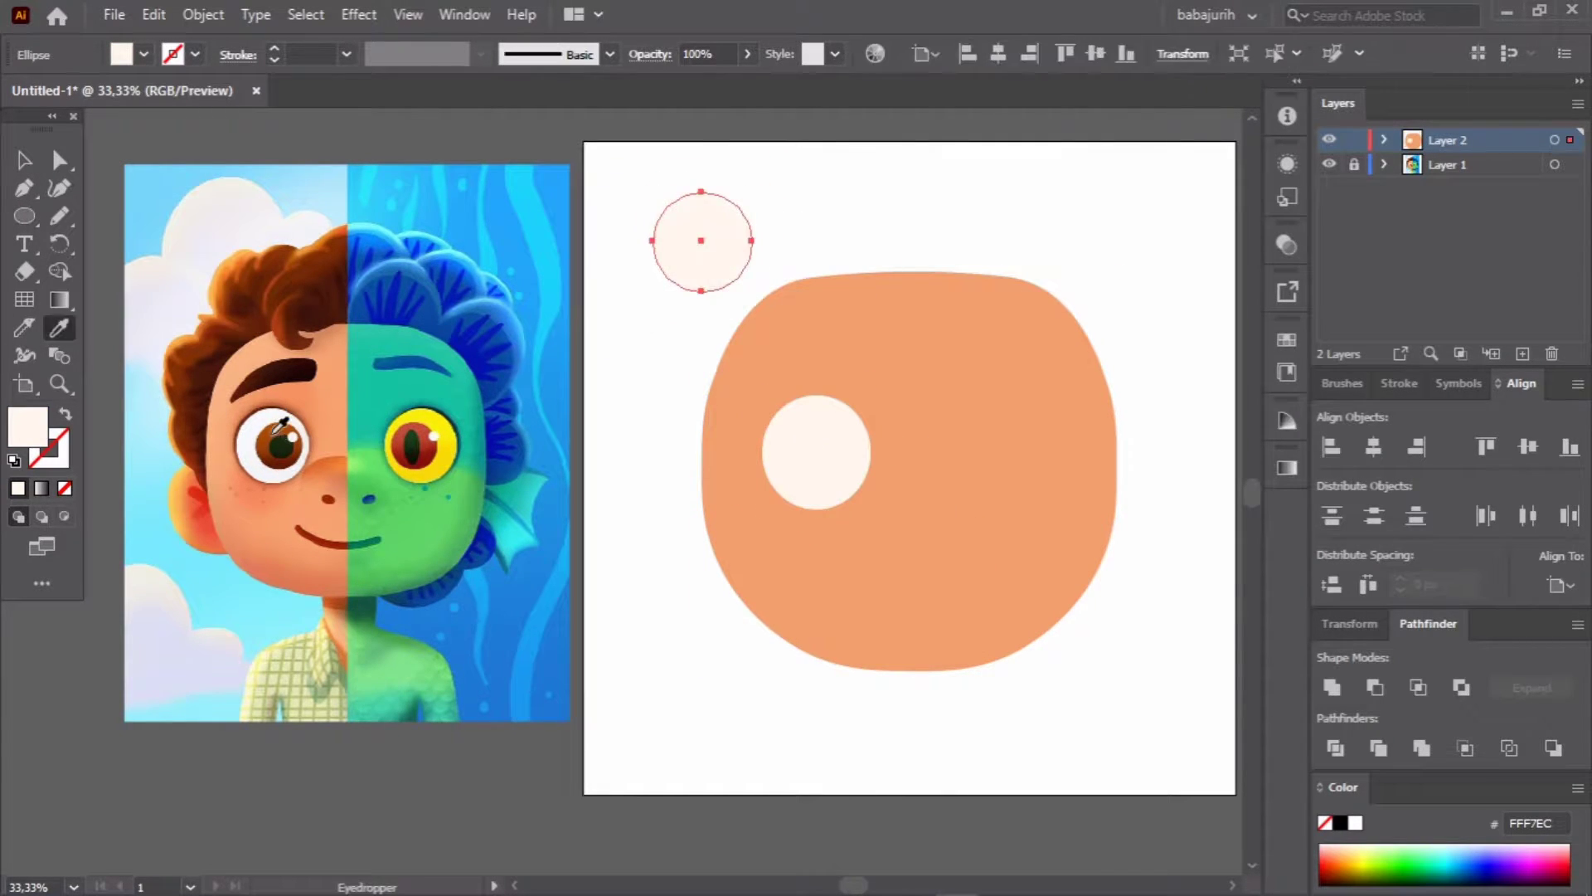
pyautogui.click(1287, 466)
pyautogui.click(1164, 586)
pyautogui.click(1177, 551)
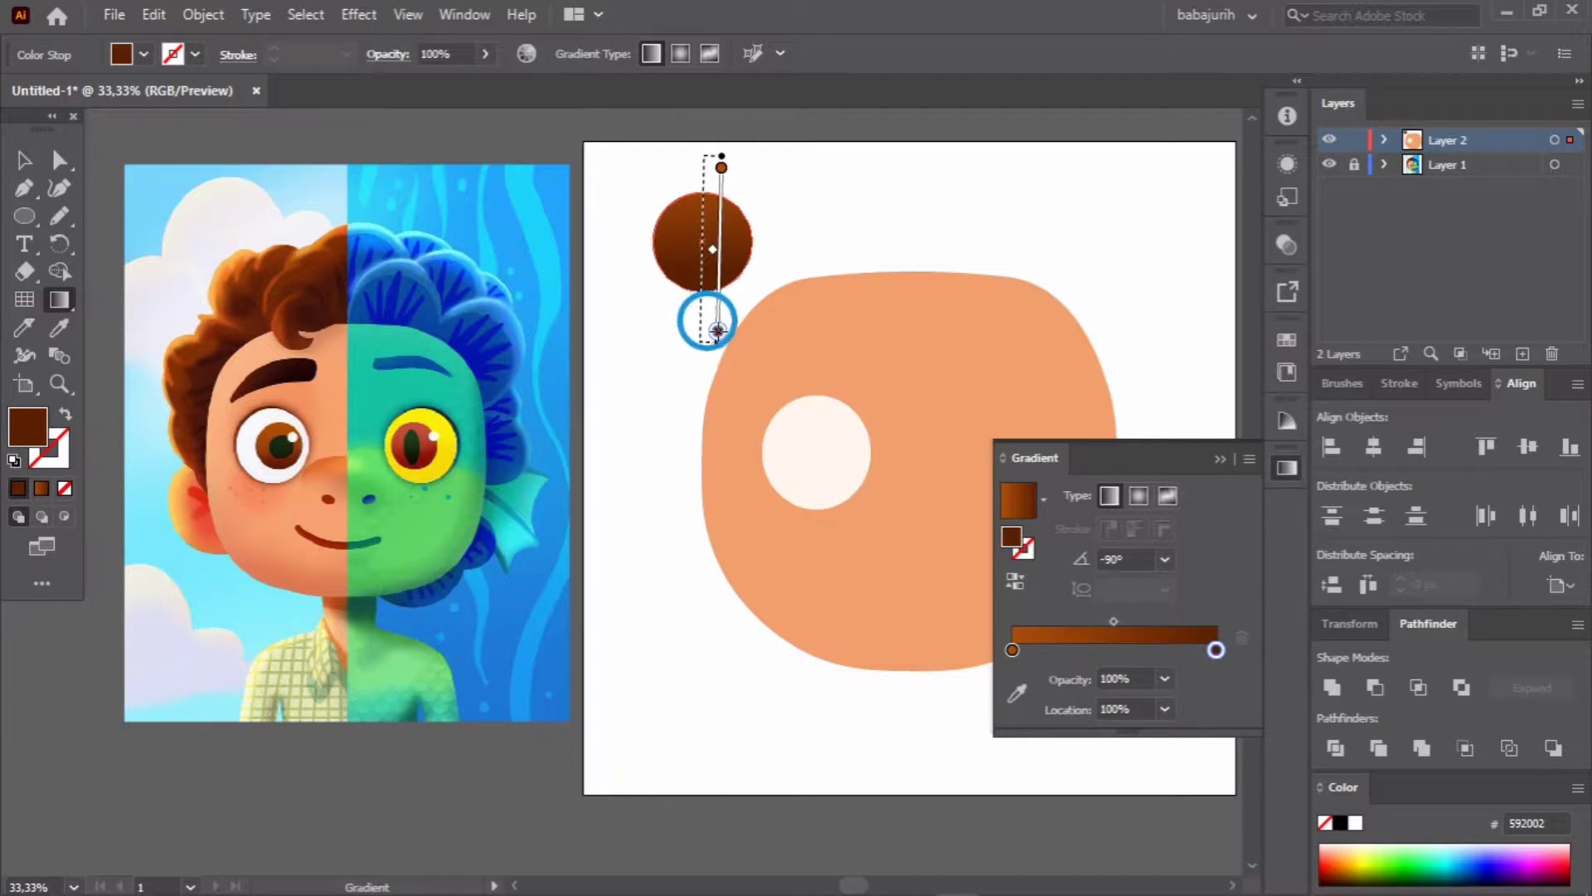
pyautogui.moveTo(718, 330); pyautogui.dragTo(702, 319)
# Step: Adjust the bottom colour stop of the iris gradient
pyautogui.press('v')
pyautogui.click(860, 228)
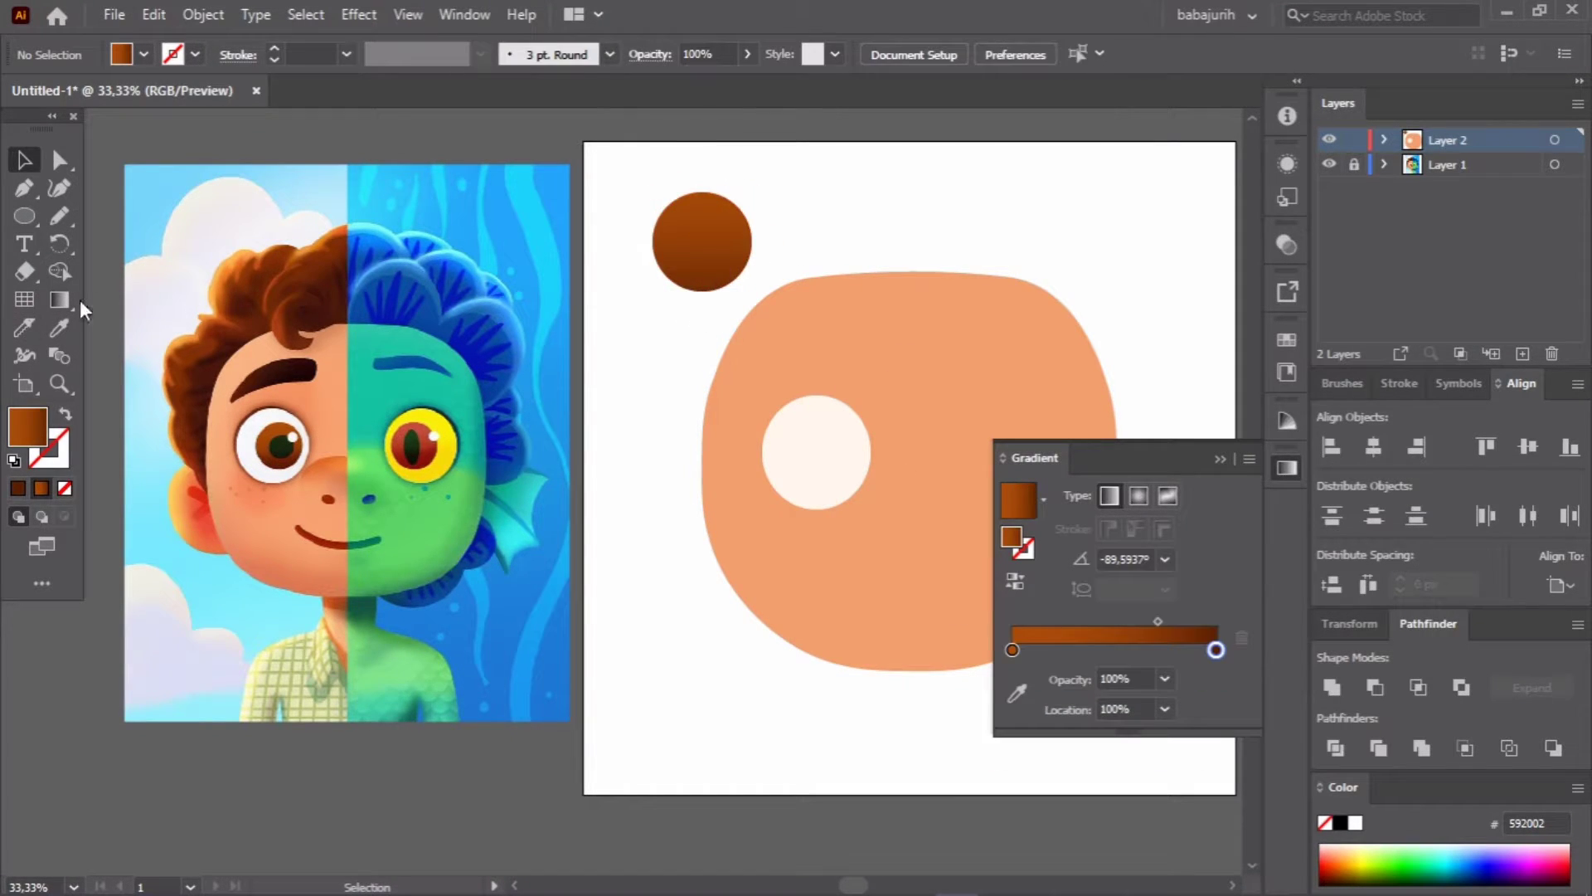
pyautogui.click(59, 299)
pyautogui.click(701, 301)
pyautogui.press('v')
pyautogui.click(867, 224)
# Step: Add a small dark pupil and a highlight circle on the iris
pyautogui.moveTo(723, 249); pyautogui.dragTo(738, 269)
pyautogui.press('v')
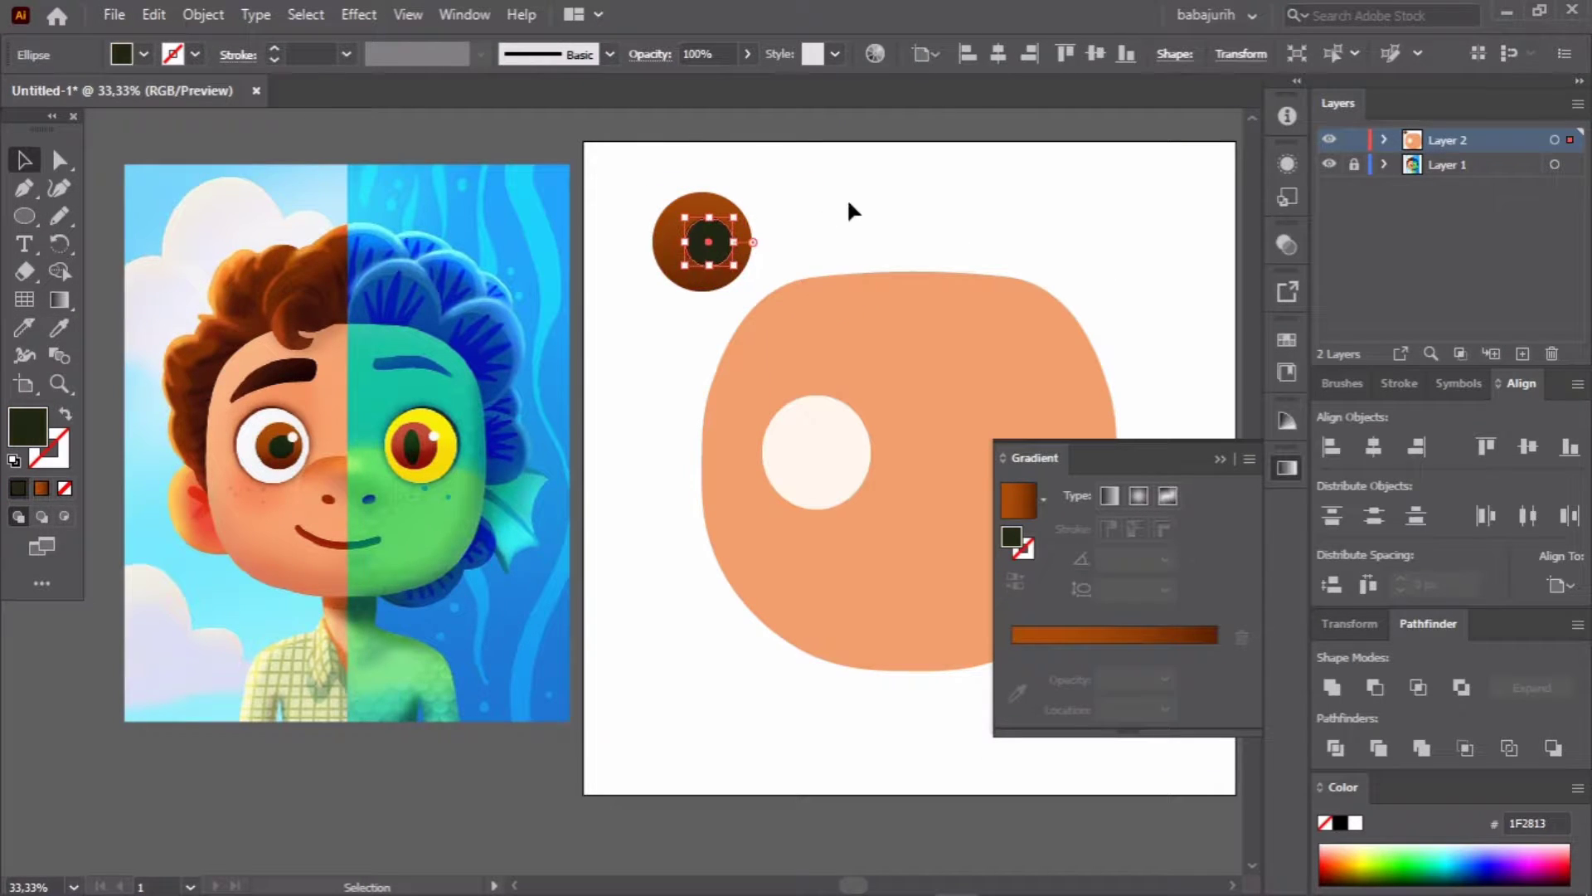
pyautogui.click(658, 167)
pyautogui.press('l')
pyautogui.moveTo(702, 163); pyautogui.dragTo(872, 492)
pyautogui.press('v')
pyautogui.press('v')
# Step: Place the iris group on the slightly enlarged eyeball and colour the copied circle dark red
pyautogui.click(727, 232)
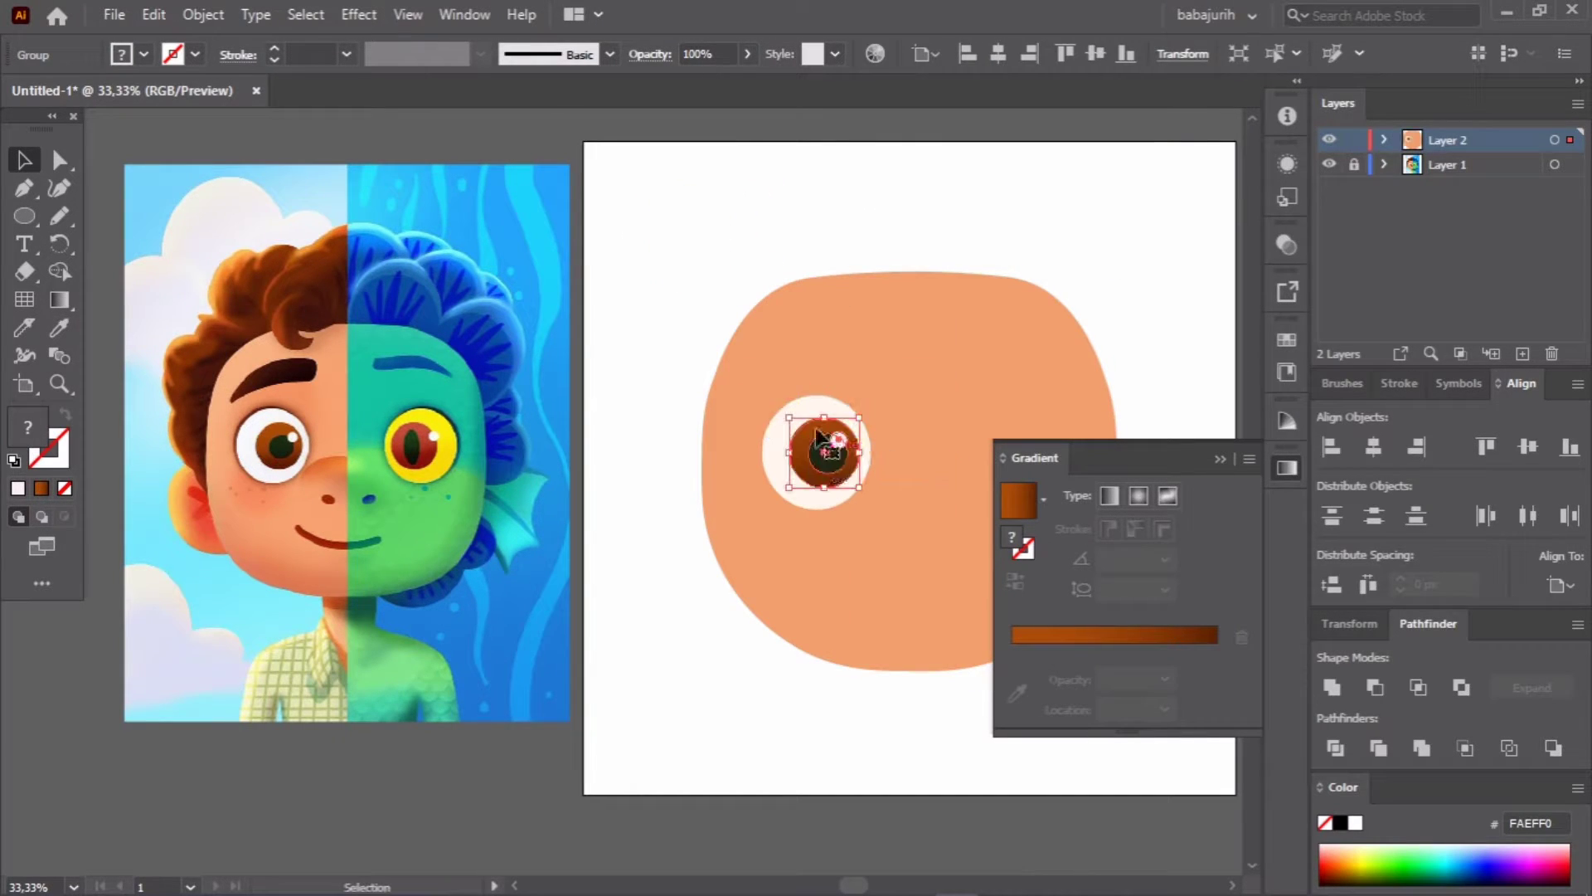
pyautogui.click(763, 453)
pyautogui.moveTo(762, 453); pyautogui.dragTo(757, 446)
pyautogui.moveTo(815, 389); pyautogui.dragTo(814, 383)
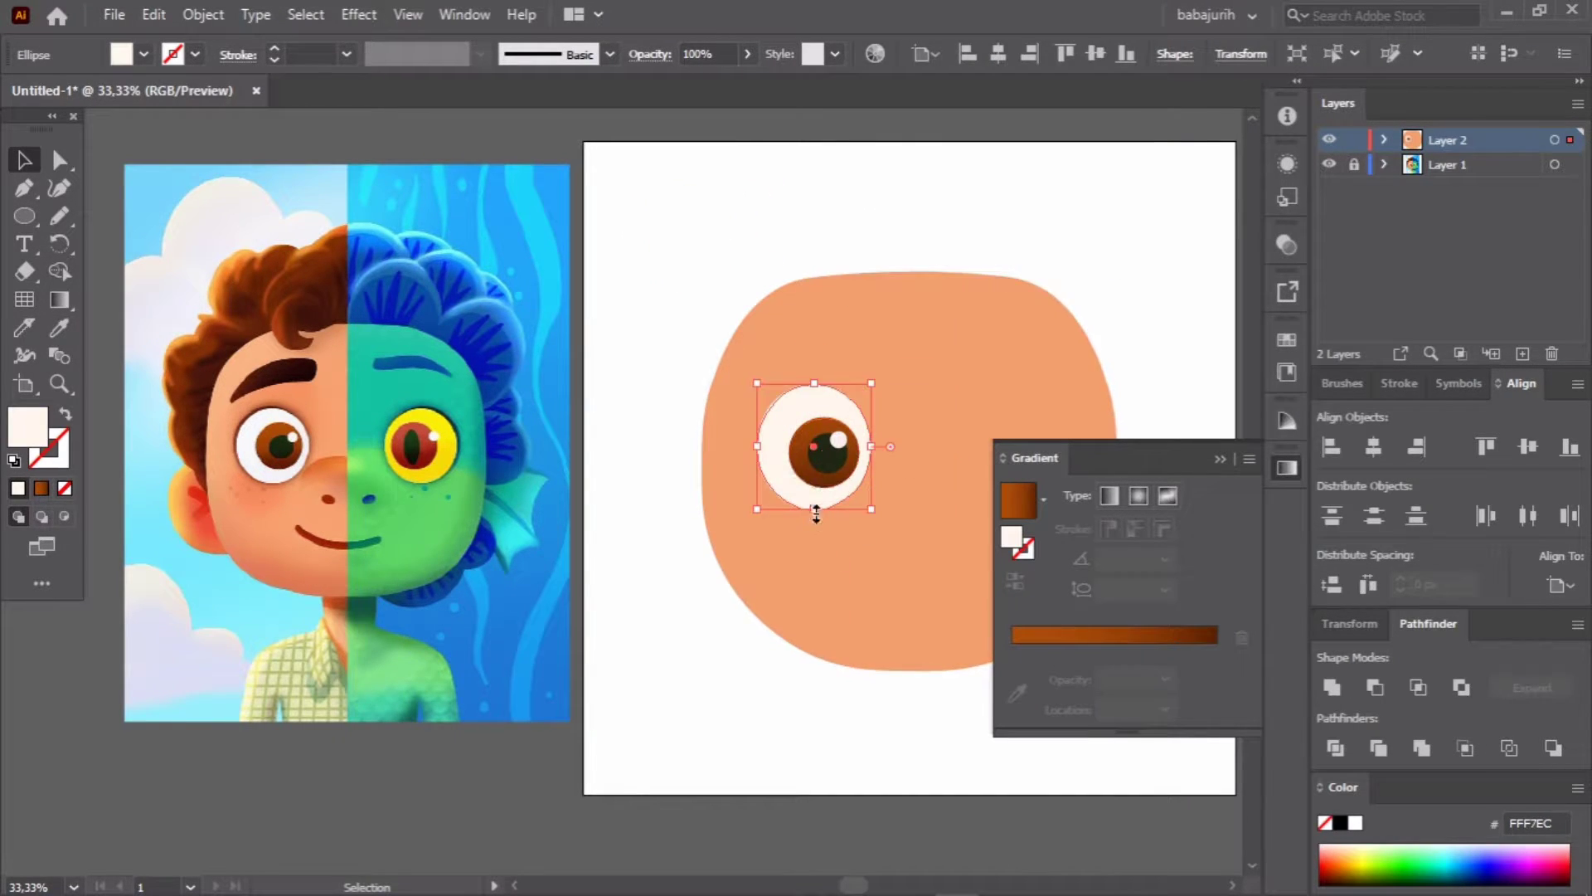
pyautogui.click(605, 412)
pyautogui.click(779, 427)
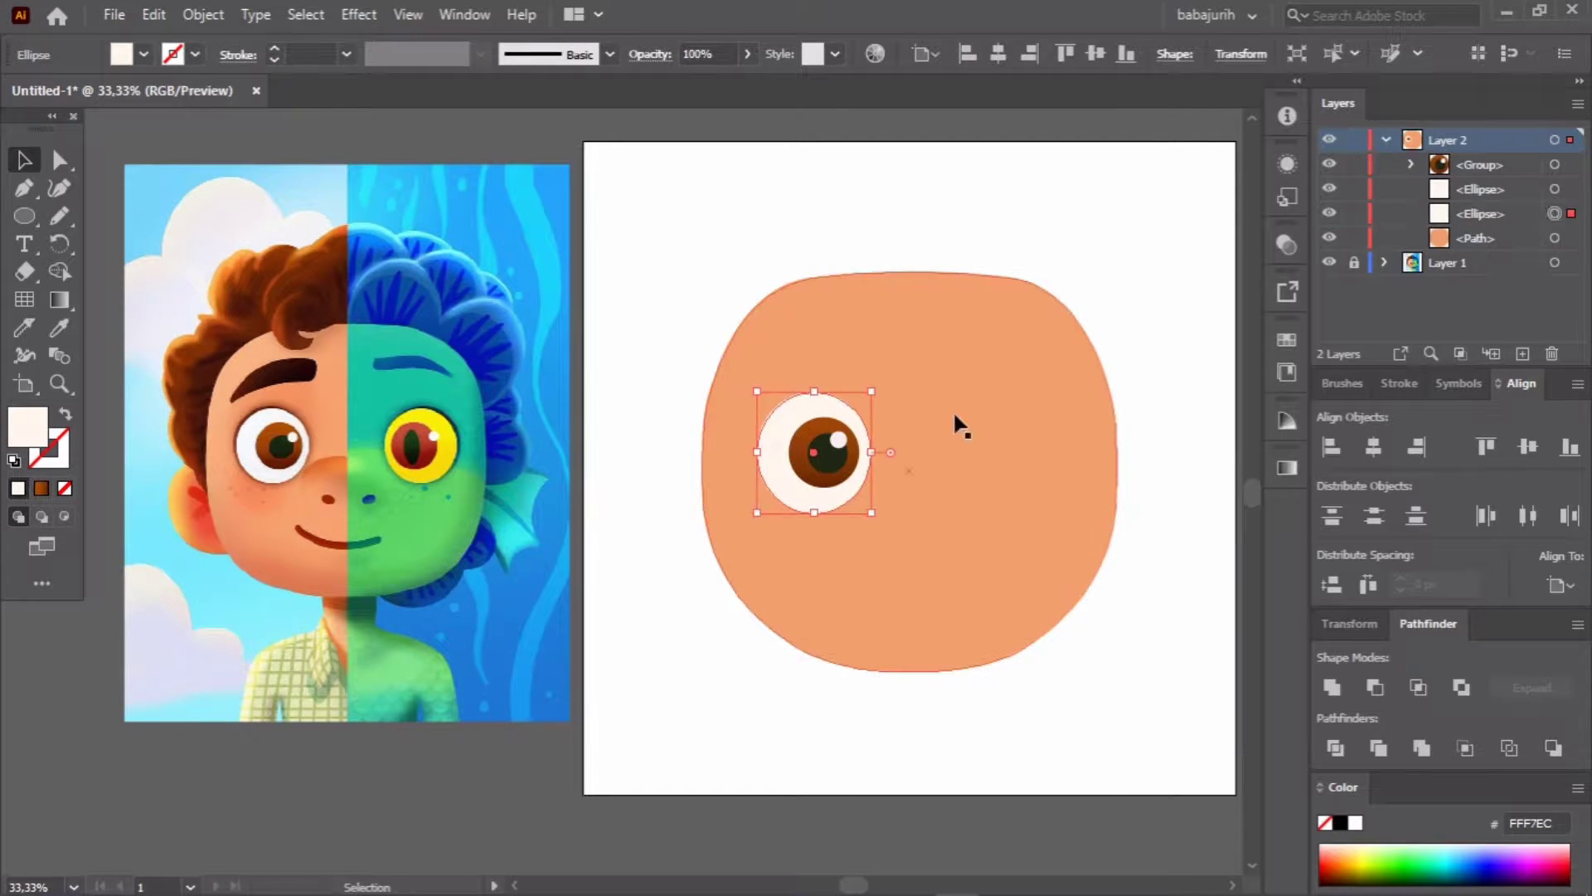
# Step: Enlarge the dark red circle behind the eye to form a rim
pyautogui.press('i')
pyautogui.press('v')
pyautogui.moveTo(866, 508); pyautogui.dragTo(874, 514)
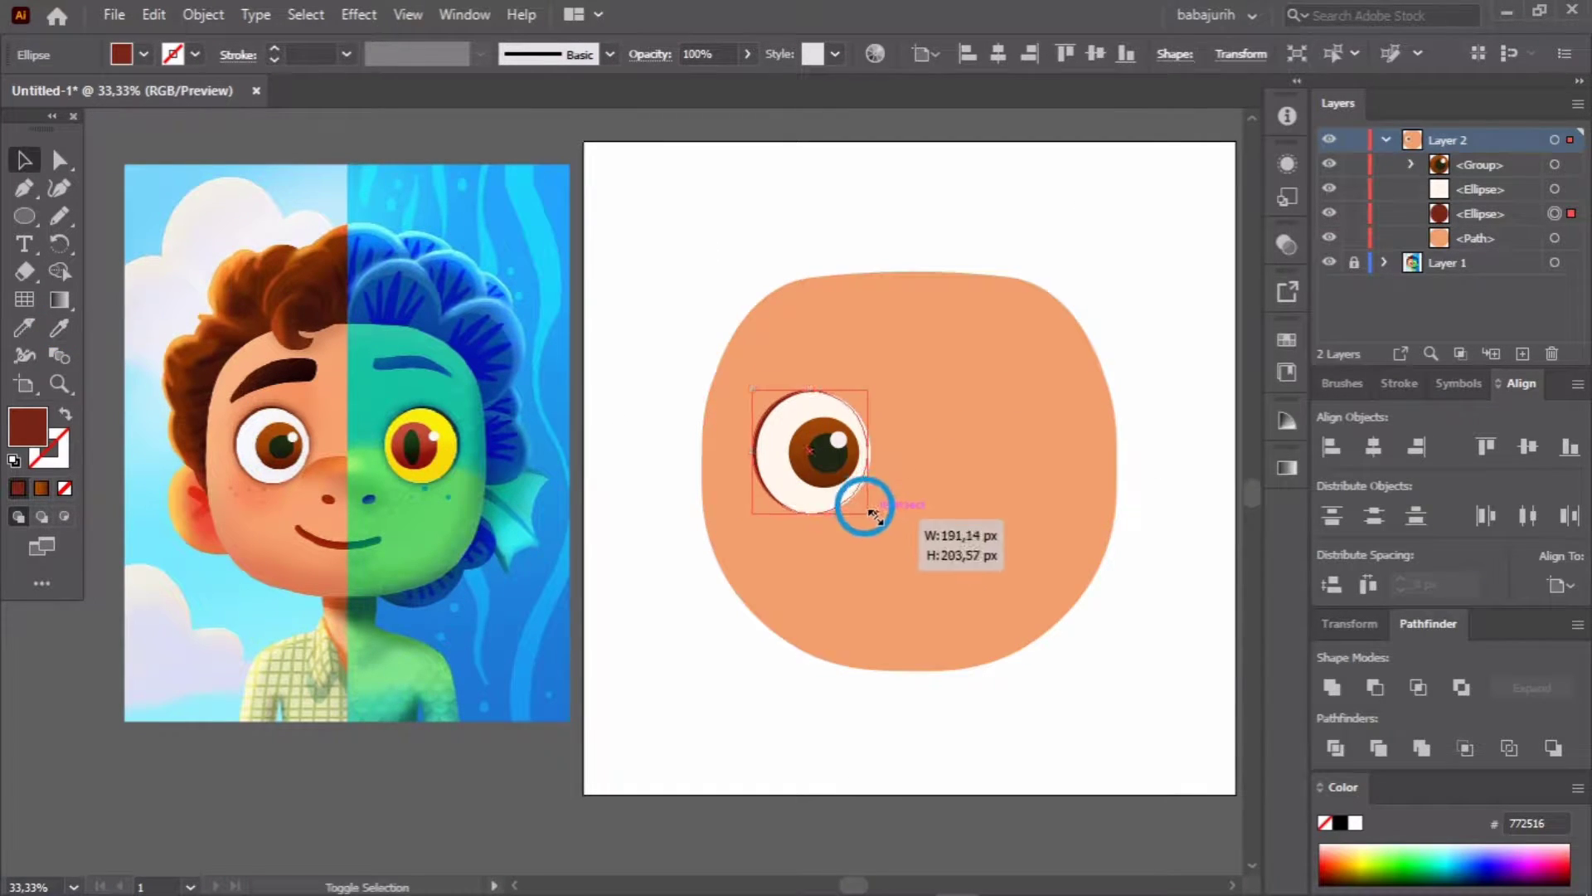
pyautogui.click(1144, 319)
# Step: Draw a tapered eyebrow shape above the eye and round its thick end
pyautogui.click(59, 188)
pyautogui.click(636, 241)
pyautogui.click(827, 165)
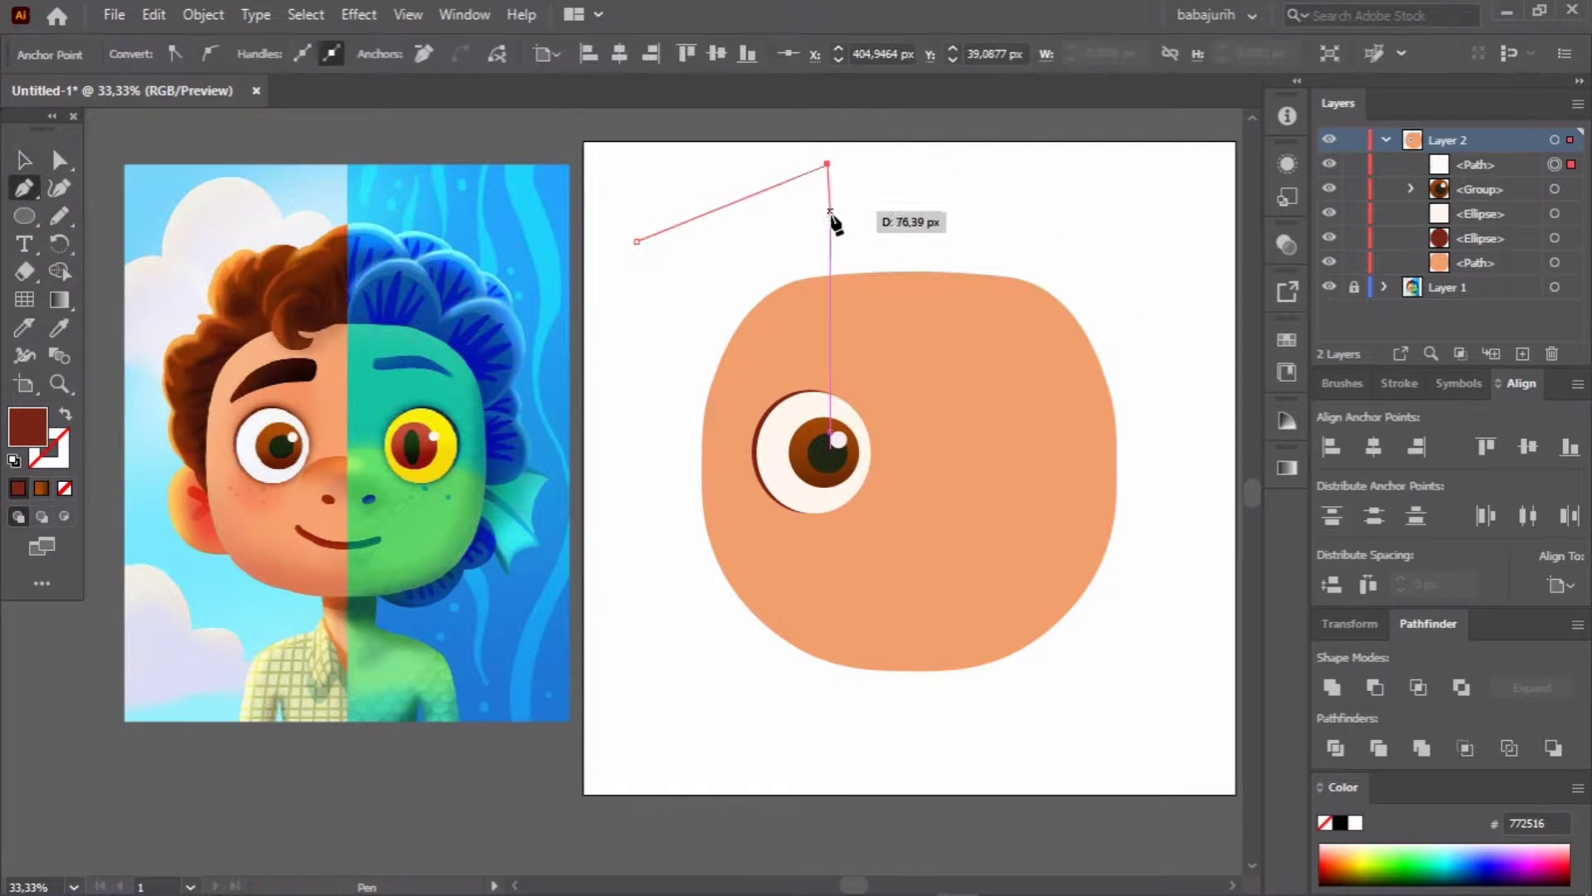
pyautogui.click(830, 219)
pyautogui.press('a')
pyautogui.moveTo(764, 157)
pyautogui.mouseDown()
pyautogui.moveTo(845, 228)
pyautogui.moveTo(753, 195)
pyautogui.moveTo(808, 348)
pyautogui.moveTo(877, 316)
pyautogui.mouseUp()
pyautogui.press('v')
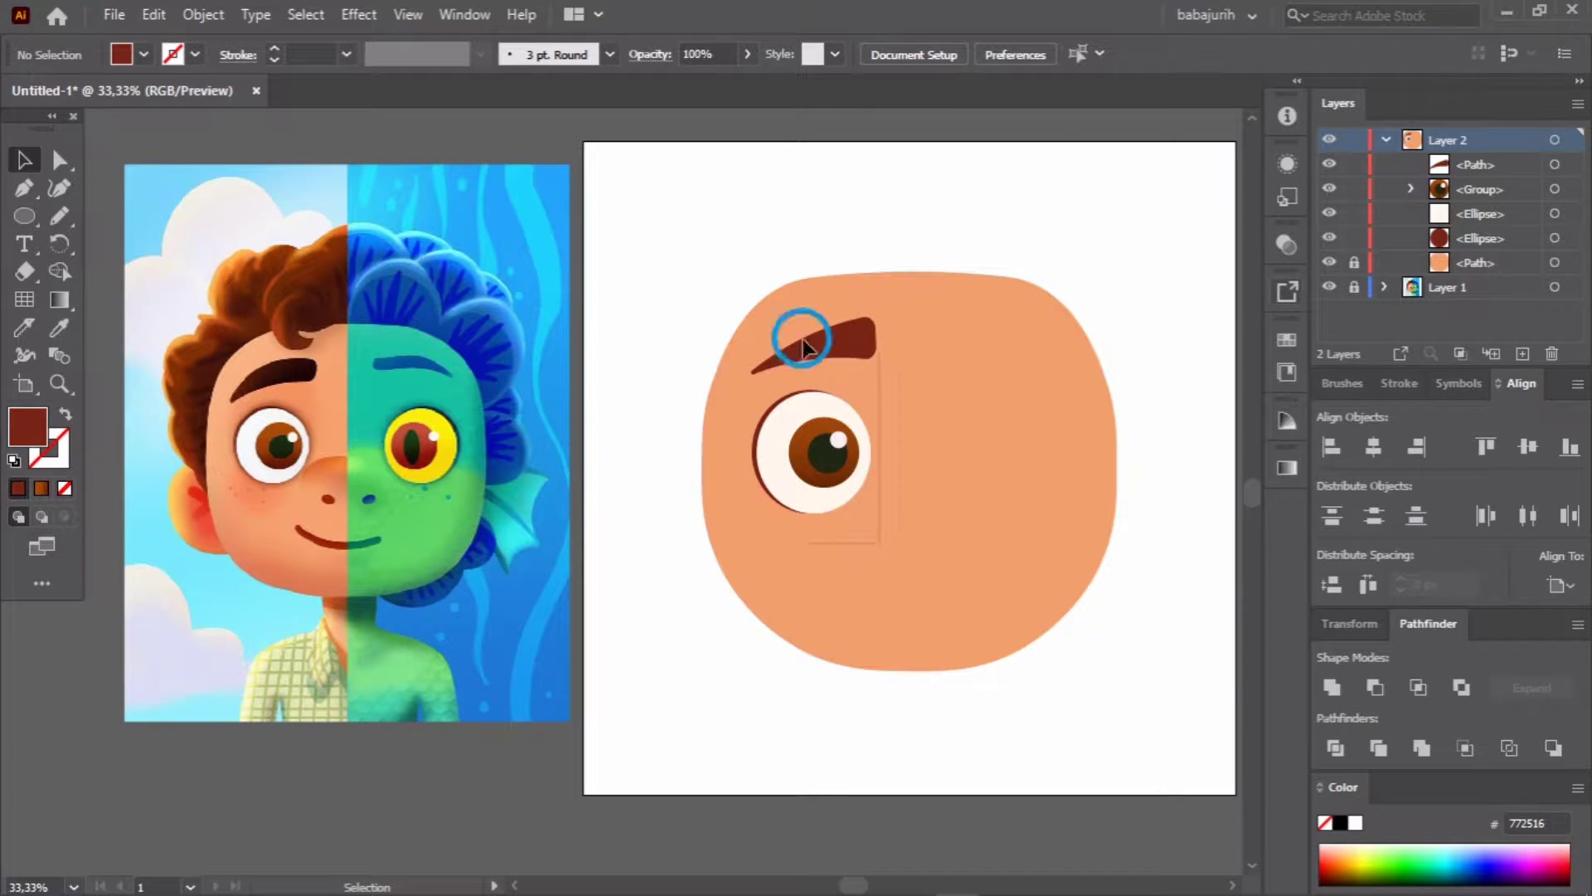
# Step: Give the eyebrow a dark-red gradient fill and draw a wavy line down the face
pyautogui.doubleClick(59, 300)
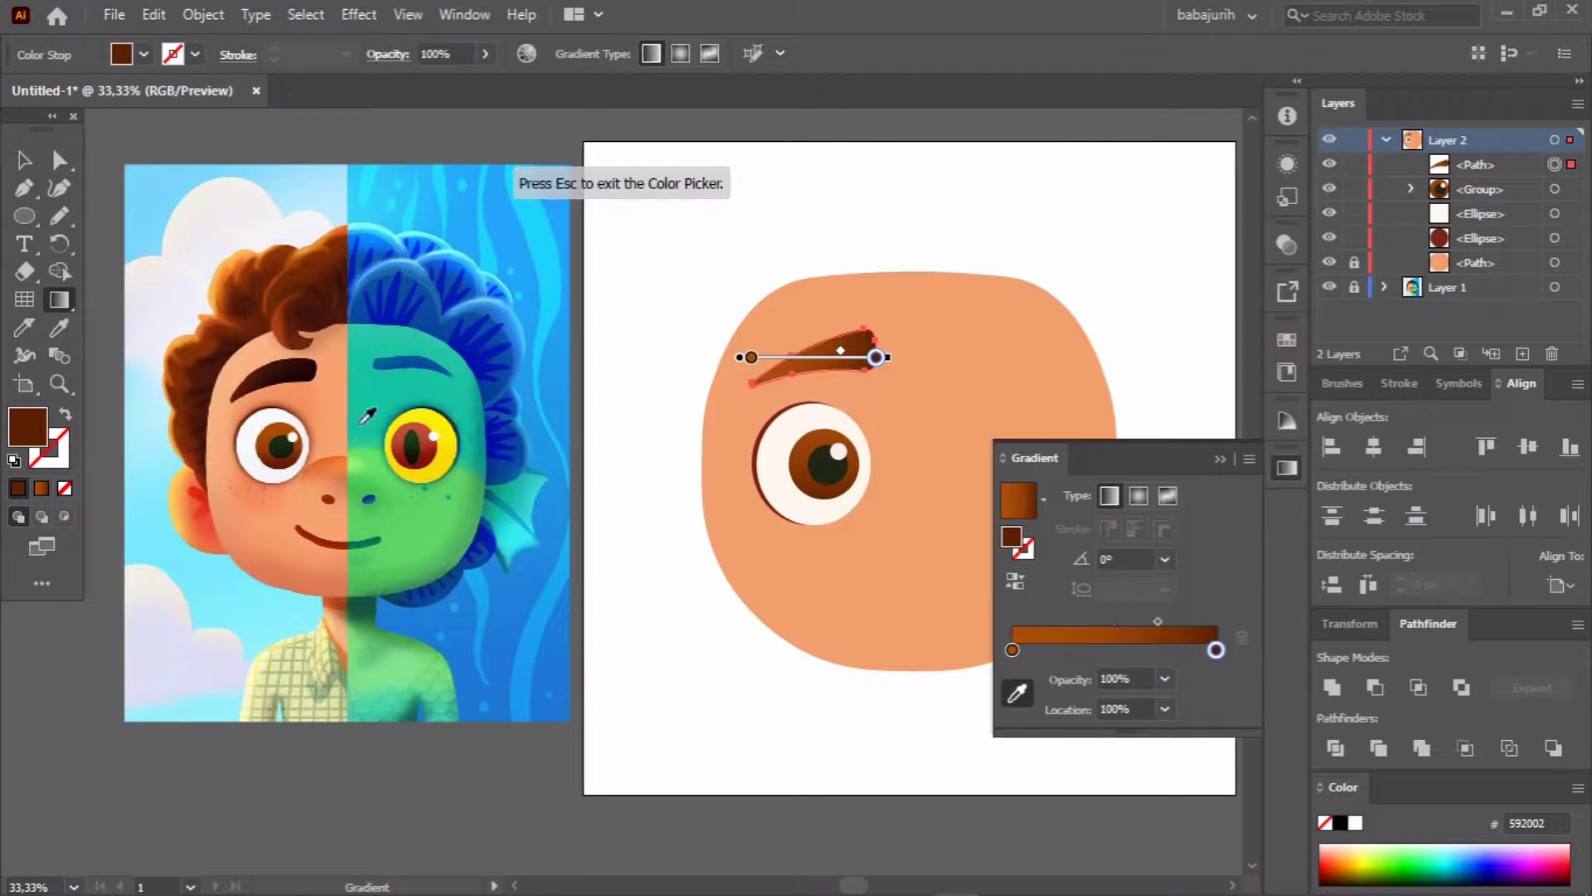
pyautogui.click(967, 131)
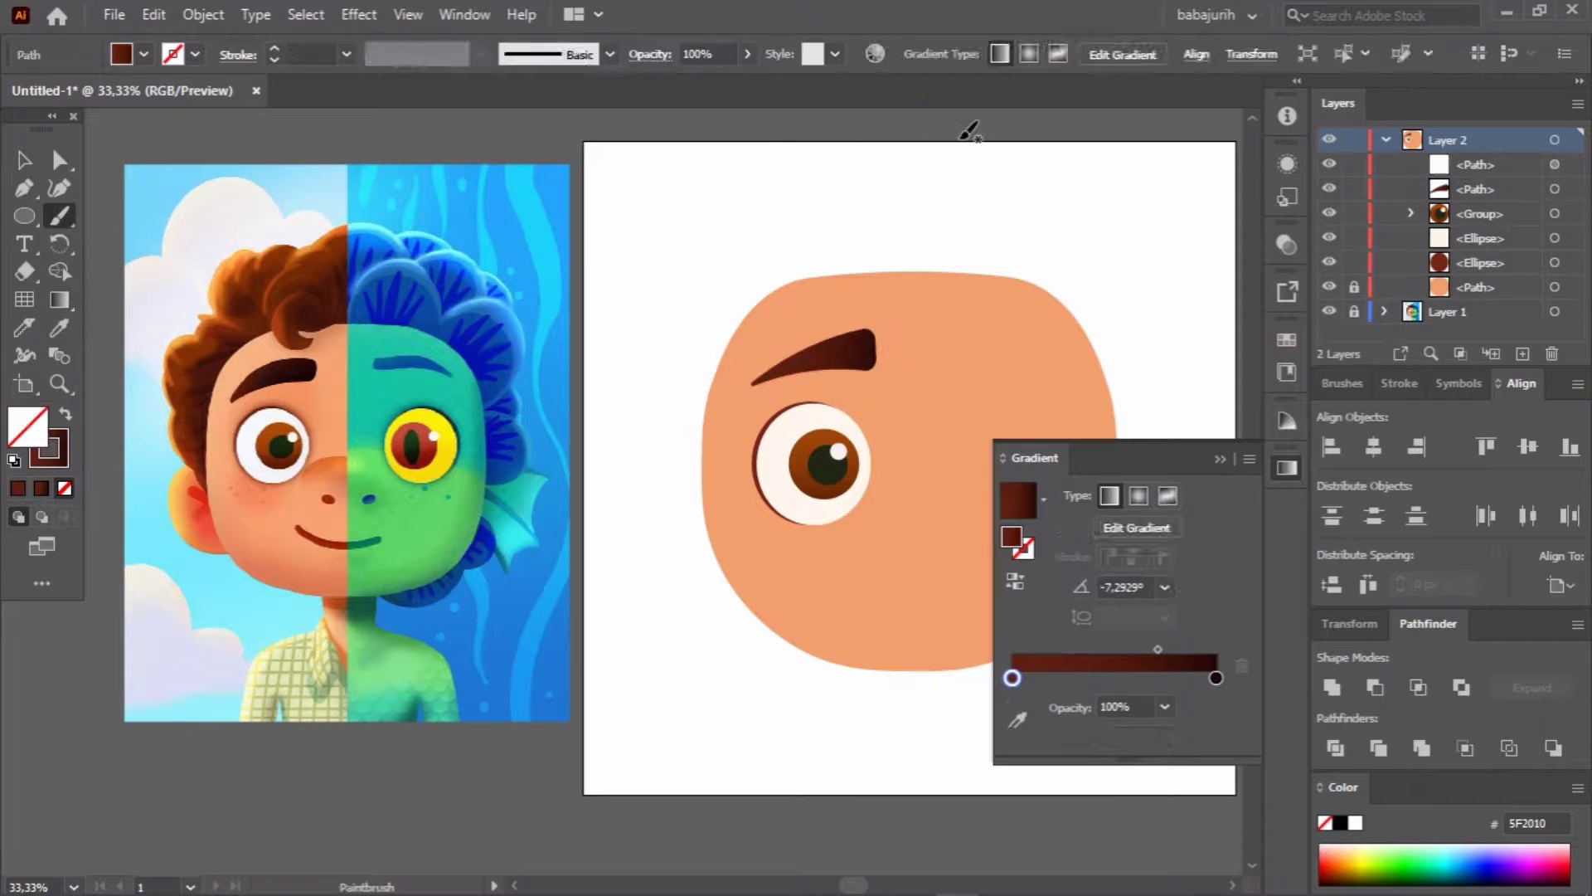
pyautogui.hotkey('ctrl', 'F9')
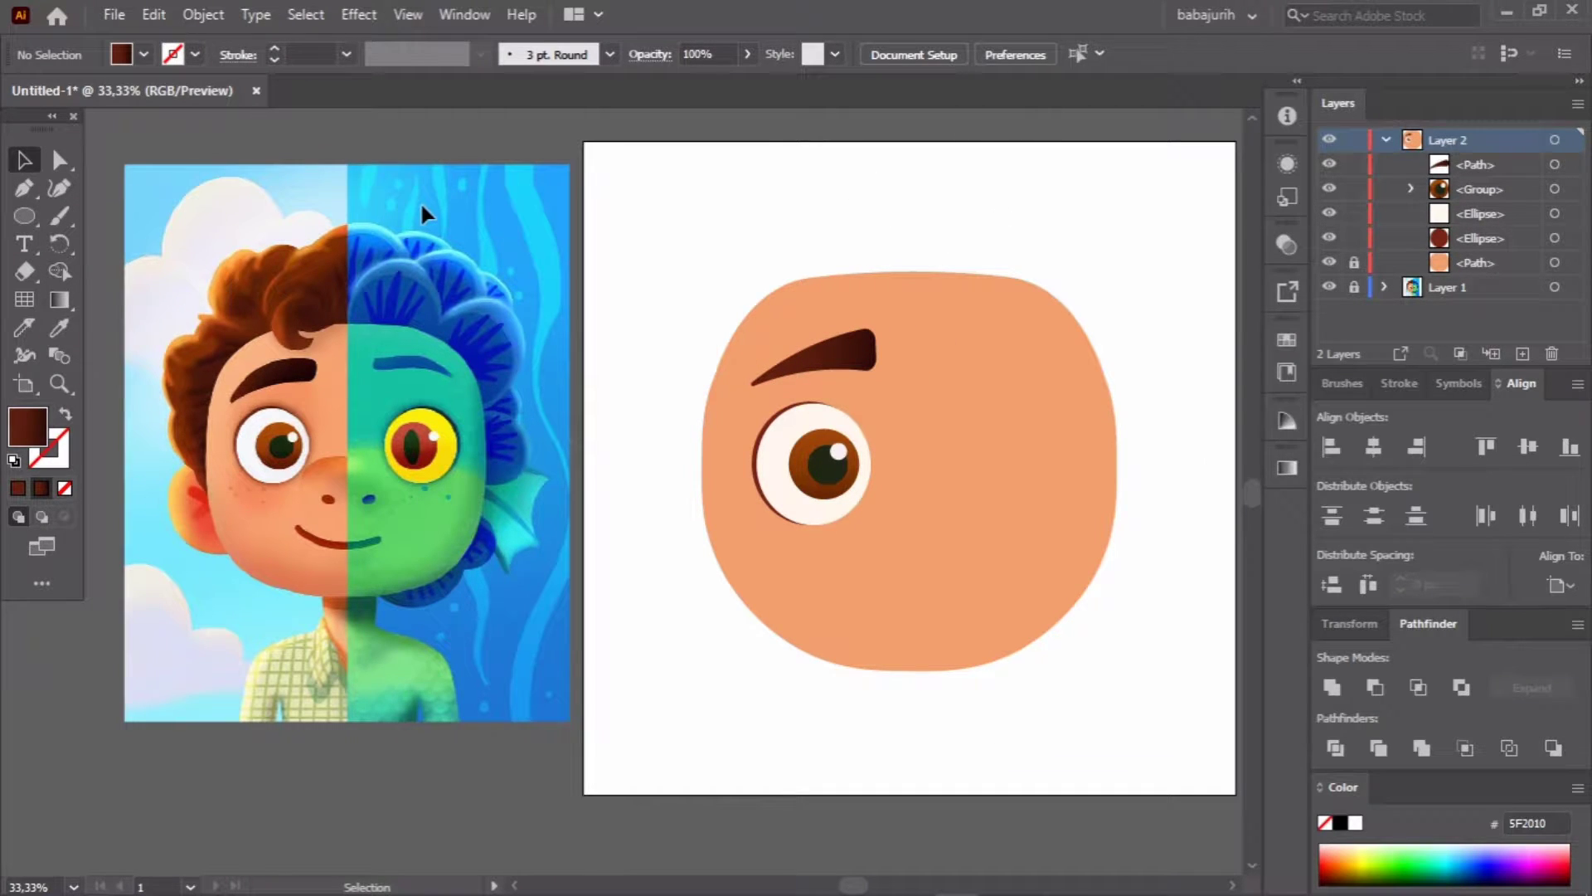
pyautogui.press('n')
pyautogui.moveTo(912, 128); pyautogui.dragTo(894, 806)
# Step: Refine the wavy line's curves and undo an accidental grouping with the face
pyautogui.hotkey('shift', '`')
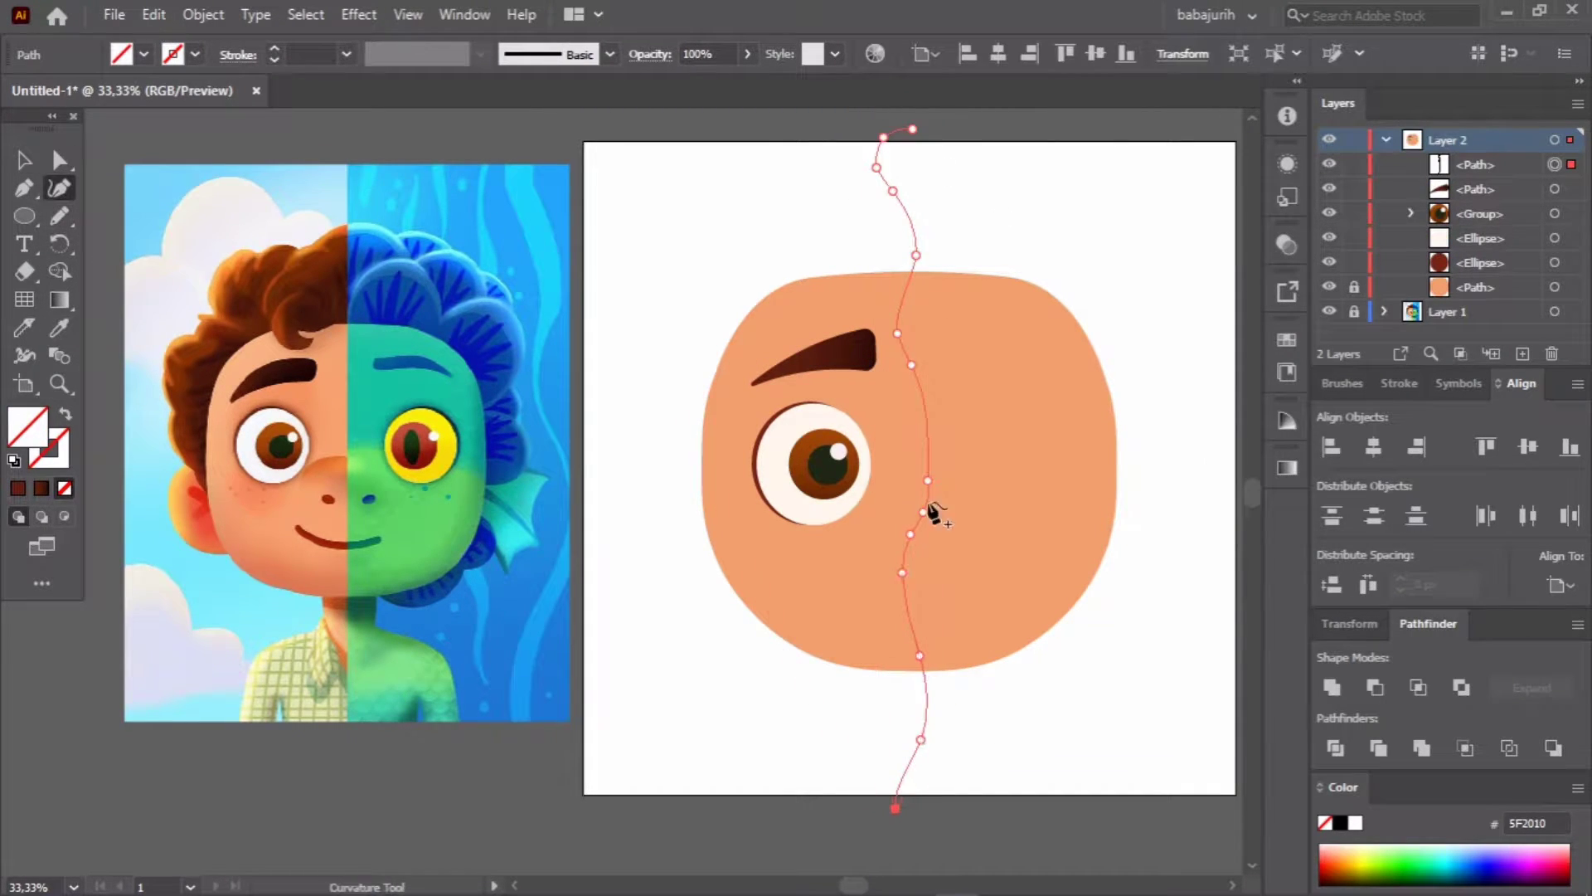
pyautogui.press('v')
pyautogui.keyDown('shift'); pyautogui.click(1048, 492); pyautogui.keyUp('shift')
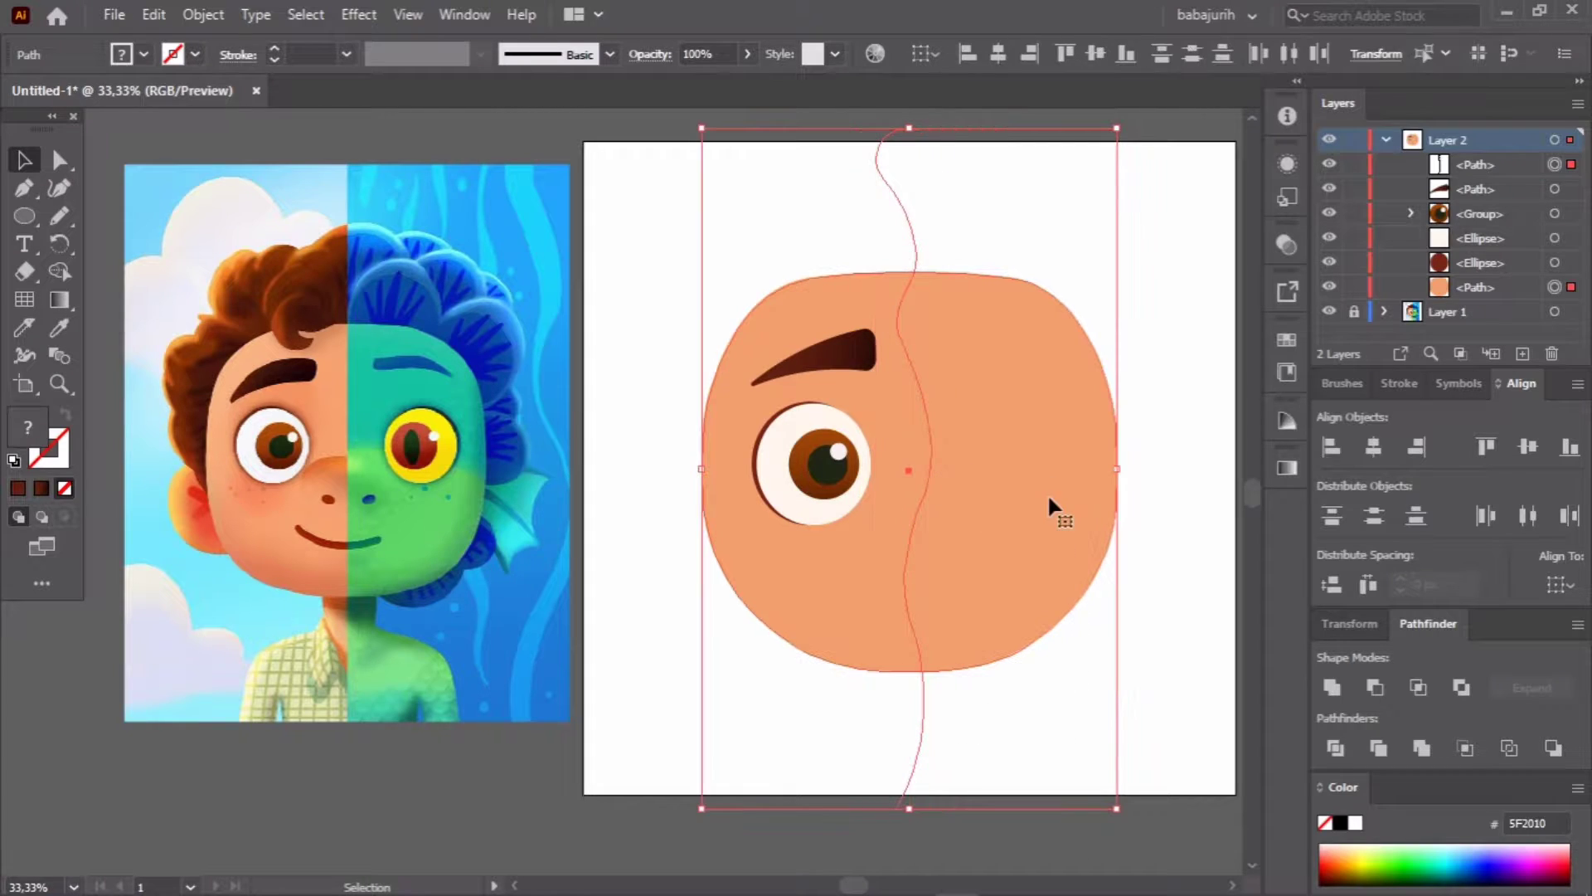
pyautogui.rightClick(934, 425)
pyautogui.hotkey('ctrl', 'z')
pyautogui.hotkey('ctrl', 'z')
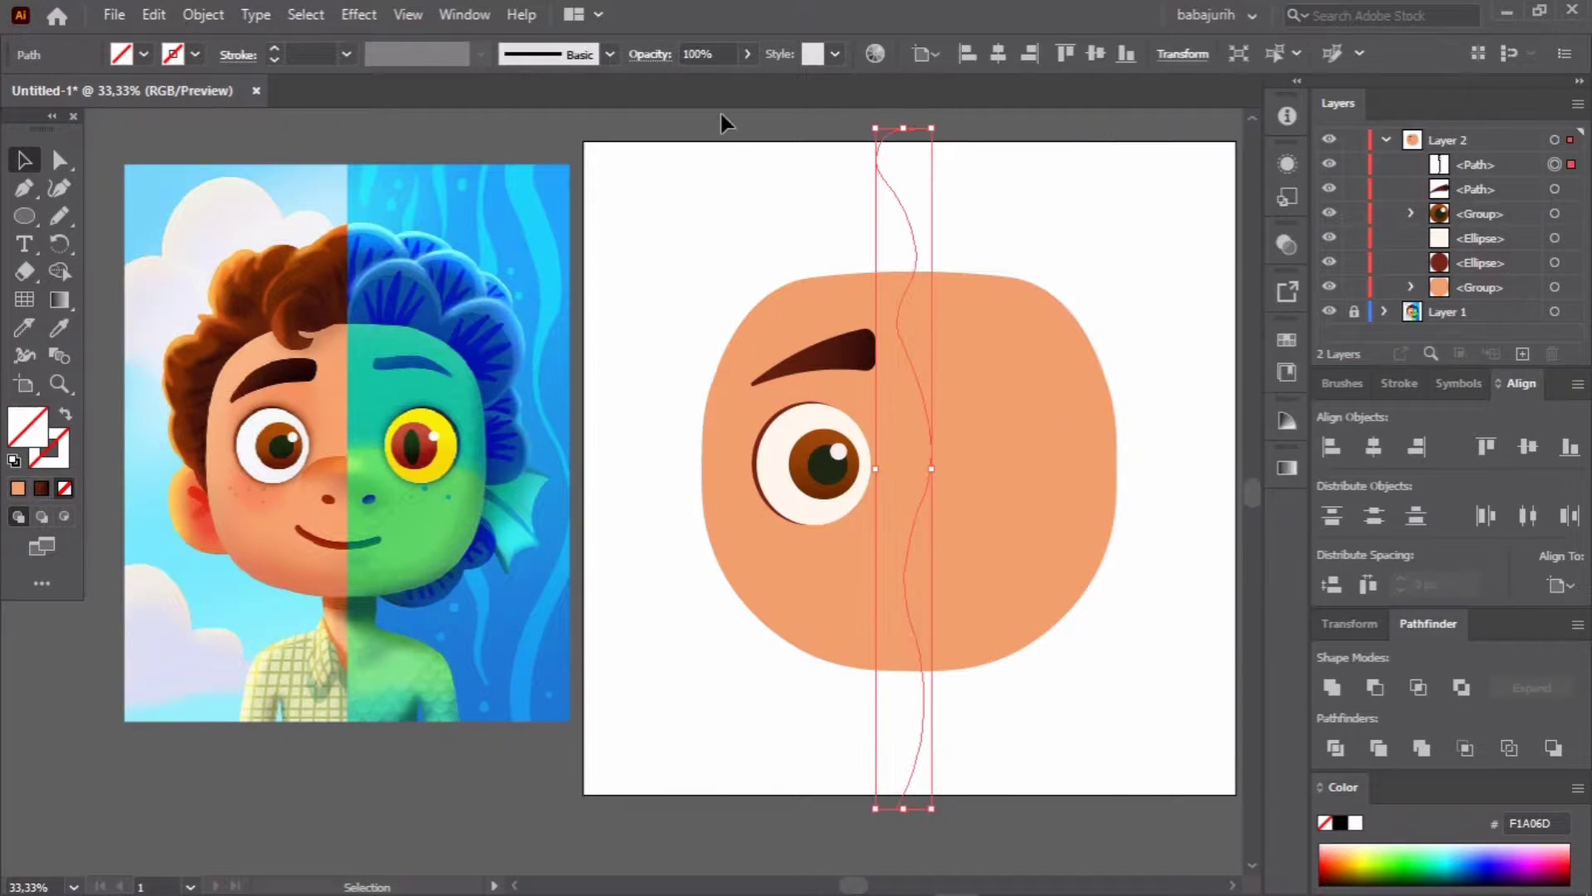
# Step: Close the wavy line into a right-side hair shape, fill it blue, and send it to back
pyautogui.click(59, 187)
pyautogui.click(1115, 763)
pyautogui.click(1233, 266)
pyautogui.click(877, 267)
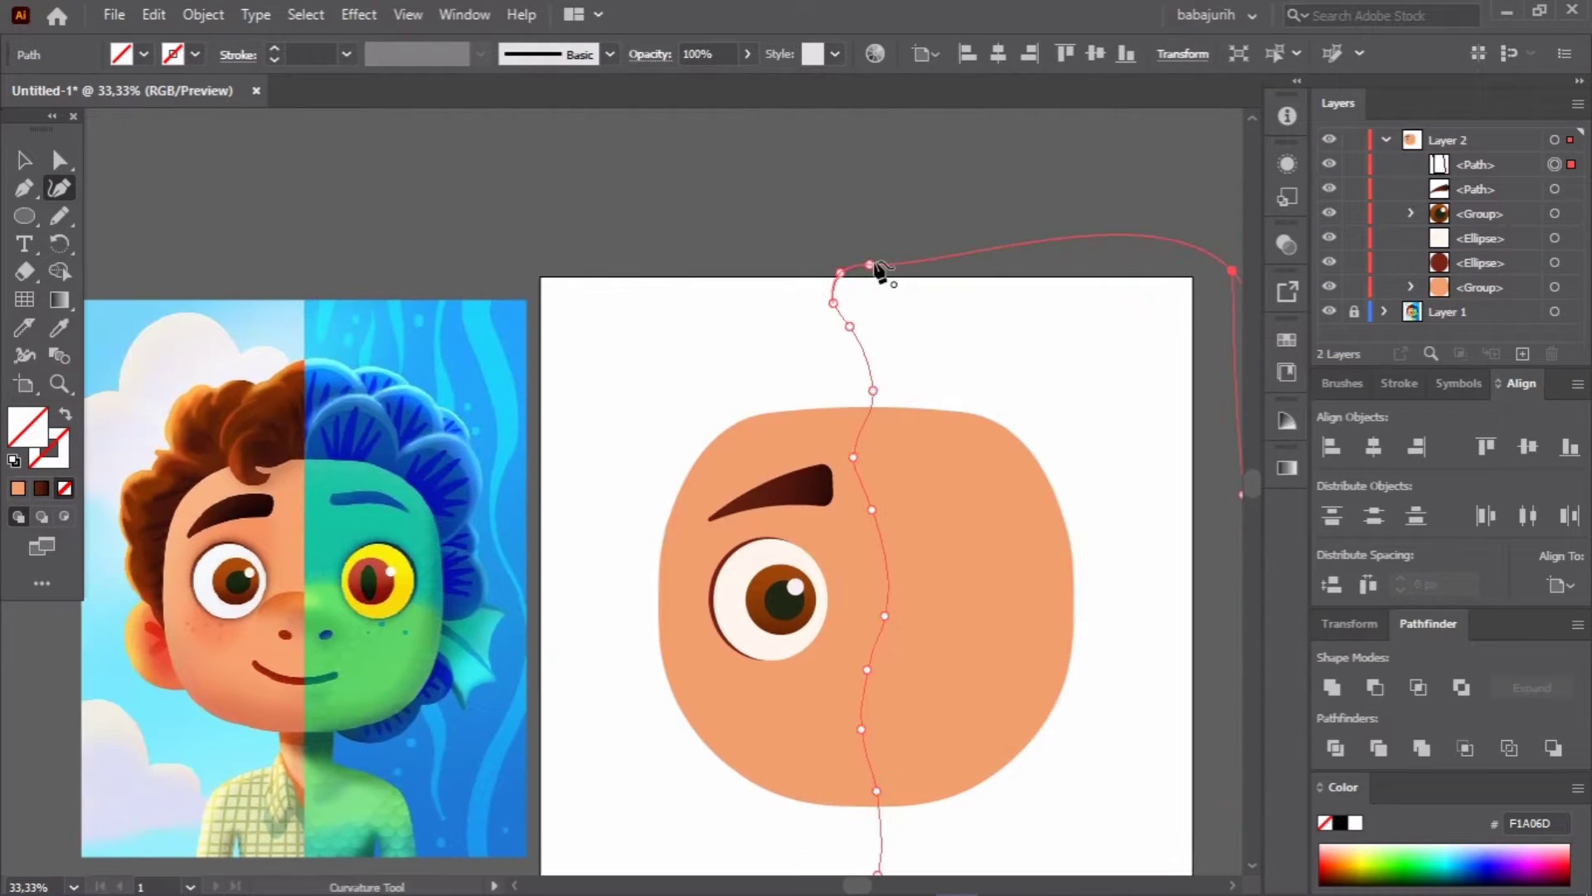
pyautogui.press(',')
pyautogui.hotkey('ctrl', 'shift', '[')
# Step: Apply a light-to-dark blue gradient to the wavy hair shape
pyautogui.press('.')
pyautogui.press('g')
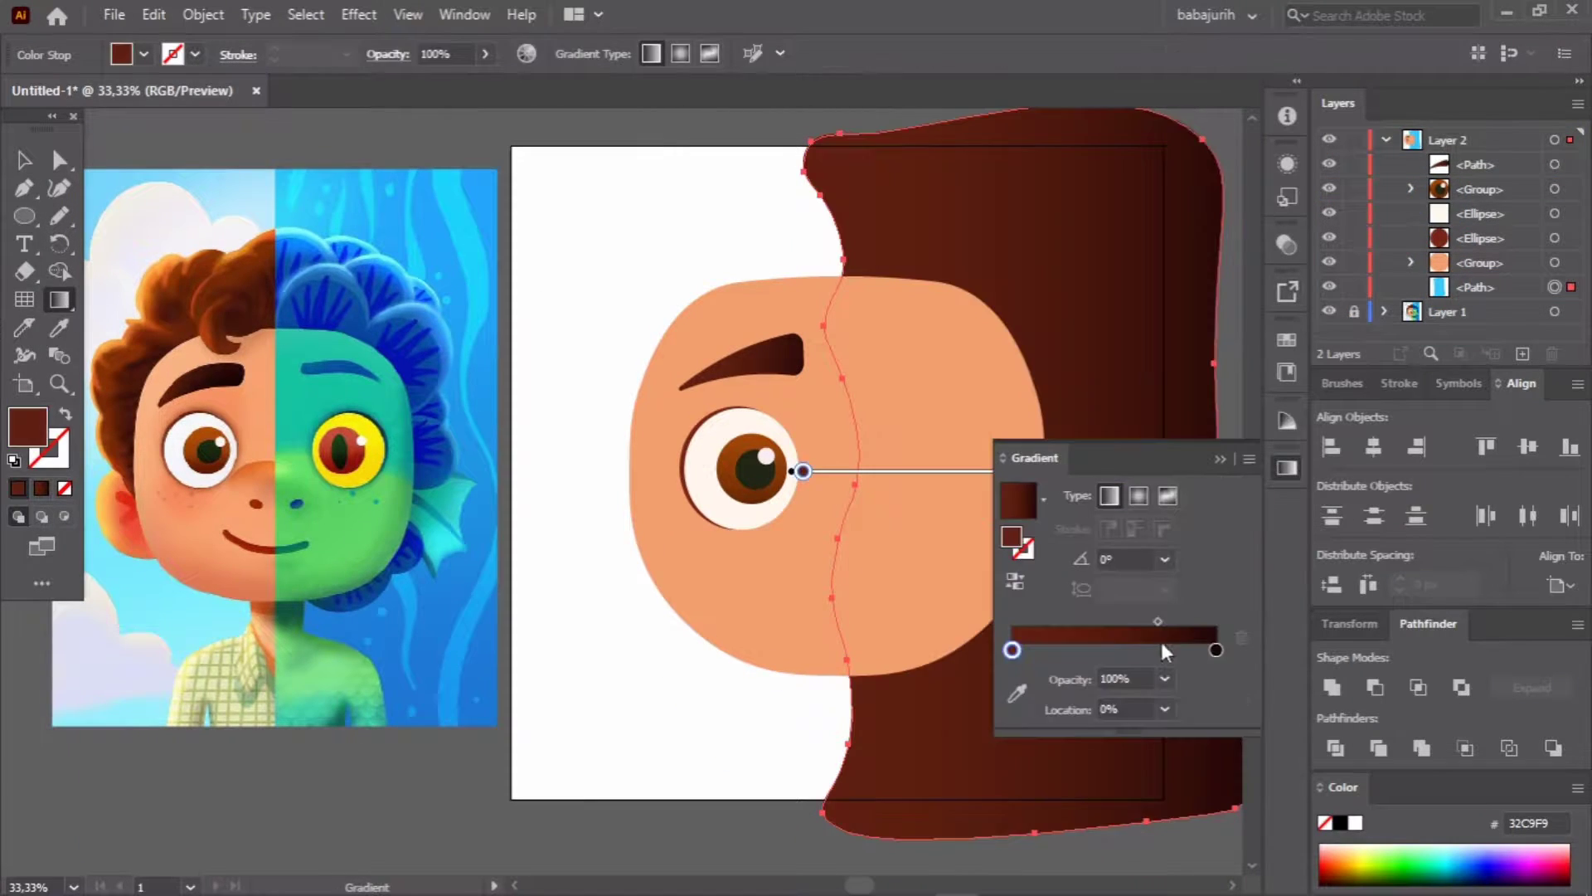
pyautogui.scroll(-1, 1165, 498)
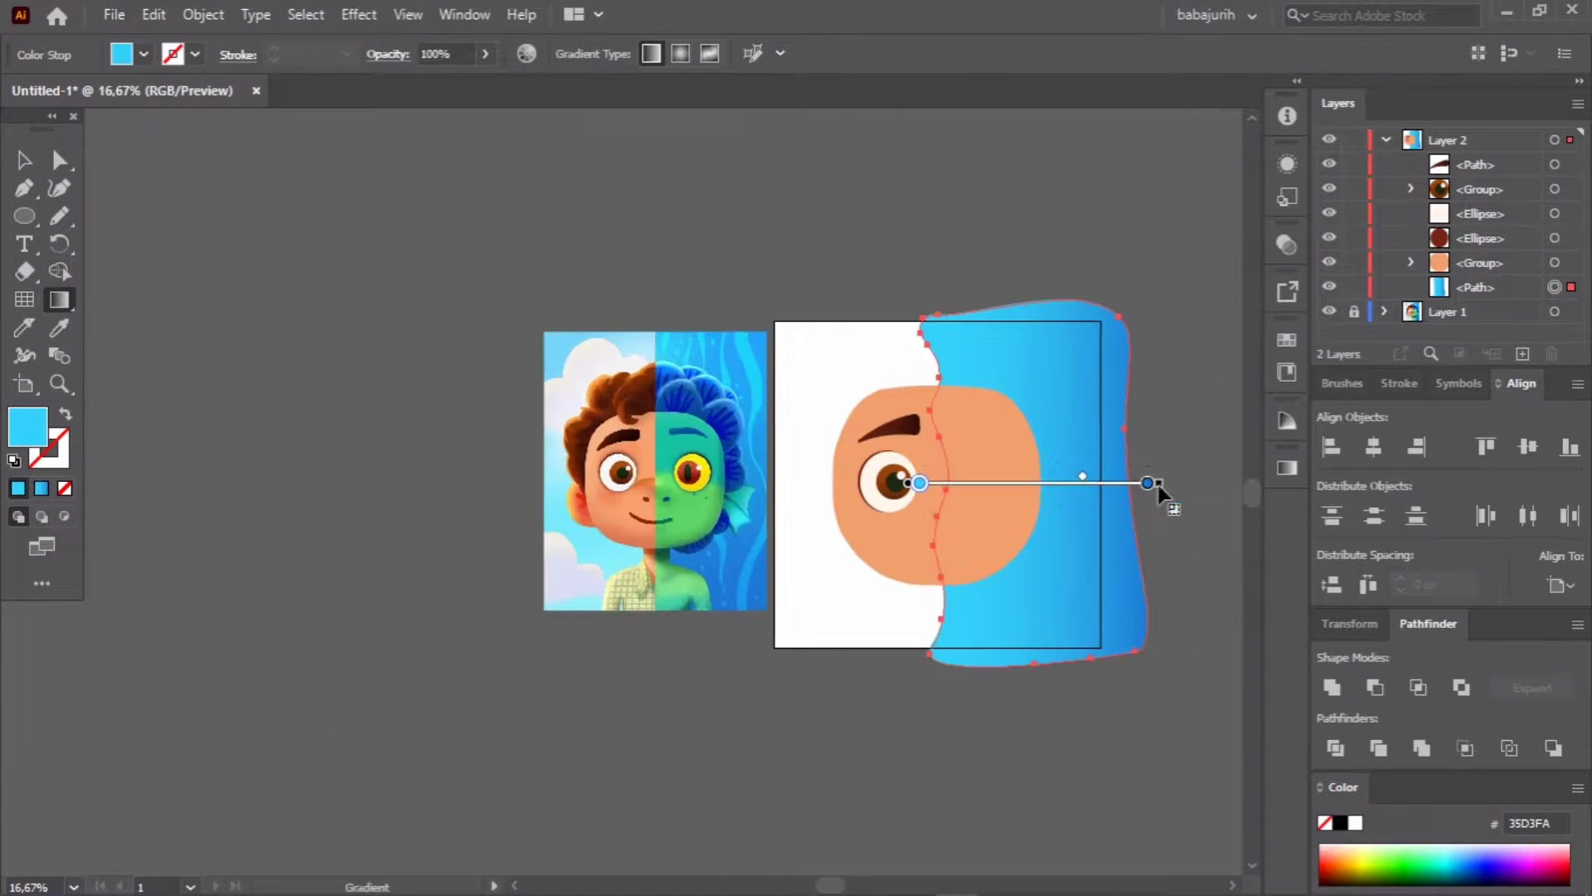
pyautogui.press('v')
pyautogui.scroll(1, 993, 489)
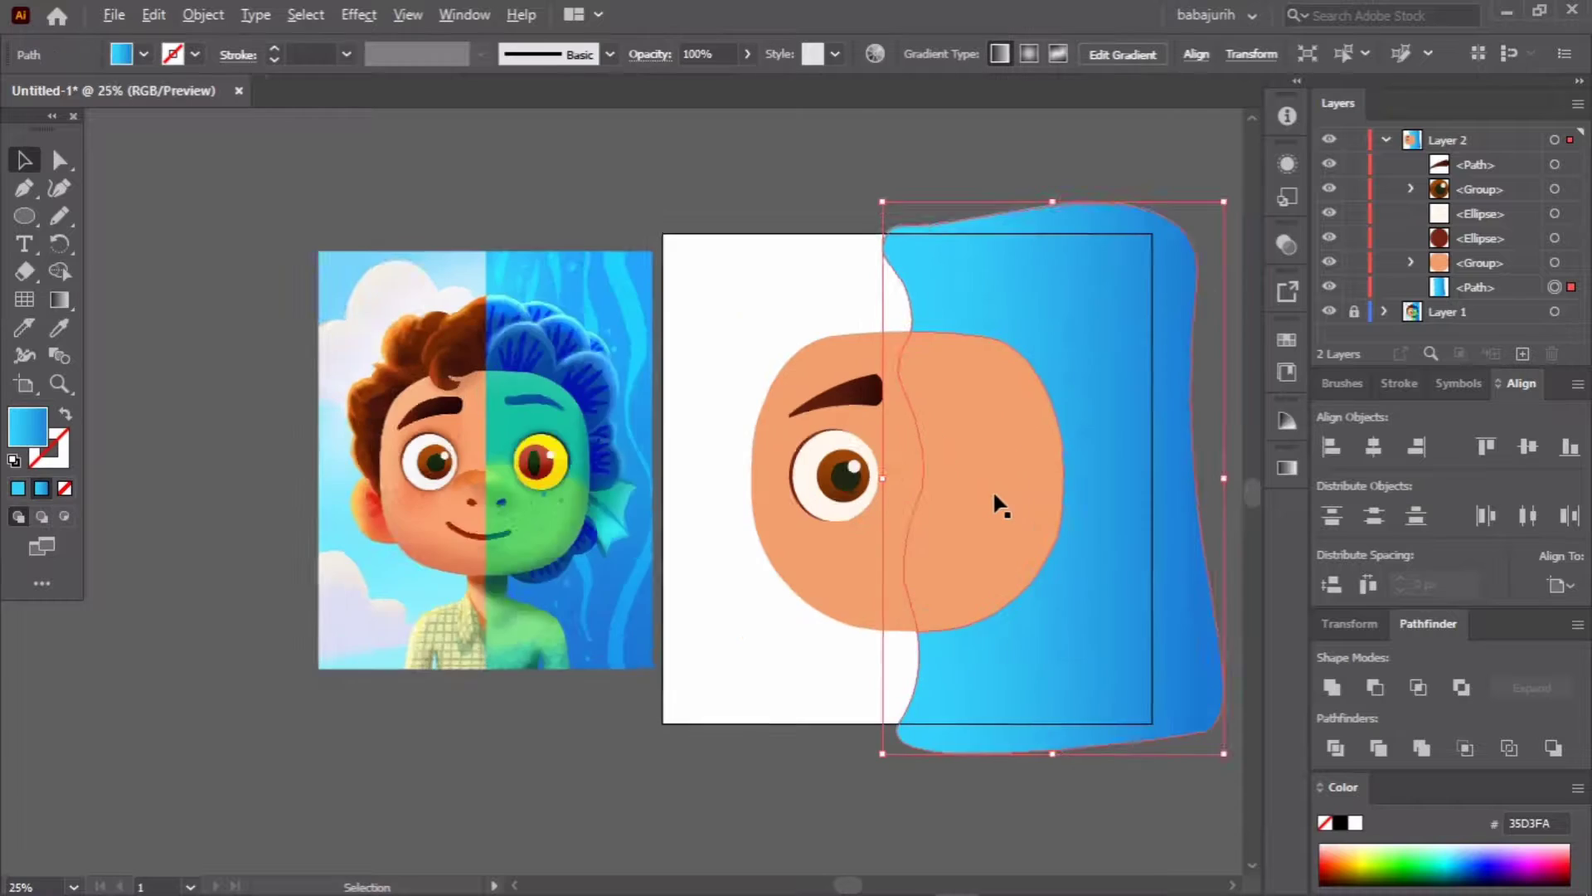
pyautogui.scroll(1, 1001, 489)
pyautogui.click(690, 119)
pyautogui.click(24, 216)
pyautogui.click(98, 217)
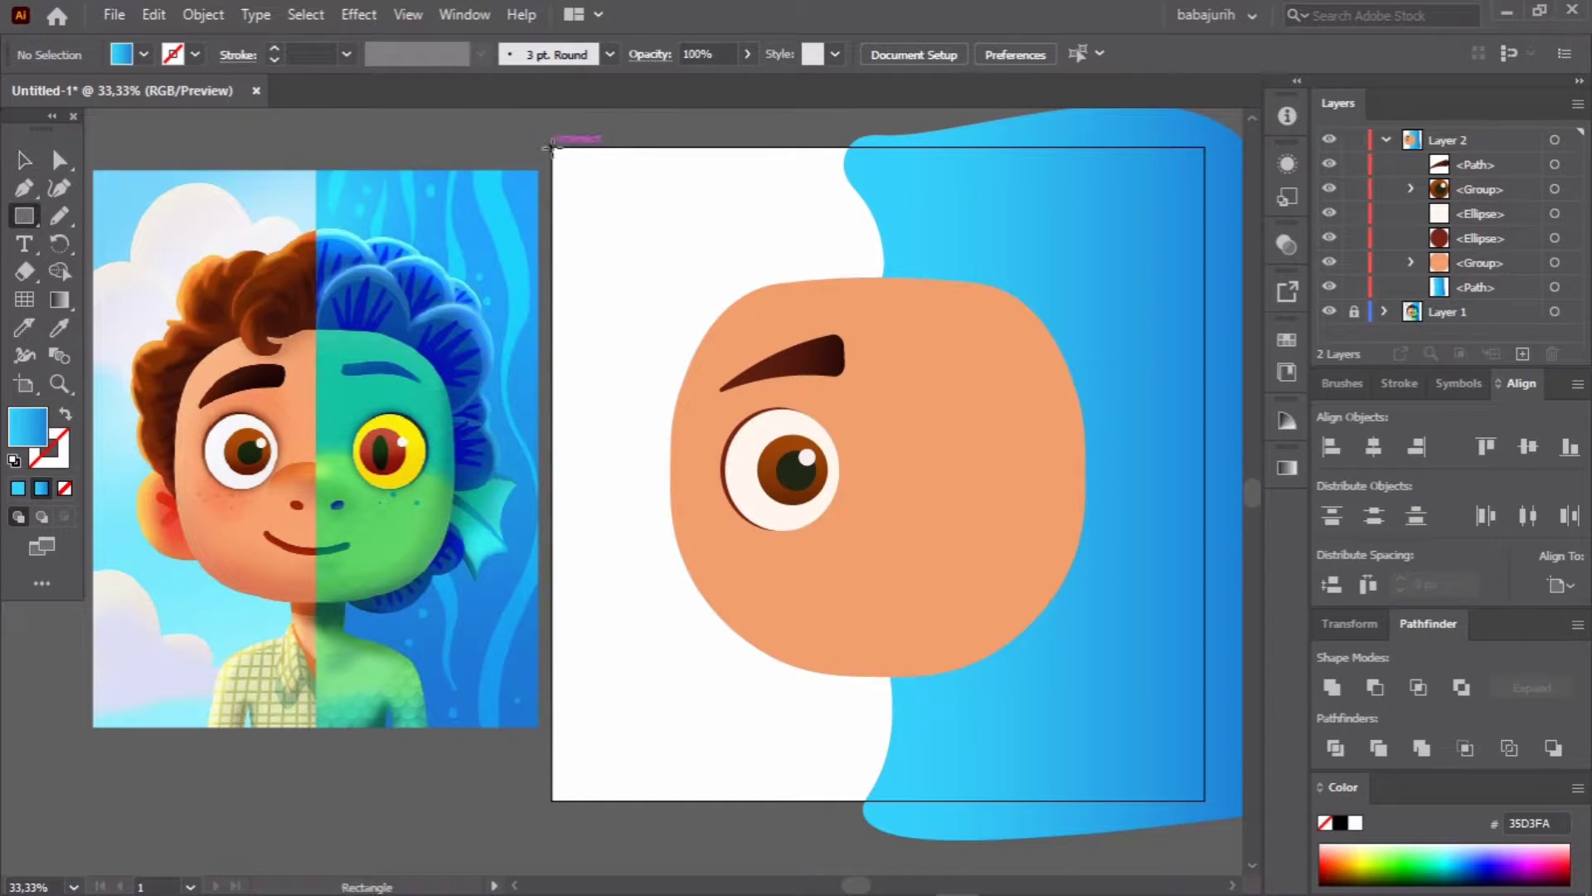
# Step: Add an artboard-sized background rectangle behind everything with a diagonal light-blue gradient and an extra stop
pyautogui.moveTo(552, 146); pyautogui.dragTo(1204, 801)
pyautogui.hotkey('ctrl', 'shift', '[')
pyautogui.press('g')
pyautogui.click(1287, 468)
pyautogui.click(109, 168)
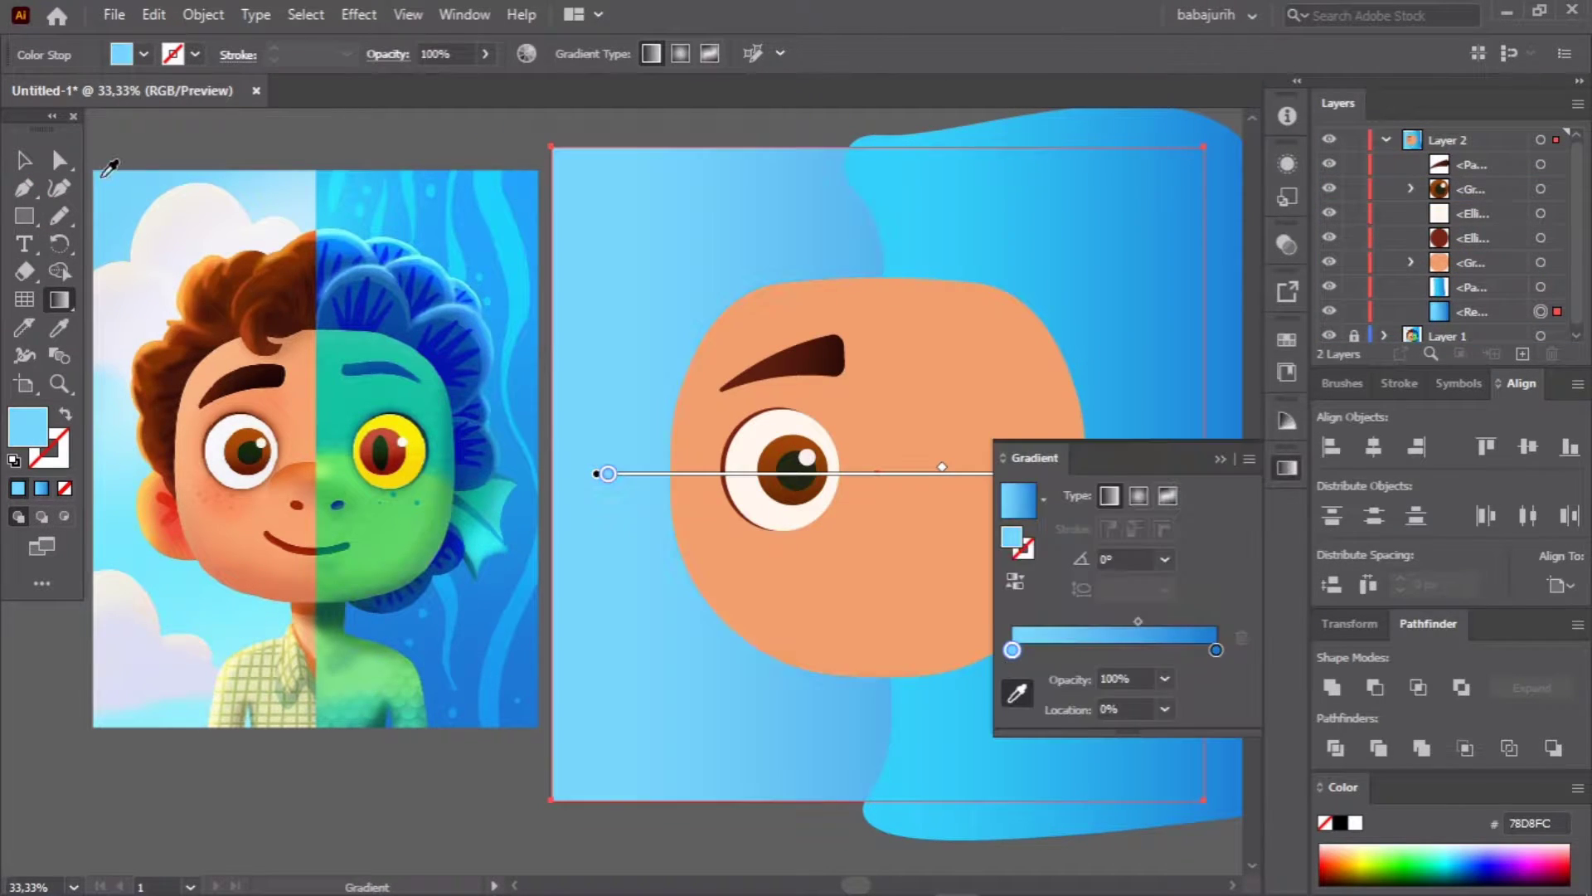
pyautogui.moveTo(604, 114); pyautogui.dragTo(992, 622)
pyautogui.click(695, 234)
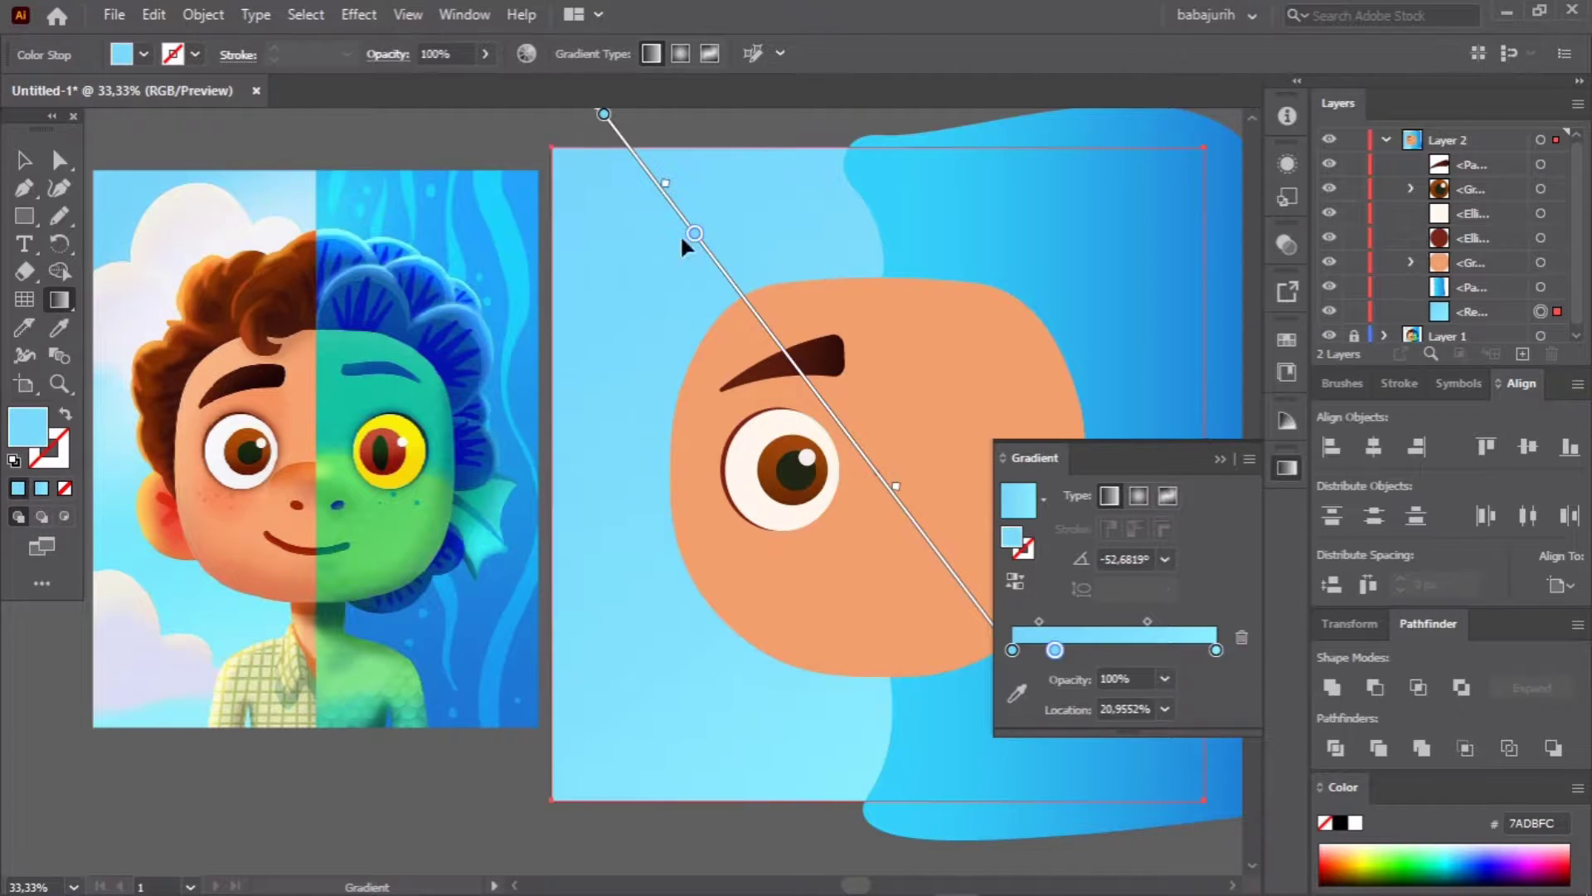
pyautogui.press('v')
pyautogui.click(544, 763)
# Step: Scroll the view and pick the Ellipse tool for the cloud shapes
pyautogui.scroll(1, 248, 531)
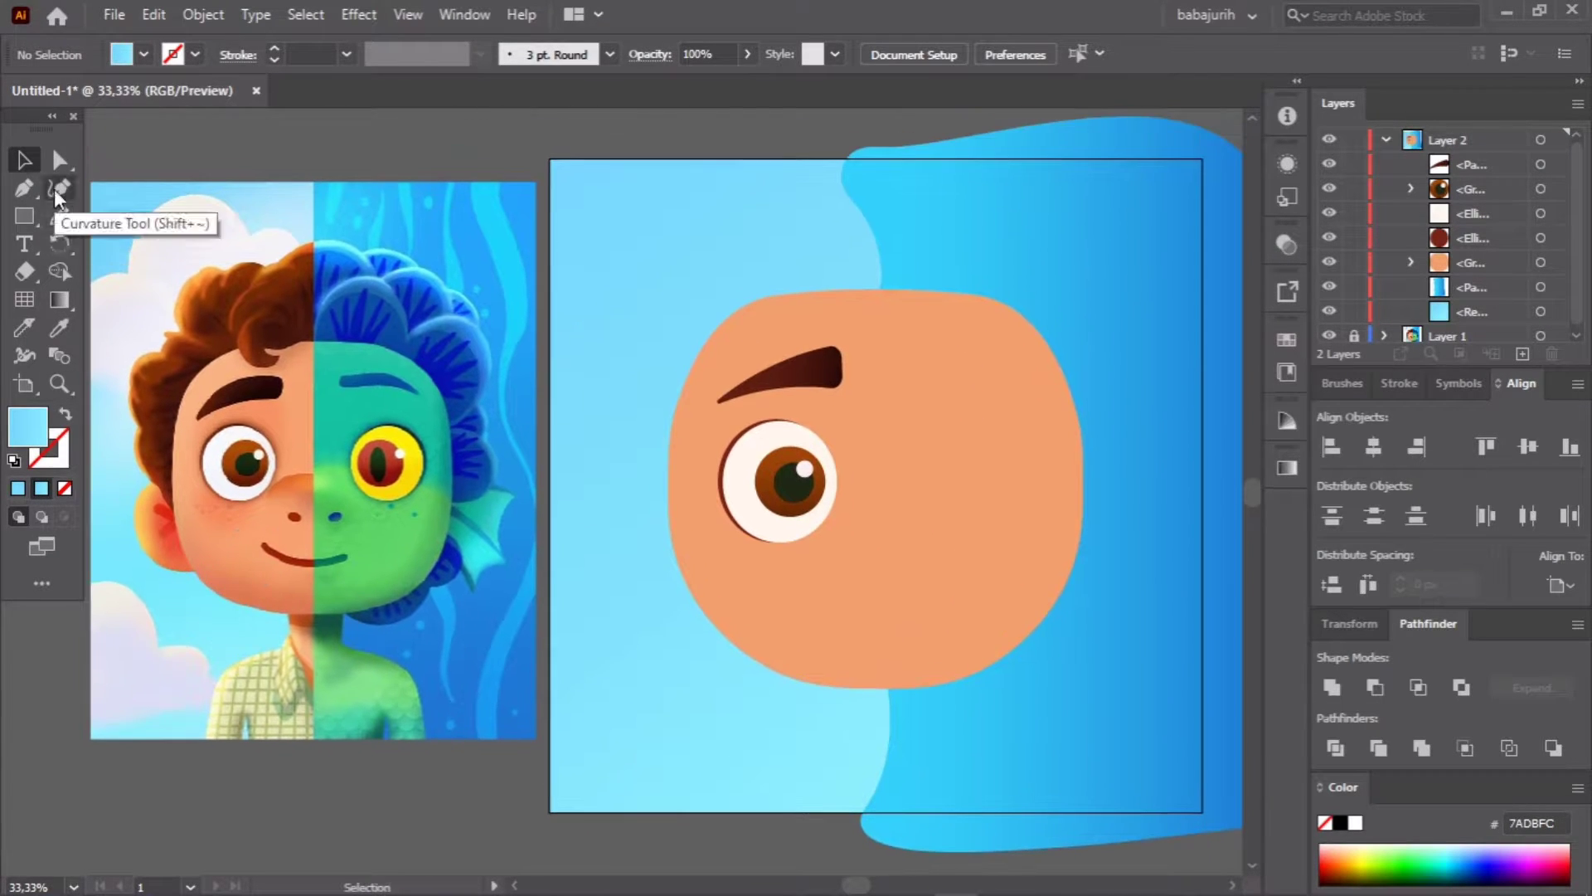
pyautogui.moveTo(24, 216); pyautogui.dragTo(82, 237)
pyautogui.scroll(-3, 330, 545)
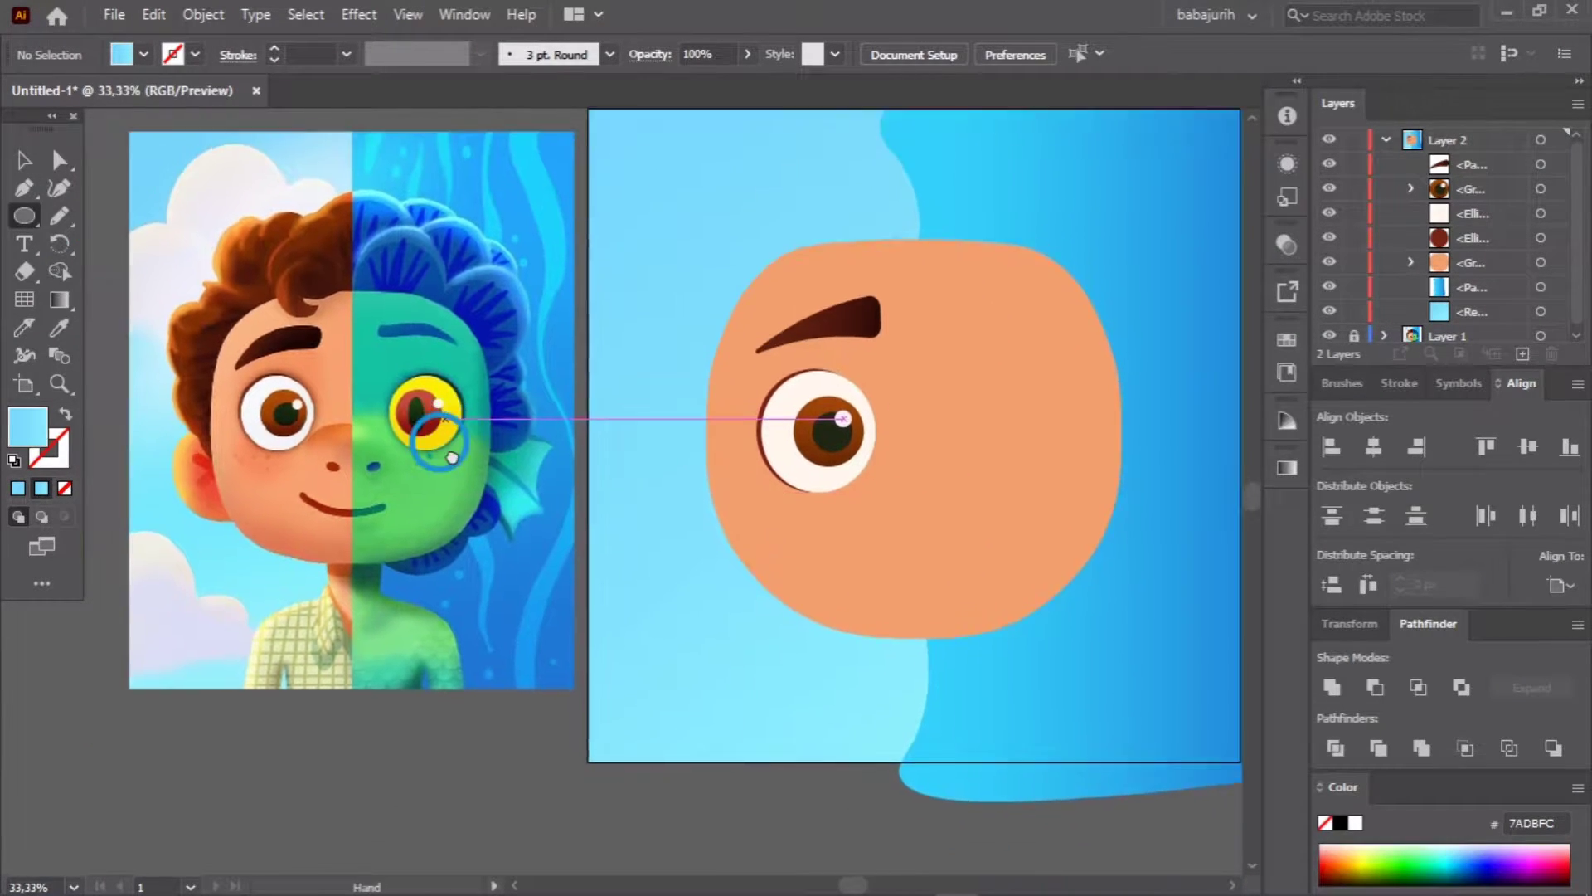
pyautogui.hscroll(-2, 331, 546)
# Step: Build a cloud from a wide base ellipse and three round puffs, plus a horizontal cutting line
pyautogui.moveTo(170, 618); pyautogui.dragTo(348, 792)
pyautogui.moveTo(286, 571); pyautogui.dragTo(448, 730)
pyautogui.moveTo(402, 618); pyautogui.dragTo(549, 763)
pyautogui.moveTo(223, 702); pyautogui.dragTo(658, 820)
pyautogui.moveTo(24, 216); pyautogui.dragTo(88, 332)
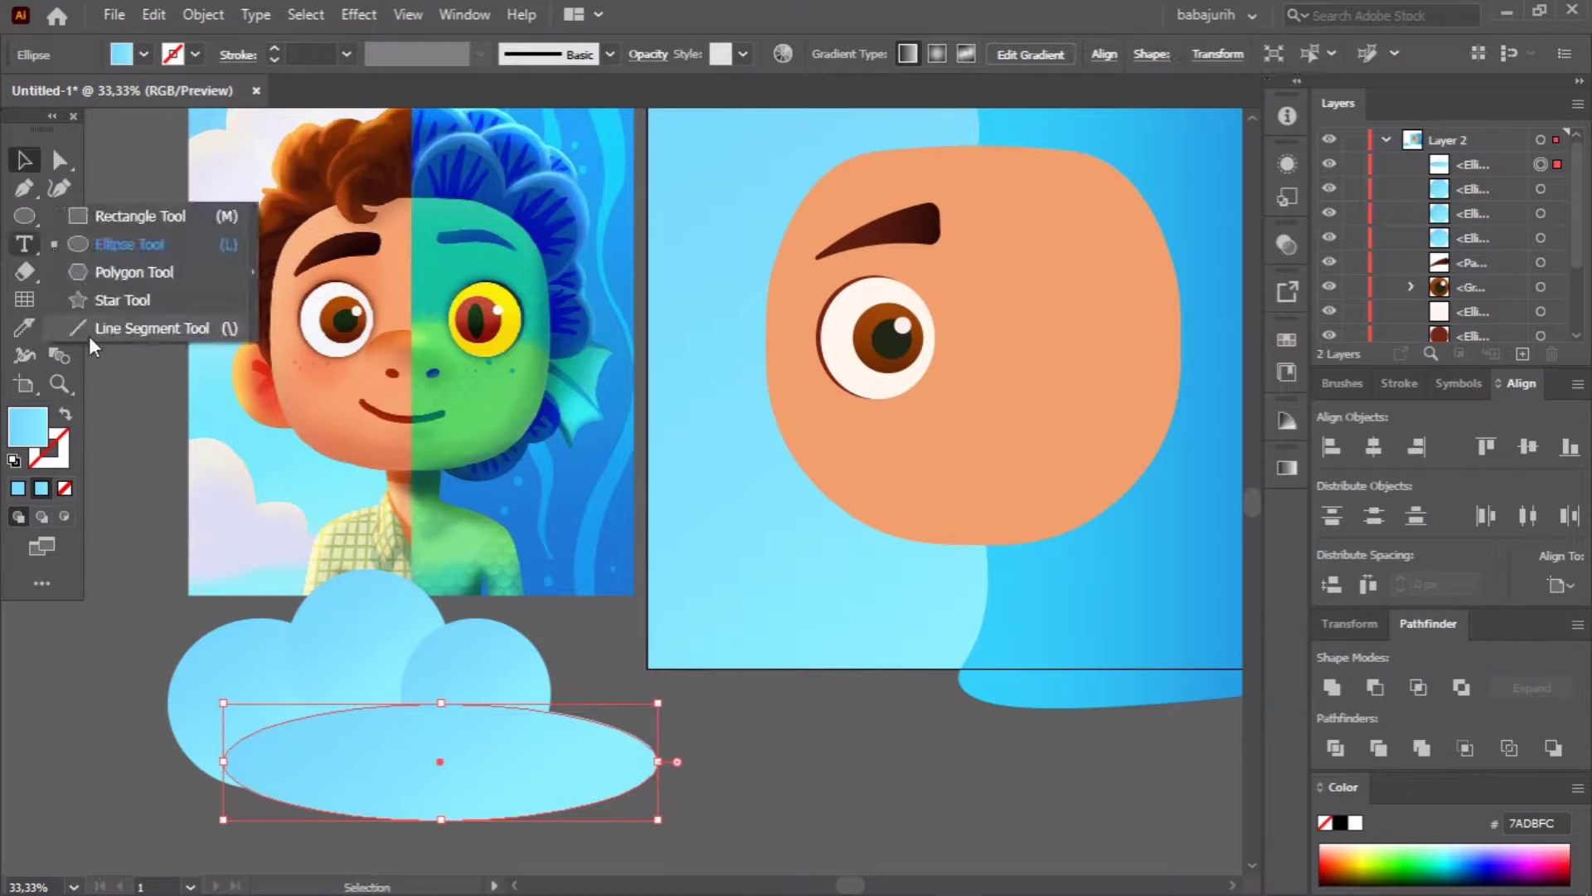
pyautogui.moveTo(136, 751); pyautogui.dragTo(726, 752)
# Step: Divide the cloud along the line with Pathfinder and delete the unwanted lower pieces
pyautogui.press('v')
pyautogui.moveTo(521, 823); pyautogui.dragTo(248, 713)
pyautogui.click(1335, 748)
pyautogui.hotkey('shift', 'm')
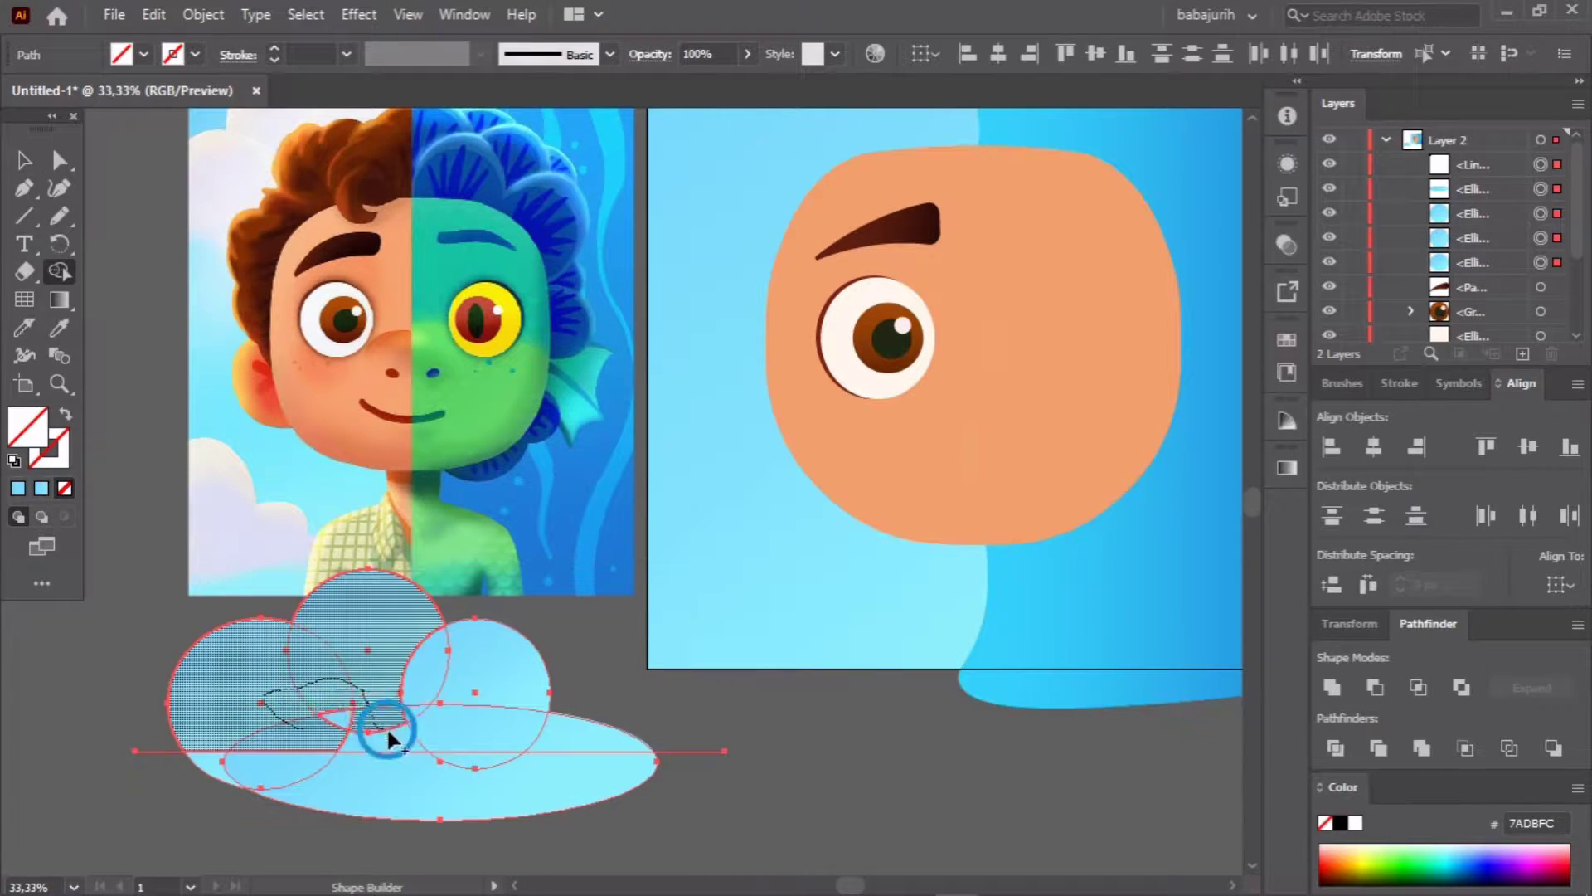
pyautogui.moveTo(384, 759); pyautogui.dragTo(420, 700)
pyautogui.press('v')
pyautogui.click(579, 749)
pyautogui.press('Delete')
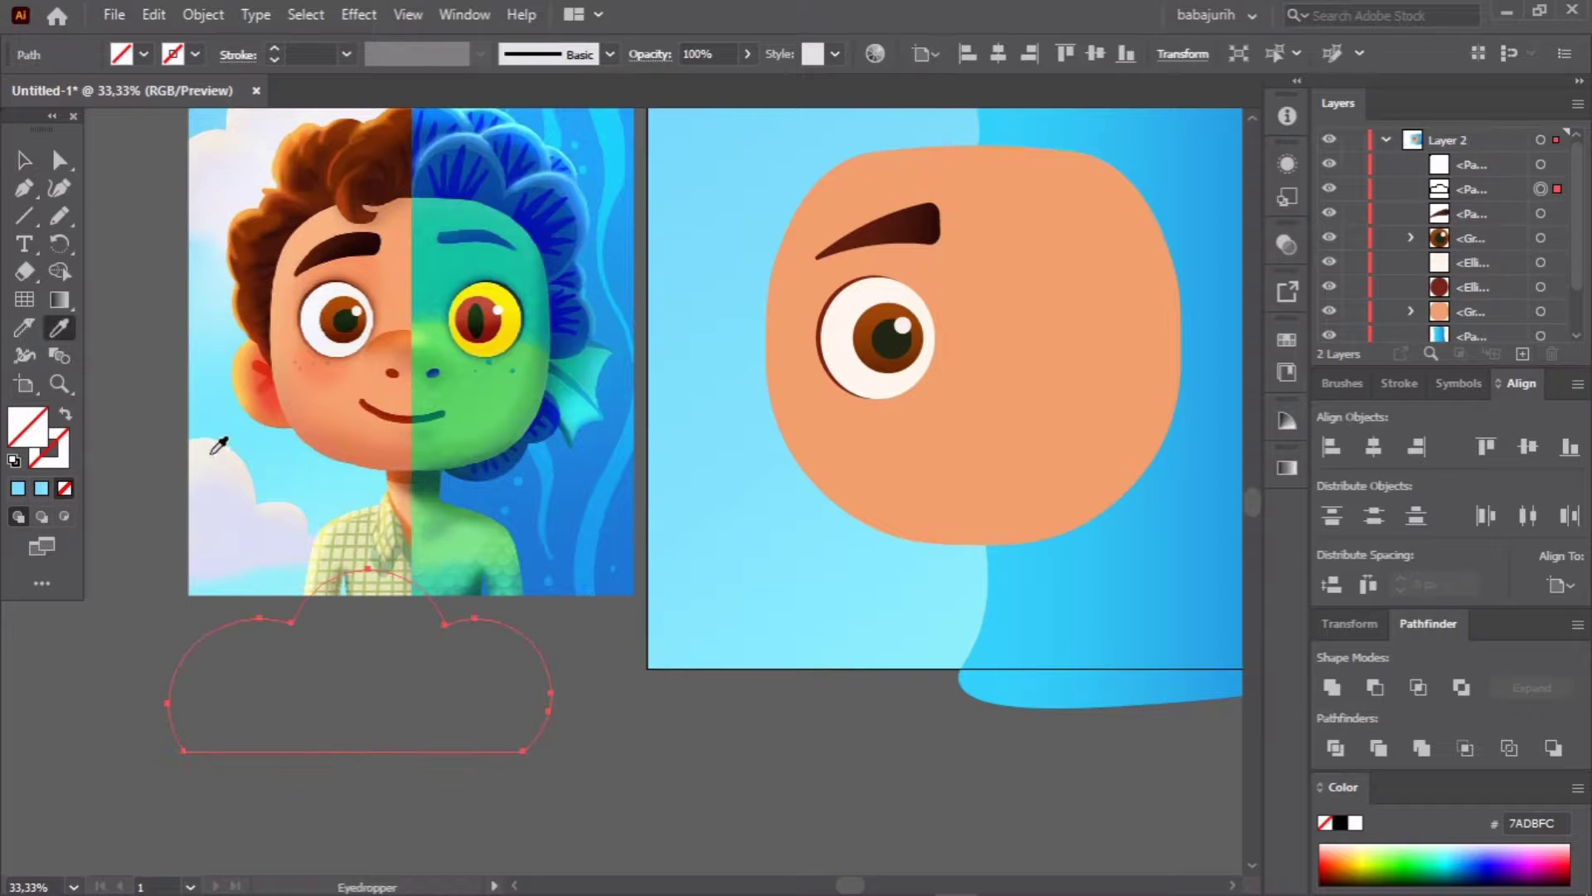
# Step: Fill the cloud with a top-to-bottom gradient from white to pale blue
pyautogui.doubleClick(59, 299)
pyautogui.moveTo(384, 761); pyautogui.dragTo(359, 763)
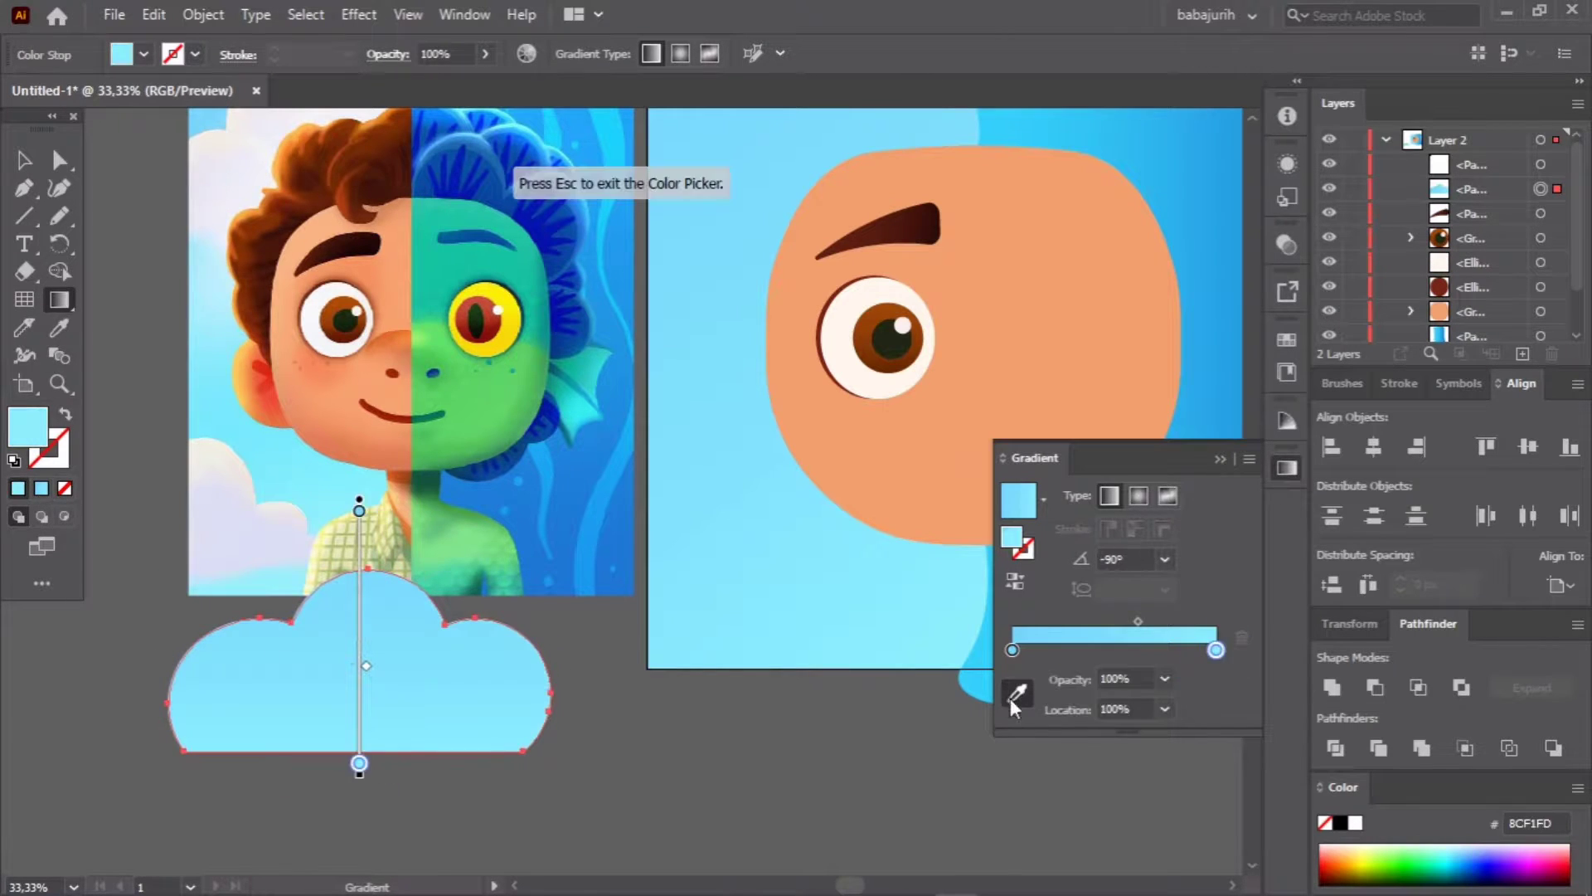
pyautogui.click(1016, 692)
pyautogui.click(213, 561)
pyautogui.click(1215, 649)
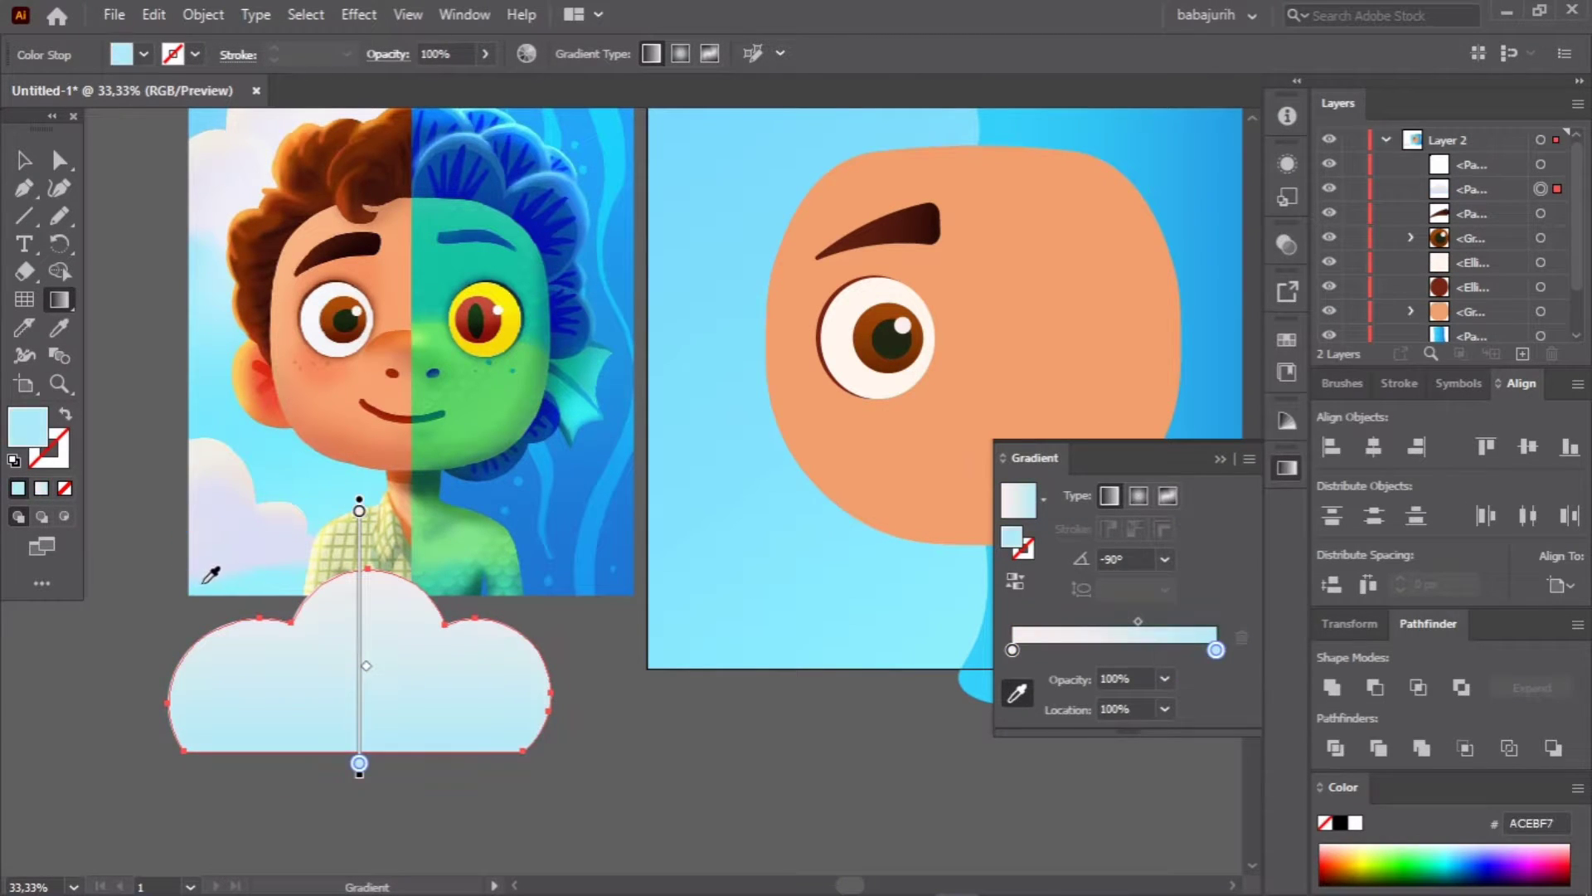
pyautogui.press('v')
pyautogui.moveTo(478, 547); pyautogui.dragTo(668, 343)
pyautogui.scroll(-1, 1529, 363)
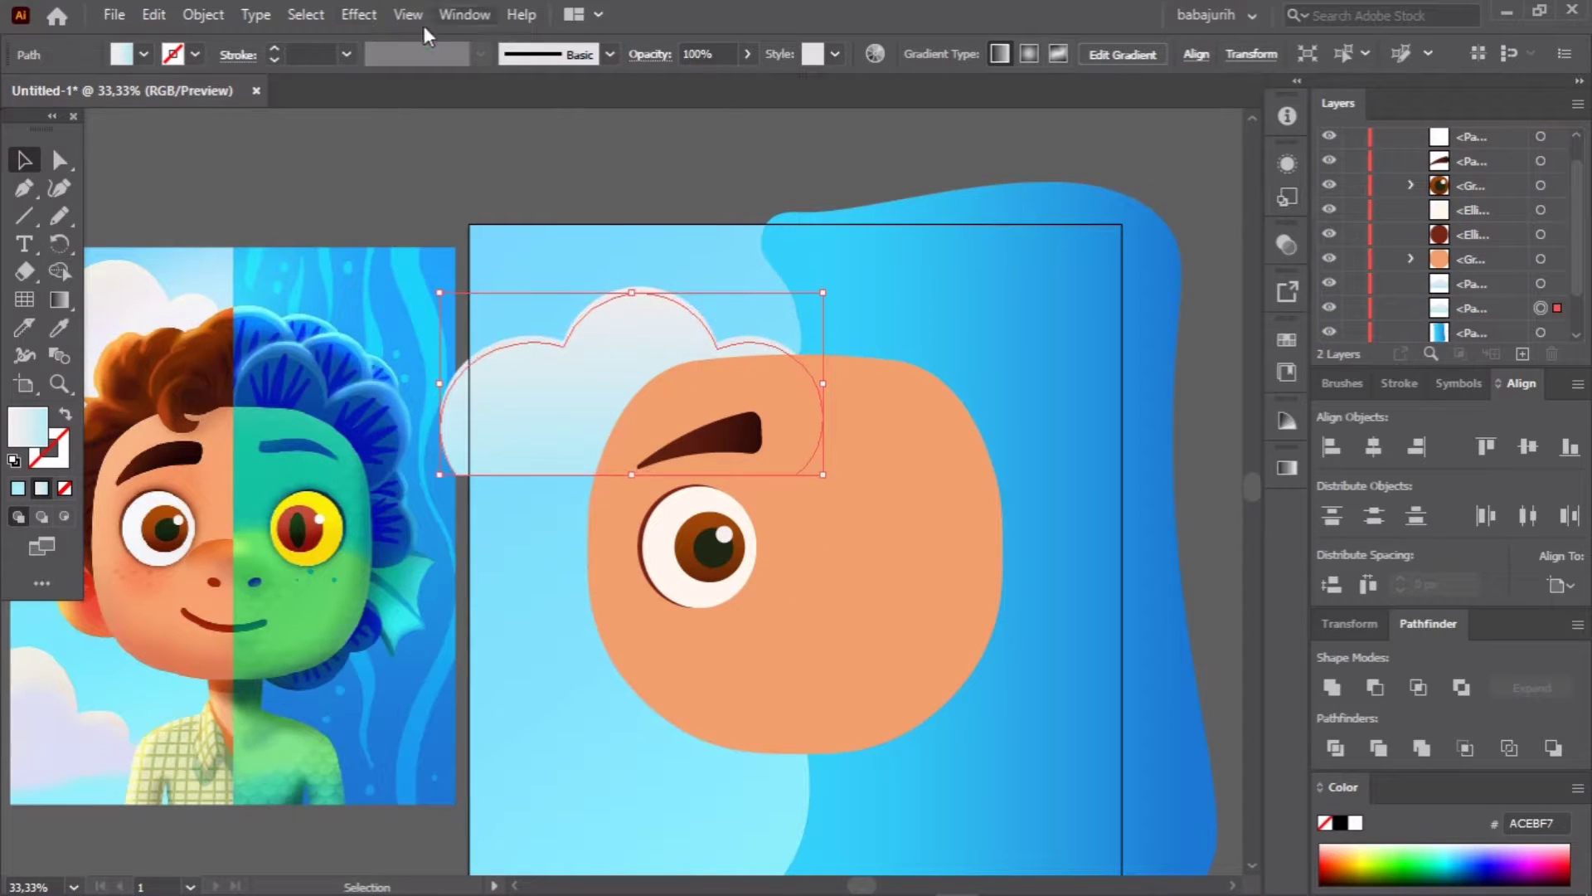
# Step: Apply a Gaussian Blur to the cloud and recolour it a pale pinkish white
pyautogui.click(358, 14)
pyautogui.click(711, 412)
pyautogui.press('Return')
pyautogui.click(749, 168)
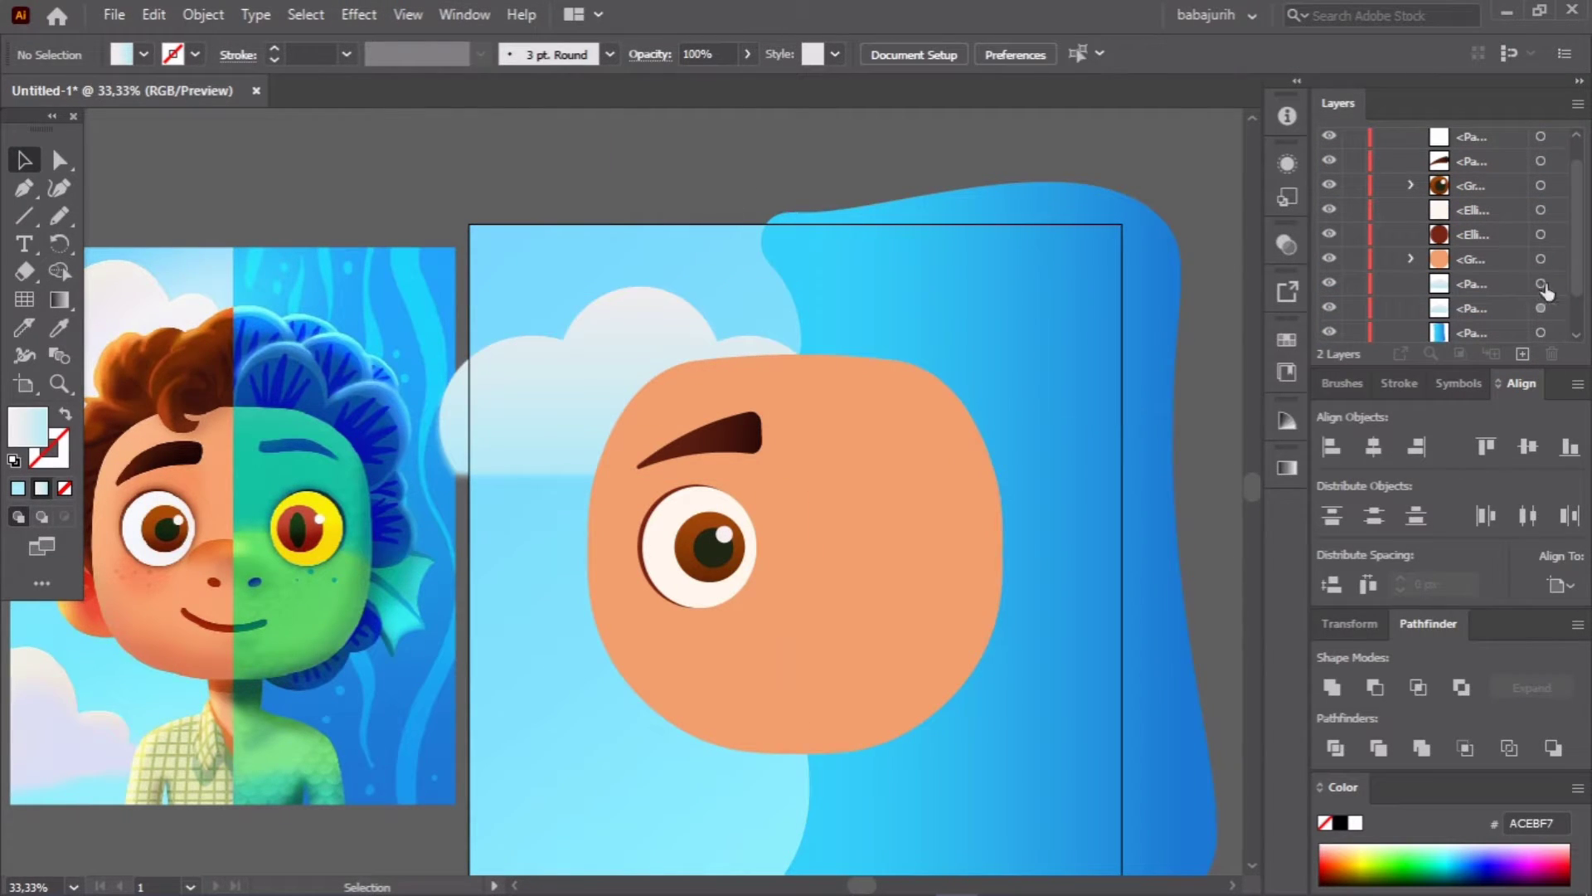
pyautogui.click(639, 323)
pyautogui.press('i')
pyautogui.click(132, 277)
pyautogui.press('v')
# Step: Move the cloud below the face in the Layers stacking order
pyautogui.click(622, 464)
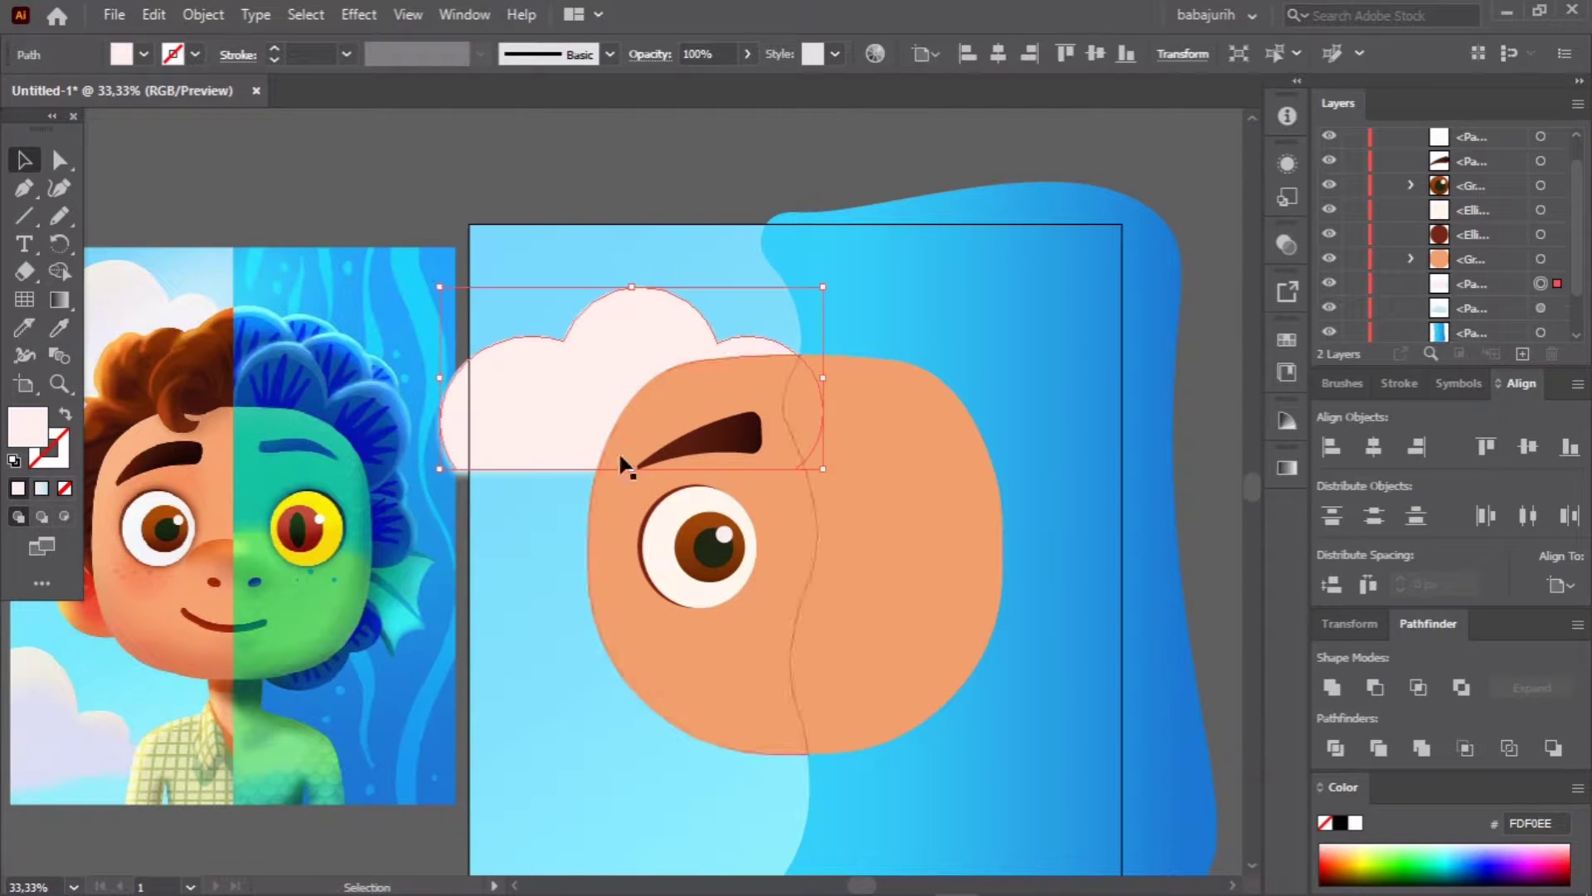
pyautogui.doubleClick(545, 421)
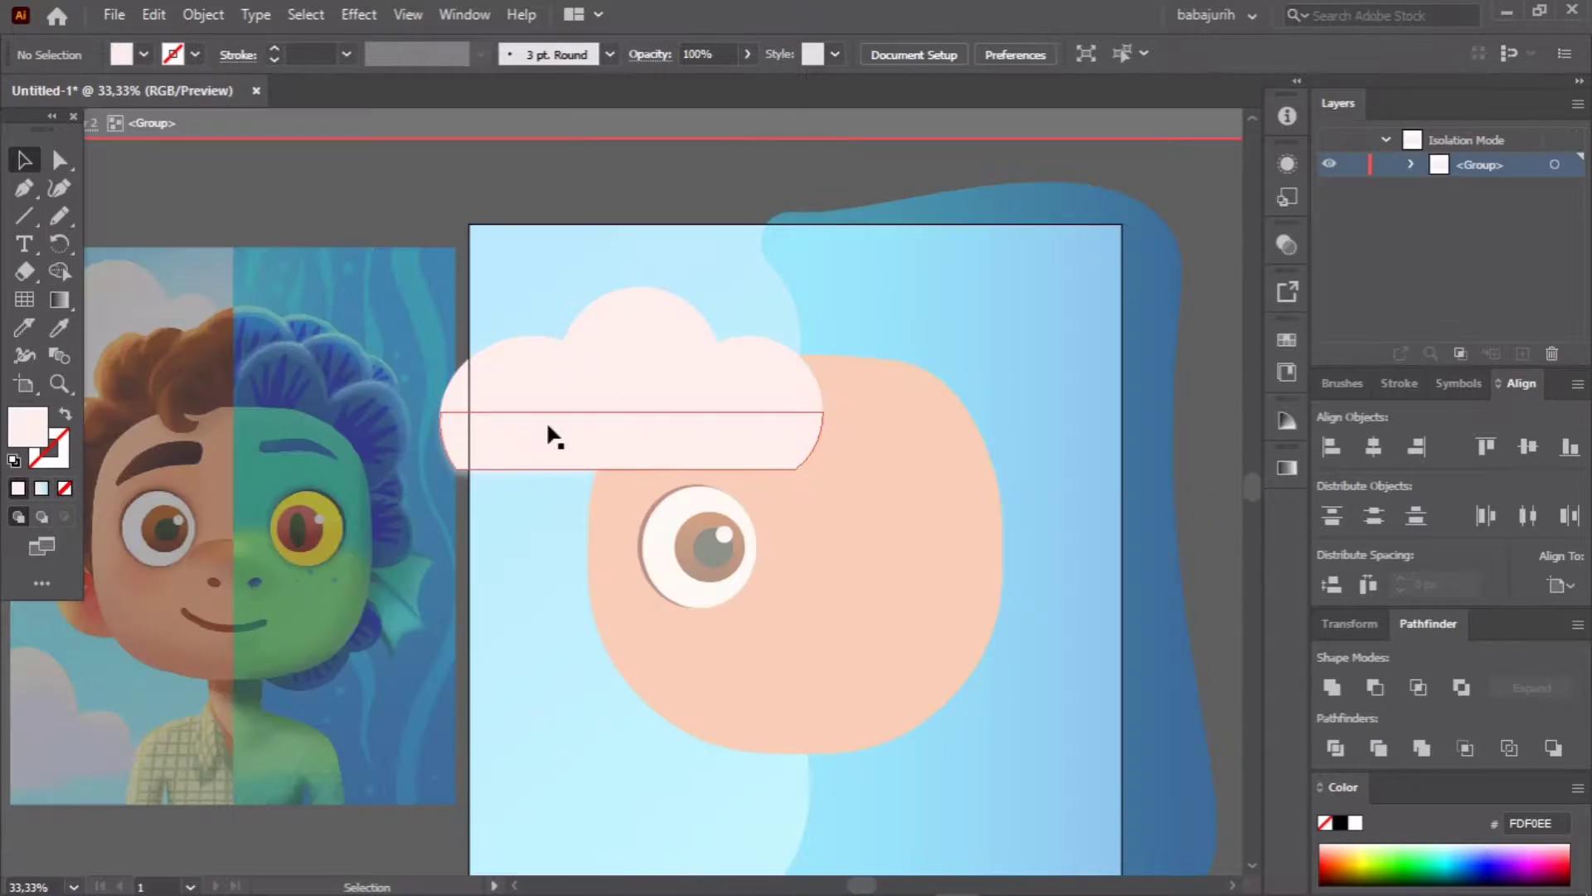
pyautogui.press('Escape')
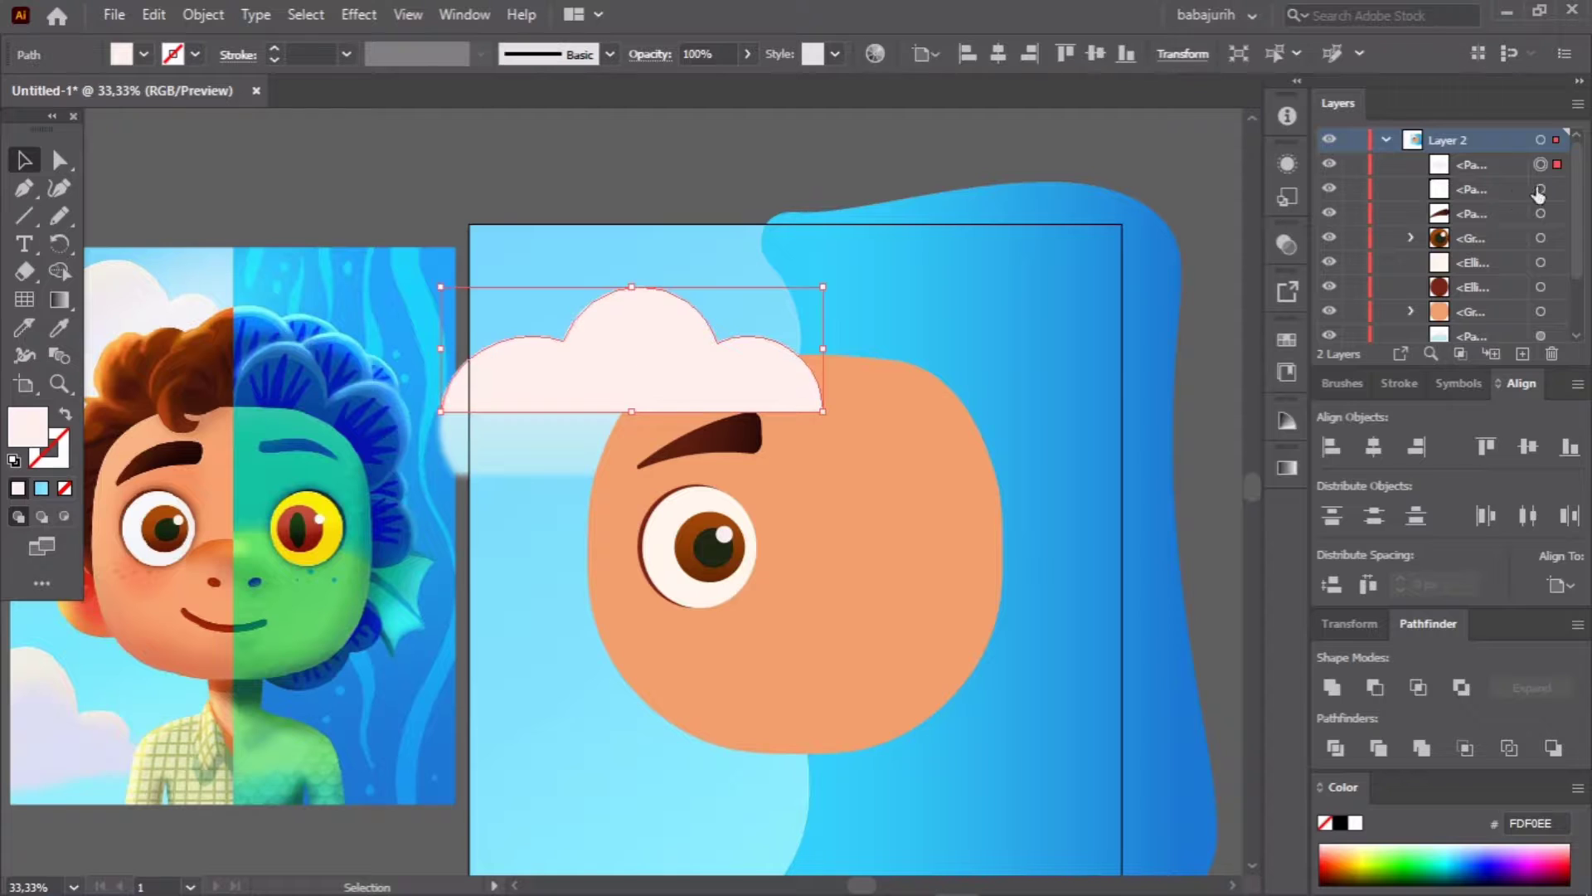
pyautogui.click(1440, 192)
pyautogui.moveTo(1441, 192); pyautogui.dragTo(1441, 291)
pyautogui.press('i')
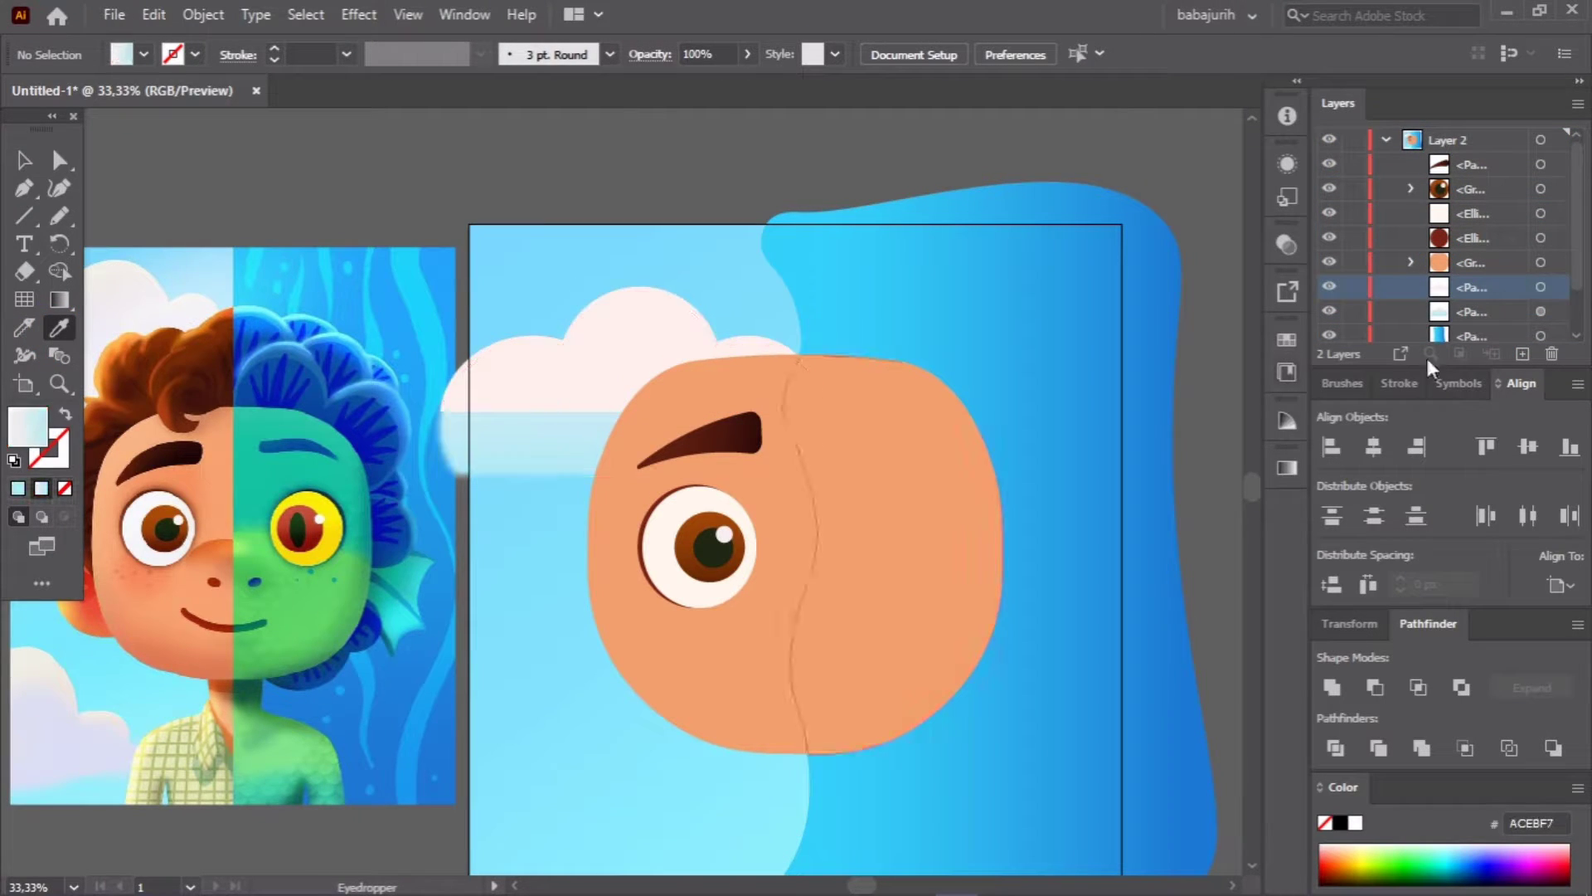
pyautogui.press('v')
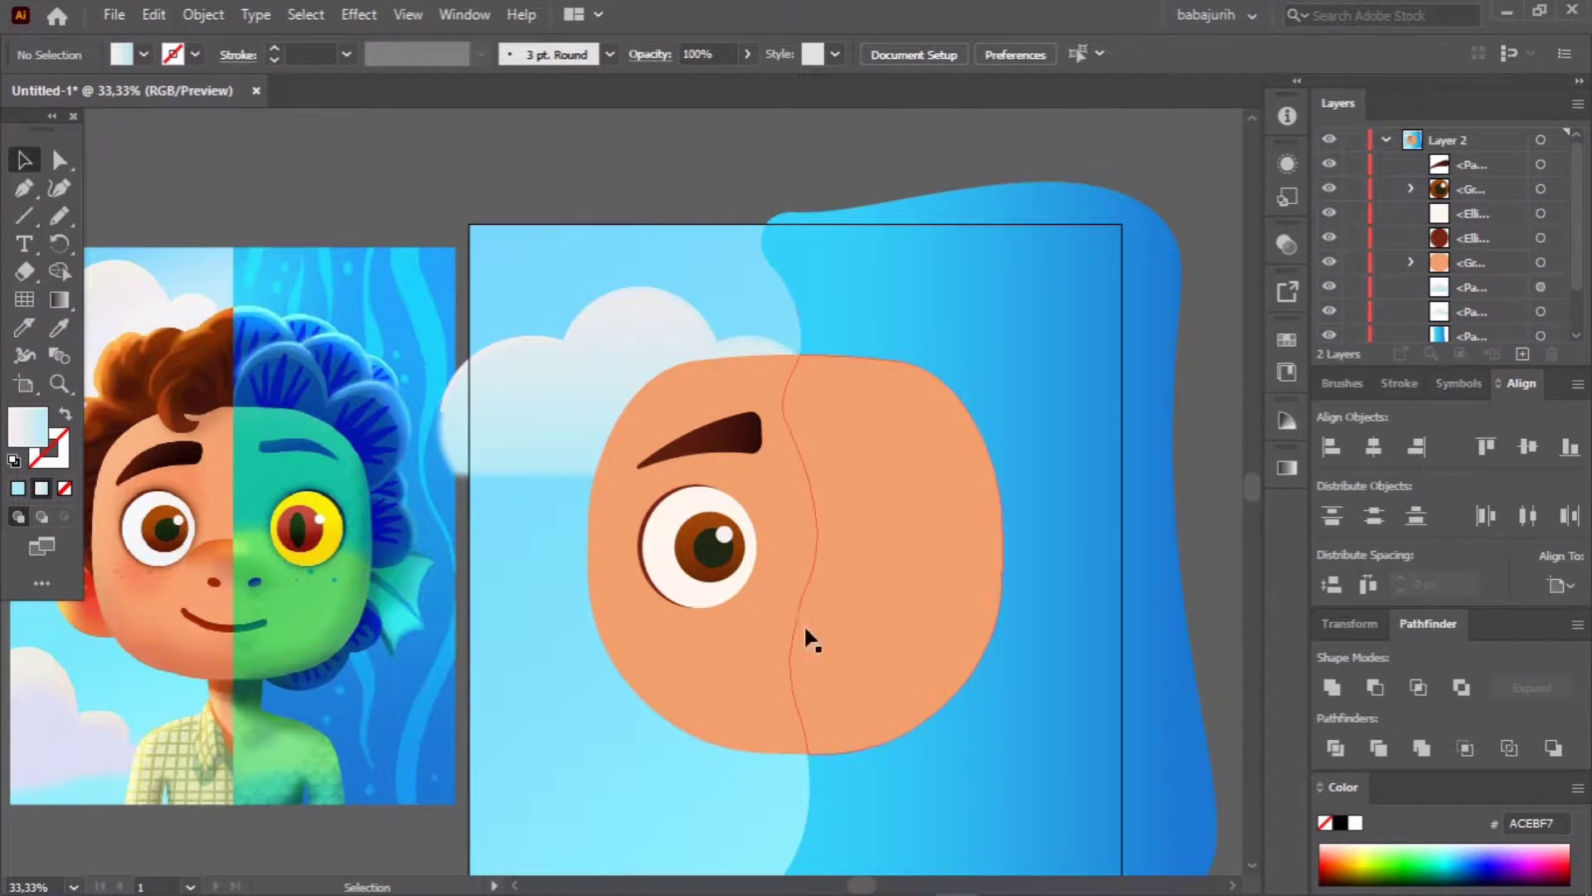
# Step: Group the cloud pieces, then duplicate the group and place a smaller copy bottom-left
pyautogui.scroll(-2, 807, 639)
pyautogui.rightClick(579, 297)
pyautogui.moveTo(516, 241)
pyautogui.mouseDown()
pyautogui.moveTo(579, 297)
pyautogui.moveTo(475, 738)
pyautogui.moveTo(668, 829)
pyautogui.mouseUp()
pyautogui.click(622, 466)
pyautogui.click(203, 806)
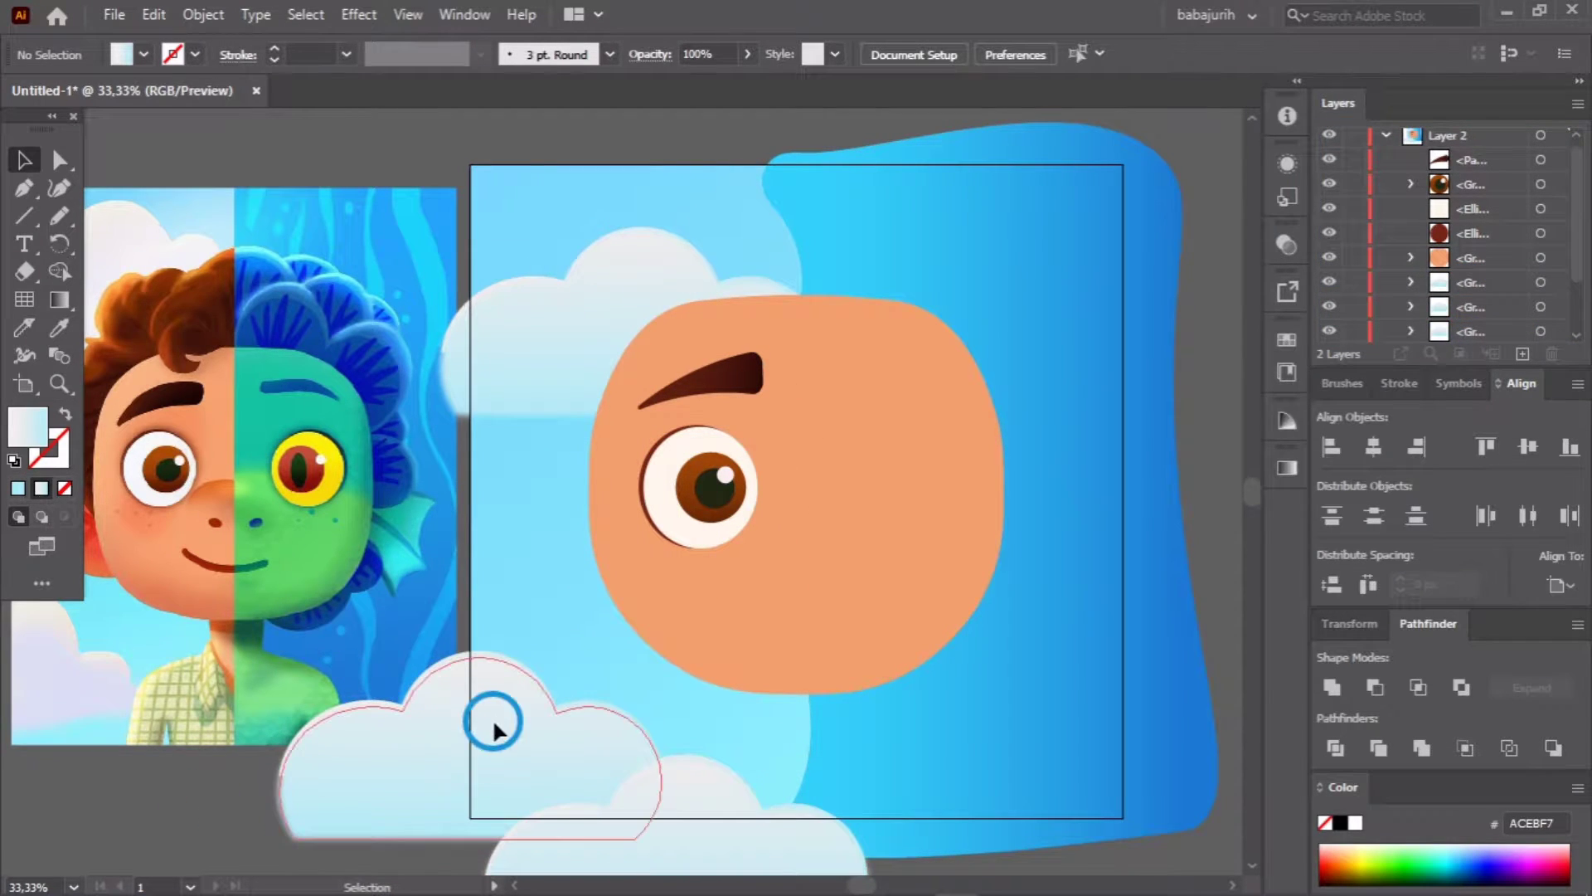
pyautogui.moveTo(495, 729); pyautogui.dragTo(496, 724)
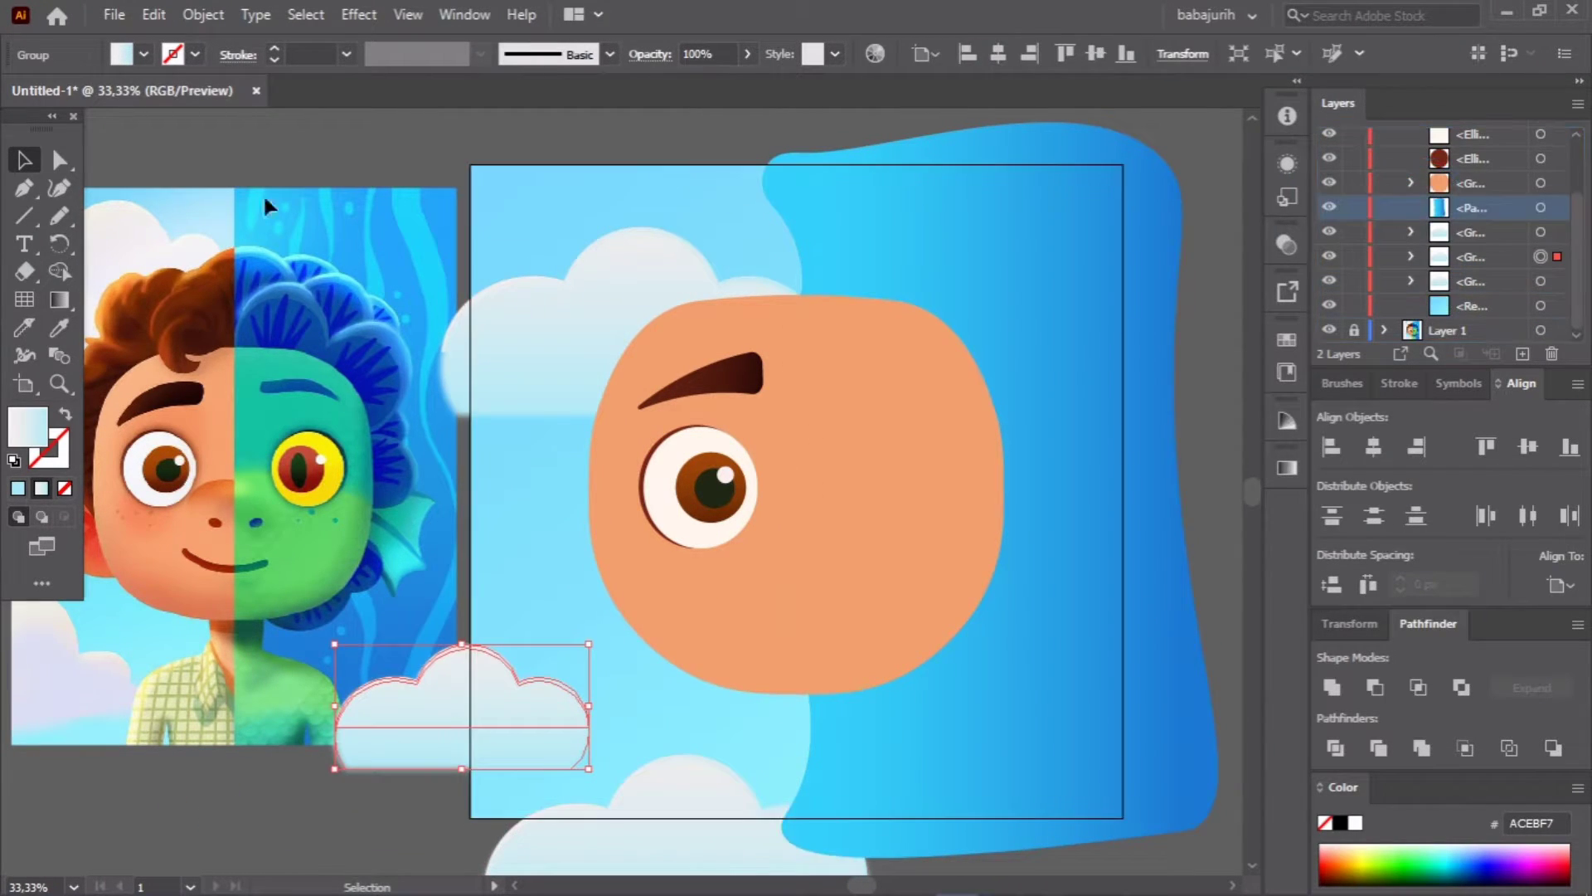
# Step: Clip the background artwork to the artboard, then sketch a wavy hair strand on the right edge
pyautogui.press('m')
pyautogui.moveTo(470, 163); pyautogui.dragTo(1123, 817)
pyautogui.keyDown('shift'); pyautogui.click(1541, 231); pyautogui.keyUp('shift')
pyautogui.scroll(3, 1472, 232)
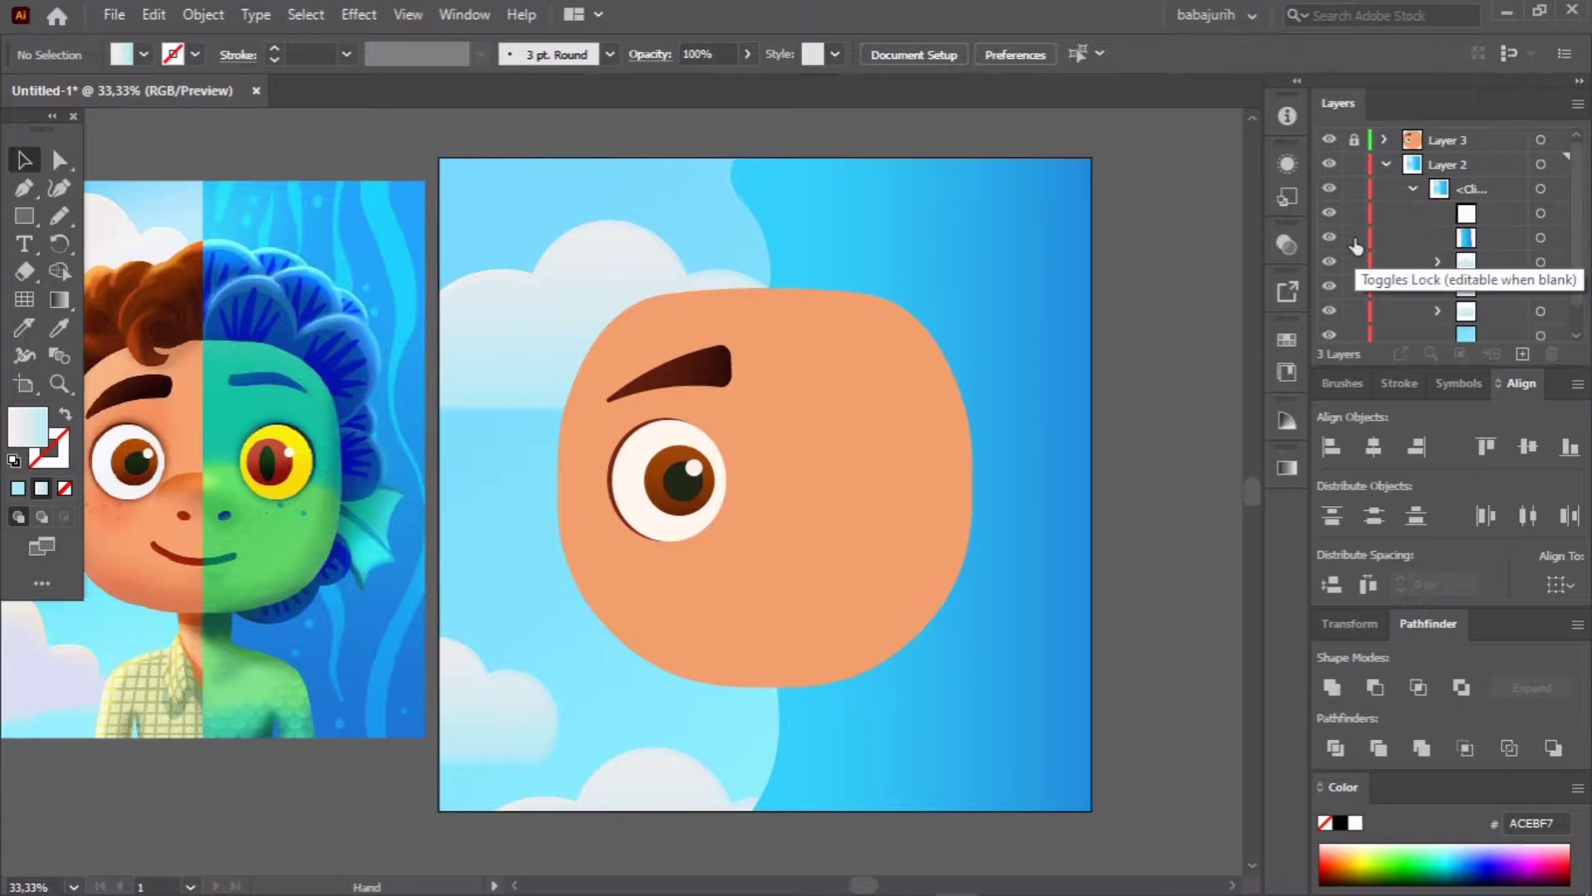
pyautogui.press('n')
pyautogui.moveTo(1026, 129)
pyautogui.mouseDown()
pyautogui.moveTo(1047, 255)
pyautogui.moveTo(1049, 140)
pyautogui.mouseUp()
# Step: Delete two extra anchor points to smooth the new strand's curve
pyautogui.click(1054, 707)
pyautogui.press('Delete')
pyautogui.click(1032, 814)
pyautogui.press('Delete')
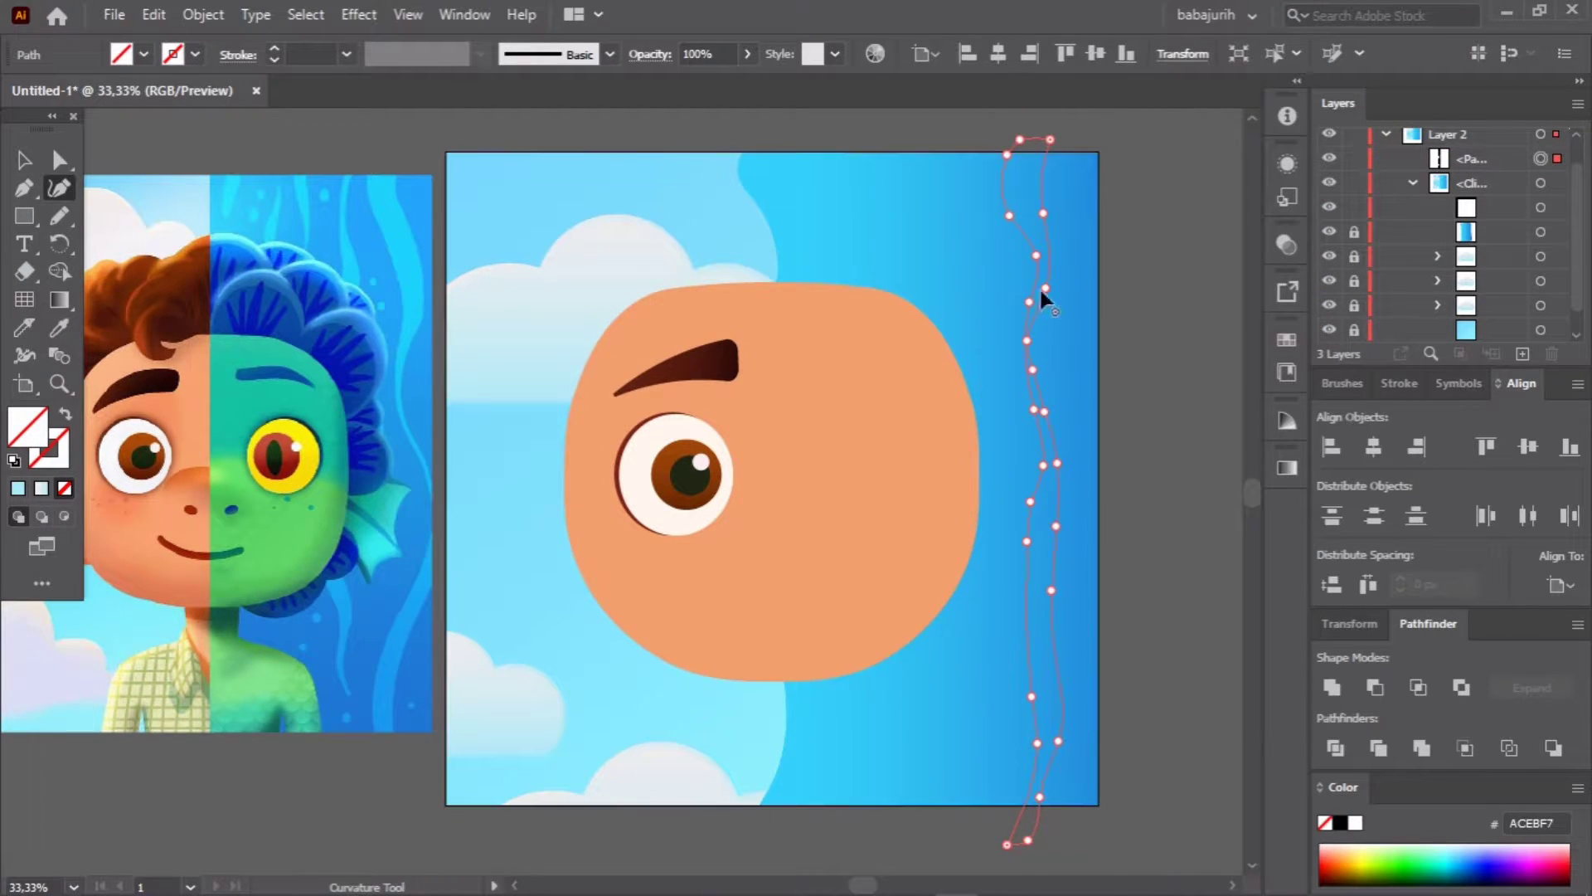
# Step: Fill the strand with a white-to-blue gradient whose stop is a lighter cyan
pyautogui.click(404, 199)
pyautogui.click(1287, 467)
pyautogui.click(1018, 500)
pyautogui.click(1215, 649)
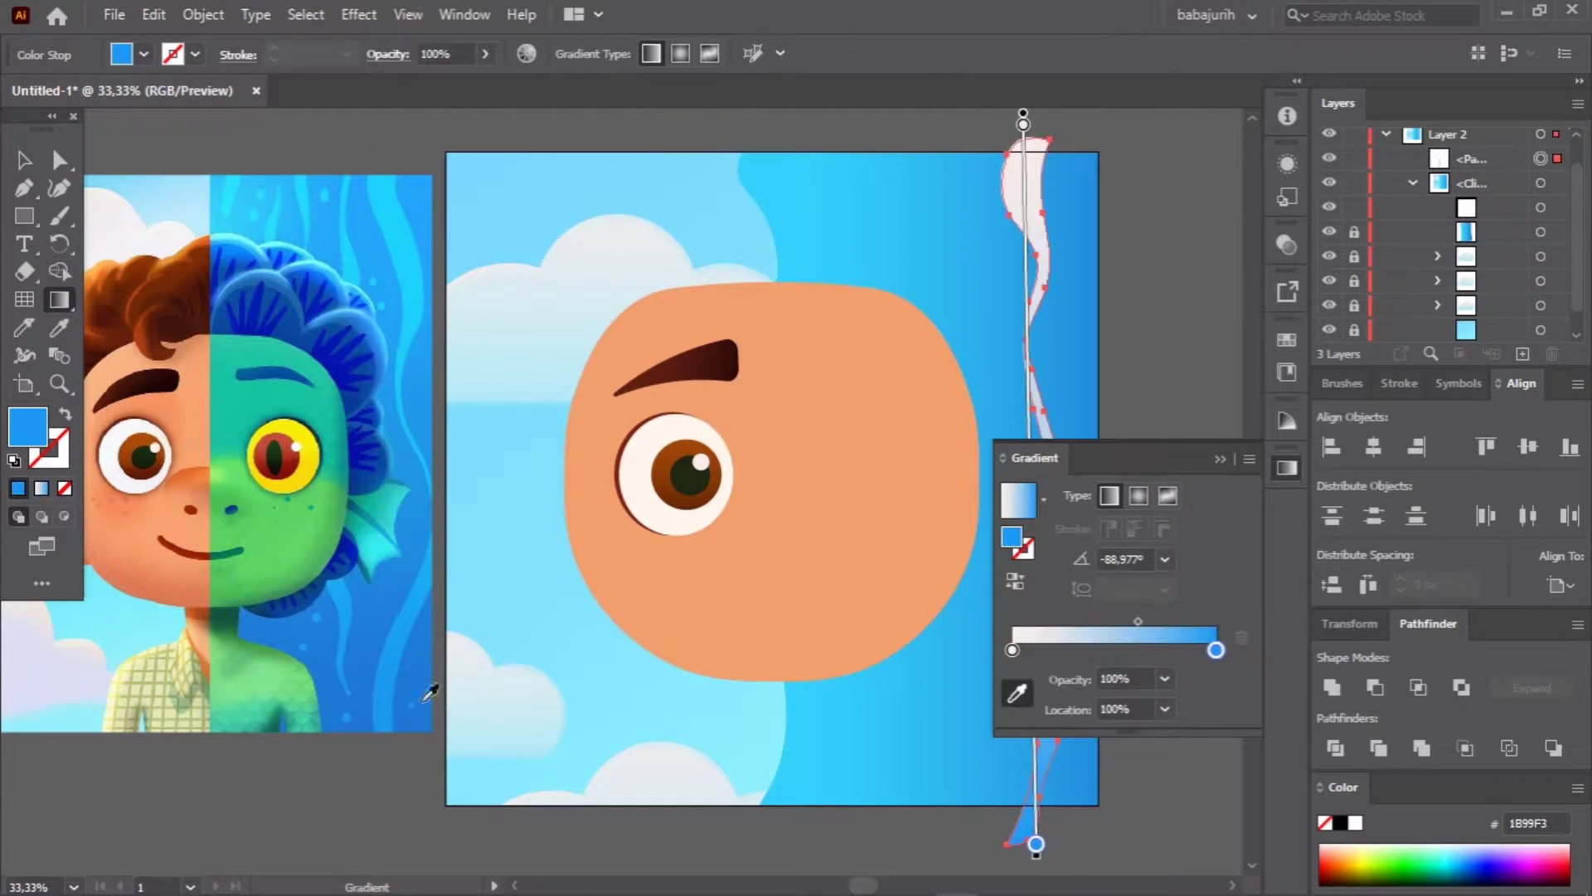
pyautogui.click(941, 291)
pyautogui.press('v')
pyautogui.click(1207, 466)
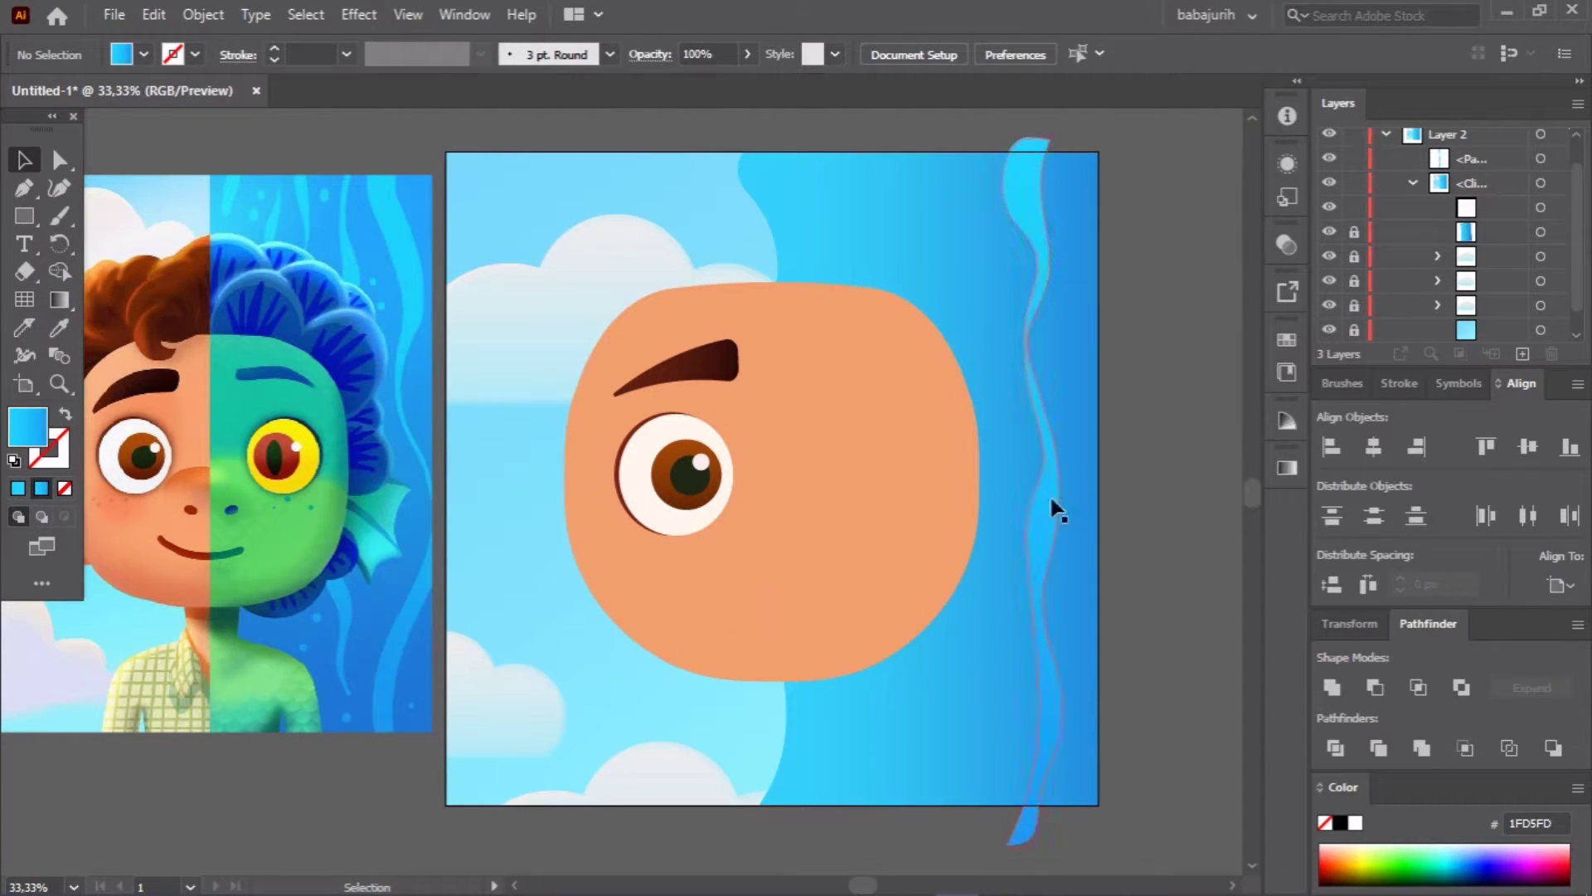
# Step: Sketch another strand over the face's right side and copy the blue gradient onto it
pyautogui.moveTo(914, 137); pyautogui.dragTo(912, 143)
pyautogui.press('i')
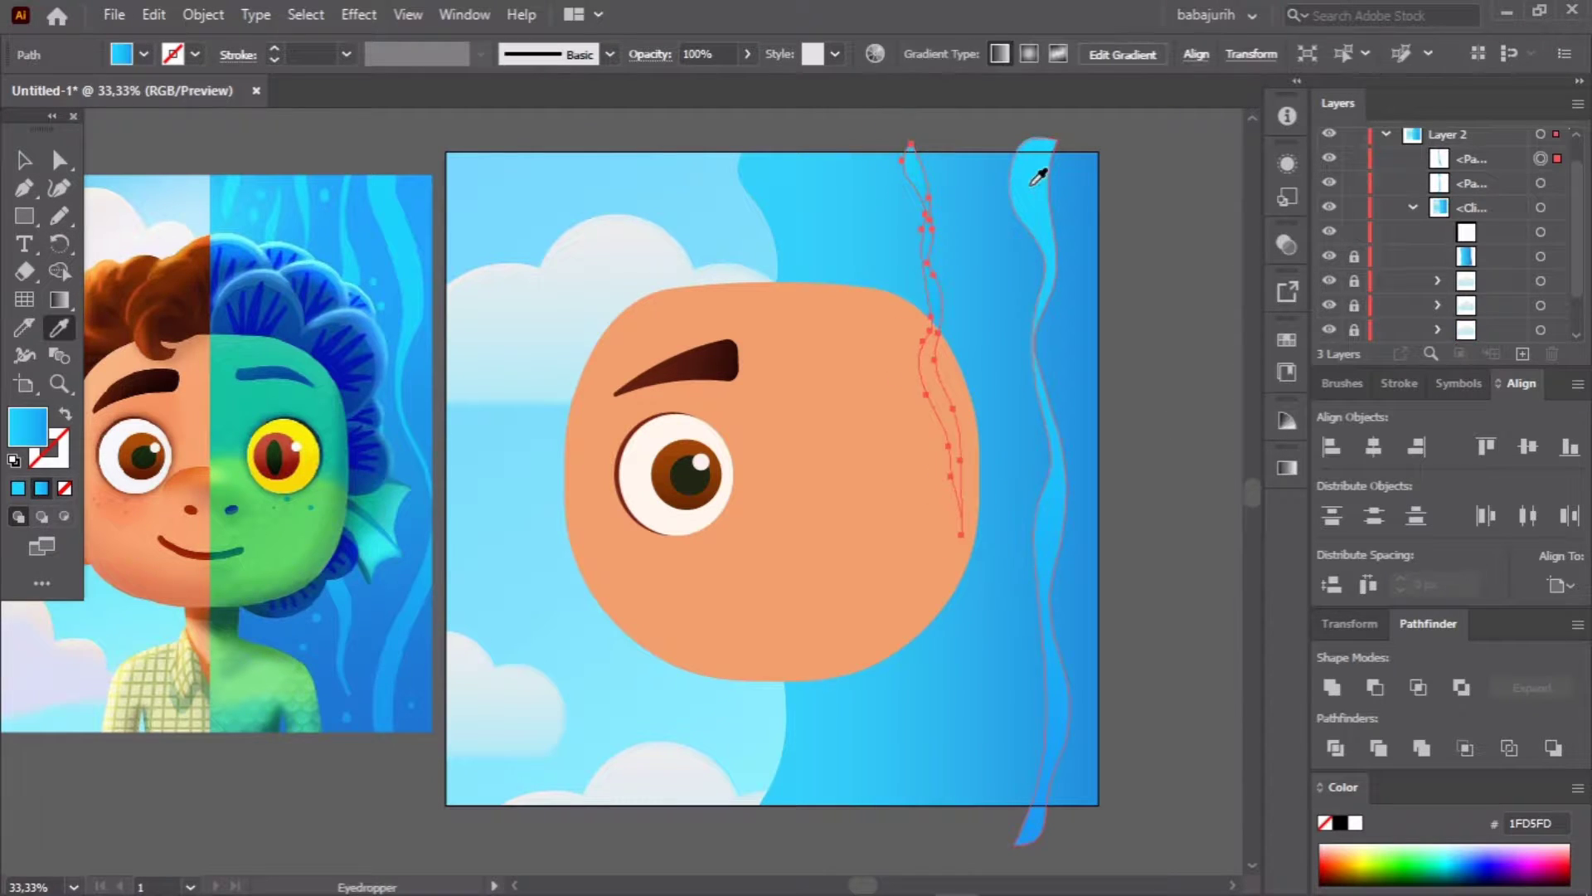
pyautogui.click(977, 272)
pyautogui.press('g')
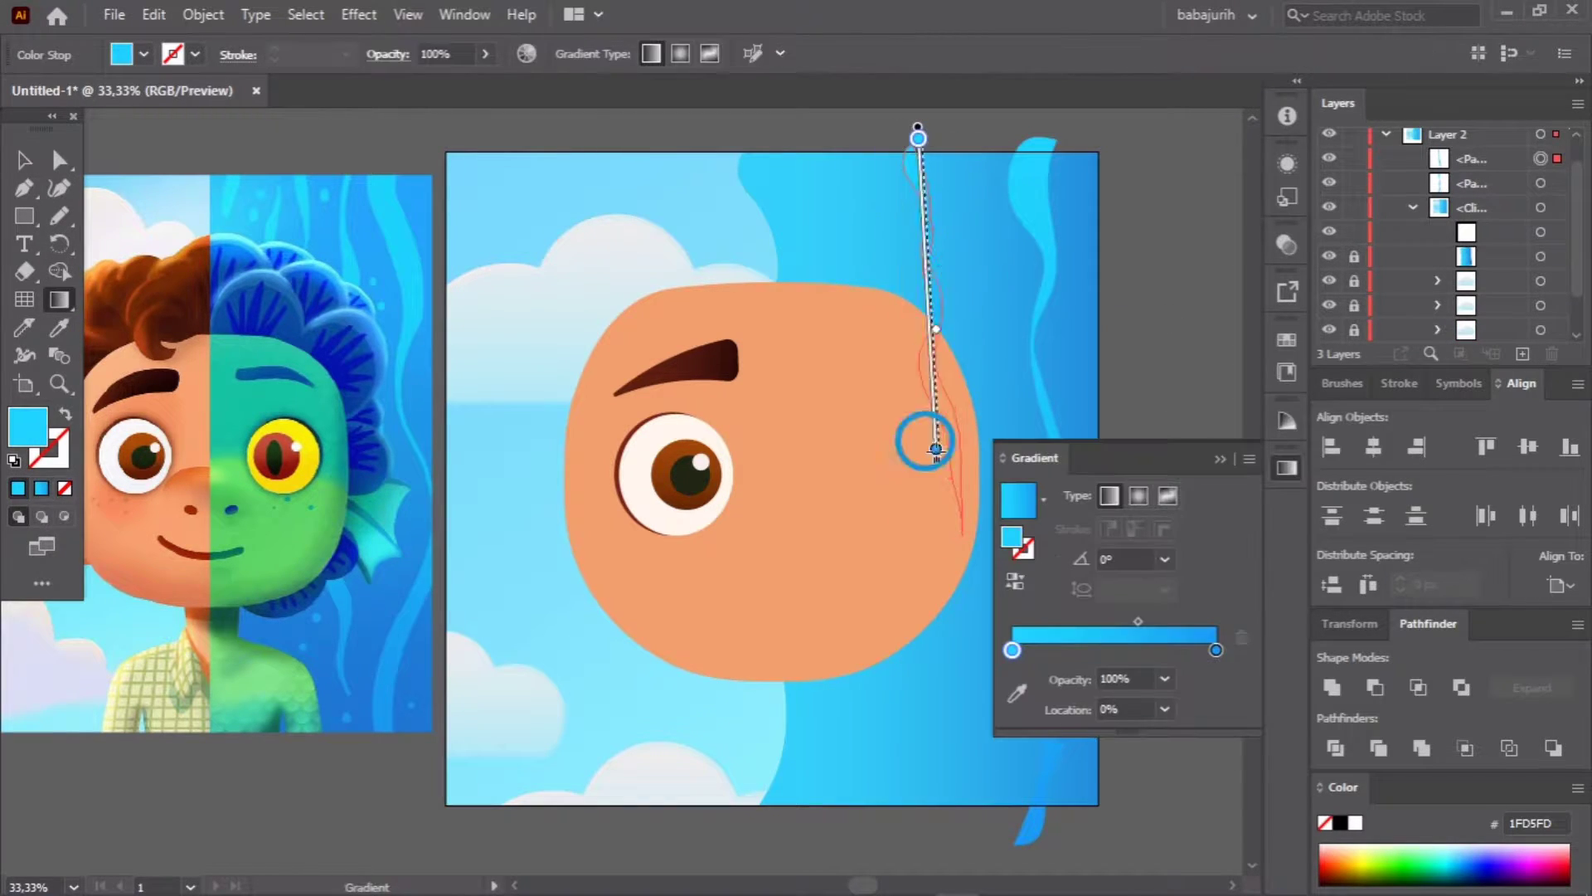
pyautogui.press('v')
# Step: Add two short strands at the top and a long one along the hair edge, with the blue gradient
pyautogui.moveTo(863, 188); pyautogui.dragTo(861, 184)
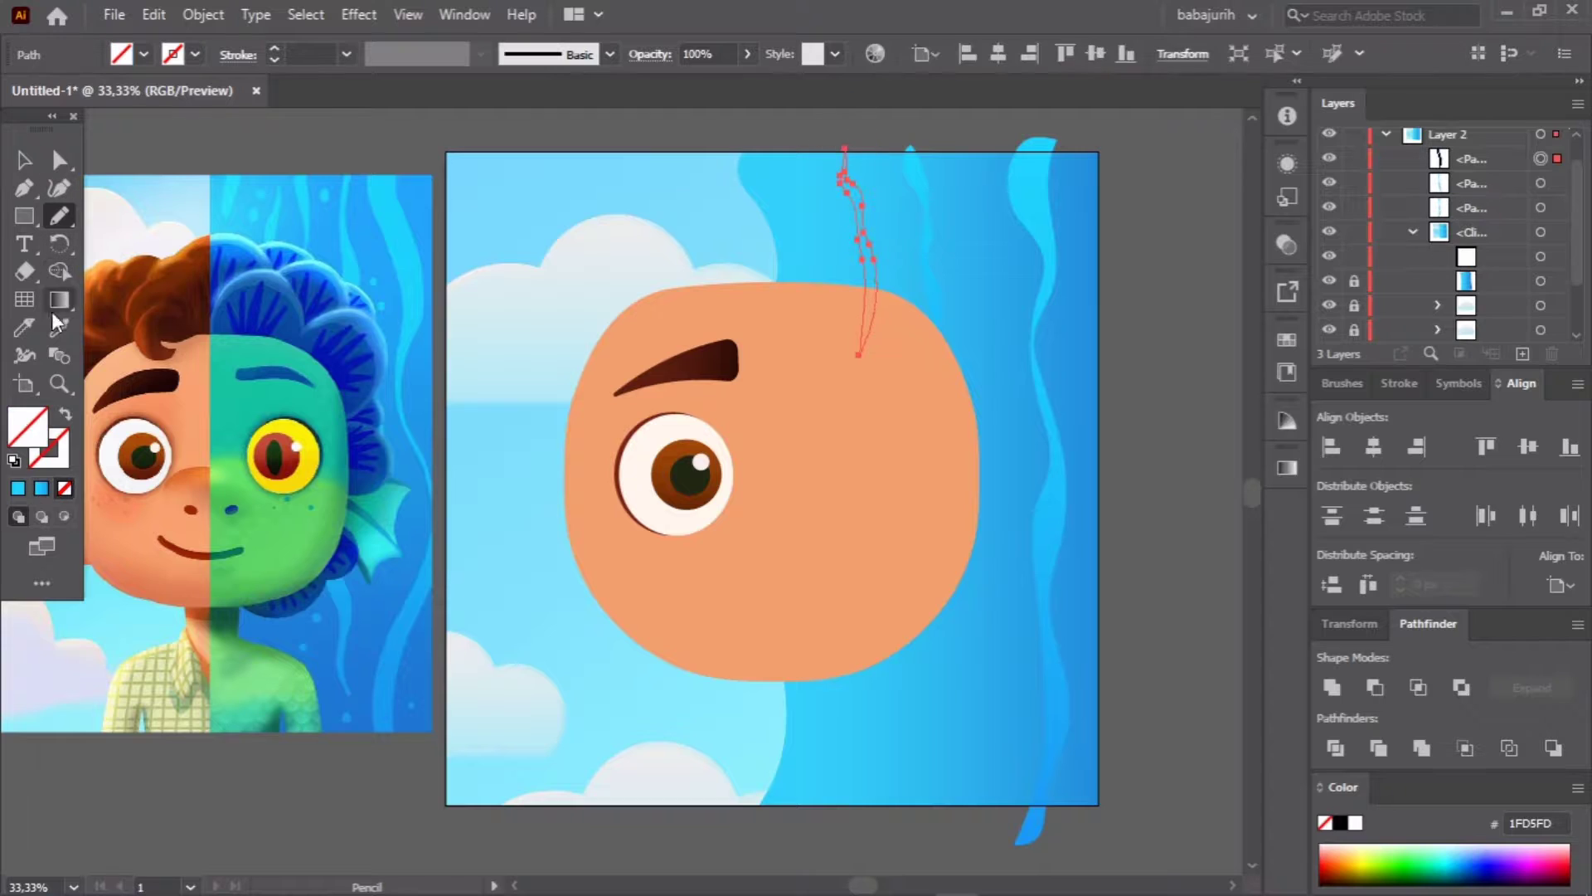
pyautogui.press('v')
pyautogui.moveTo(784, 134); pyautogui.dragTo(772, 141)
pyautogui.press('v')
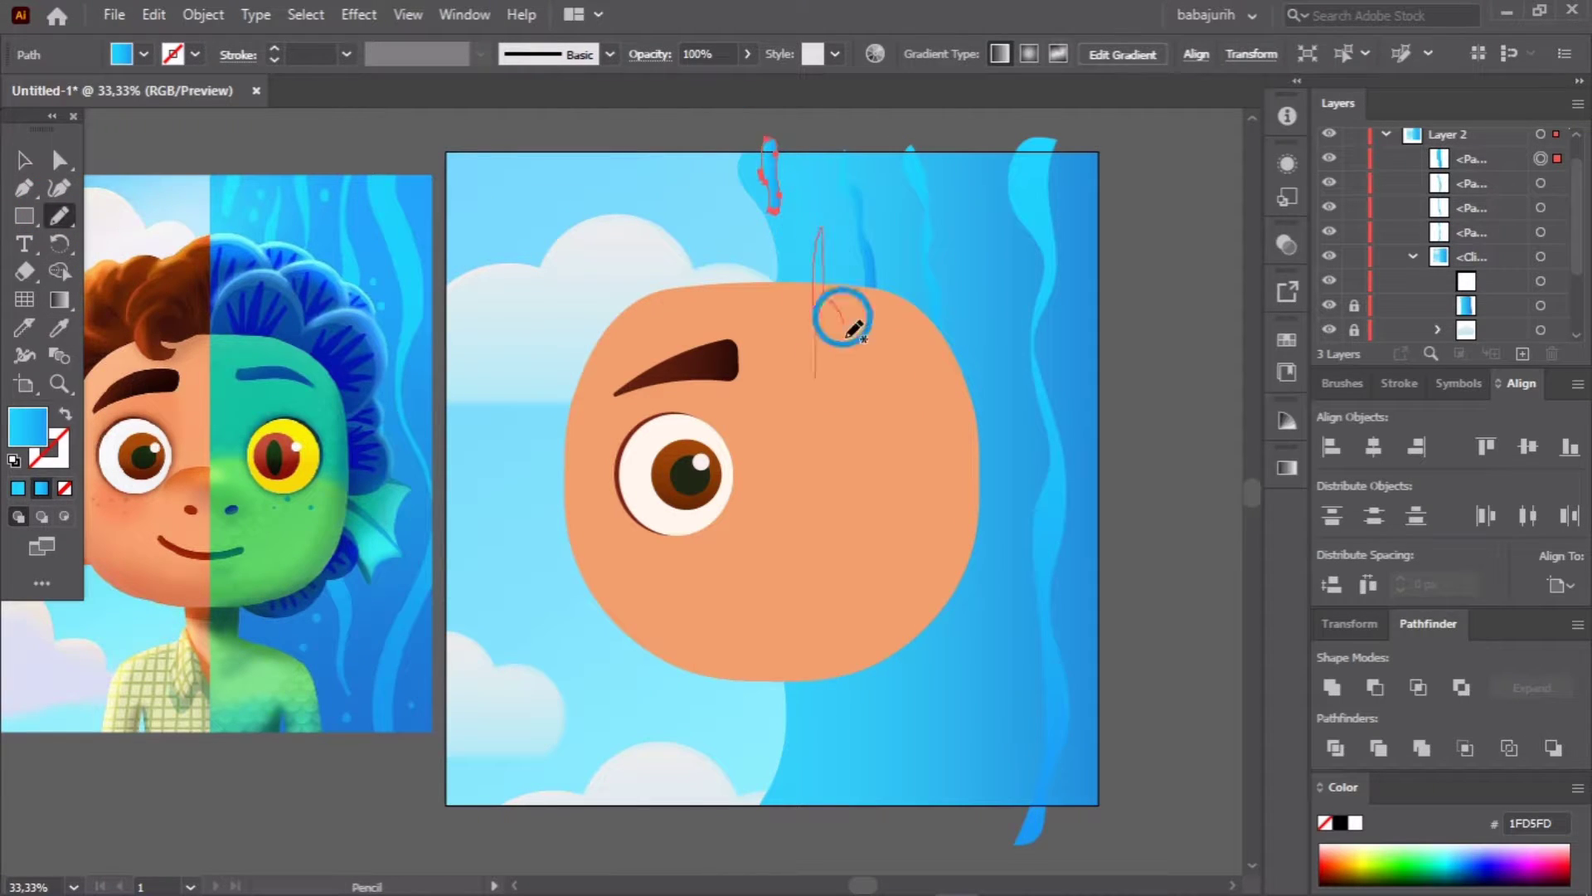
pyautogui.moveTo(840, 771); pyautogui.dragTo(817, 212)
pyautogui.press('i')
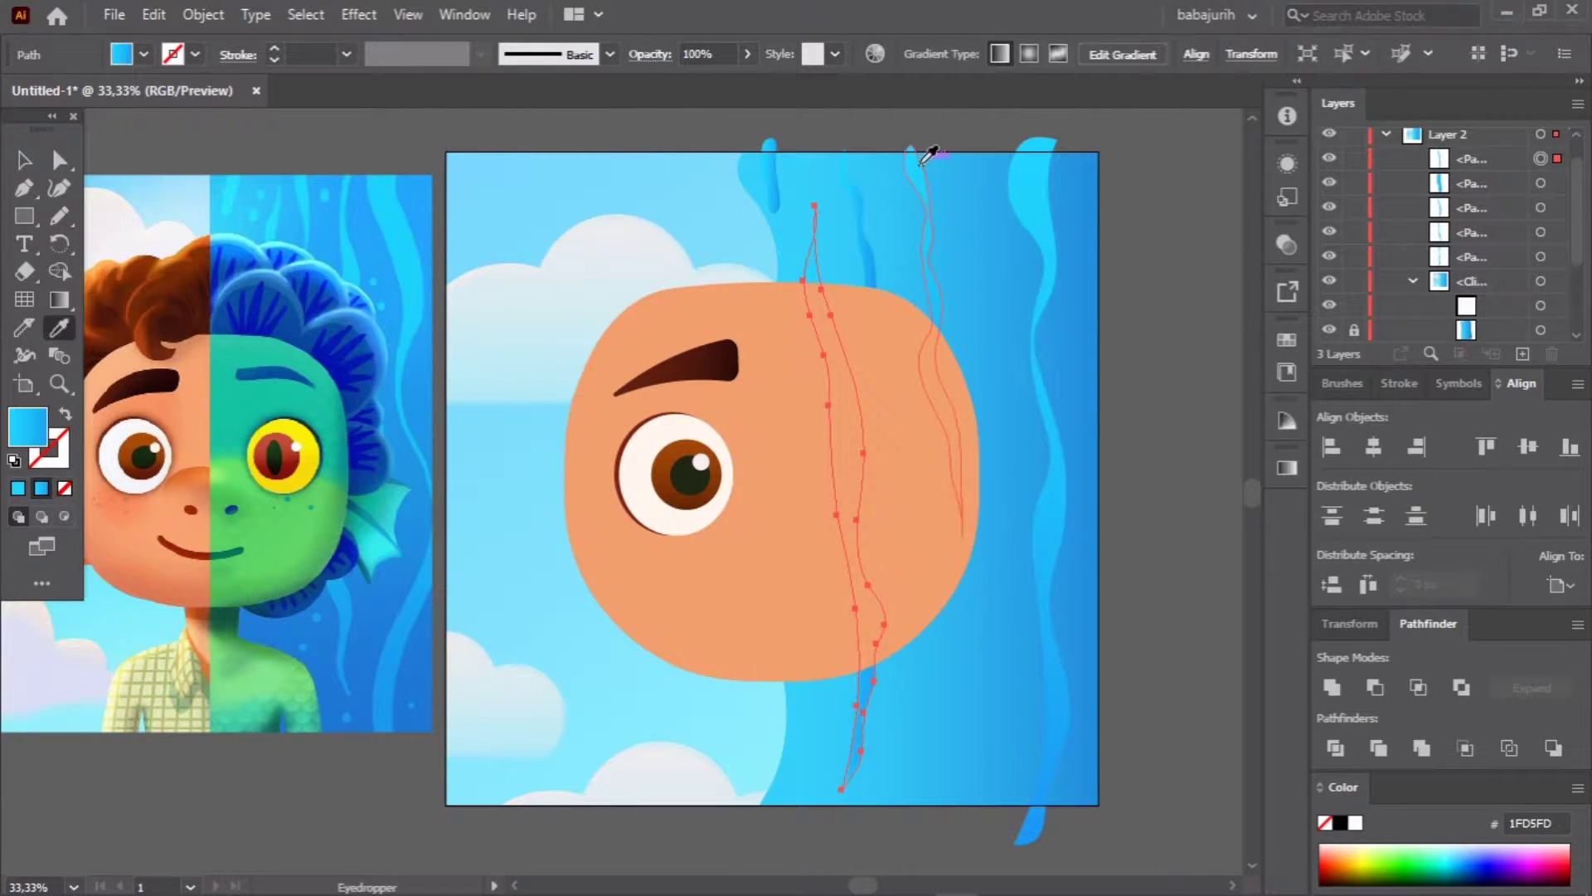
pyautogui.click(924, 150)
pyautogui.press('v')
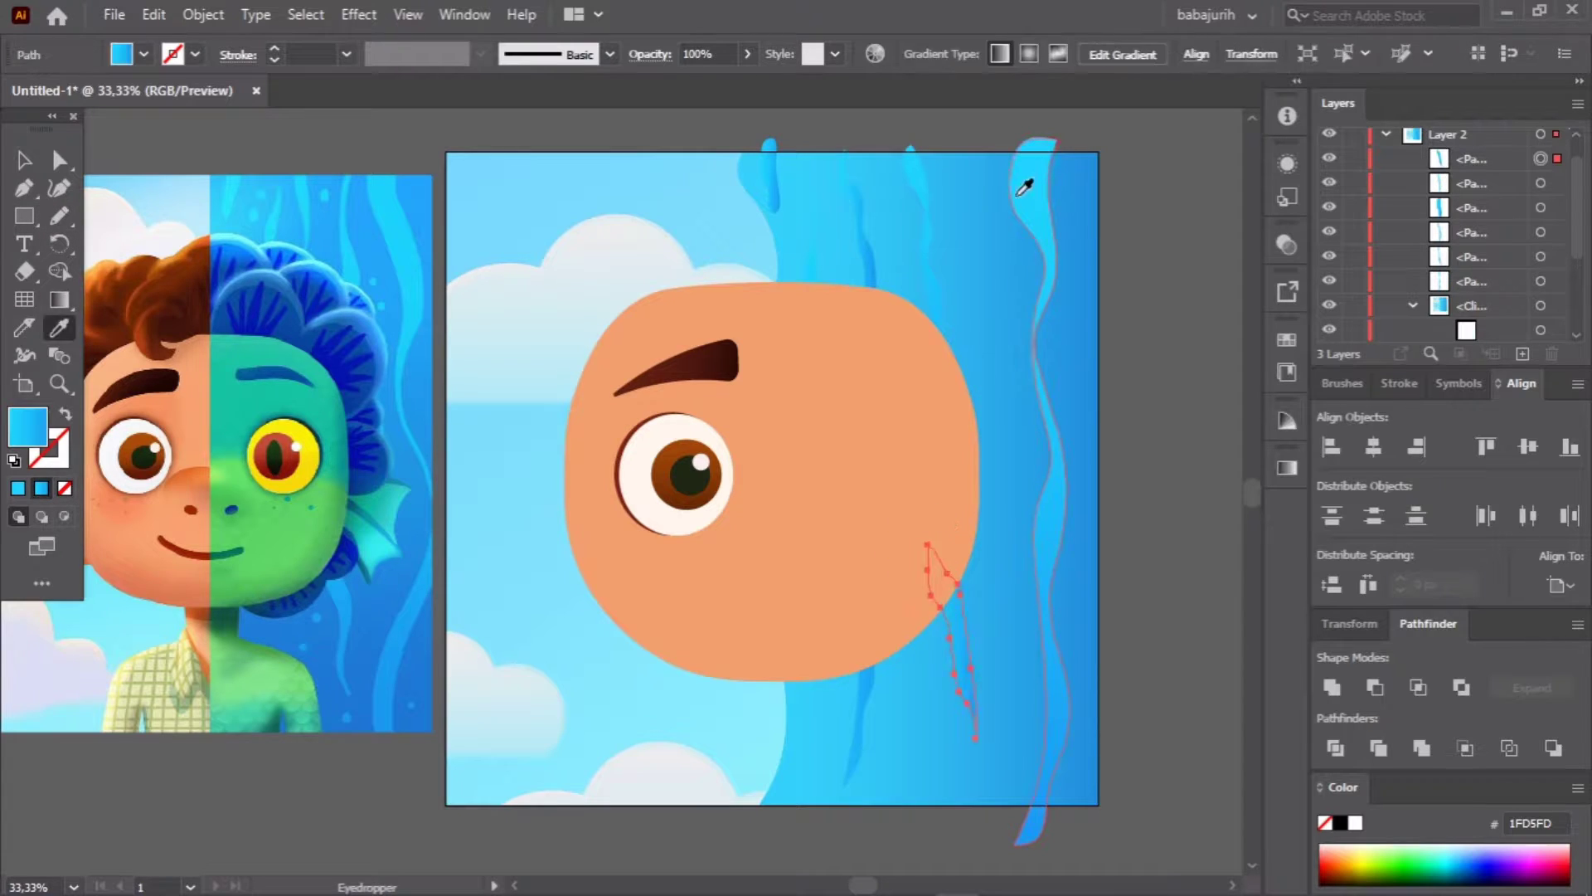
pyautogui.press('v')
# Step: Redraw the water strands' gradients with the Gradient tool, slanting them along each strand
pyautogui.click(867, 315)
pyautogui.press('g')
pyautogui.click(1131, 371)
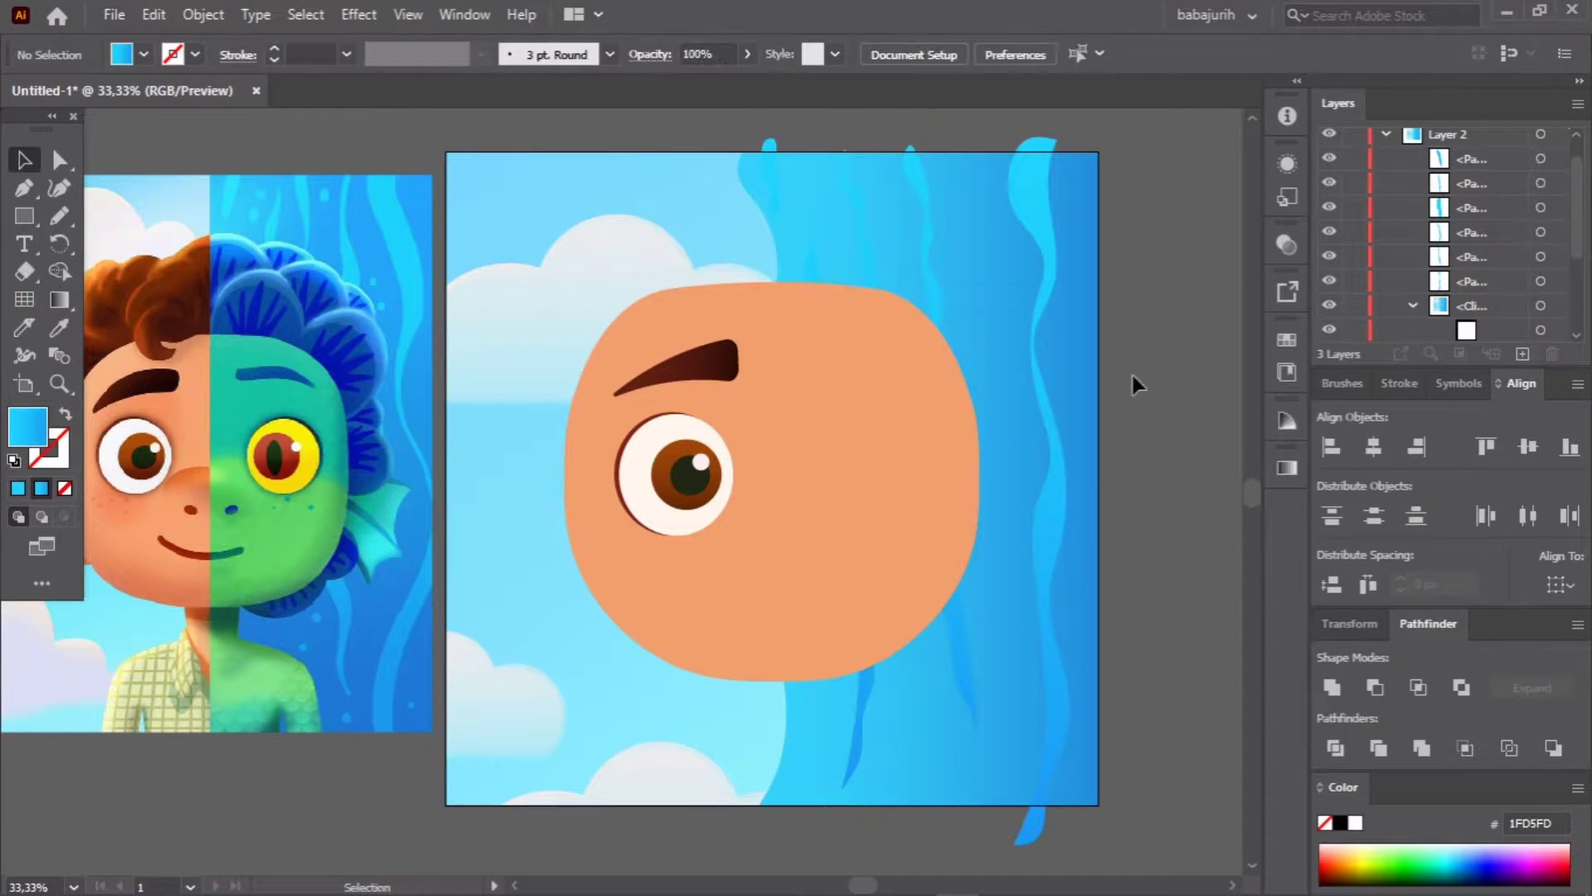
pyautogui.moveTo(767, 141); pyautogui.dragTo(831, 809)
pyautogui.click(1157, 617)
pyautogui.click(845, 497)
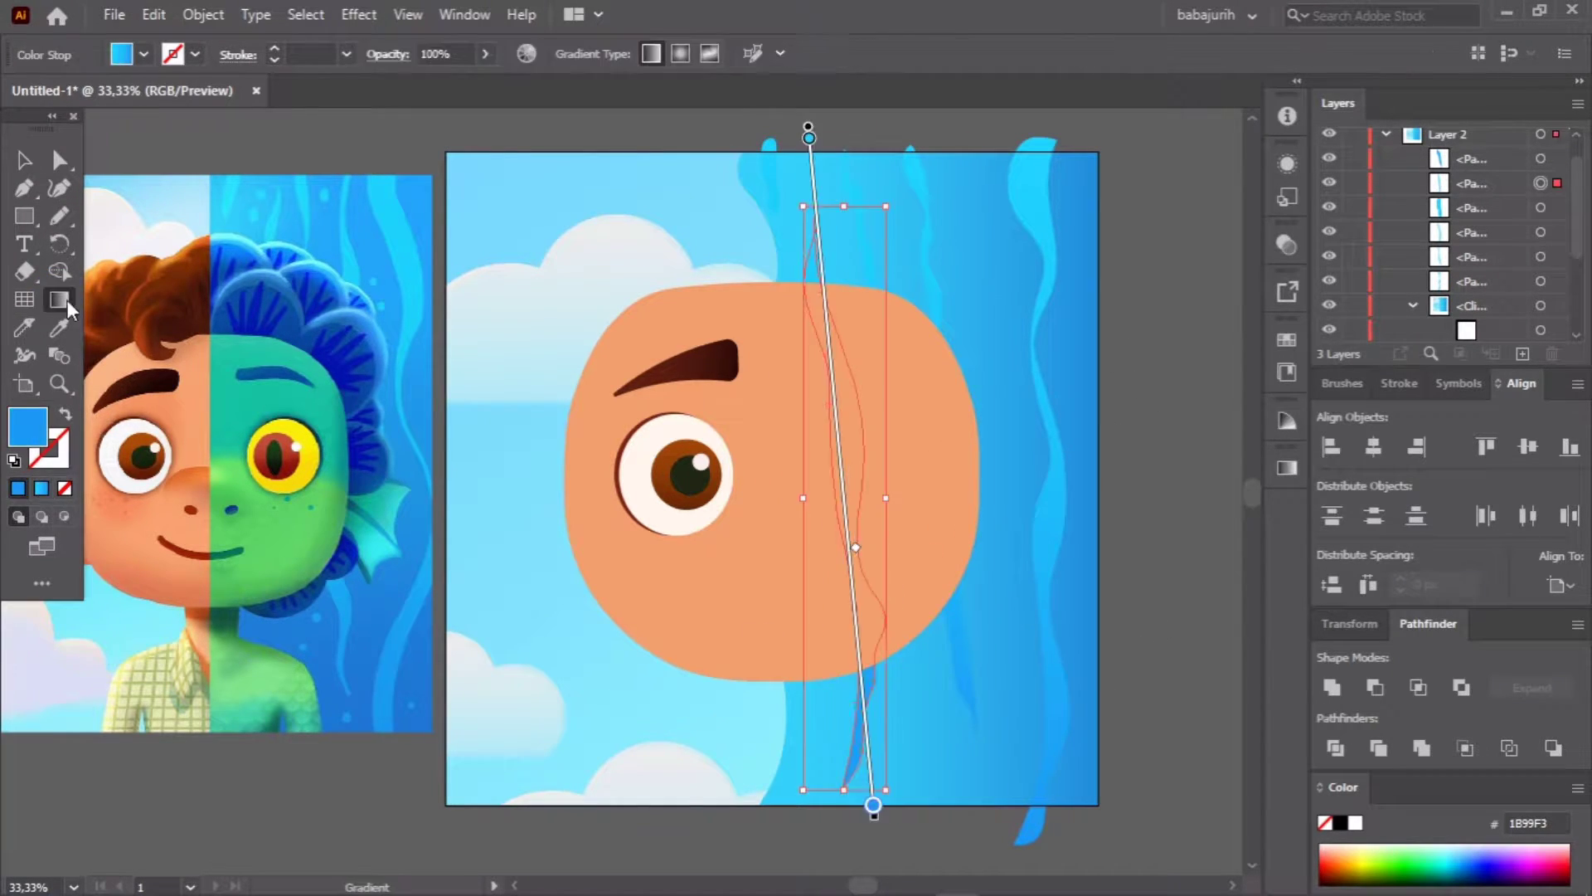
pyautogui.moveTo(838, 505); pyautogui.dragTo(849, 600)
# Step: Set a gradient stop to a lighter blue sampled from the reference picture
pyautogui.doubleClick(859, 652)
pyautogui.click(1020, 551)
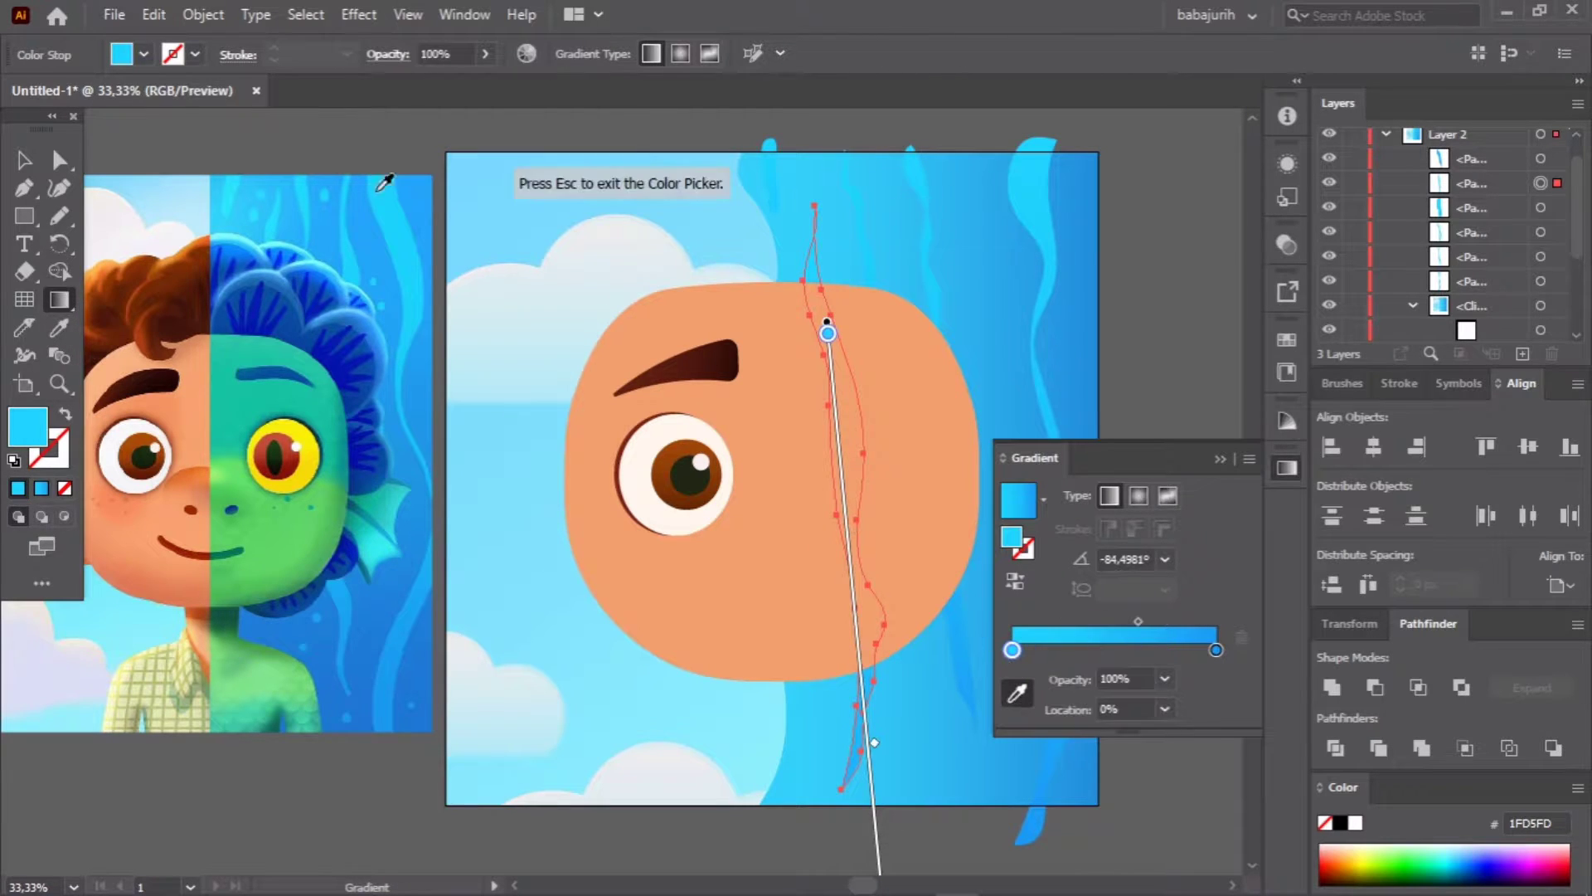
pyautogui.click(384, 178)
pyautogui.press('Escape')
pyautogui.click(1171, 308)
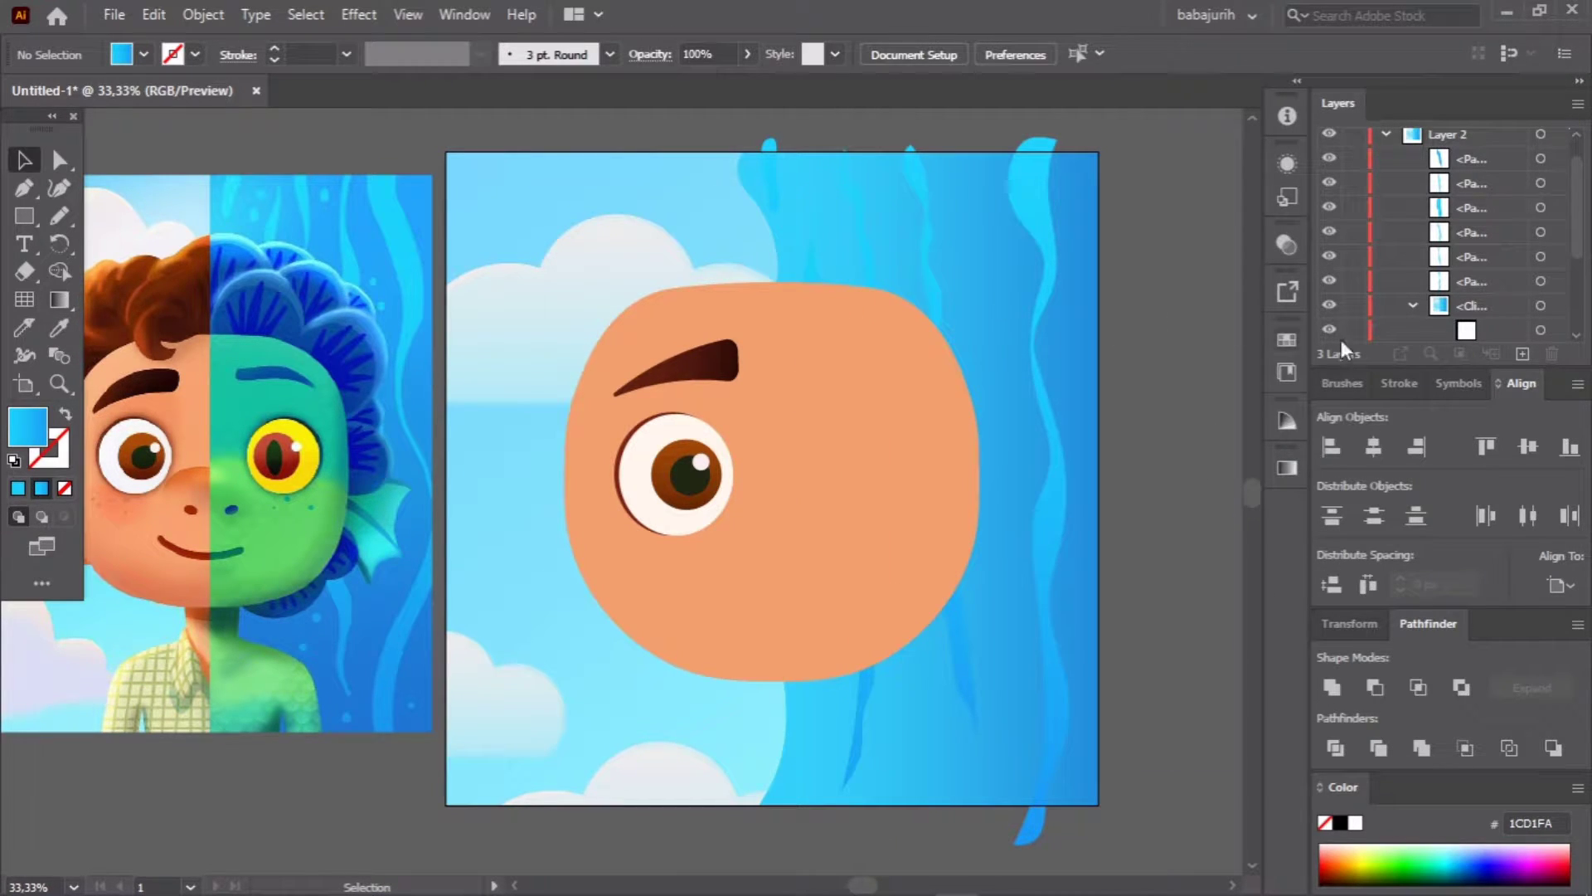
# Step: Run the large blue background's gradient diagonally across it and rearrange objects in Layers
pyautogui.click(1036, 342)
pyautogui.moveTo(723, 120); pyautogui.dragTo(1132, 780)
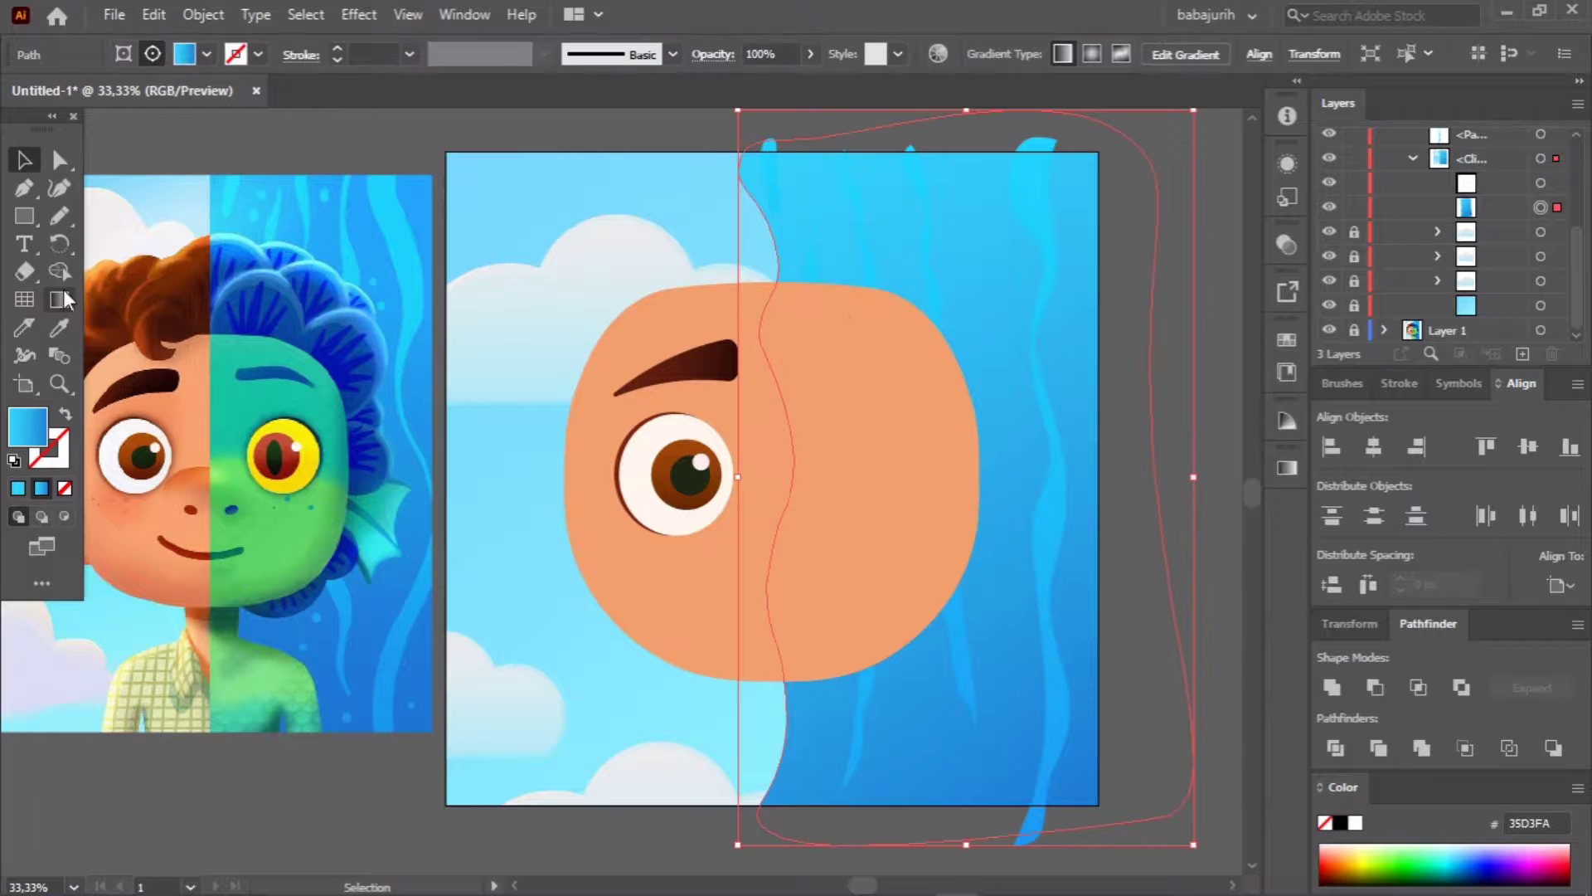
pyautogui.press('v')
pyautogui.click(1218, 430)
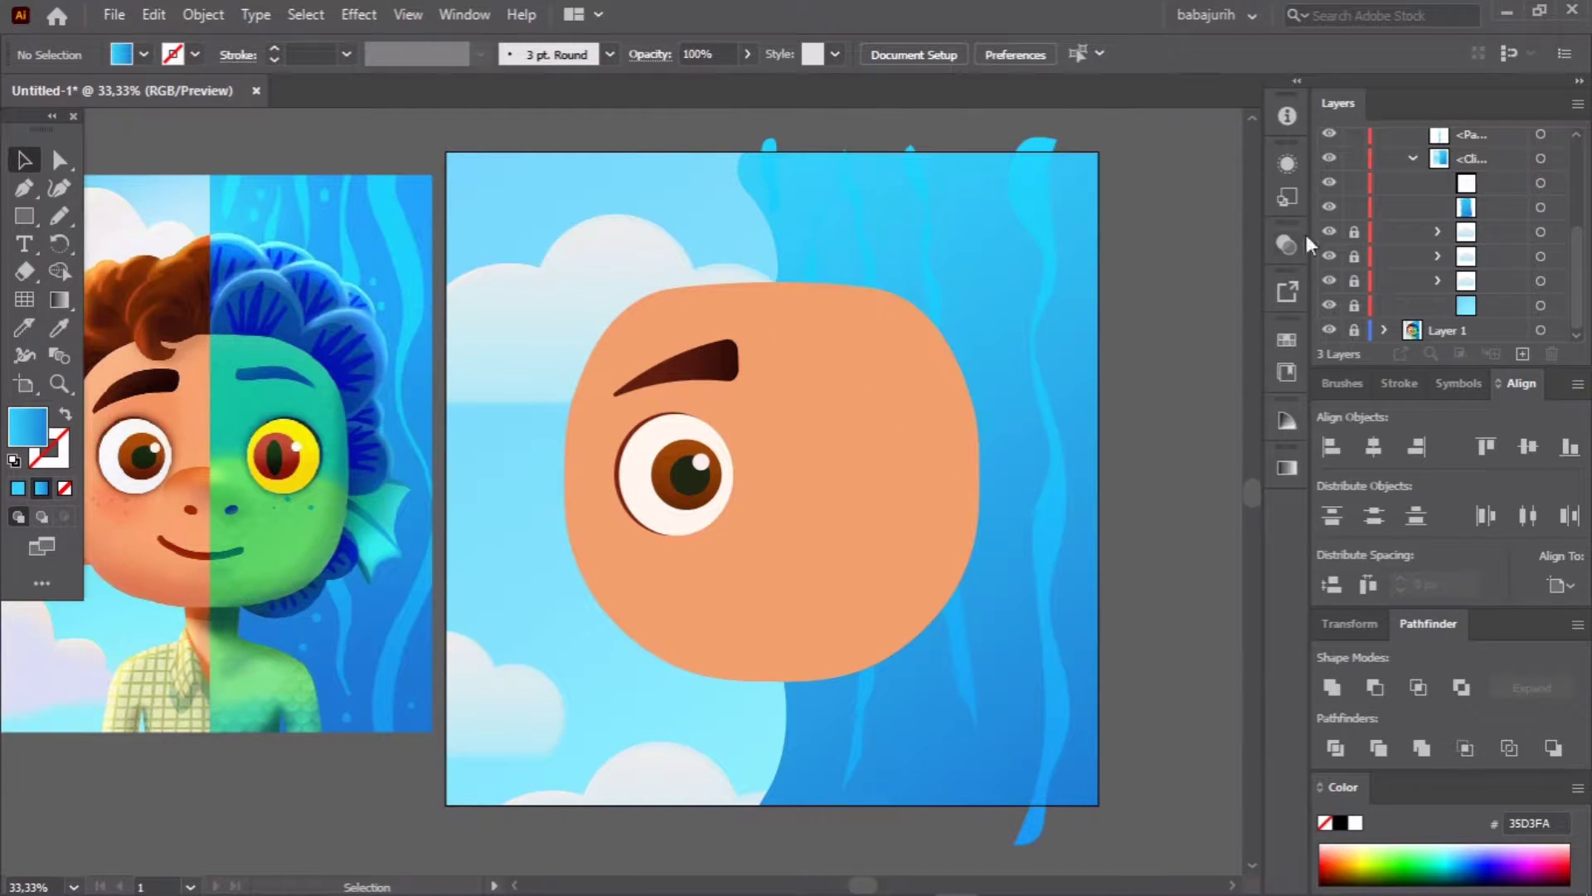
pyautogui.moveTo(1439, 215); pyautogui.dragTo(1460, 236)
pyautogui.moveTo(1344, 217); pyautogui.dragTo(1356, 231)
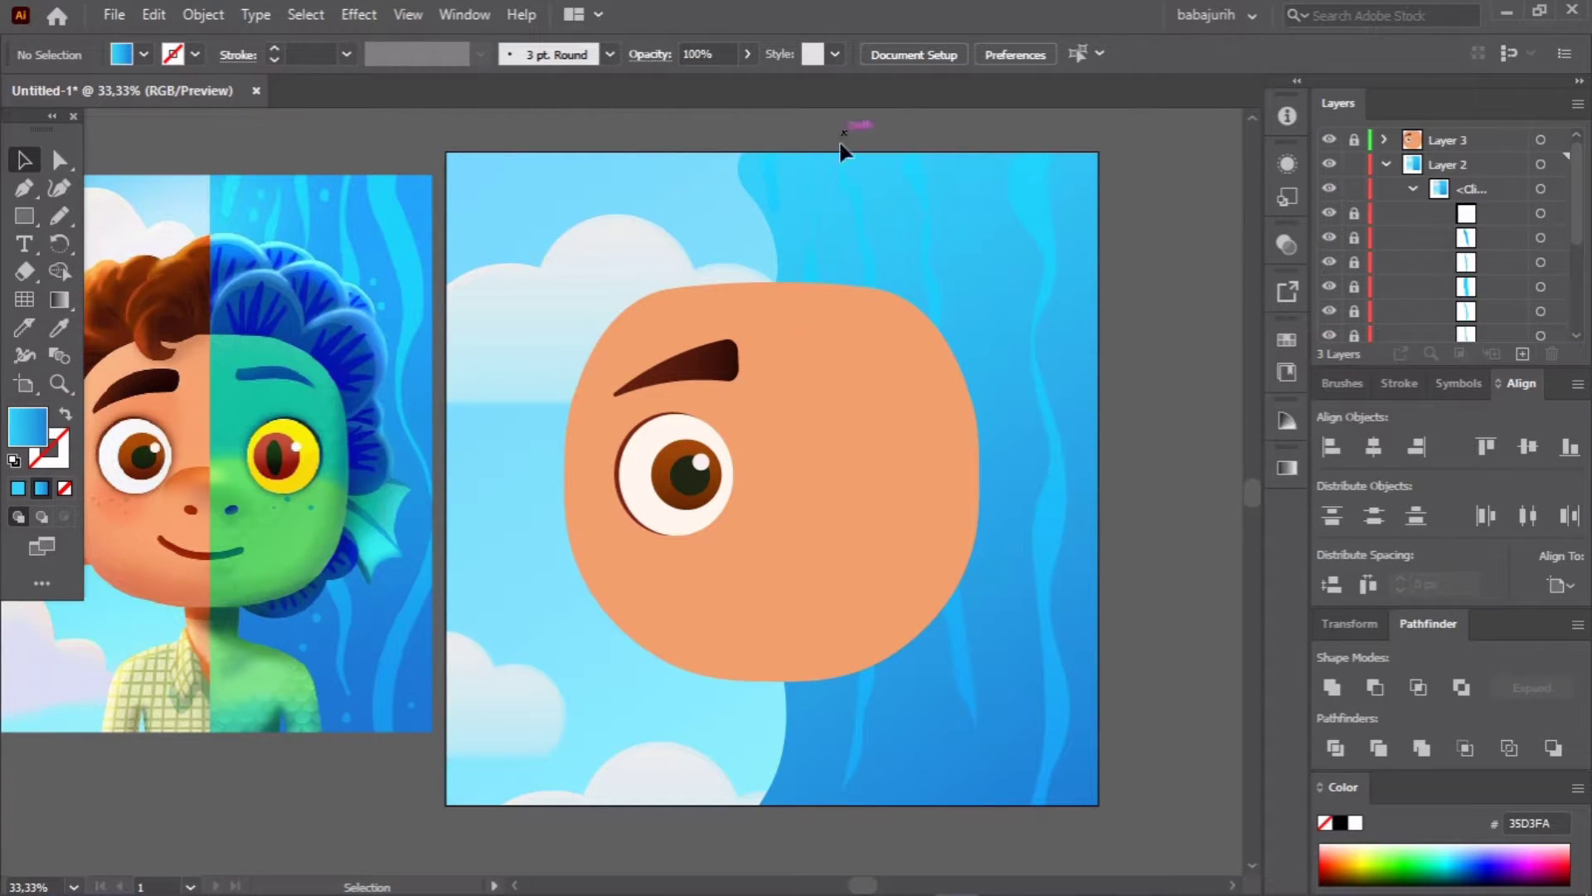
pyautogui.hotkey('ctrl', '+')
# Step: Draw several small cyan ellipse bubbles above the head and across the blue water
pyautogui.press('l')
pyautogui.moveTo(765, 327)
pyautogui.mouseDown()
pyautogui.moveTo(800, 364)
pyautogui.moveTo(770, 402)
pyautogui.mouseUp()
pyautogui.hotkey('ctrl', '-')
pyautogui.hotkey('ctrl', '+')
pyautogui.scroll(-5, 1028, 356)
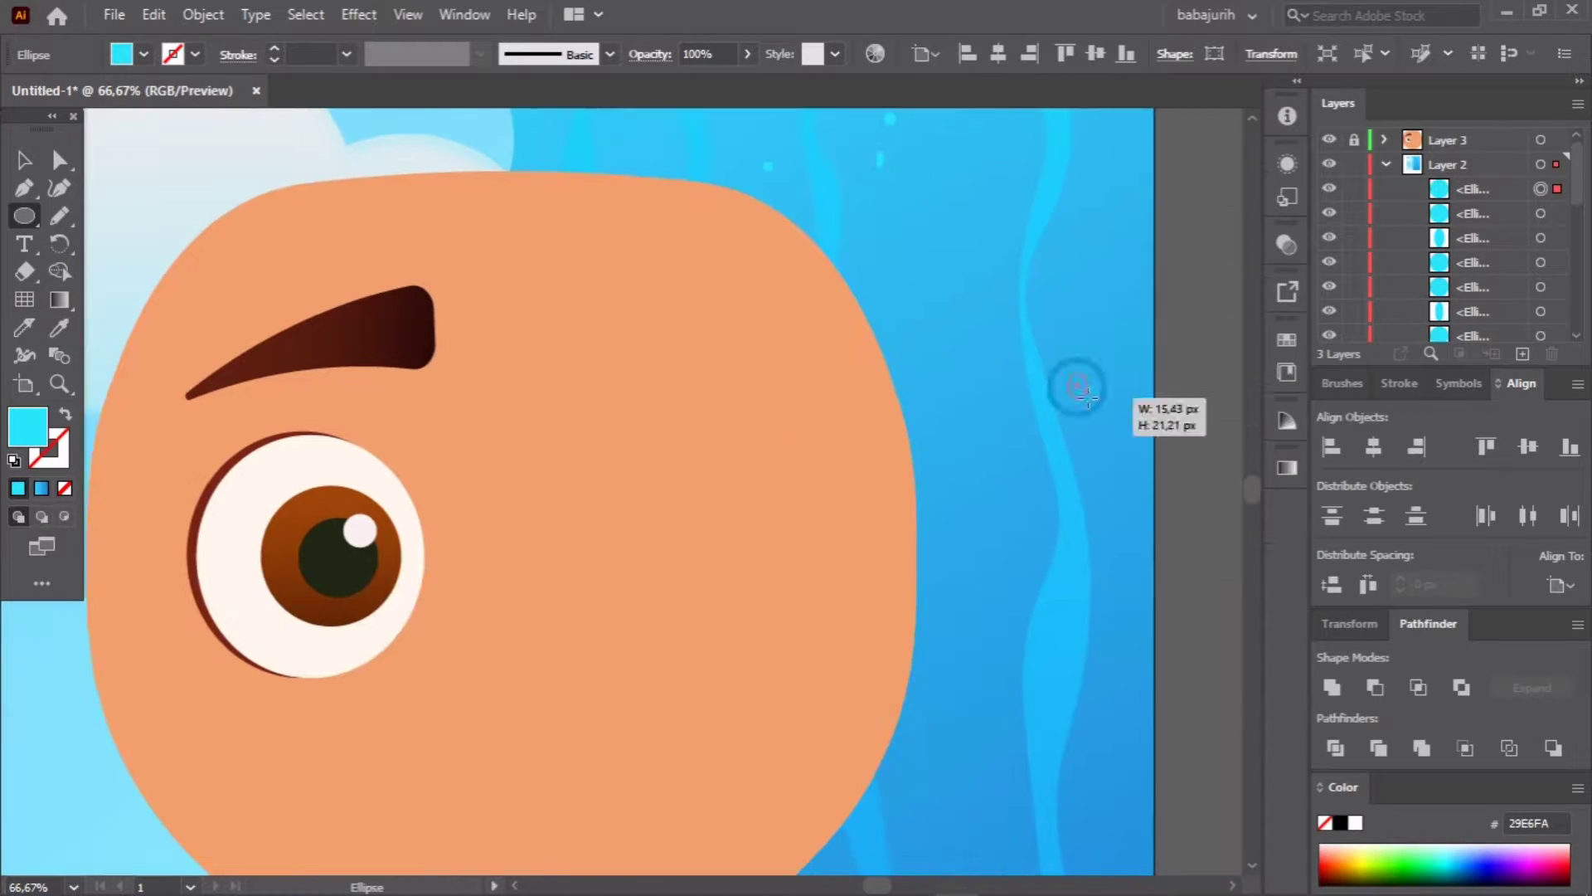
pyautogui.scroll(-5, 995, 331)
pyautogui.scroll(-5, 829, 373)
pyautogui.moveTo(673, 365); pyautogui.dragTo(684, 376)
pyautogui.scroll(5, 831, 448)
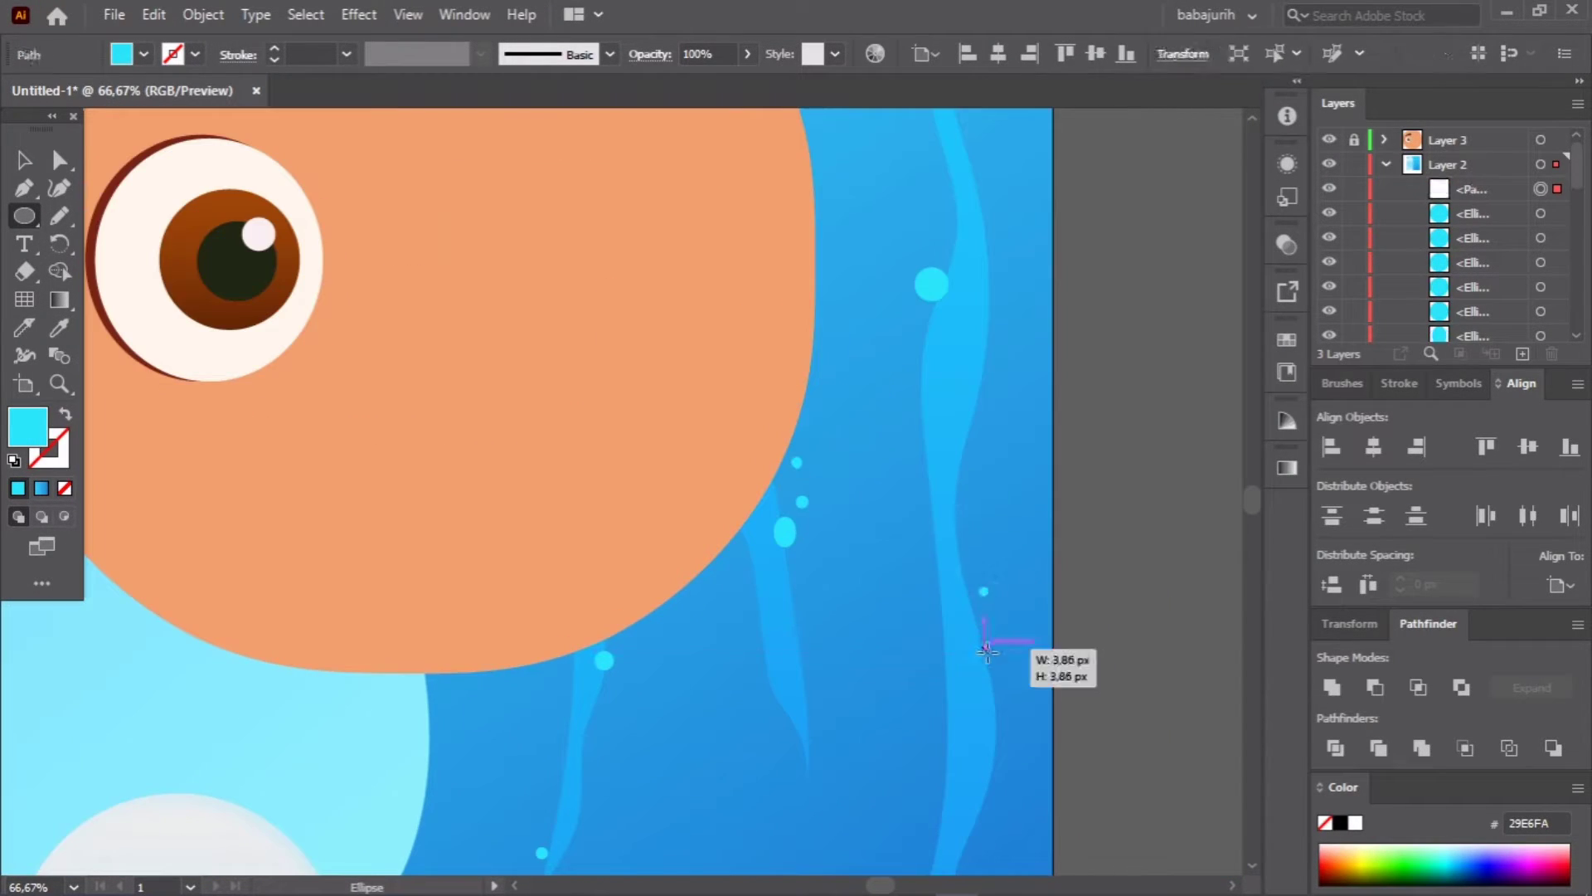
pyautogui.scroll(5, 814, 581)
pyautogui.scroll(4, 899, 332)
pyautogui.hscroll(-4, 746, 274)
pyautogui.moveTo(662, 292); pyautogui.dragTo(705, 344)
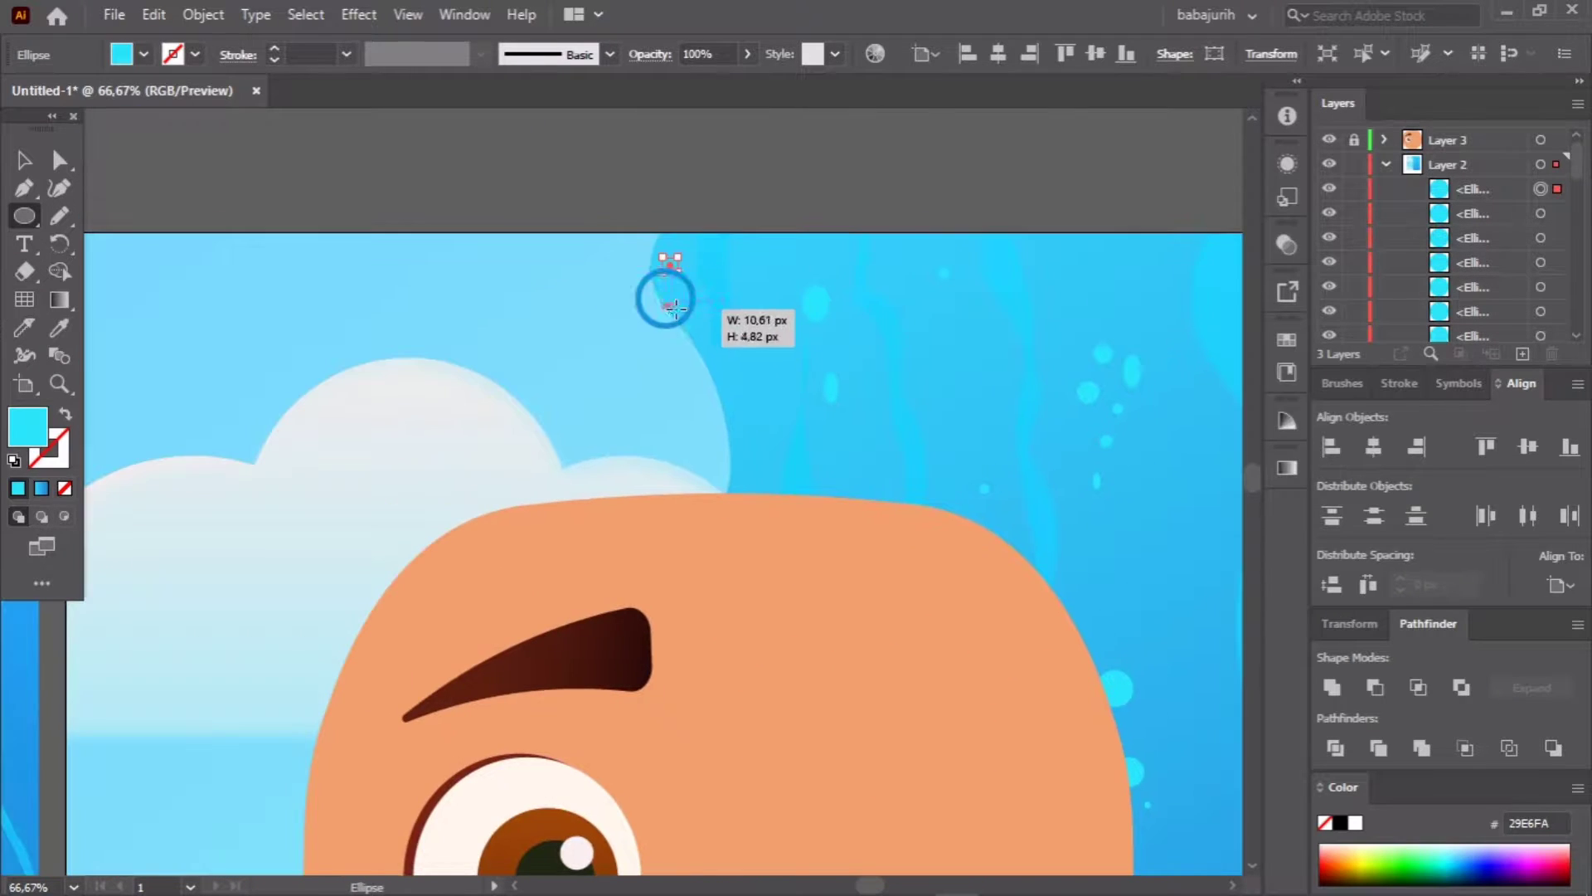
pyautogui.scroll(-3, 796, 366)
pyautogui.scroll(5, 942, 508)
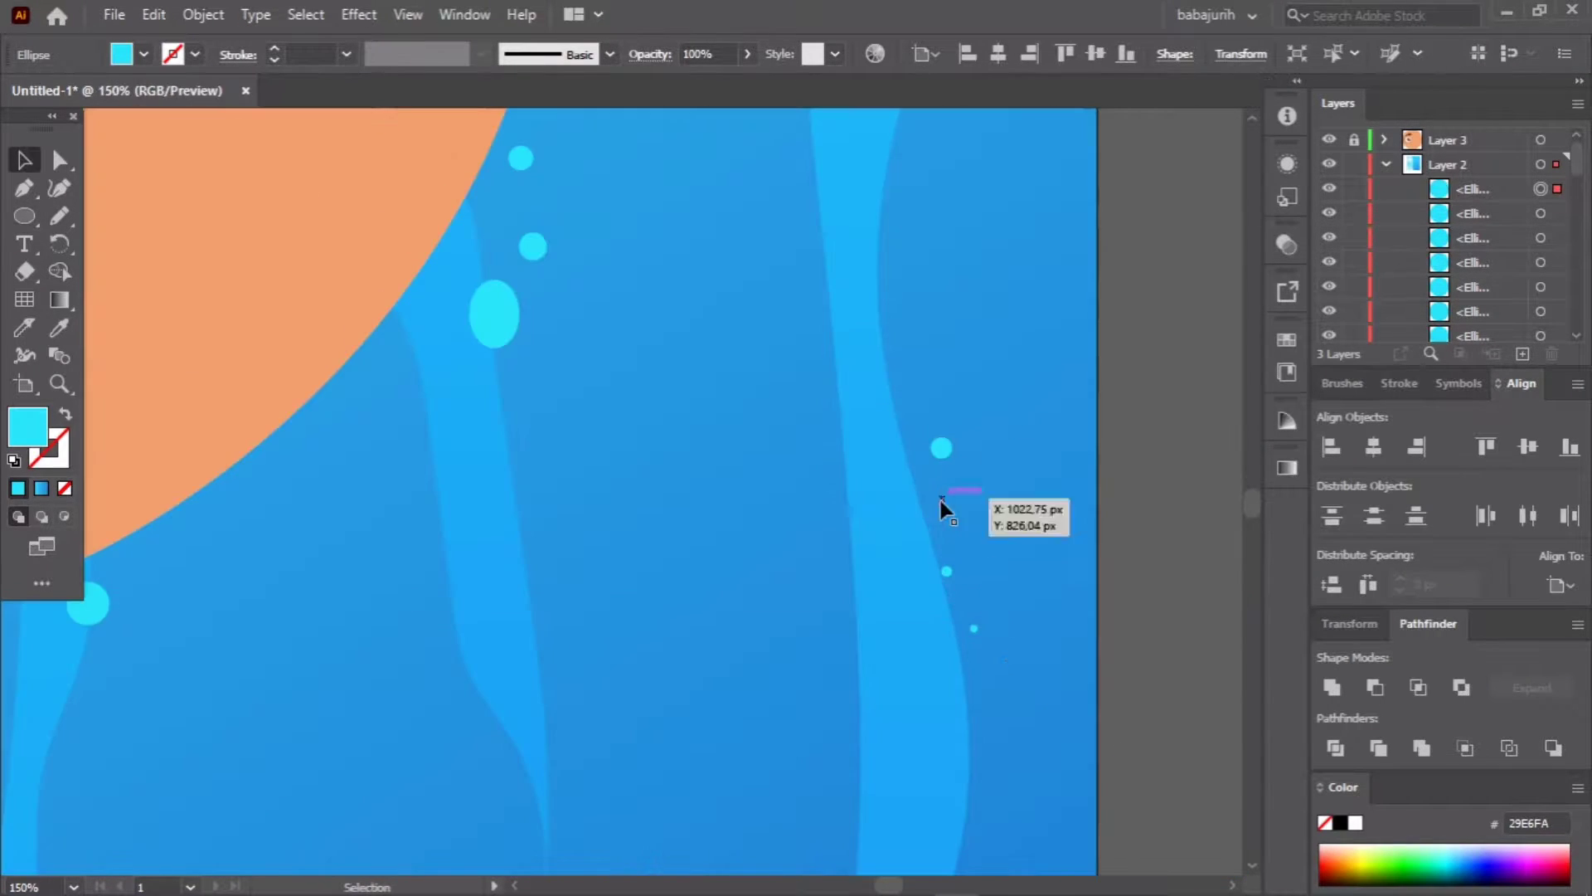
pyautogui.click(25, 218)
pyautogui.scroll(-5, 800, 337)
pyautogui.moveTo(622, 431); pyautogui.dragTo(594, 512)
pyautogui.scroll(5, 594, 512)
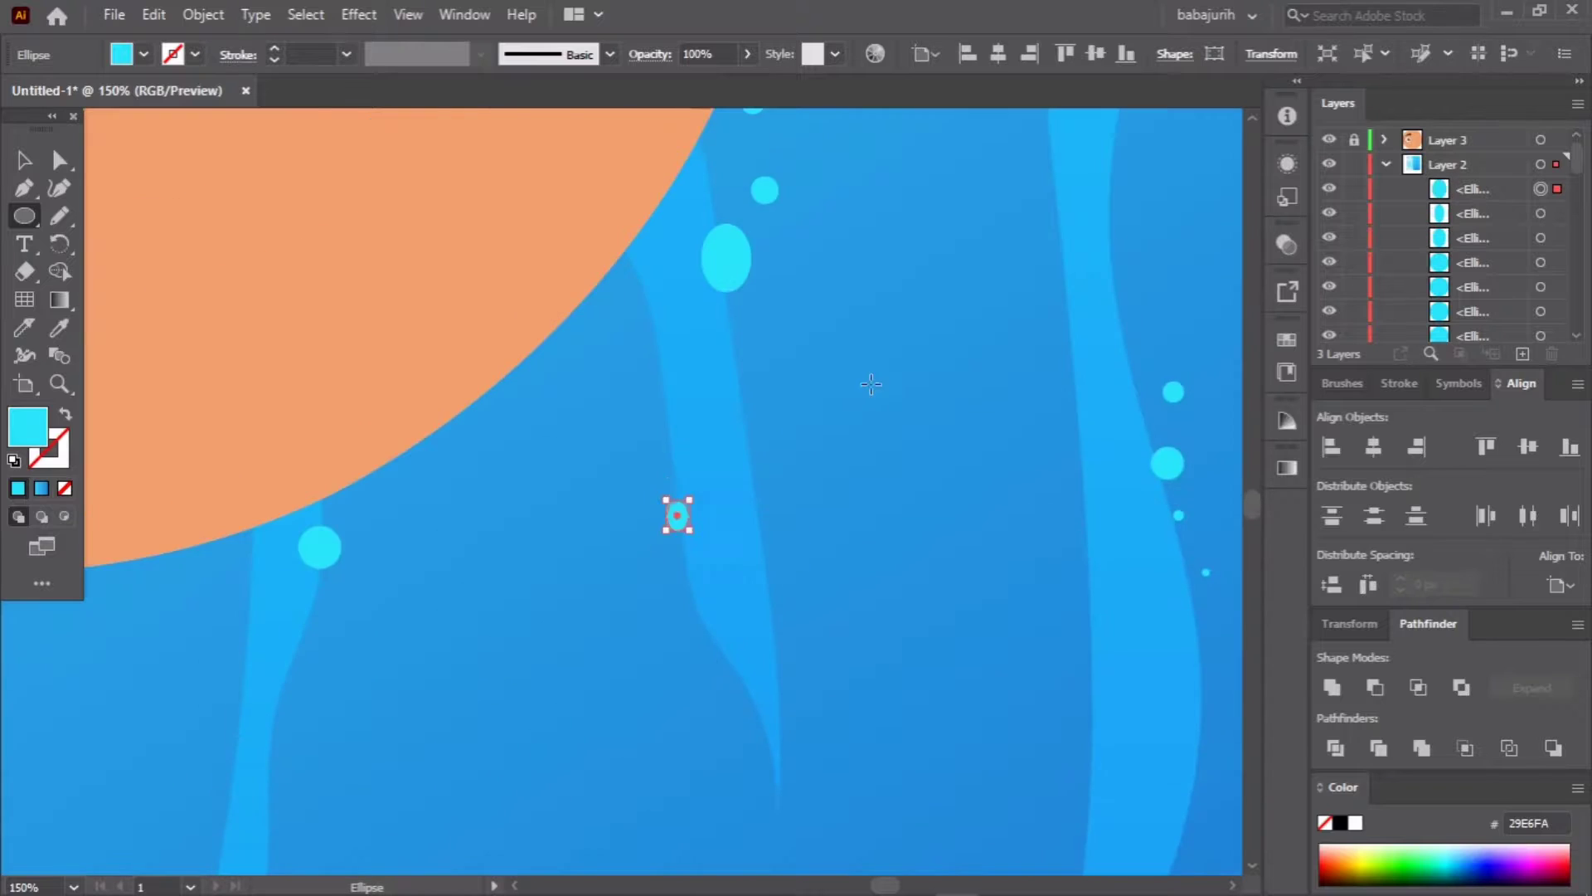
pyautogui.scroll(-5, 675, 514)
pyautogui.moveTo(1023, 647); pyautogui.dragTo(1044, 648)
# Step: Collapse and lock the water layer, and unlock the face layer
pyautogui.press('v')
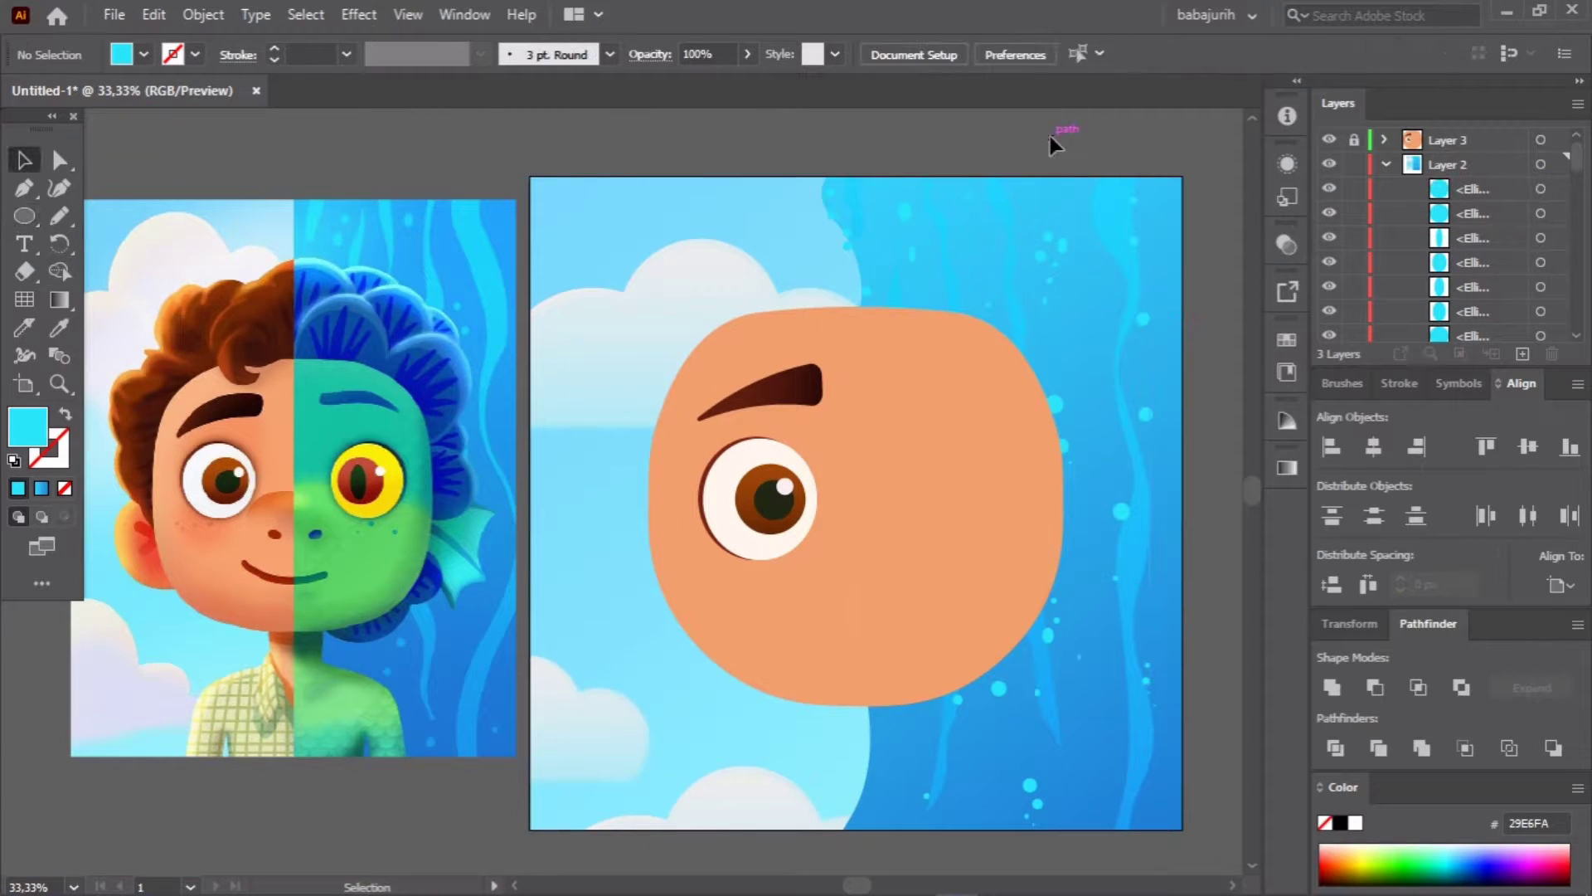
pyautogui.click(1385, 164)
pyautogui.click(1354, 165)
pyautogui.click(1384, 139)
# Step: Give the right face half a vertical teal-to-light-green gradient blending near mid-face
pyautogui.click(907, 449)
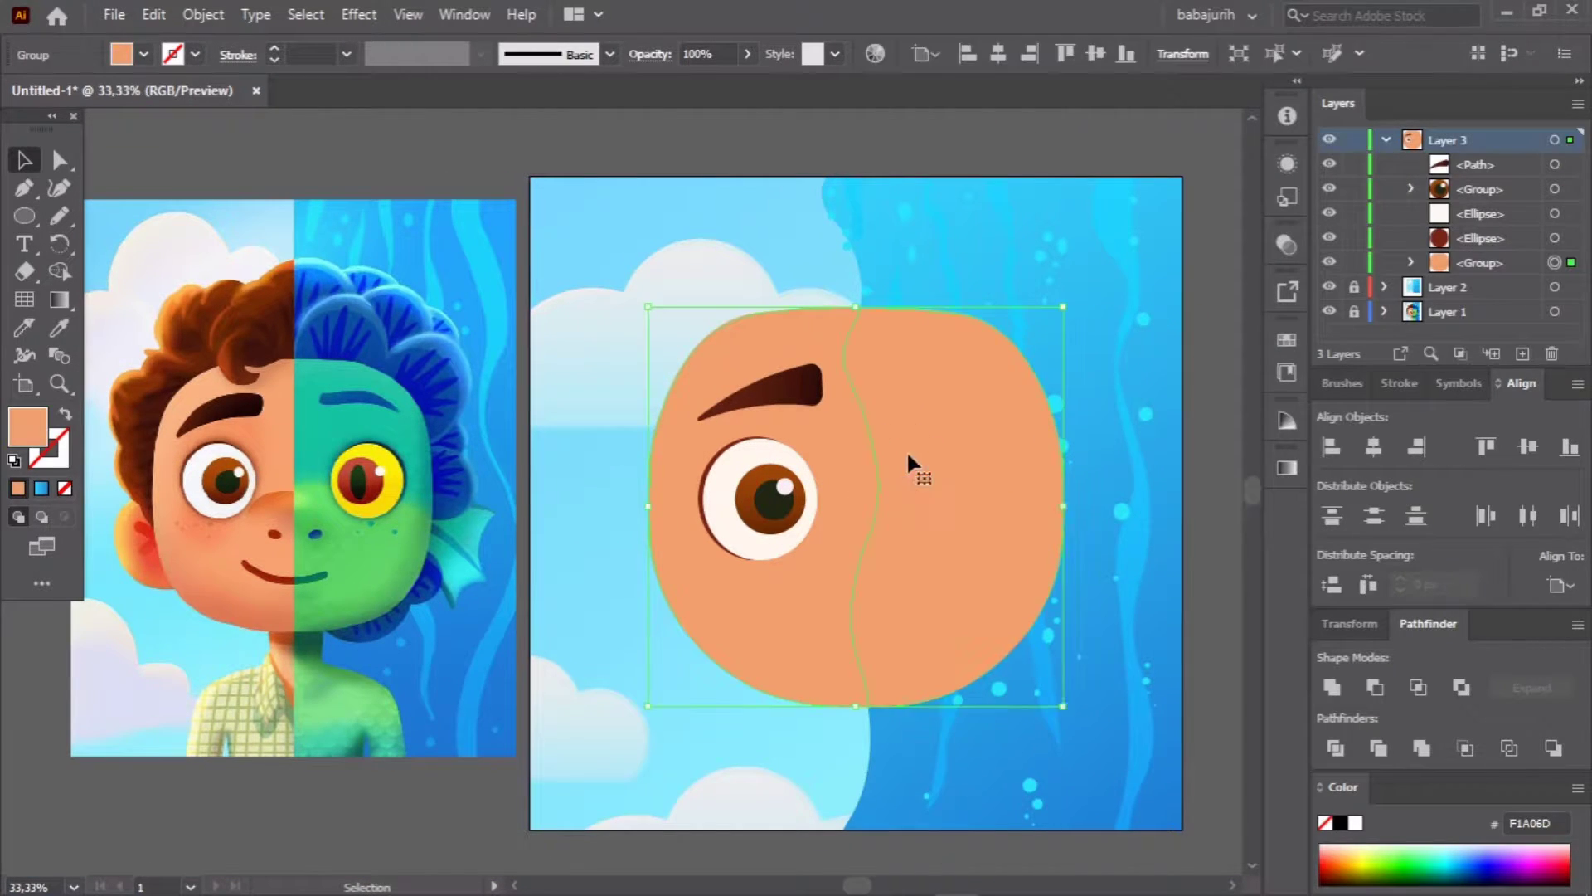
pyautogui.doubleClick(58, 299)
pyautogui.click(1016, 692)
pyautogui.click(364, 609)
pyautogui.click(344, 582)
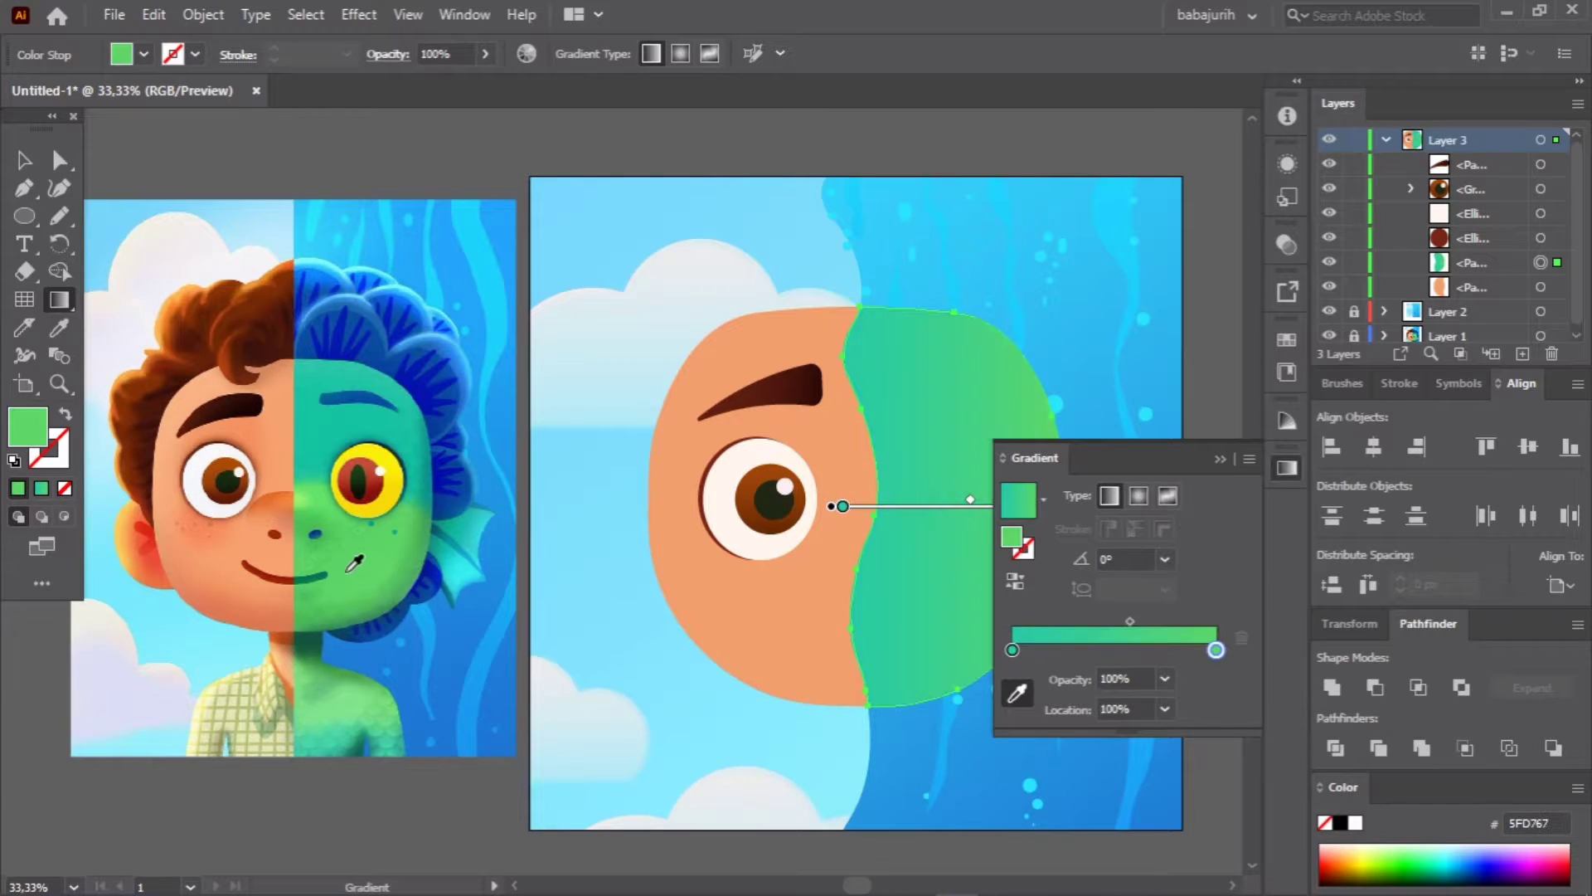
pyautogui.click(314, 497)
pyautogui.moveTo(953, 305)
pyautogui.mouseDown()
pyautogui.moveTo(953, 705)
pyautogui.moveTo(953, 522)
pyautogui.mouseUp()
pyautogui.moveTo(953, 306); pyautogui.dragTo(954, 485)
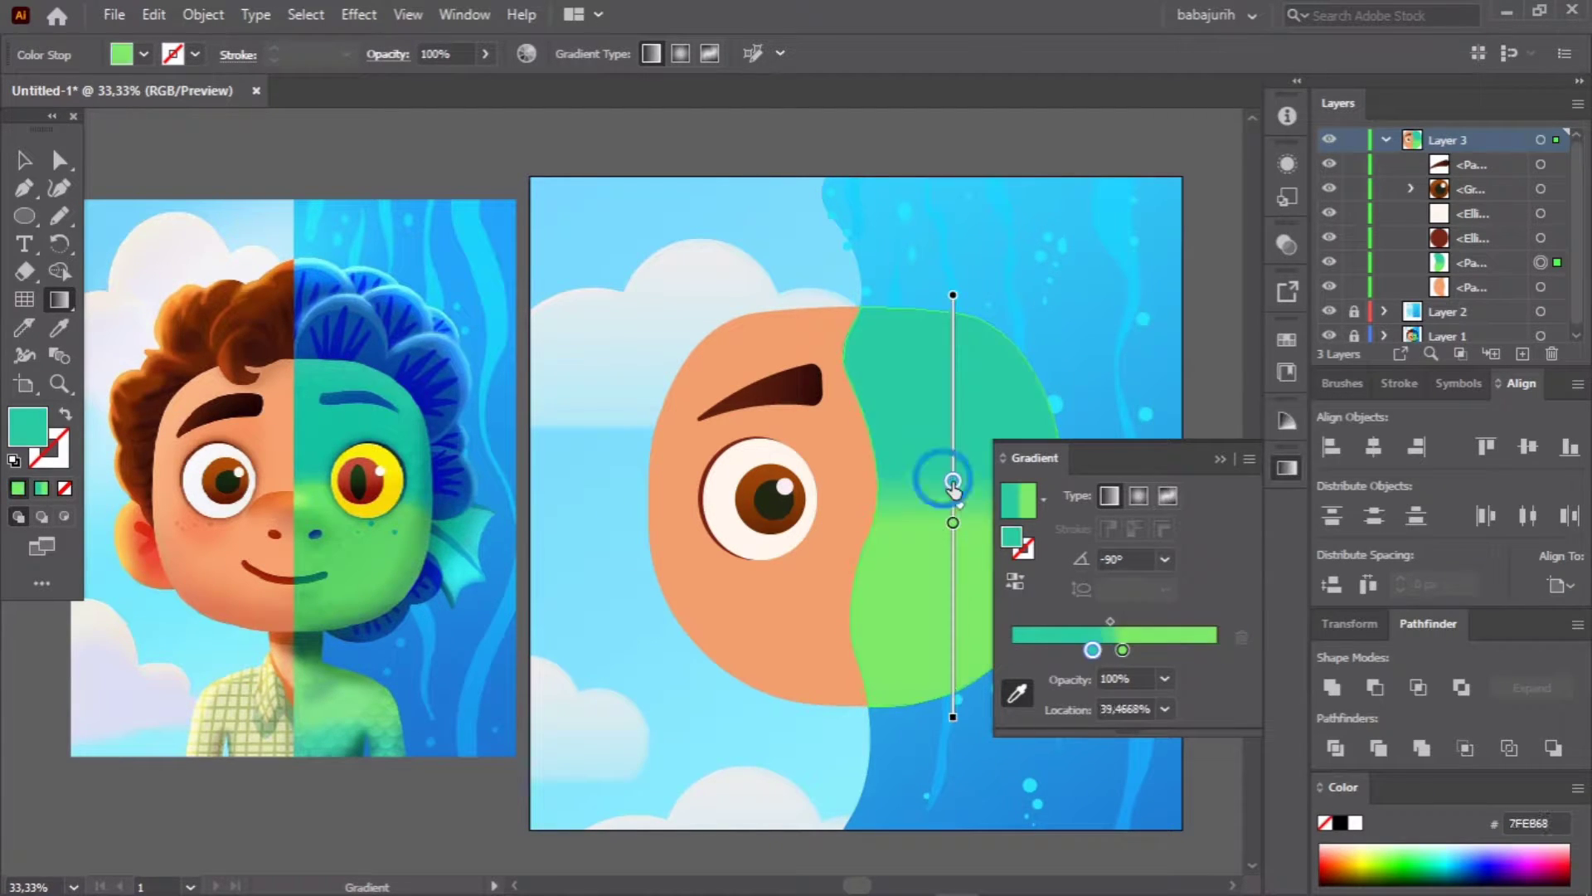
pyautogui.click(1219, 452)
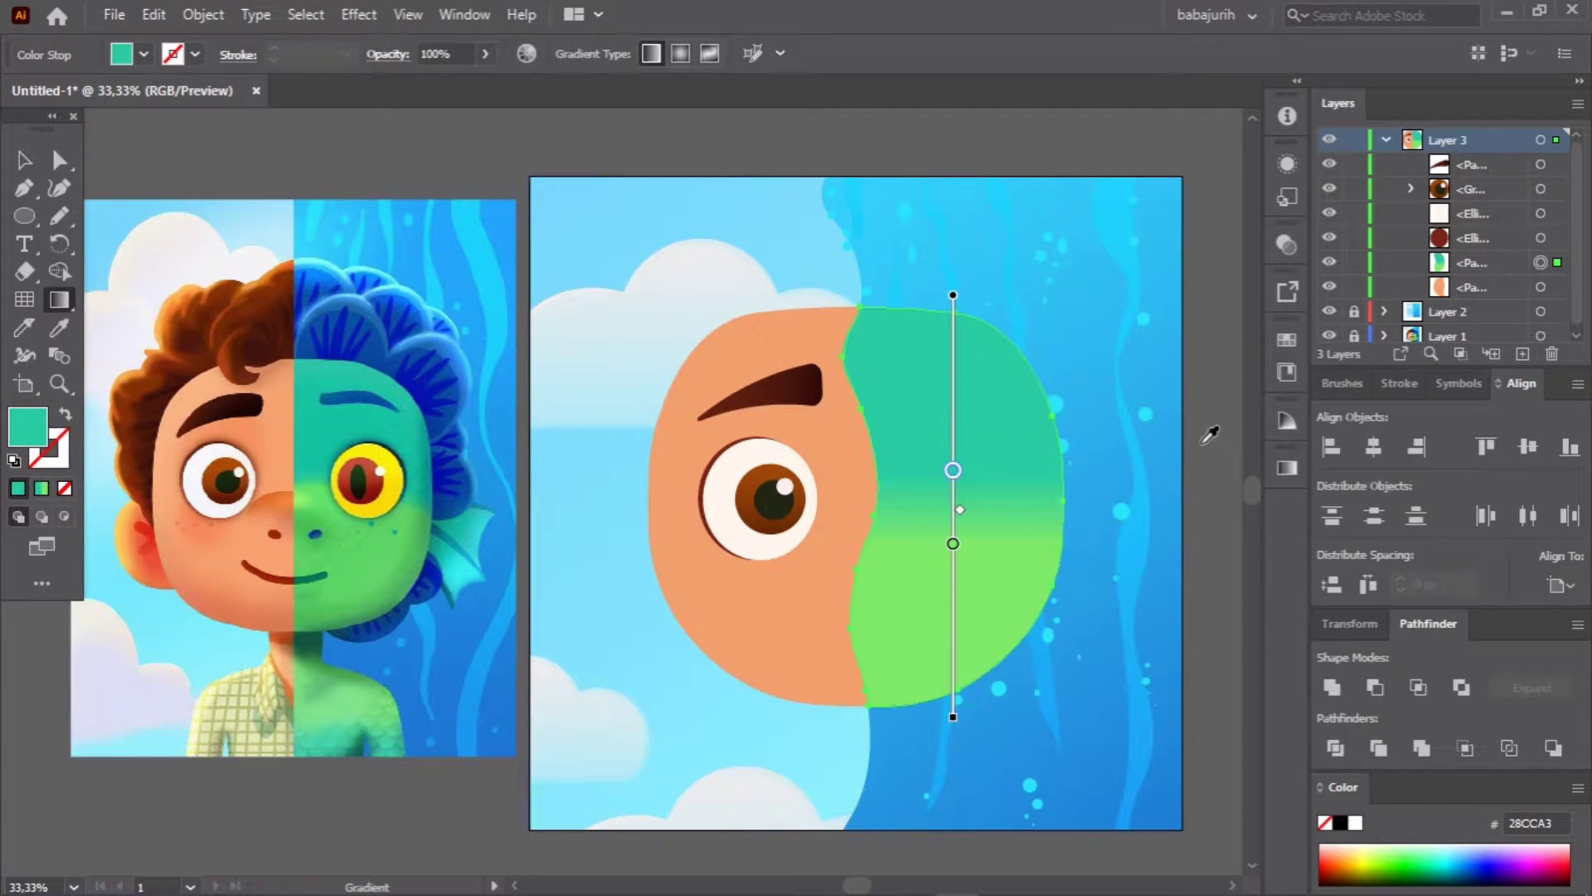
# Step: Select all and scale the whole face down slightly around its centre
pyautogui.press('v')
pyautogui.click(1214, 490)
pyautogui.hotkey('ctrl', 'a')
pyautogui.moveTo(1065, 707); pyautogui.dragTo(1037, 678)
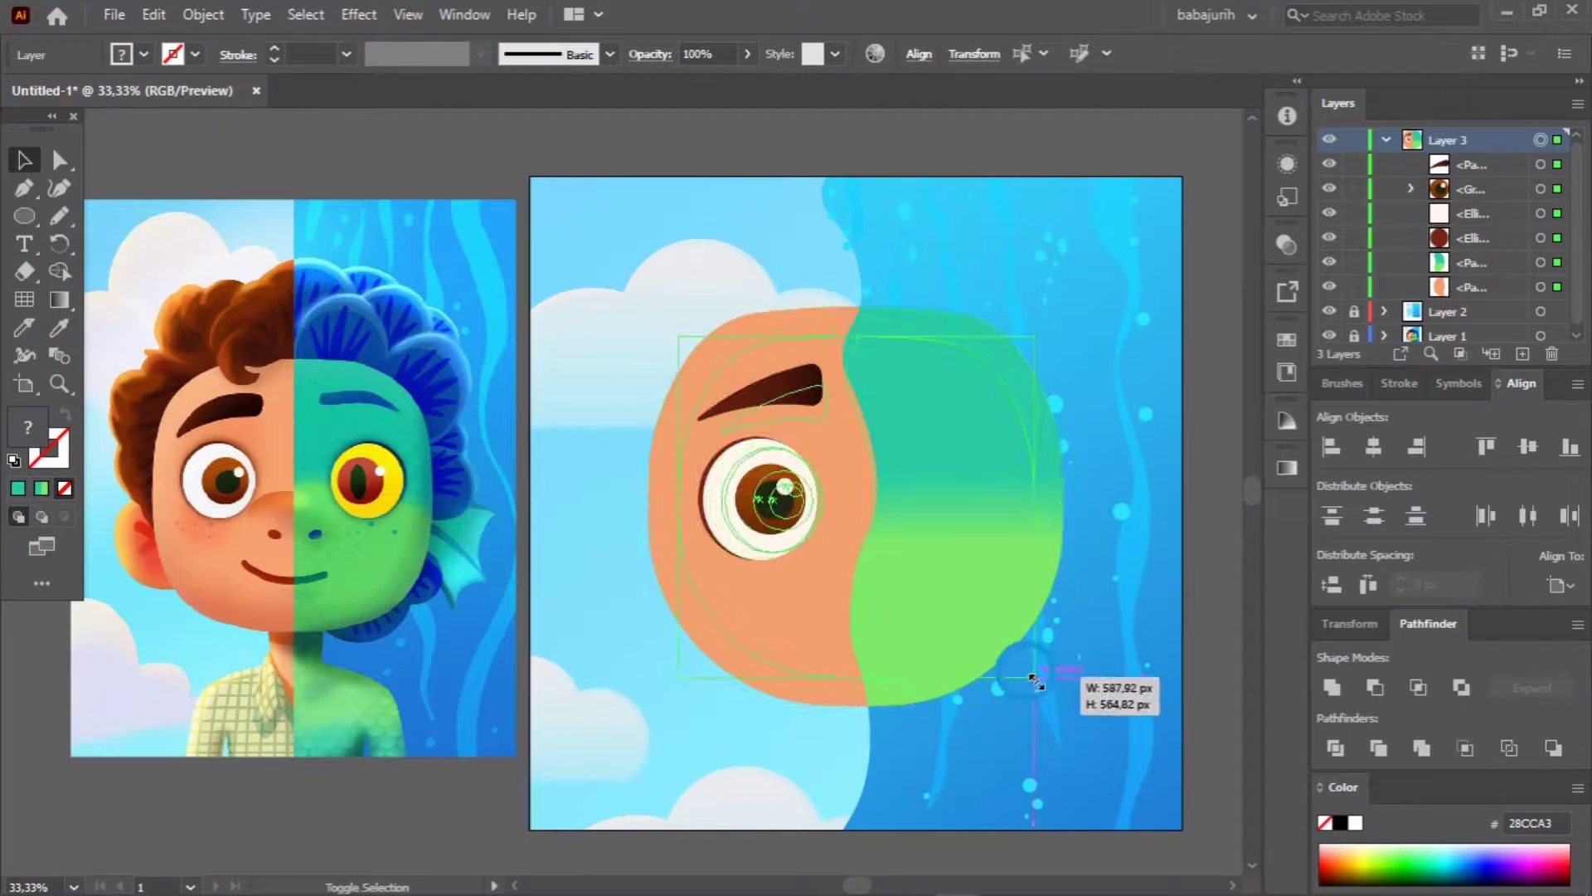
pyautogui.click(222, 541)
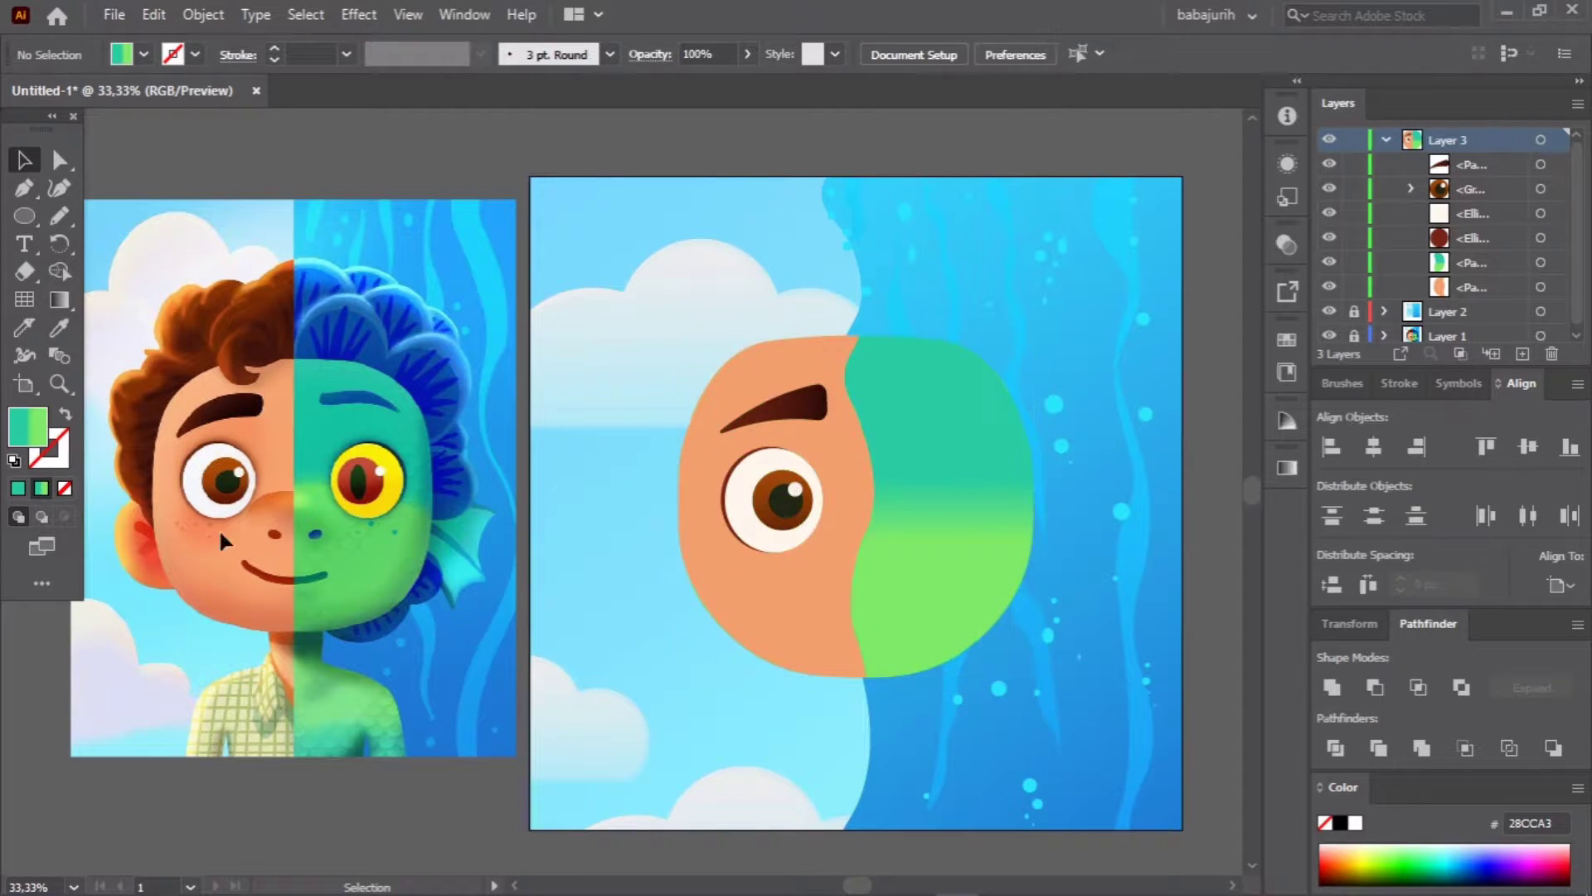
# Step: Trace the neck outline below the monster half with the Pen and Curvature tools
pyautogui.click(323, 628)
pyautogui.click(401, 784)
pyautogui.click(299, 638)
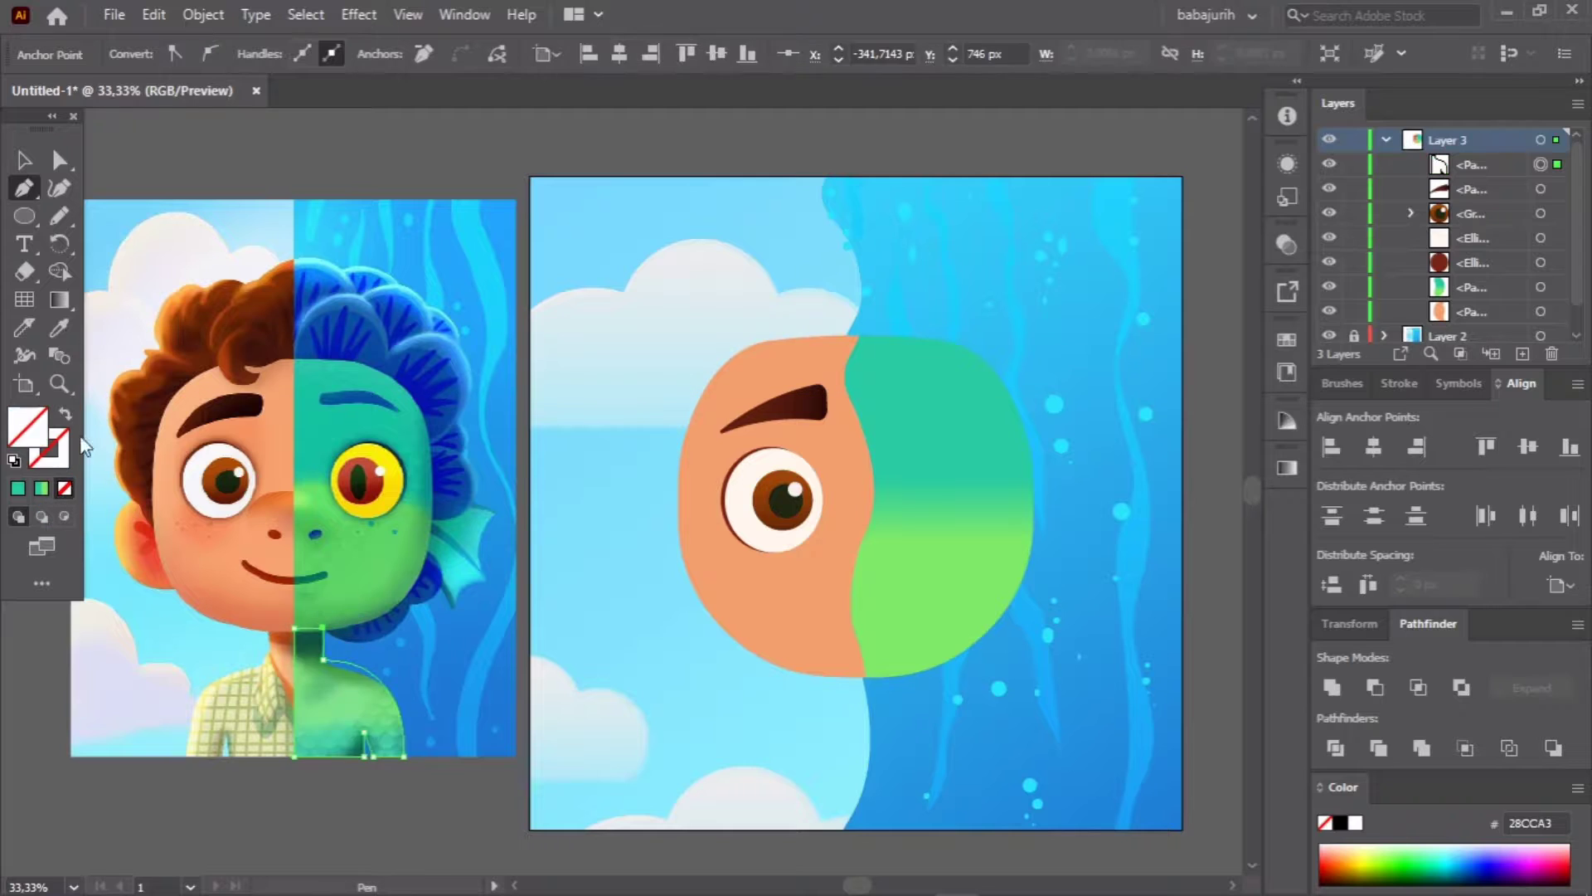
pyautogui.hotkey('shift', '`')
pyautogui.scroll(3, 323, 655)
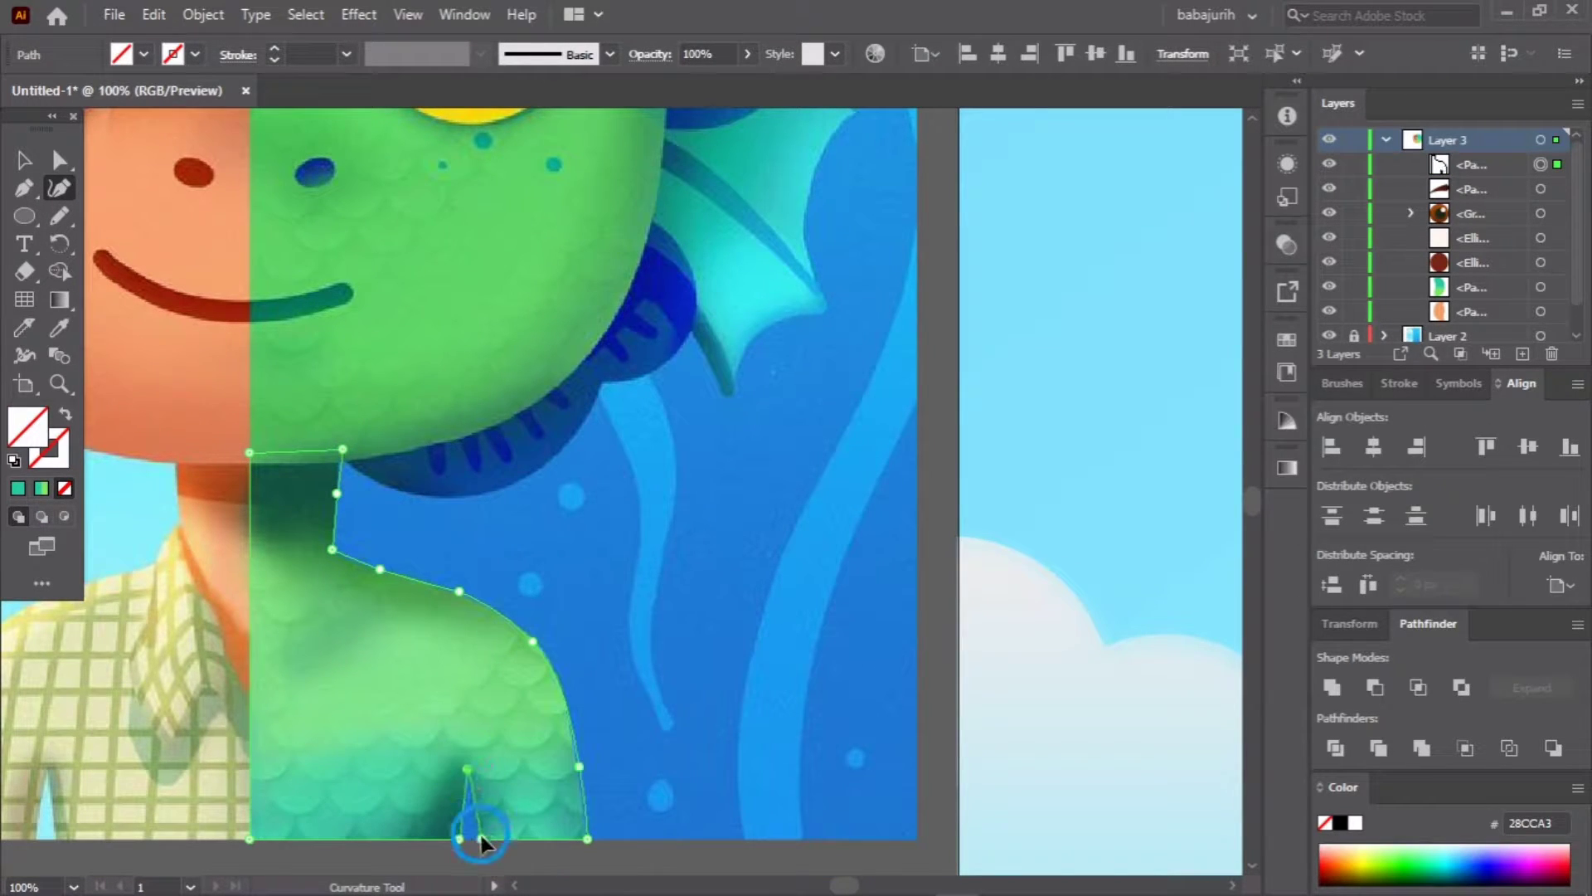
pyautogui.scroll(-3, 481, 834)
pyautogui.press('v')
pyautogui.press('.')
# Step: Fill the neck with the teal-green gradient, move it under the face, and bulge its left edge
pyautogui.click(1287, 467)
pyautogui.moveTo(304, 686)
pyautogui.mouseDown()
pyautogui.moveTo(651, 692)
pyautogui.moveTo(871, 738)
pyautogui.mouseUp()
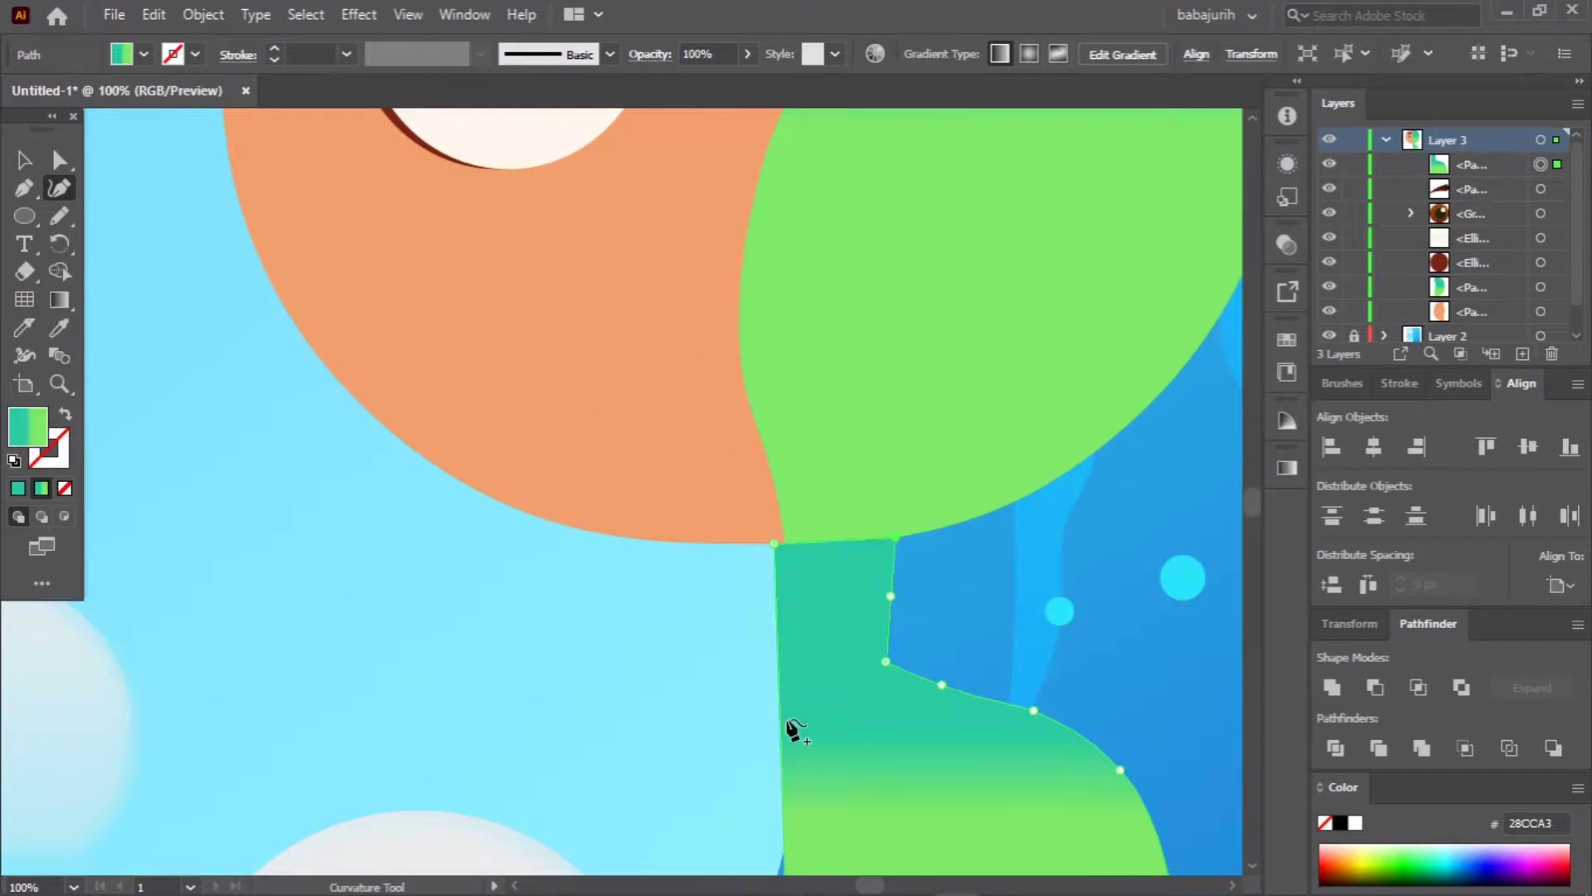
pyautogui.scroll(-5, 794, 729)
pyautogui.click(771, 646)
pyautogui.press('Escape')
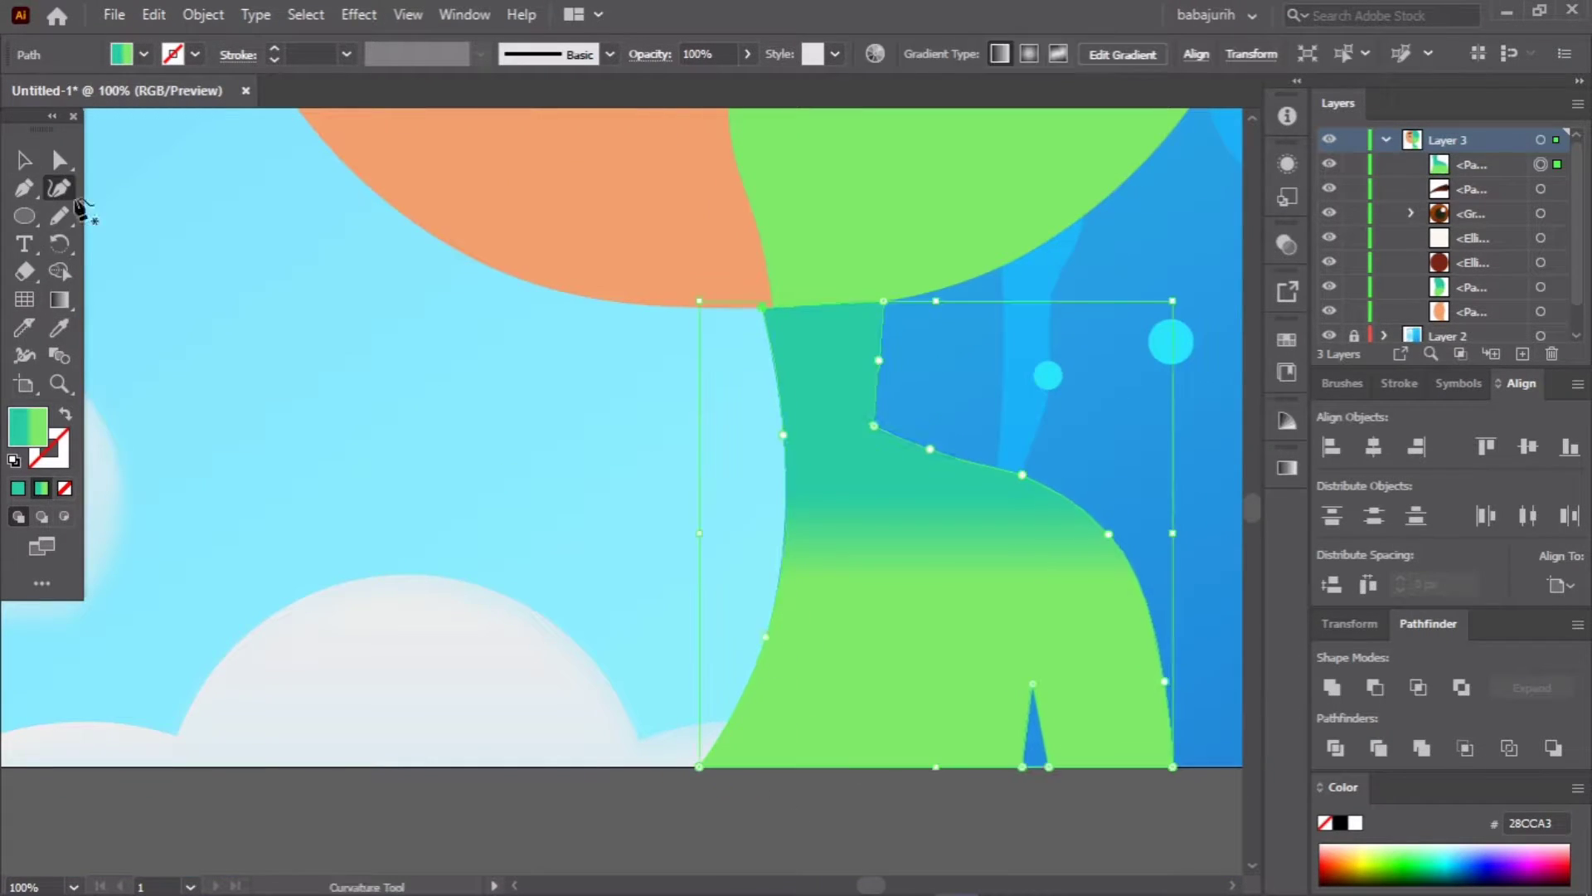
pyautogui.scroll(-3, 815, 801)
# Step: Move a green gradient stop further along and adjust the neck gradient's midpoint
pyautogui.hotkey('ctrl', 'F9')
pyautogui.click(1216, 678)
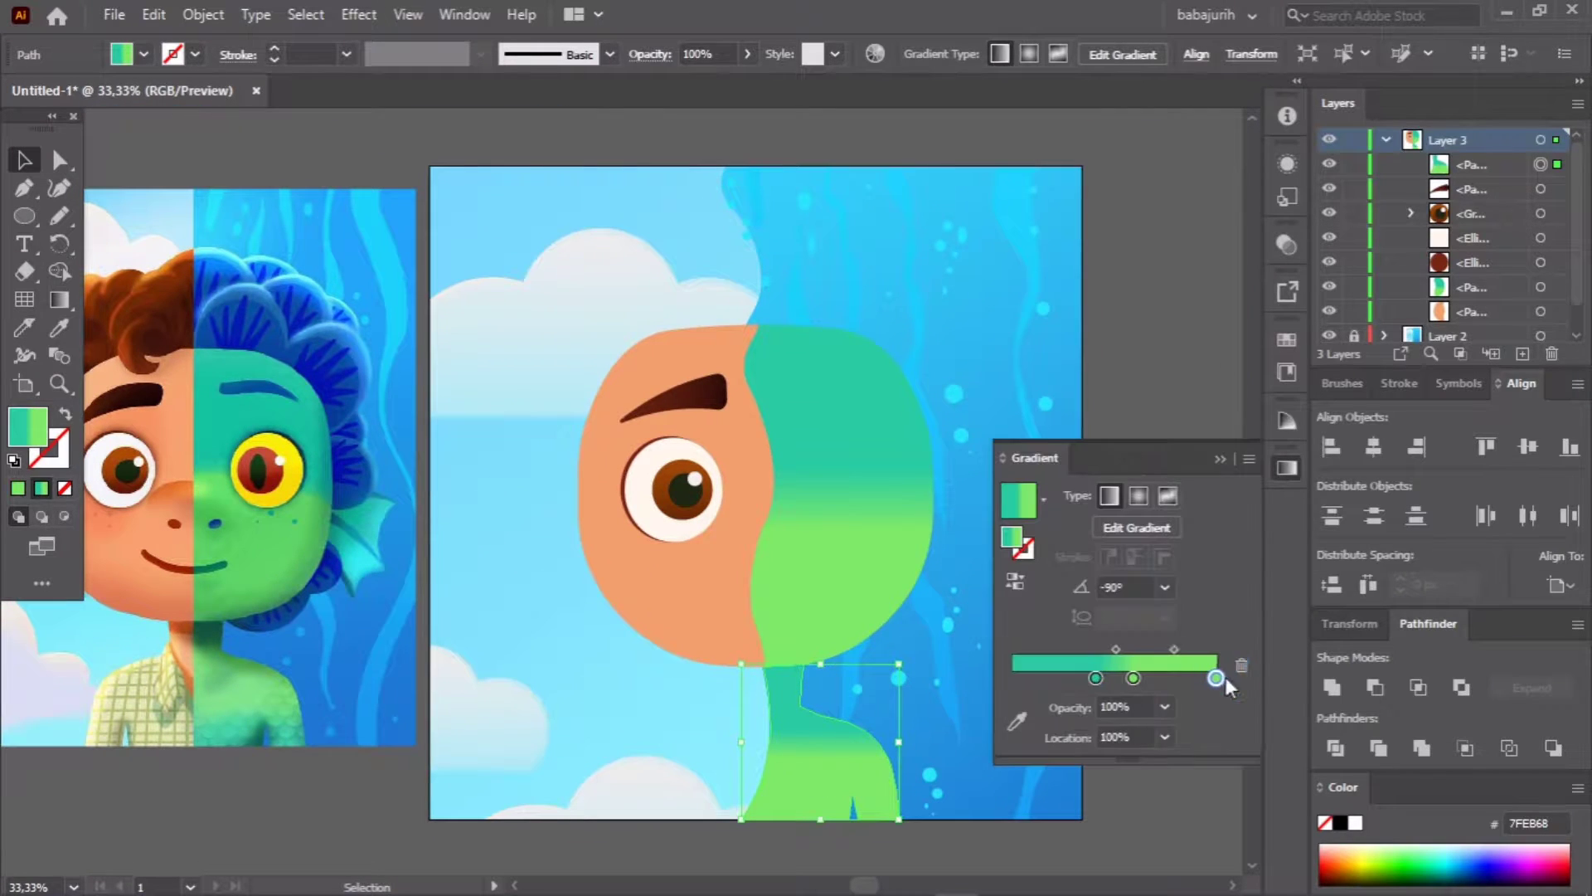
pyautogui.moveTo(1043, 679)
pyautogui.mouseDown()
pyautogui.moveTo(1138, 680)
pyautogui.moveTo(1167, 648)
pyautogui.mouseUp()
pyautogui.click(1144, 589)
pyautogui.hotkey('ctrl', 'z')
pyautogui.hotkey('ctrl', 'F9')
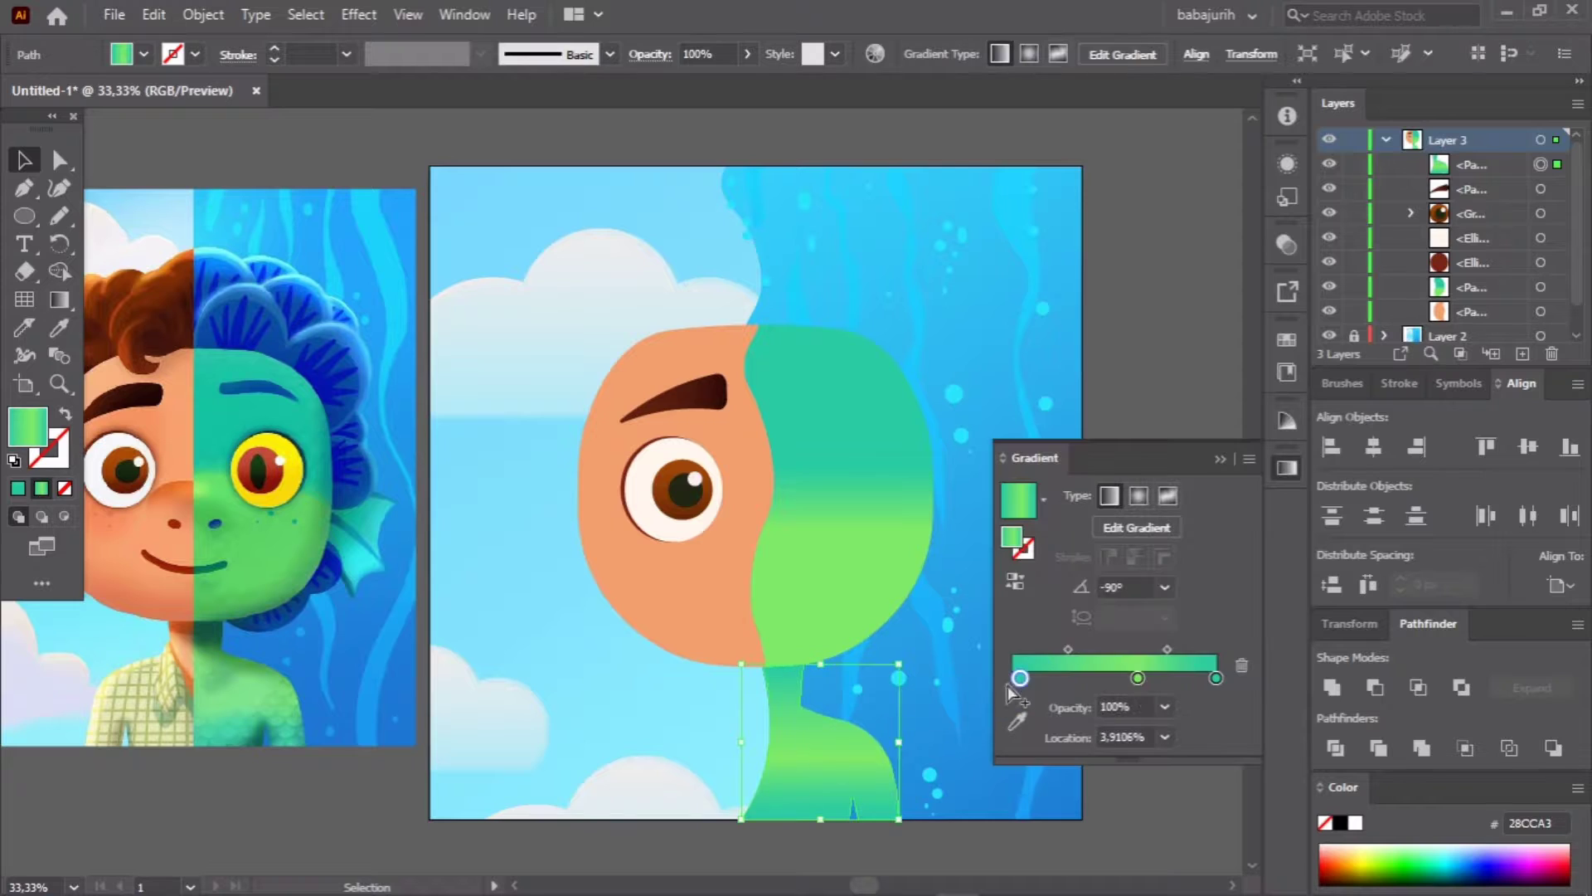
# Step: Darken the neck gradient's top stop to dark green and shift the midpoint toward the top
pyautogui.click(1012, 679)
pyautogui.click(1017, 721)
pyautogui.click(207, 614)
pyautogui.moveTo(1036, 620); pyautogui.dragTo(1029, 620)
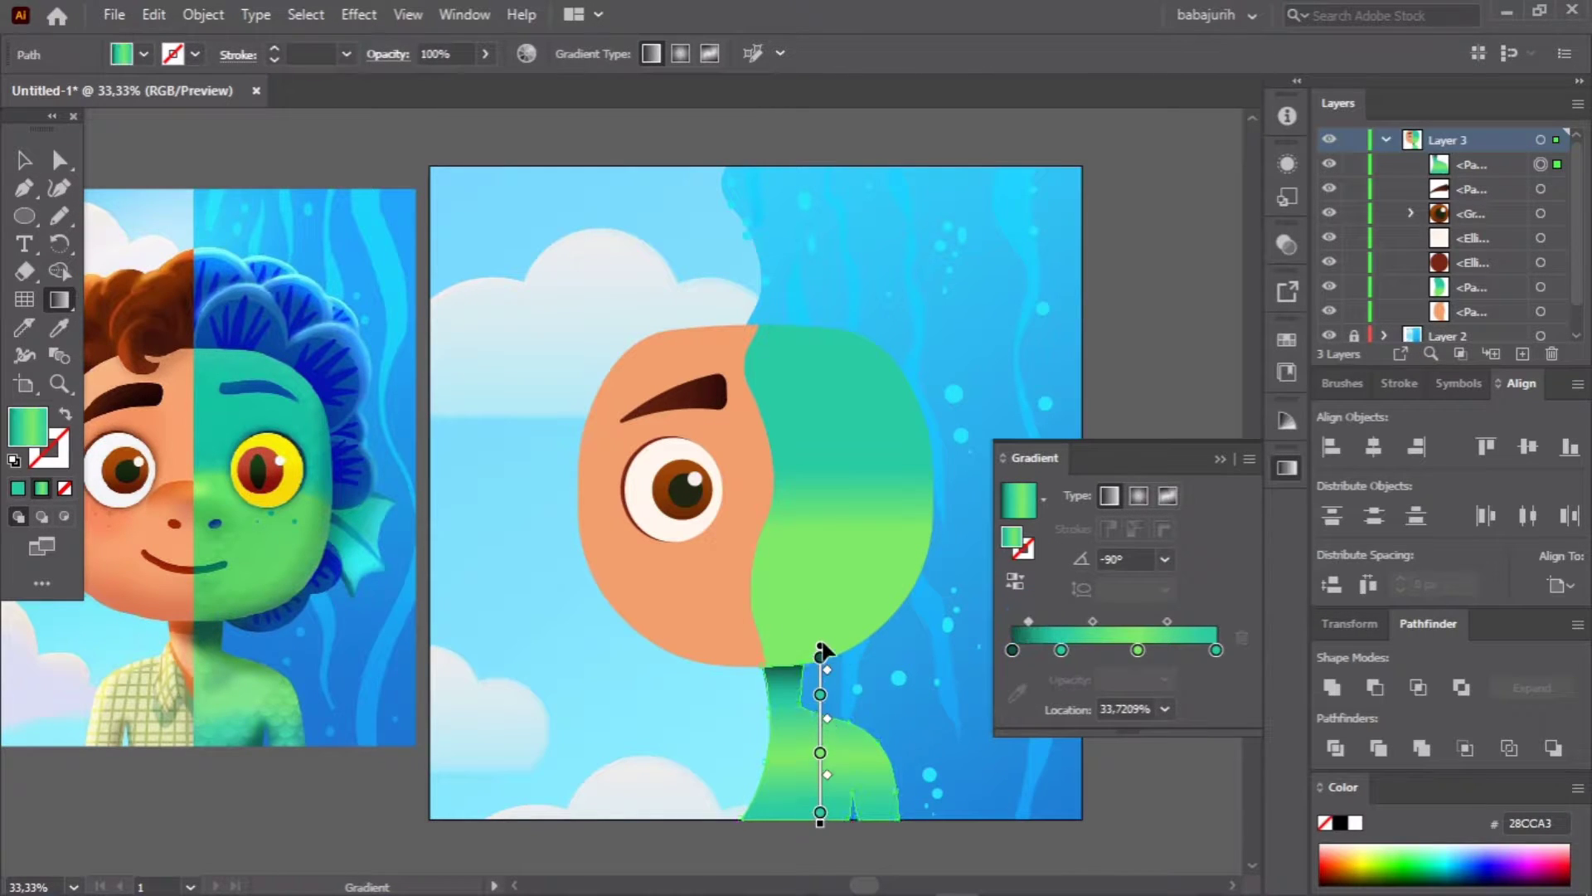
pyautogui.click(824, 824)
pyautogui.hotkey('ctrl', 'F9')
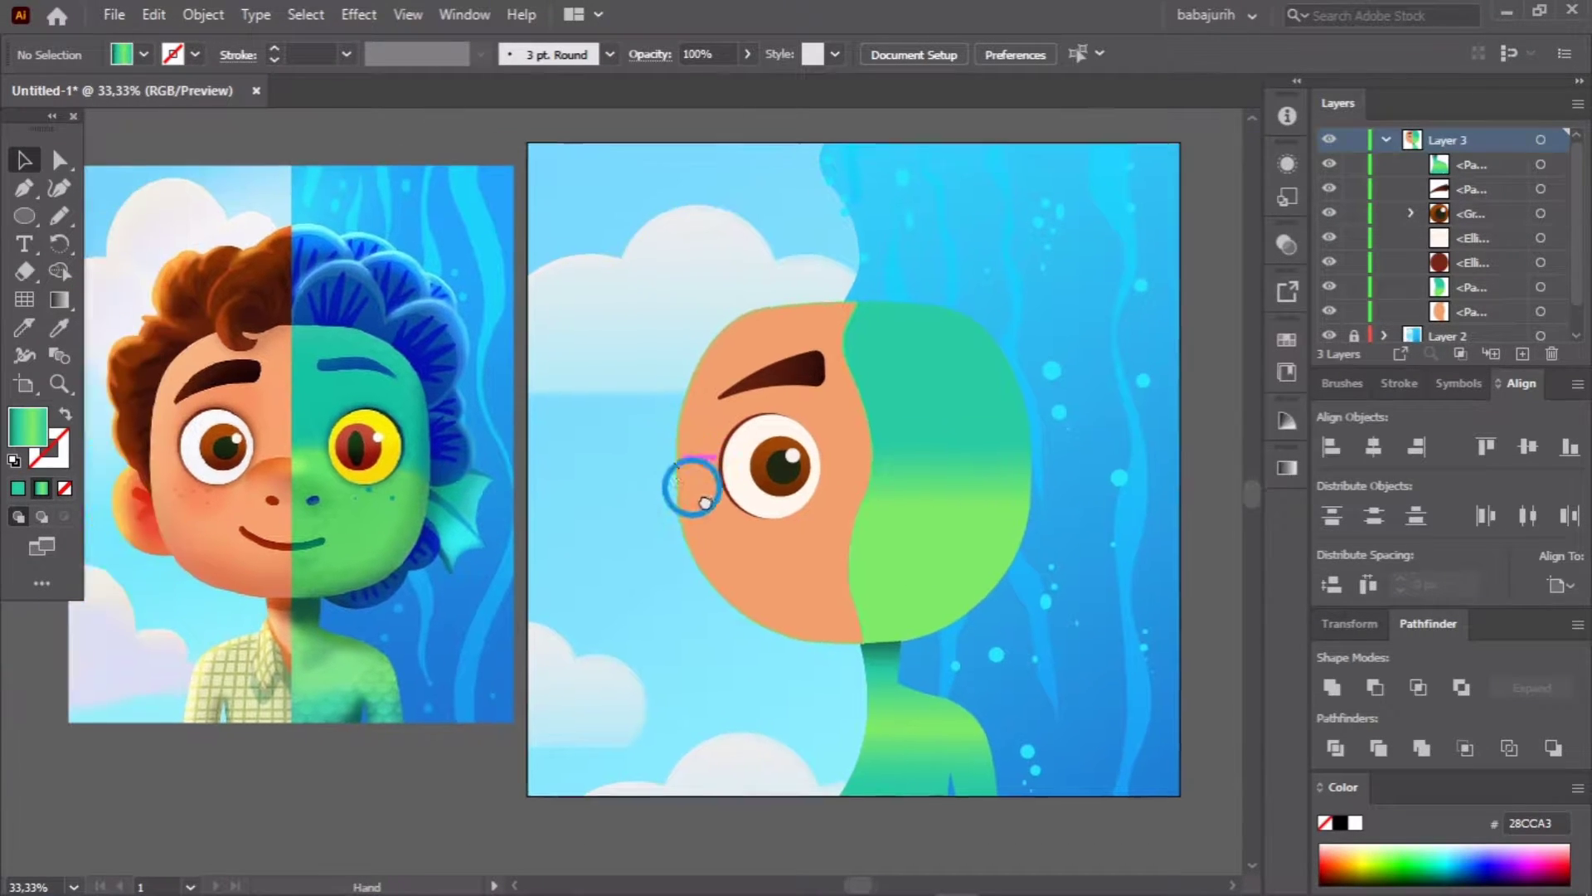
# Step: Start the shirt outline with points along the shoulder edge of the reference
pyautogui.scroll(3, 694, 480)
pyautogui.scroll(2, 586, 480)
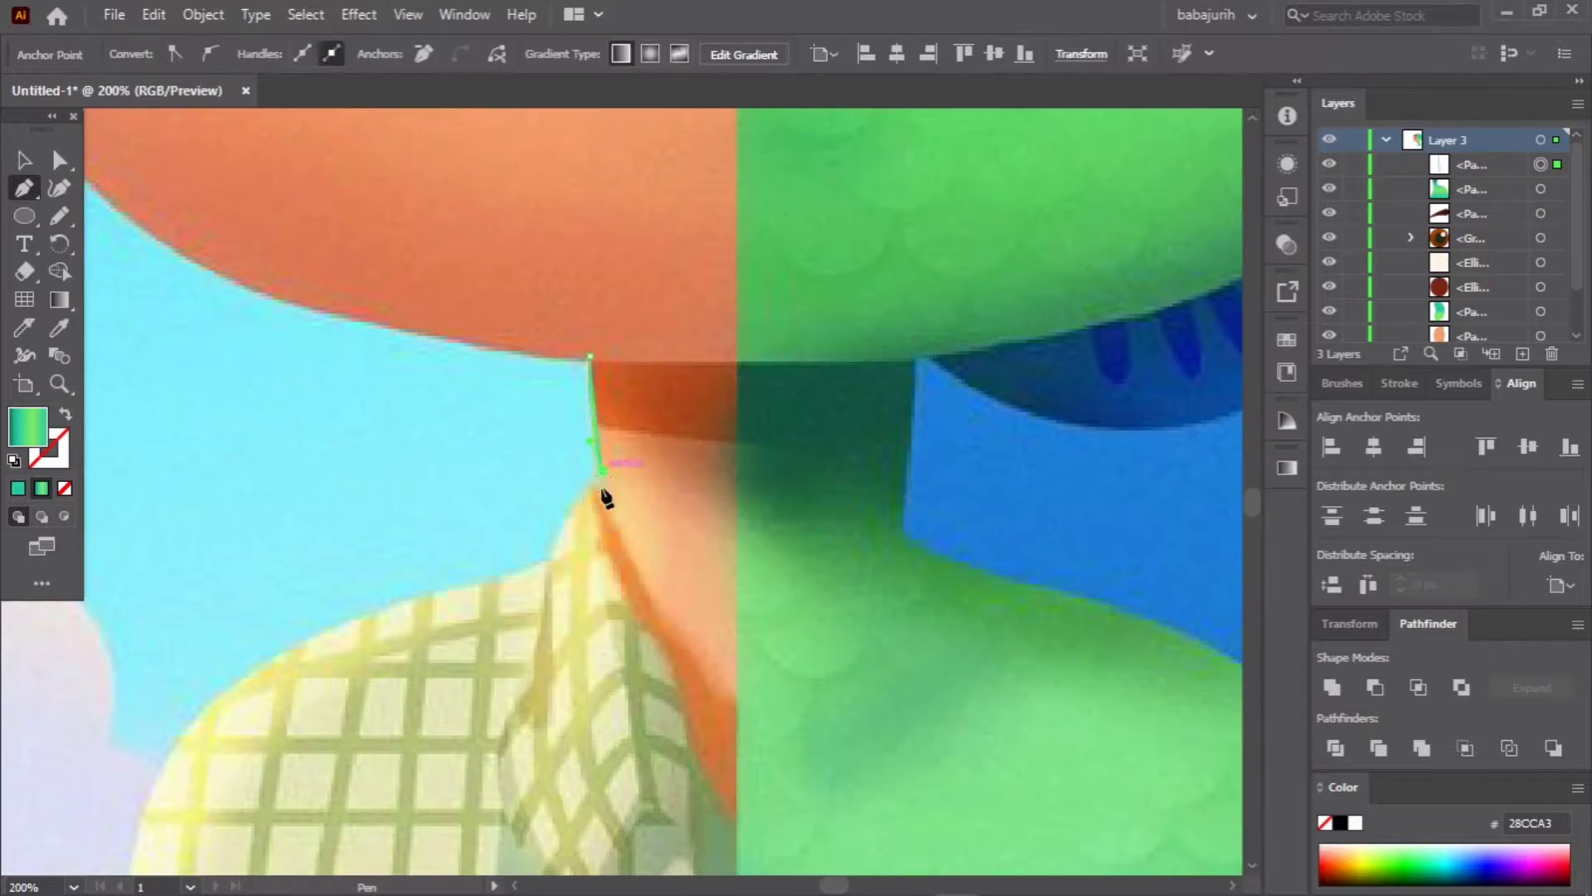
pyautogui.click(597, 415)
pyautogui.click(308, 453)
pyautogui.scroll(-3, 221, 863)
pyautogui.scroll(-2, 380, 420)
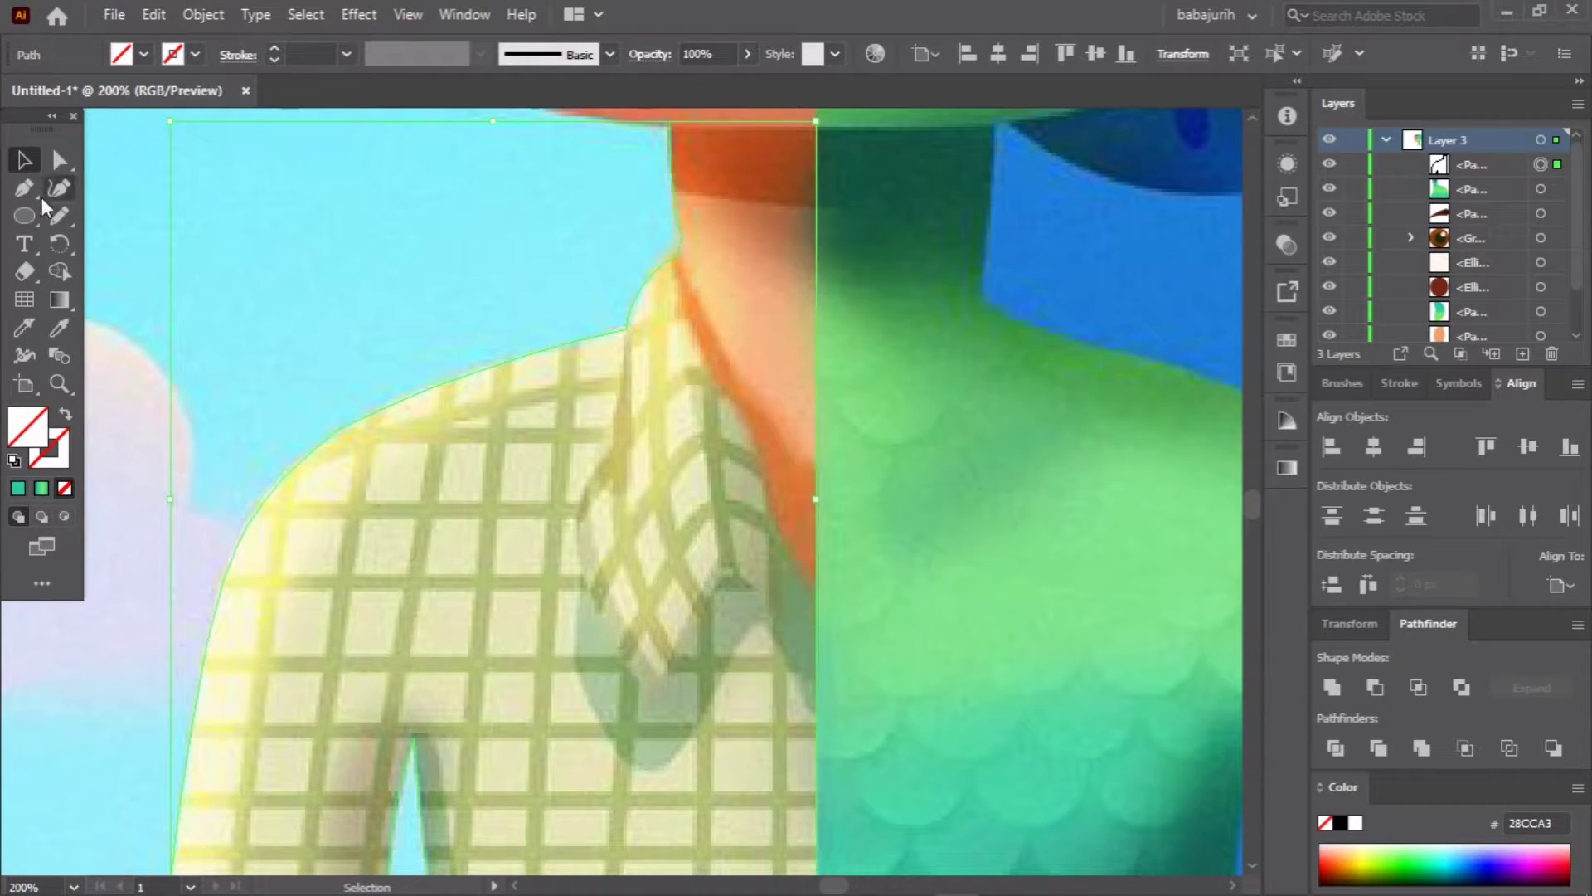
# Step: Trace the collar and shoulder outline from the neck, closing it at its starting point
pyautogui.click(24, 187)
pyautogui.click(700, 232)
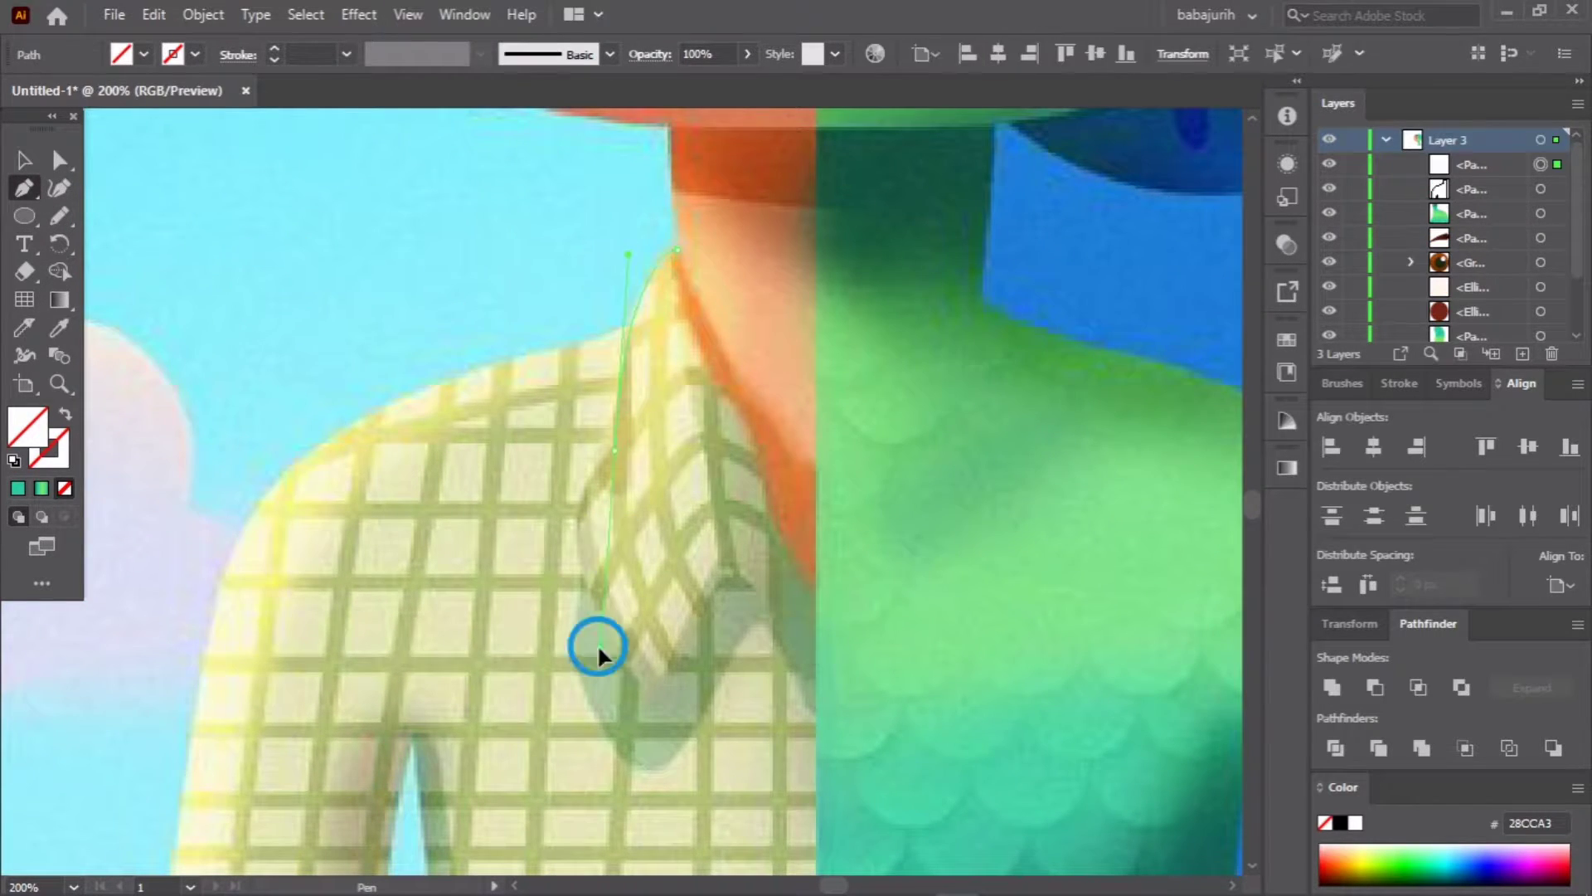
pyautogui.moveTo(659, 597); pyautogui.dragTo(688, 666)
pyautogui.click(792, 585)
pyautogui.scroll(3, 796, 564)
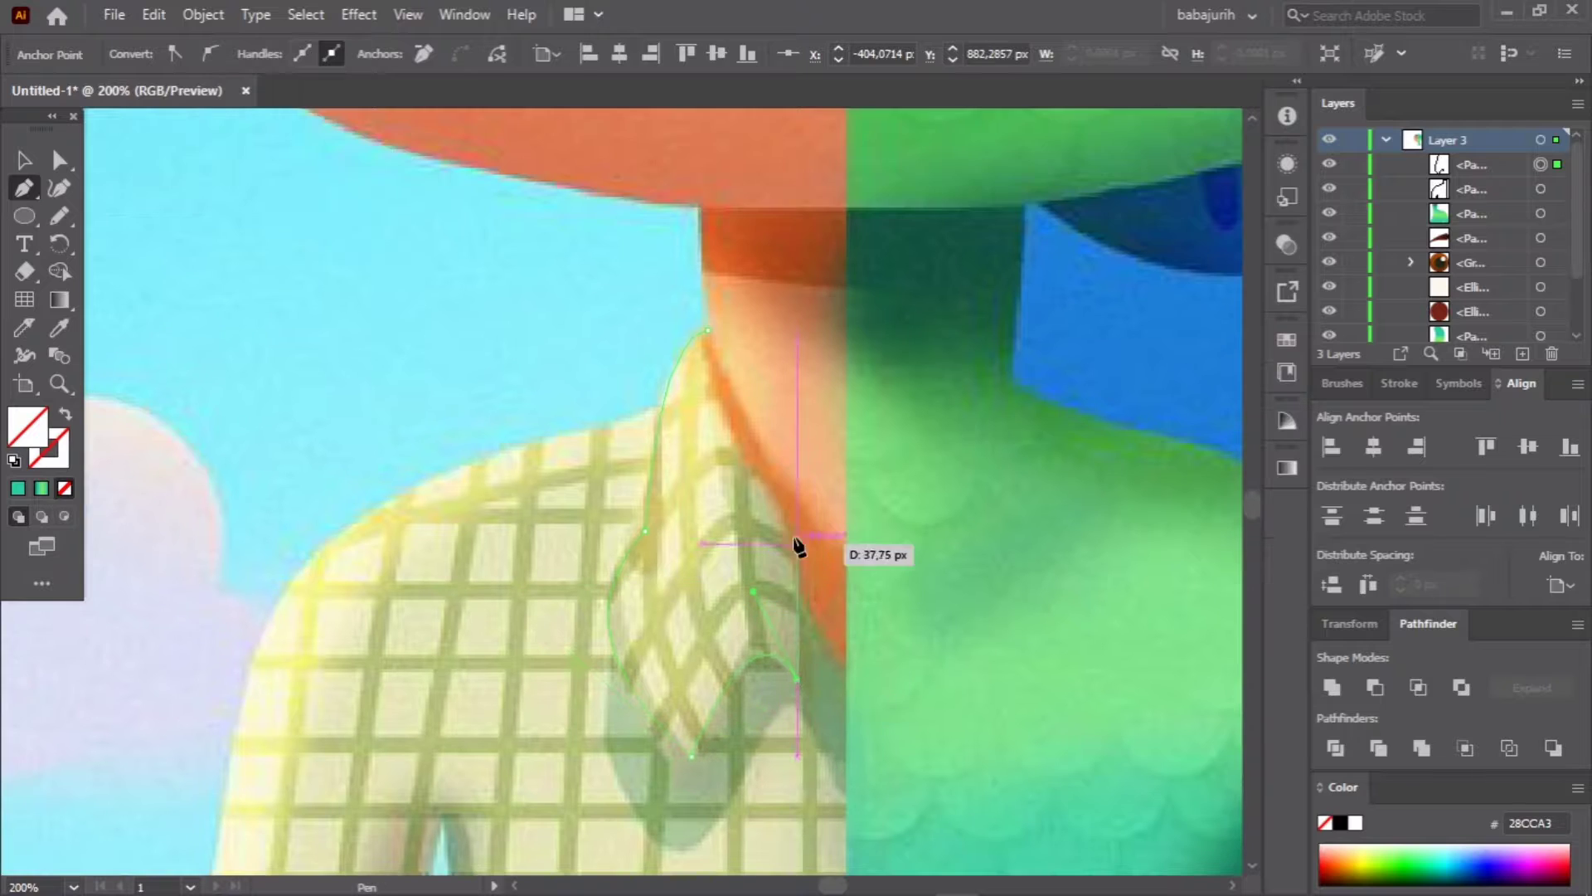
pyautogui.scroll(-3, 740, 469)
pyautogui.hscroll(3, 713, 461)
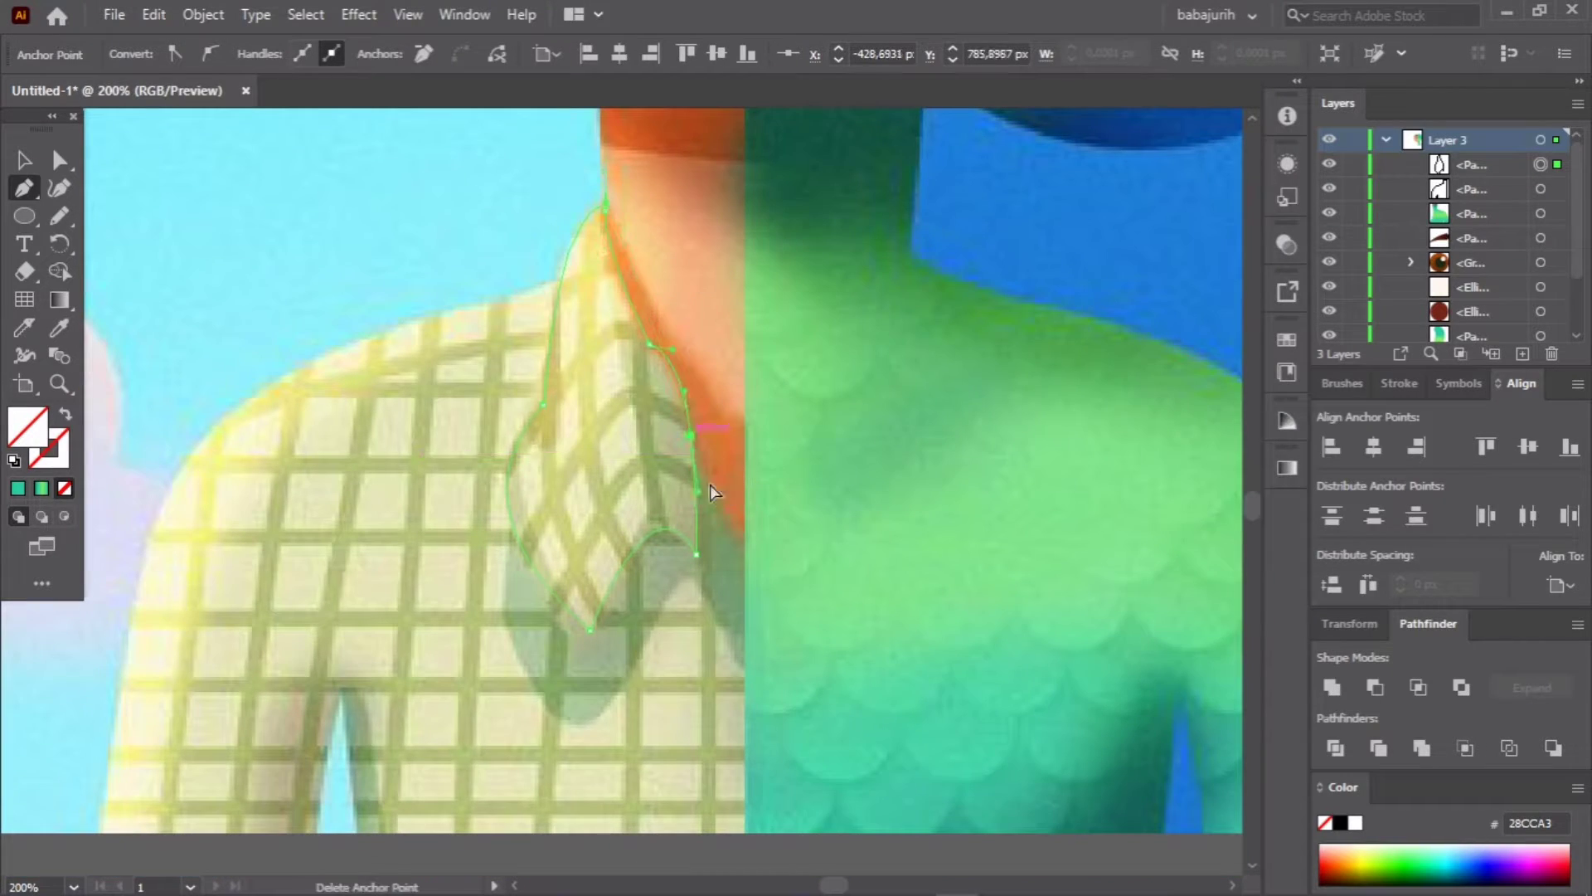
pyautogui.press('Return')
pyautogui.click(689, 390)
pyautogui.click(622, 325)
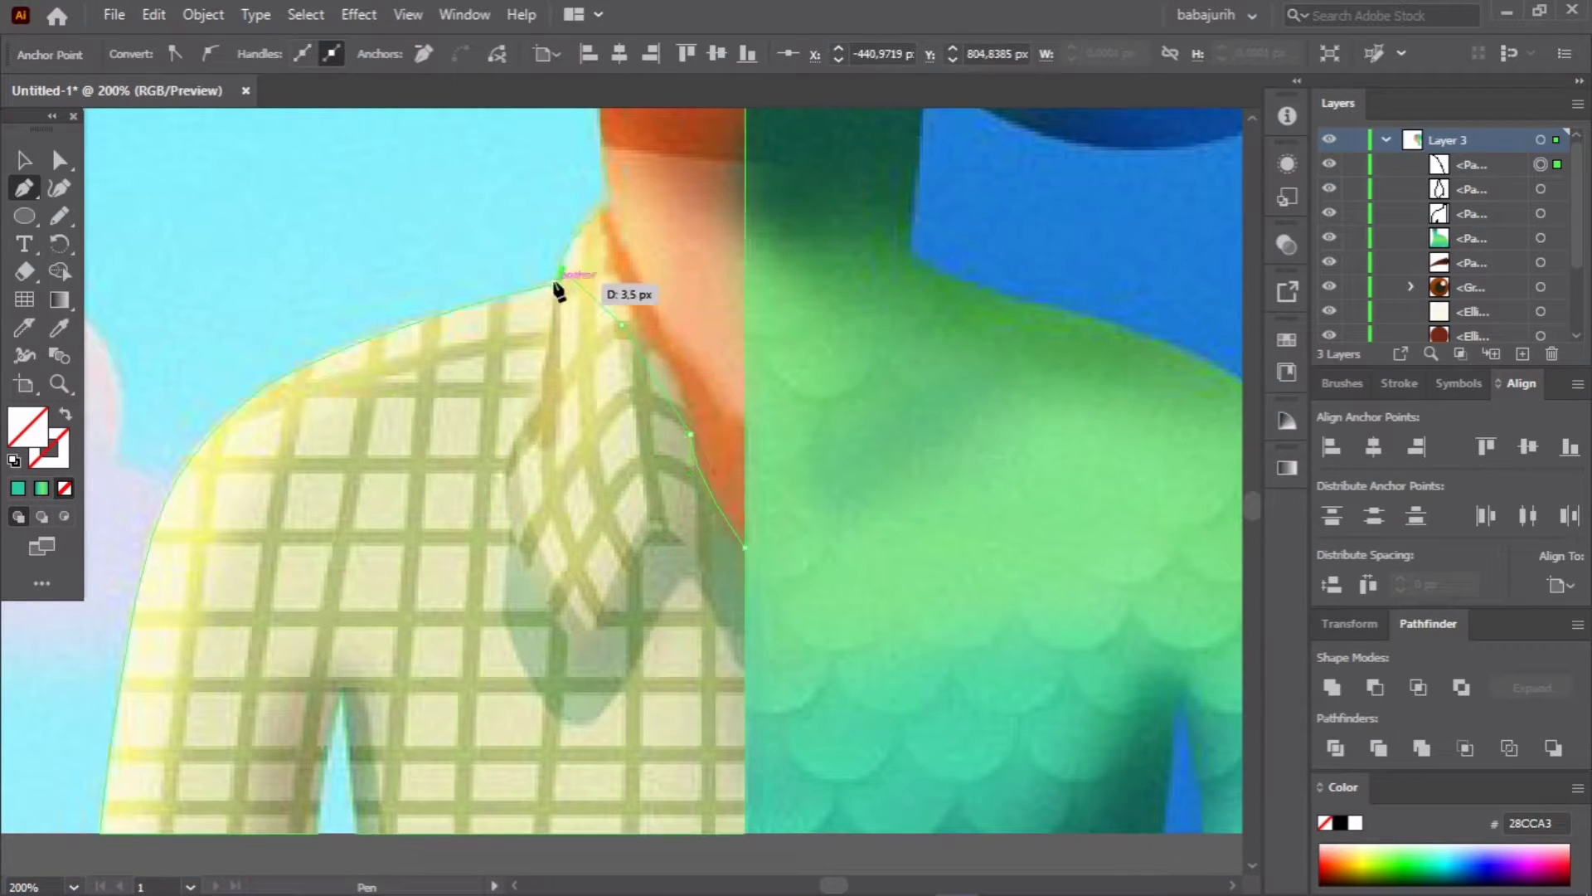
pyautogui.click(220, 424)
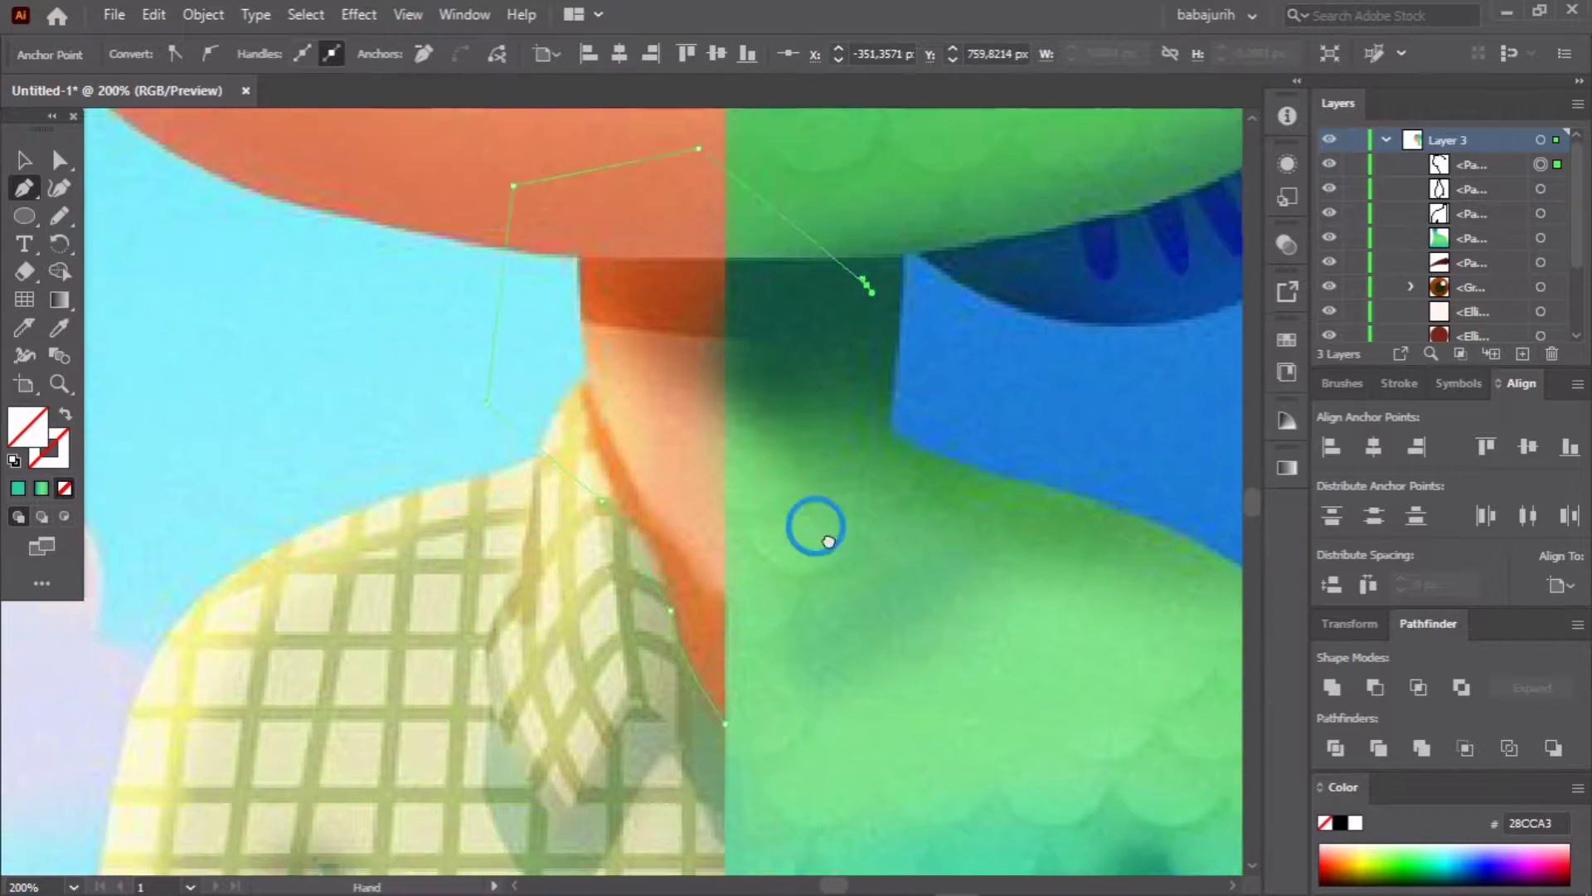
# Step: Move the traced shirt outline onto the drawing artboard
pyautogui.press('v')
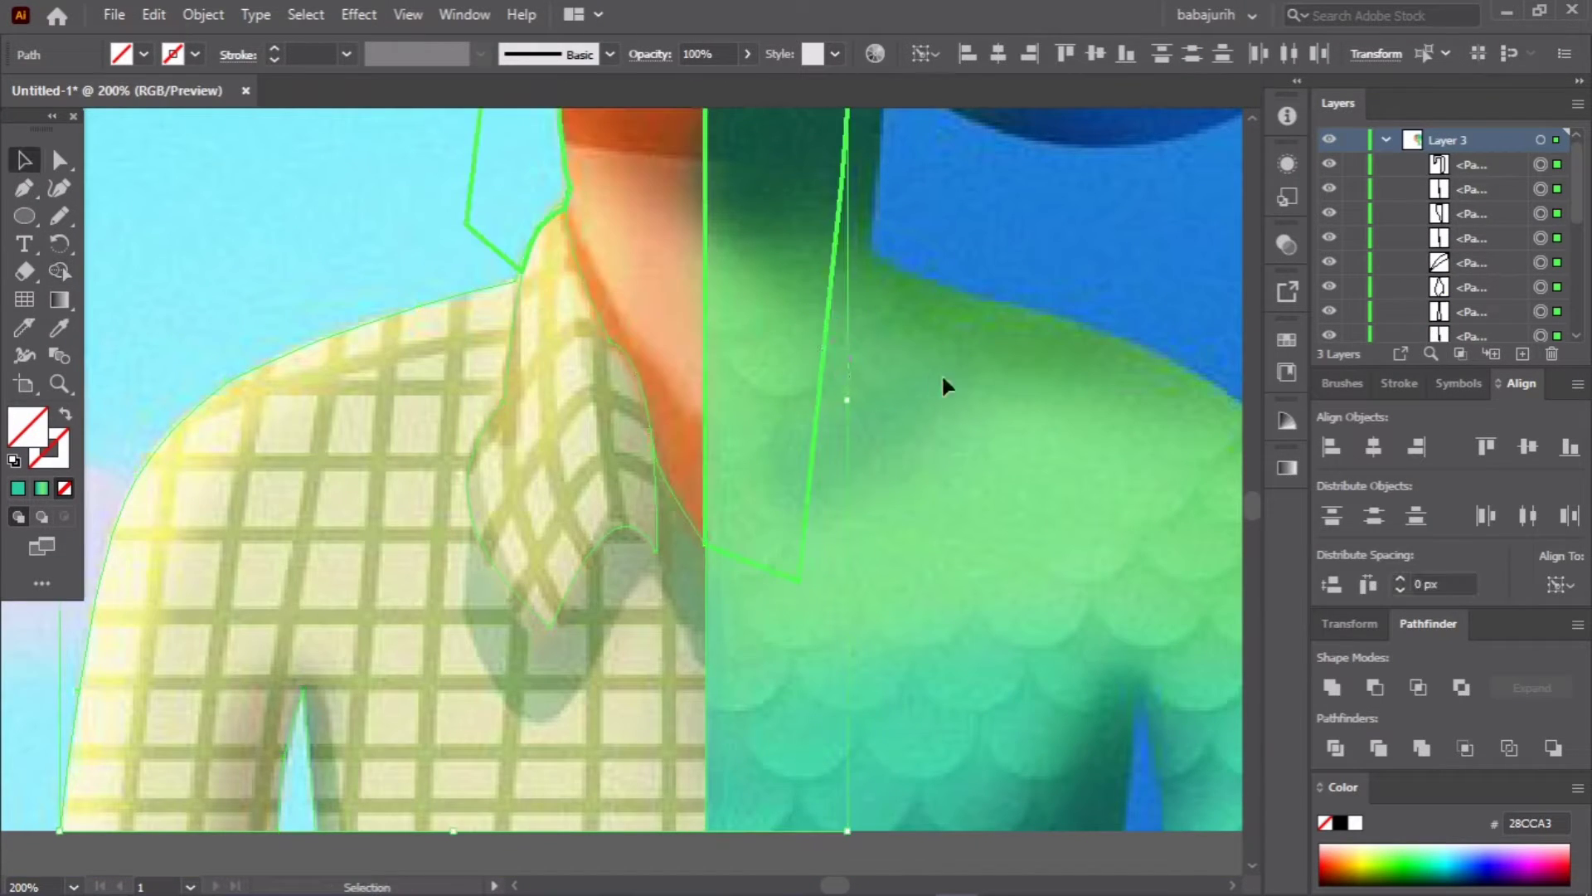
pyautogui.scroll(5, 603, 302)
pyautogui.hotkey('ctrl', '-')
pyautogui.click(792, 530)
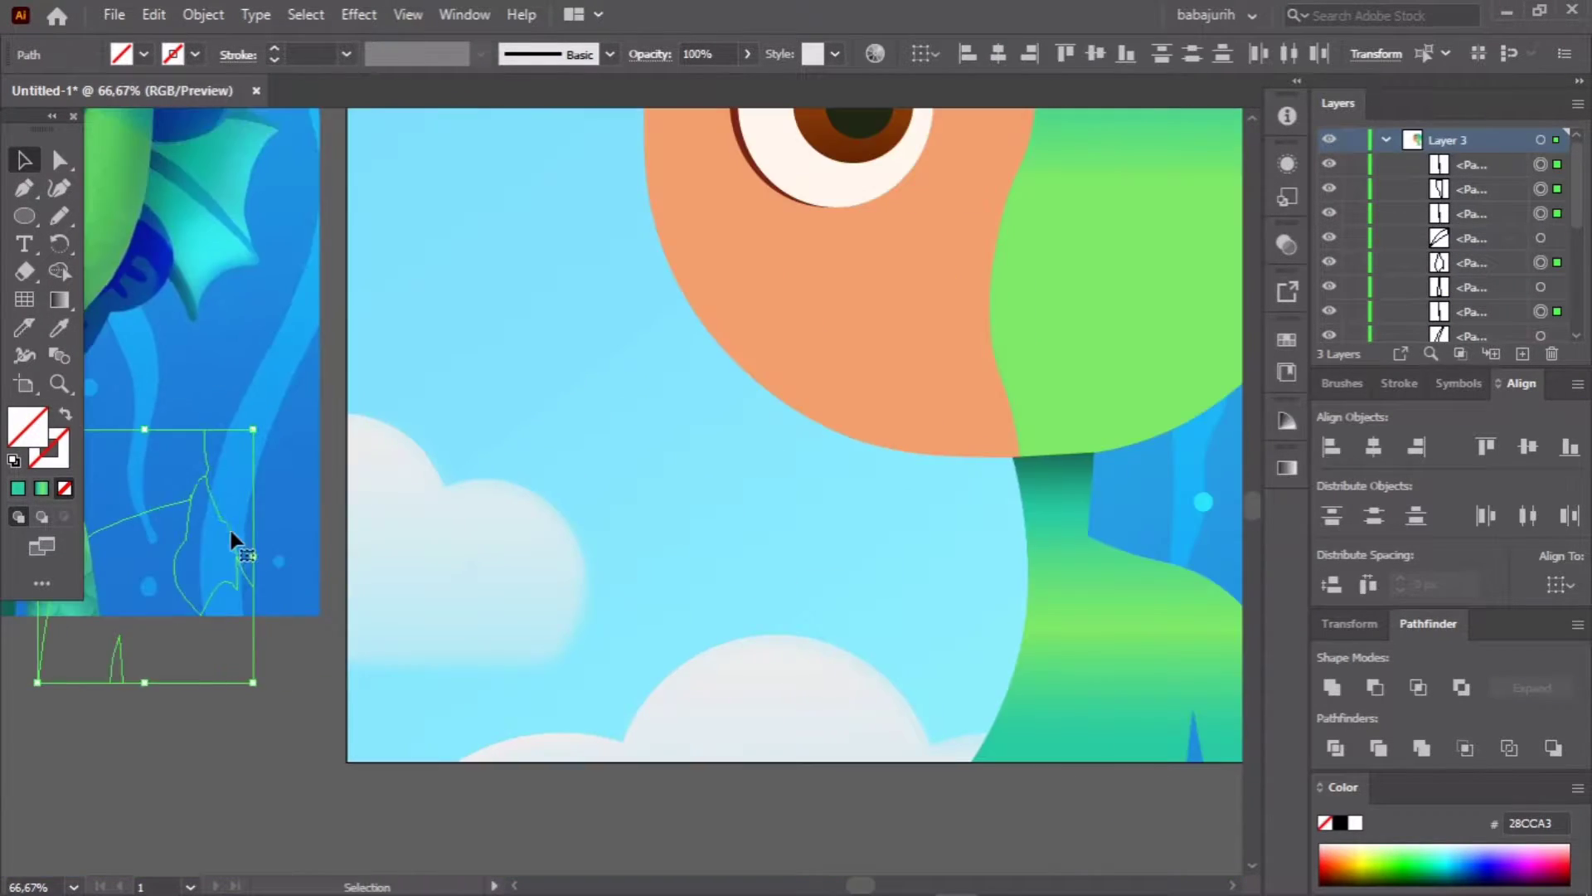
pyautogui.moveTo(231, 540); pyautogui.dragTo(742, 759)
pyautogui.click(907, 604)
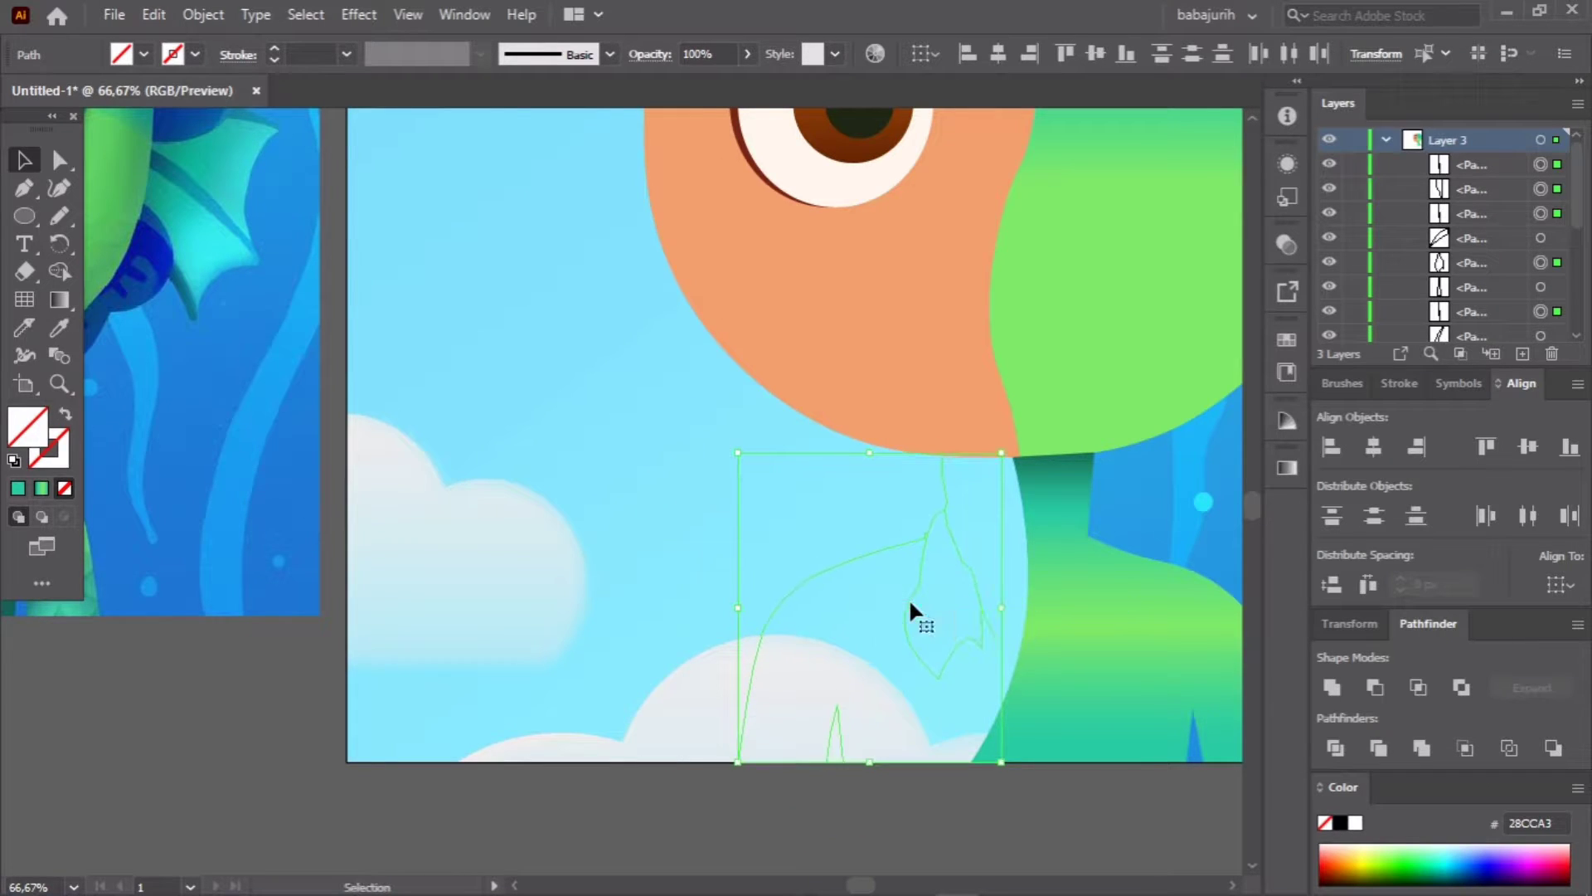
pyautogui.hotkey('ctrl', '+')
pyautogui.hotkey('ctrl', '+')
pyautogui.hotkey('ctrl', '+')
# Step: Zoom in on the moved outline's small spike shape with the Curvature tool active
pyautogui.hotkey('shift', '`')
pyautogui.scroll(-5, 650, 548)
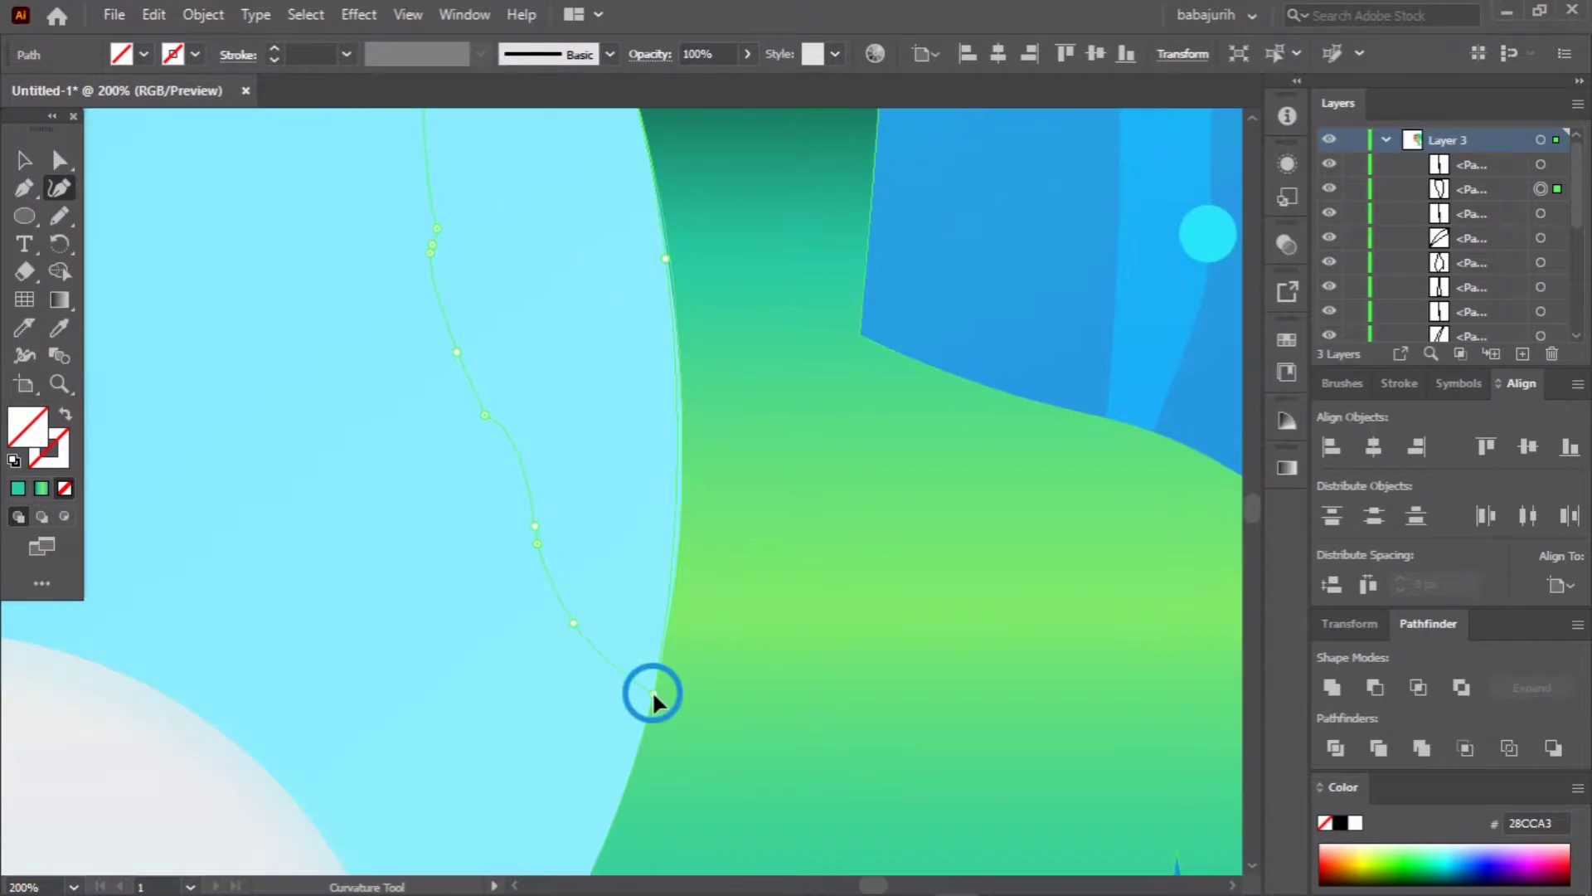
pyautogui.scroll(-5, 498, 481)
pyautogui.hscroll(-5, 822, 453)
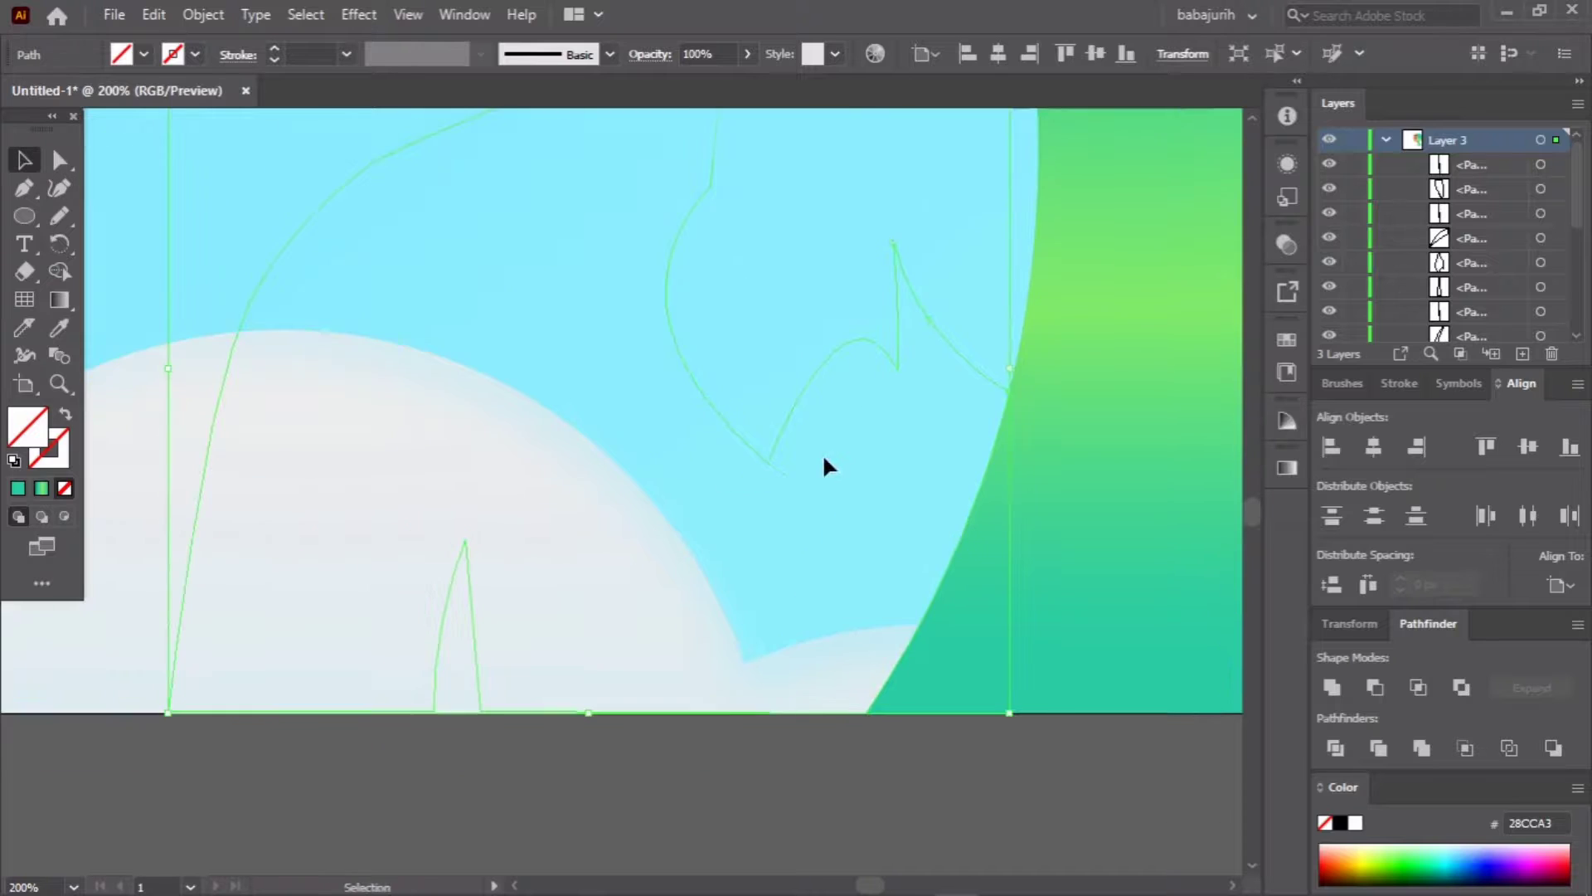
pyautogui.hotkey('ctrl', '+')
pyautogui.hotkey('ctrl', '+')
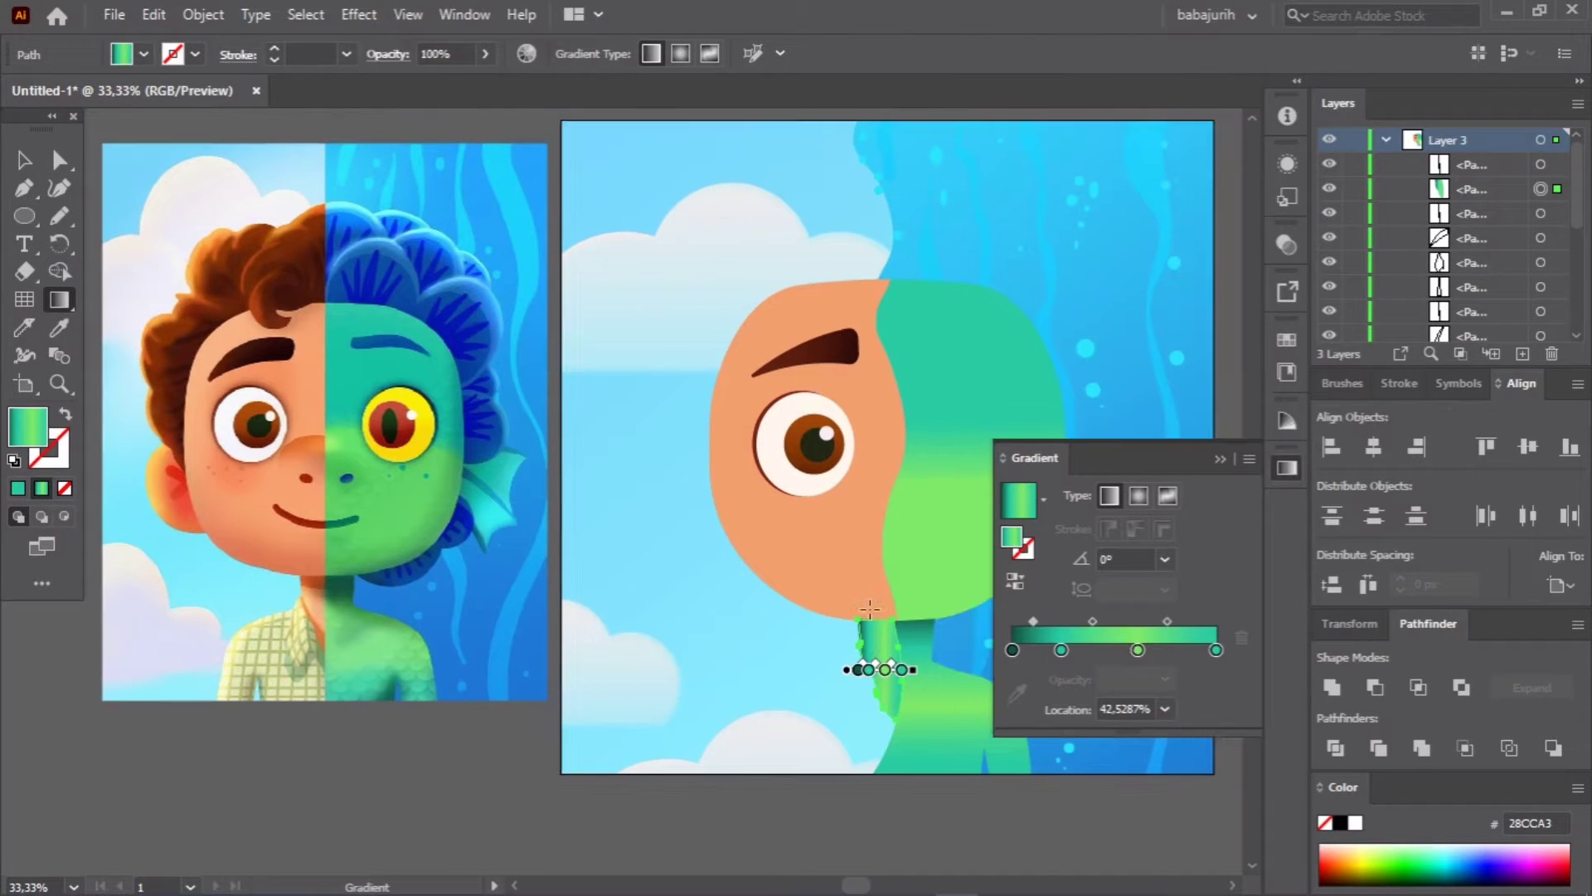
# Step: Set the neck gradient's left and middle stops to the sampled skin tone
pyautogui.click(1017, 692)
pyautogui.click(796, 332)
pyautogui.click(1117, 649)
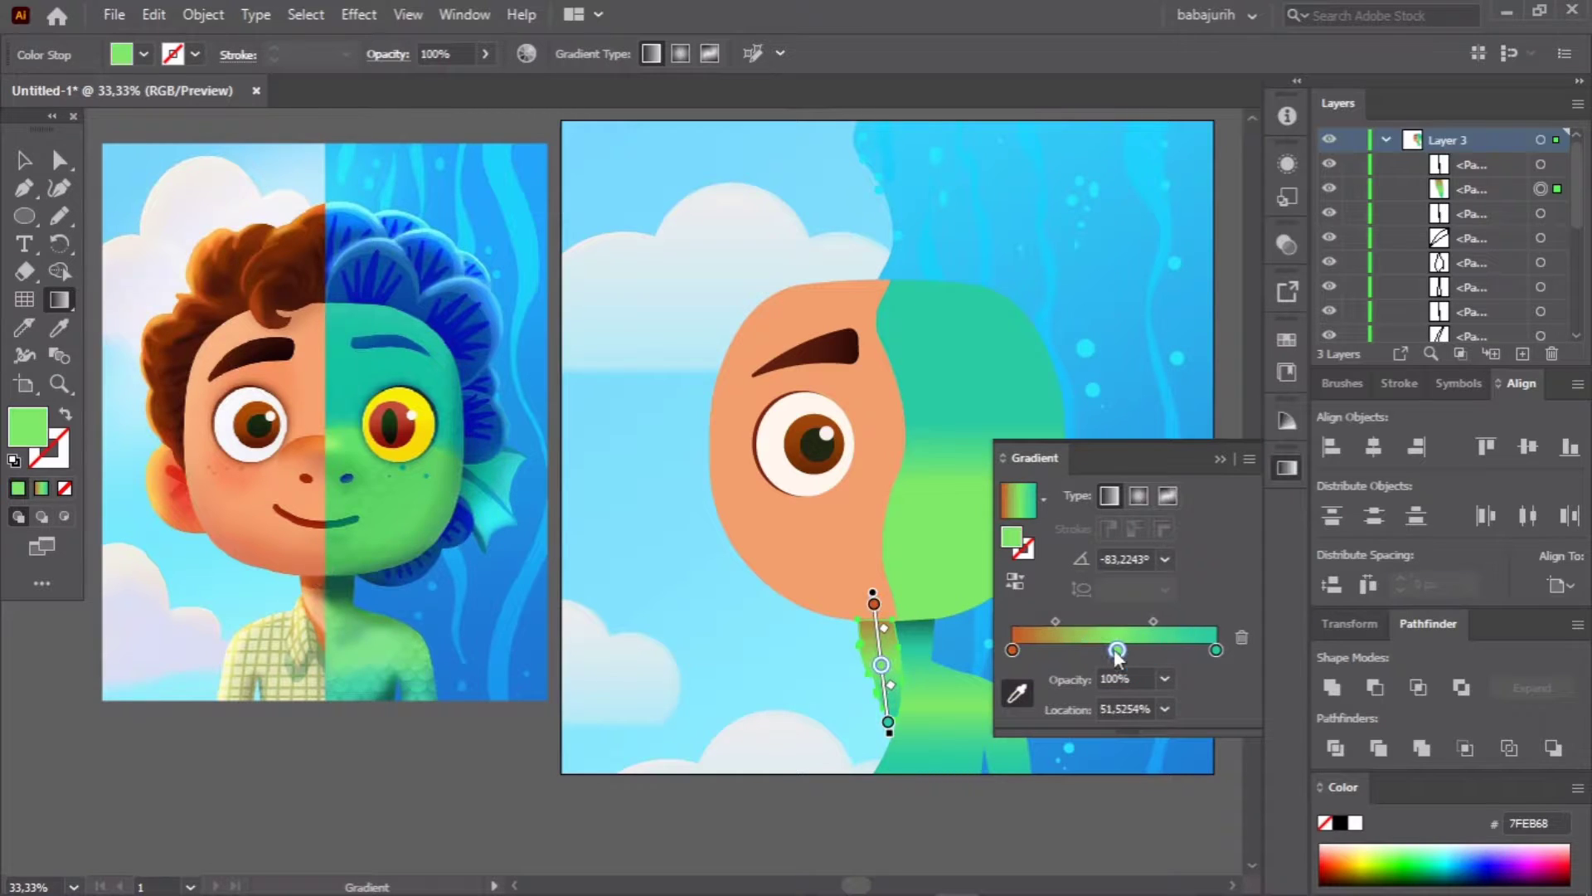
pyautogui.click(316, 587)
pyautogui.click(869, 819)
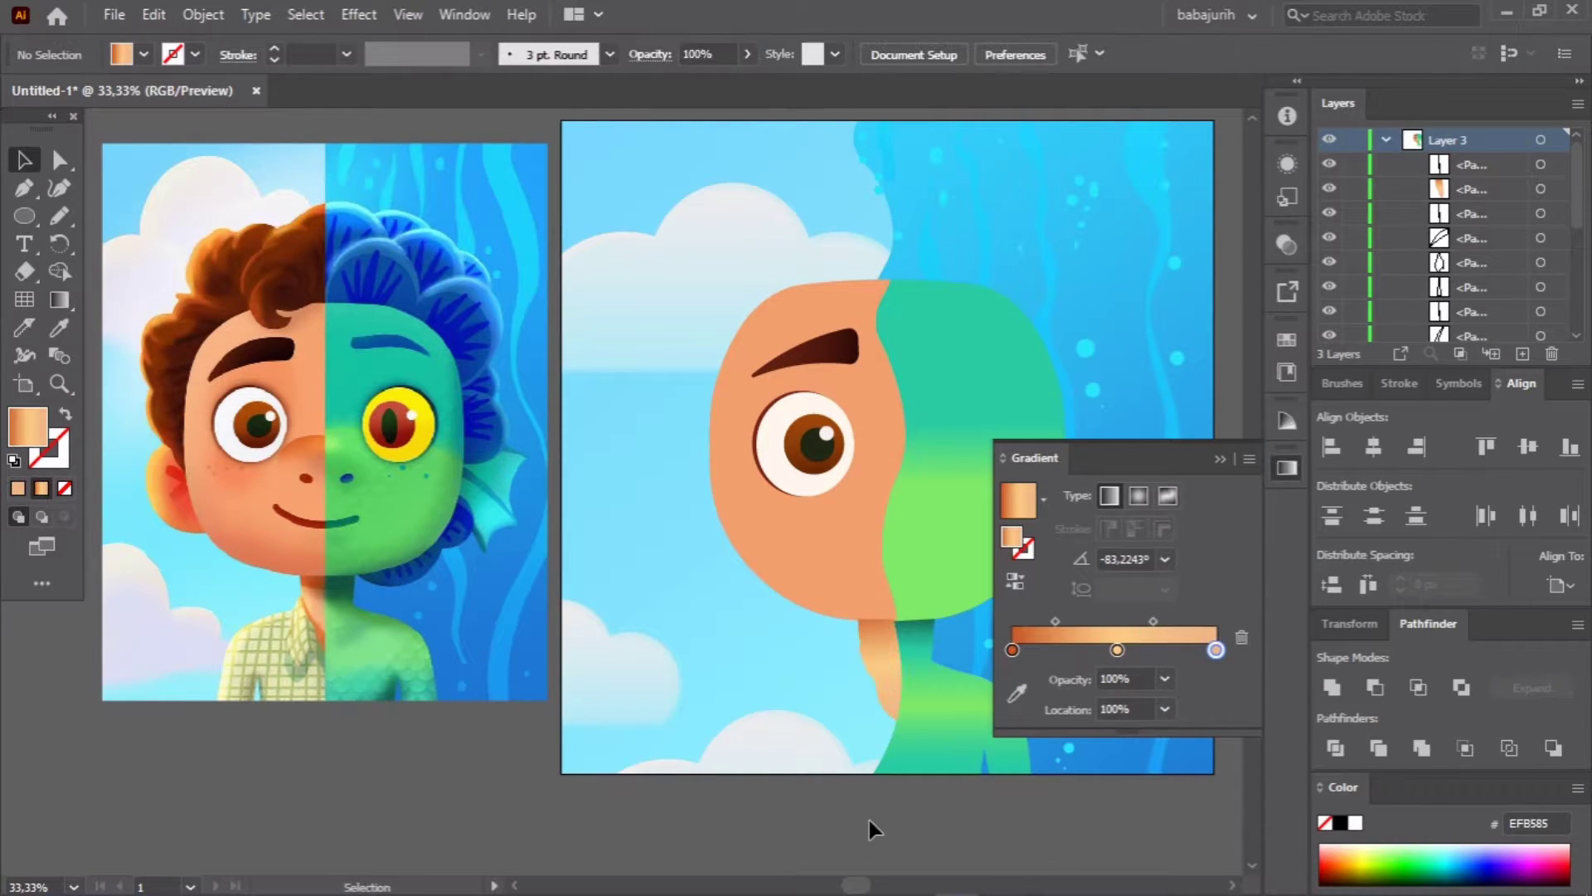
# Step: Fill the shirt with a light-to-darker cream gradient running diagonally across it
pyautogui.click(60, 330)
pyautogui.click(301, 613)
pyautogui.press('v')
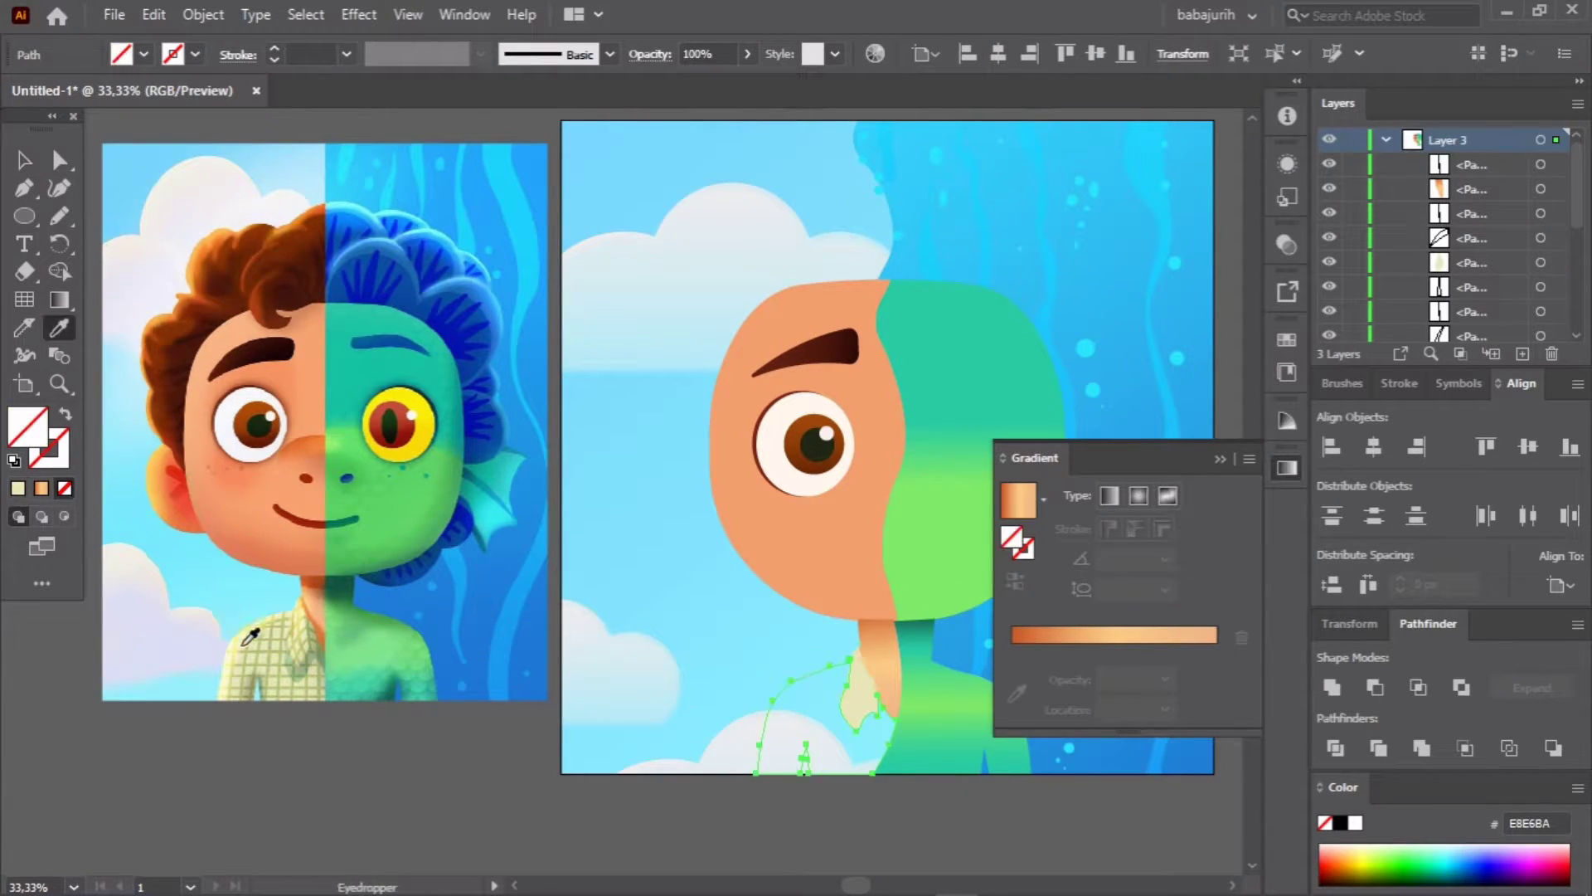
pyautogui.click(1018, 500)
pyautogui.click(1017, 692)
pyautogui.click(320, 676)
pyautogui.click(1216, 649)
pyautogui.click(322, 684)
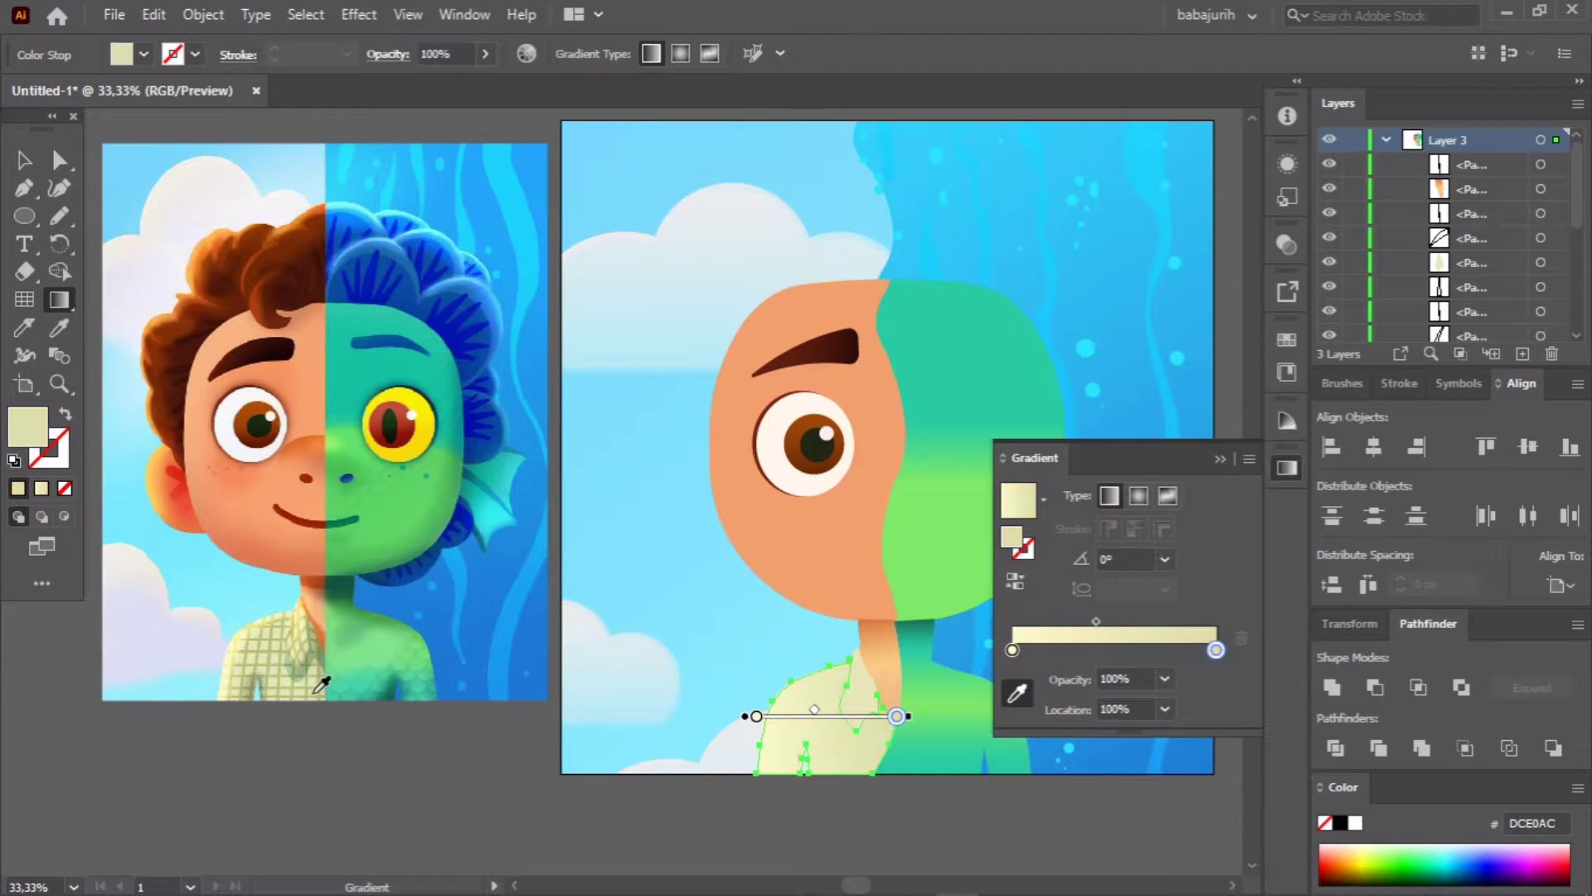
pyautogui.moveTo(761, 680); pyautogui.dragTo(892, 789)
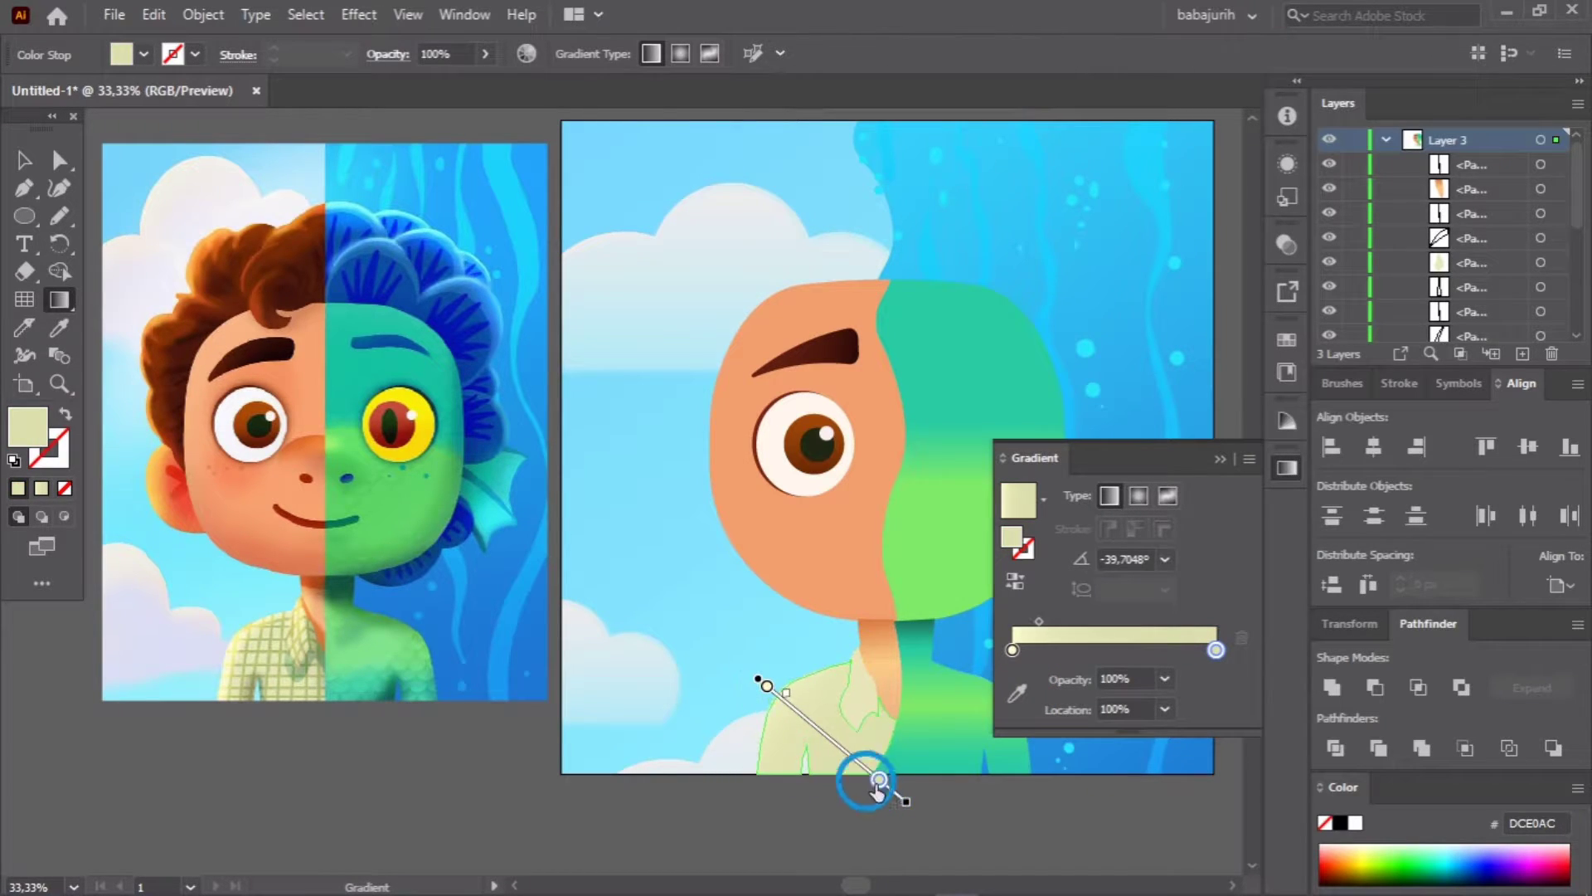
# Step: Select the collar shape and inspect its gradient direction
pyautogui.press('v')
pyautogui.click(986, 849)
pyautogui.click(862, 689)
pyautogui.press('g')
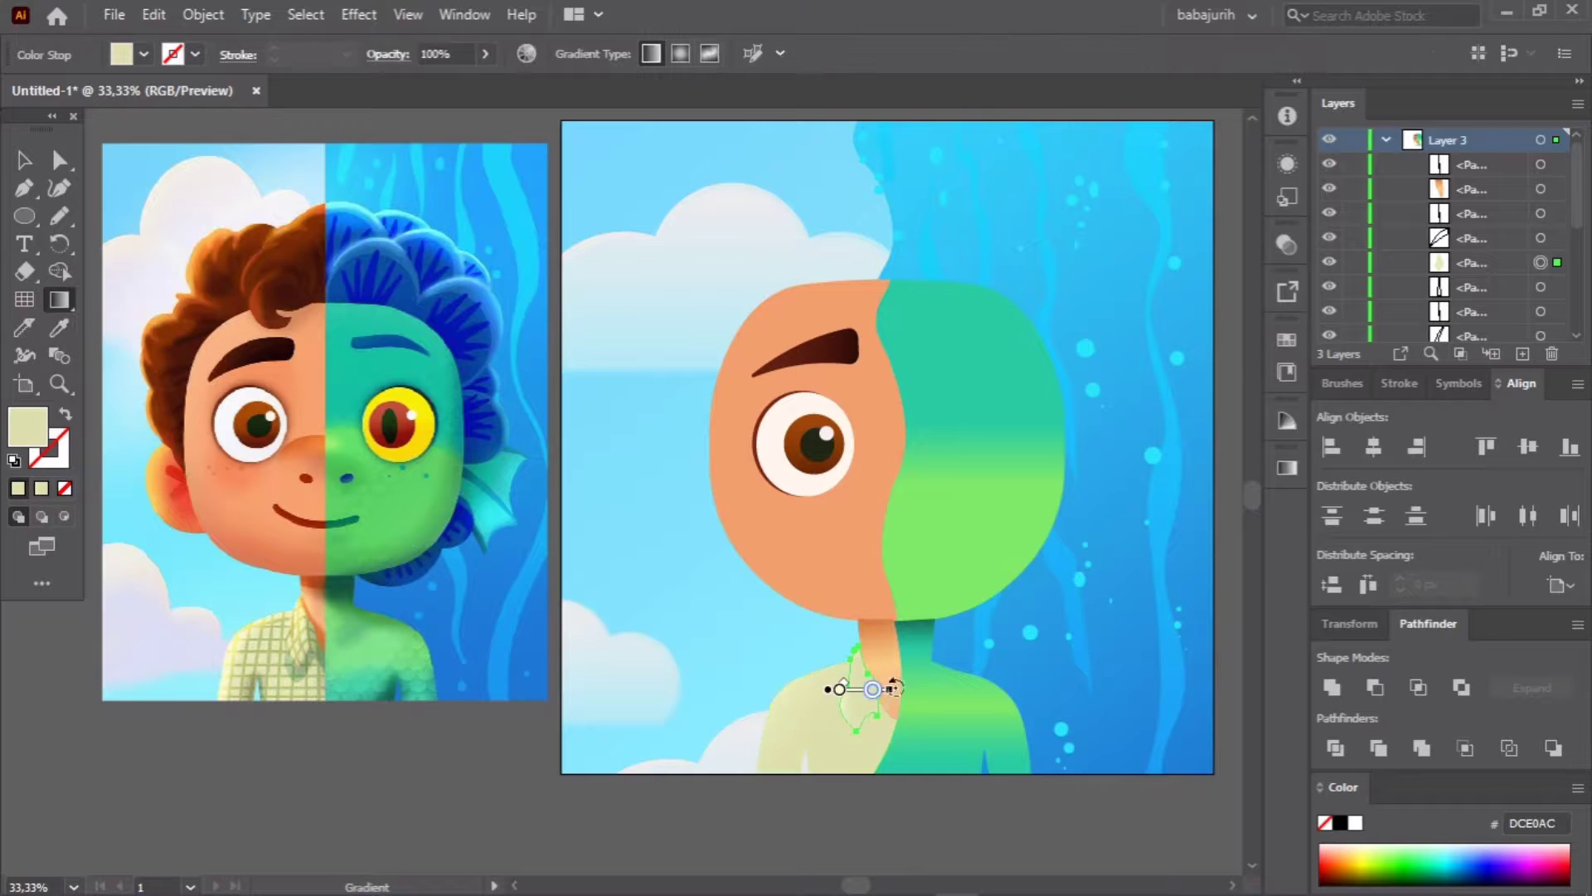
pyautogui.press('v')
pyautogui.click(879, 808)
# Step: Draw a spiky hair shape at the head's top edge, then delete it
pyautogui.moveTo(890, 444); pyautogui.dragTo(879, 487)
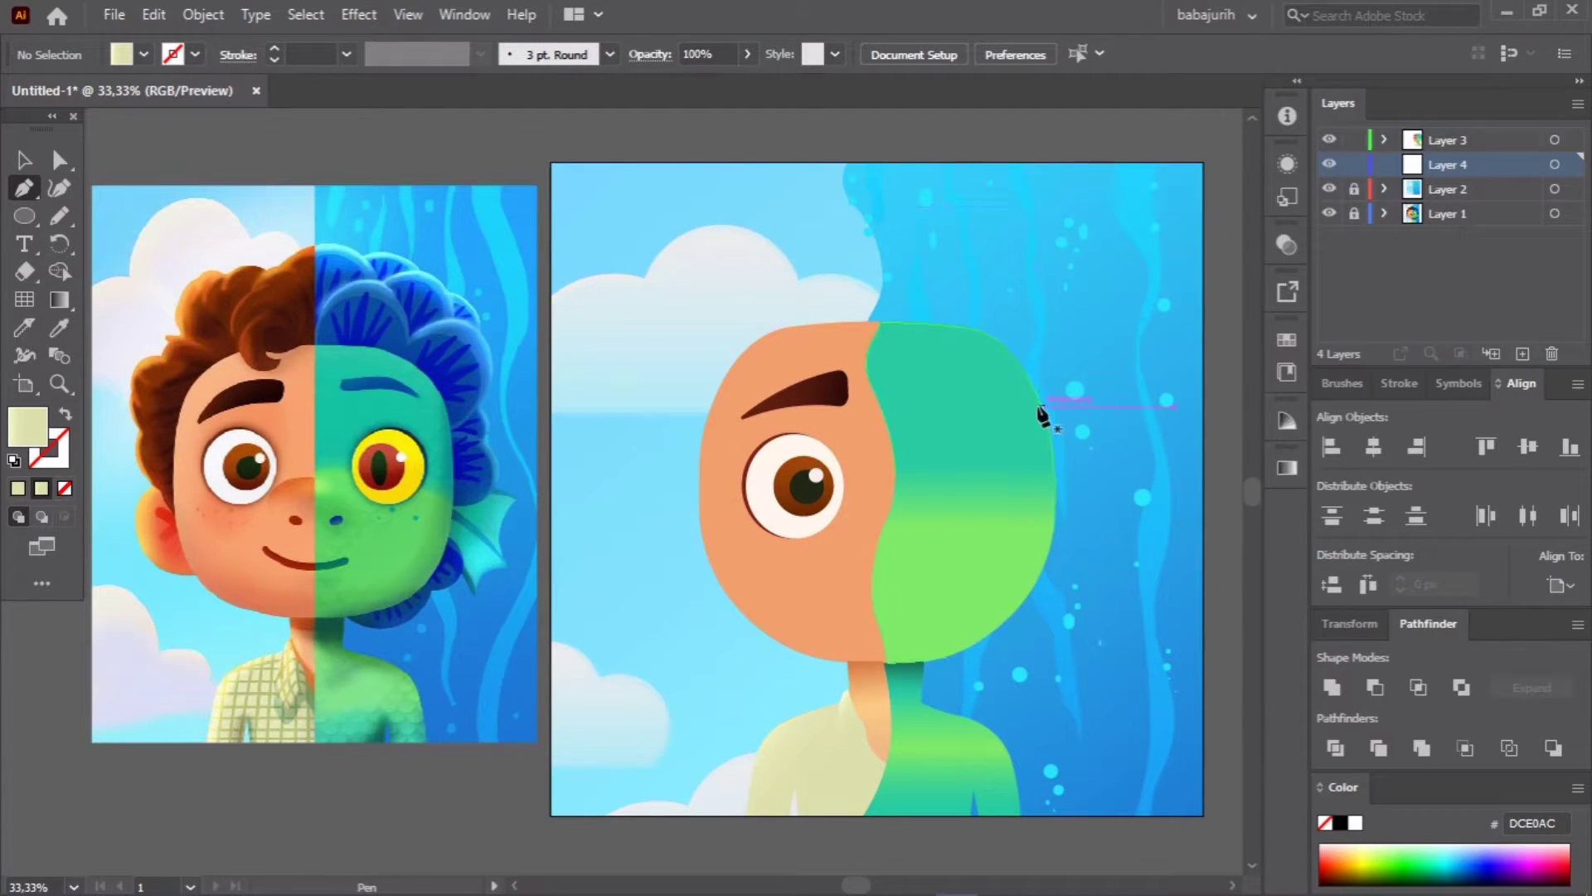
pyautogui.click(866, 320)
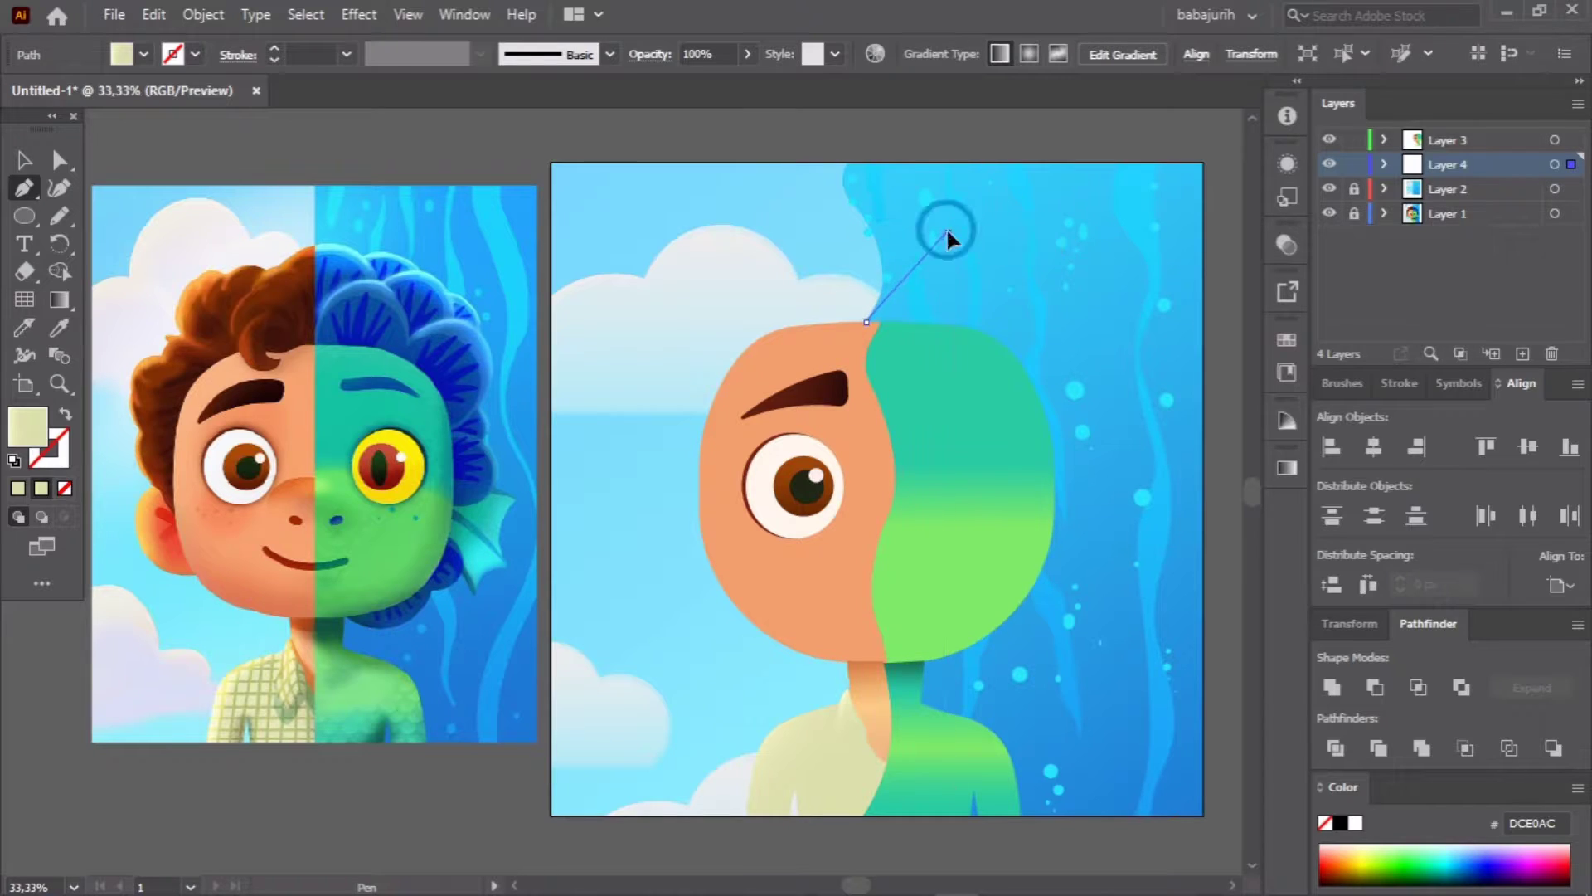
pyautogui.click(948, 232)
pyautogui.click(974, 304)
pyautogui.click(1066, 291)
pyautogui.click(1044, 398)
pyautogui.click(867, 321)
pyautogui.press('a')
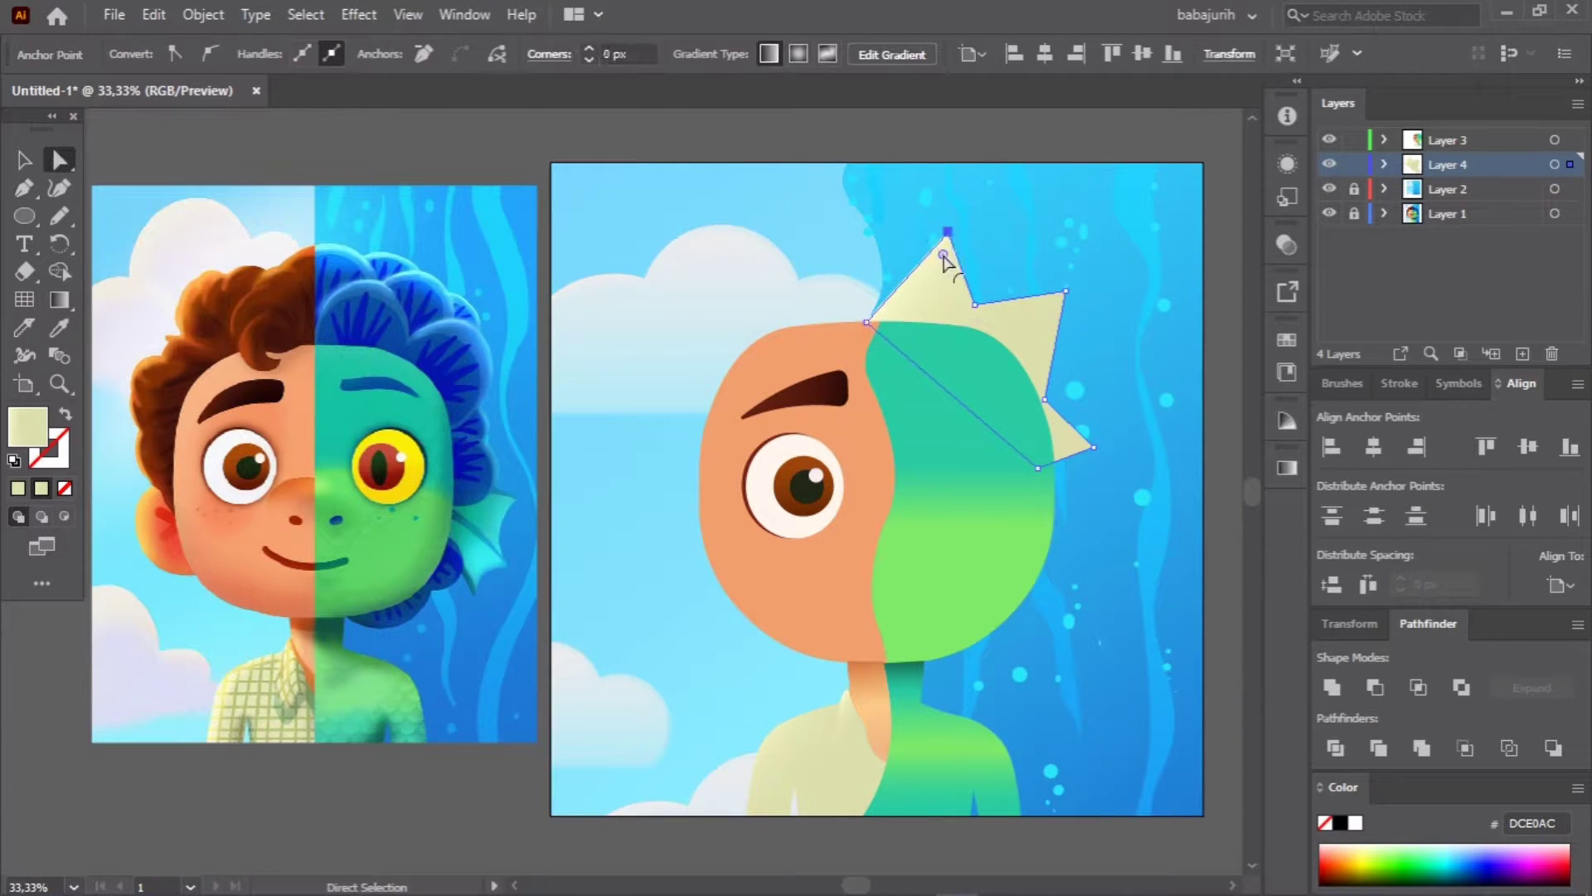
pyautogui.press('Delete')
# Step: Start an unfilled outline curving around the blue hair, zoomed to 100%
pyautogui.press('p')
pyautogui.hotkey('ctrl', '+')
pyautogui.scroll(3, 616, 442)
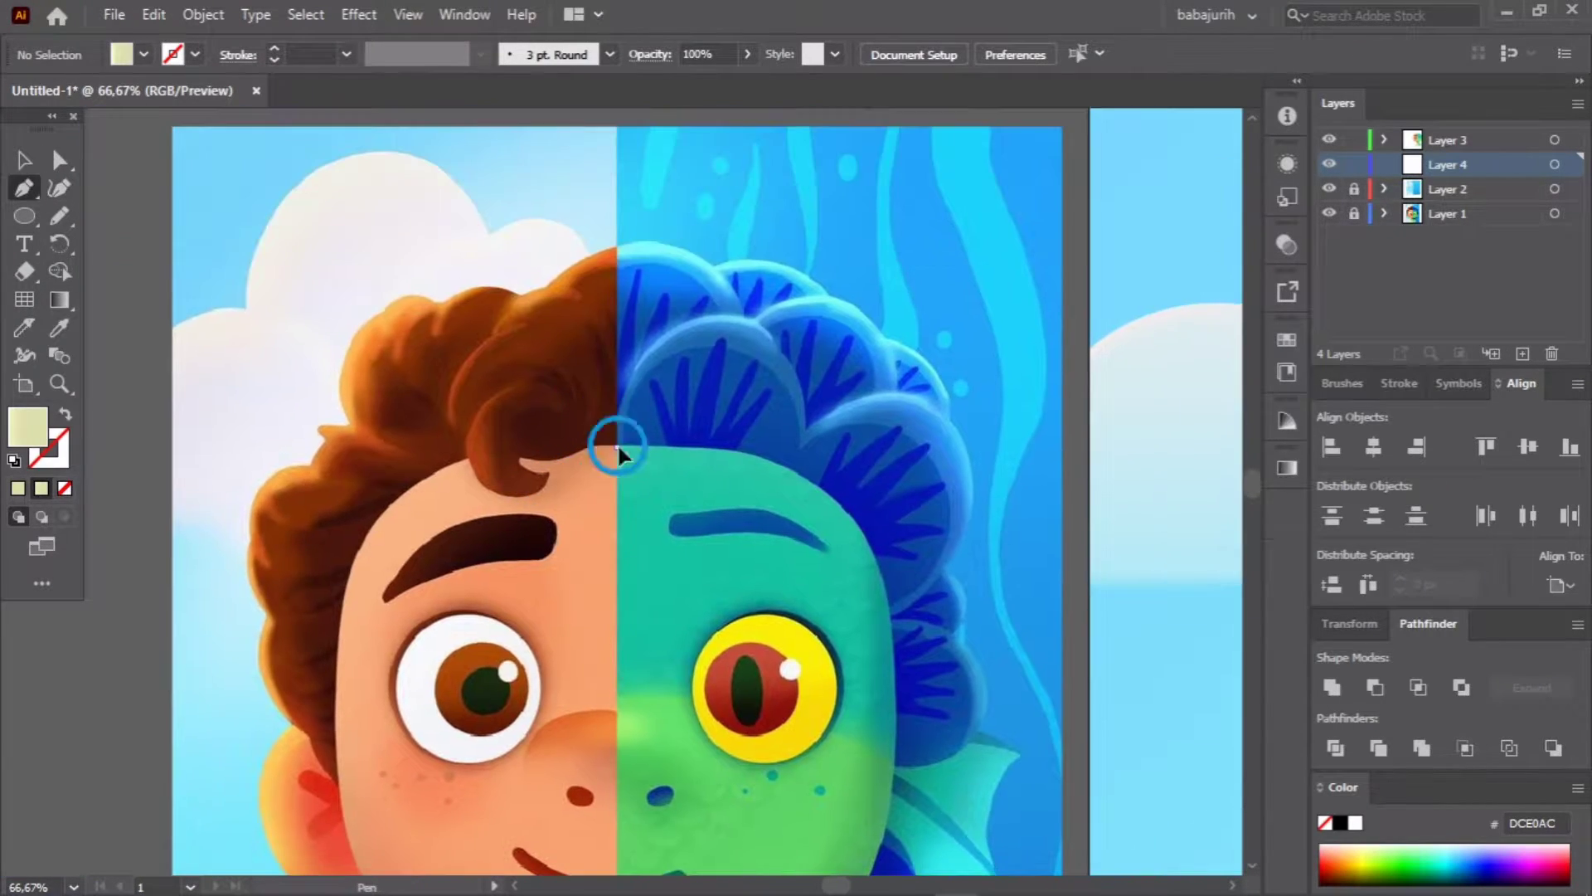
pyautogui.click(616, 445)
pyautogui.press('/')
pyautogui.moveTo(806, 423)
pyautogui.mouseDown()
pyautogui.moveTo(810, 498)
pyautogui.moveTo(713, 523)
pyautogui.mouseUp()
pyautogui.scroll(-3, 898, 450)
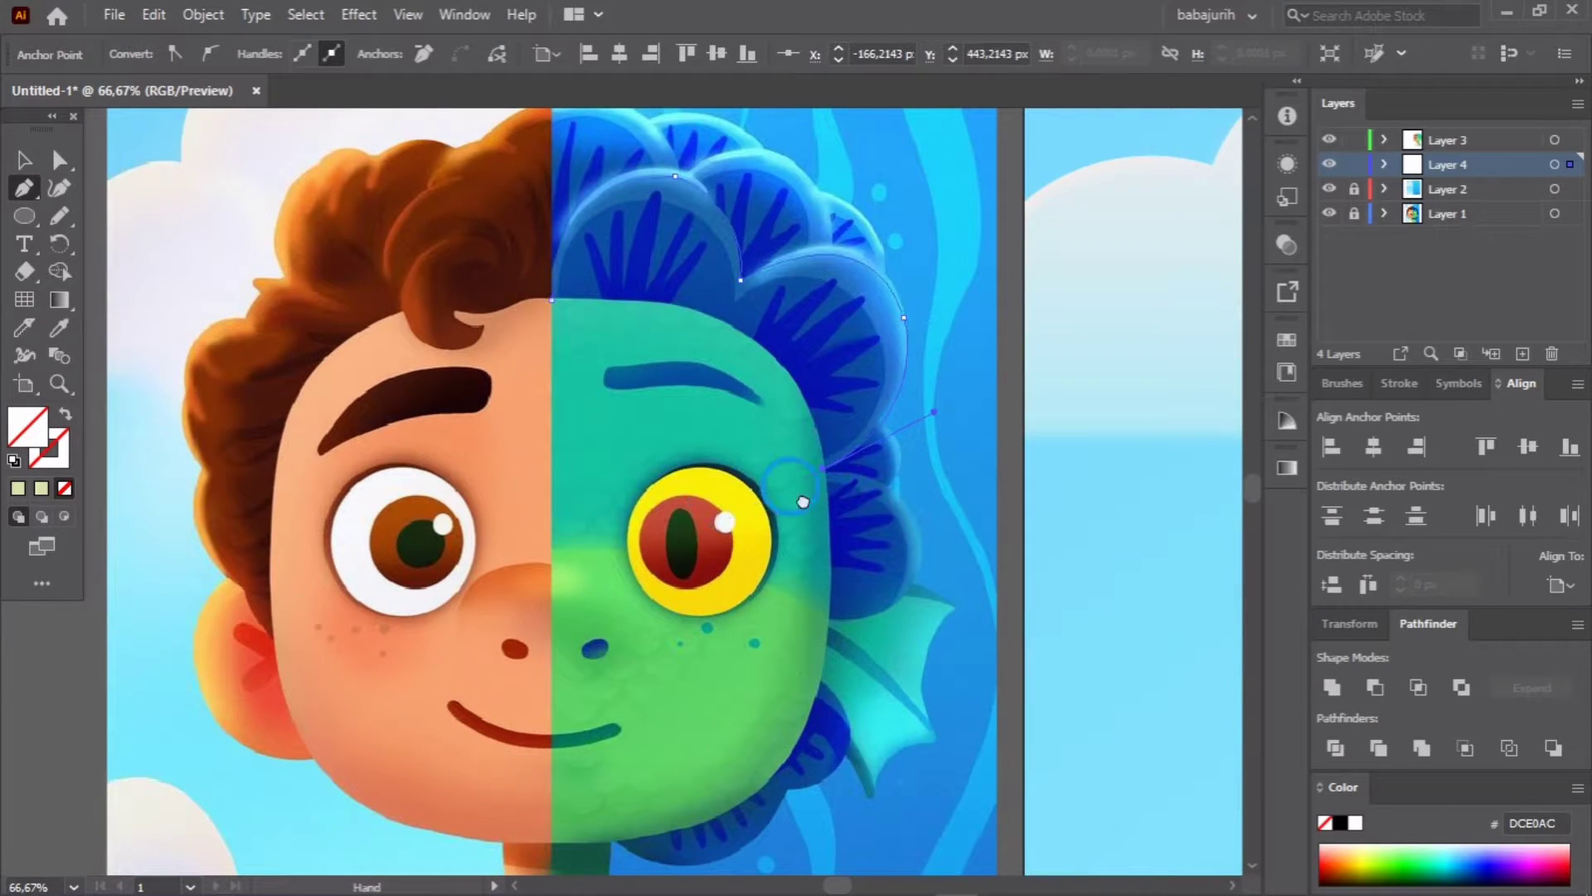
pyautogui.moveTo(802, 502); pyautogui.dragTo(778, 470)
pyautogui.moveTo(606, 323); pyautogui.dragTo(616, 651)
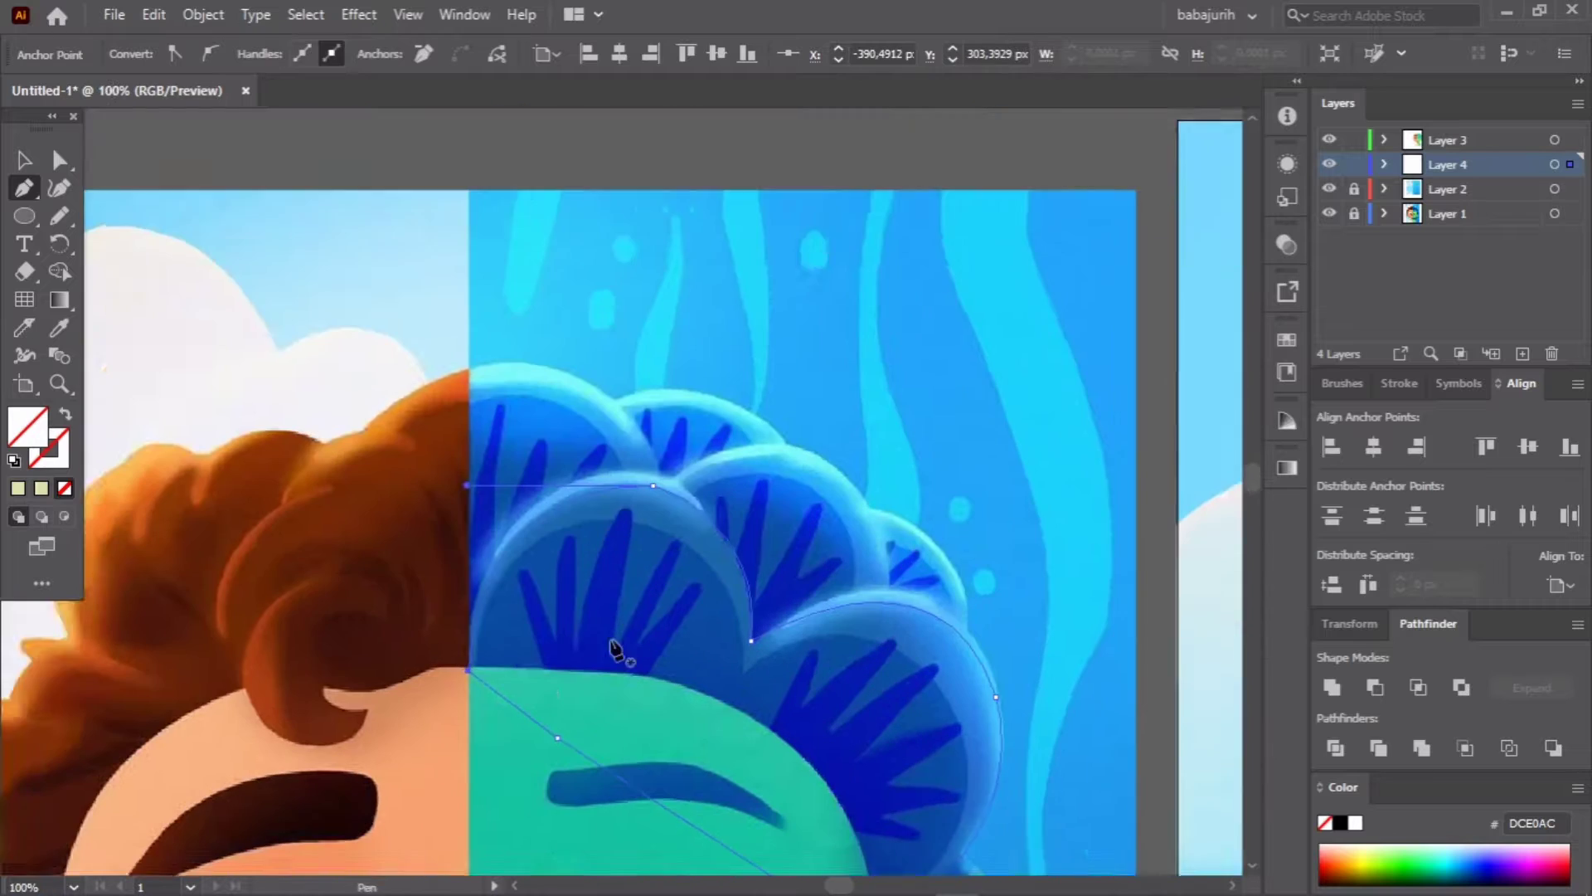
pyautogui.hotkey('ctrl', '+')
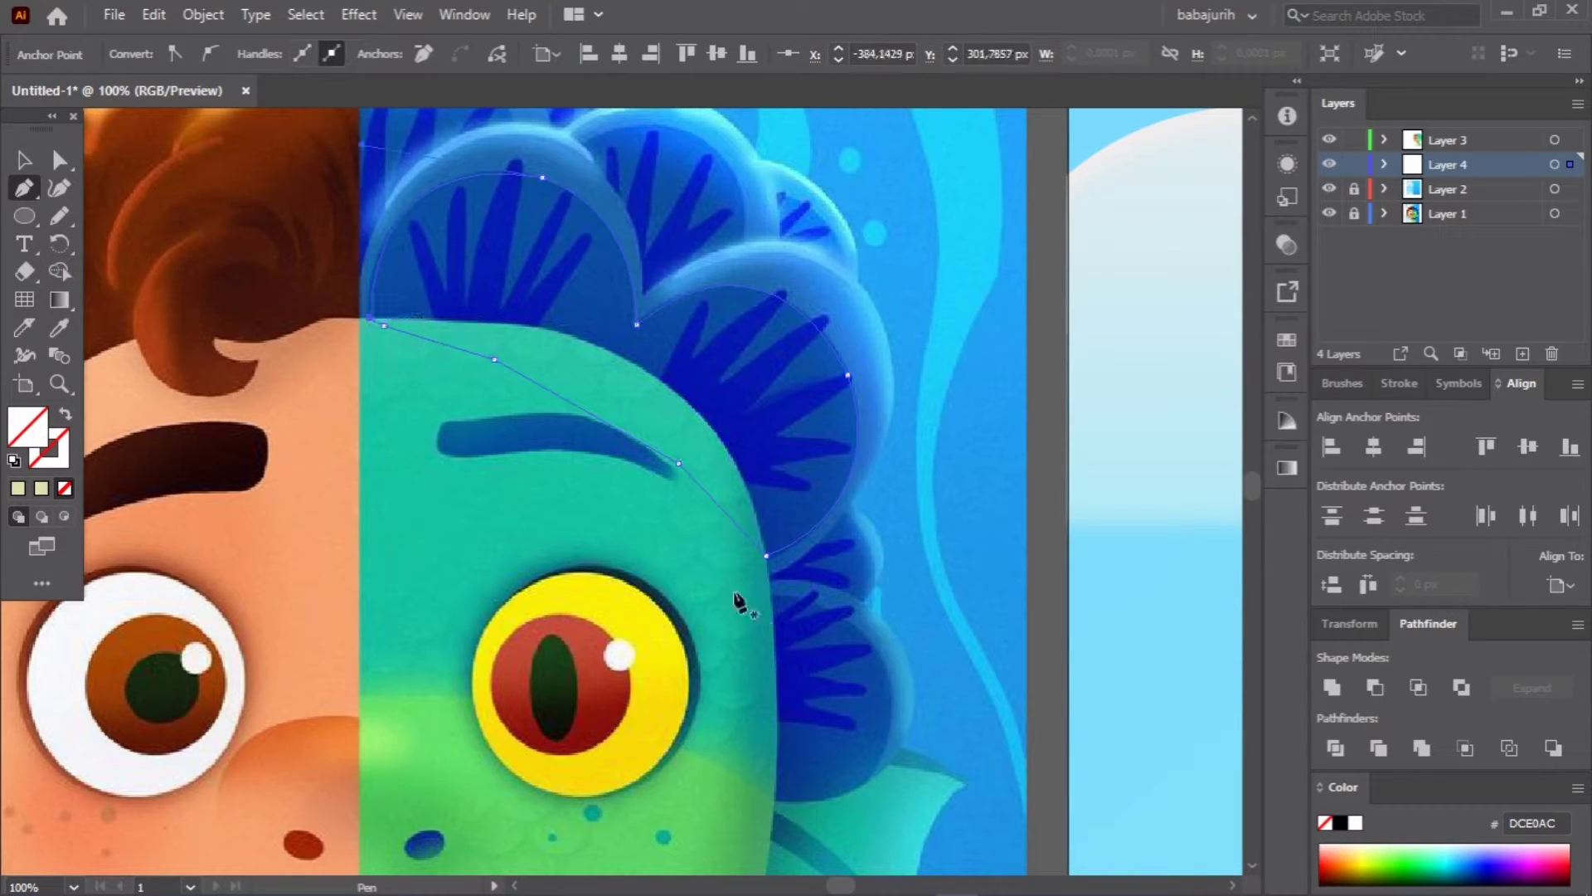
# Step: Trace and close outlines of several blue hair lobes
pyautogui.moveTo(738, 601); pyautogui.dragTo(786, 711)
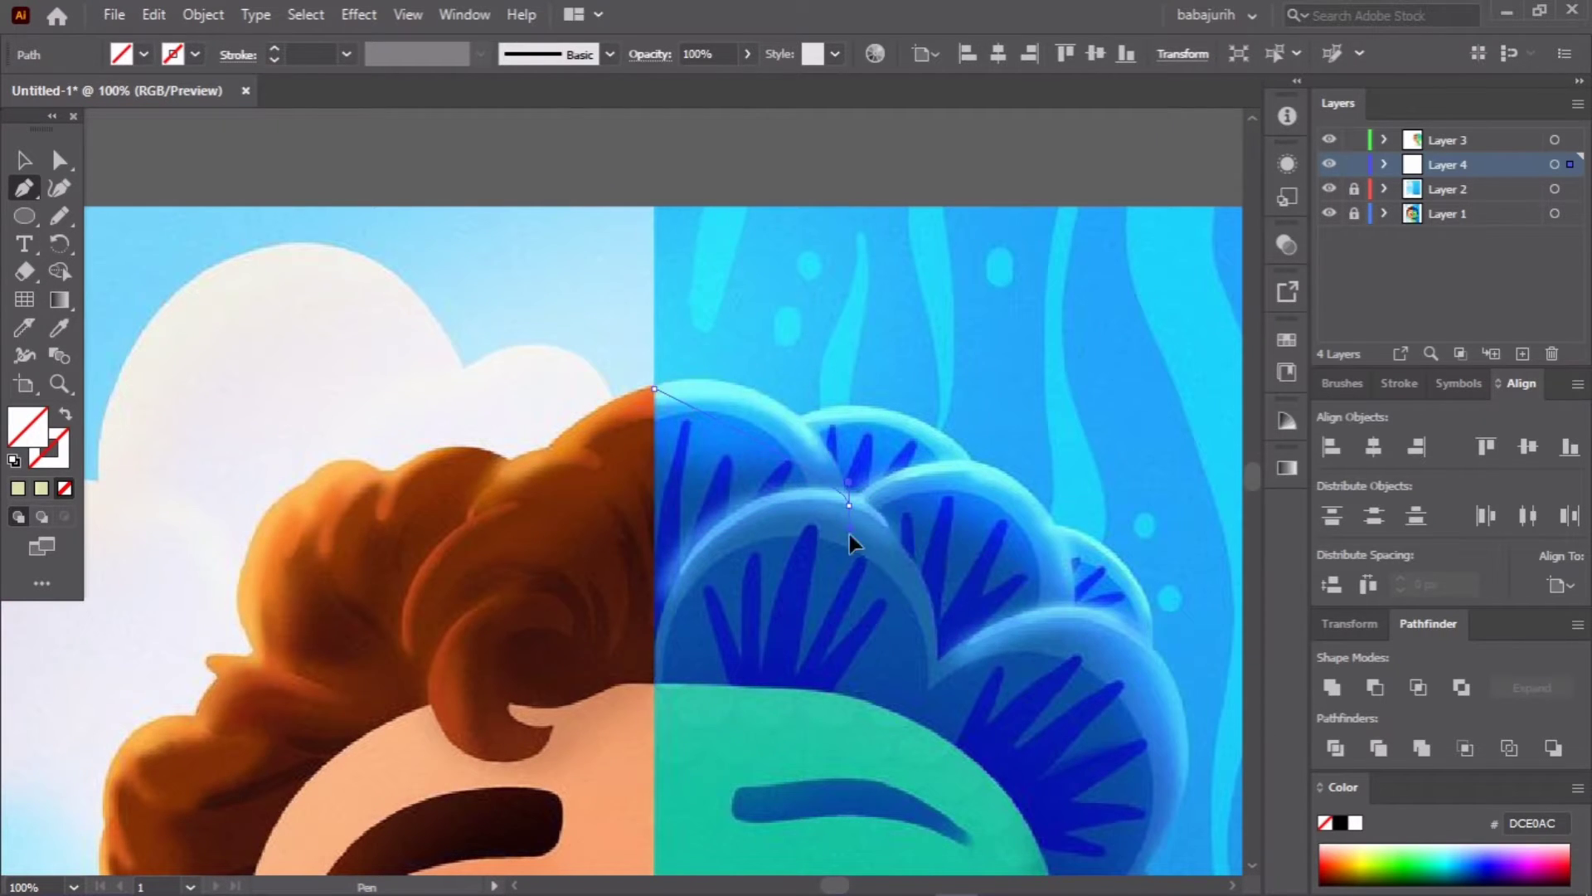
pyautogui.moveTo(848, 505); pyautogui.dragTo(903, 673)
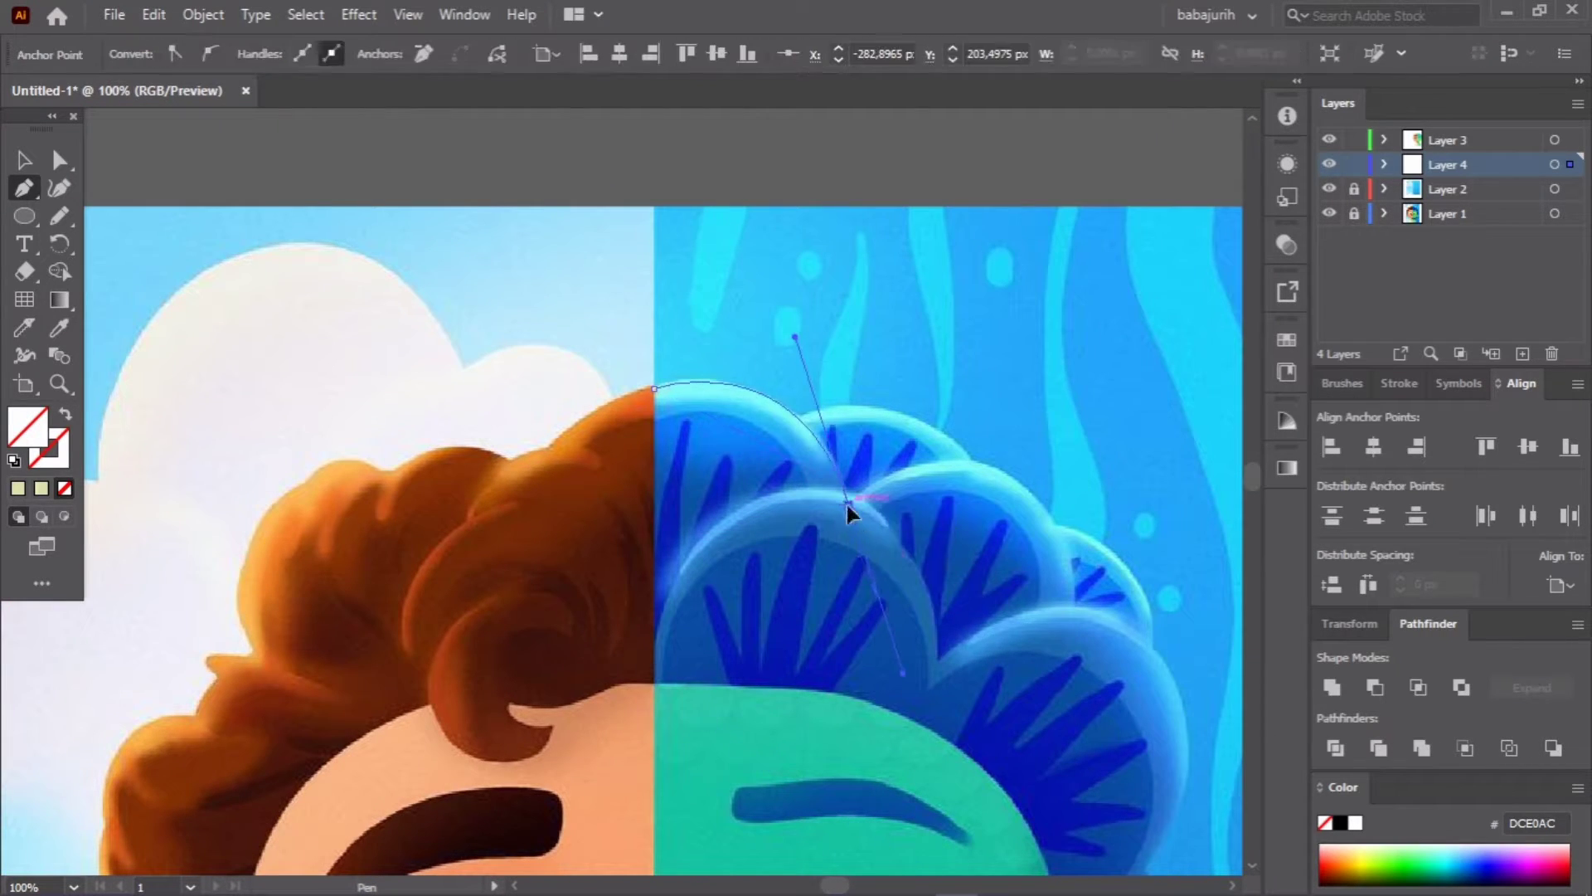
pyautogui.click(655, 392)
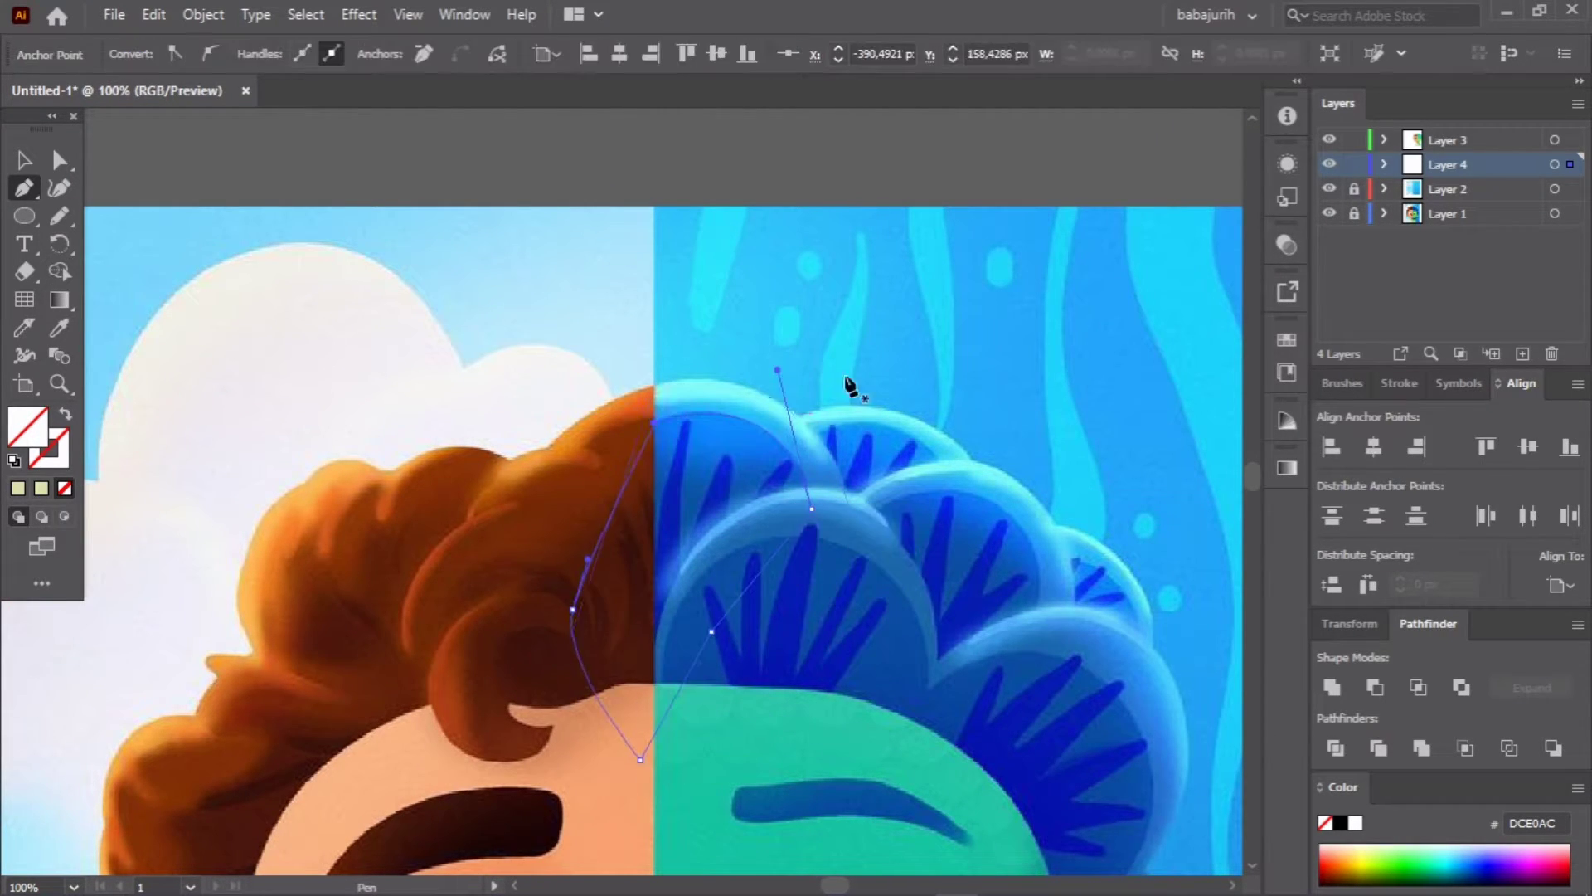
pyautogui.click(811, 415)
pyautogui.click(938, 539)
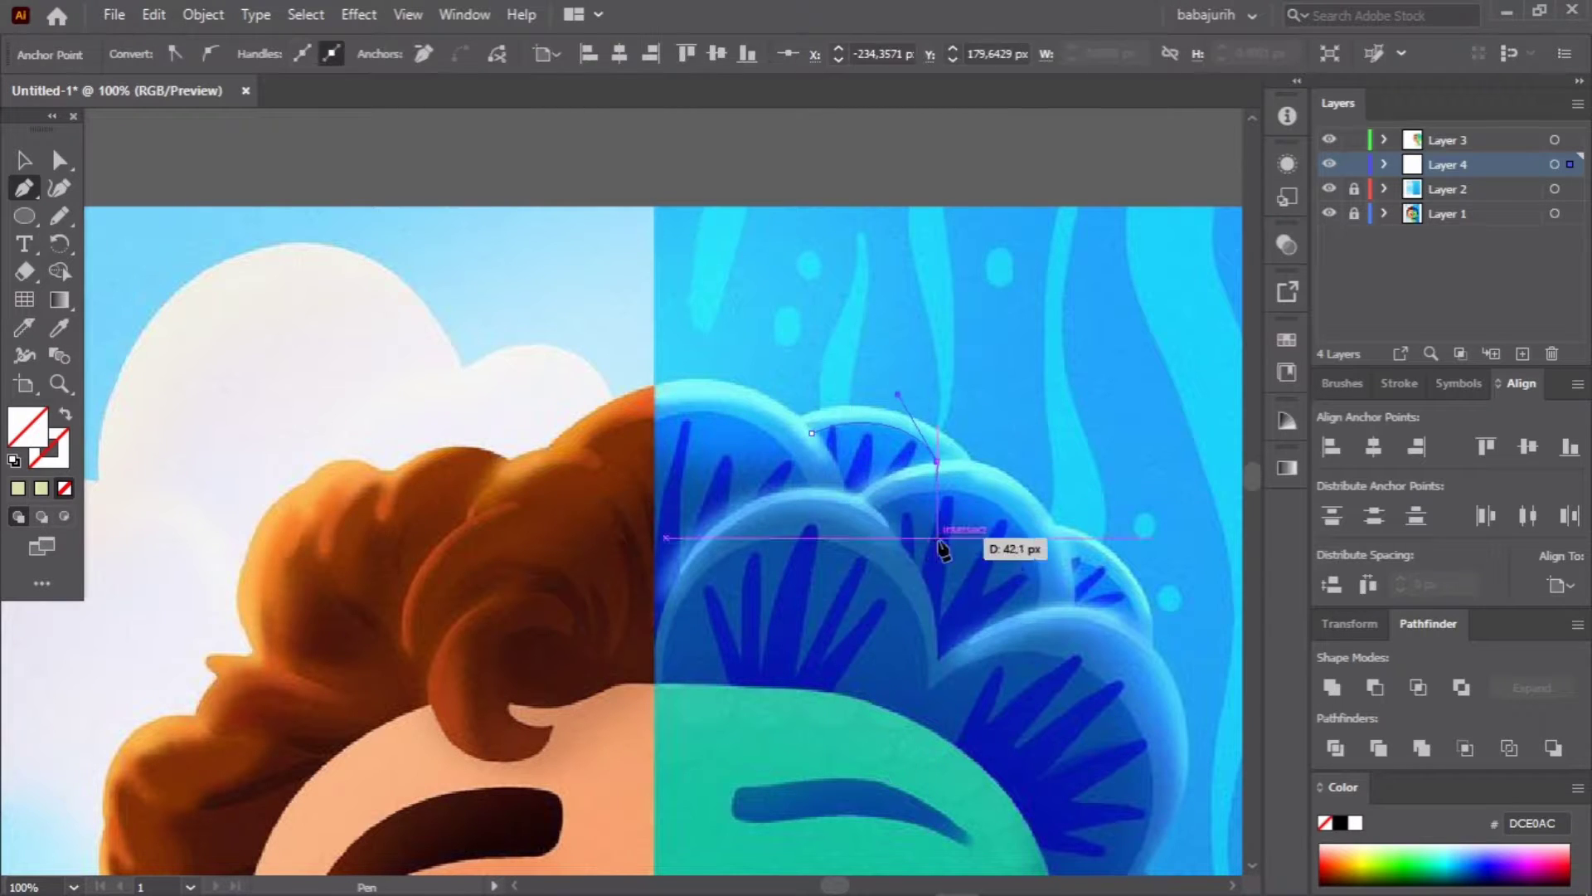
pyautogui.click(848, 503)
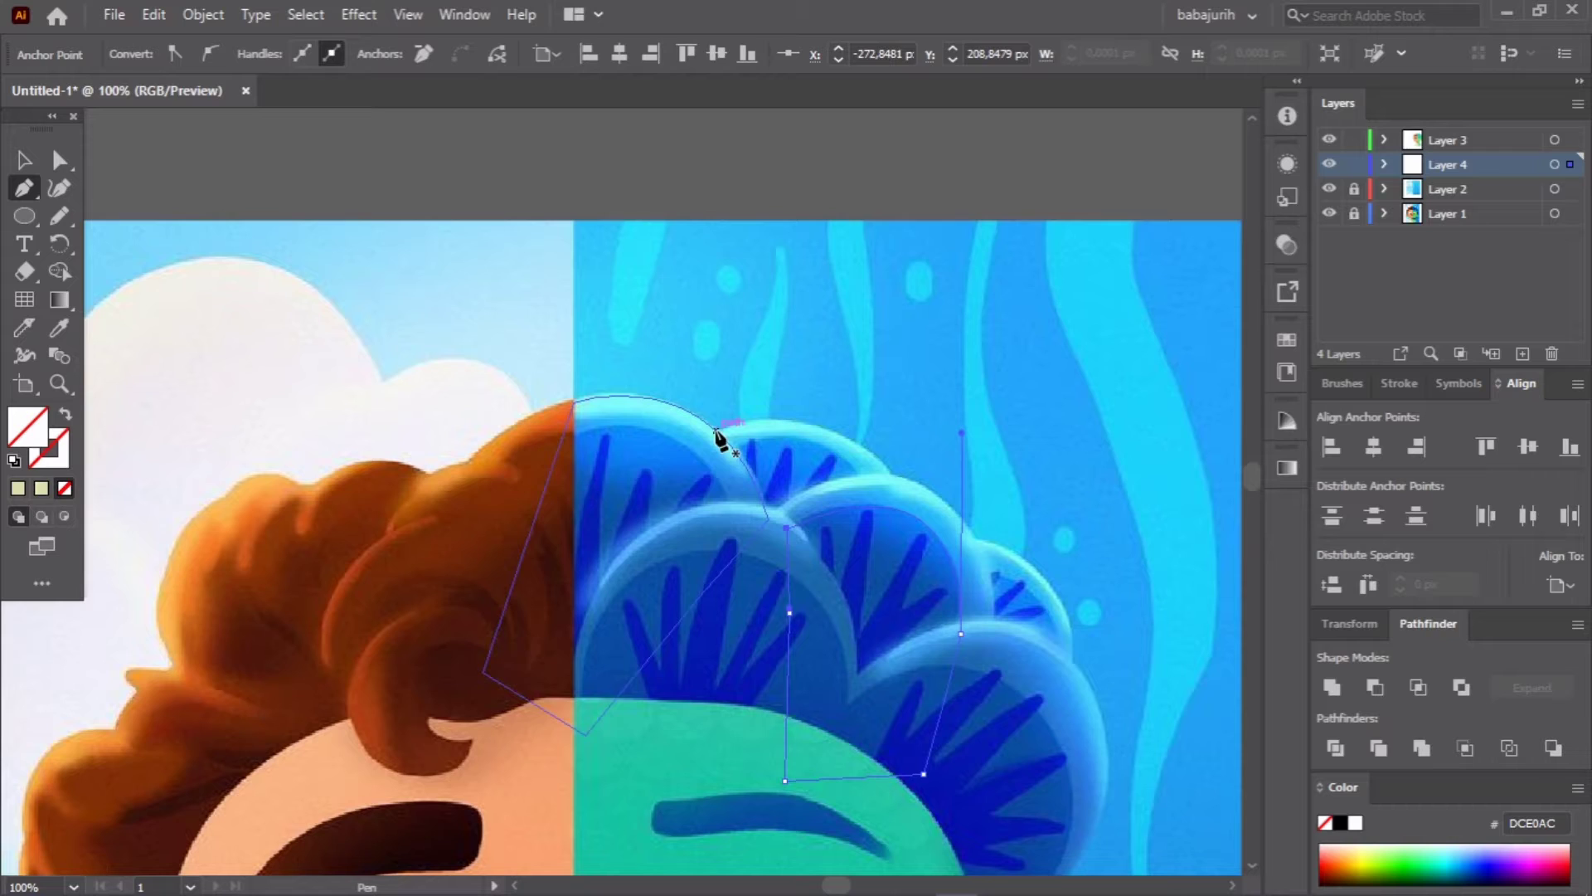
# Step: Trace curved hair-scale edges and the outline along the top of the fin
pyautogui.click(716, 430)
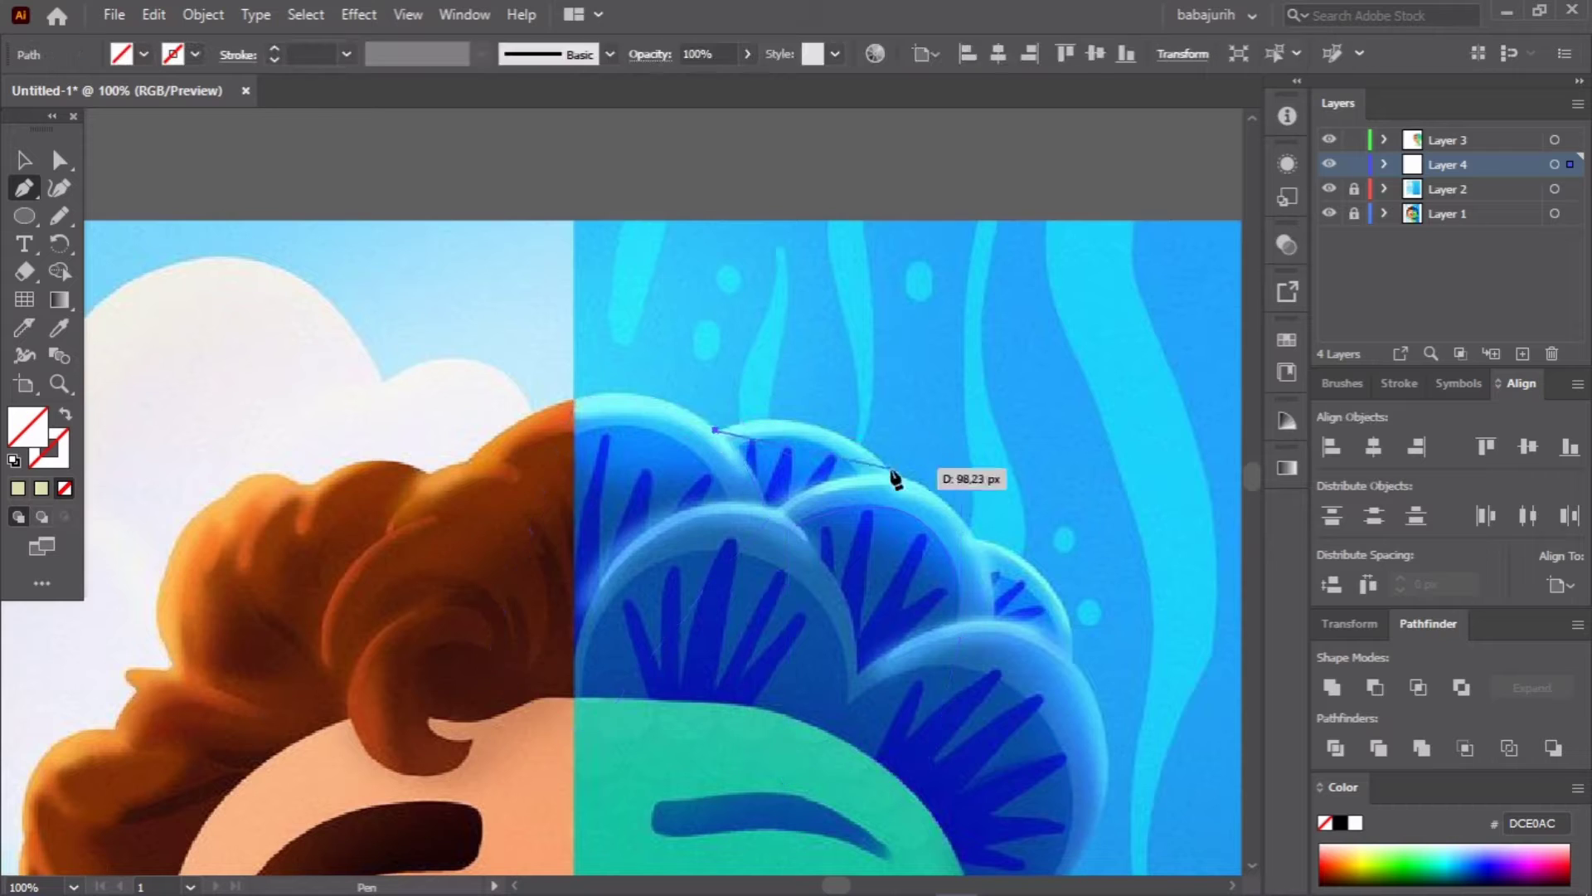
pyautogui.moveTo(894, 477); pyautogui.dragTo(981, 564)
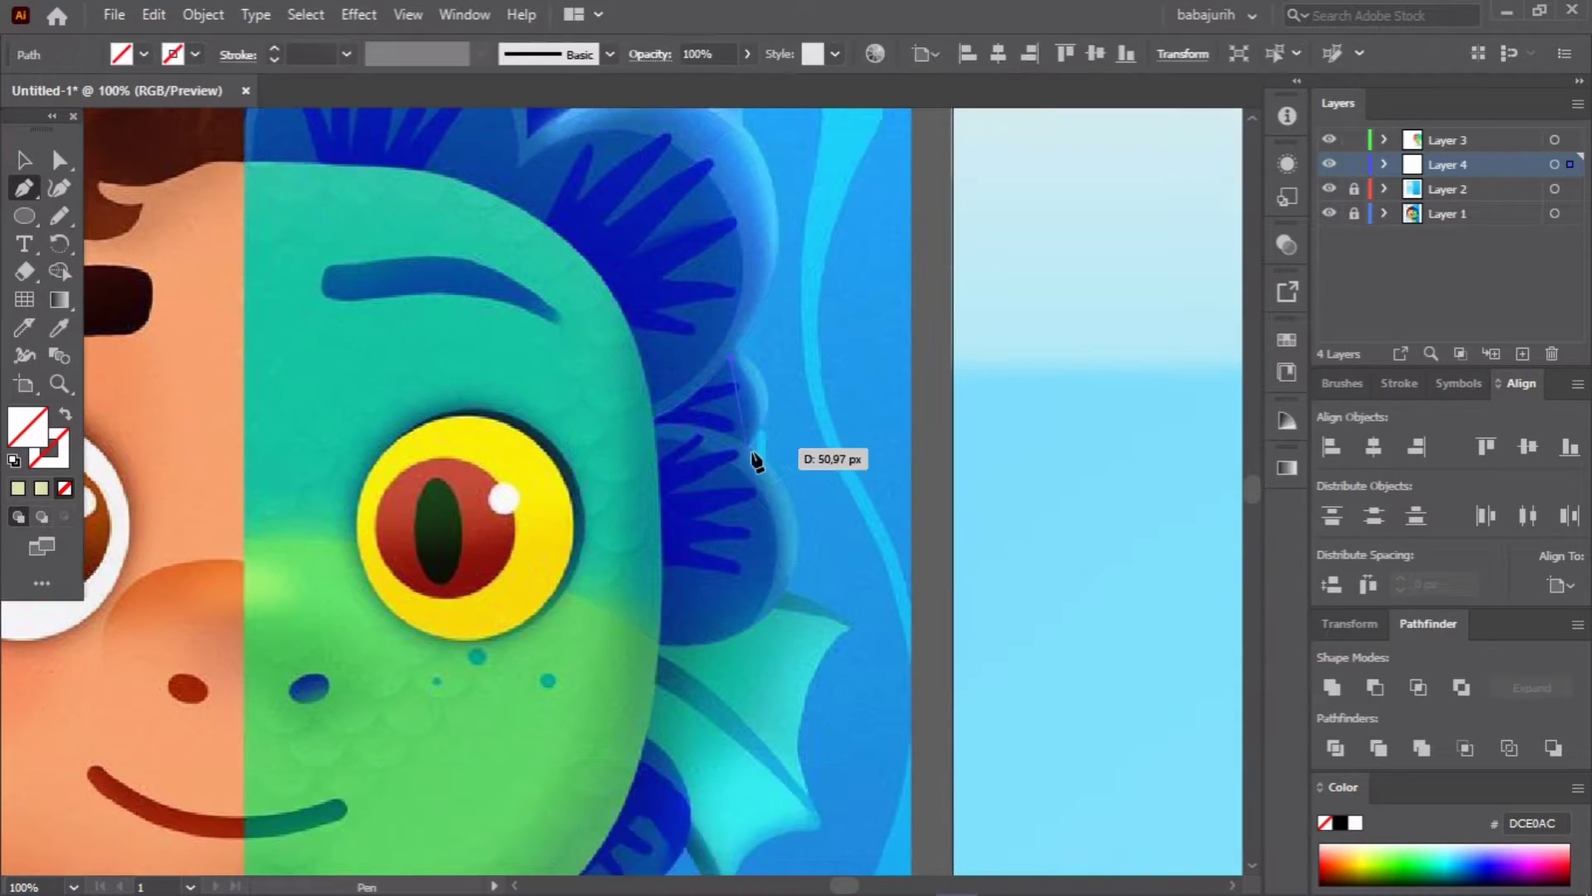
pyautogui.moveTo(743, 458); pyautogui.dragTo(740, 348)
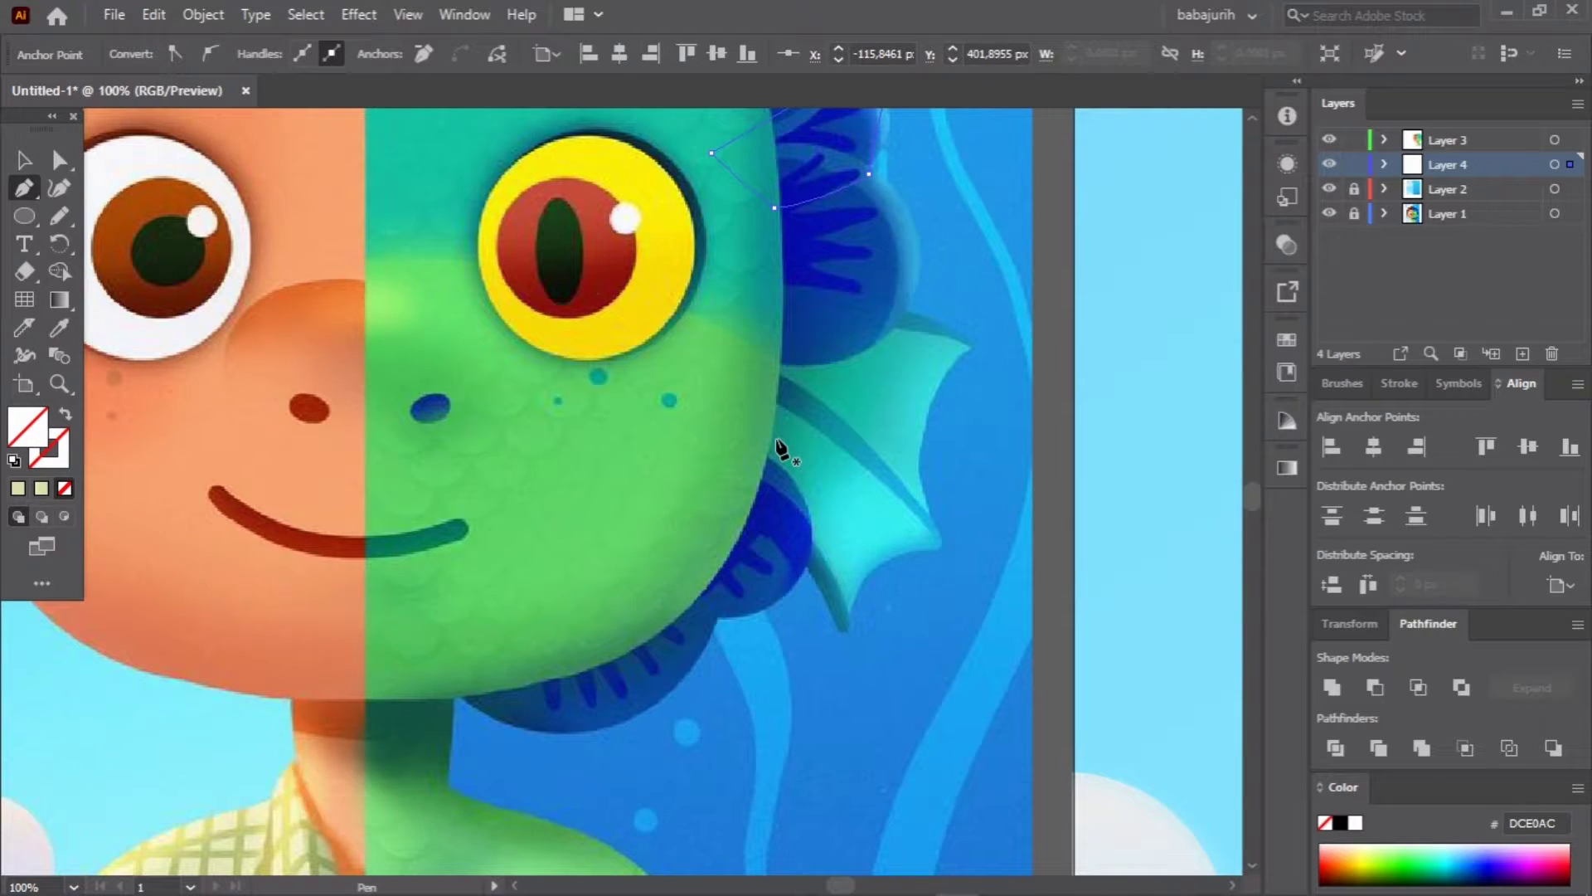
pyautogui.moveTo(765, 455)
pyautogui.mouseDown()
pyautogui.moveTo(726, 623)
pyautogui.moveTo(543, 618)
pyautogui.mouseUp()
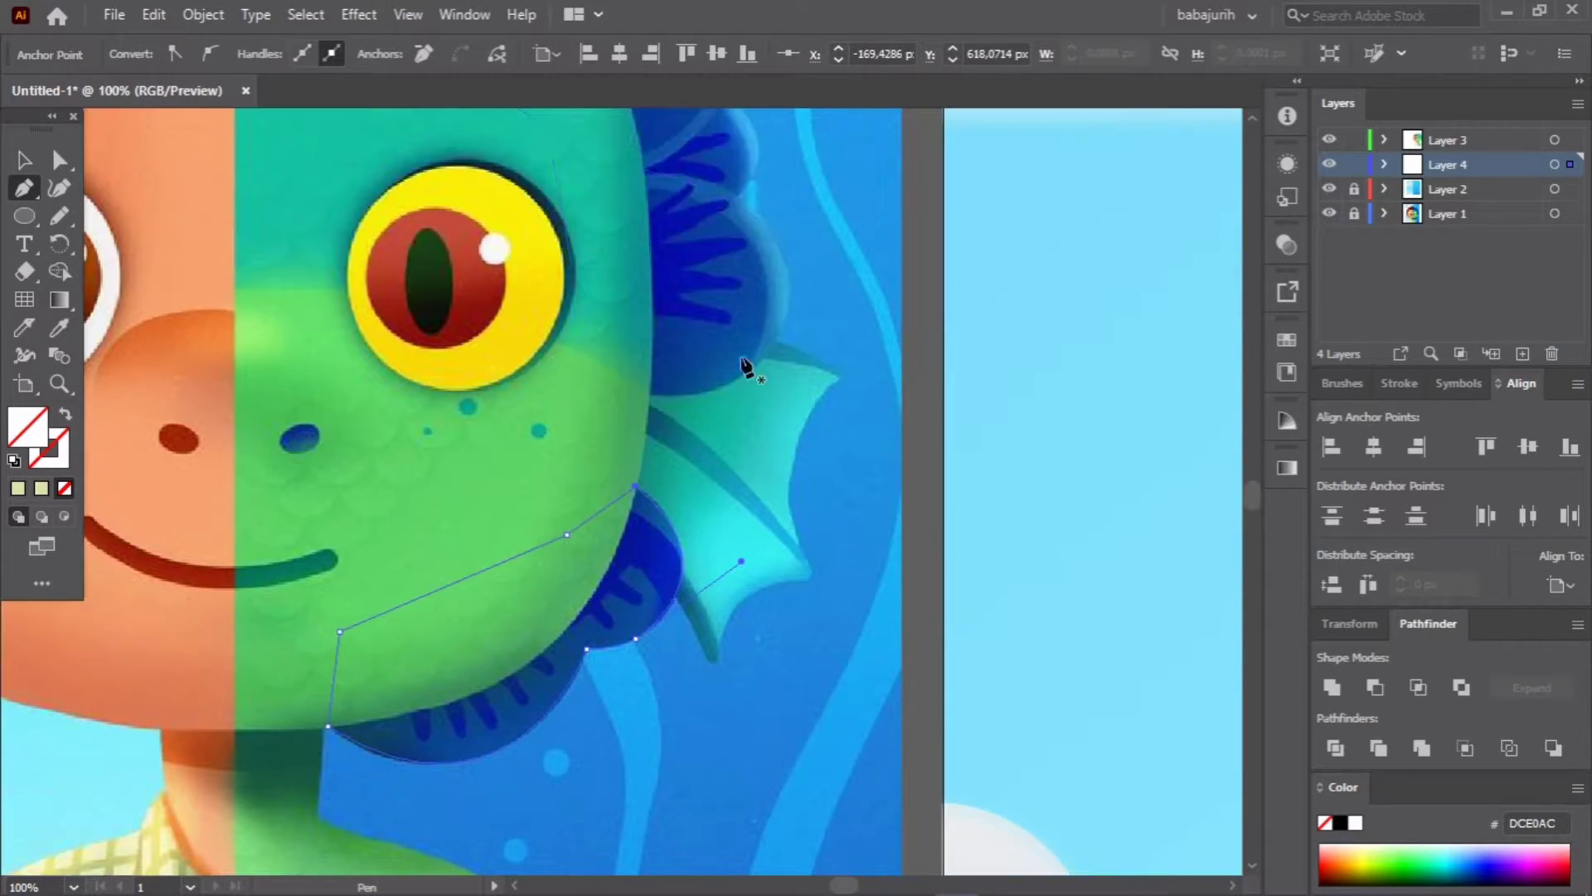
pyautogui.click(844, 376)
pyautogui.moveTo(808, 578); pyautogui.dragTo(802, 601)
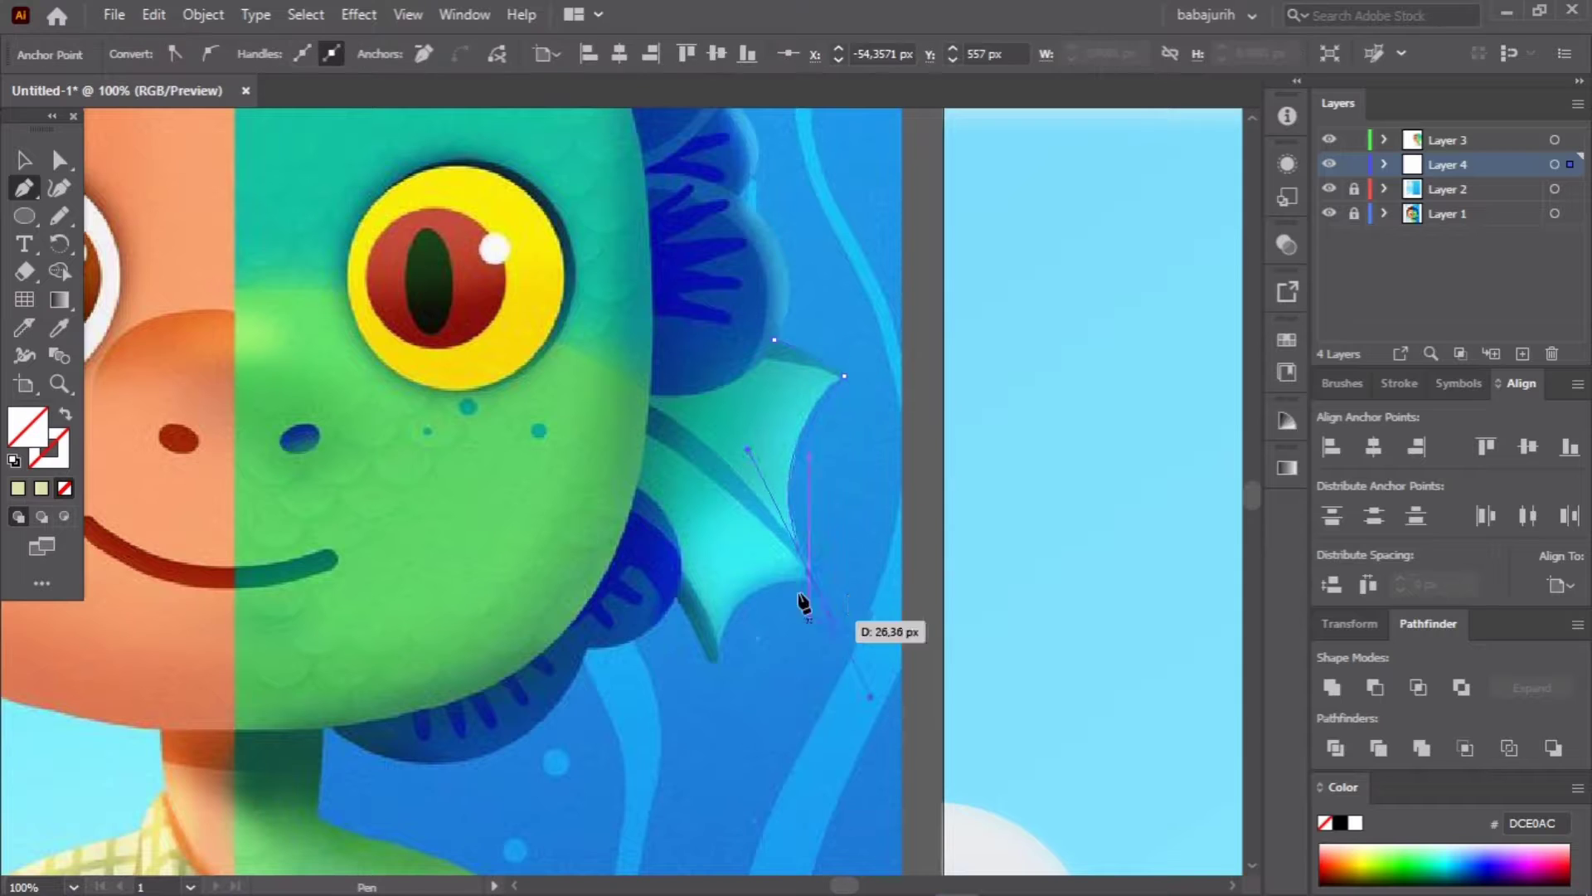
pyautogui.press('a')
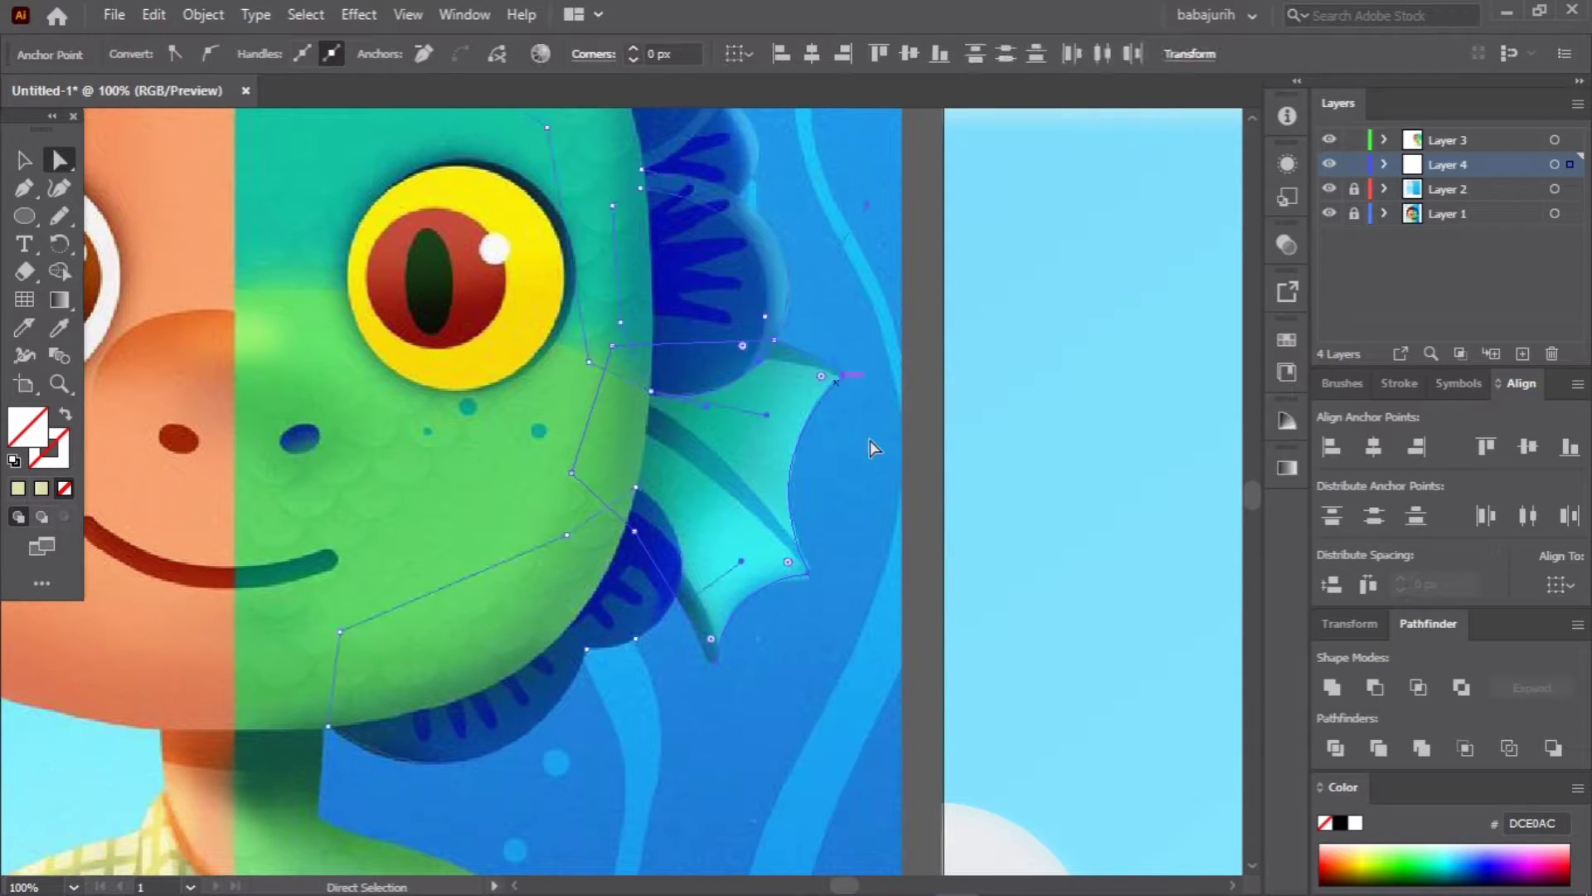
# Step: Trace the fin's inner edge down to its lower tip
pyautogui.click(718, 659)
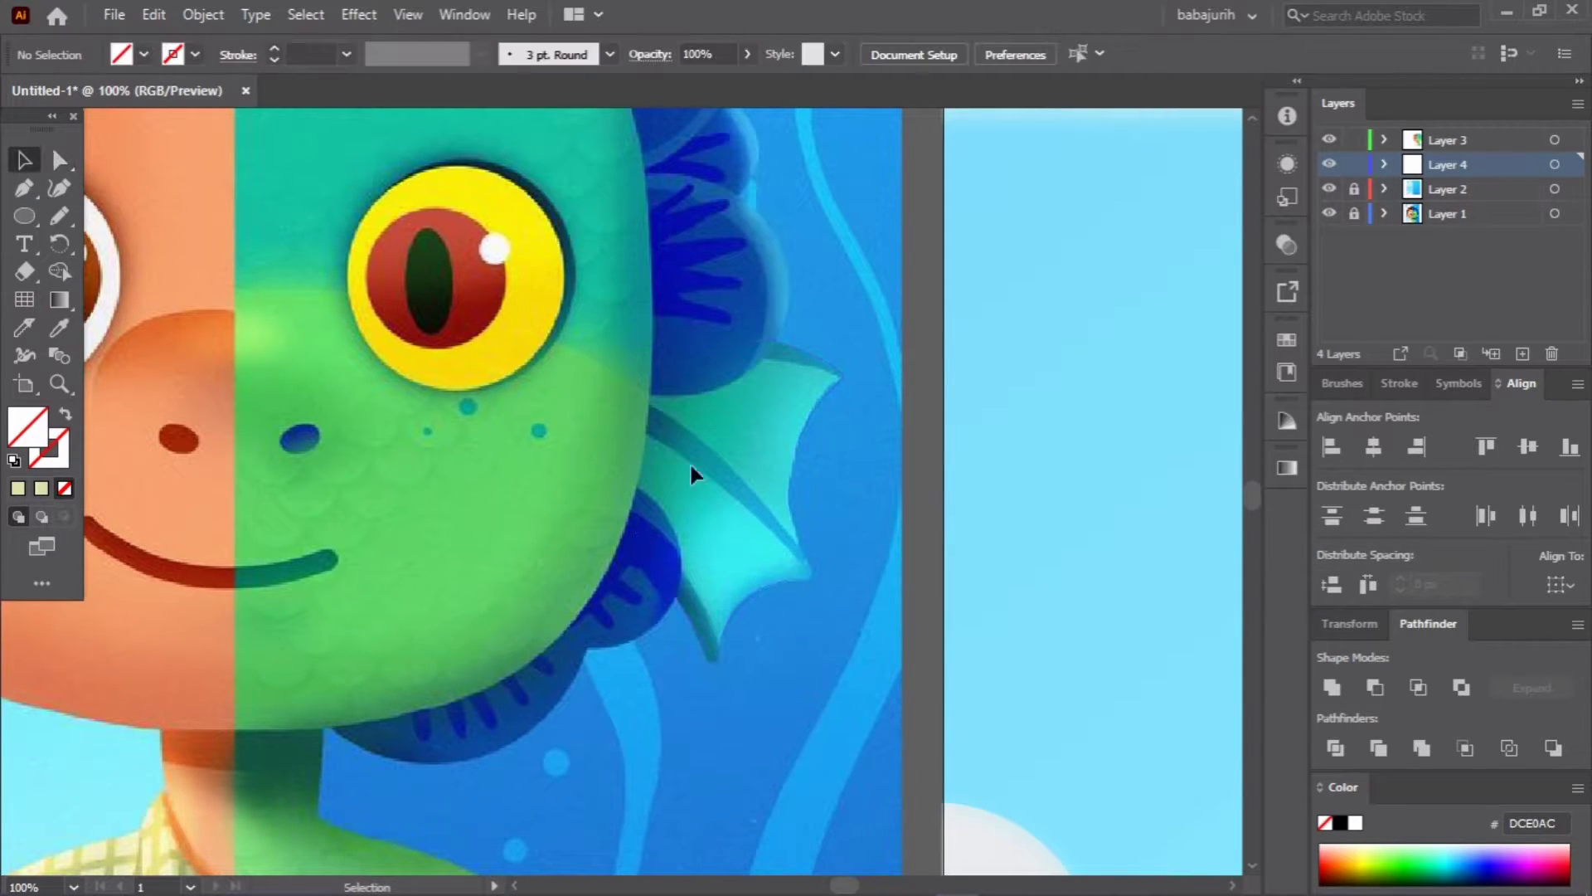
pyautogui.press('p')
pyautogui.click(626, 421)
pyautogui.moveTo(808, 570); pyautogui.dragTo(637, 402)
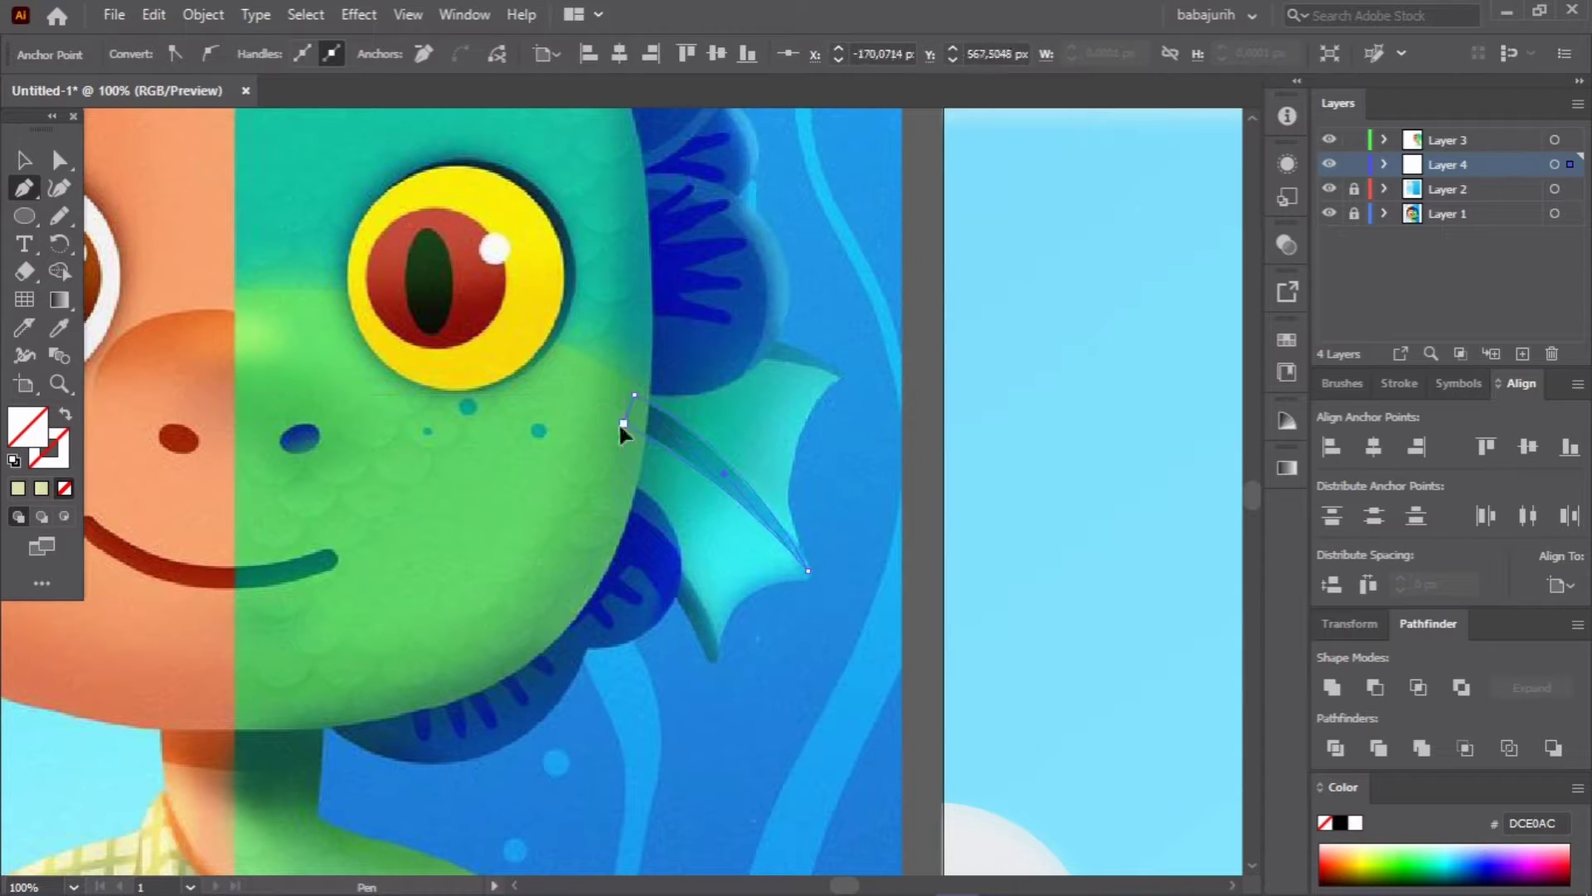
pyautogui.moveTo(714, 660)
pyautogui.mouseDown()
pyautogui.moveTo(604, 508)
pyautogui.moveTo(850, 391)
pyautogui.mouseUp()
pyautogui.press('v')
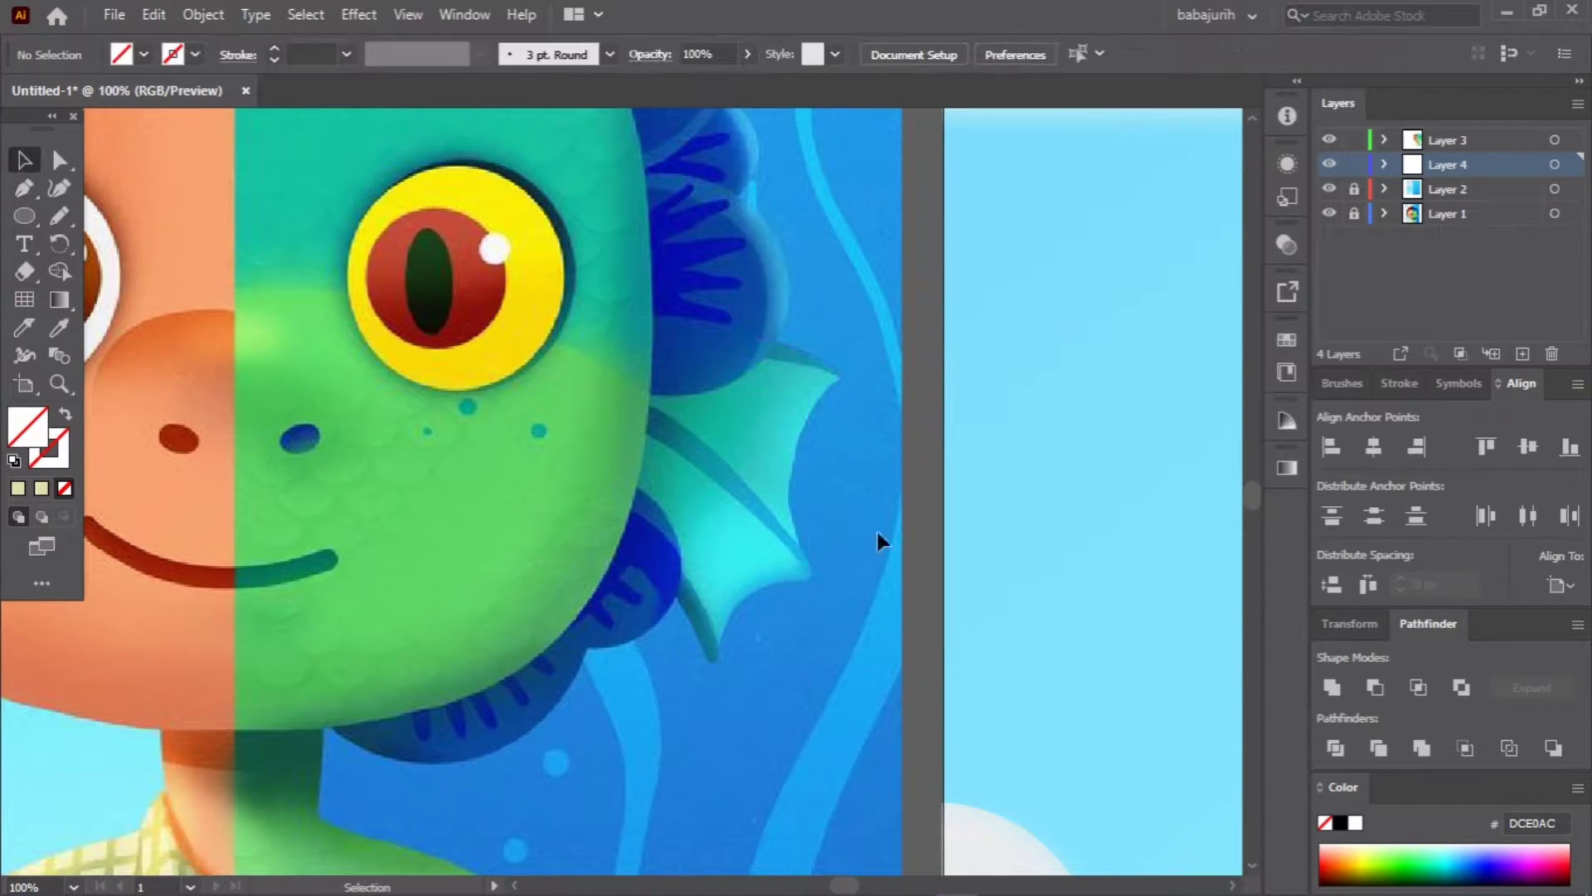
# Step: Select the traced hair outlines and zoom in on the top of the hair
pyautogui.hotkey('ctrl', '-')
pyautogui.click(524, 152)
pyautogui.hotkey('ctrl', '+')
pyautogui.hotkey('ctrl', '+')
pyautogui.hotkey('ctrl', '+')
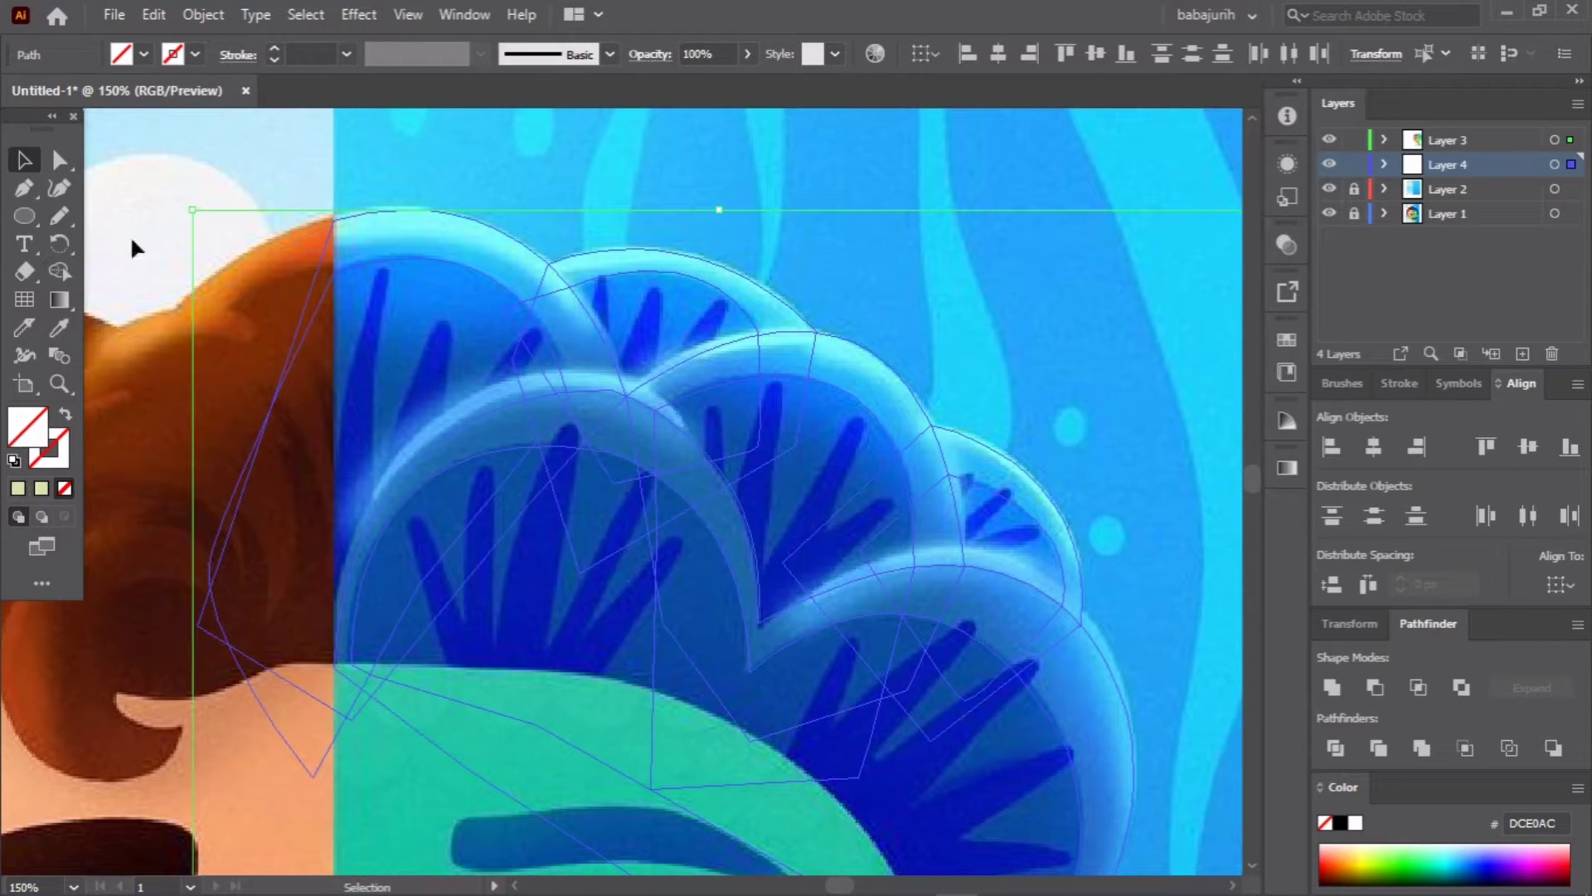
# Step: Draw a vertical dividing line down the centre of the traced outlines
pyautogui.click(24, 216)
pyautogui.click(334, 165)
pyautogui.click(736, 522)
pyautogui.scroll(-5, 630, 497)
pyautogui.scroll(4, 631, 498)
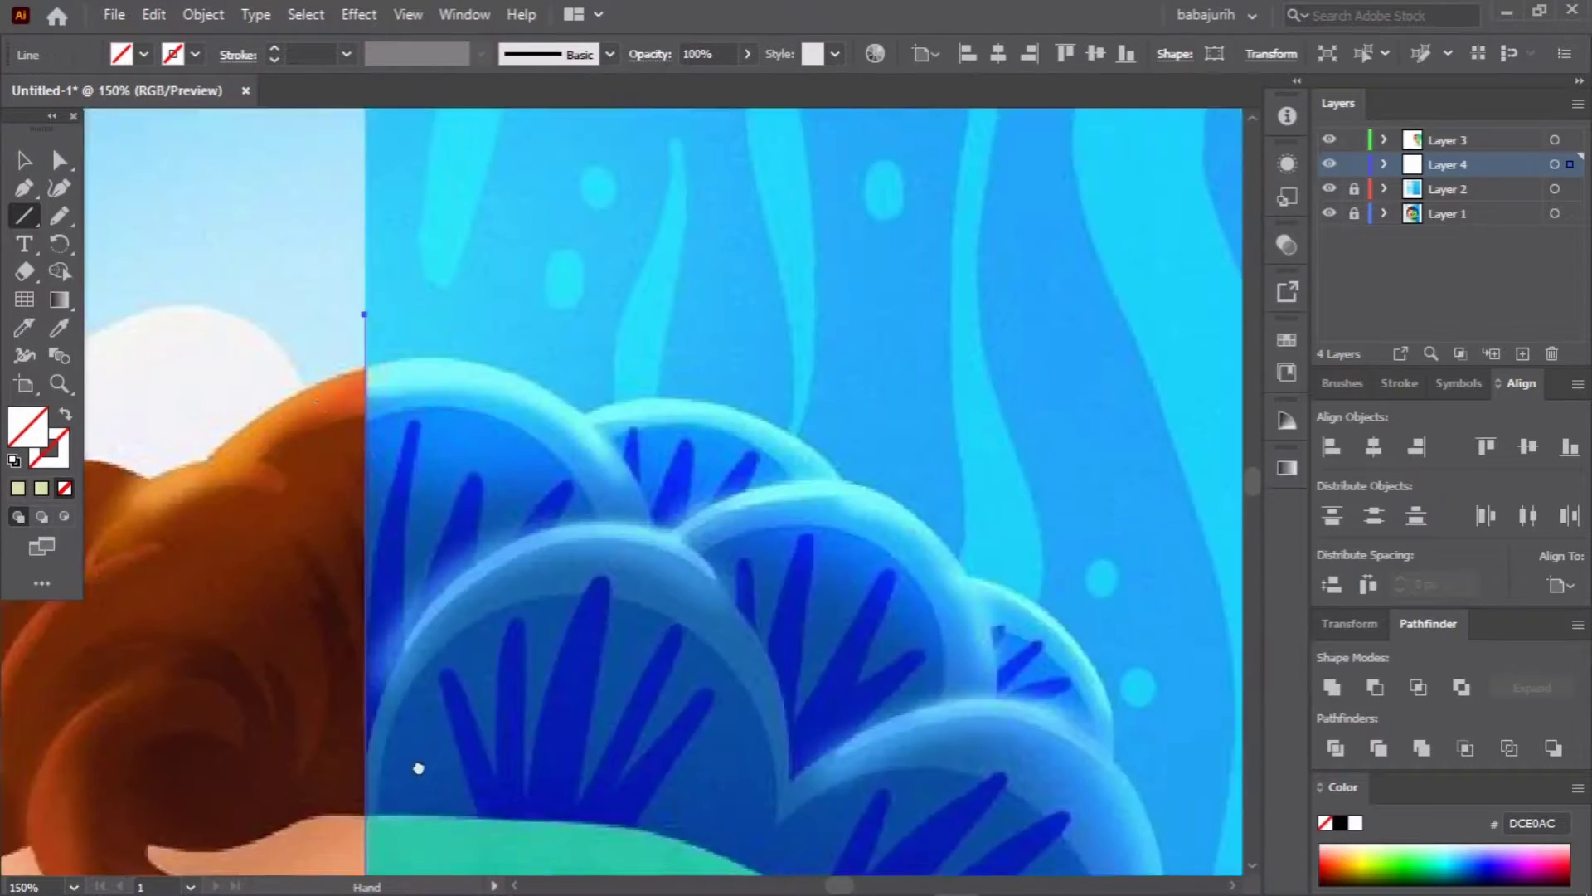
pyautogui.press('v')
pyautogui.hotkey('ctrl', '-')
pyautogui.hotkey('ctrl', '-')
pyautogui.hotkey('ctrl', '+')
pyautogui.hotkey('ctrl', '-')
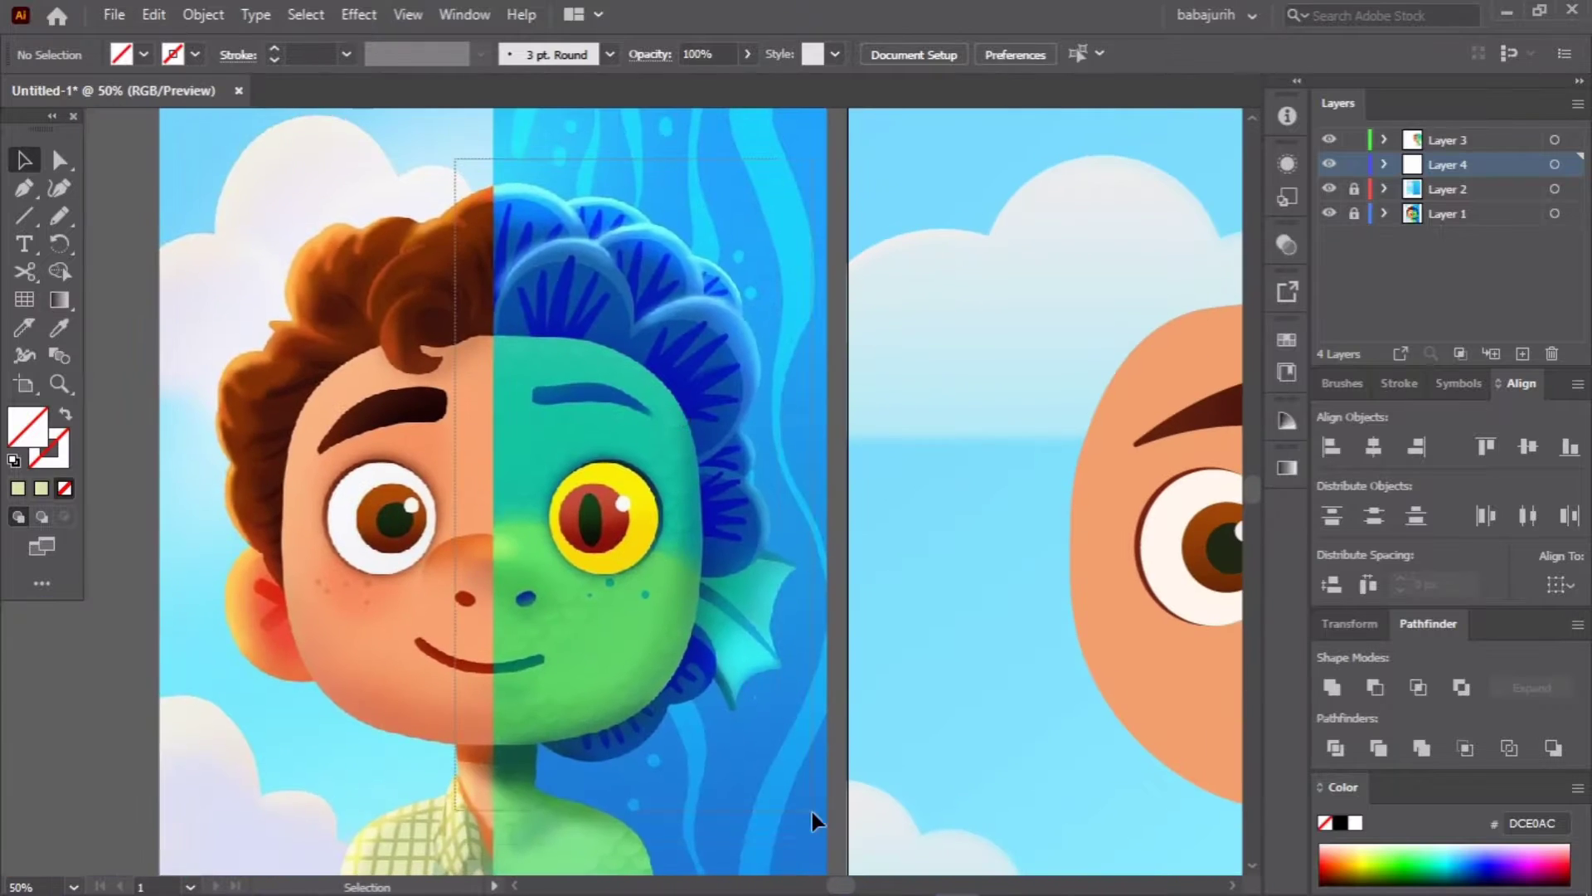
# Step: Select all outlines and Shape Builder-merge the top, second and lower arc bands and wedges
pyautogui.hotkey('ctrl', 'a')
pyautogui.hotkey('ctrl', '+')
pyautogui.hotkey('ctrl', '+')
pyautogui.hotkey('shift', 'm')
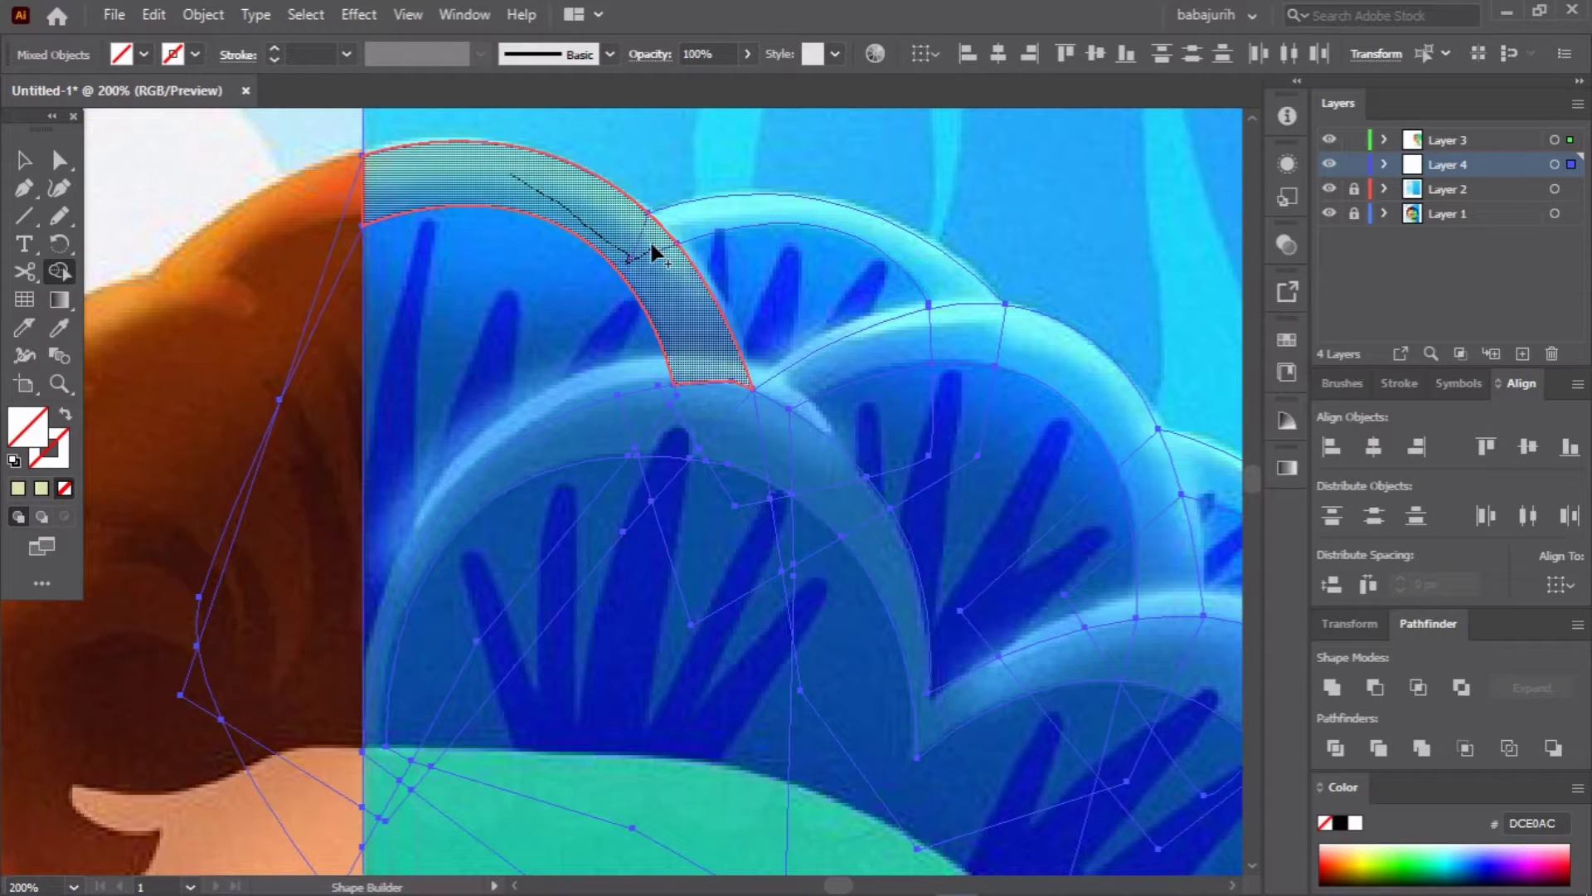
pyautogui.moveTo(654, 253); pyautogui.dragTo(655, 257)
pyautogui.moveTo(485, 489); pyautogui.dragTo(650, 437)
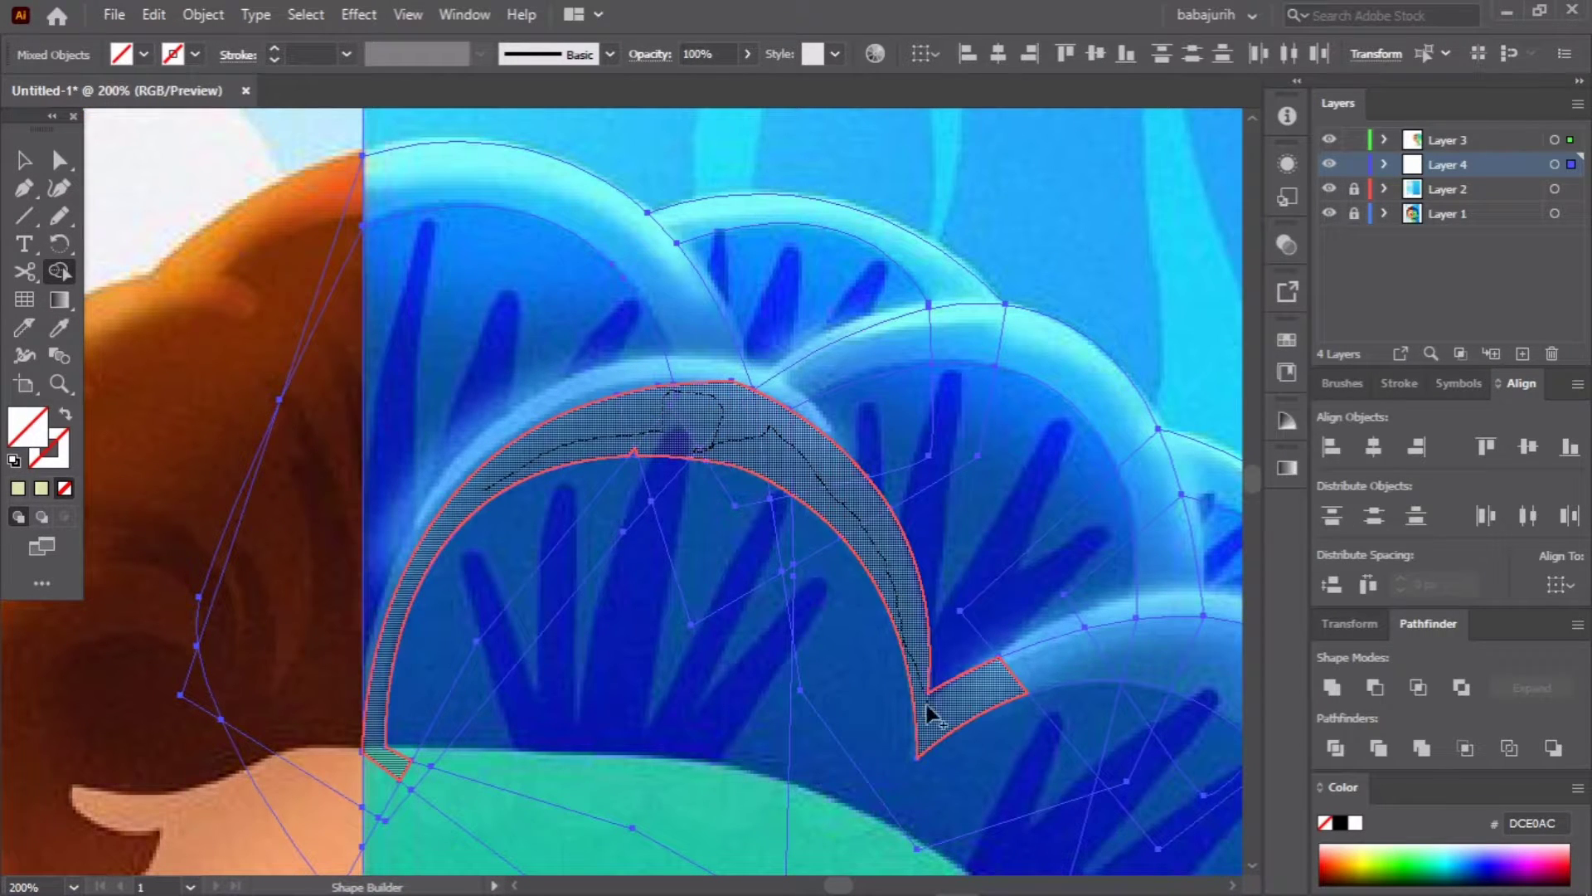
pyautogui.moveTo(929, 713); pyautogui.dragTo(1183, 657)
pyautogui.moveTo(866, 415); pyautogui.dragTo(1103, 595)
pyautogui.moveTo(821, 249); pyautogui.dragTo(700, 345)
# Step: Merge the lower arc and wedge regions, including the arc above the fin
pyautogui.moveTo(860, 462)
pyautogui.mouseDown()
pyautogui.moveTo(663, 456)
pyautogui.moveTo(648, 212)
pyautogui.mouseUp()
pyautogui.moveTo(825, 315); pyautogui.dragTo(862, 551)
pyautogui.moveTo(751, 676)
pyautogui.mouseDown()
pyautogui.moveTo(701, 266)
pyautogui.moveTo(662, 441)
pyautogui.mouseUp()
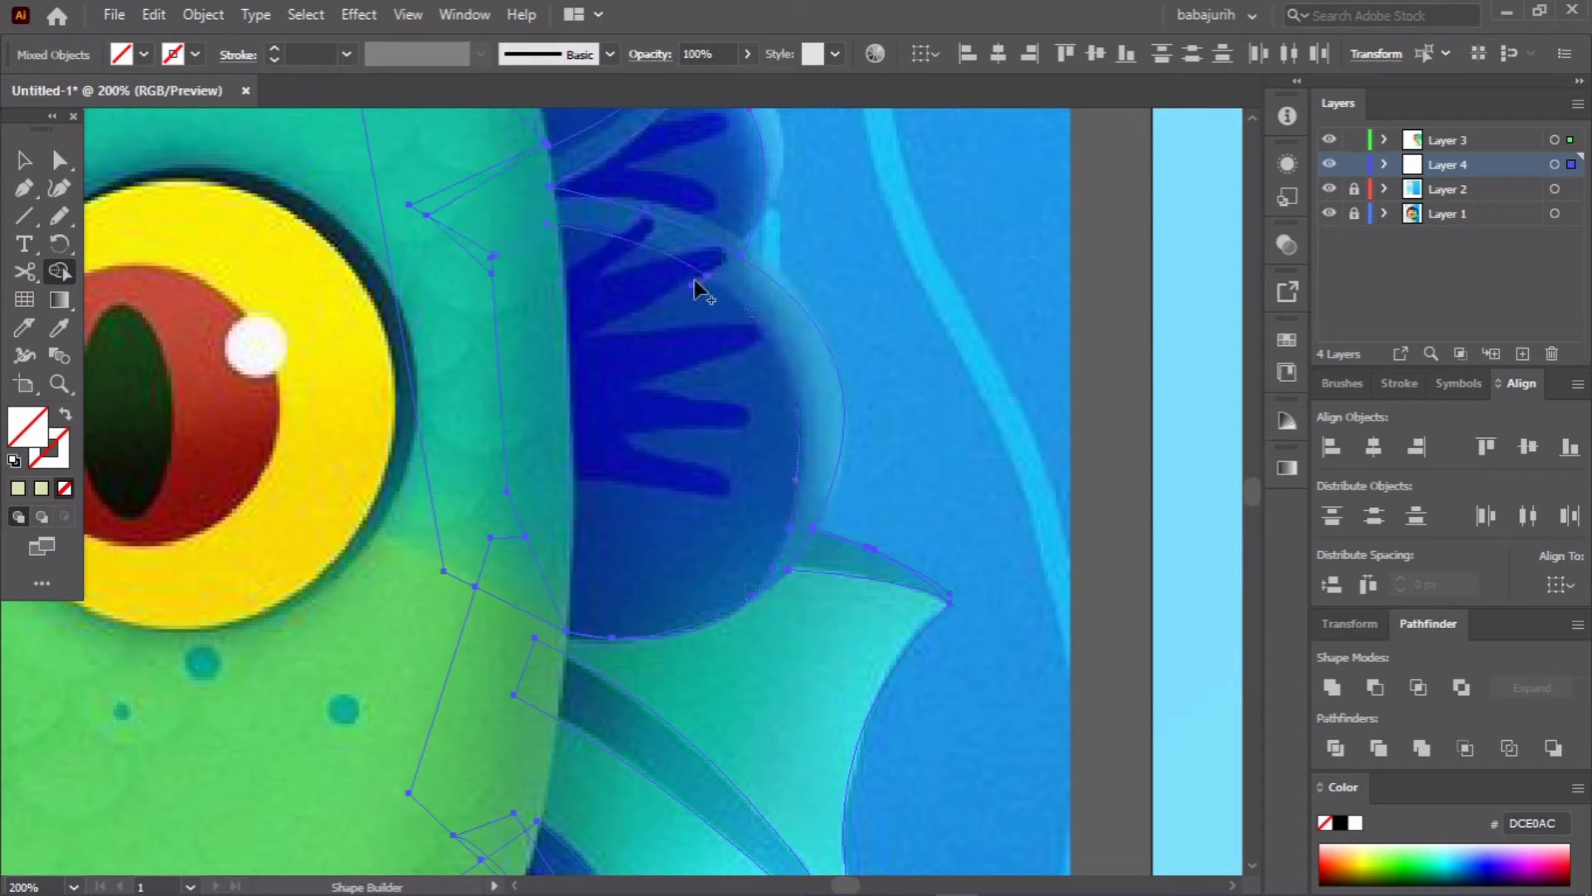
pyautogui.scroll(-10, 686, 402)
pyautogui.moveTo(489, 390)
pyautogui.mouseDown()
pyautogui.moveTo(584, 489)
pyautogui.moveTo(526, 433)
pyautogui.mouseUp()
pyautogui.scroll(10, 675, 594)
pyautogui.press('v')
pyautogui.scroll(3, 484, 378)
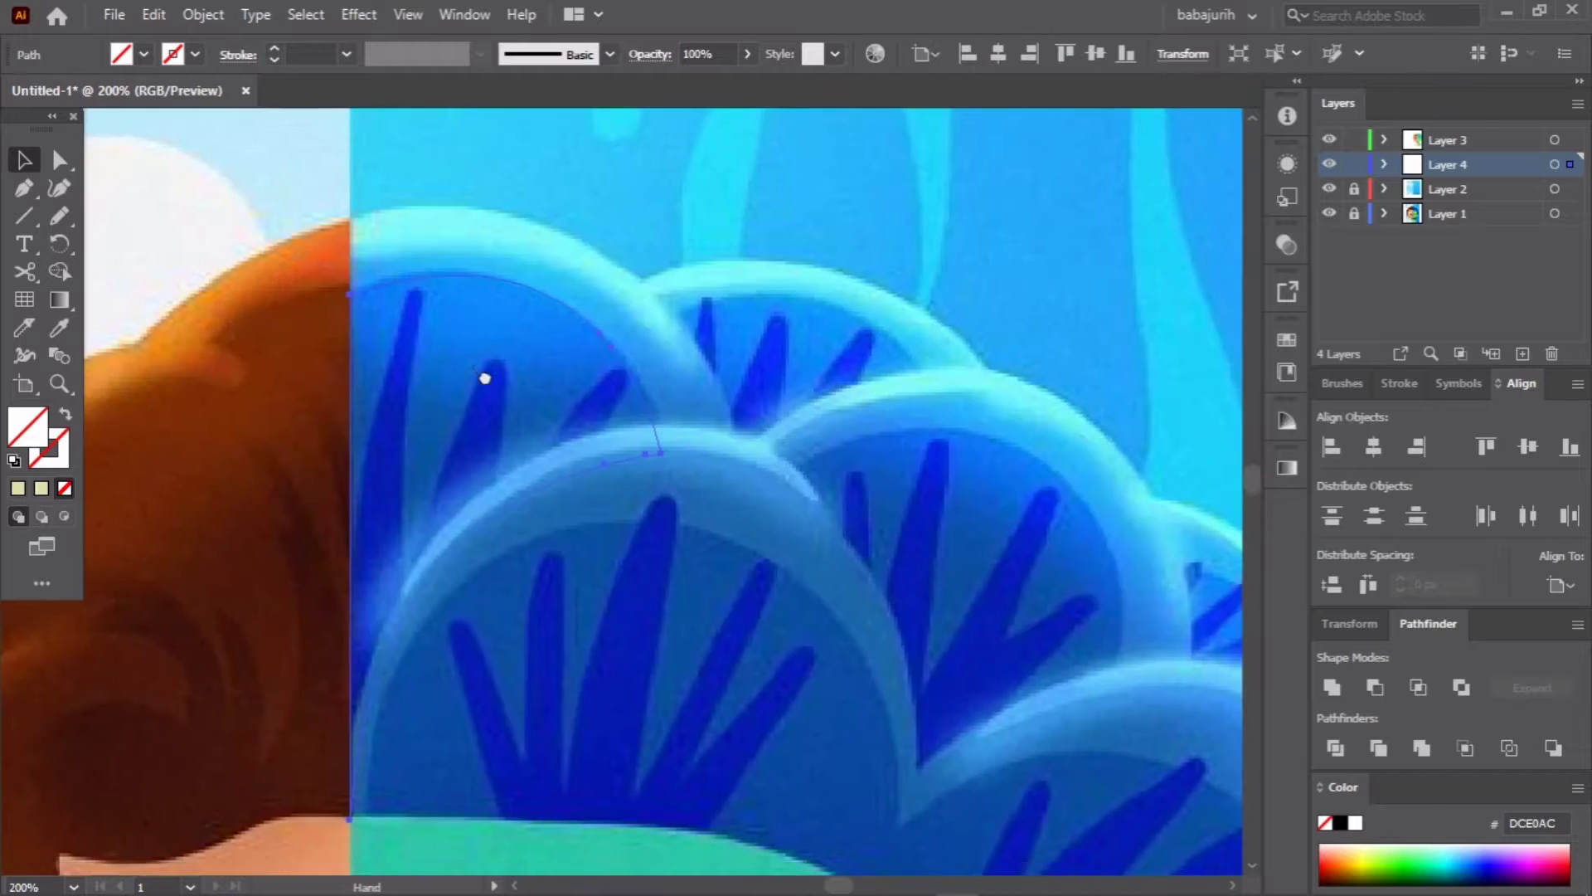
pyautogui.hotkey('ctrl', '-')
pyautogui.hotkey('ctrl', '-')
pyautogui.hotkey('ctrl', '-')
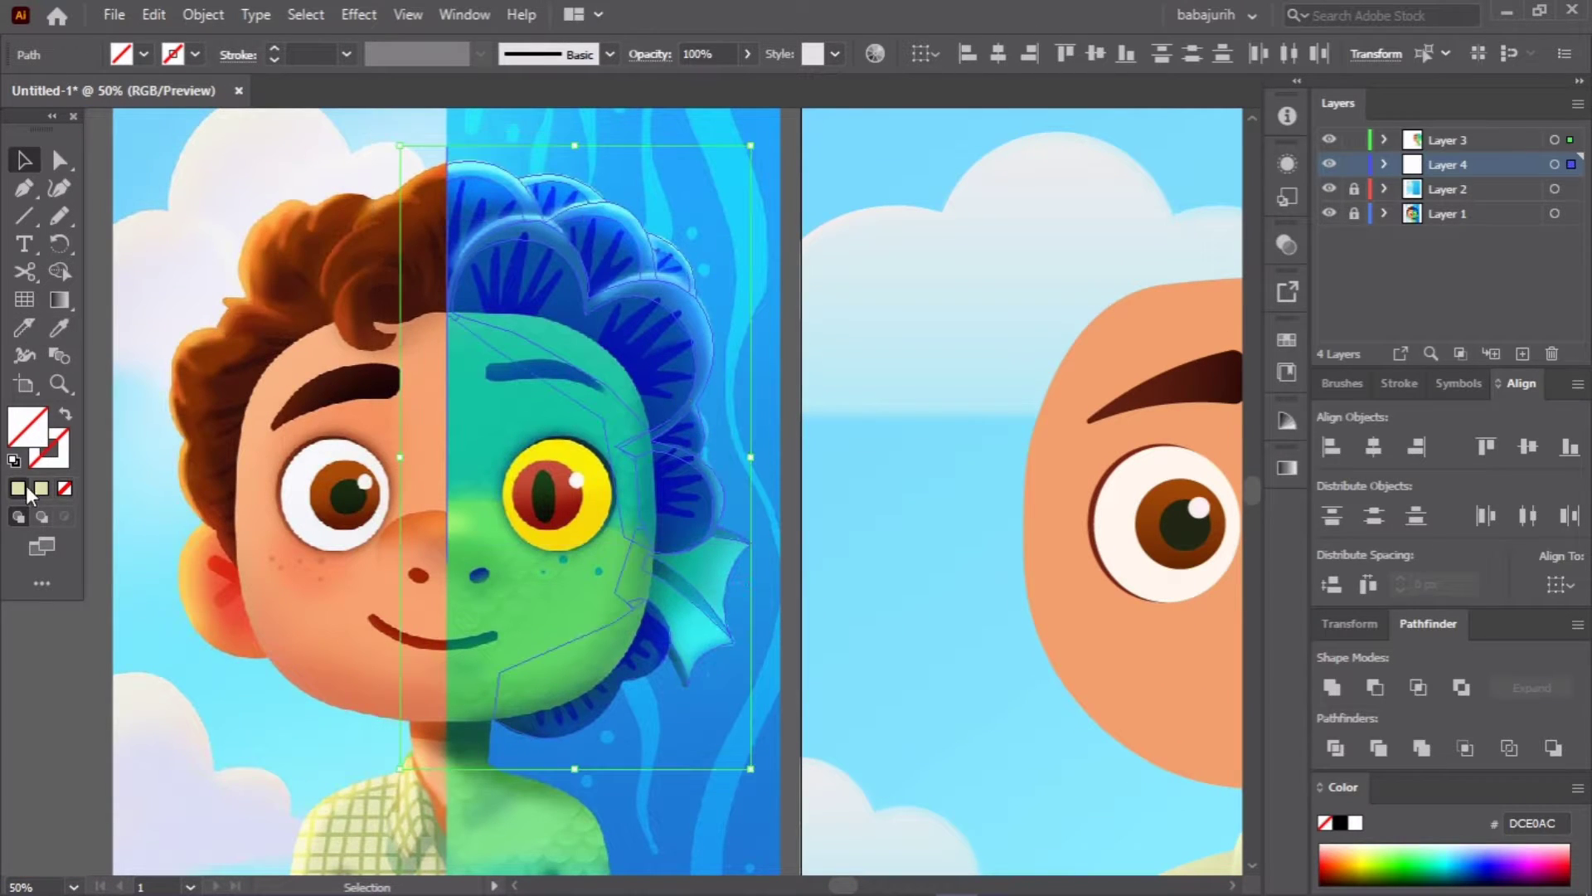
# Step: Fill the merged hair shapes pale beige, move and enlarge them onto the flat face
pyautogui.click(17, 489)
pyautogui.moveTo(529, 335)
pyautogui.mouseDown()
pyautogui.moveTo(970, 383)
pyautogui.moveTo(945, 398)
pyautogui.mouseUp()
pyautogui.moveTo(1028, 622); pyautogui.dragTo(1069, 653)
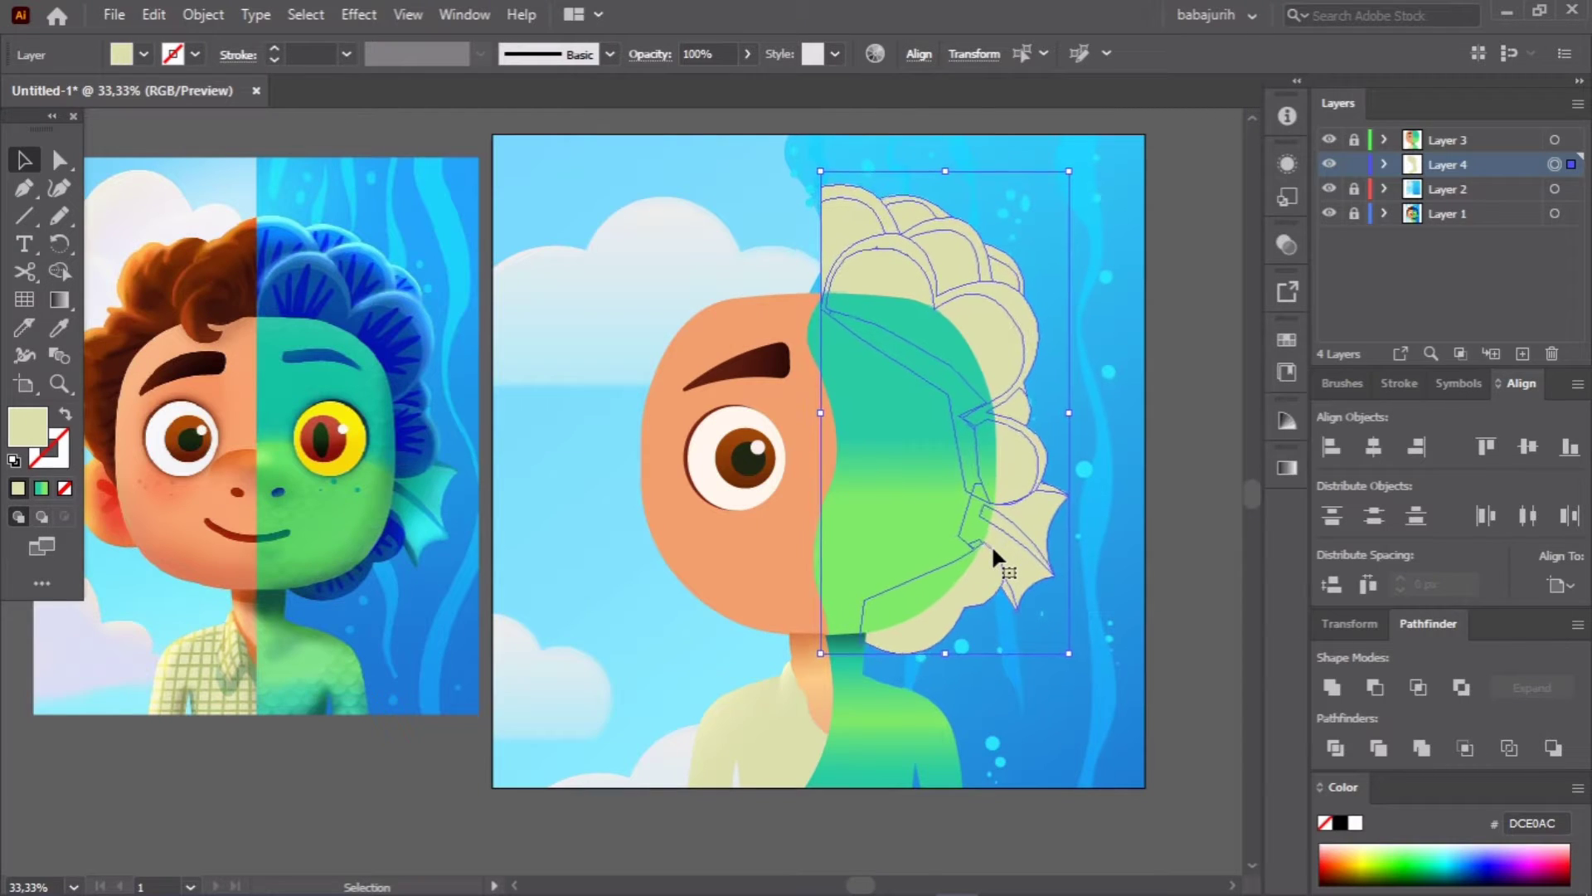
pyautogui.hotkey('shift', 'Up')
pyautogui.hotkey('shift', 'Up')
pyautogui.hotkey('shift', 'Up')
pyautogui.hotkey('shift', 'Right')
pyautogui.hotkey('shift', 'Right')
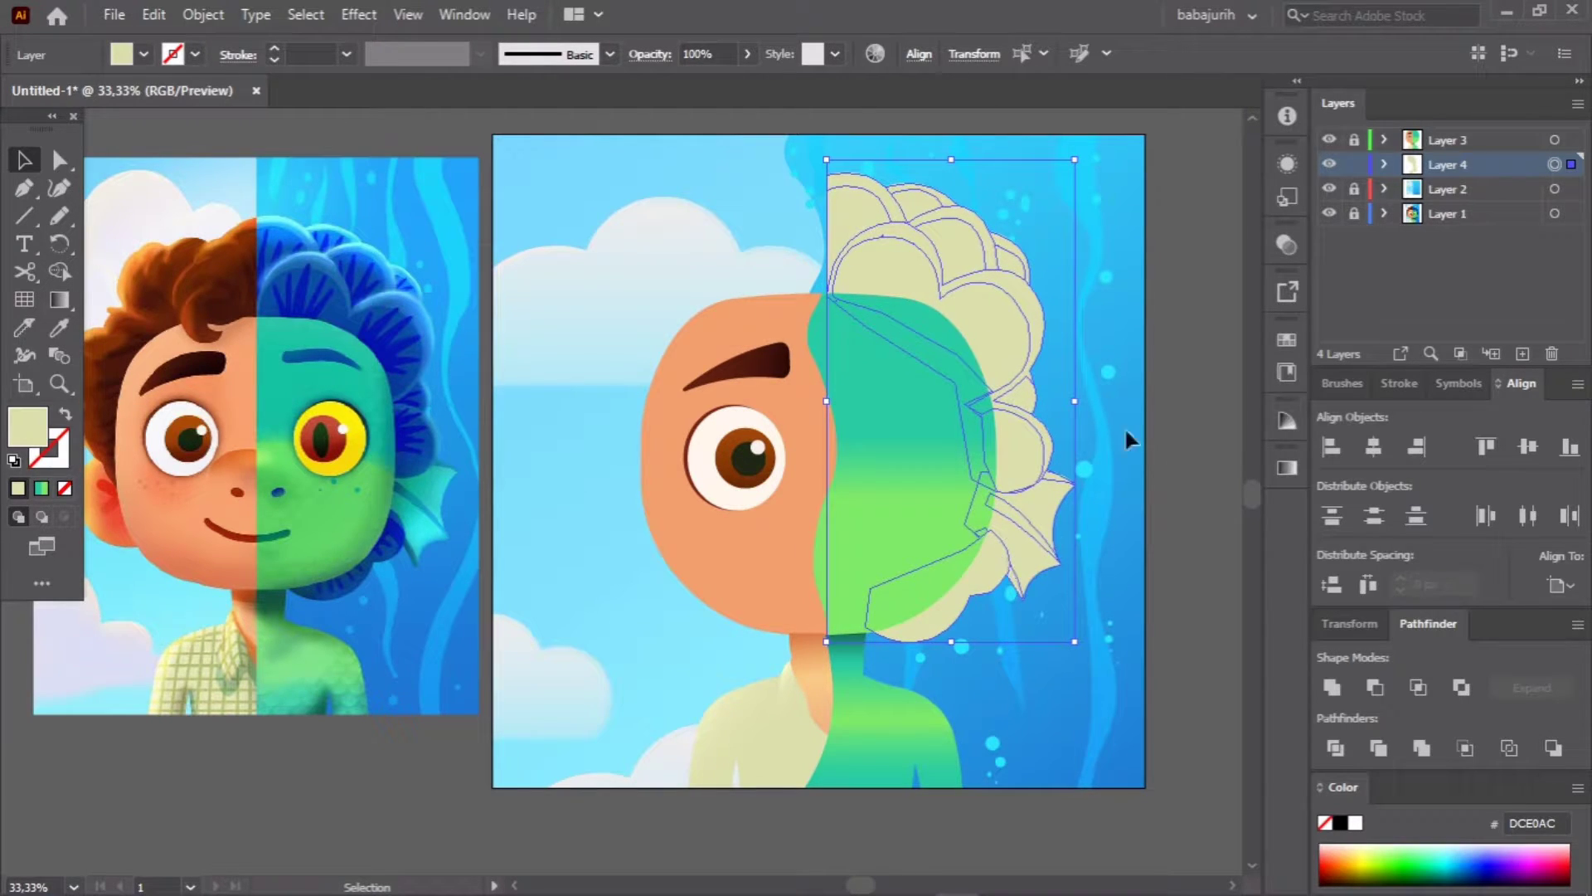
pyautogui.scroll(4, 883, 301)
# Step: Reshape the topmost hair lock with the Curvature Tool, bulging its left edge and lowering its bottom
pyautogui.hotkey('shift', '`')
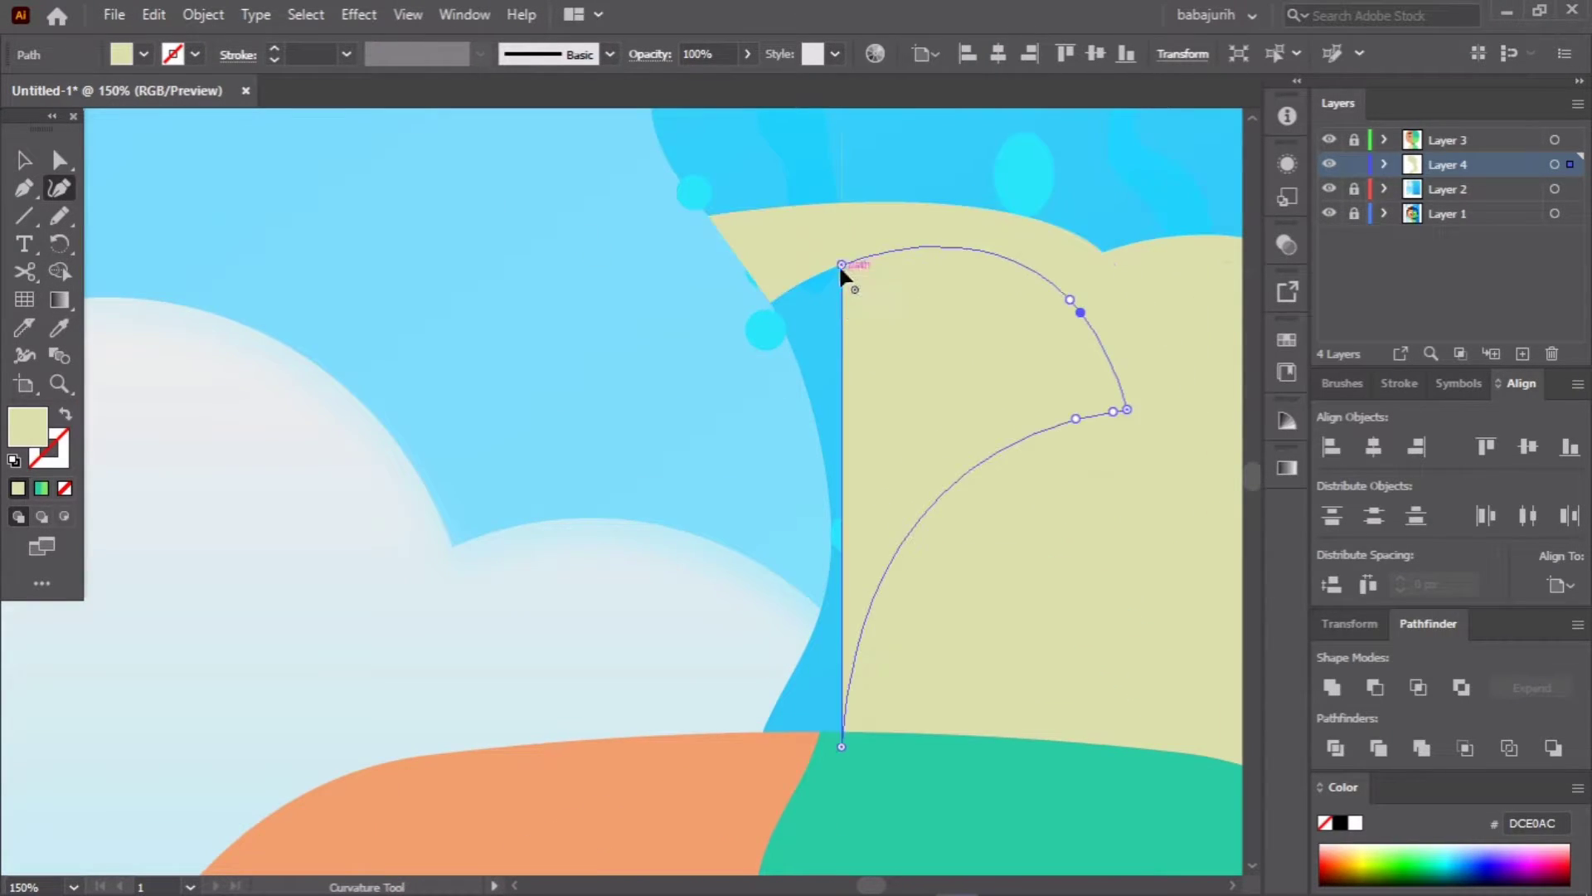
pyautogui.doubleClick(842, 264)
pyautogui.click(819, 440)
pyautogui.moveTo(842, 746); pyautogui.dragTo(764, 732)
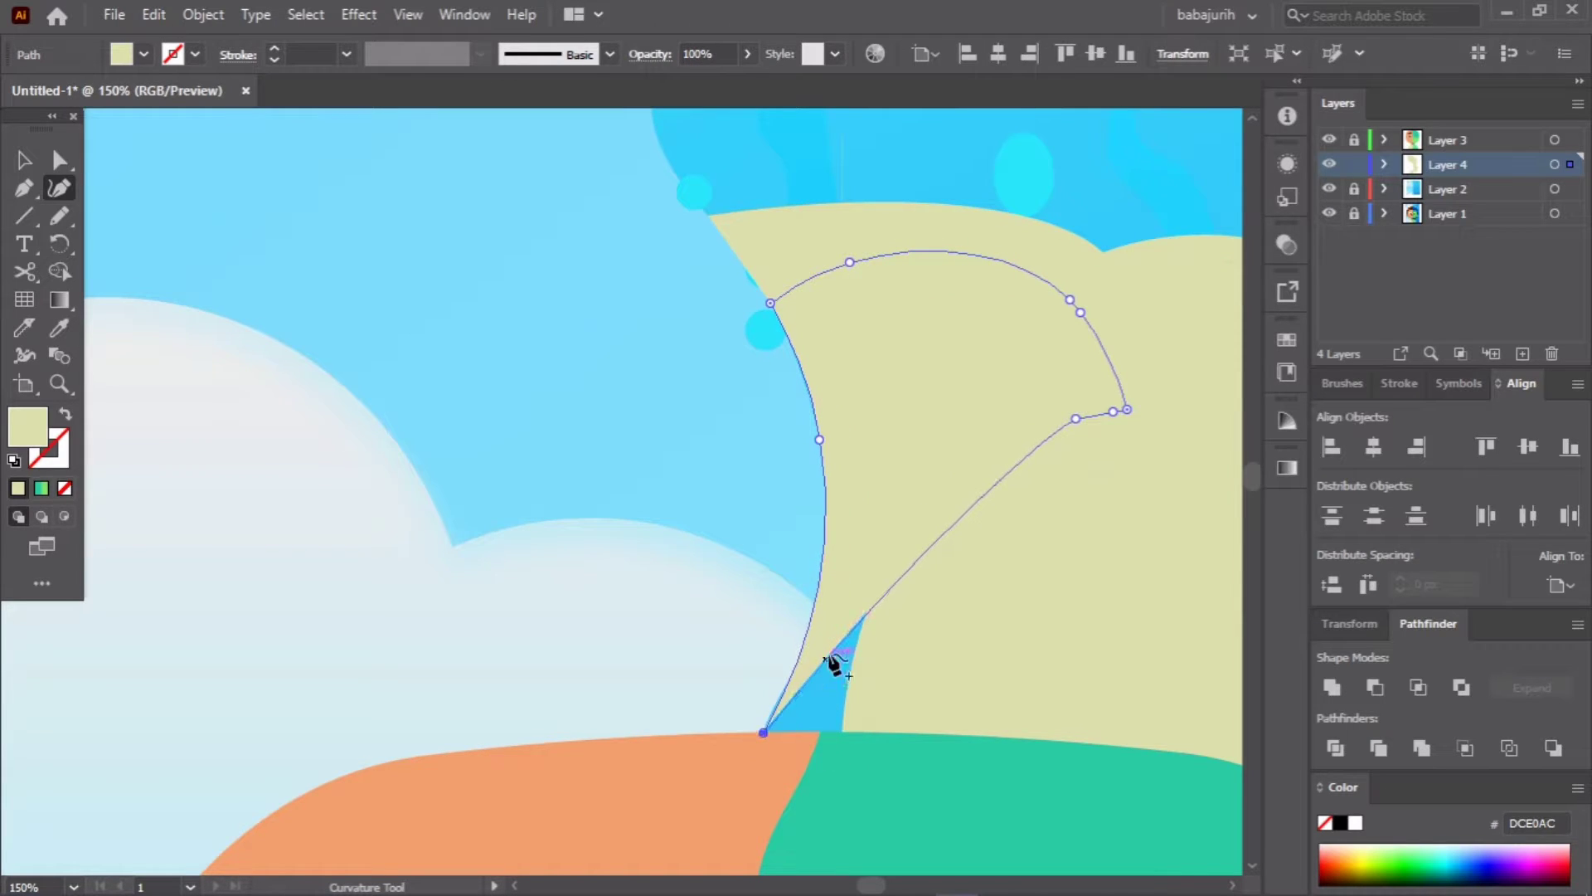
pyautogui.moveTo(833, 663); pyautogui.dragTo(841, 736)
pyautogui.click(771, 711)
pyautogui.press('Escape')
pyautogui.click(1085, 463)
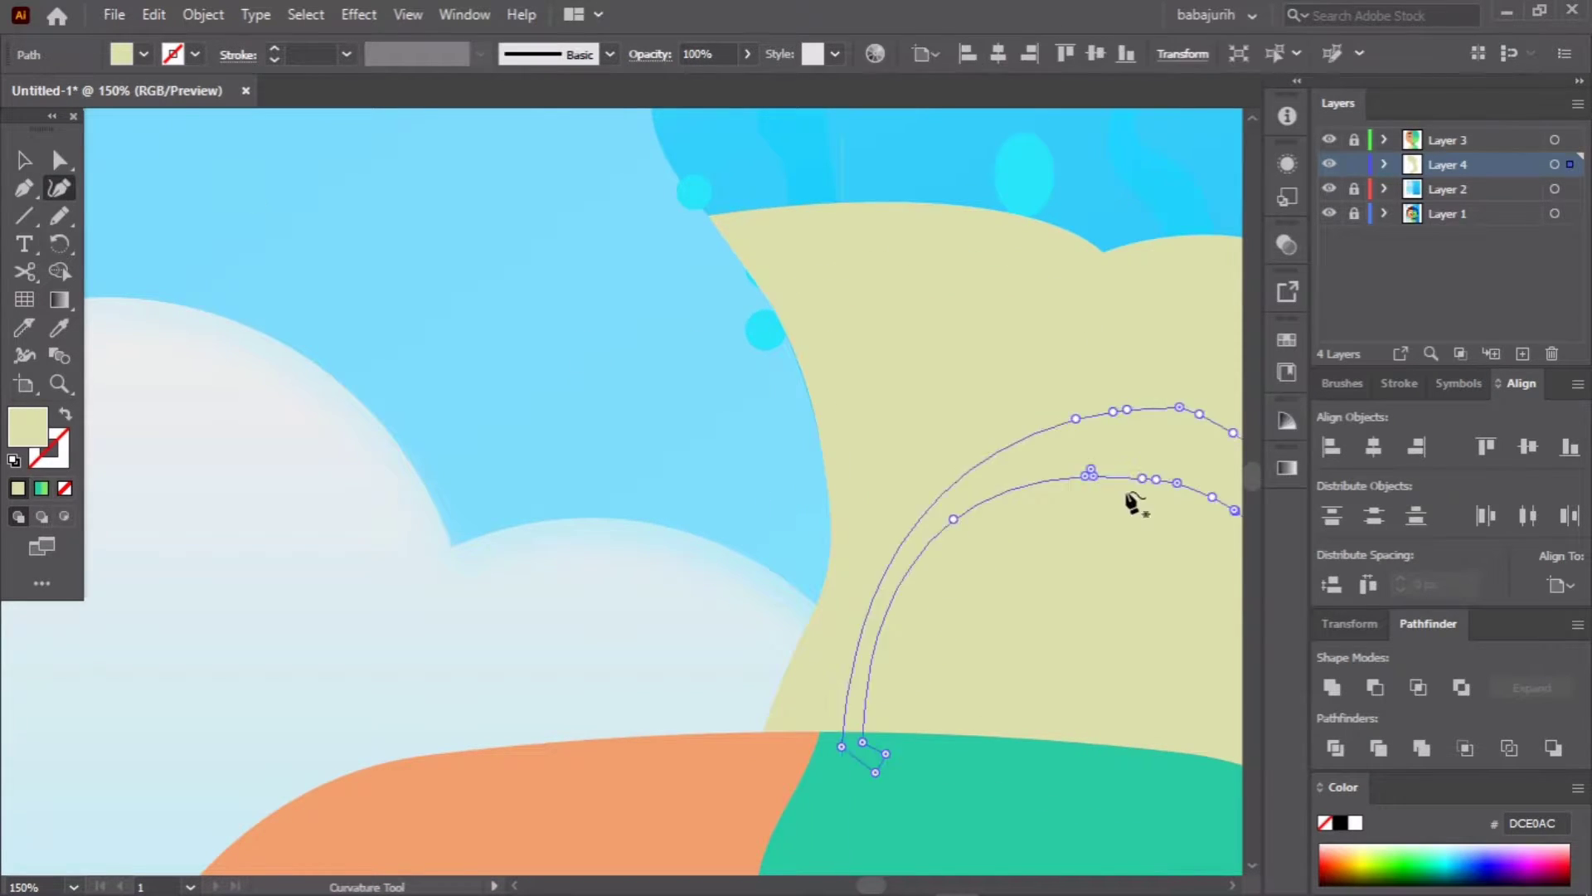
pyautogui.scroll(5, 1131, 498)
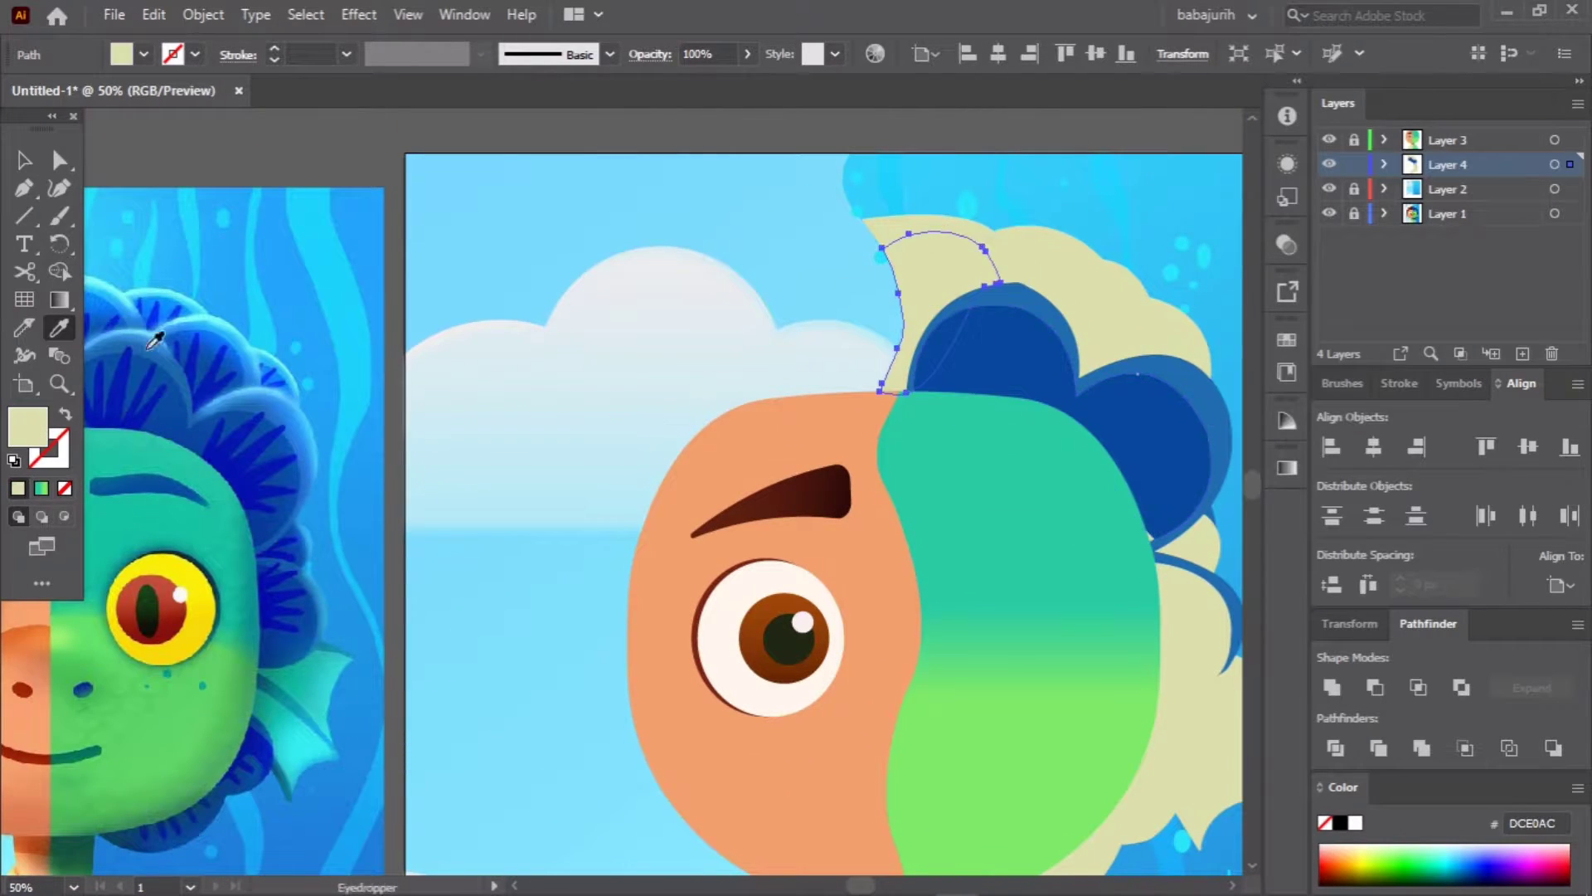
# Step: Select the beige hair pieces and recolour them with dark blue sampled from the reference hair
pyautogui.moveTo(434, 287); pyautogui.dragTo(547, 333)
pyautogui.moveTo(604, 384); pyautogui.dragTo(492, 423)
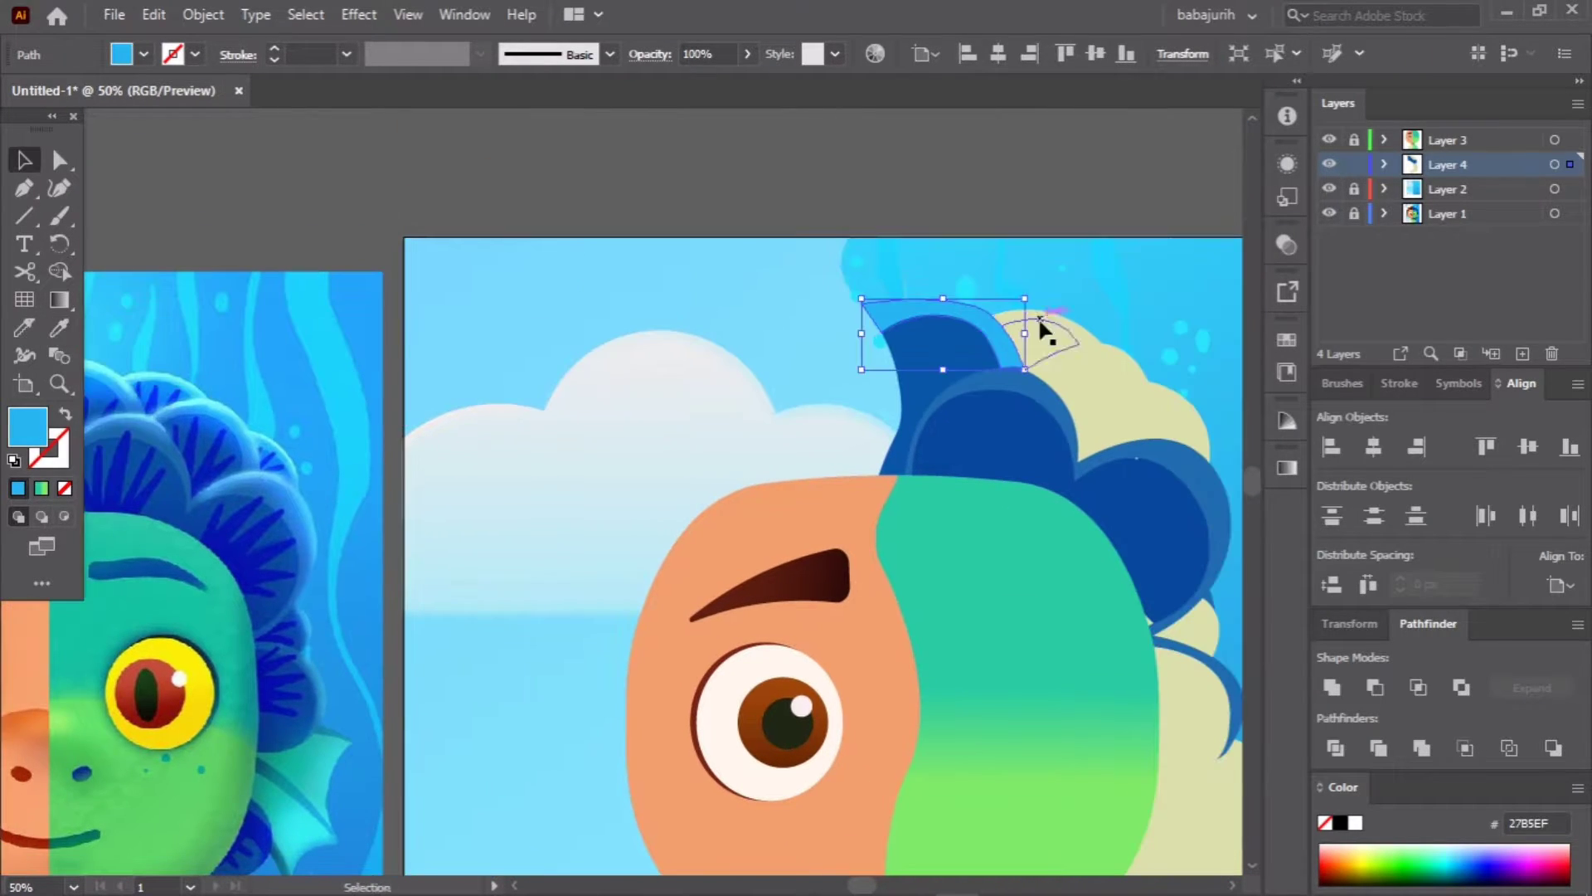
pyautogui.click(1122, 427)
pyautogui.click(891, 344)
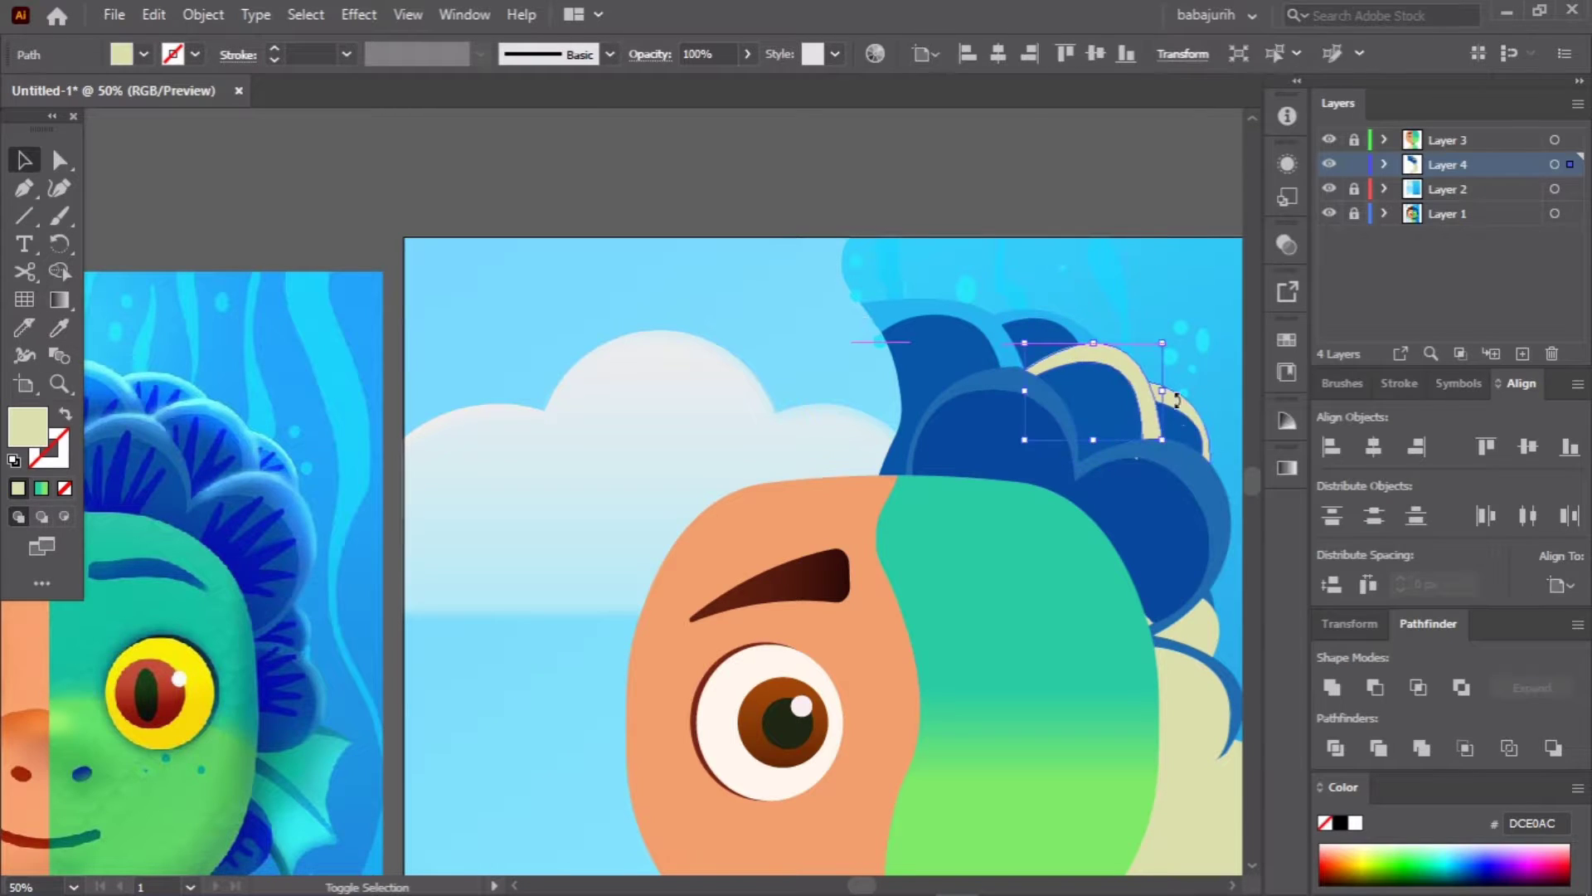
pyautogui.moveTo(234, 506); pyautogui.dragTo(192, 353)
pyautogui.click(879, 421)
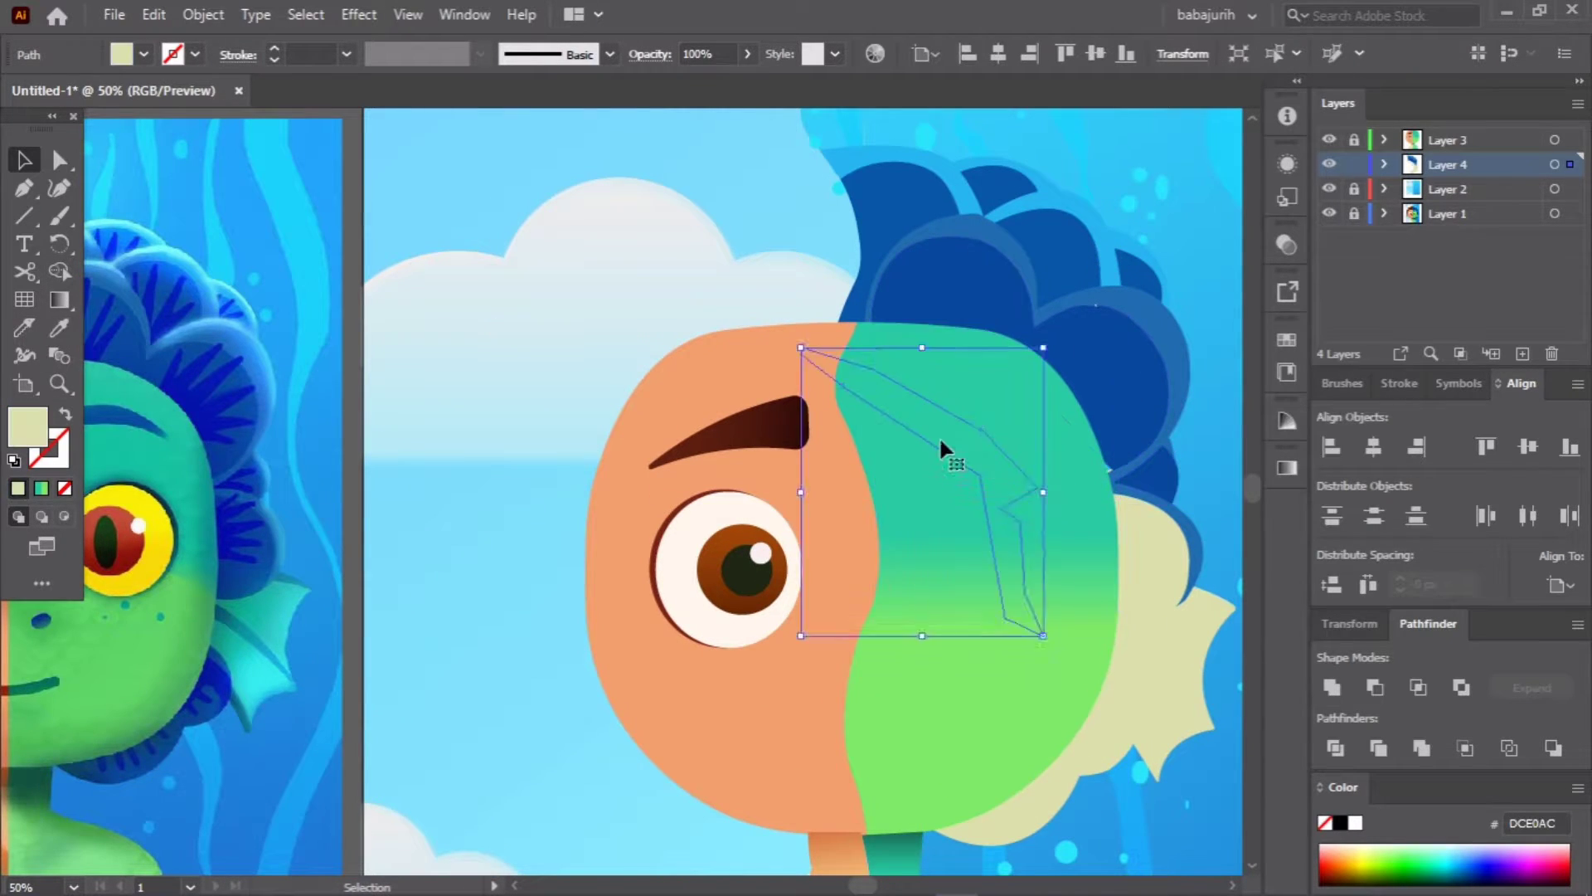
pyautogui.click(972, 193)
pyautogui.click(1091, 480)
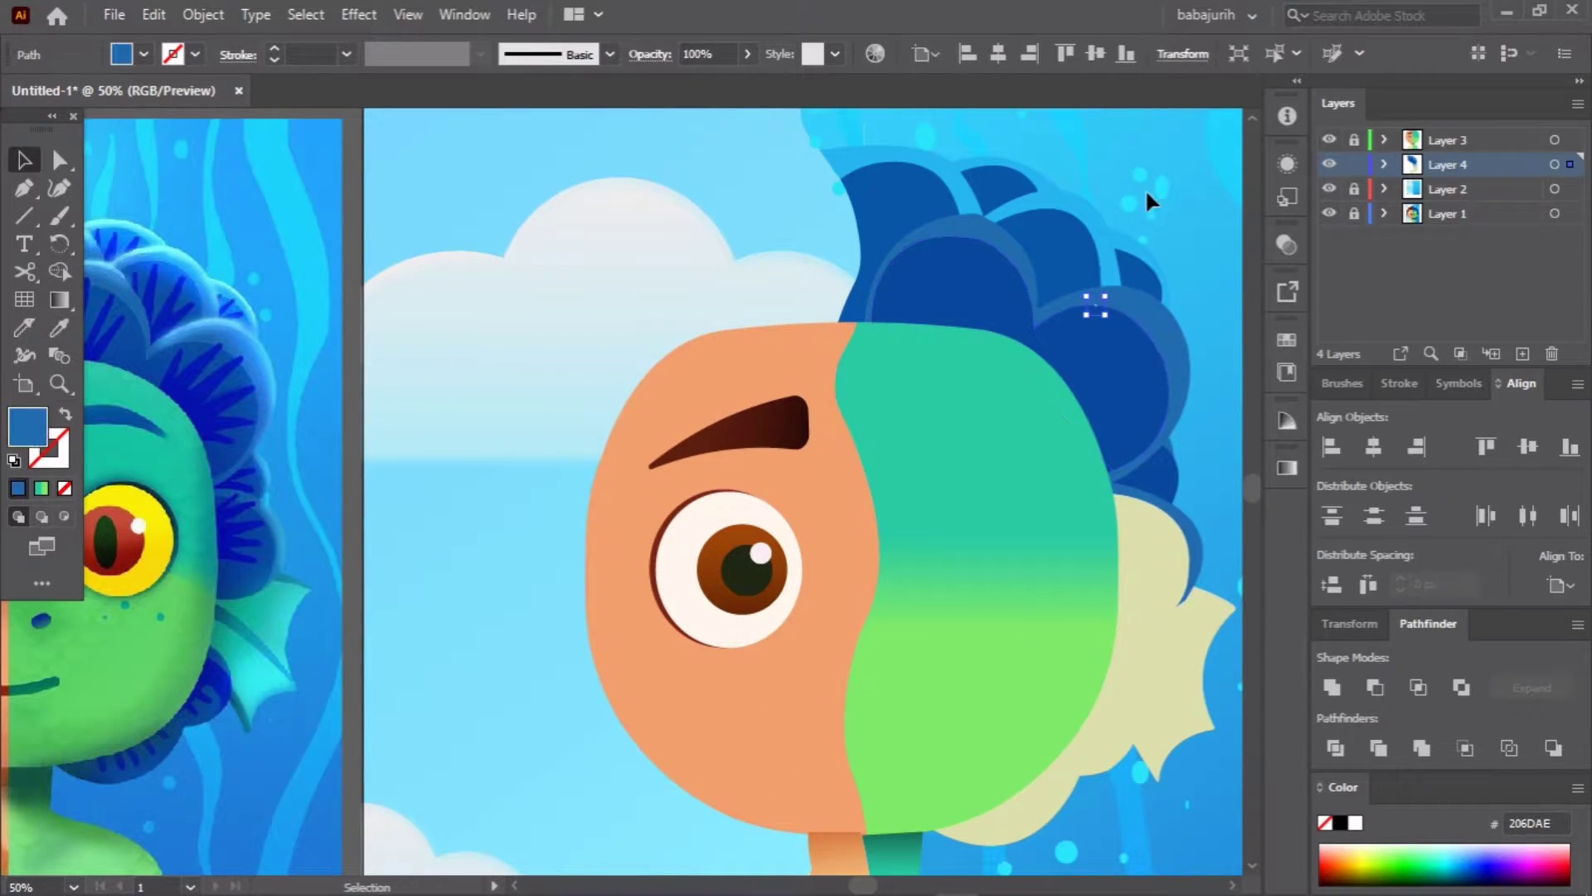
# Step: Colour the fin teal and the remaining lower beige pieces dark blue
pyautogui.keyDown('ctrl'); pyautogui.click(1148, 556); pyautogui.keyUp('ctrl')
pyautogui.keyDown('ctrl'); pyautogui.click(1102, 658); pyautogui.keyUp('ctrl')
pyautogui.click(292, 570)
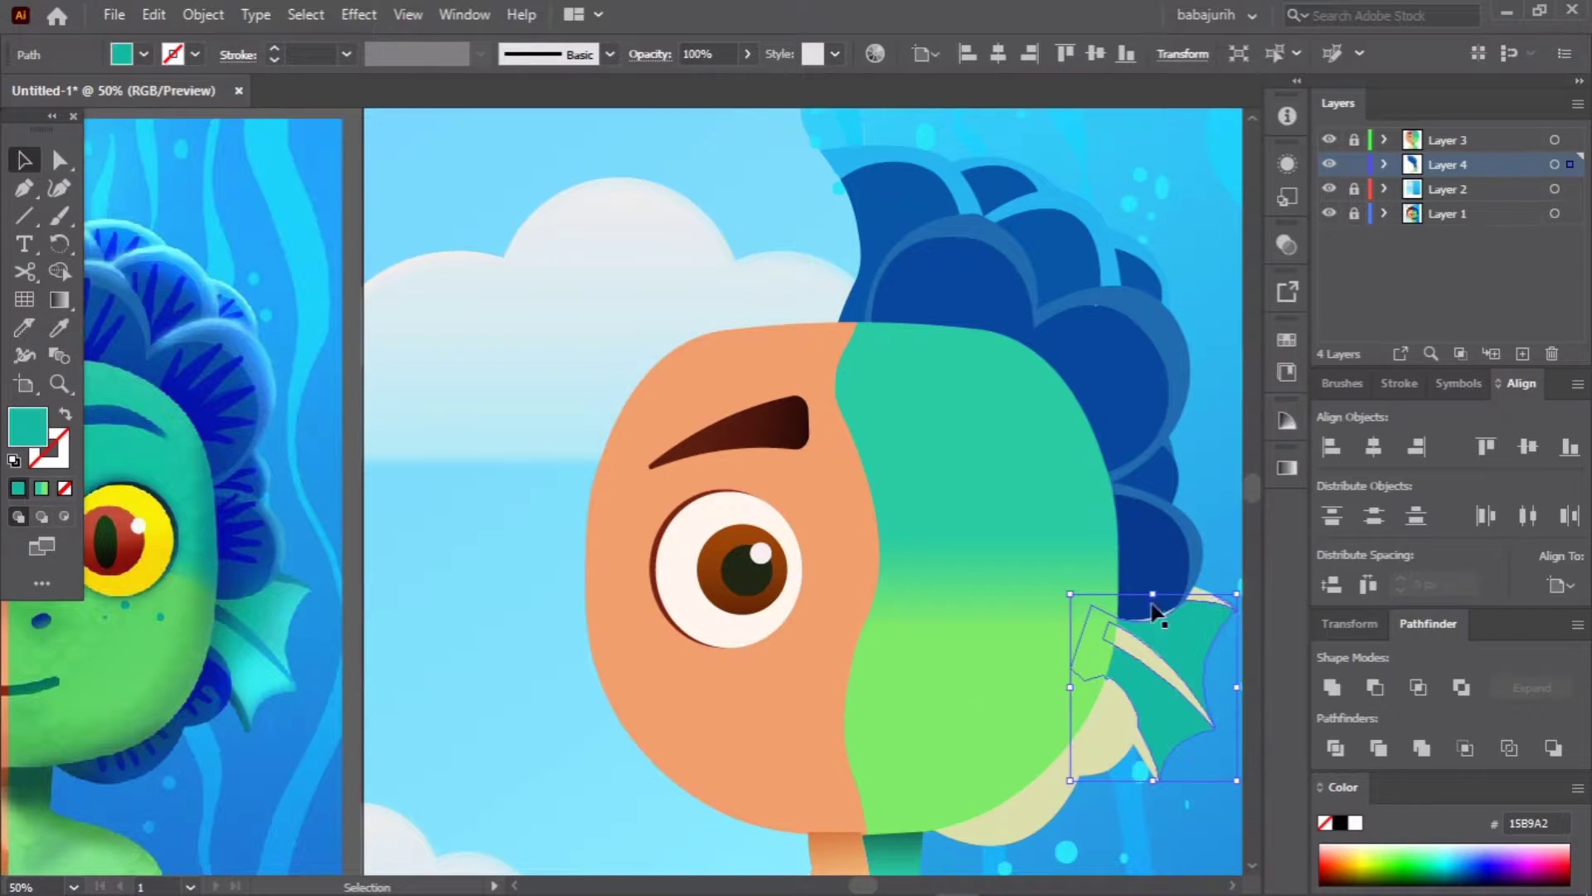
pyautogui.keyDown('ctrl'); pyautogui.click(1211, 597); pyautogui.keyUp('ctrl')
pyautogui.keyDown('ctrl'); pyautogui.click(1028, 797); pyautogui.keyUp('ctrl')
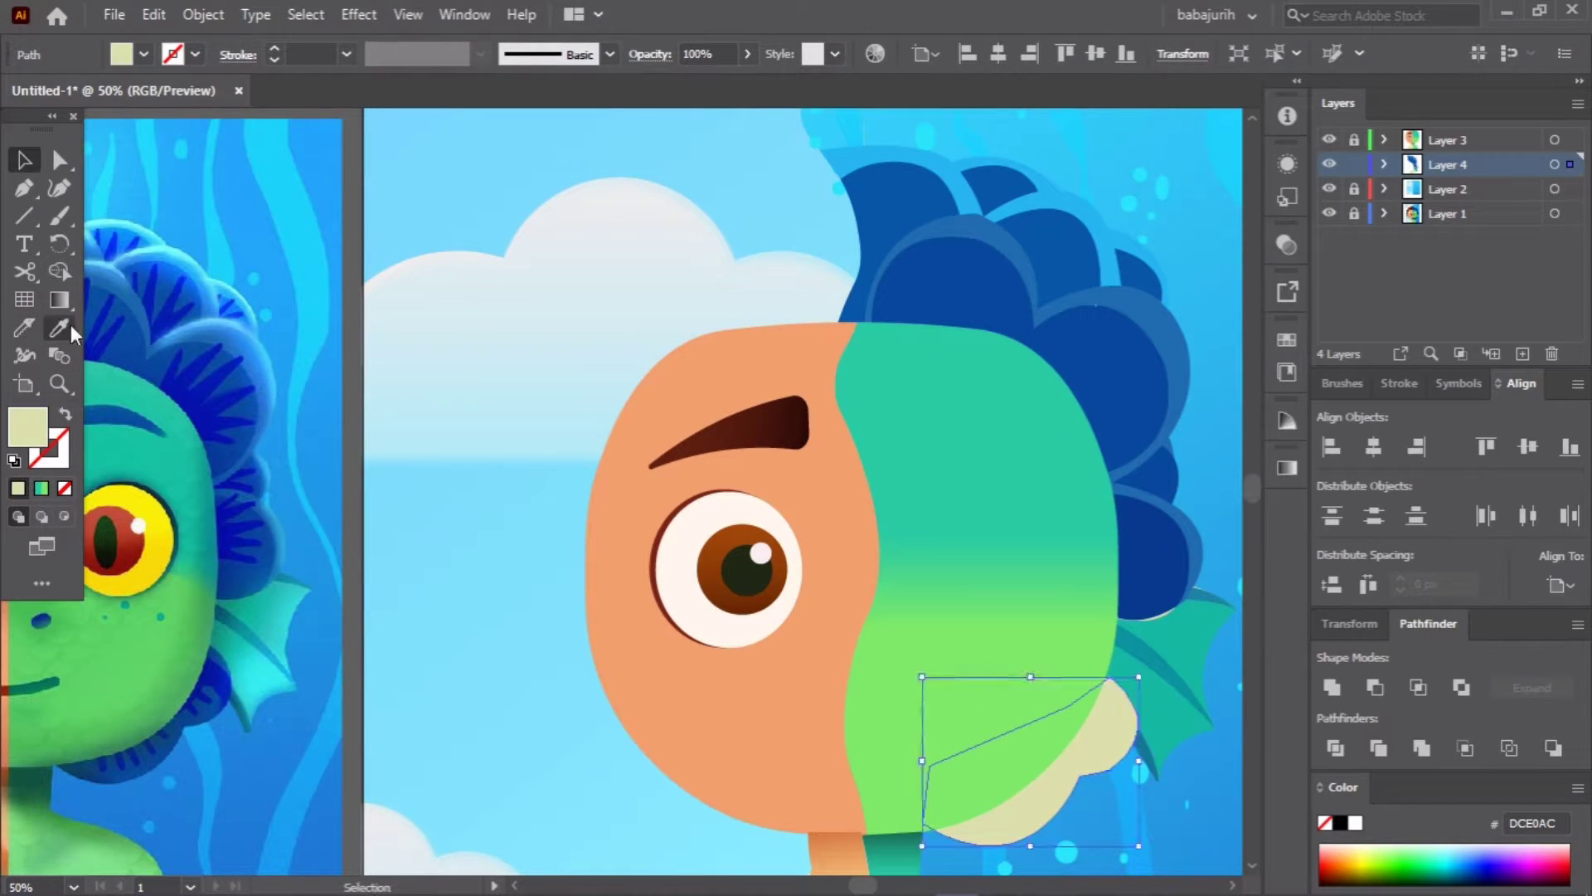
pyautogui.click(1161, 548)
pyautogui.scroll(1, 1037, 569)
pyautogui.scroll(5, 1037, 569)
pyautogui.click(825, 516)
# Step: Select the hair layer and Shape Builder-fill the leftover slivers with the sampled dark blue
pyautogui.click(1553, 164)
pyautogui.hotkey('shift', 'm')
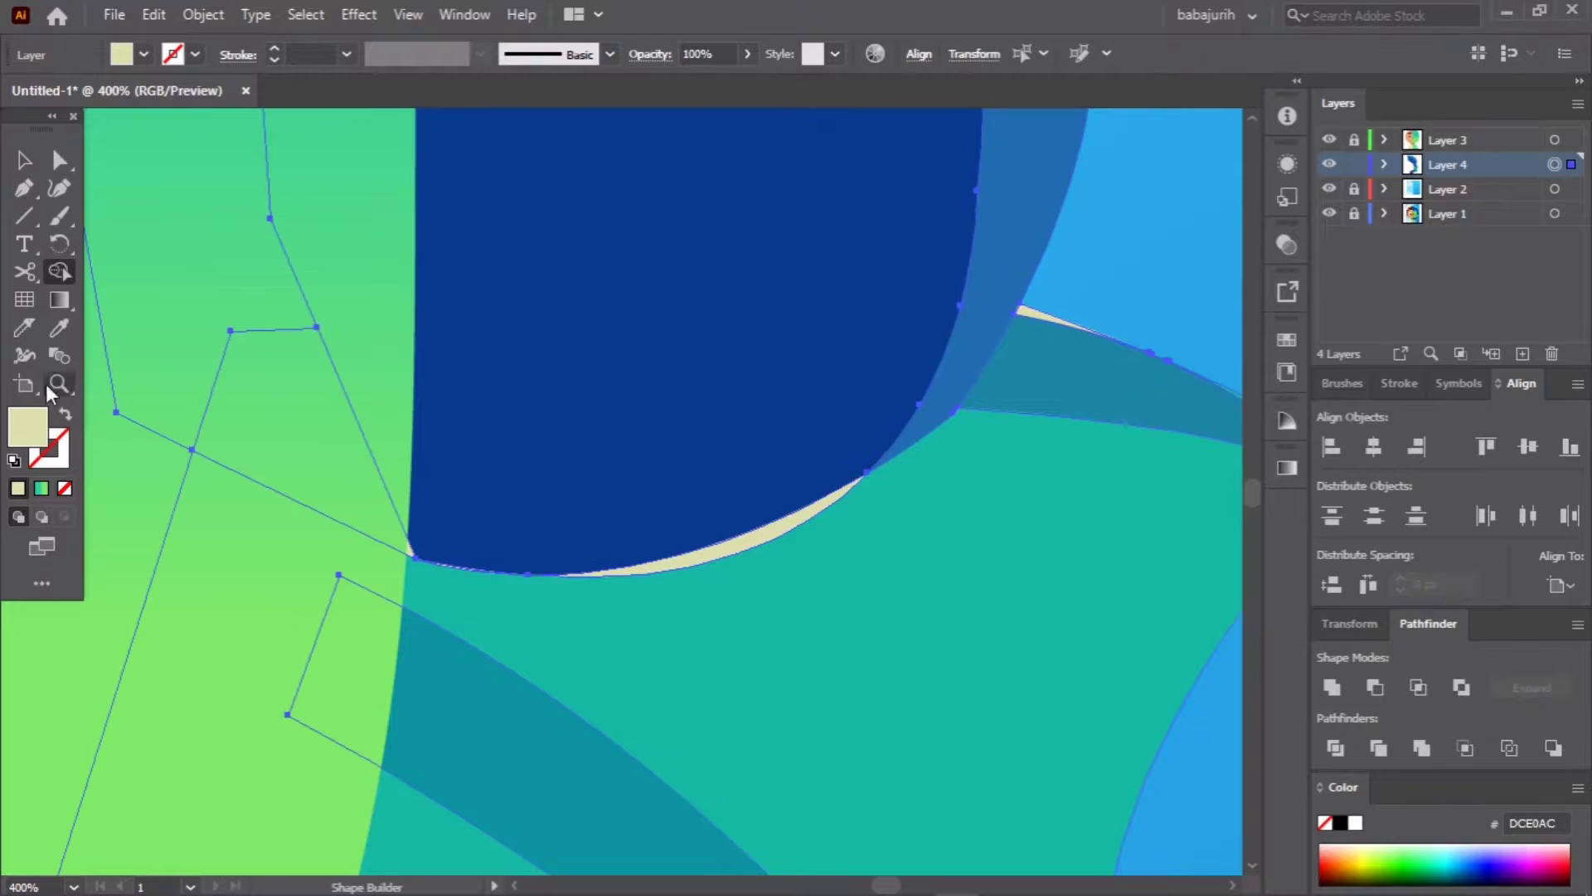
pyautogui.click(527, 297)
pyautogui.hotkey('shift', 'm')
pyautogui.scroll(-3, 533, 526)
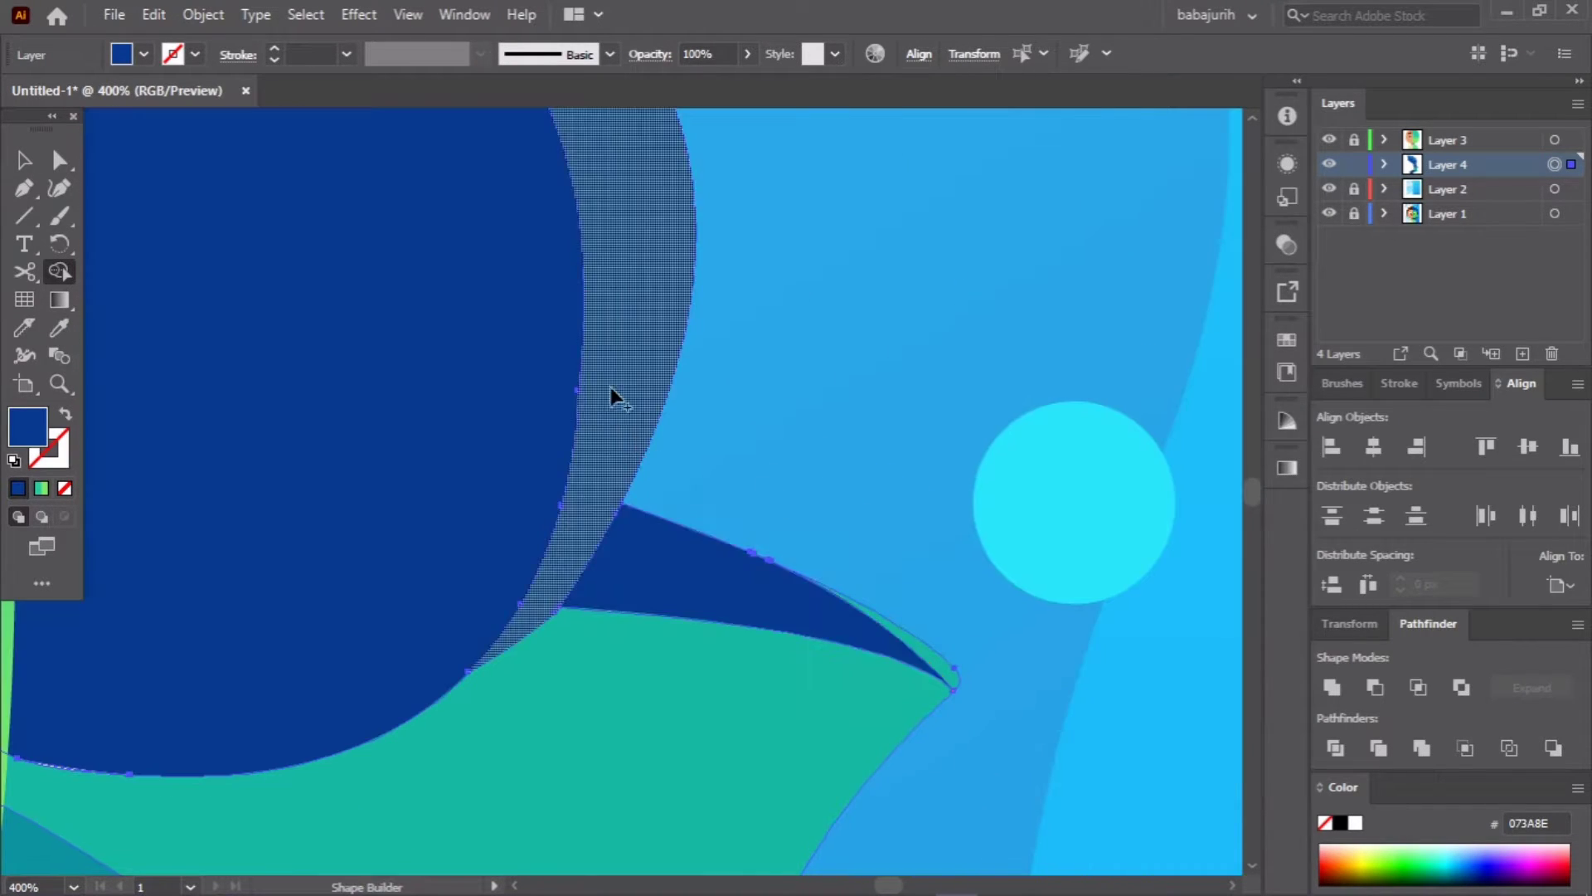
pyautogui.scroll(5, 585, 780)
pyautogui.scroll(3, 491, 456)
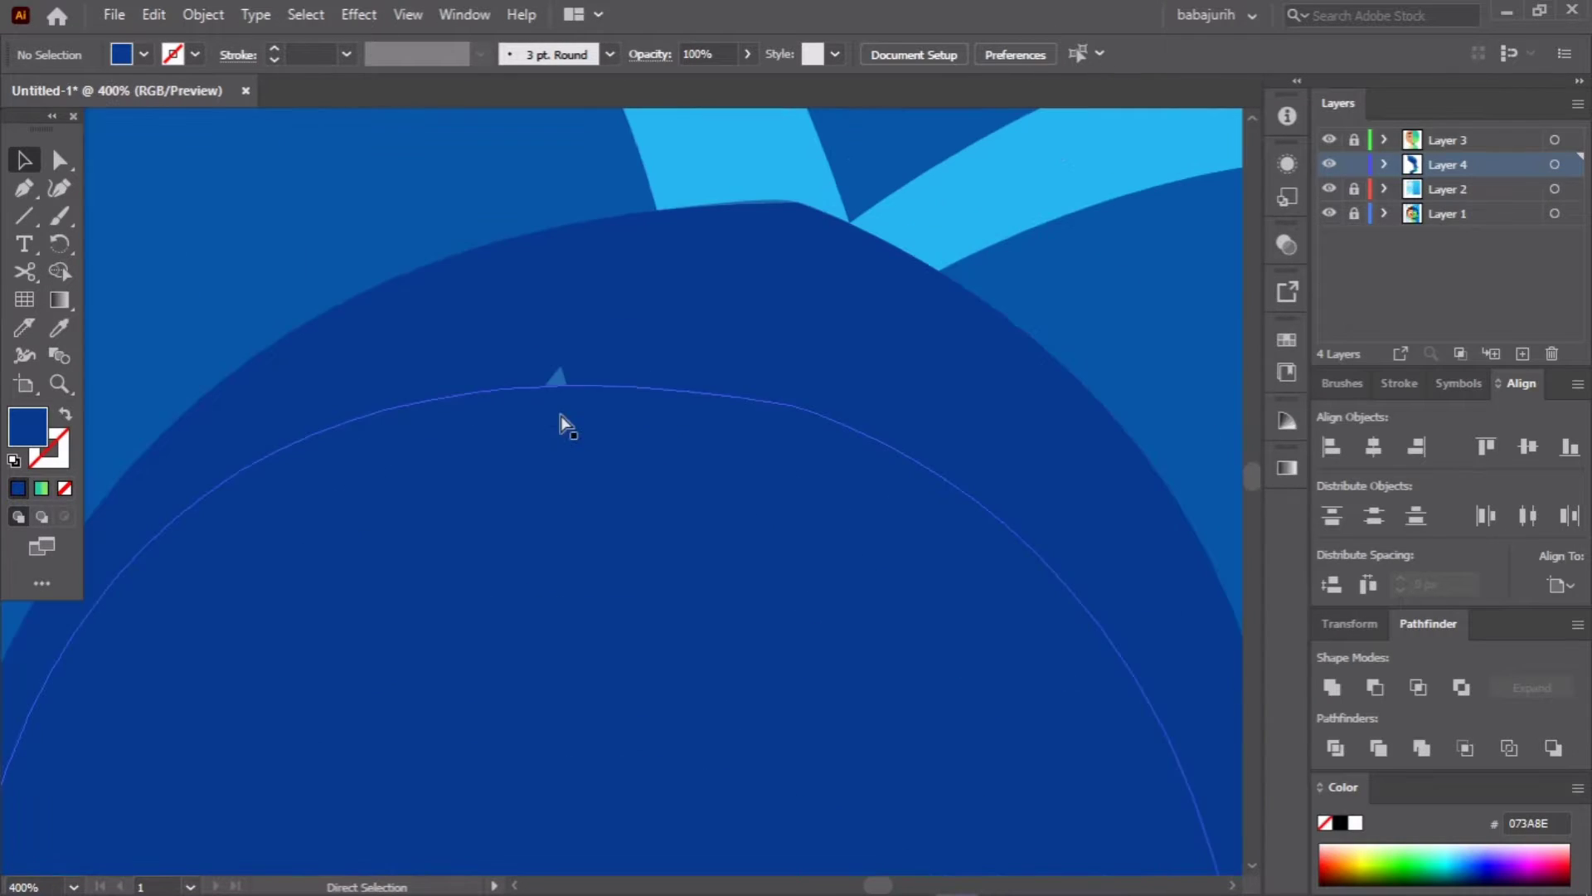
pyautogui.click(560, 417)
pyautogui.press('v')
pyautogui.scroll(-2, 444, 455)
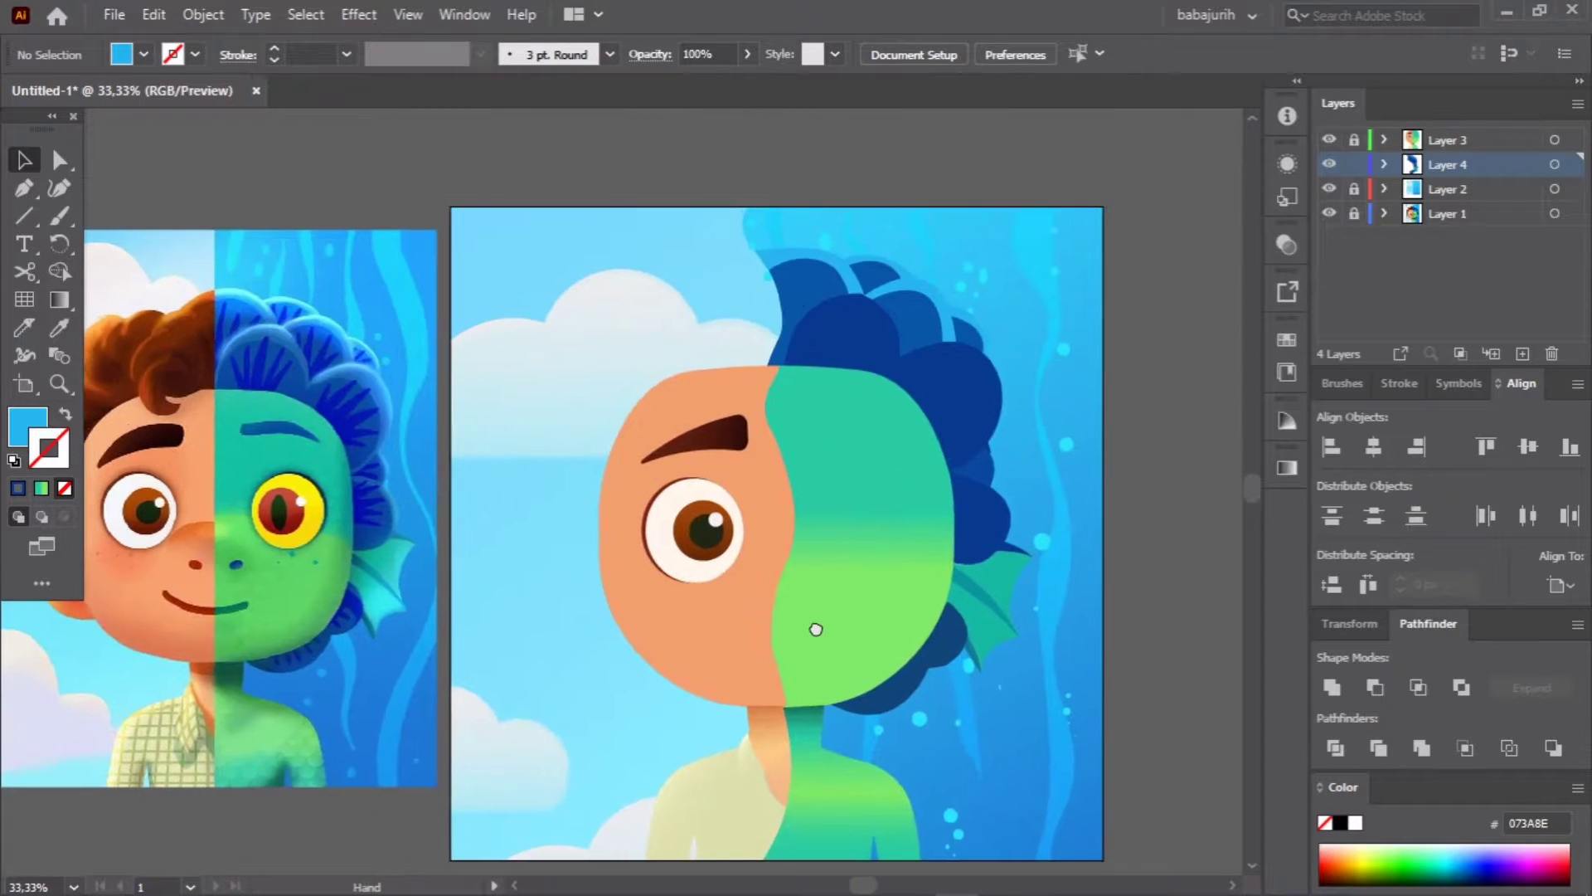
# Step: Turn the green gradient shape behind the face into a fully dark blue gradient
pyautogui.click(816, 629)
pyautogui.doubleClick(59, 299)
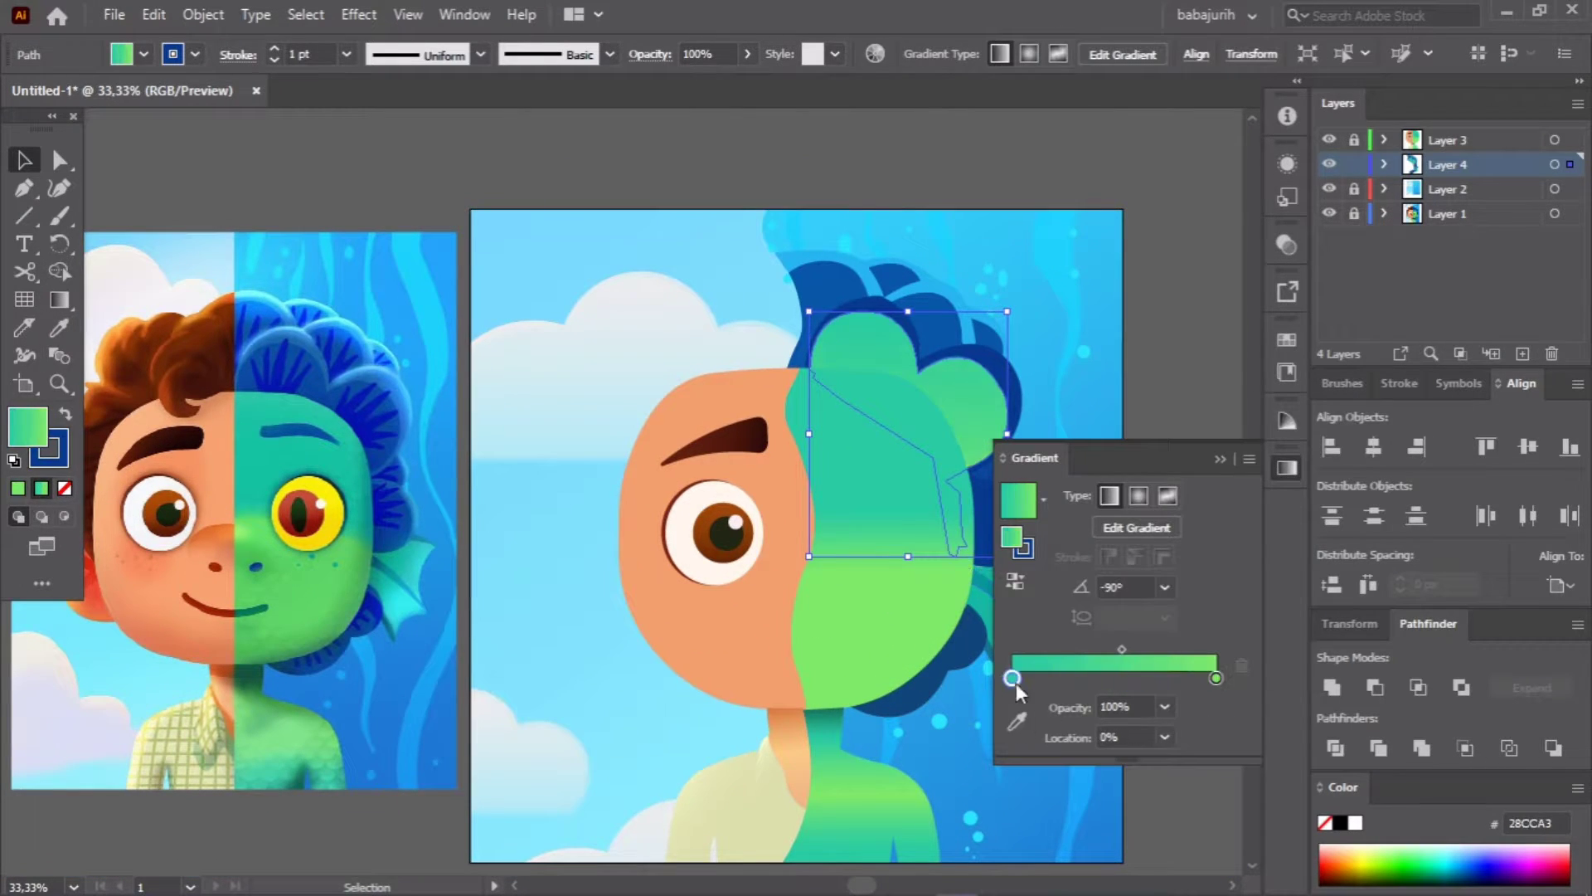
pyautogui.click(1217, 650)
pyautogui.click(838, 281)
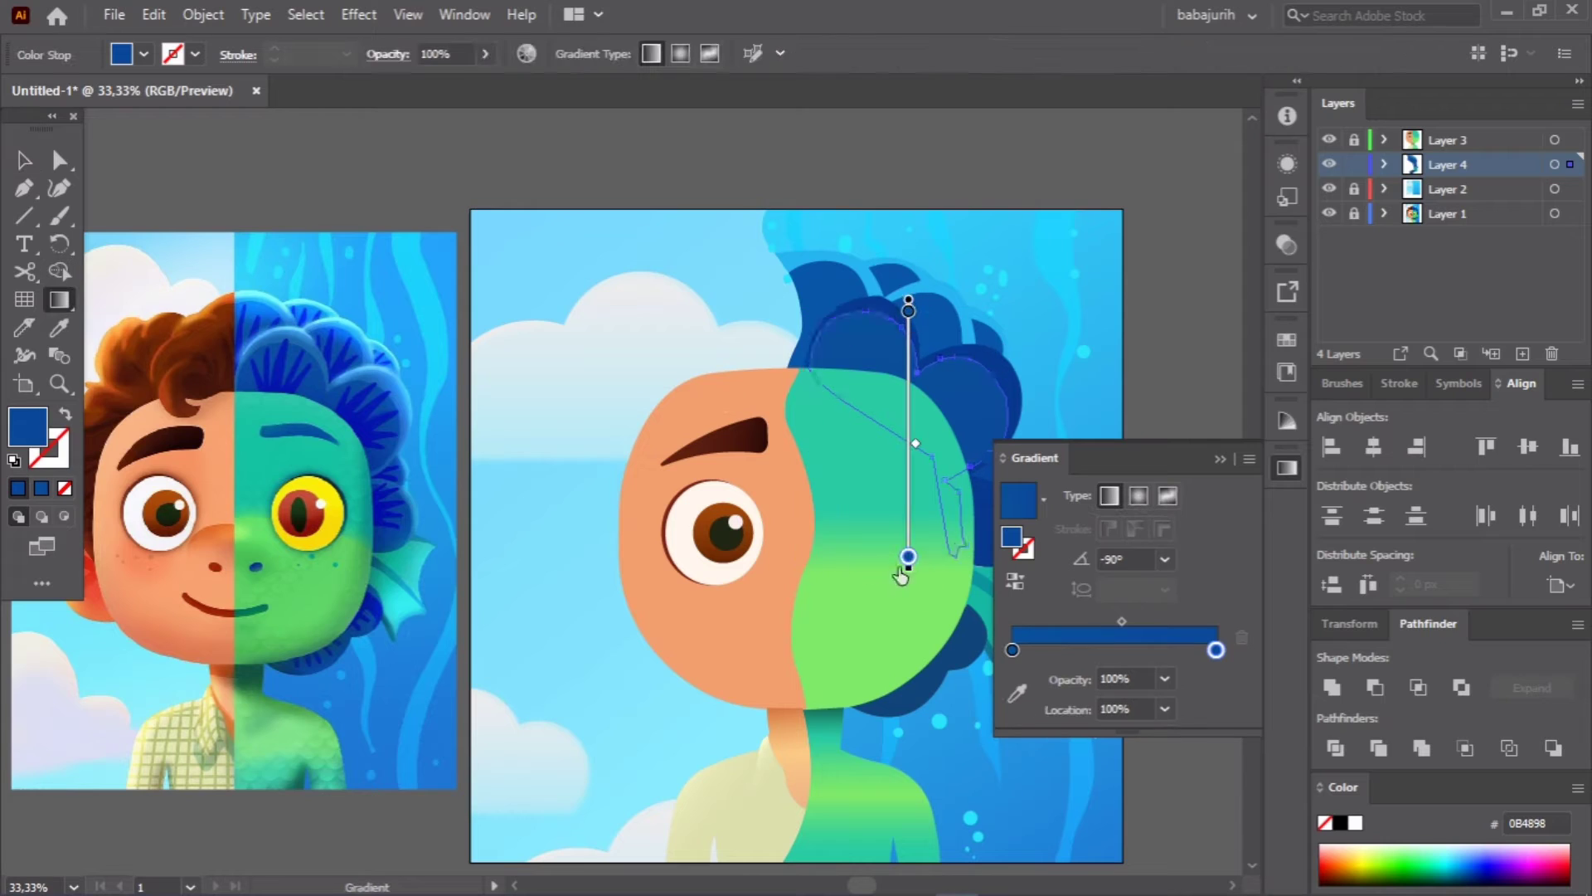
pyautogui.press('v')
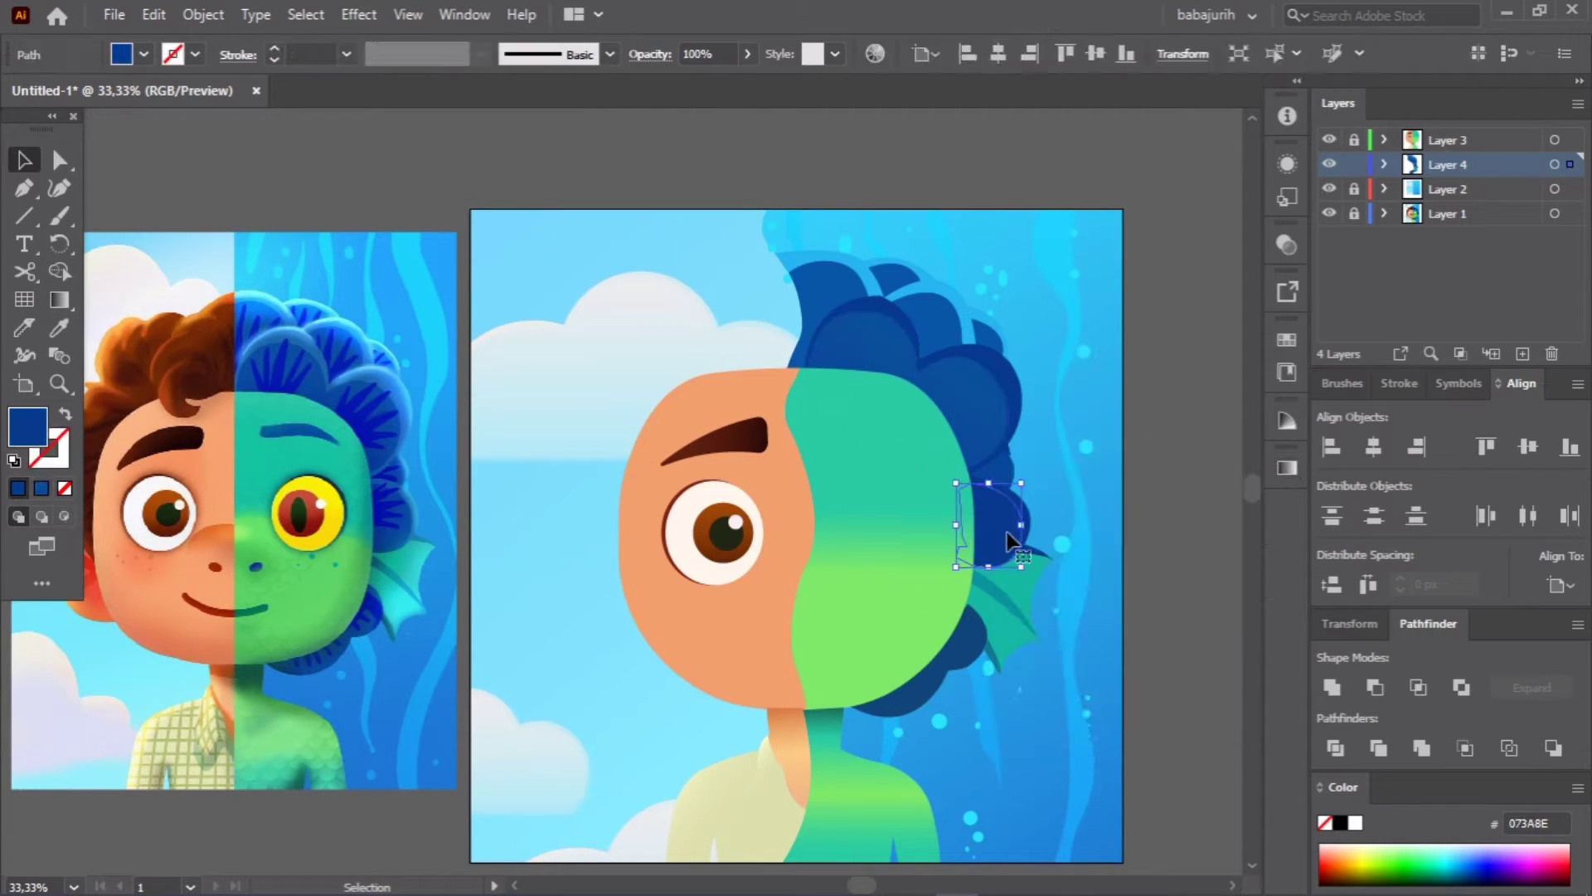
# Step: Give the lower hair shape a gradient with a darker sampled blue
pyautogui.click(953, 651)
pyautogui.click(1287, 466)
pyautogui.click(1019, 499)
pyautogui.click(1018, 692)
pyautogui.click(378, 617)
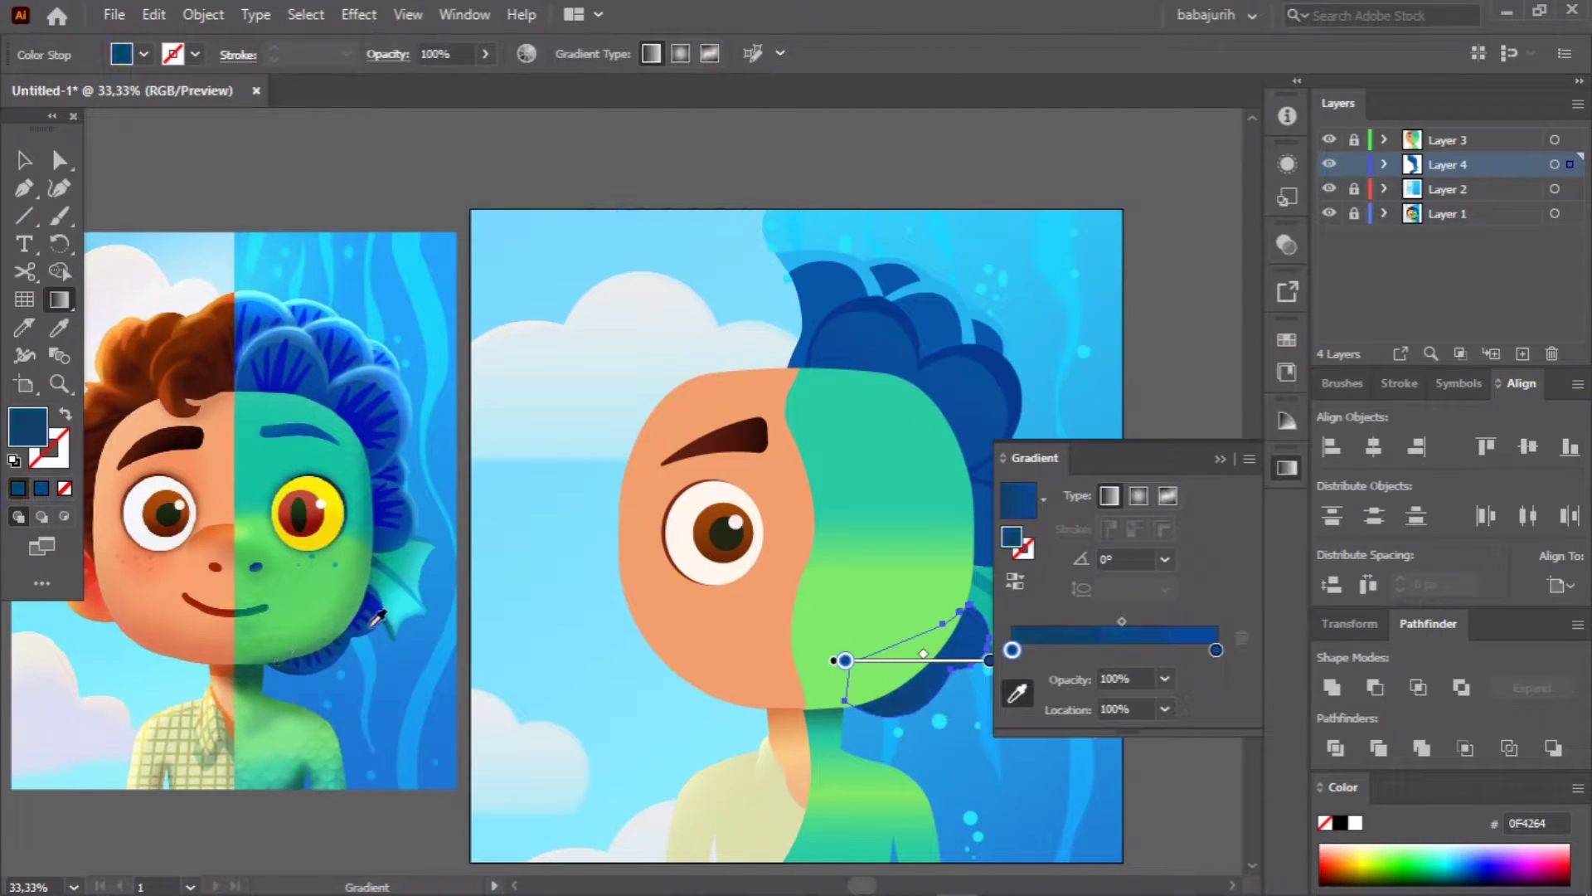
pyautogui.click(1207, 456)
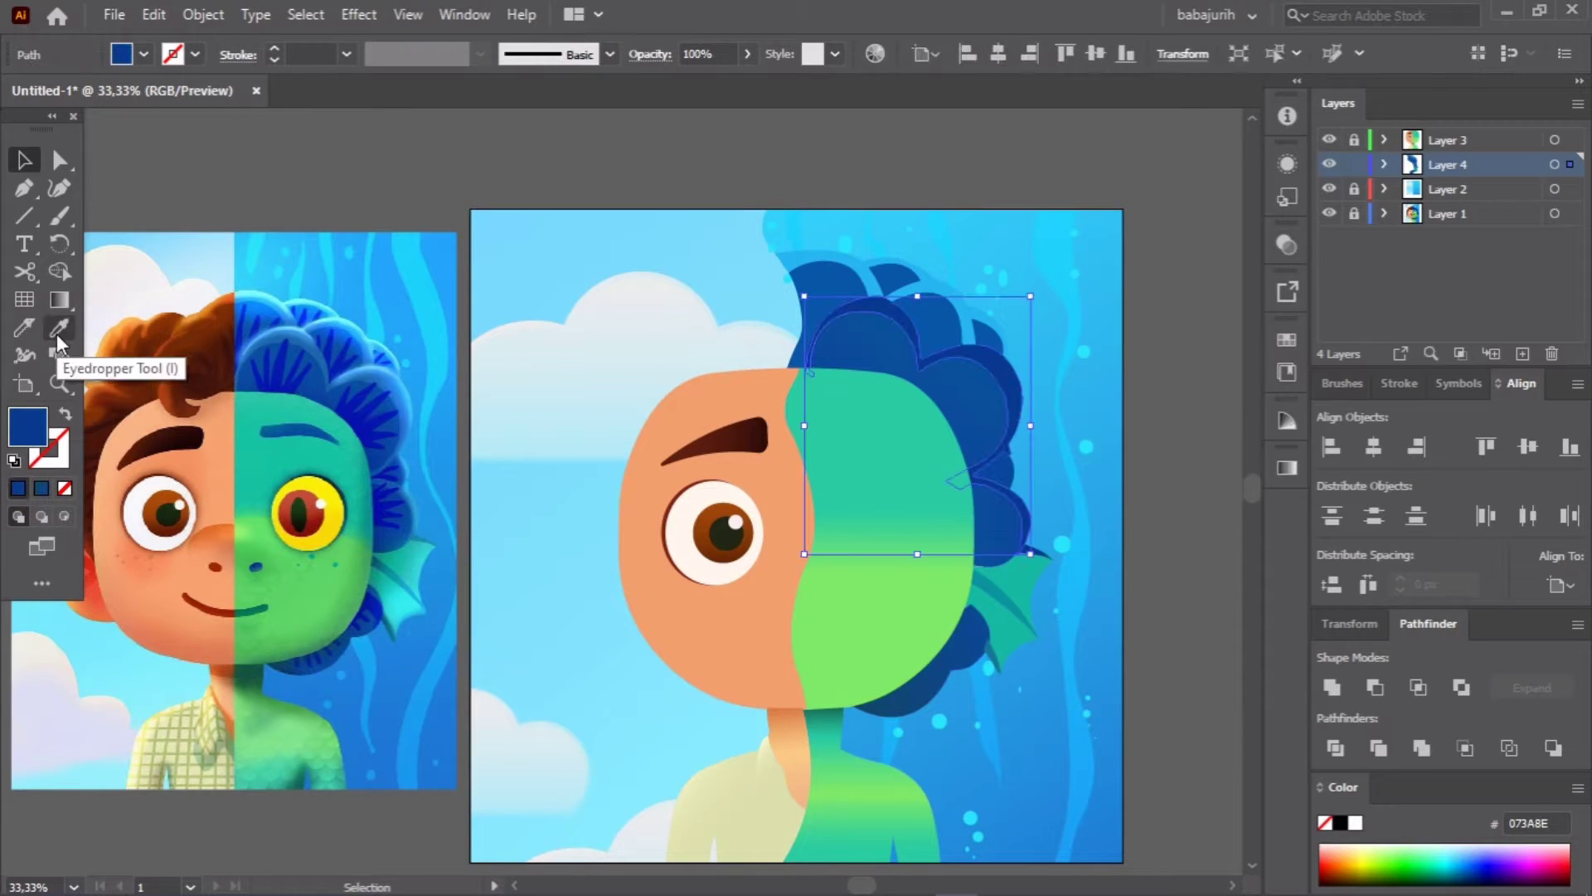
# Step: Draw a light cyan highlight along the top edge of the hair
pyautogui.press('v')
pyautogui.click(991, 328)
pyautogui.press('i')
pyautogui.click(907, 231)
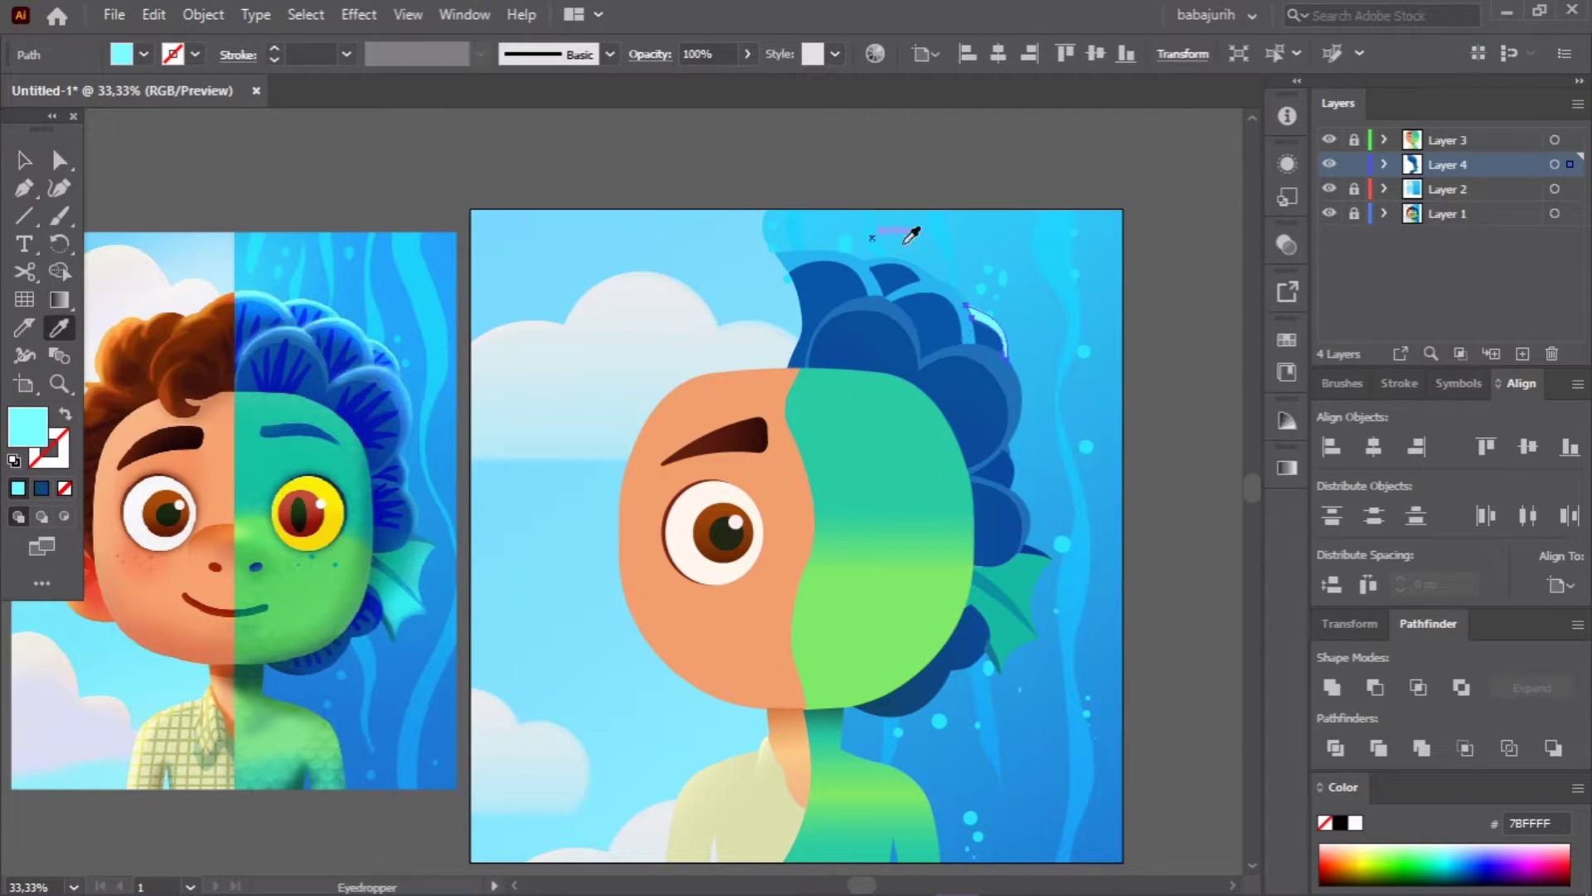
pyautogui.click(1208, 348)
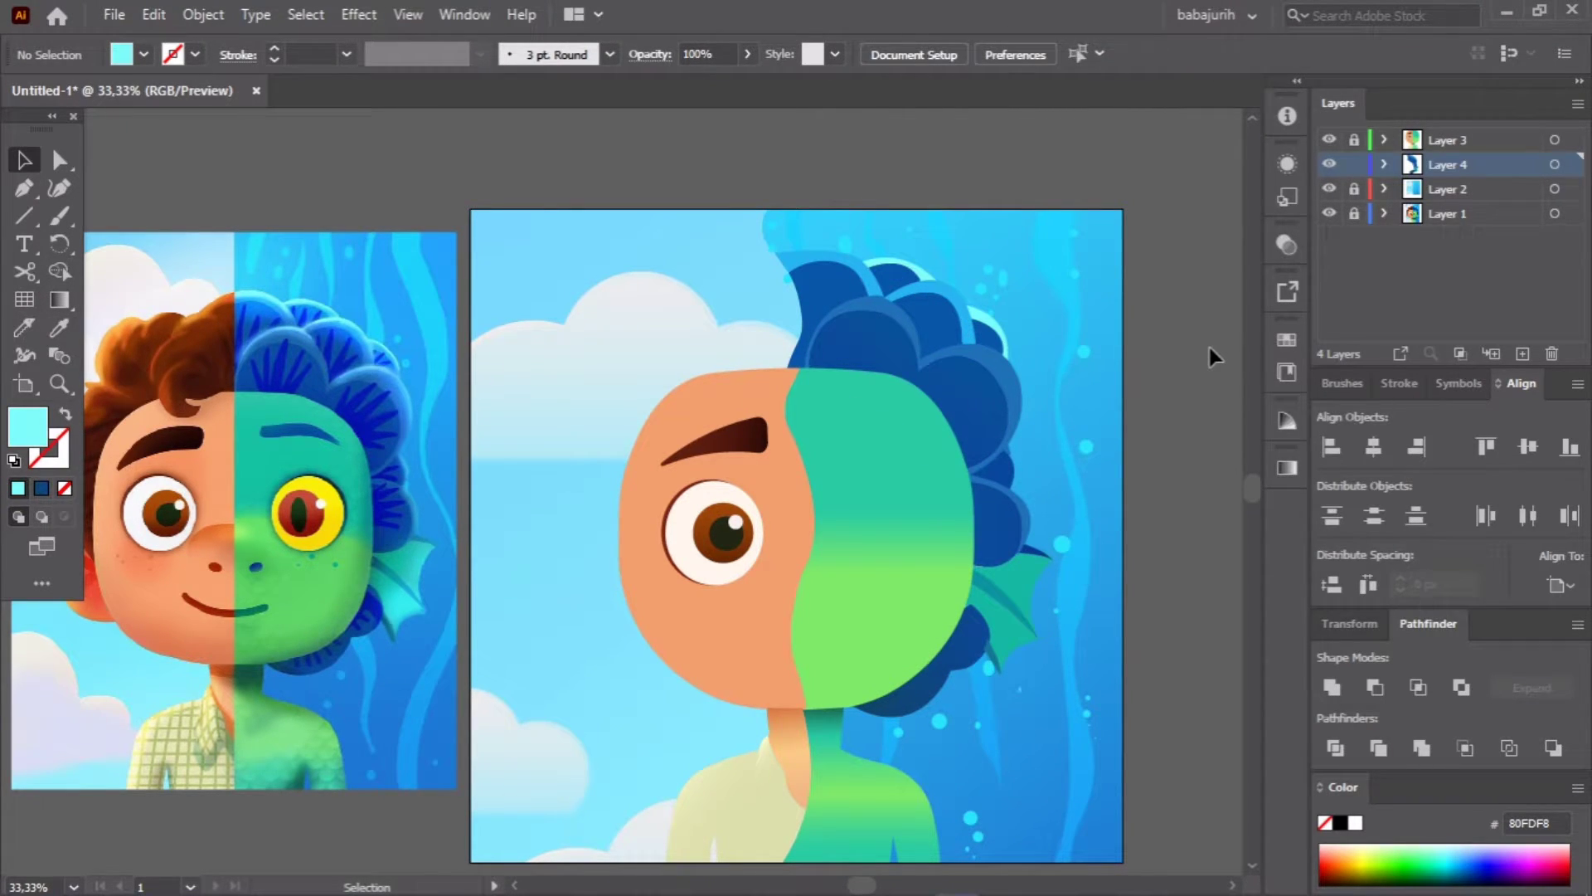
# Step: Unlock the face layer, group the boy's eye ellipses and place a copy on the green half
pyautogui.click(1354, 140)
pyautogui.click(1384, 139)
pyautogui.click(714, 531)
pyautogui.scroll(-5, 1364, 313)
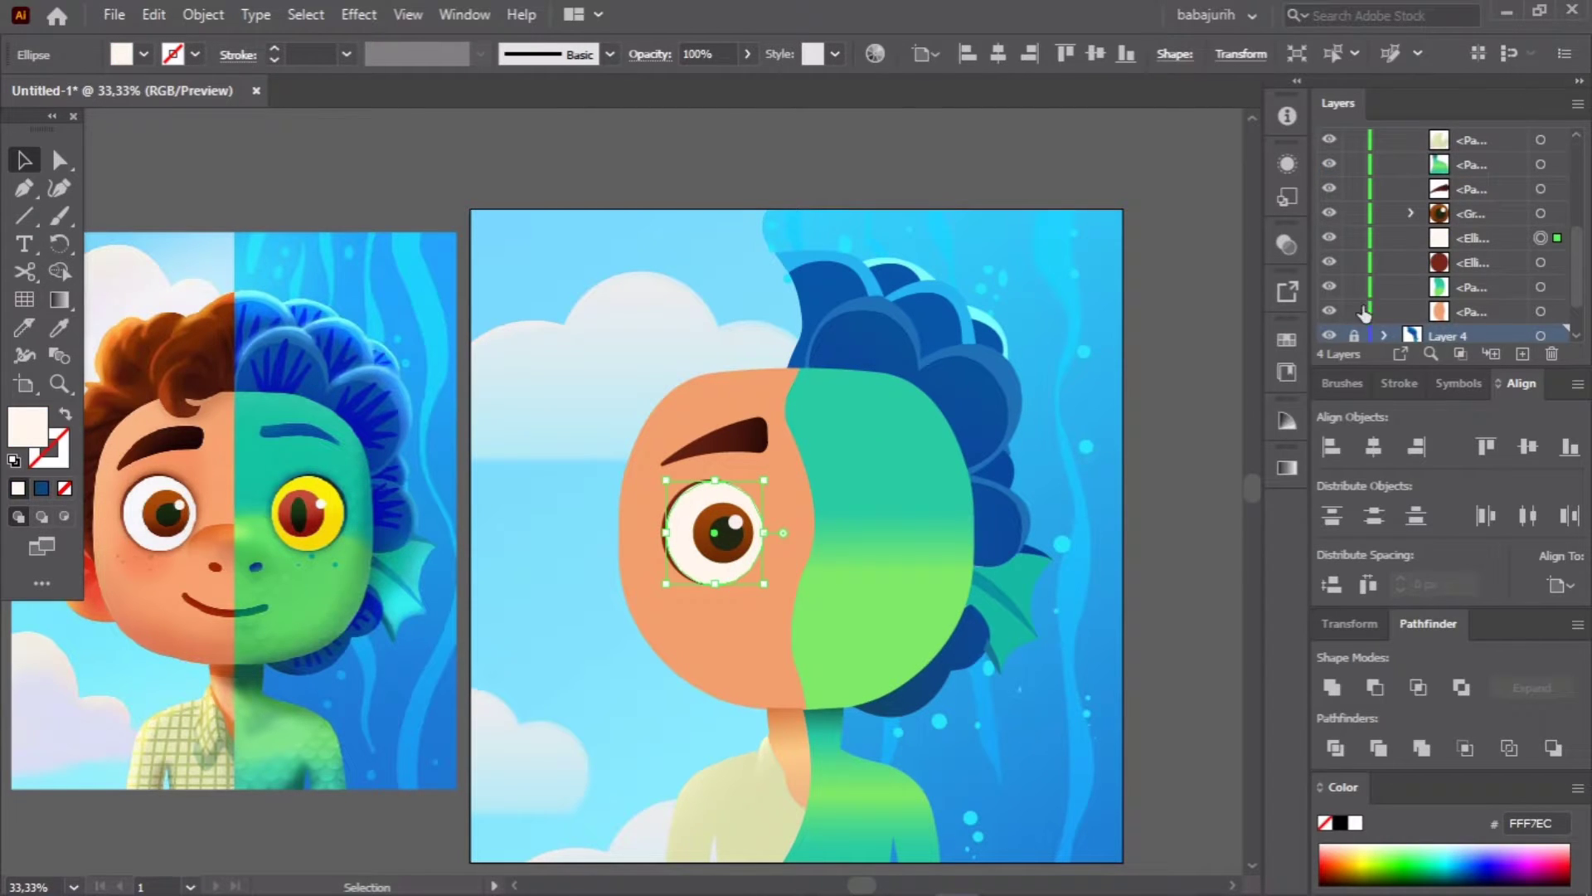
pyautogui.rightClick(735, 589)
pyautogui.click(772, 335)
pyautogui.rightClick(720, 549)
pyautogui.moveTo(889, 546); pyautogui.dragTo(910, 549)
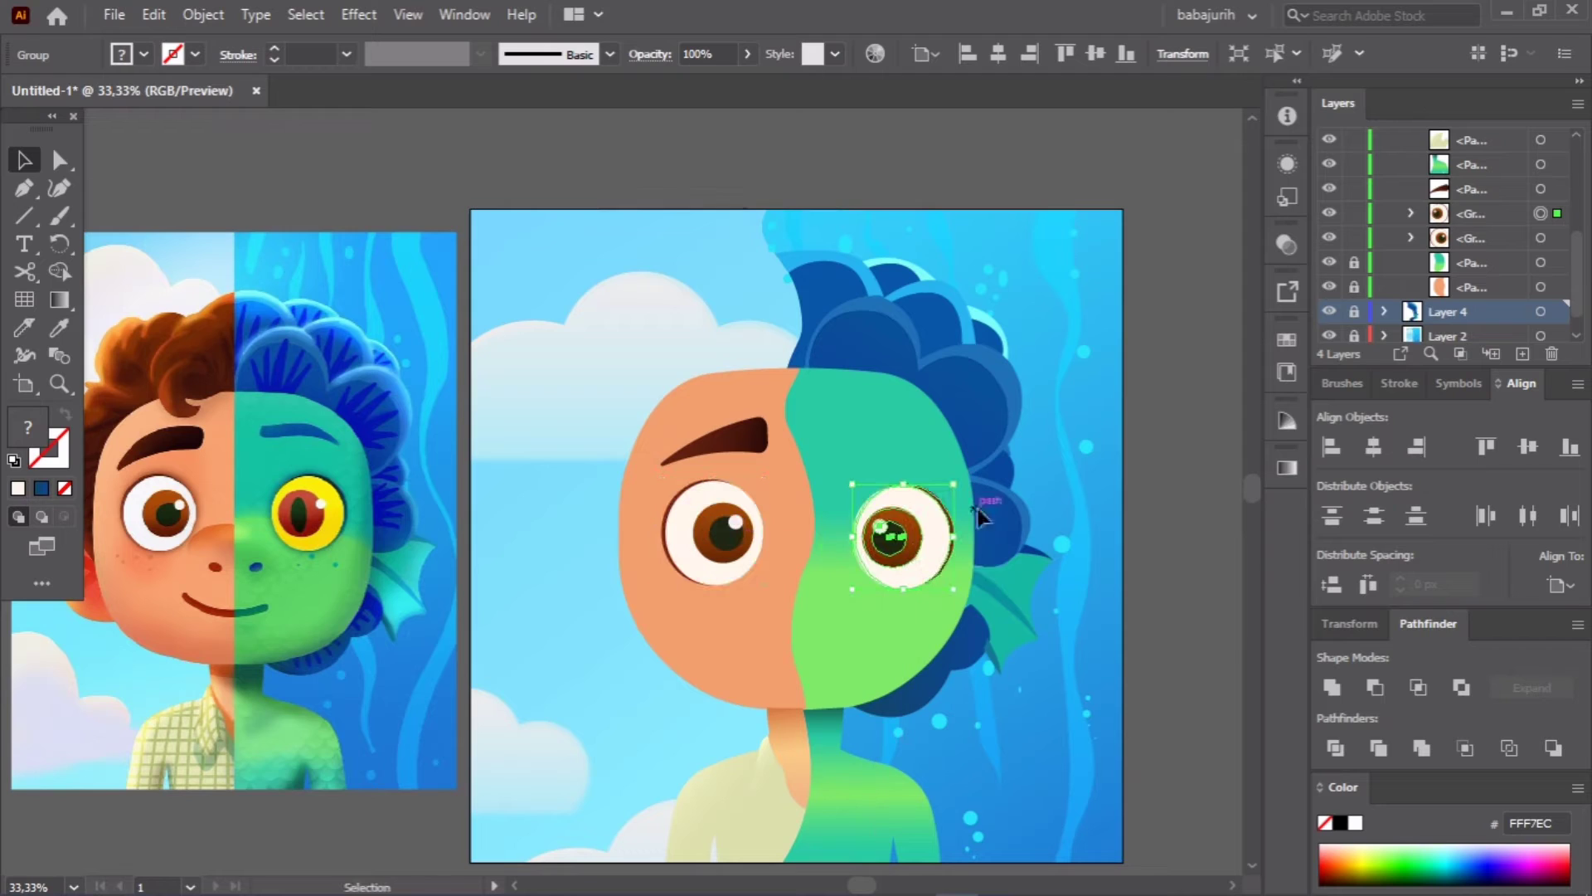
pyautogui.click(1047, 526)
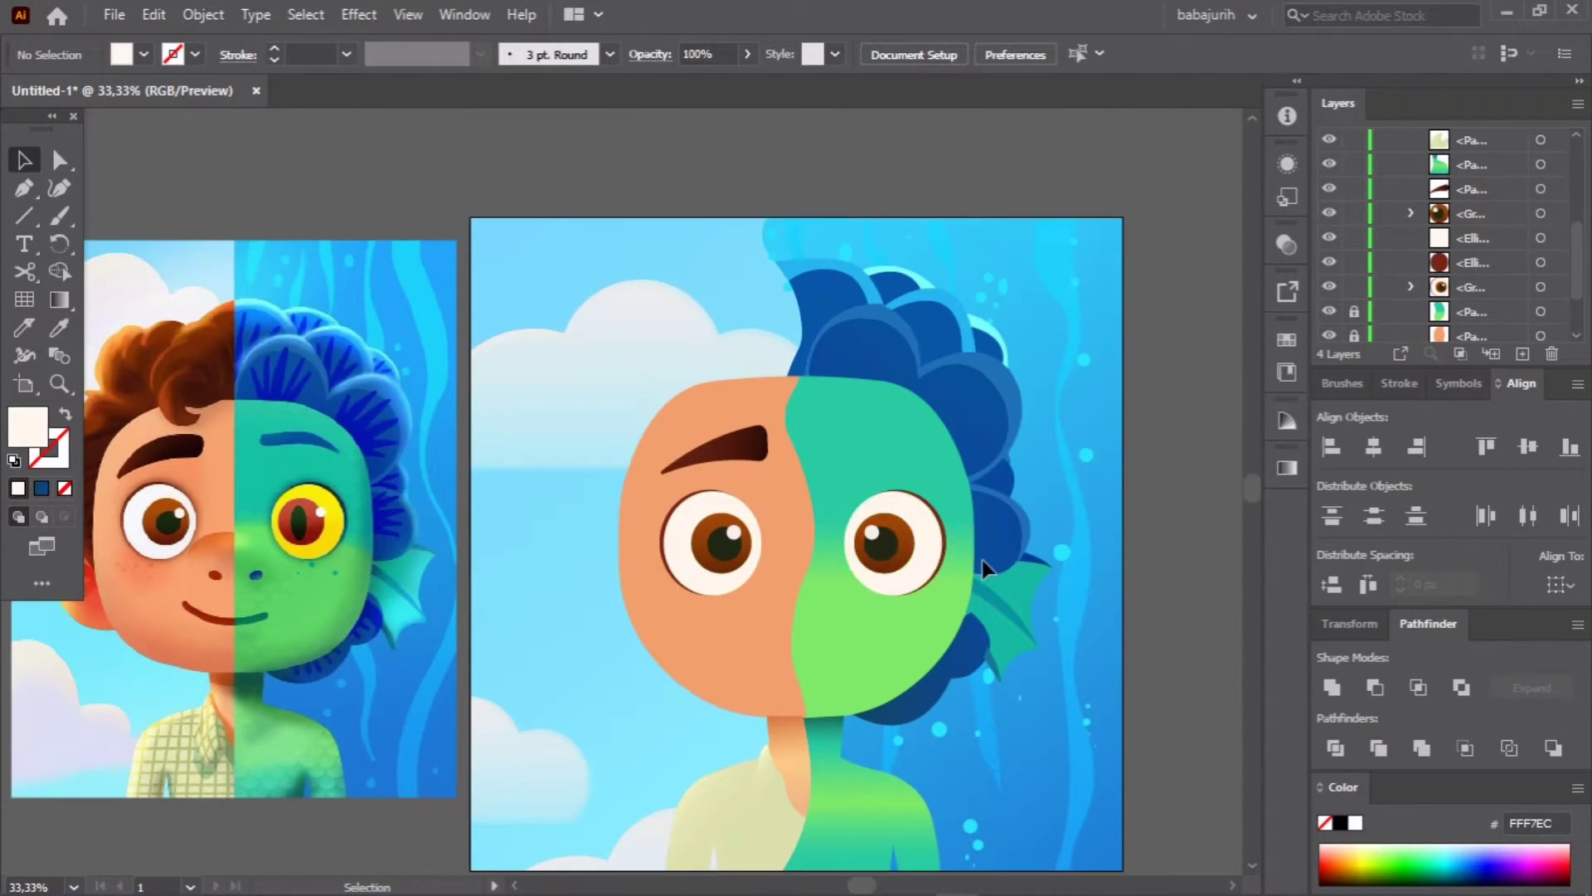
# Step: Fill the copied eyeball with reference yellow and give the iris a red gradient
pyautogui.click(920, 551)
pyautogui.press('i')
pyautogui.click(344, 516)
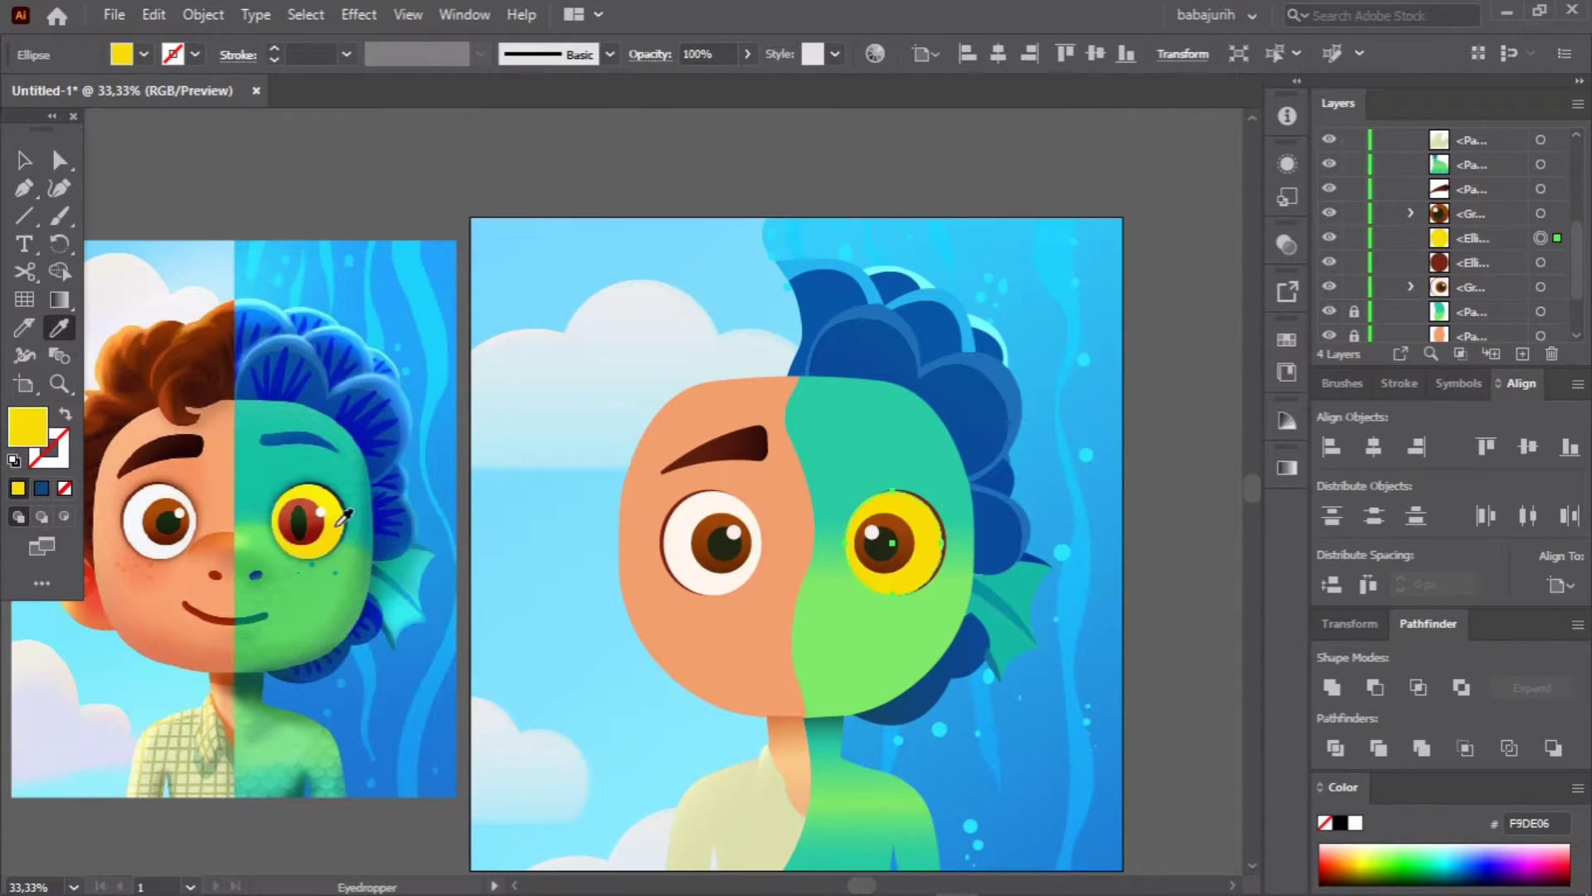
pyautogui.press('g')
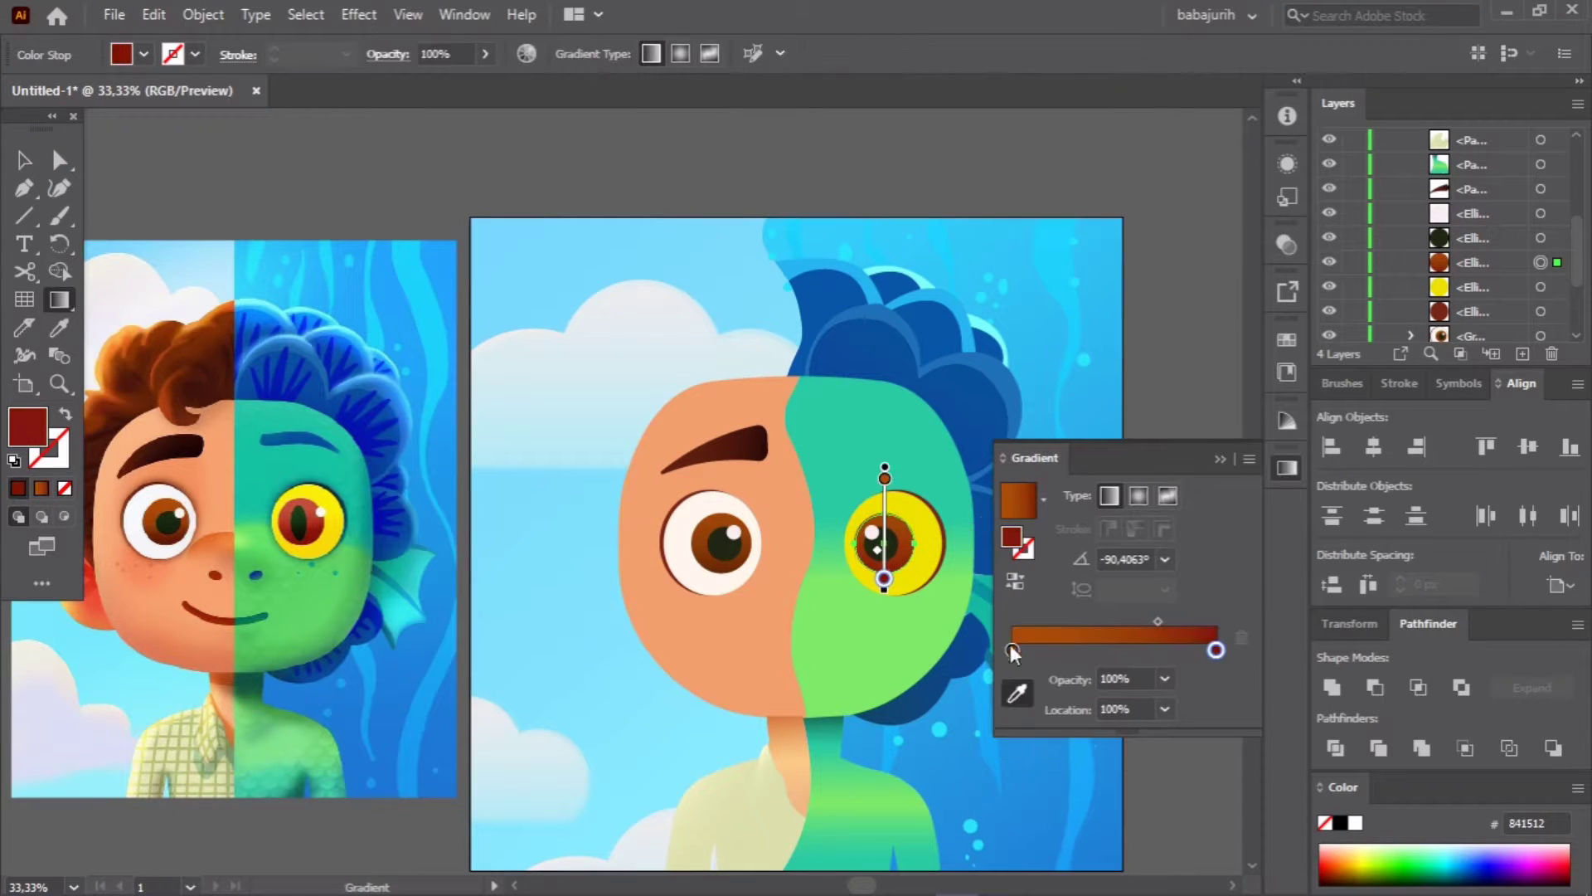
pyautogui.click(884, 477)
pyautogui.press('v')
# Step: Narrow the pupil into a slit and shift the white highlight to the right
pyautogui.click(881, 543)
pyautogui.hotkey('ctrl', '=')
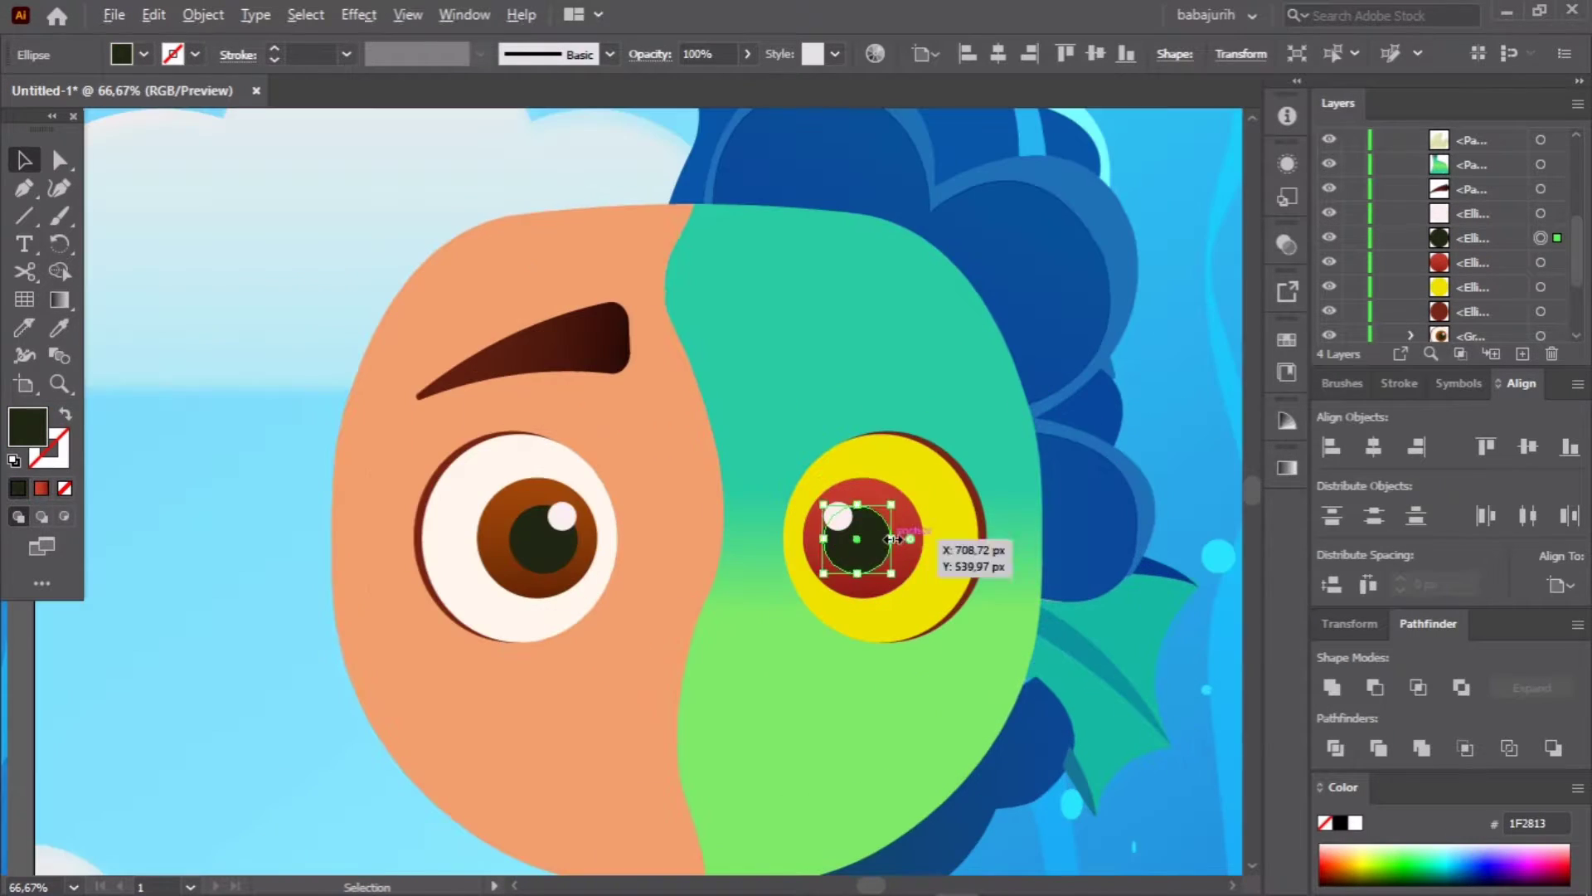
pyautogui.hotkey('ctrl', '=')
pyautogui.hotkey('ctrl', '=')
pyautogui.moveTo(998, 586); pyautogui.dragTo(987, 561)
pyautogui.moveTo(903, 406)
pyautogui.mouseDown()
pyautogui.moveTo(988, 398)
pyautogui.moveTo(1003, 428)
pyautogui.mouseUp()
pyautogui.hotkey('ctrl', '-')
pyautogui.hotkey('ctrl', '-')
pyautogui.hotkey('ctrl', '-')
pyautogui.click(1010, 821)
pyautogui.scroll(1, 1010, 821)
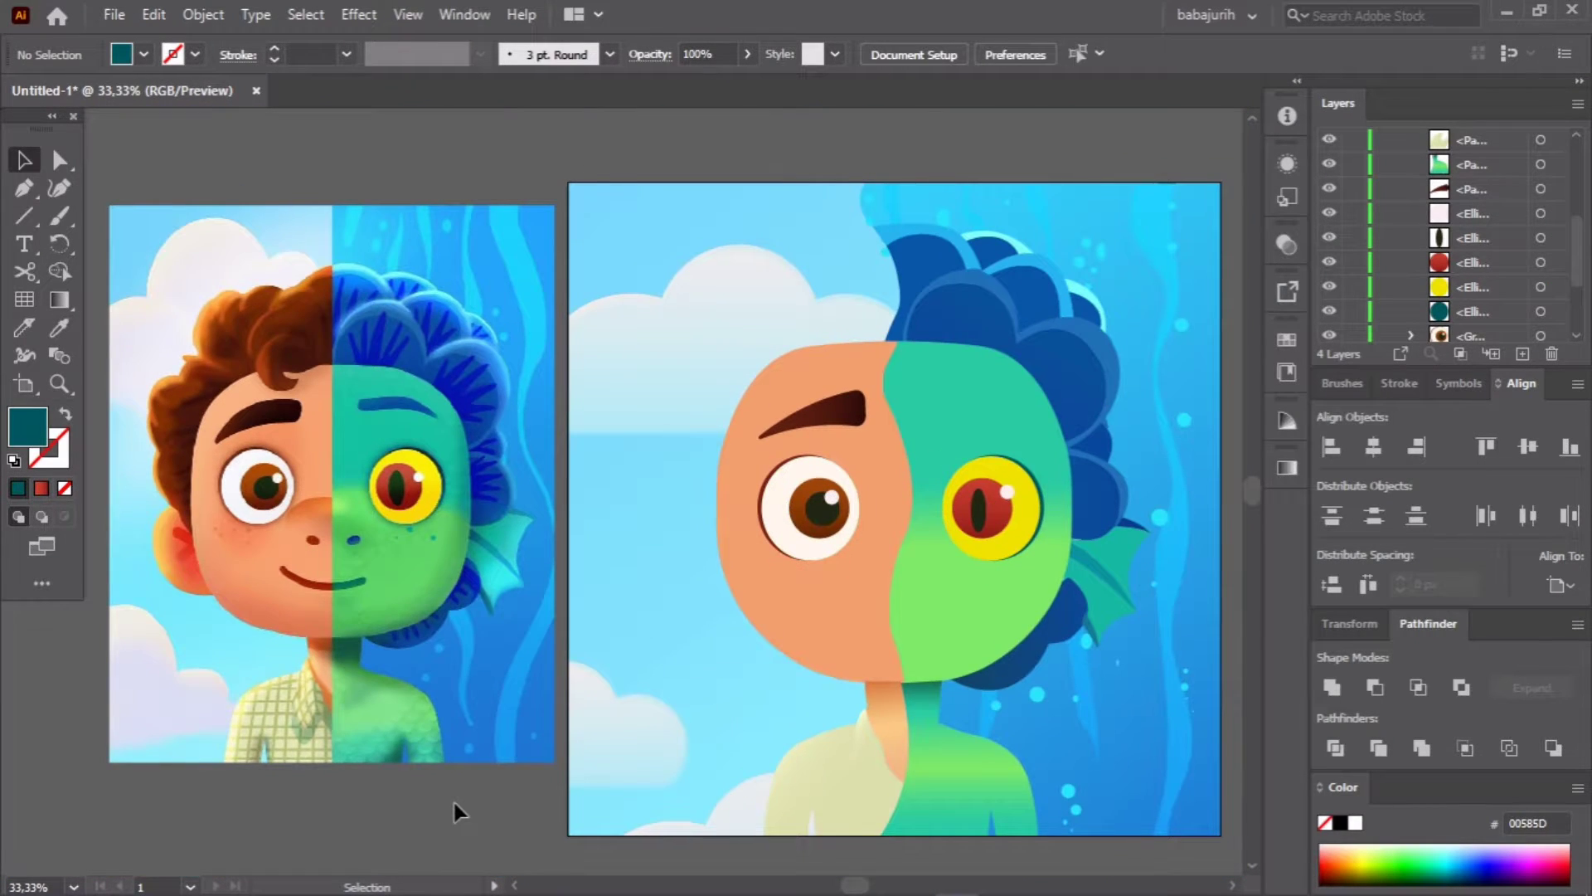
# Step: Group the monster eye's parts and inspect the boy's brown eyebrow
pyautogui.rightClick(978, 377)
pyautogui.click(1029, 456)
pyautogui.click(409, 824)
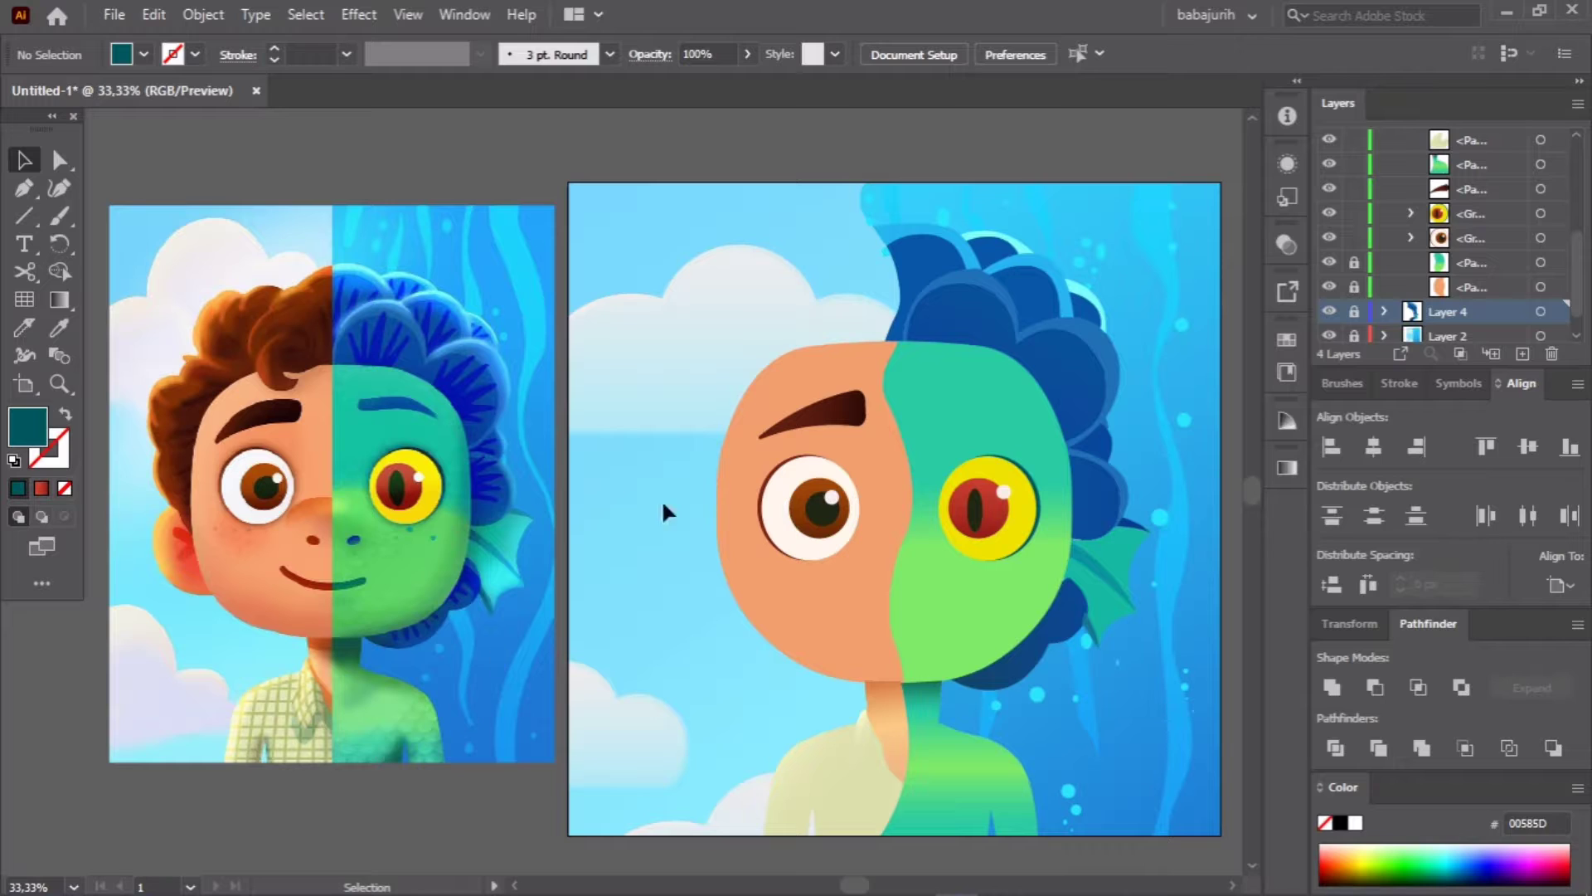
pyautogui.click(813, 411)
pyautogui.click(469, 674)
pyautogui.click(792, 431)
pyautogui.hotkey('shift', '`')
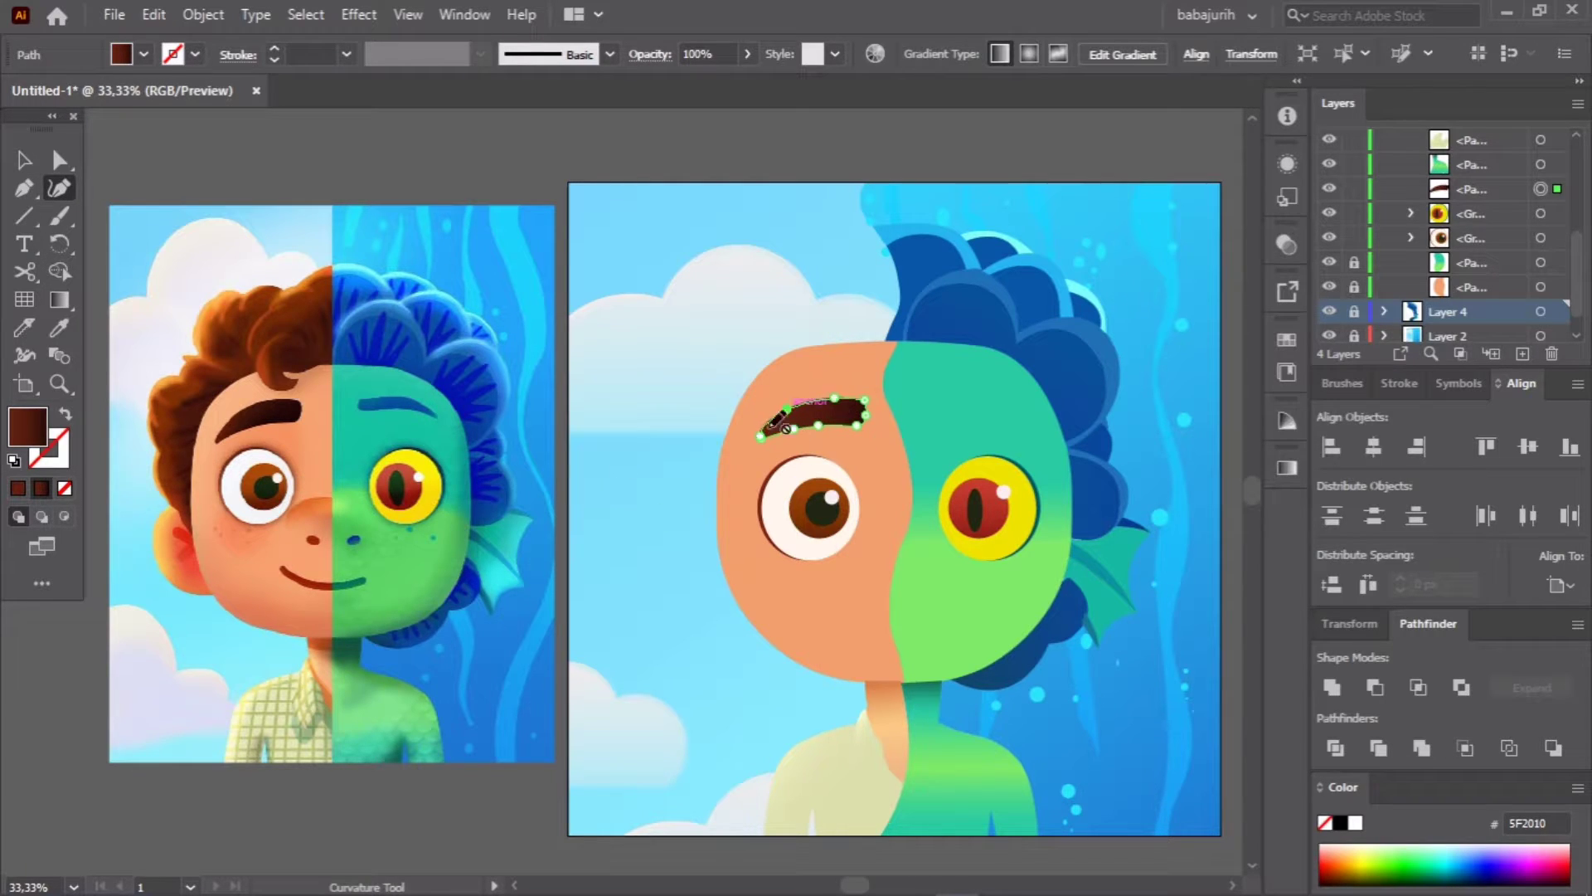
pyautogui.press('v')
pyautogui.click(510, 424)
pyautogui.scroll(1, 376, 436)
# Step: Draw a curved eyebrow path above the yellow eye and fill it with reference blue
pyautogui.press('p')
pyautogui.click(350, 384)
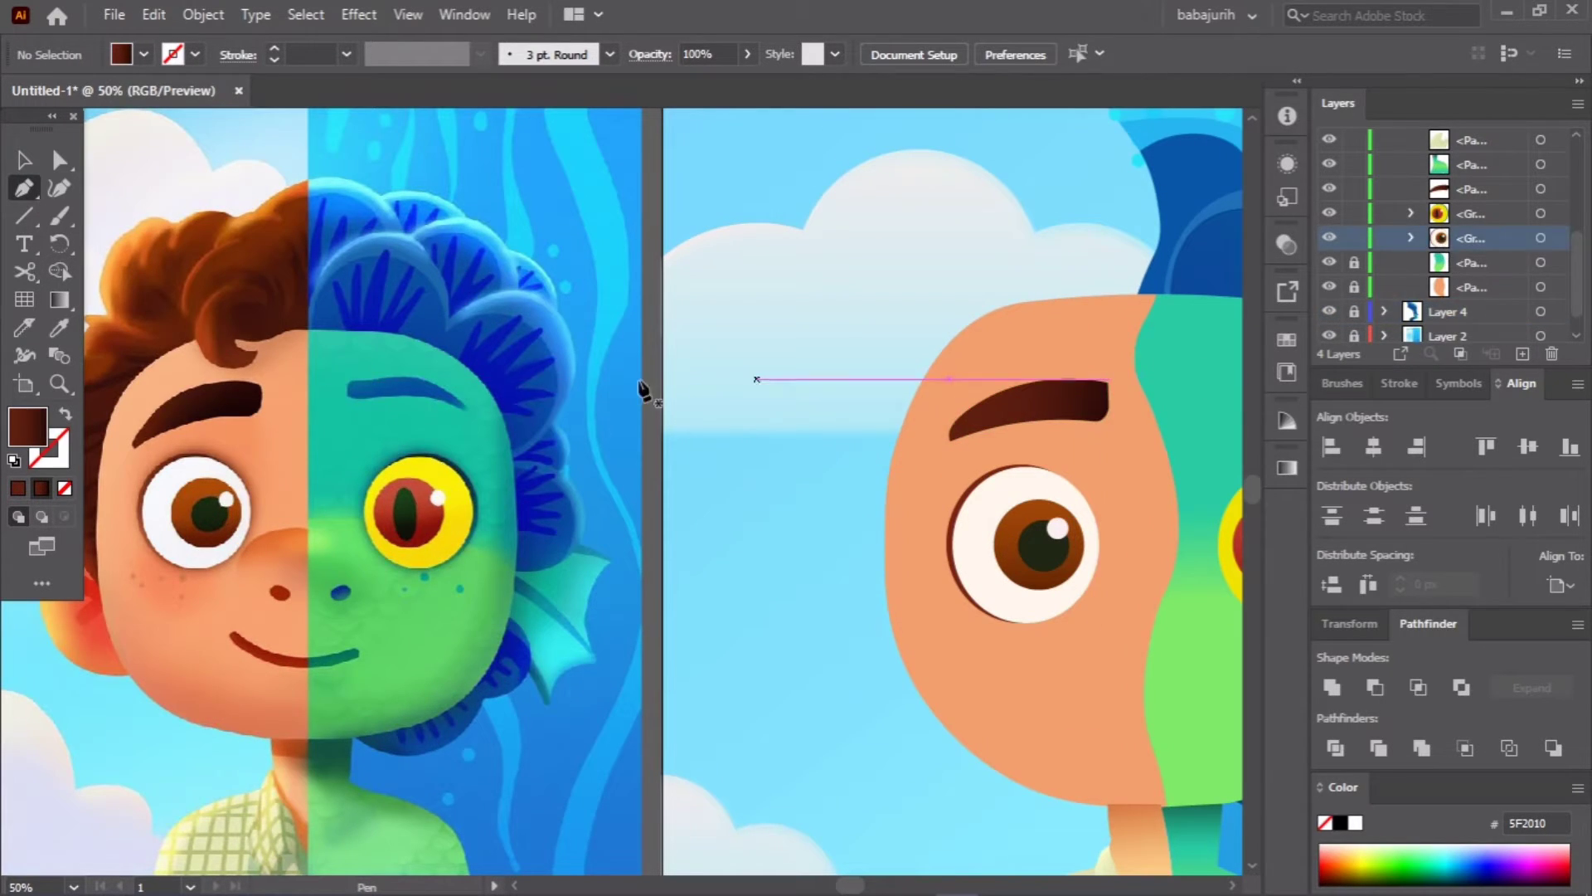
pyautogui.click(469, 419)
pyautogui.hotkey('shift', '`')
pyautogui.scroll(1, 377, 398)
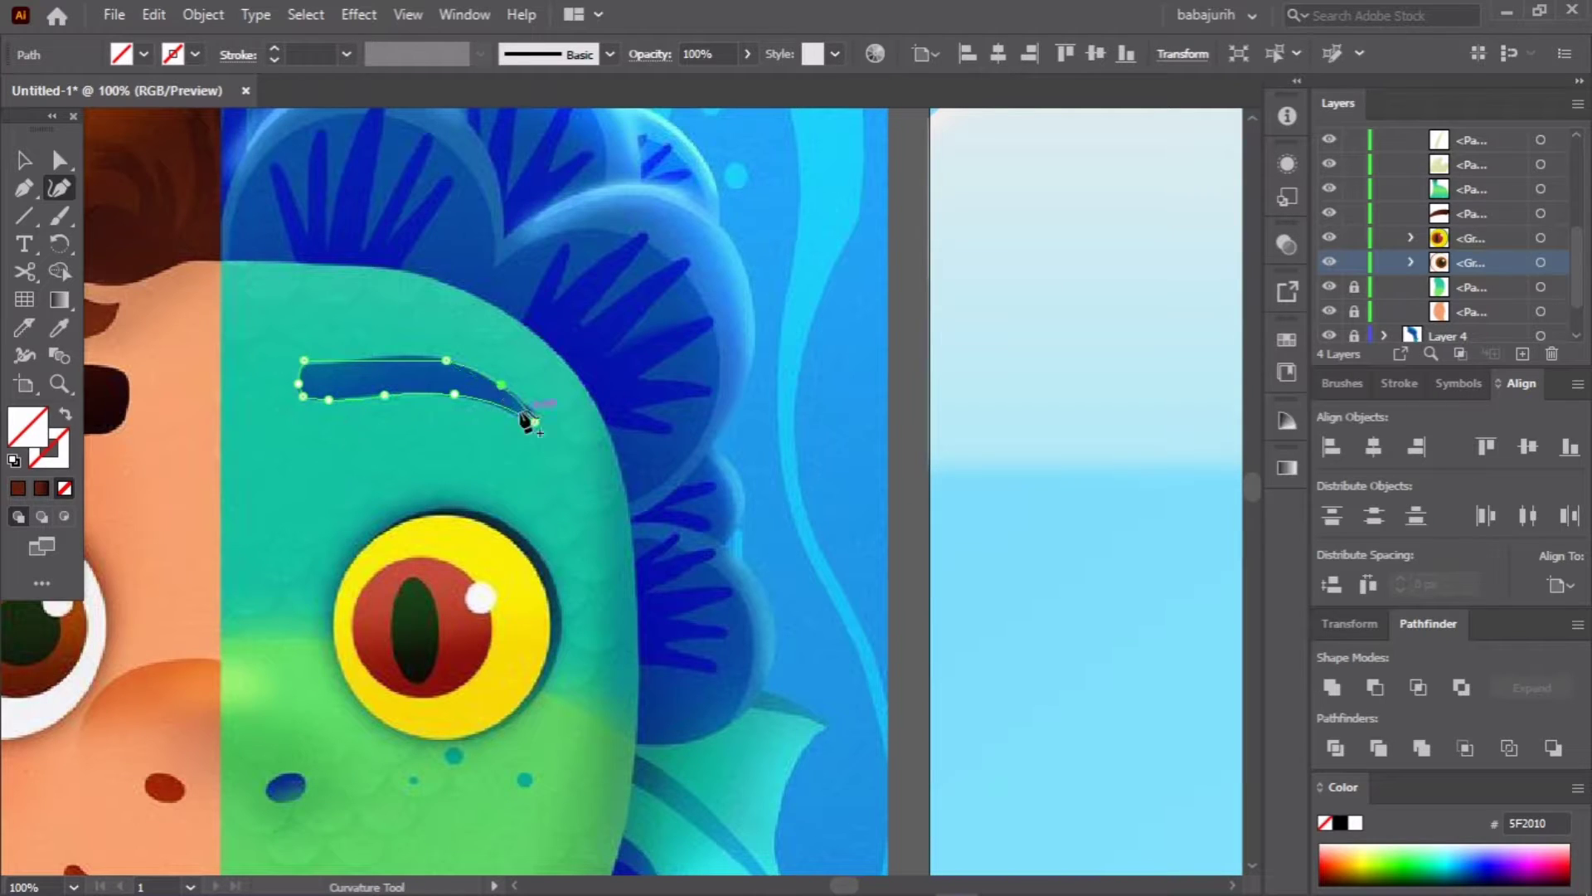
pyautogui.press('v')
pyautogui.scroll(-3, 311, 373)
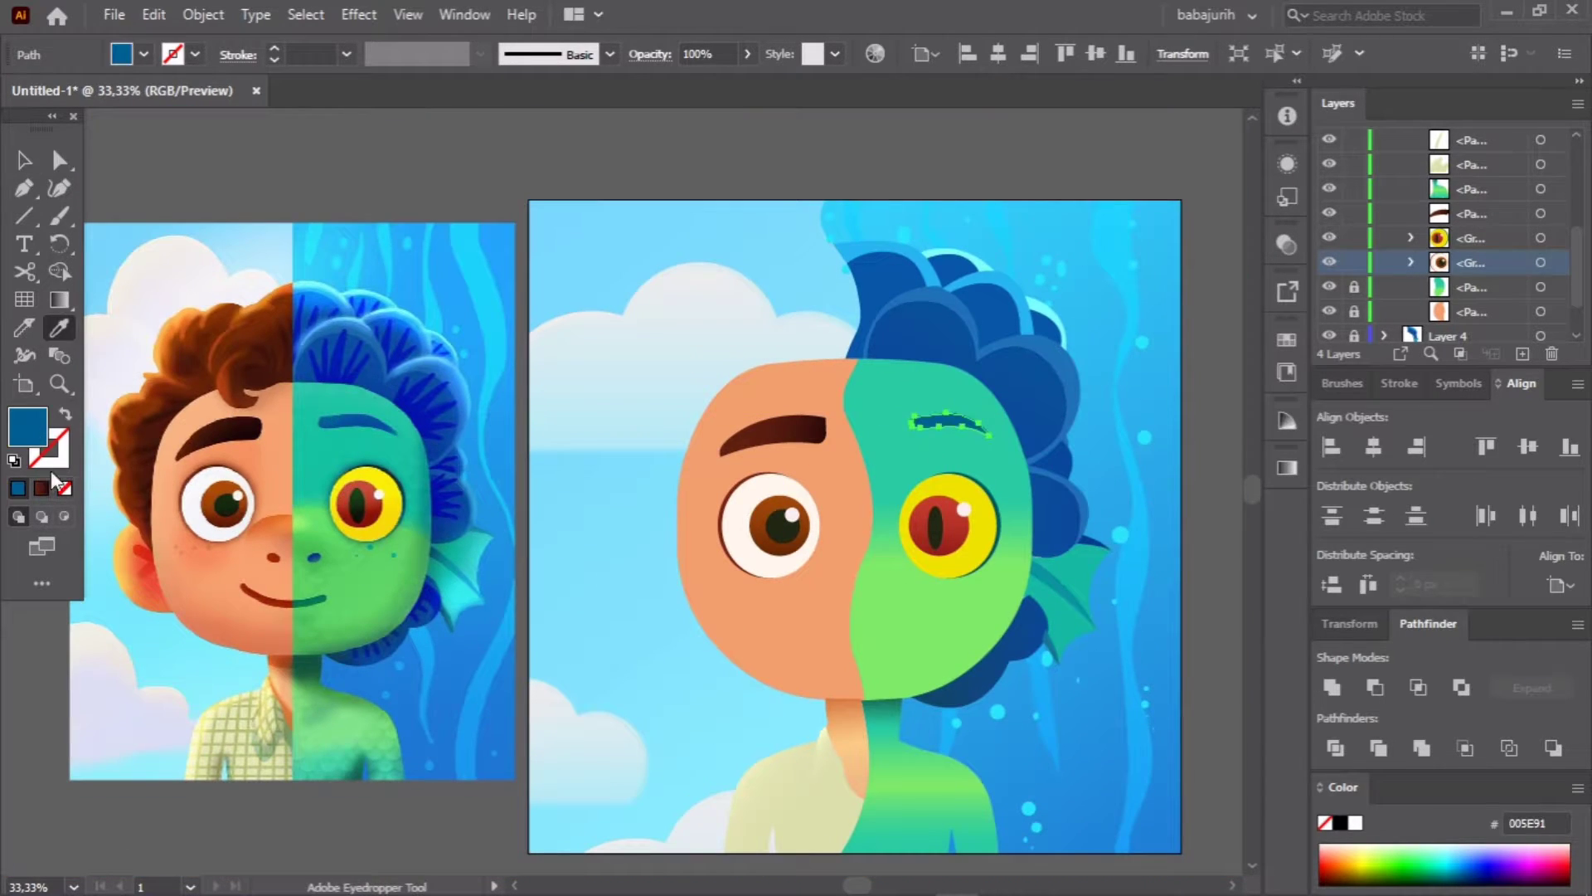
pyautogui.click(42, 488)
# Step: Resize the blue eyebrow and stretch it wider to the right
pyautogui.press('v')
pyautogui.moveTo(895, 438); pyautogui.dragTo(891, 442)
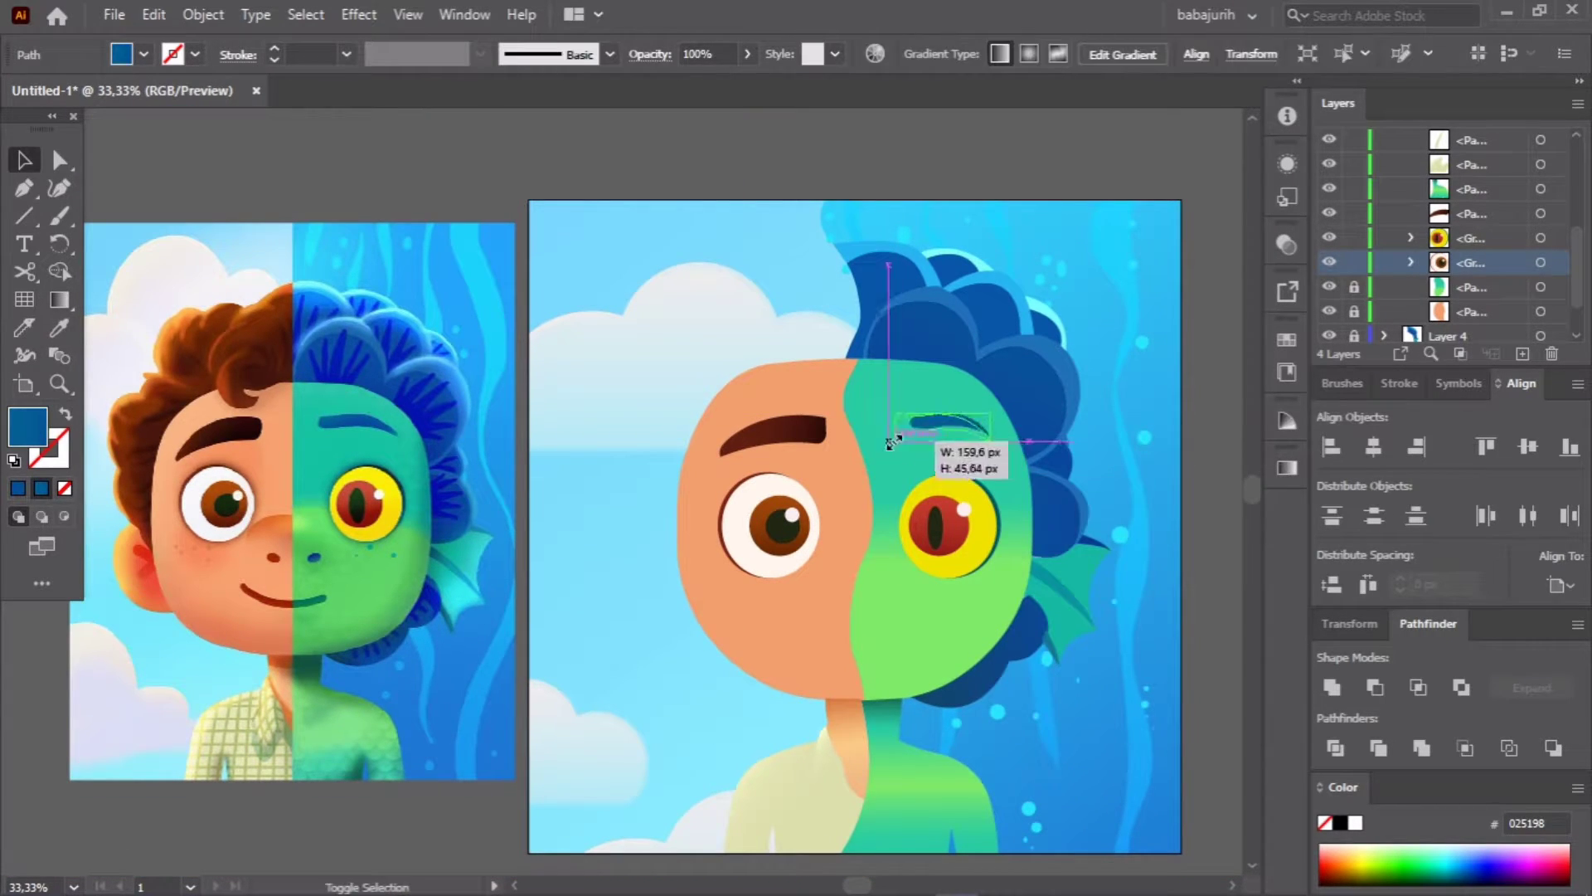
pyautogui.click(1217, 458)
pyautogui.click(937, 419)
pyautogui.moveTo(989, 434); pyautogui.dragTo(999, 439)
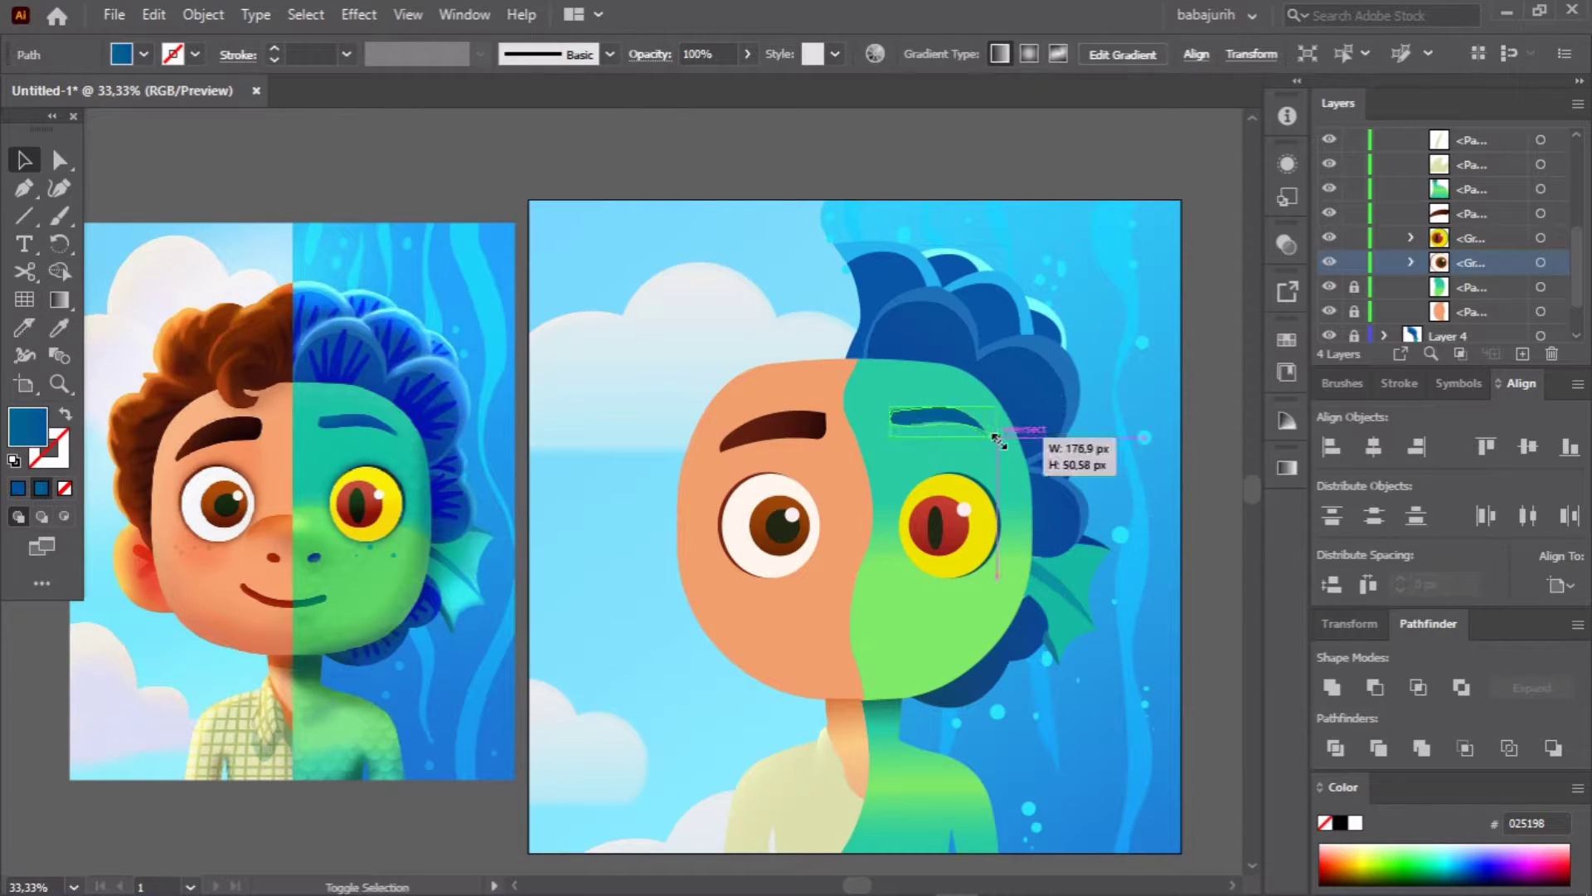
pyautogui.click(771, 425)
pyautogui.click(683, 172)
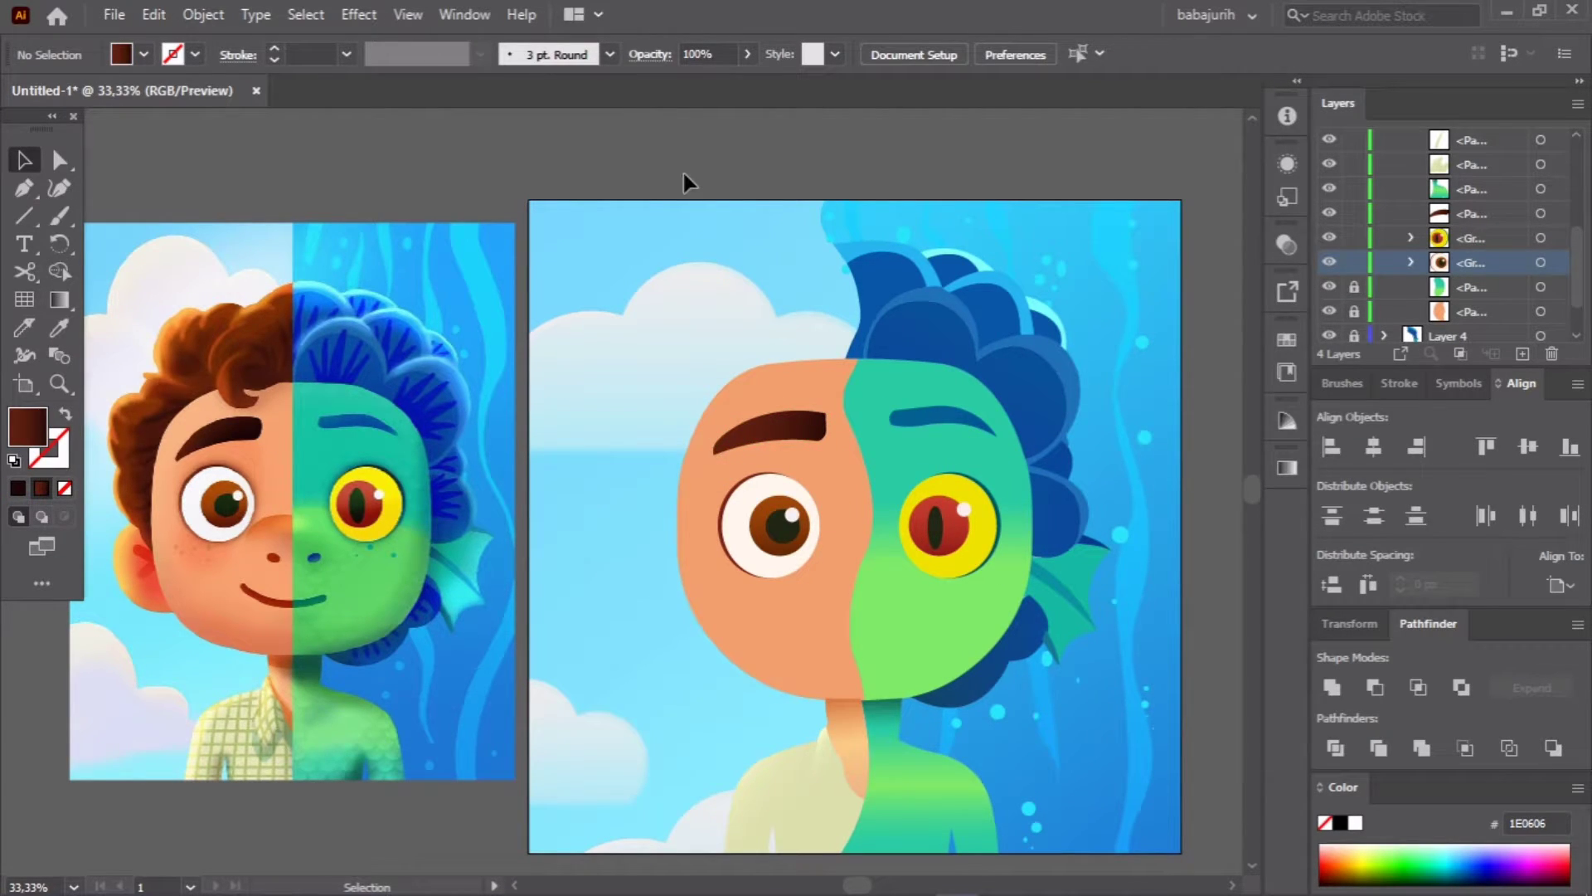
pyautogui.scroll(3, 1443, 232)
# Step: Draw a curved smile path across the lower face with a red stroke and no fill
pyautogui.click(1441, 214)
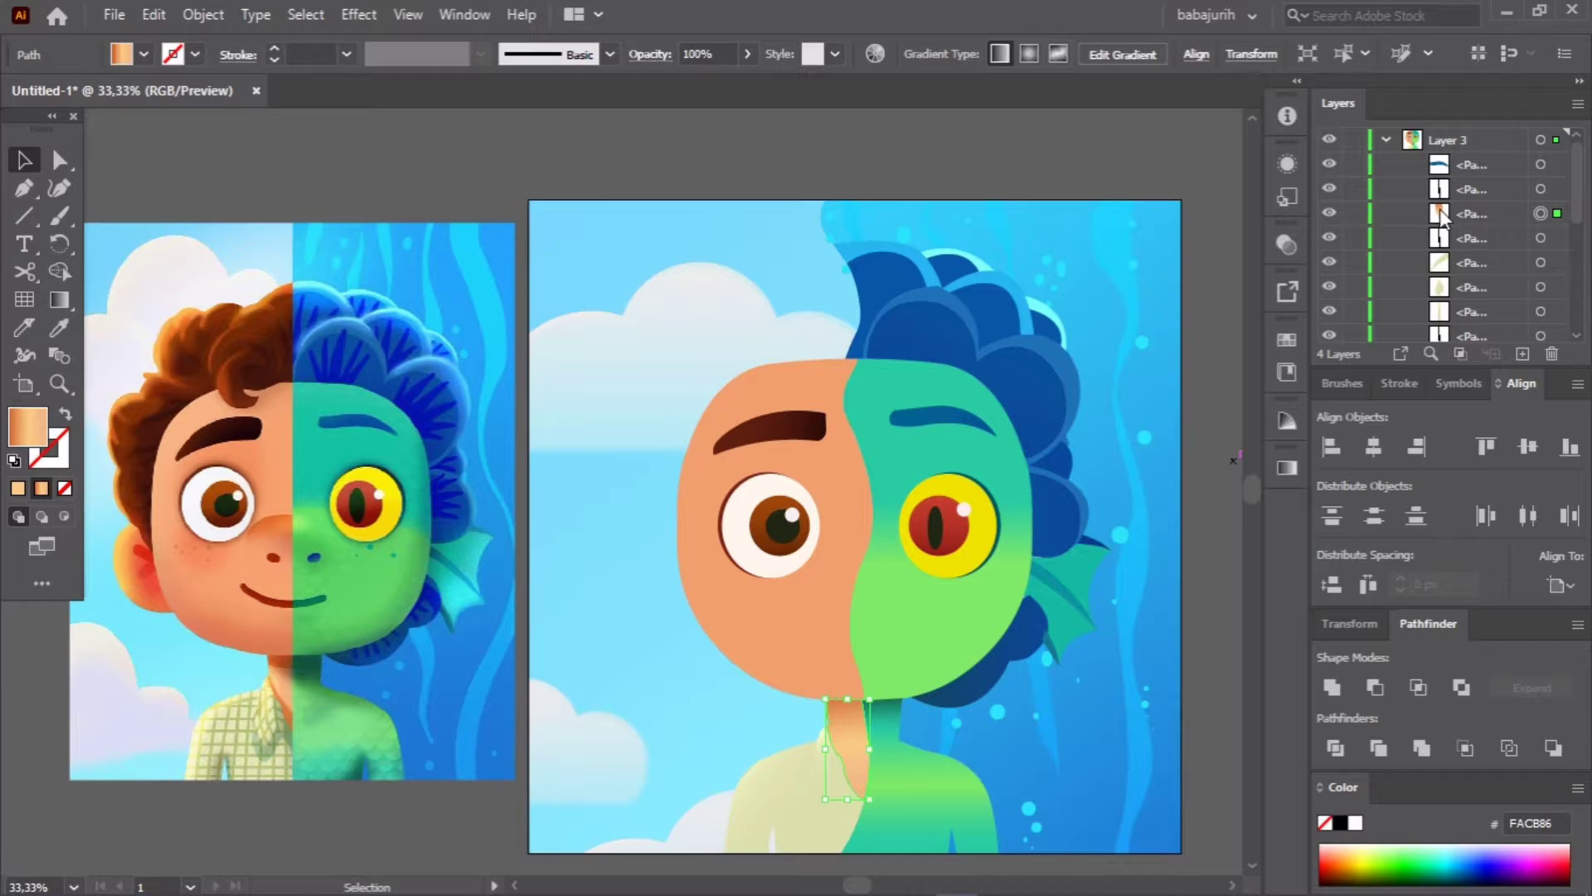
pyautogui.scroll(-2, 1447, 241)
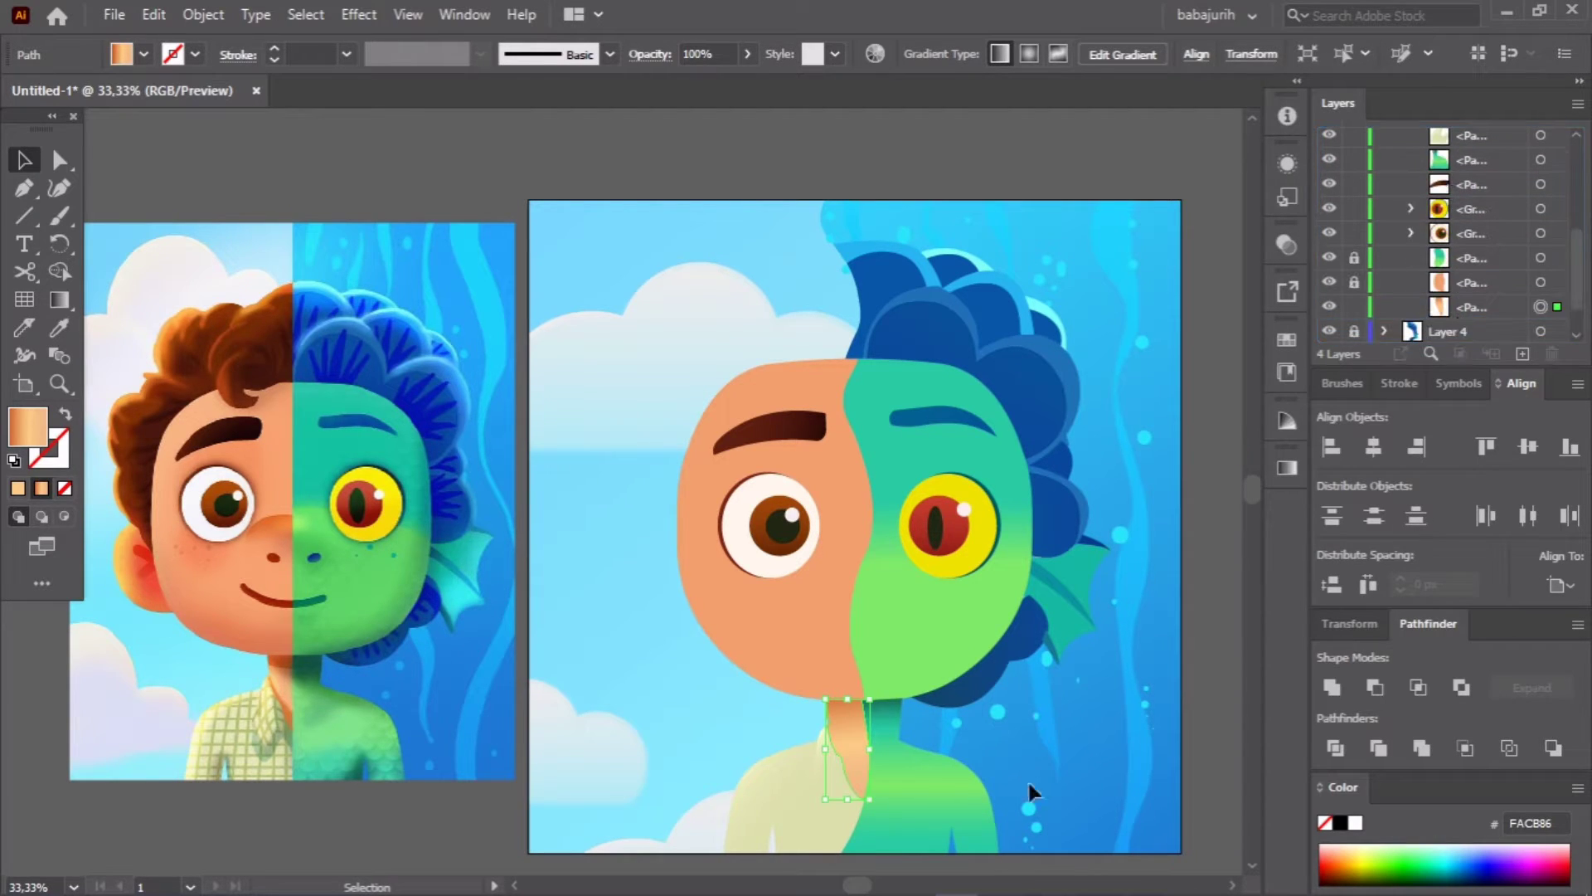
pyautogui.click(1027, 779)
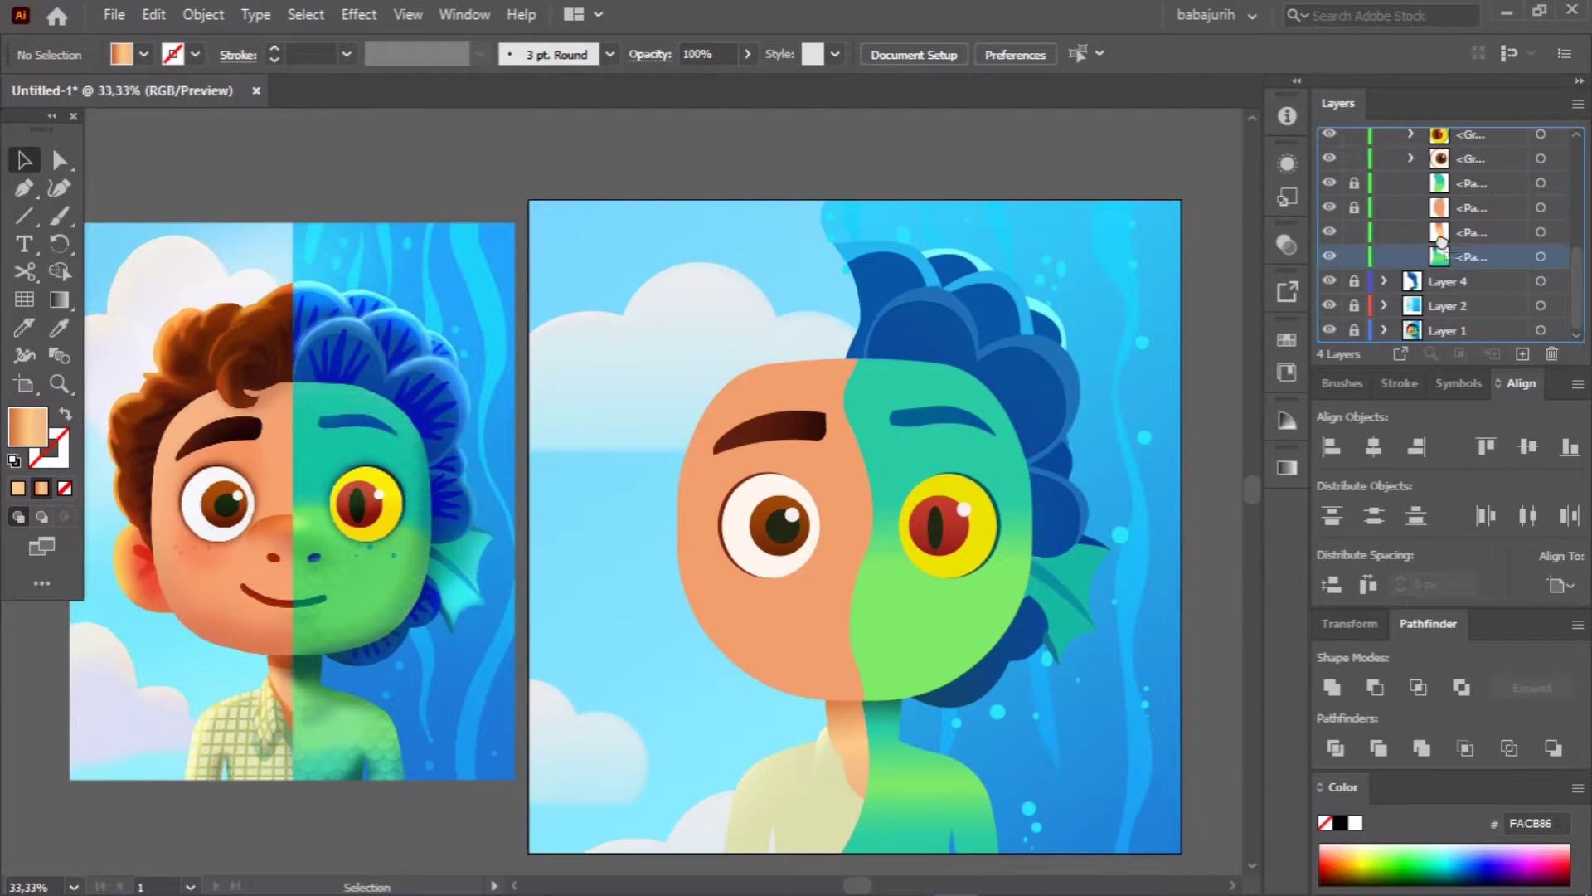
pyautogui.press('p')
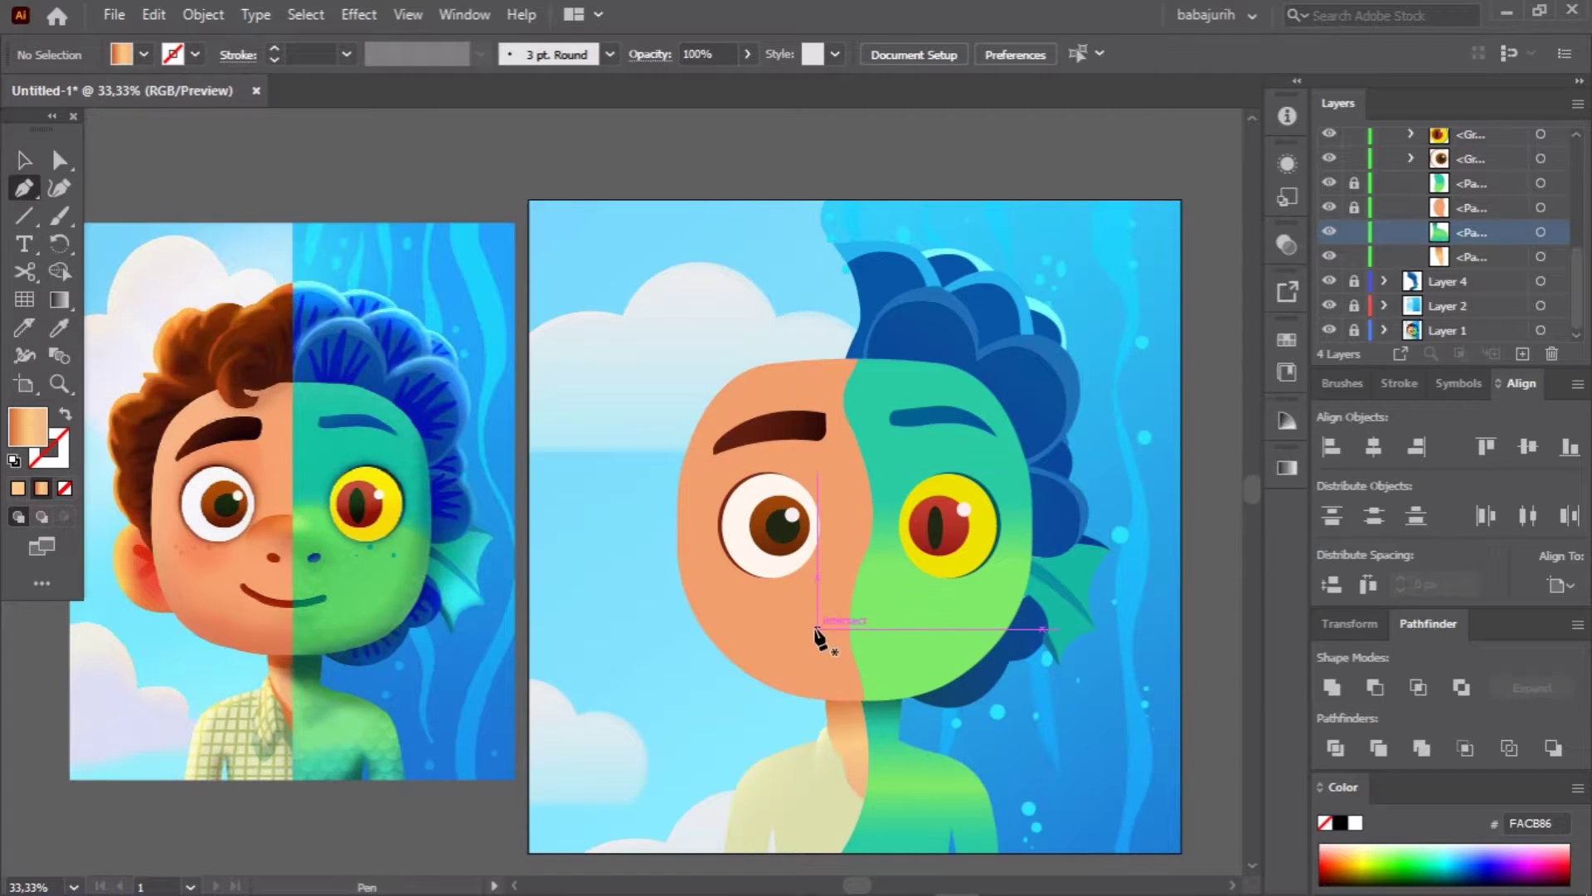
pyautogui.moveTo(800, 626); pyautogui.dragTo(912, 626)
pyautogui.click(59, 327)
pyautogui.click(265, 593)
pyautogui.click(63, 419)
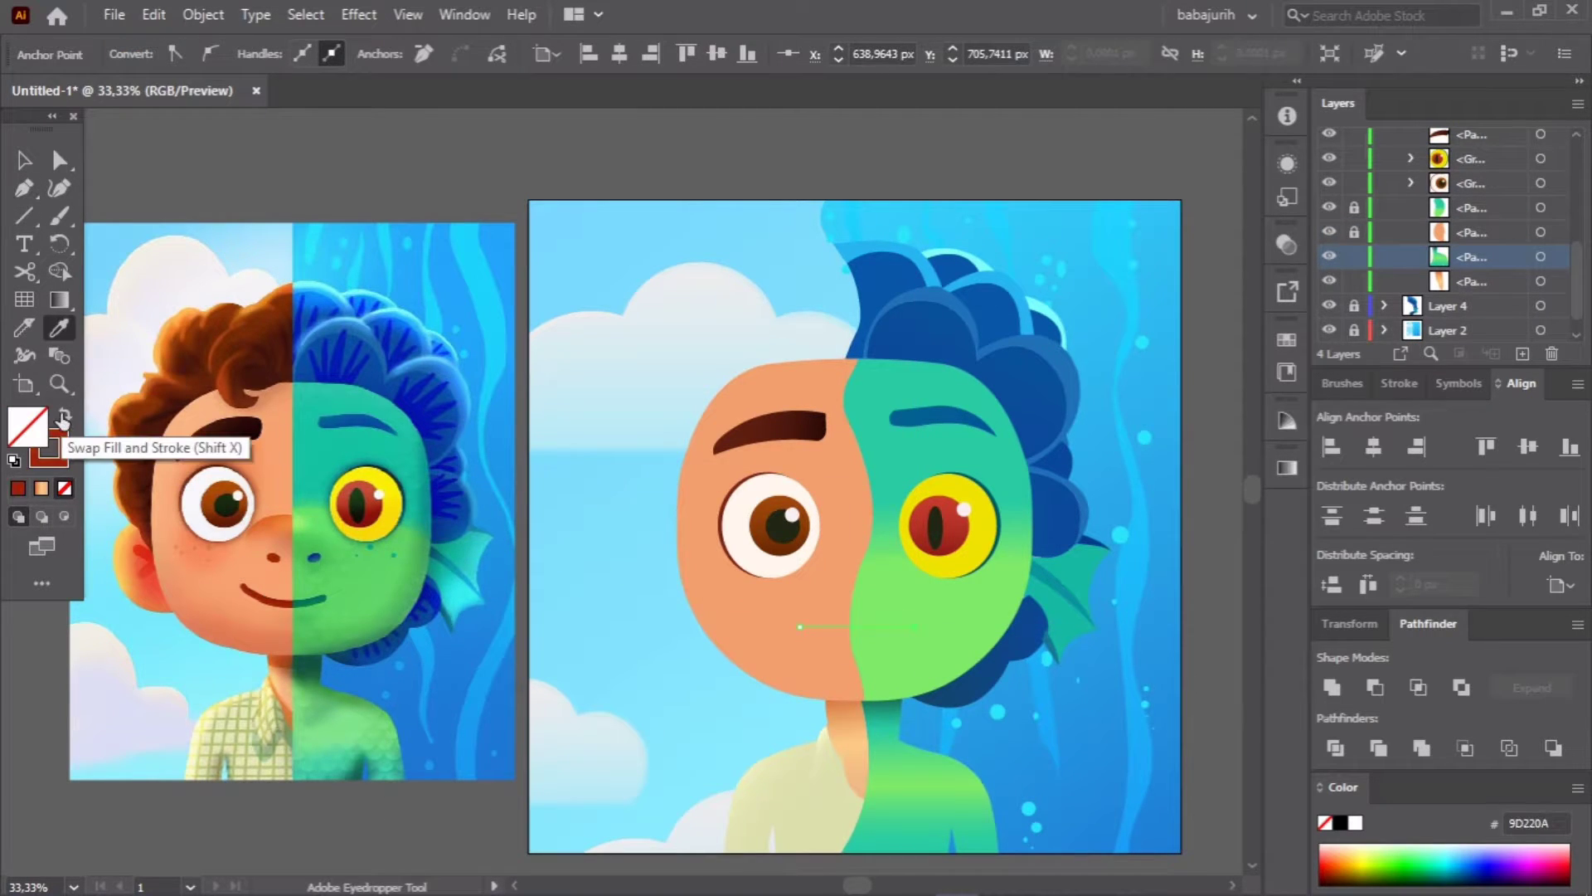
pyautogui.hotkey('shift', '`')
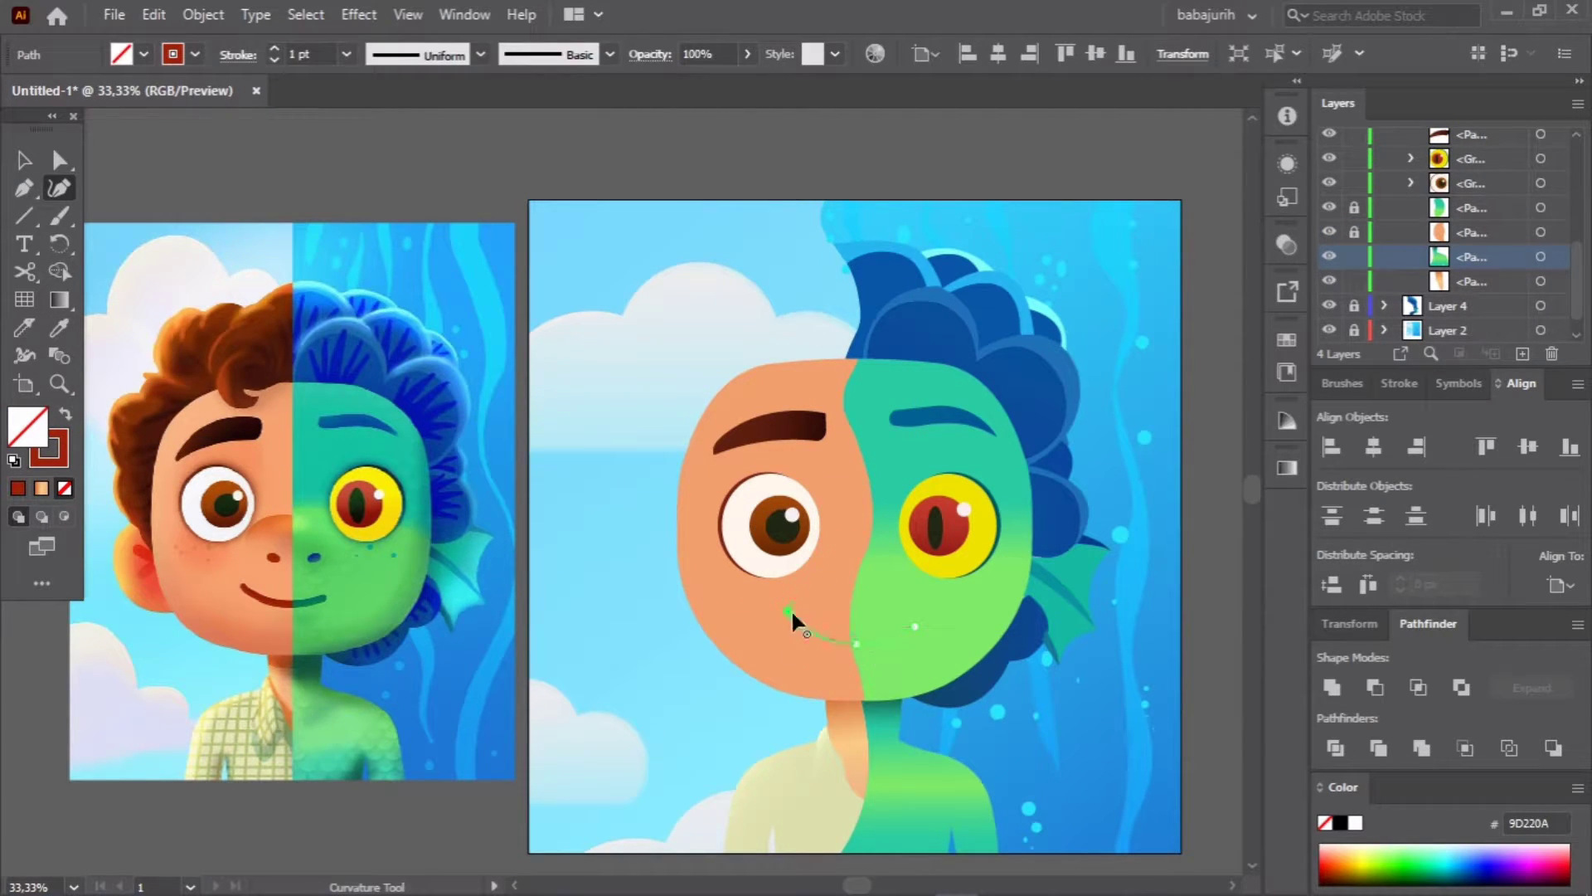
pyautogui.click(791, 608)
pyautogui.press('v')
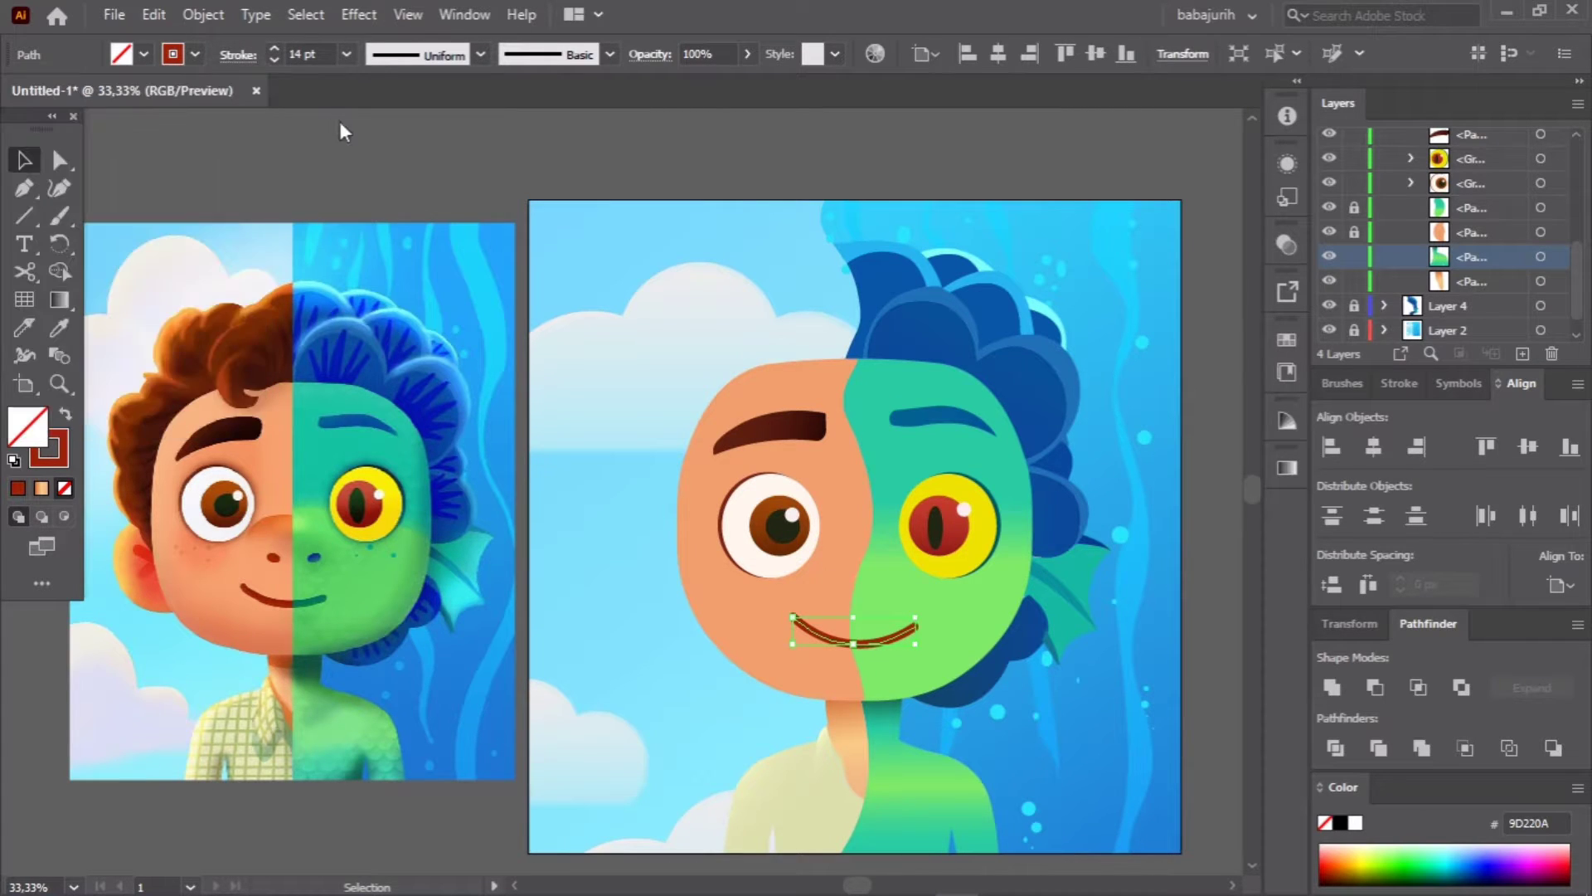
# Step: Nudge the smile into place, outline its stroke, and divide it at the face's midline
pyautogui.click(340, 129)
pyautogui.moveTo(884, 620); pyautogui.dragTo(882, 623)
pyautogui.hotkey('ctrl', '+')
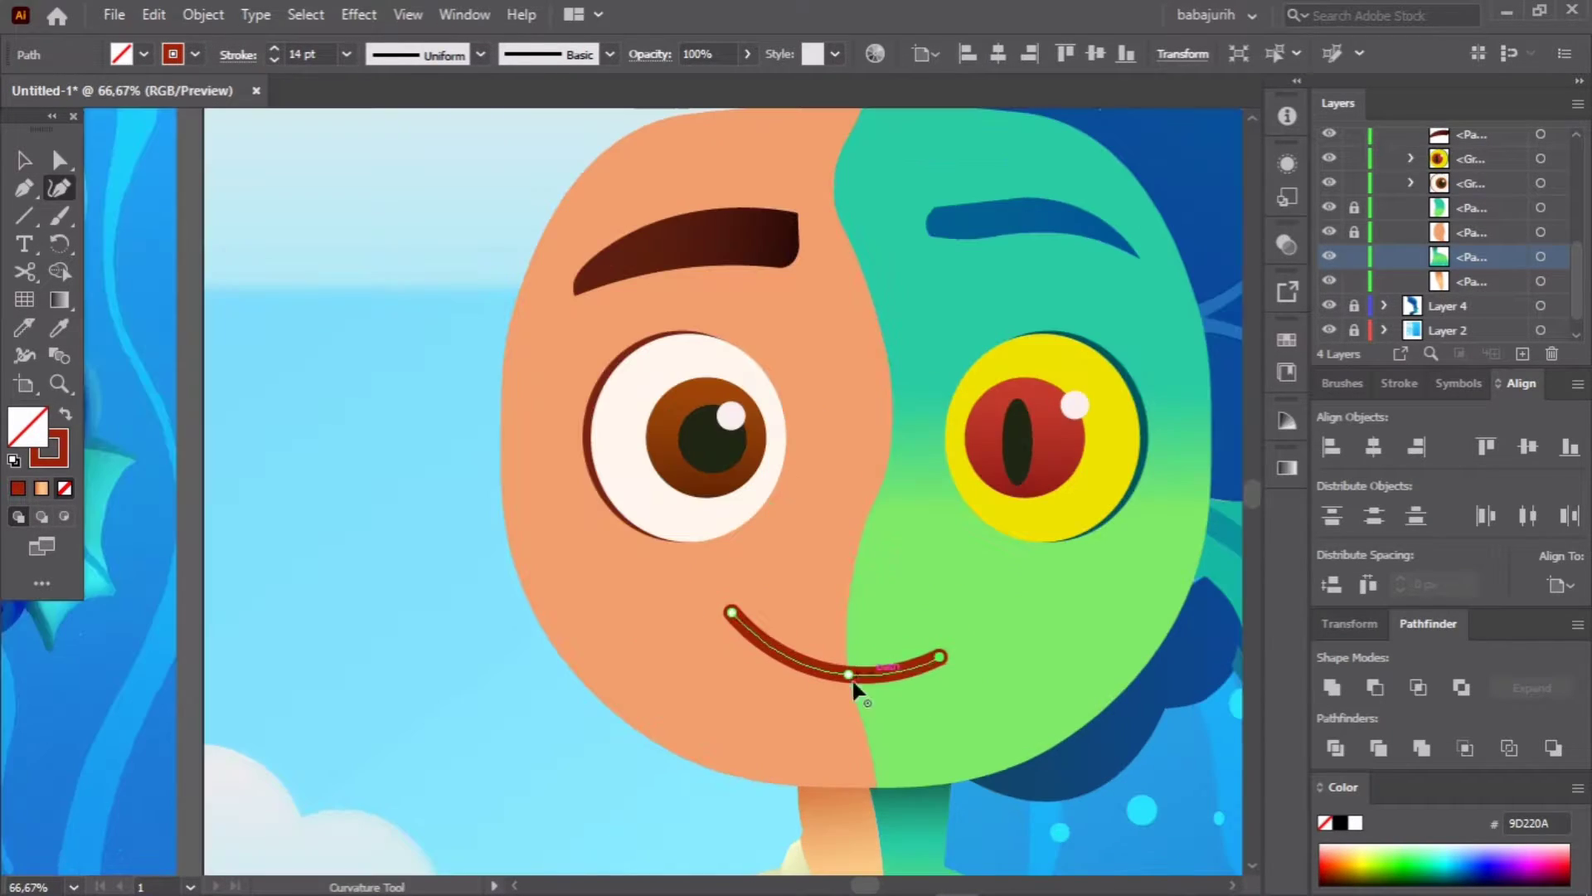
pyautogui.hotkey('ctrl', '+')
pyautogui.hotkey('ctrl', '+')
pyautogui.moveTo(693, 491); pyautogui.dragTo(725, 687)
pyautogui.press('v')
pyautogui.click(514, 502)
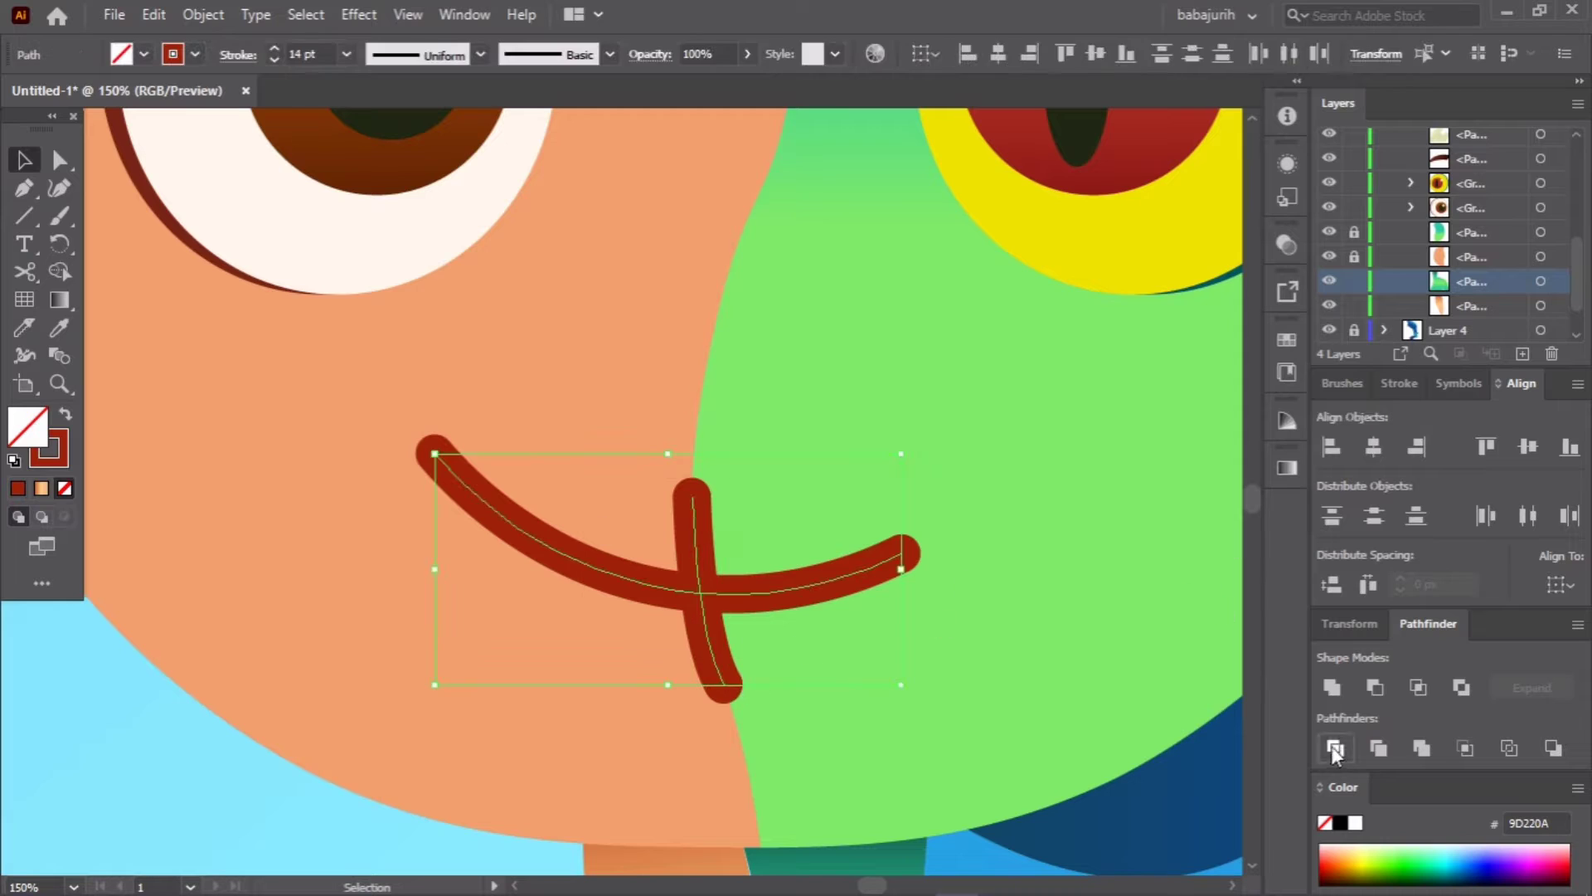
pyautogui.hotkey('ctrl', 'z')
pyautogui.hotkey('ctrl', 'z')
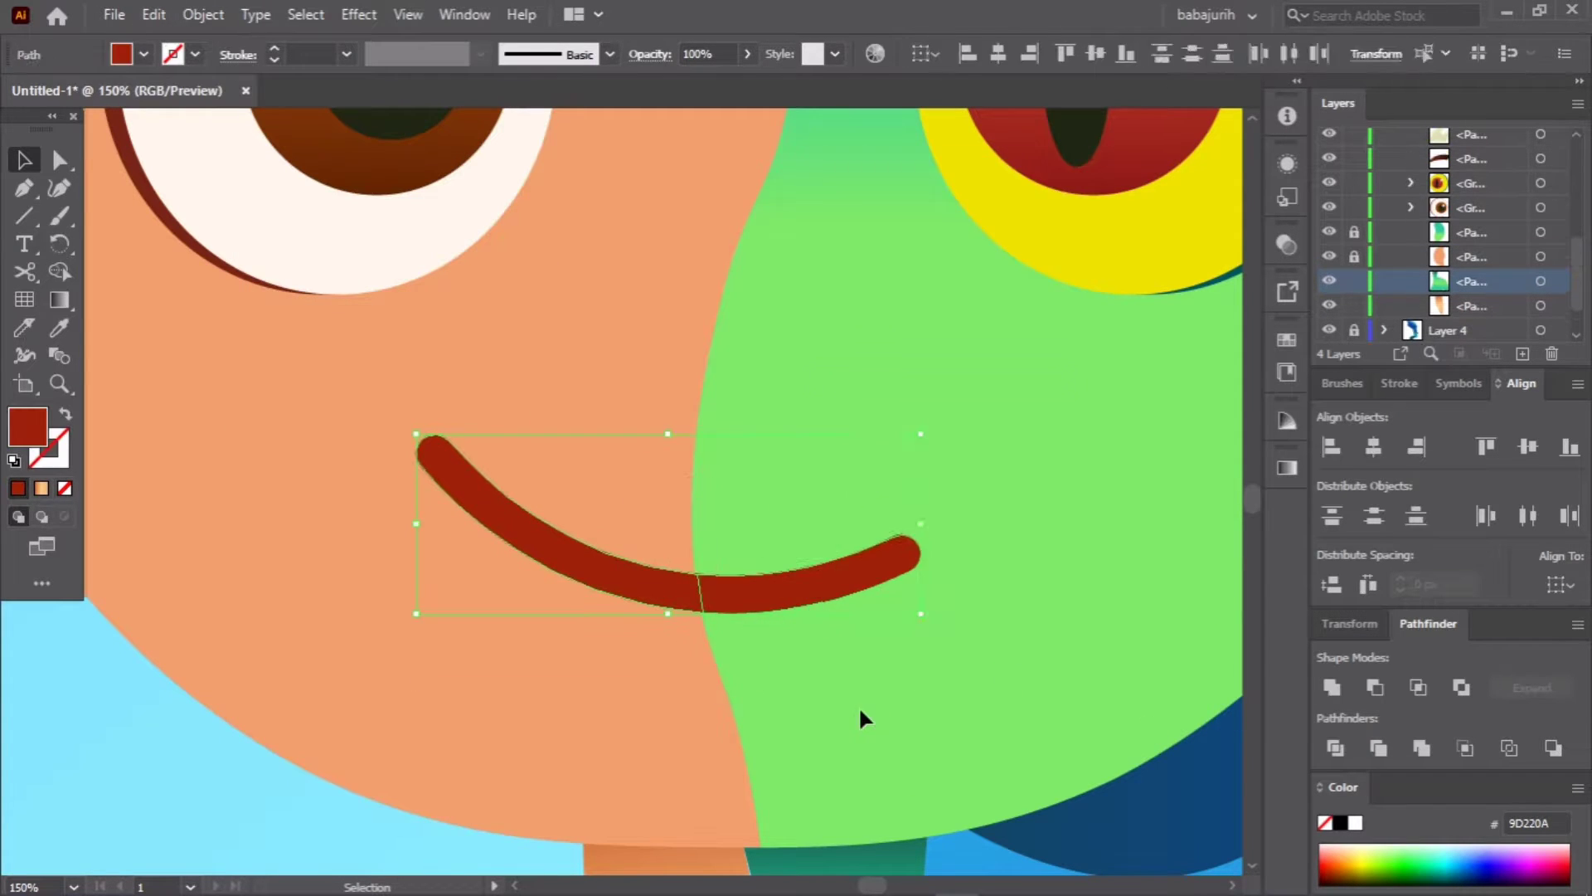
# Step: Recolour the sea-monster half of the smile dark green 017556
pyautogui.hotkey('ctrl', '-')
pyautogui.hotkey('ctrl', '-')
pyautogui.hotkey('ctrl', '-')
pyautogui.press('i')
pyautogui.click(426, 713)
pyautogui.press('v')
pyautogui.moveTo(703, 230); pyautogui.dragTo(624, 265)
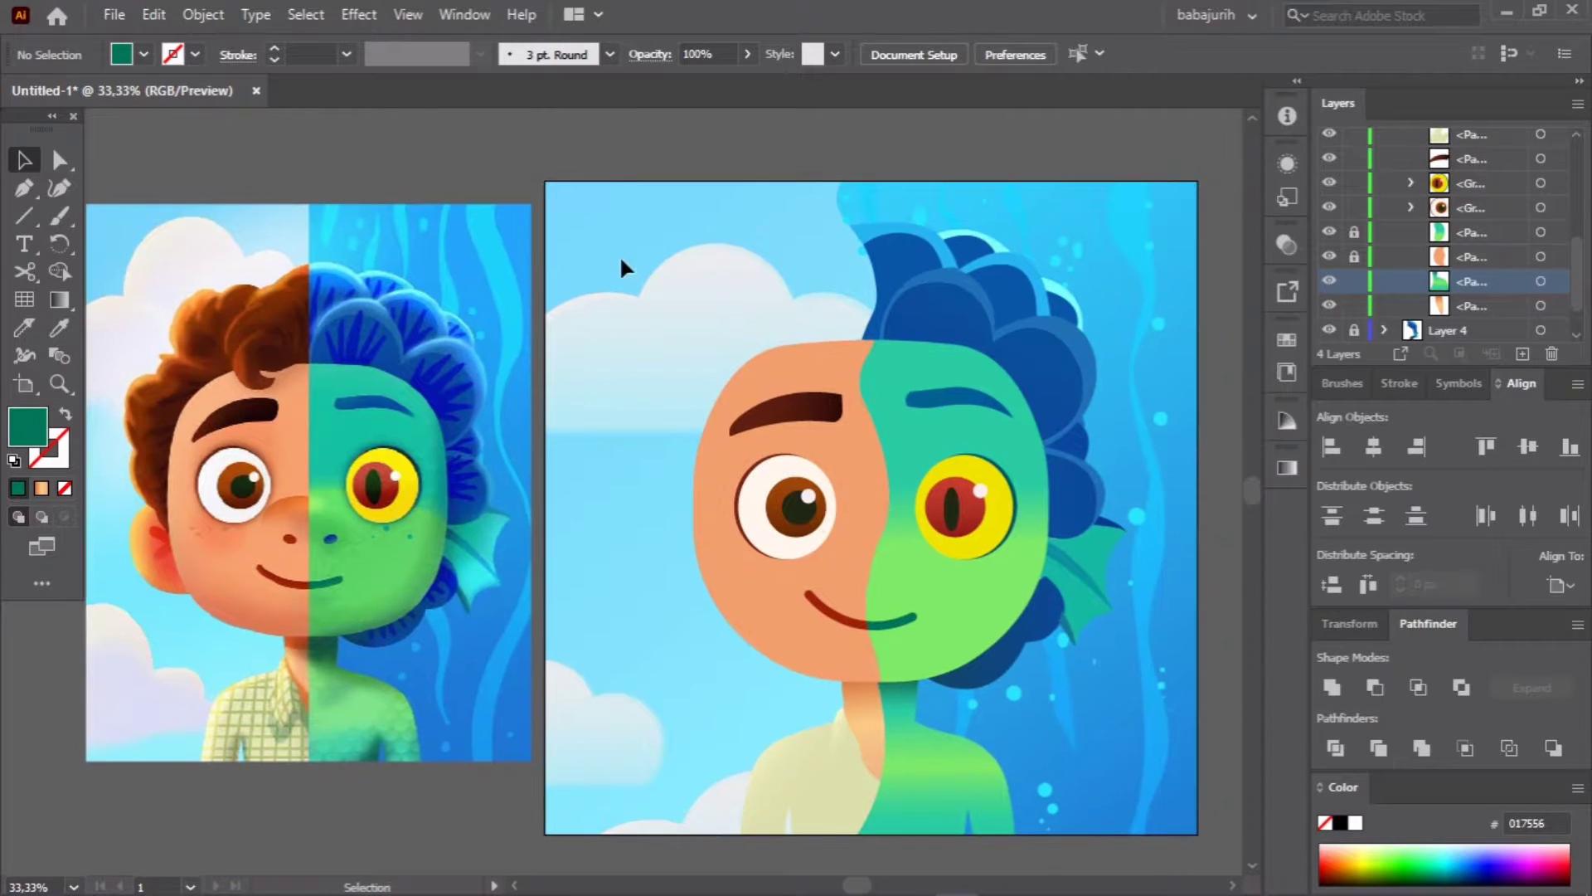
# Step: Create a new Layer 5 for the hair above the reference
pyautogui.scroll(2, 1360, 292)
pyautogui.click(1384, 139)
pyautogui.click(1523, 353)
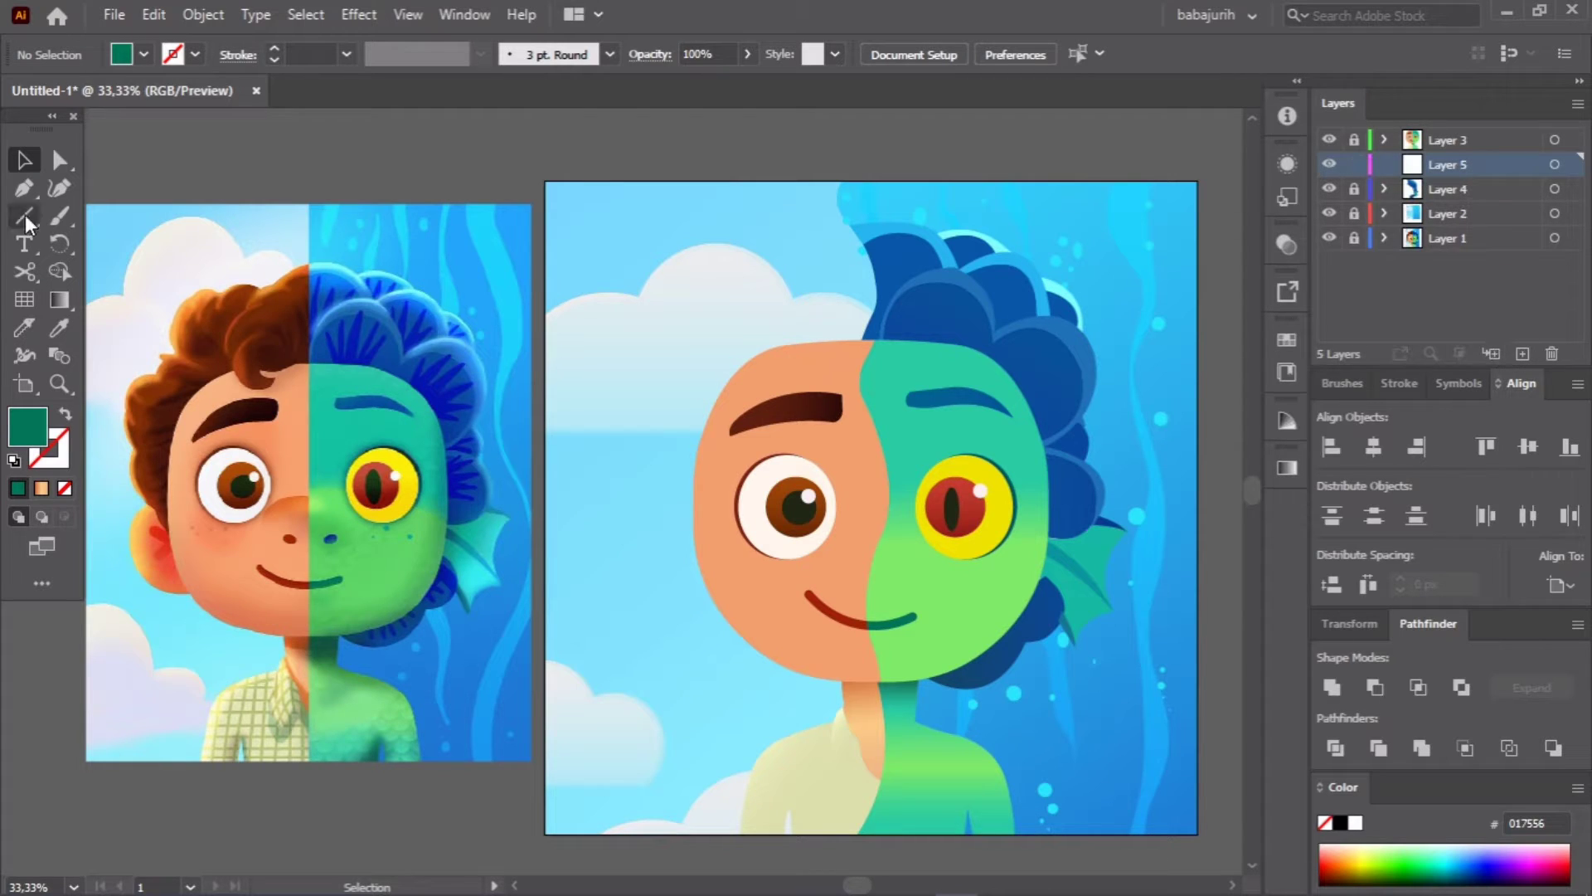
pyautogui.press('p')
pyautogui.hotkey('ctrl', '+')
# Step: Trace the curly hair outline from the head's midline down the left side with the Pen tool
pyautogui.click(567, 217)
pyautogui.moveTo(494, 264); pyautogui.dragTo(478, 290)
pyautogui.hotkey('ctrl', '+')
pyautogui.hotkey('ctrl', '+')
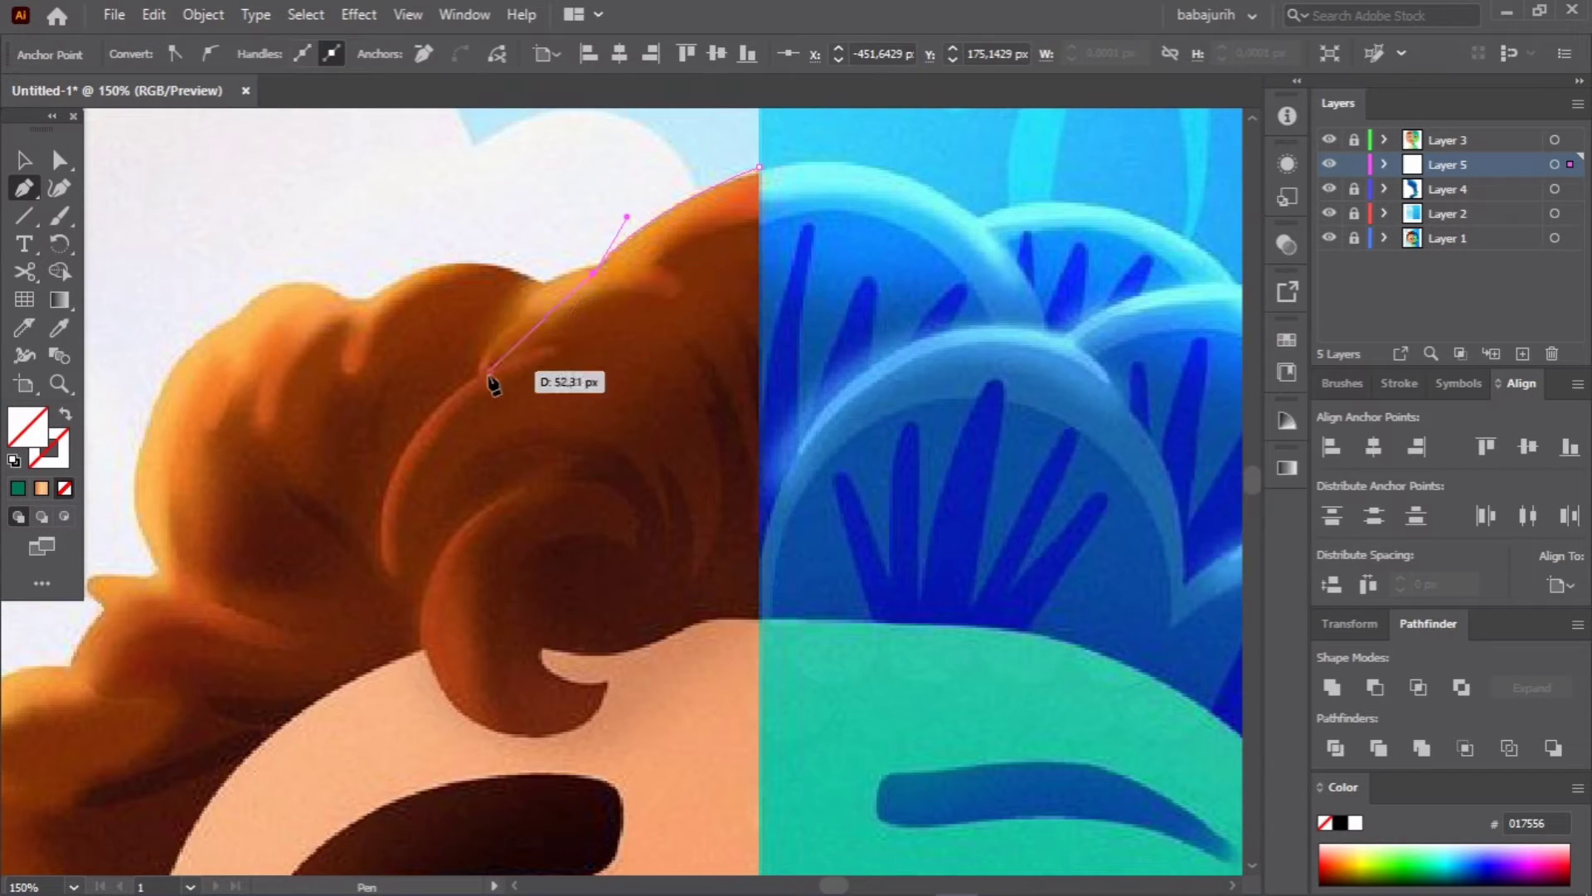
pyautogui.scroll(-3, 467, 444)
pyautogui.moveTo(424, 493); pyautogui.dragTo(545, 580)
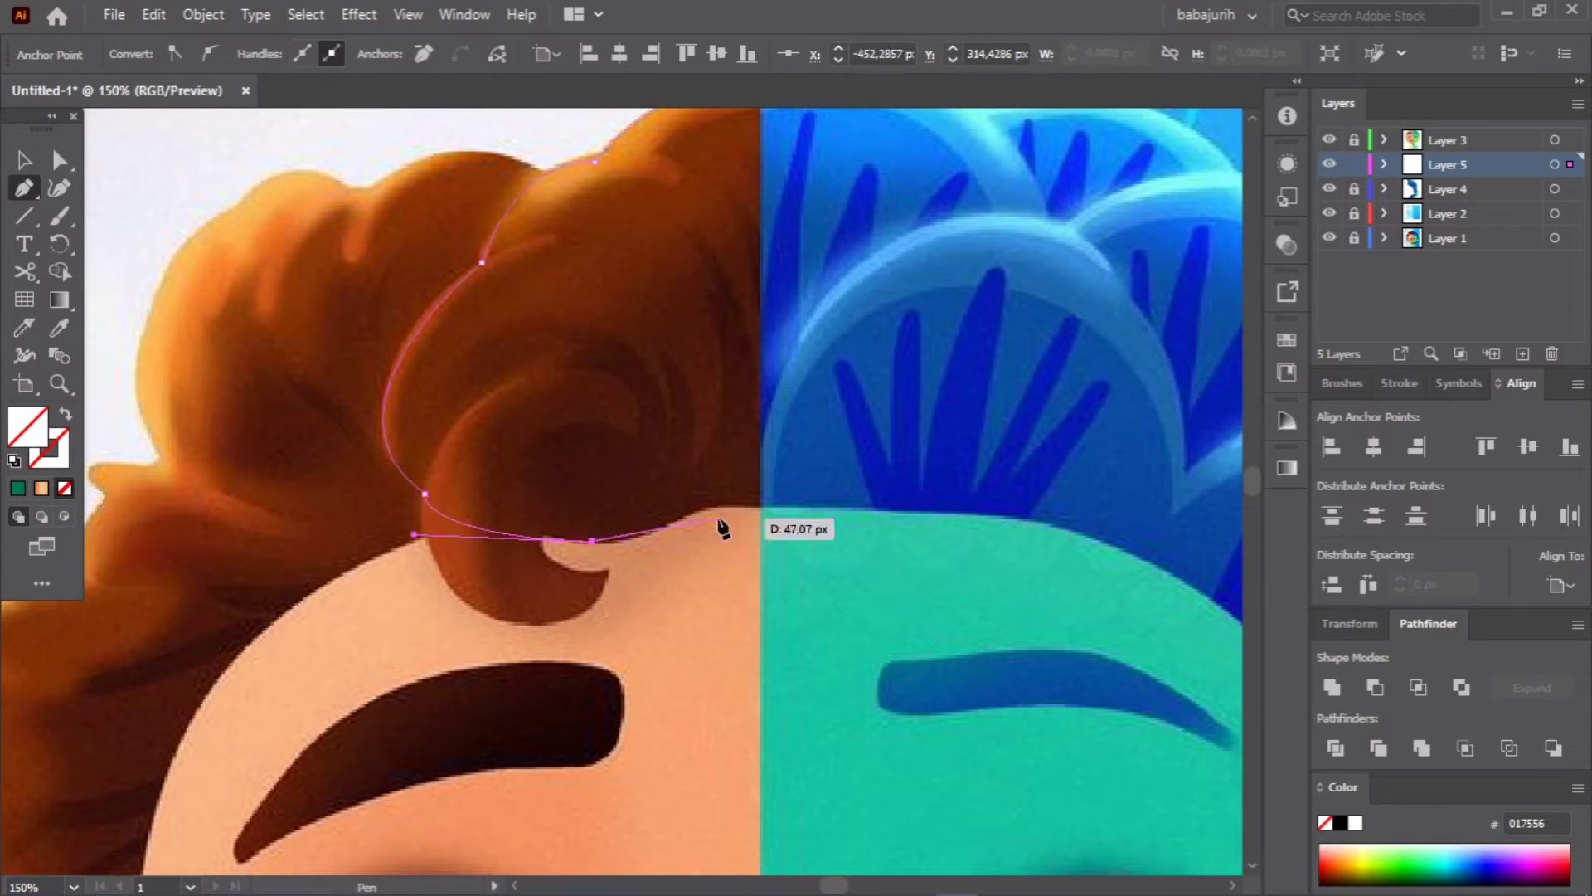
pyautogui.scroll(4, 764, 514)
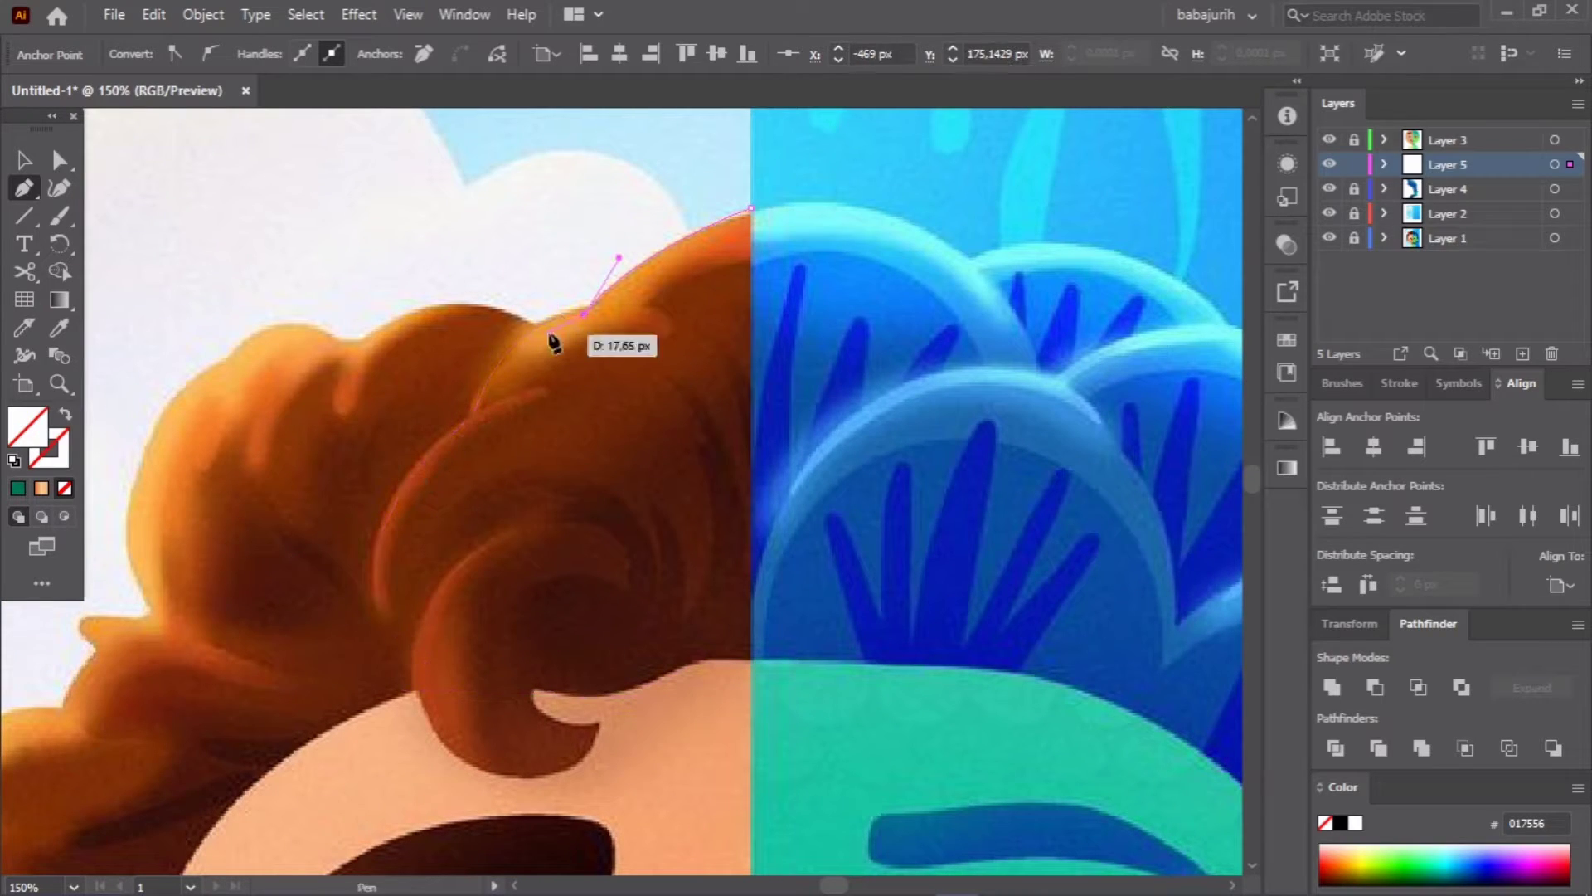
pyautogui.moveTo(553, 340); pyautogui.dragTo(603, 309)
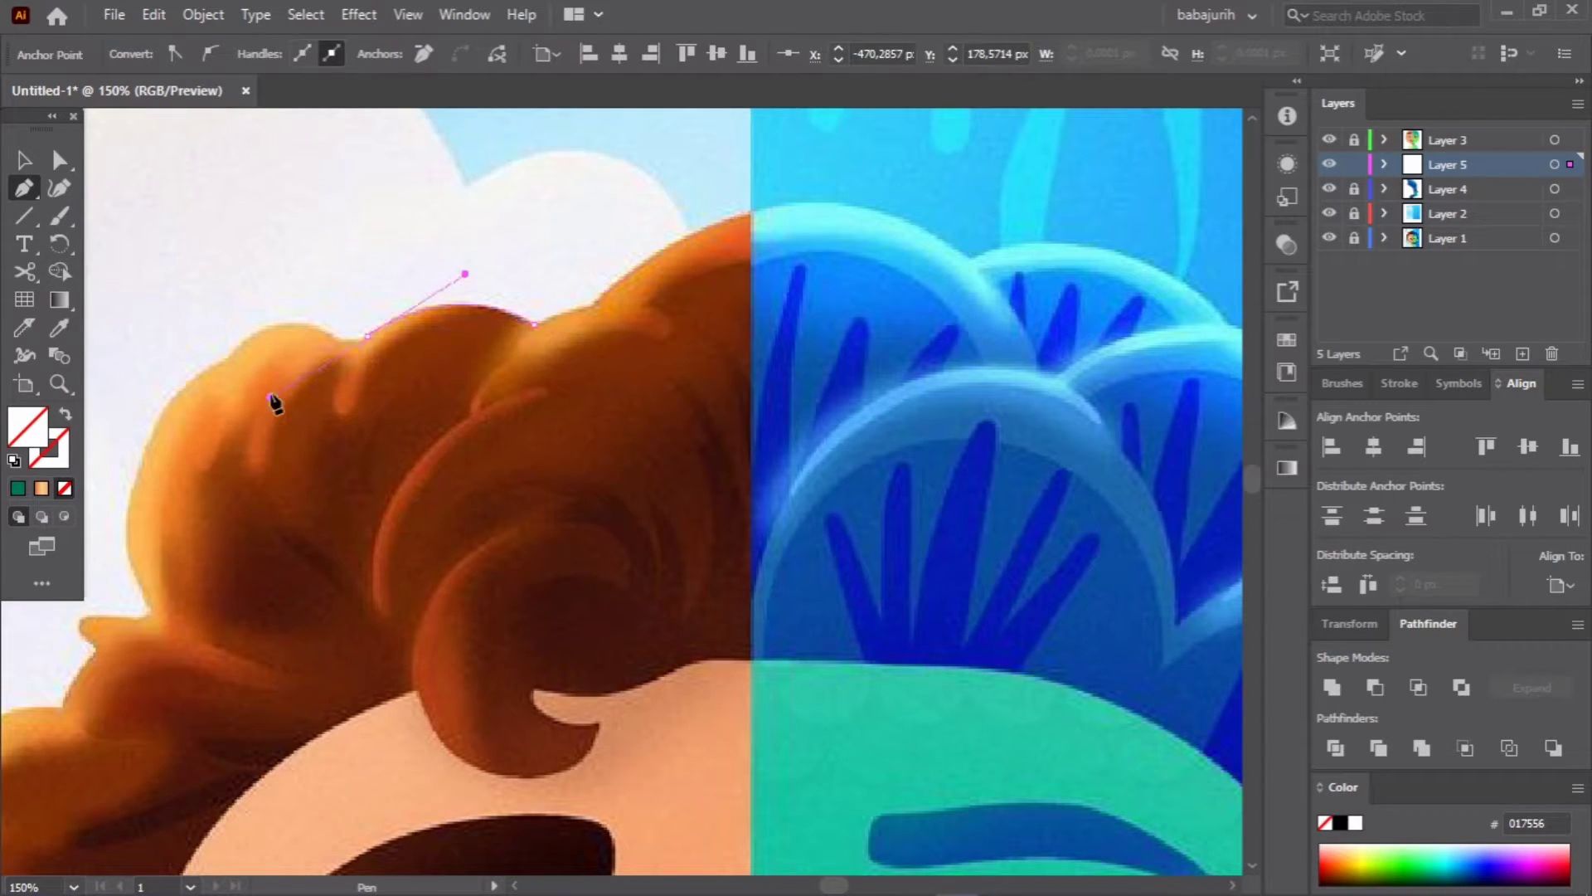
pyautogui.scroll(-5, 170, 423)
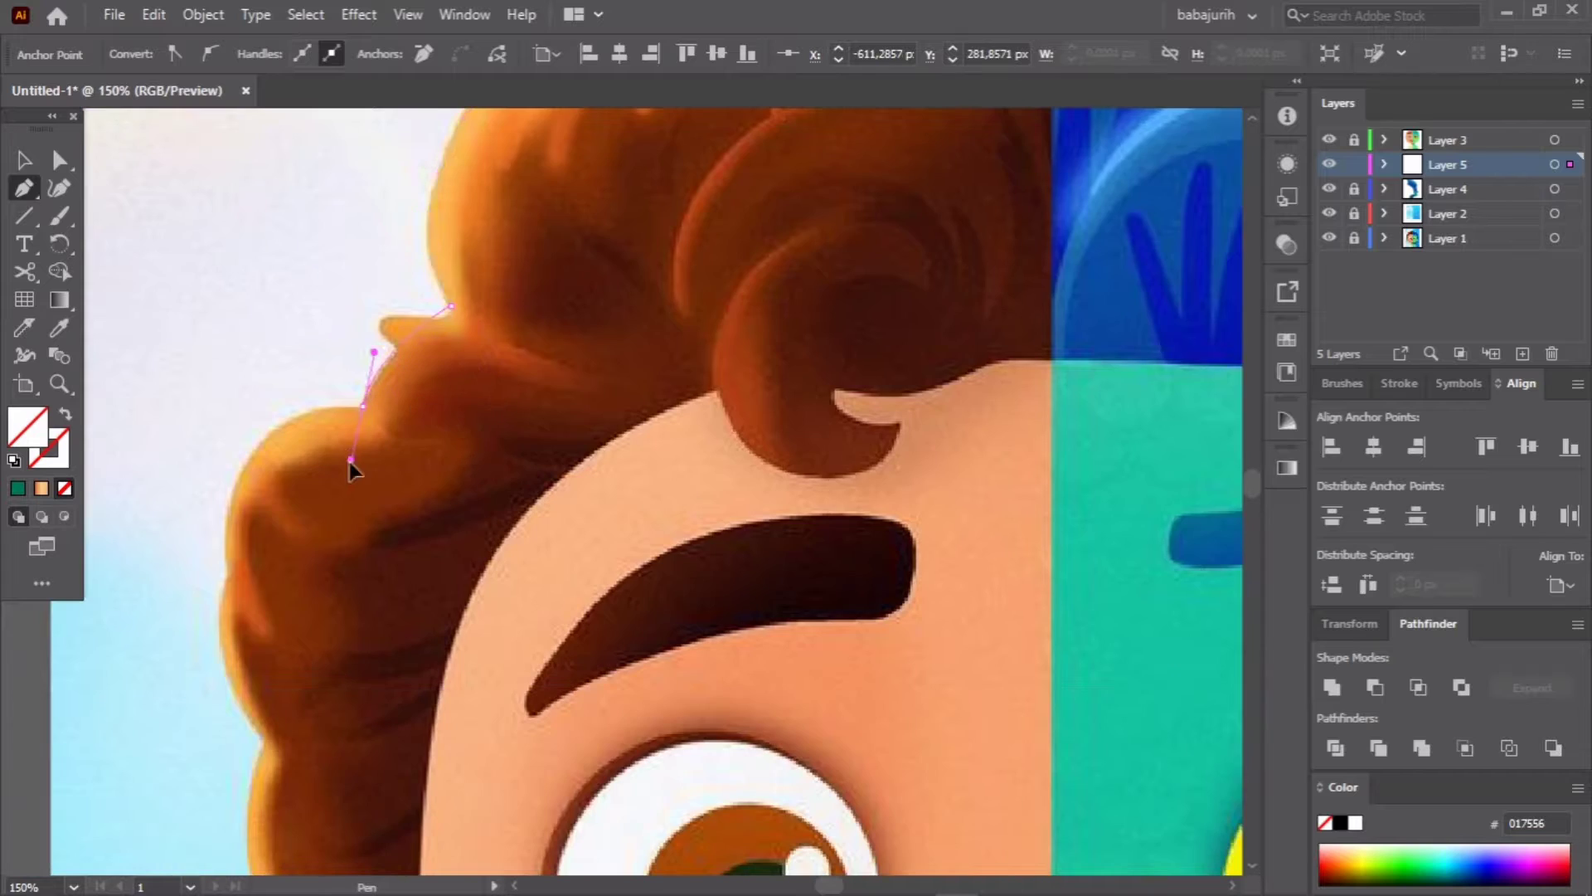
pyautogui.moveTo(335, 406); pyautogui.dragTo(332, 590)
pyautogui.scroll(-6, 454, 630)
pyautogui.moveTo(439, 584); pyautogui.dragTo(496, 645)
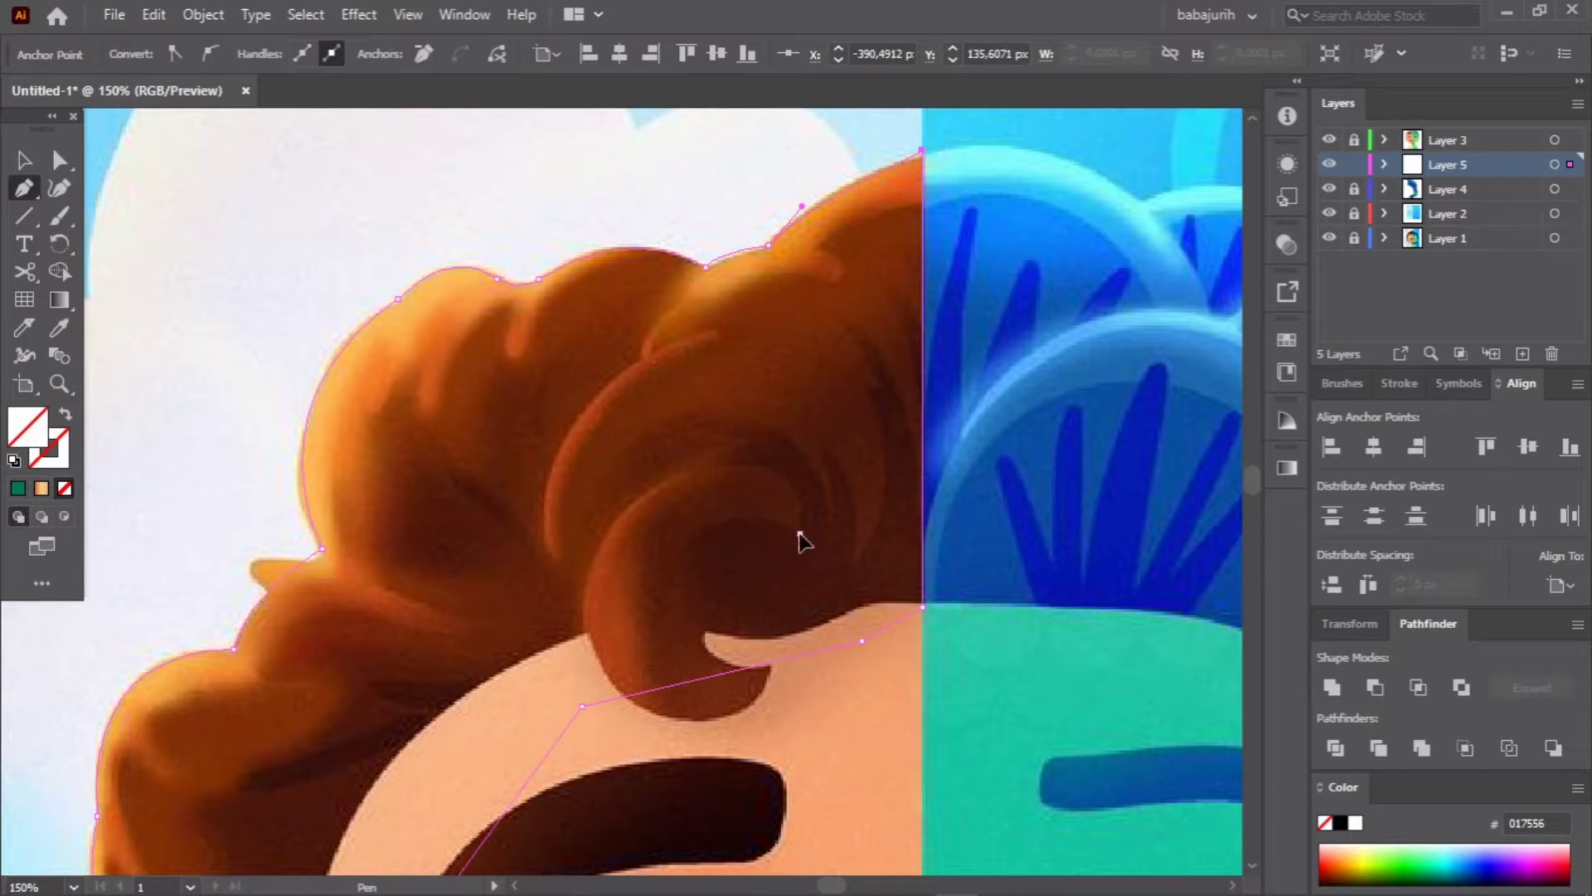
# Step: Trace a separate front-curl outline from the forehead to the head's top and back to the midline
pyautogui.click(800, 533)
pyautogui.moveTo(704, 639)
pyautogui.mouseDown()
pyautogui.moveTo(860, 657)
pyautogui.moveTo(622, 705)
pyautogui.moveTo(610, 537)
pyautogui.mouseUp()
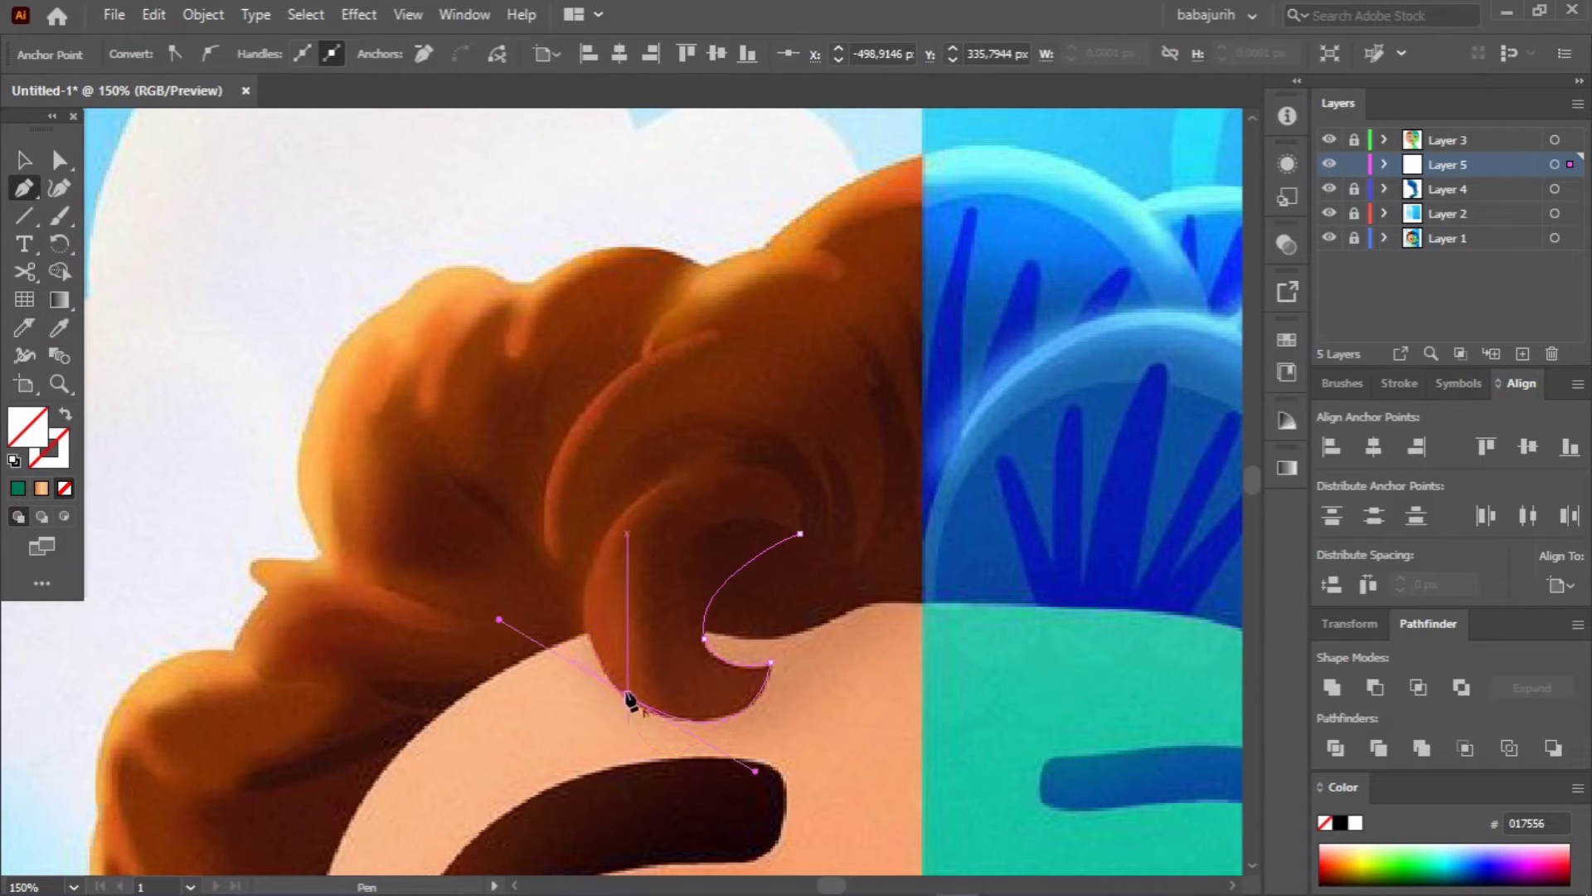
pyautogui.moveTo(550, 473); pyautogui.dragTo(572, 414)
pyautogui.moveTo(646, 356); pyautogui.dragTo(668, 303)
pyautogui.moveTo(768, 244); pyautogui.dragTo(874, 228)
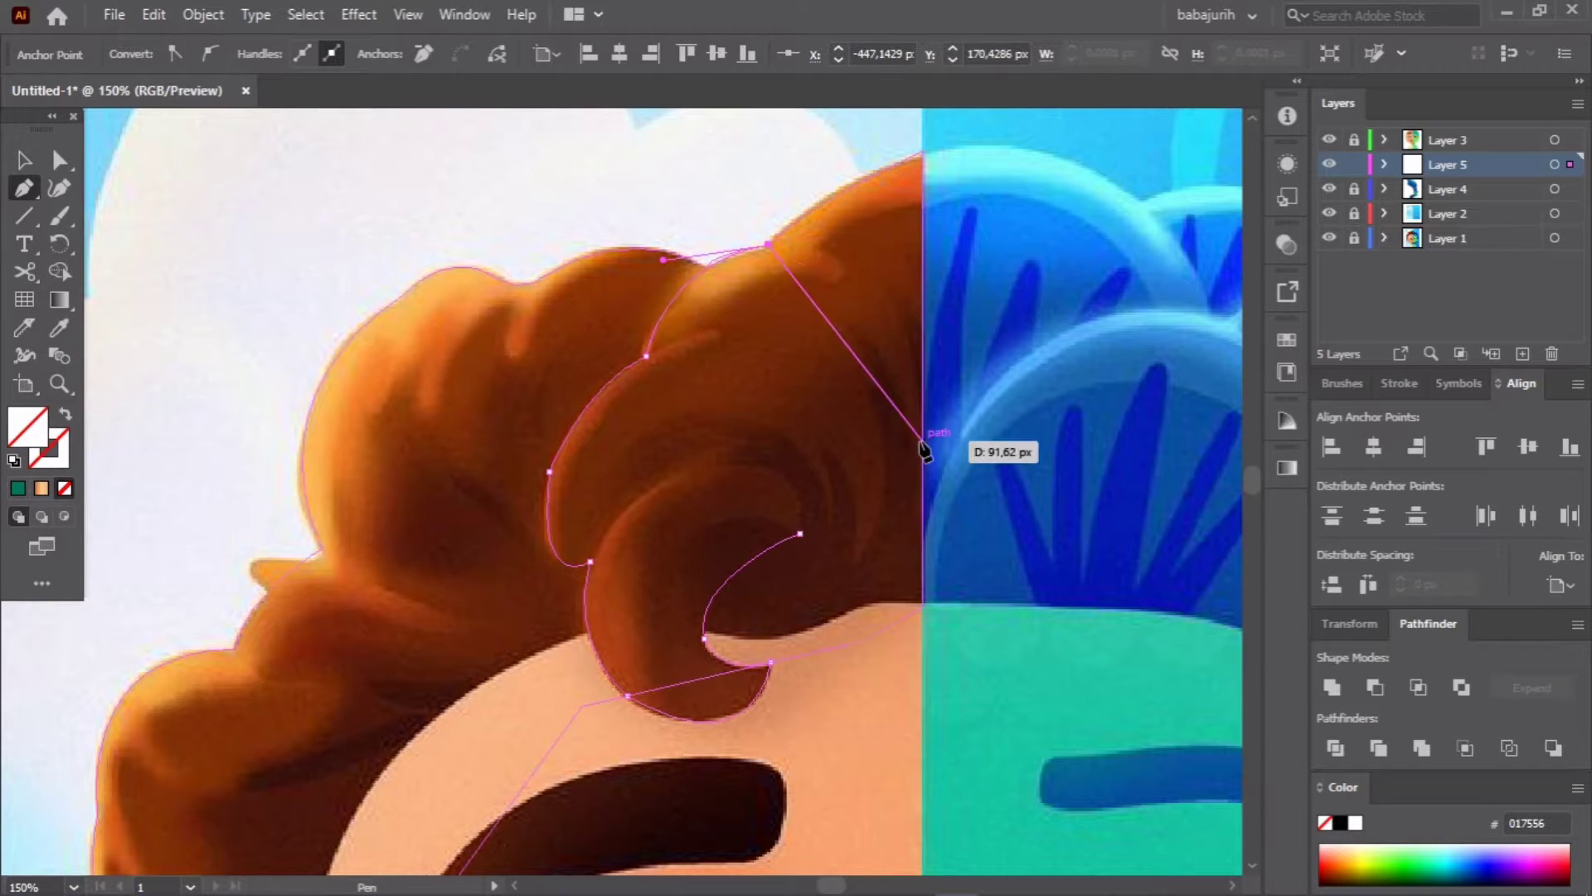
pyautogui.moveTo(923, 448); pyautogui.dragTo(862, 370)
# Step: Fit the dark brown hair onto the head and colour the front curl lighter brown
pyautogui.press('v')
pyautogui.hotkey('ctrl', '0')
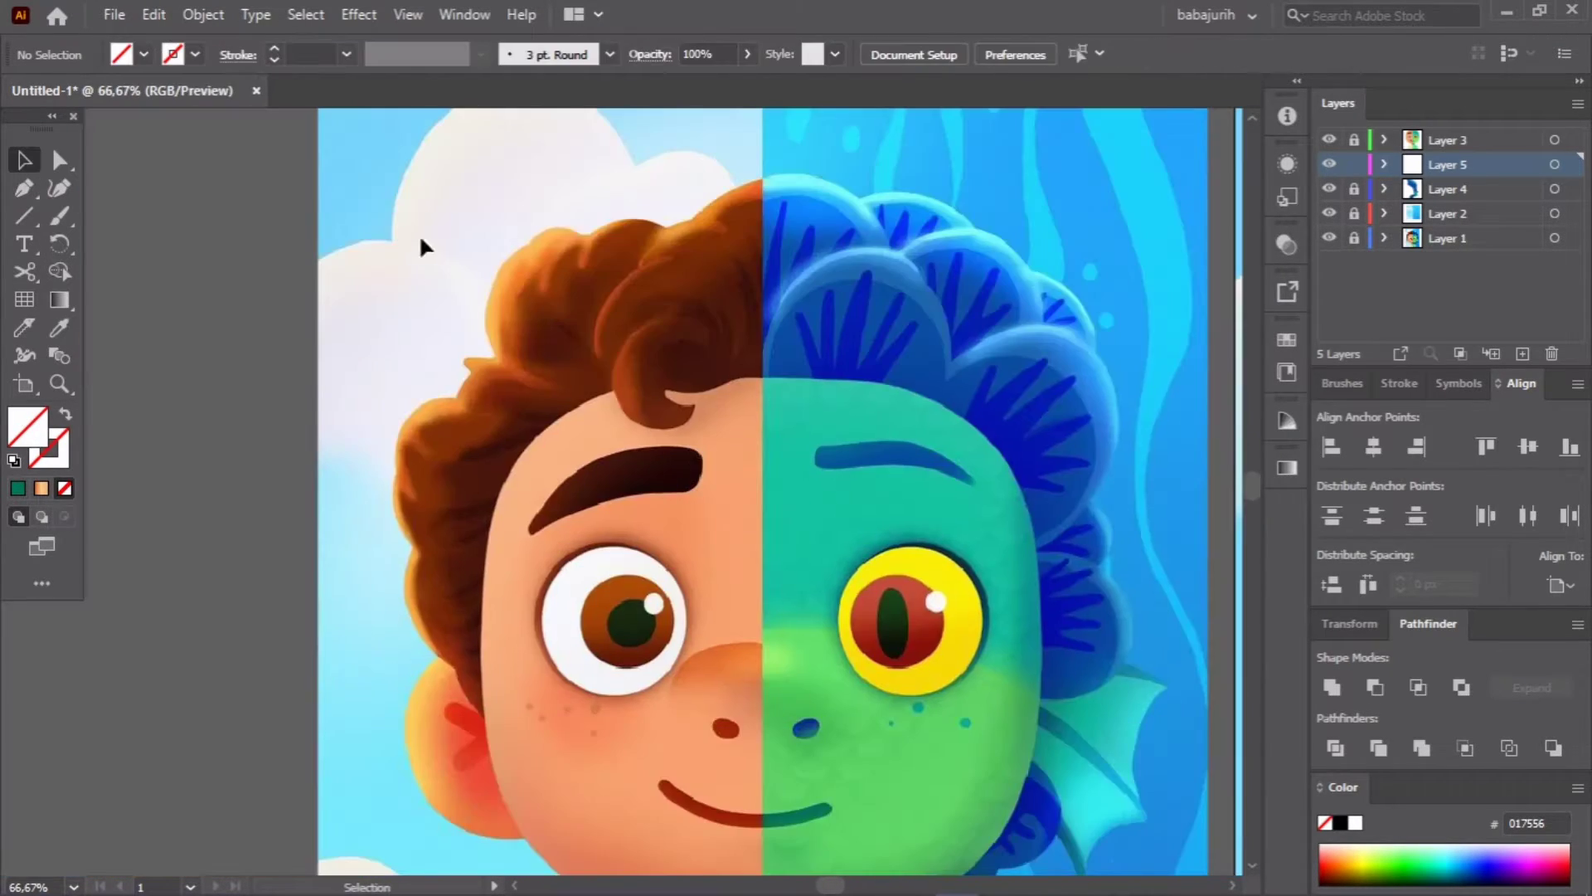
pyautogui.hotkey('ctrl', '+')
pyautogui.moveTo(713, 377)
pyautogui.mouseDown()
pyautogui.moveTo(725, 306)
pyautogui.moveTo(423, 640)
pyautogui.mouseUp()
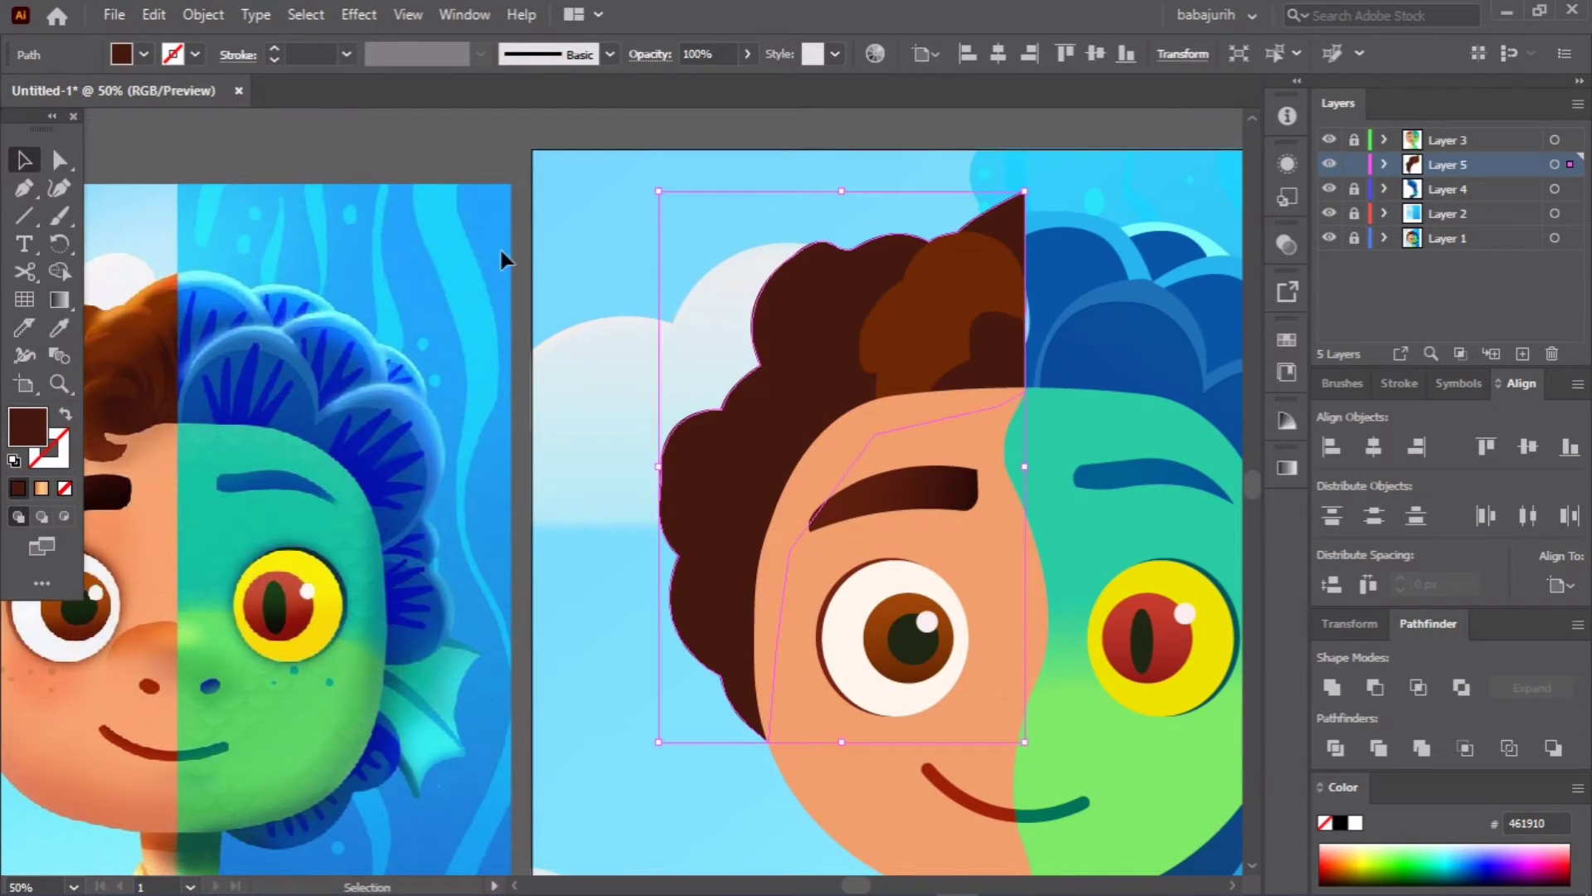
pyautogui.click(928, 323)
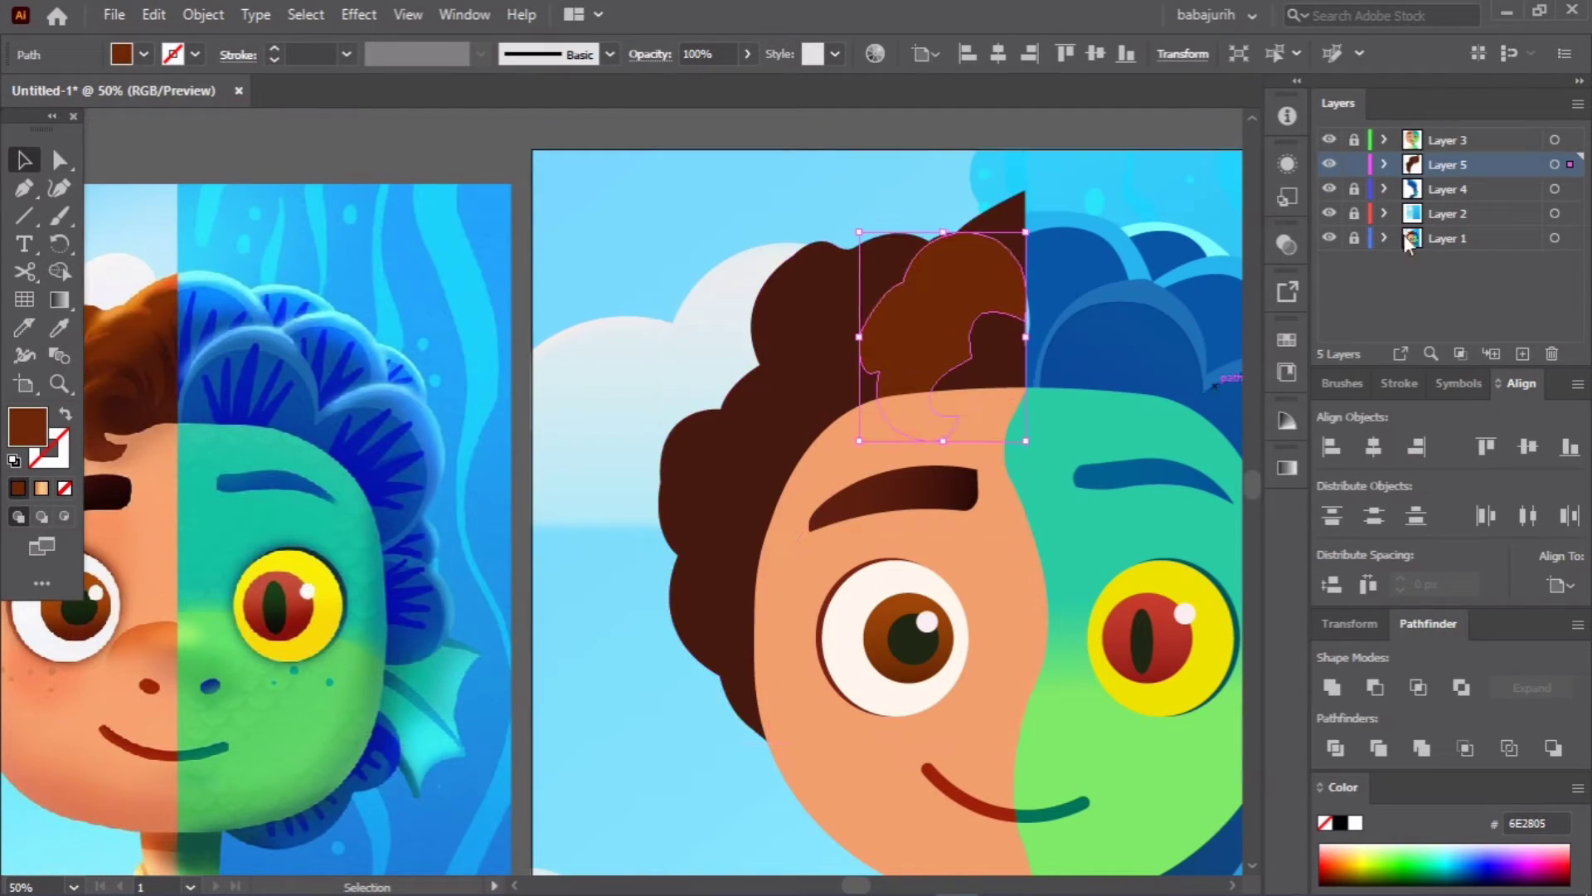
# Step: Refine the edges of the dark hair and lighter curl with the Curvature tool
pyautogui.click(1354, 139)
pyautogui.click(1111, 223)
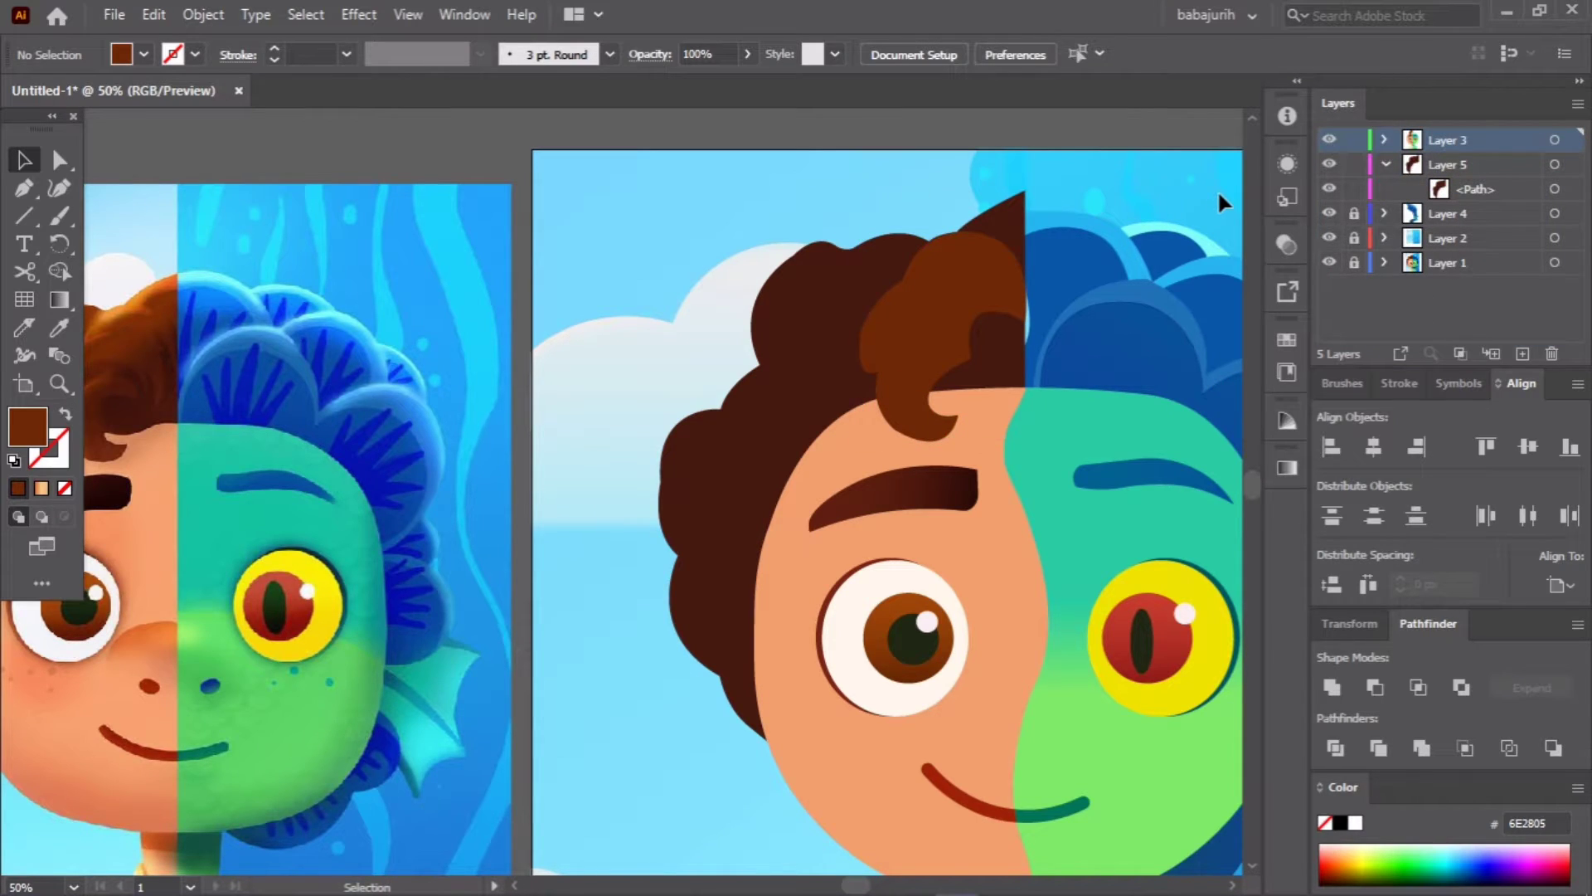
pyautogui.hotkey('ctrl', '1')
pyautogui.hotkey('shift', '`')
pyautogui.click(485, 311)
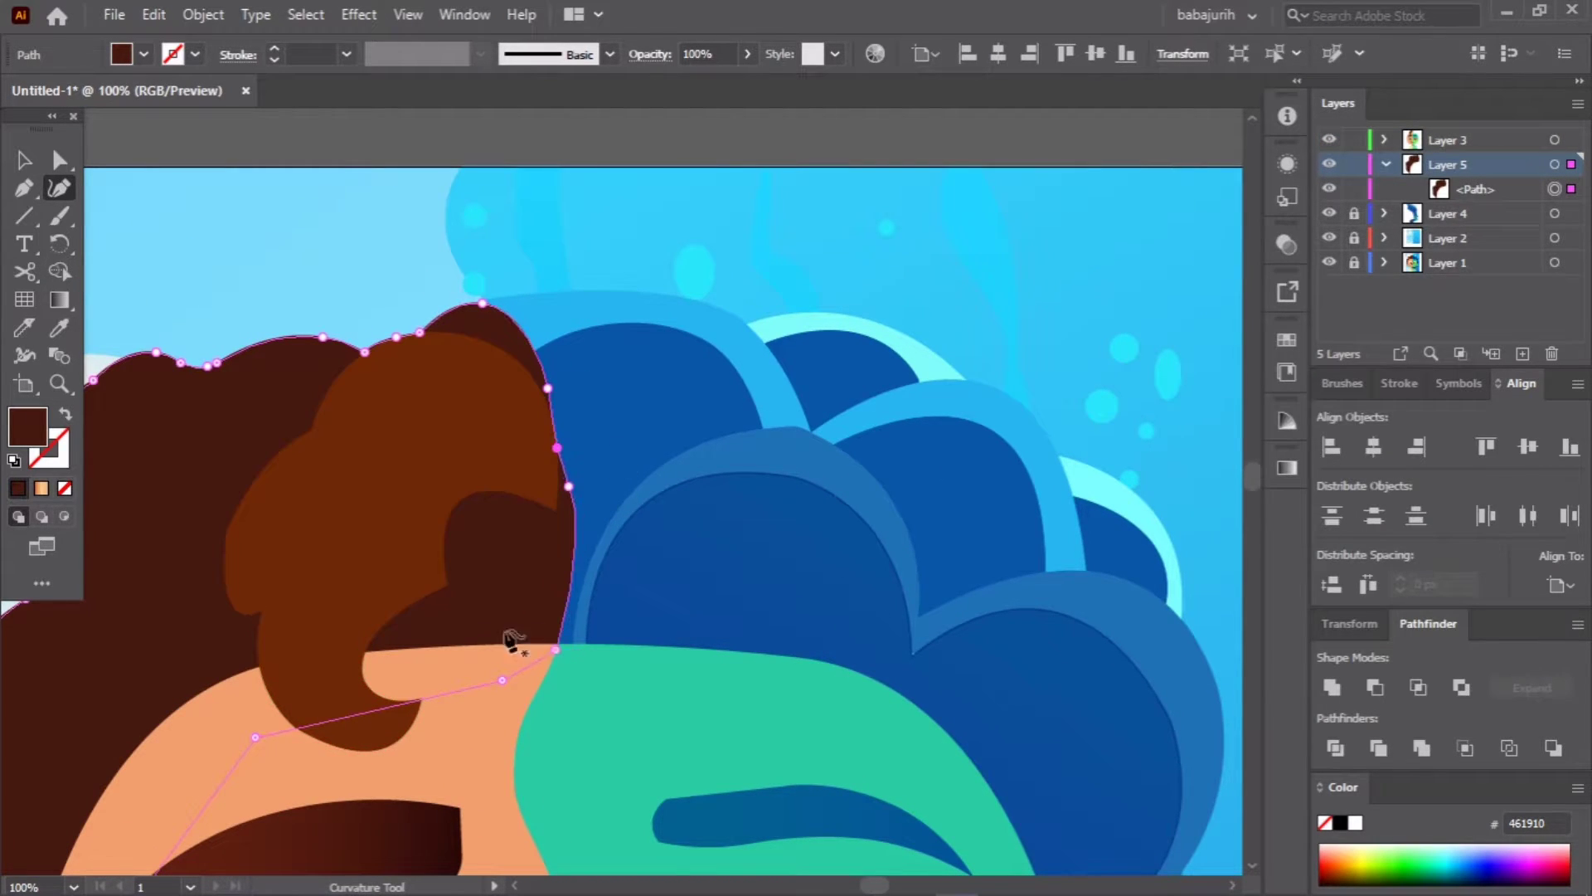
pyautogui.scroll(-2, 512, 641)
pyautogui.hscroll(-3, 511, 641)
pyautogui.keyDown('shift'); pyautogui.click(705, 357); pyautogui.keyUp('shift')
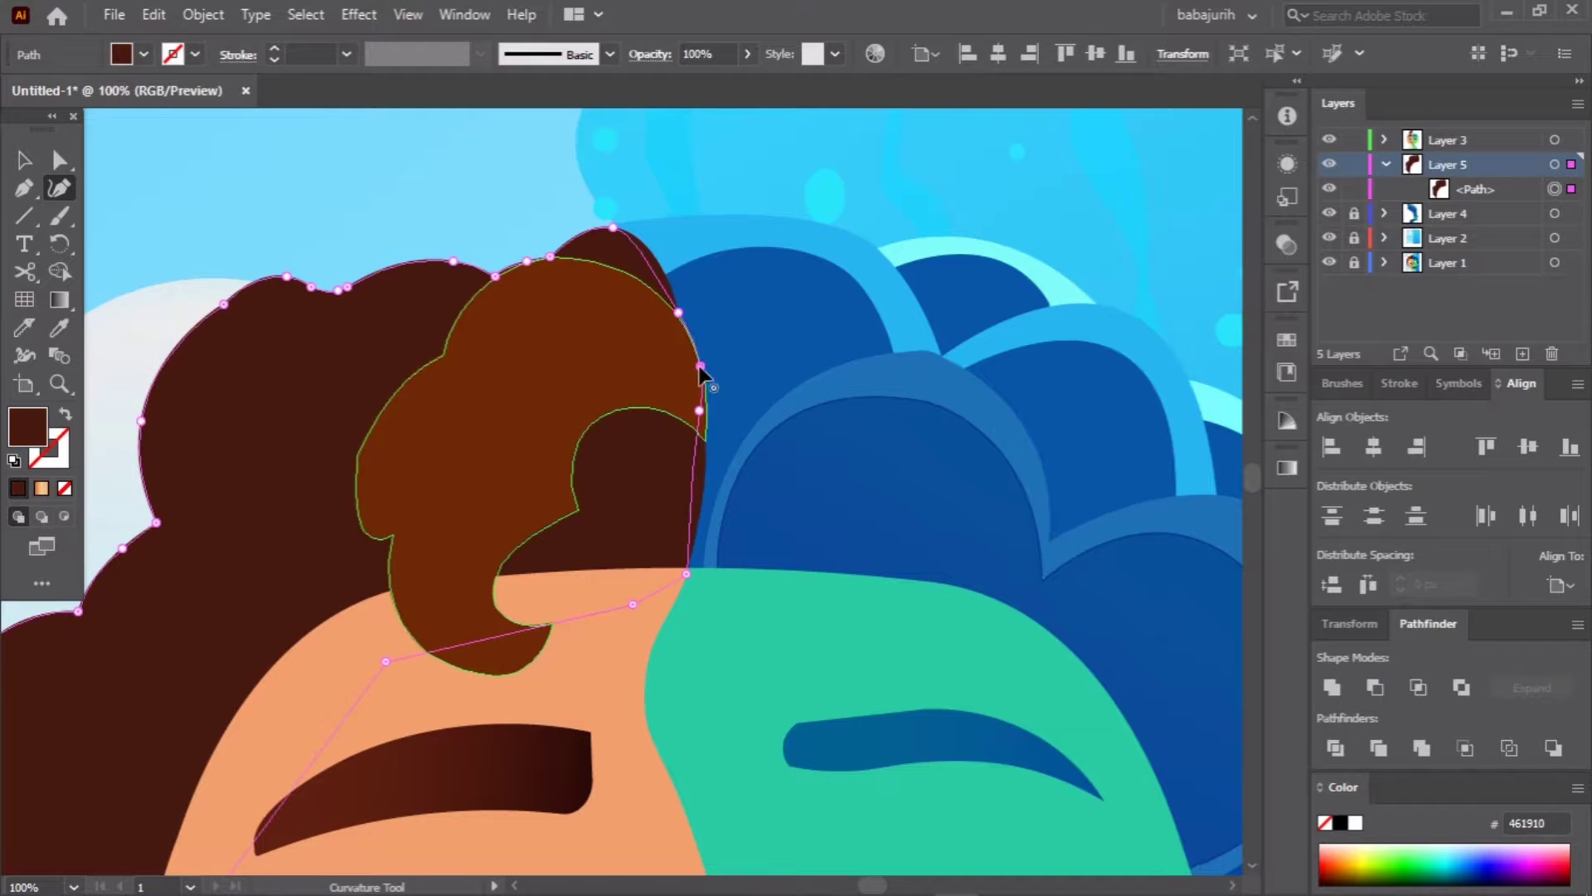
pyautogui.click(700, 369)
# Step: Deselect everything and zoom out to view the whole artwork
pyautogui.press('v')
pyautogui.hotkey('ctrl', 'shift', 'a')
pyautogui.hotkey('ctrl', '-')
pyautogui.hotkey('ctrl', '-')
pyautogui.hotkey('ctrl', '-')
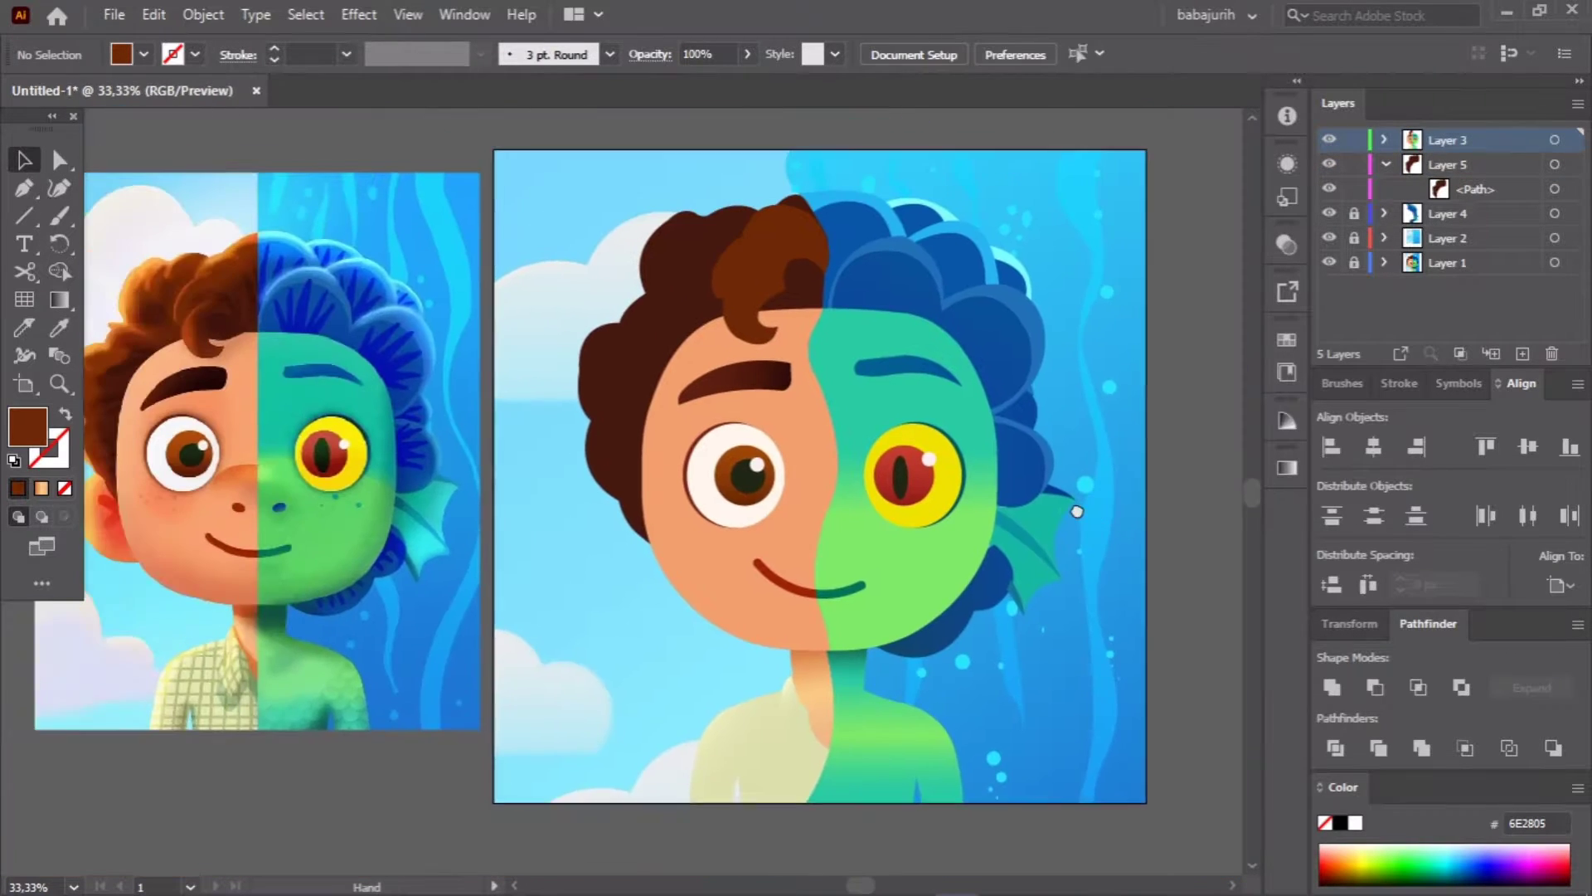
pyautogui.moveTo(1076, 512); pyautogui.dragTo(1099, 541)
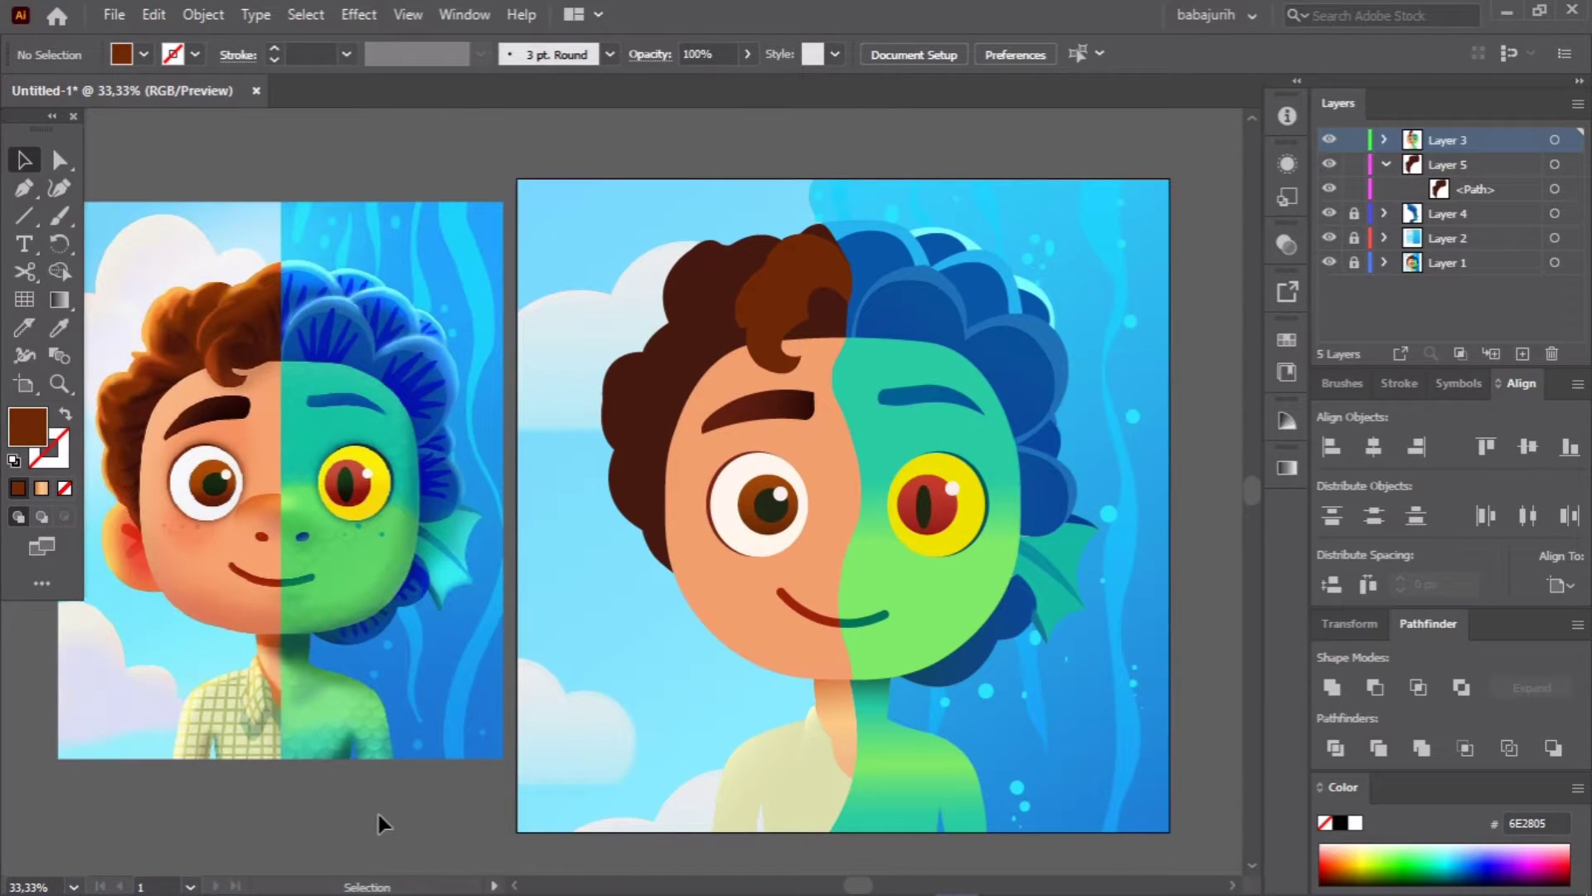
pyautogui.hscroll(2, 431, 804)
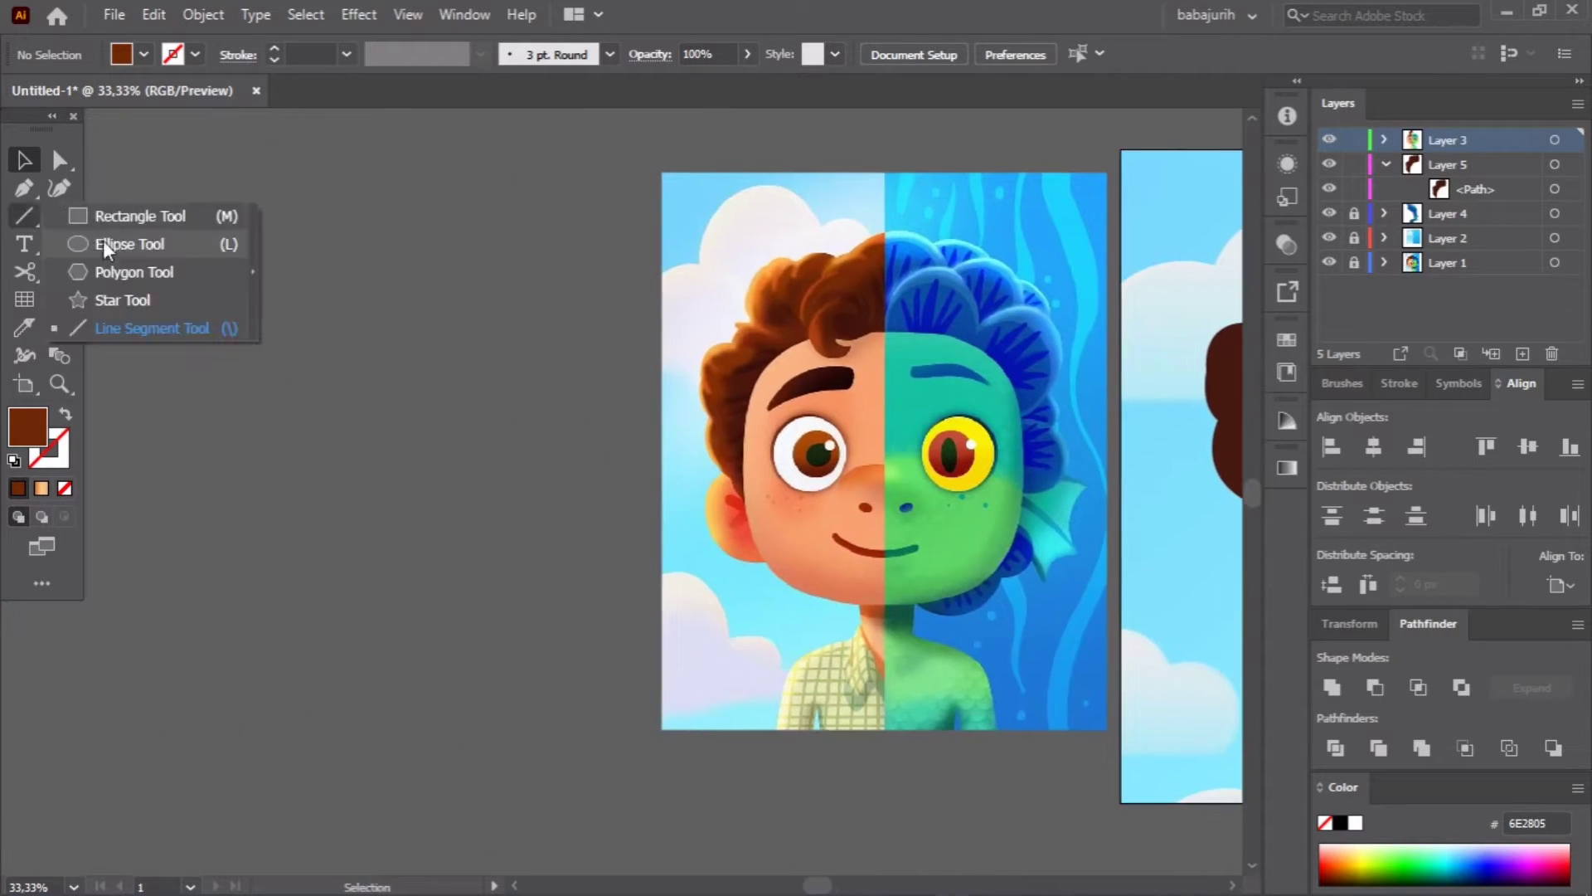
# Step: Blend two circles into a row of circles and colour it teal
pyautogui.click(103, 240)
pyautogui.moveTo(115, 289)
pyautogui.mouseDown()
pyautogui.moveTo(183, 356)
pyautogui.moveTo(618, 344)
pyautogui.mouseUp()
pyautogui.hotkey('ctrl', 'd')
pyautogui.hotkey('ctrl', 'd')
pyautogui.hotkey('ctrl', 'd')
pyautogui.hotkey('ctrl', 'z')
pyautogui.hotkey('ctrl', 'z')
pyautogui.hotkey('ctrl', 'z')
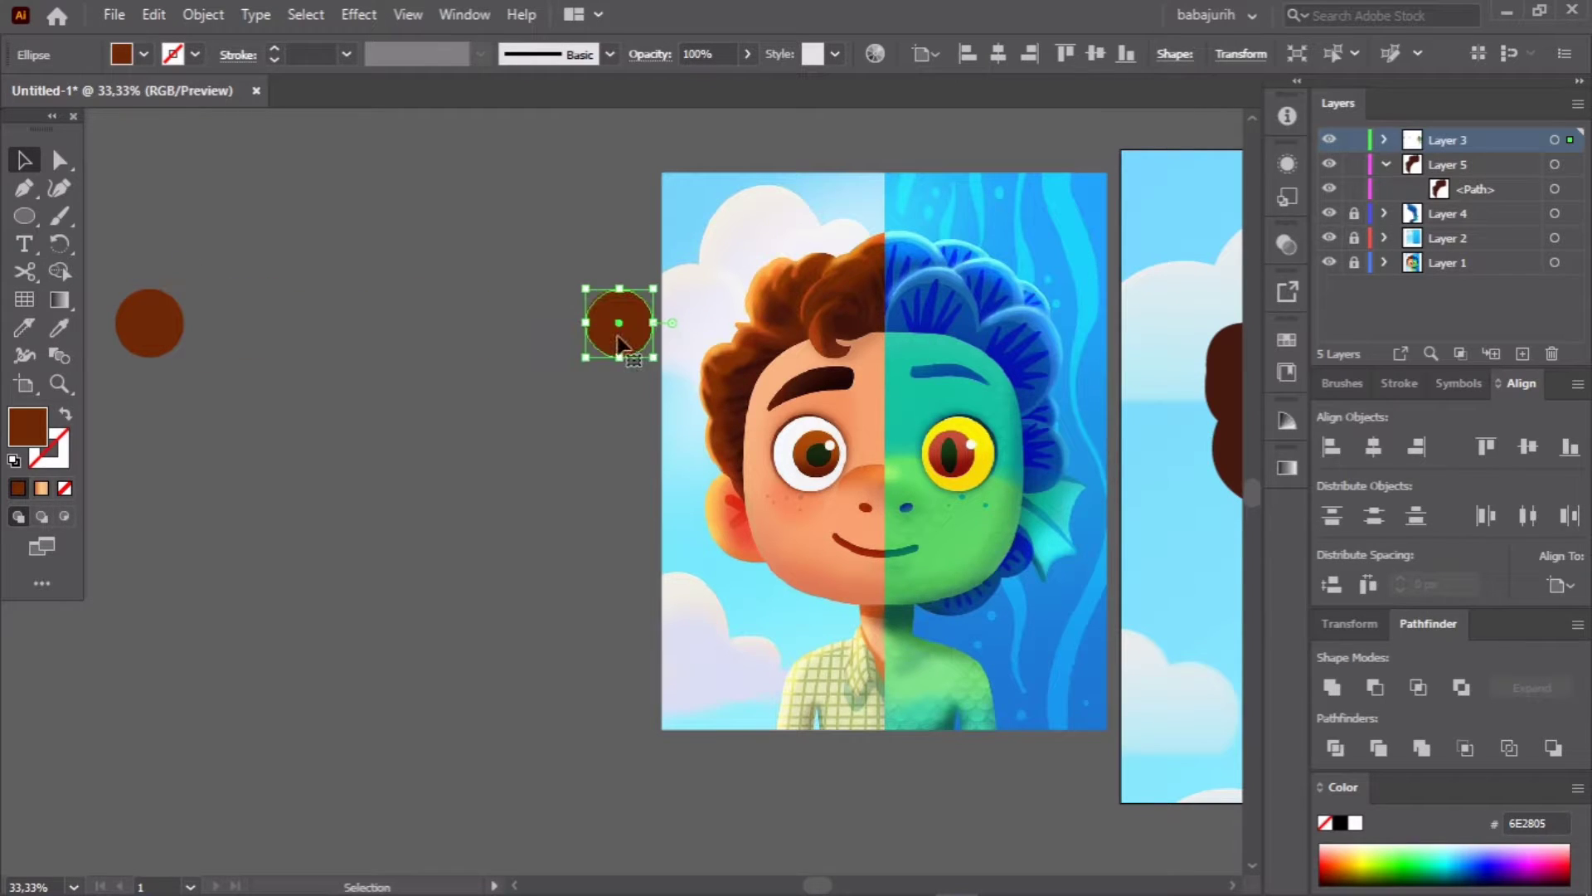
pyautogui.hotkey('ctrl', 'alt', 'b')
pyautogui.click(58, 328)
pyautogui.click(904, 349)
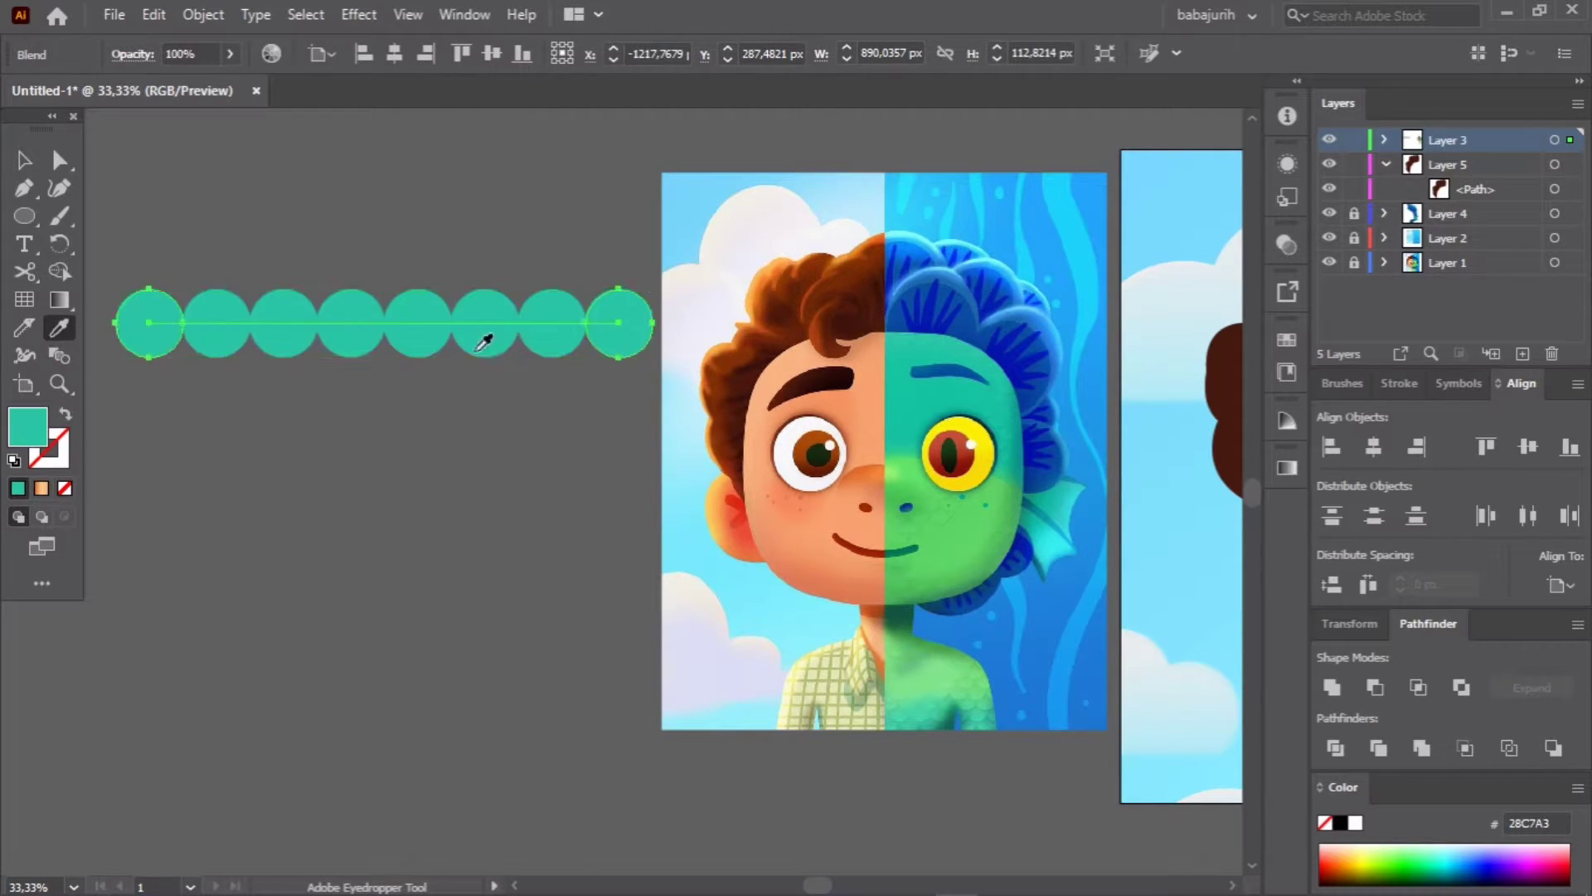
pyautogui.press('v')
# Step: Expand the circle blend, scale it down, and place it at the face's hairline
pyautogui.moveTo(359, 327); pyautogui.dragTo(386, 282)
pyautogui.hotkey('ctrl', 'shift', 'a')
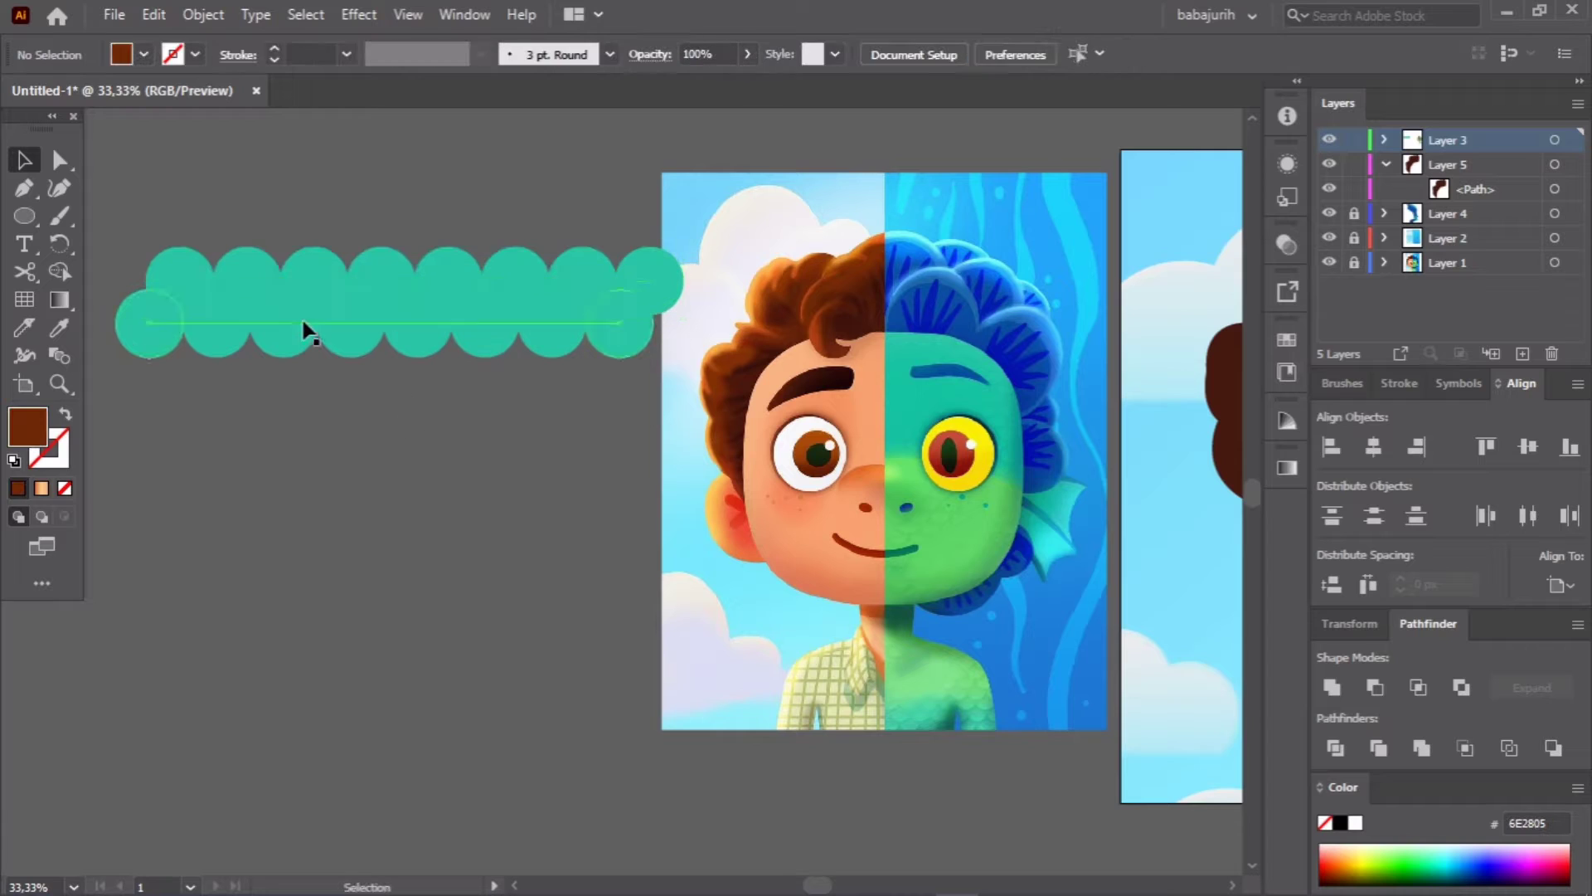
pyautogui.hotkey('ctrl', 'z')
pyautogui.click(398, 320)
pyautogui.click(183, 14)
pyautogui.click(215, 208)
pyautogui.press('Return')
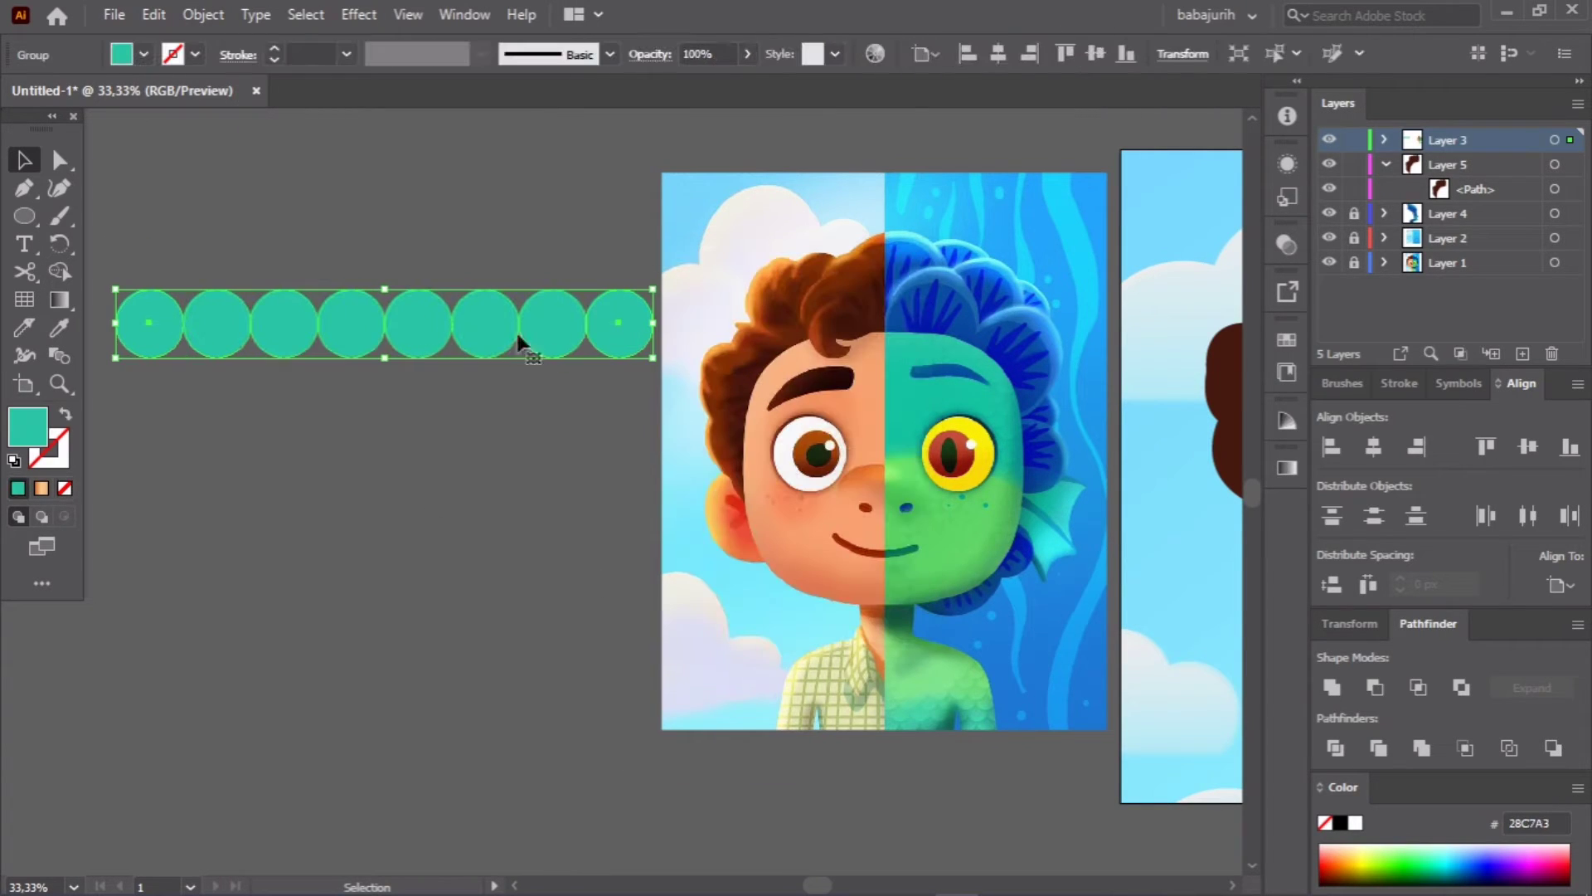
pyautogui.moveTo(655, 359); pyautogui.dragTo(704, 614)
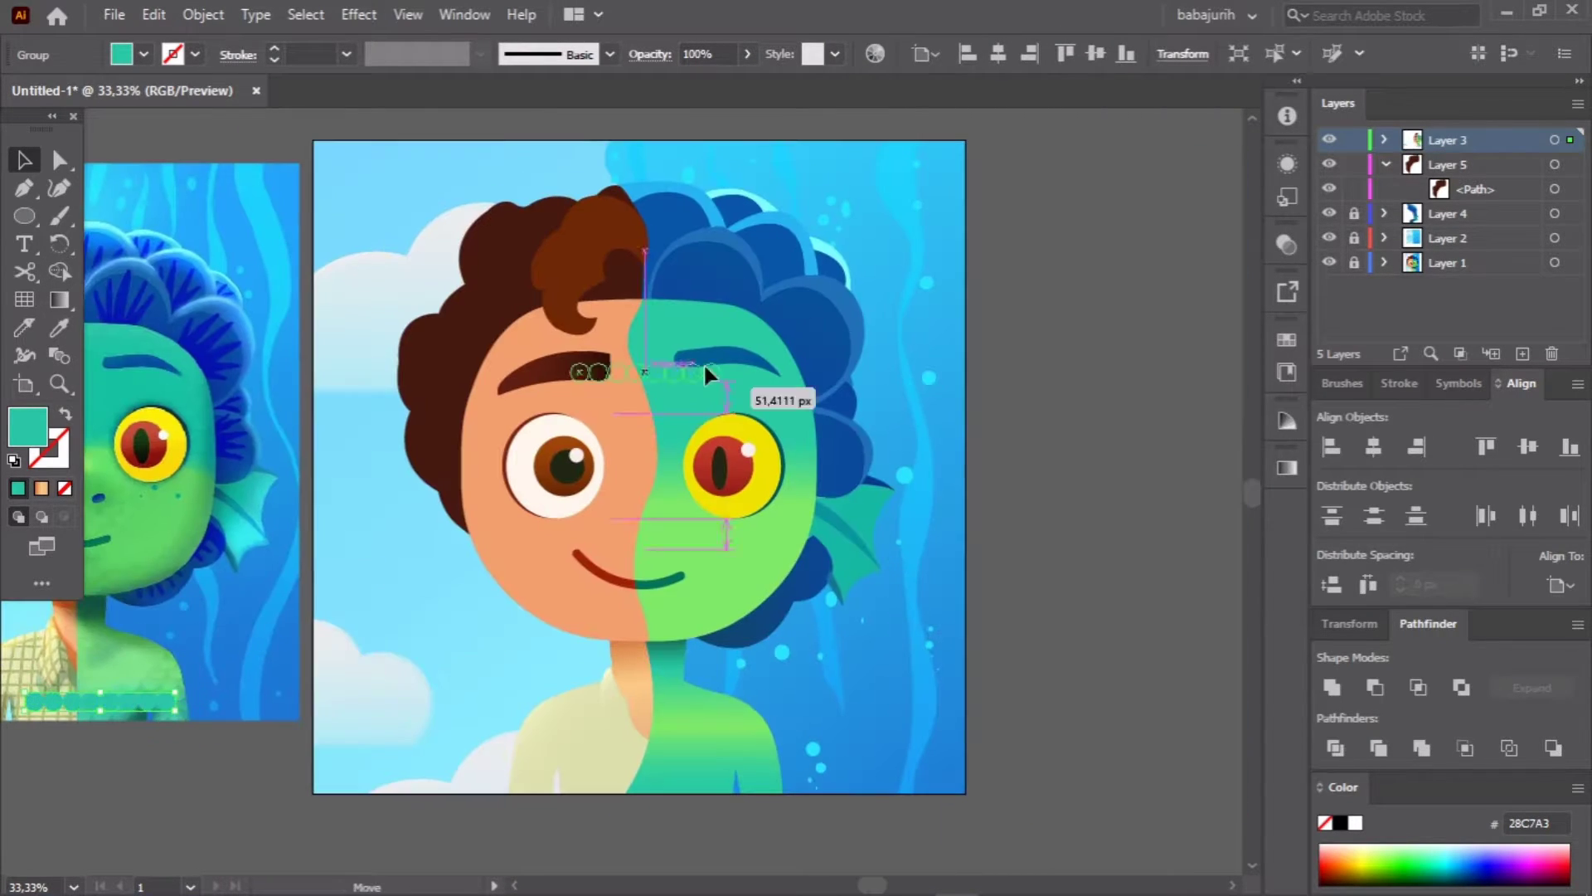
pyautogui.moveTo(703, 362); pyautogui.dragTo(696, 303)
# Step: Move the circle row into Layer 6 alongside a hidden copy of the green face path
pyautogui.moveTo(1570, 164); pyautogui.dragTo(1570, 139)
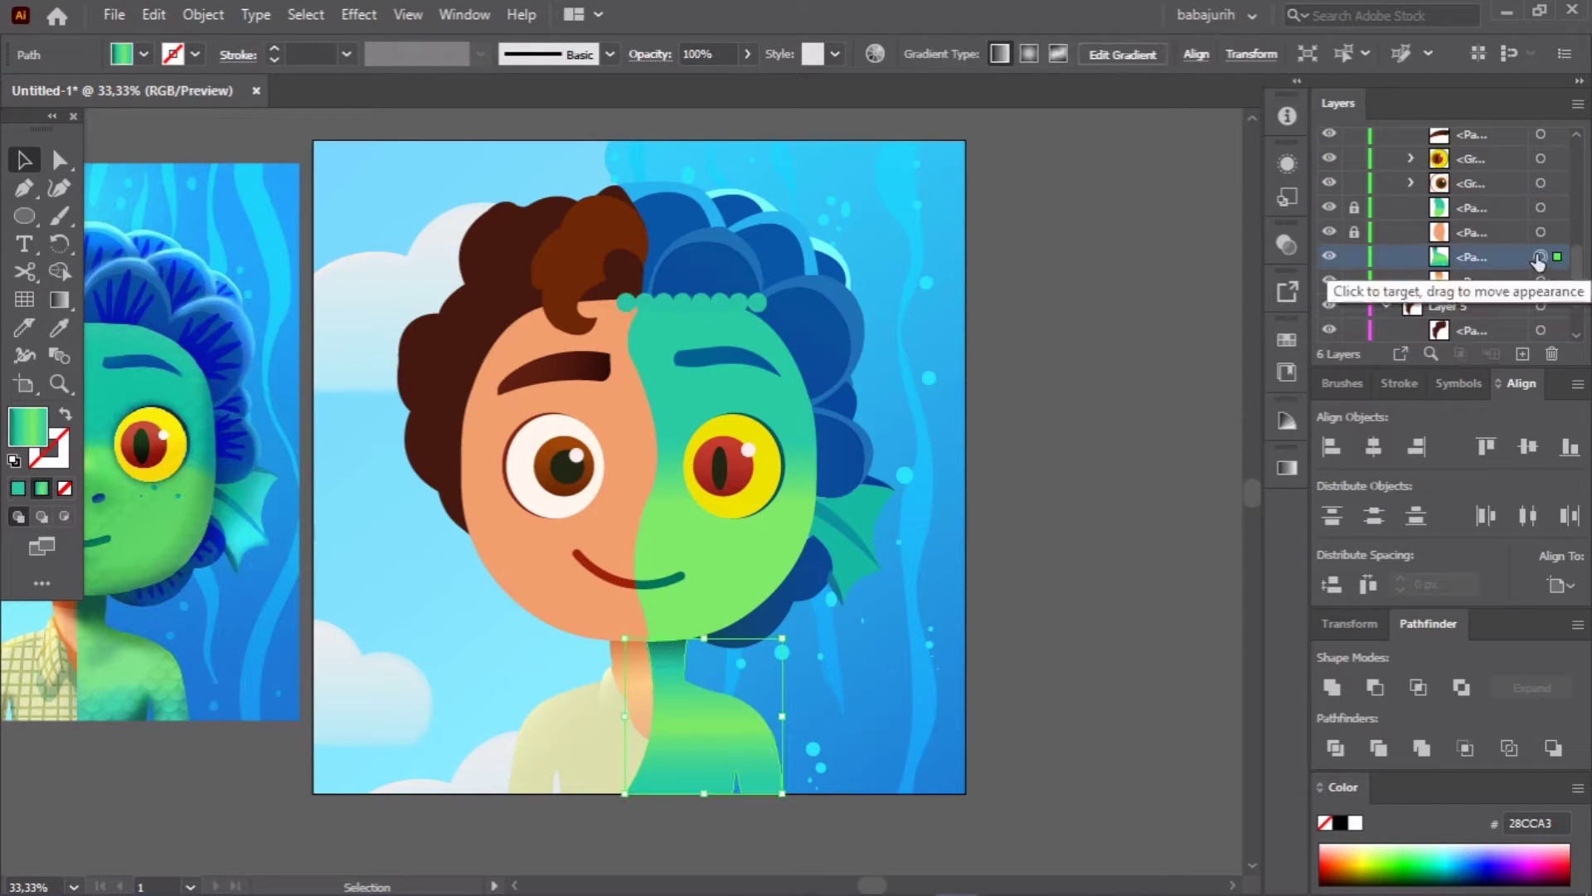
pyautogui.click(1554, 189)
pyautogui.moveTo(722, 464); pyautogui.dragTo(754, 491)
pyautogui.click(1146, 454)
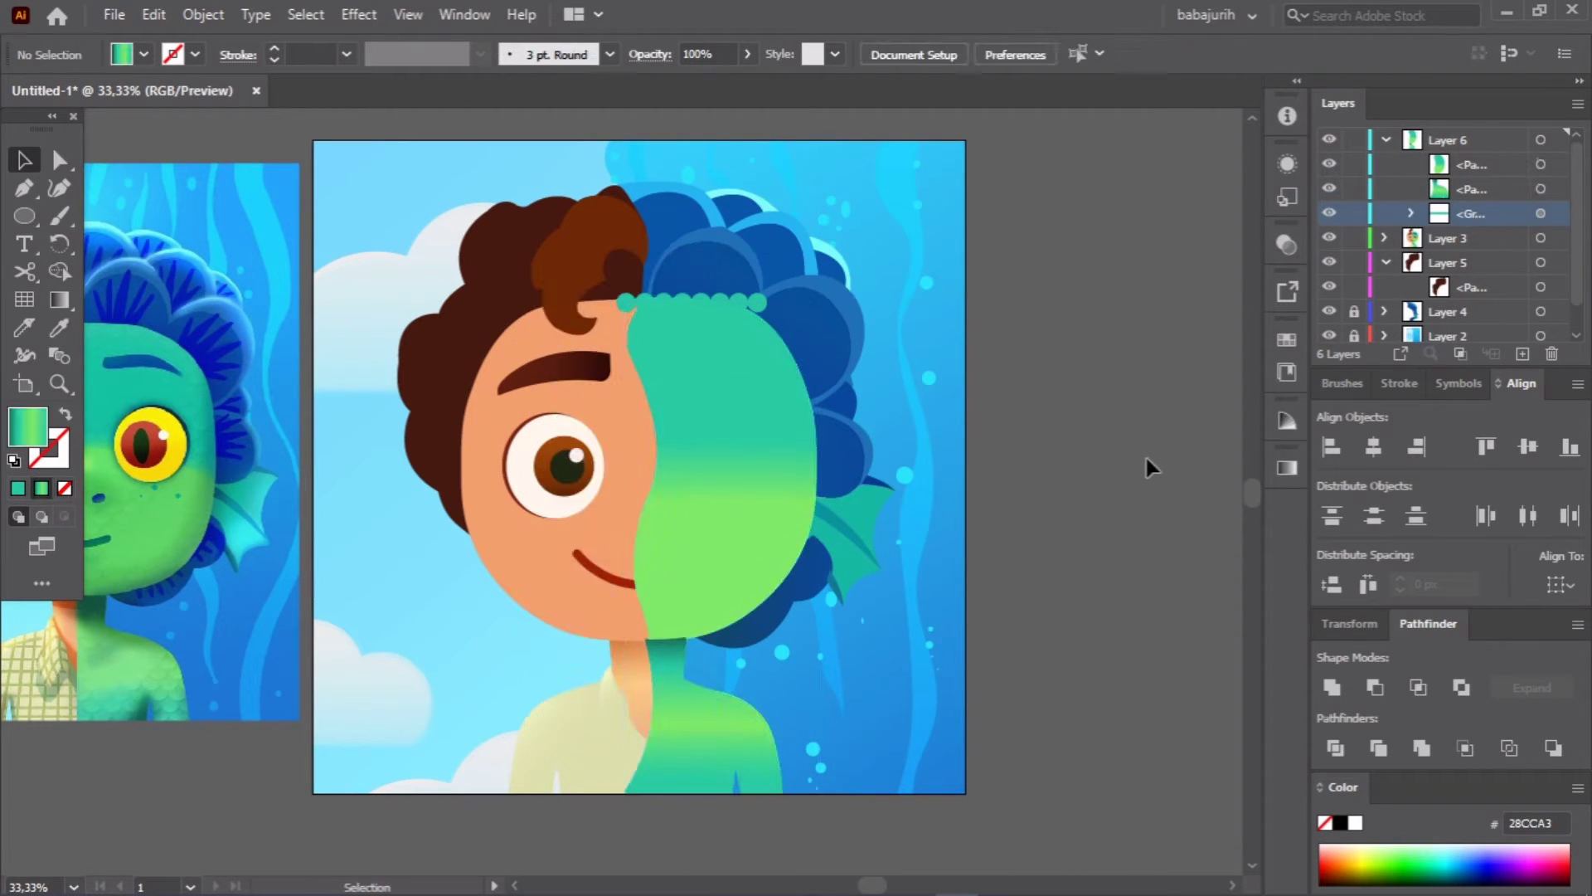
pyautogui.moveTo(1329, 165); pyautogui.dragTo(1329, 189)
# Step: Stack copies of the circle row from the chin up over the eye using Ctrl+D
pyautogui.hotkey('ctrl', '+')
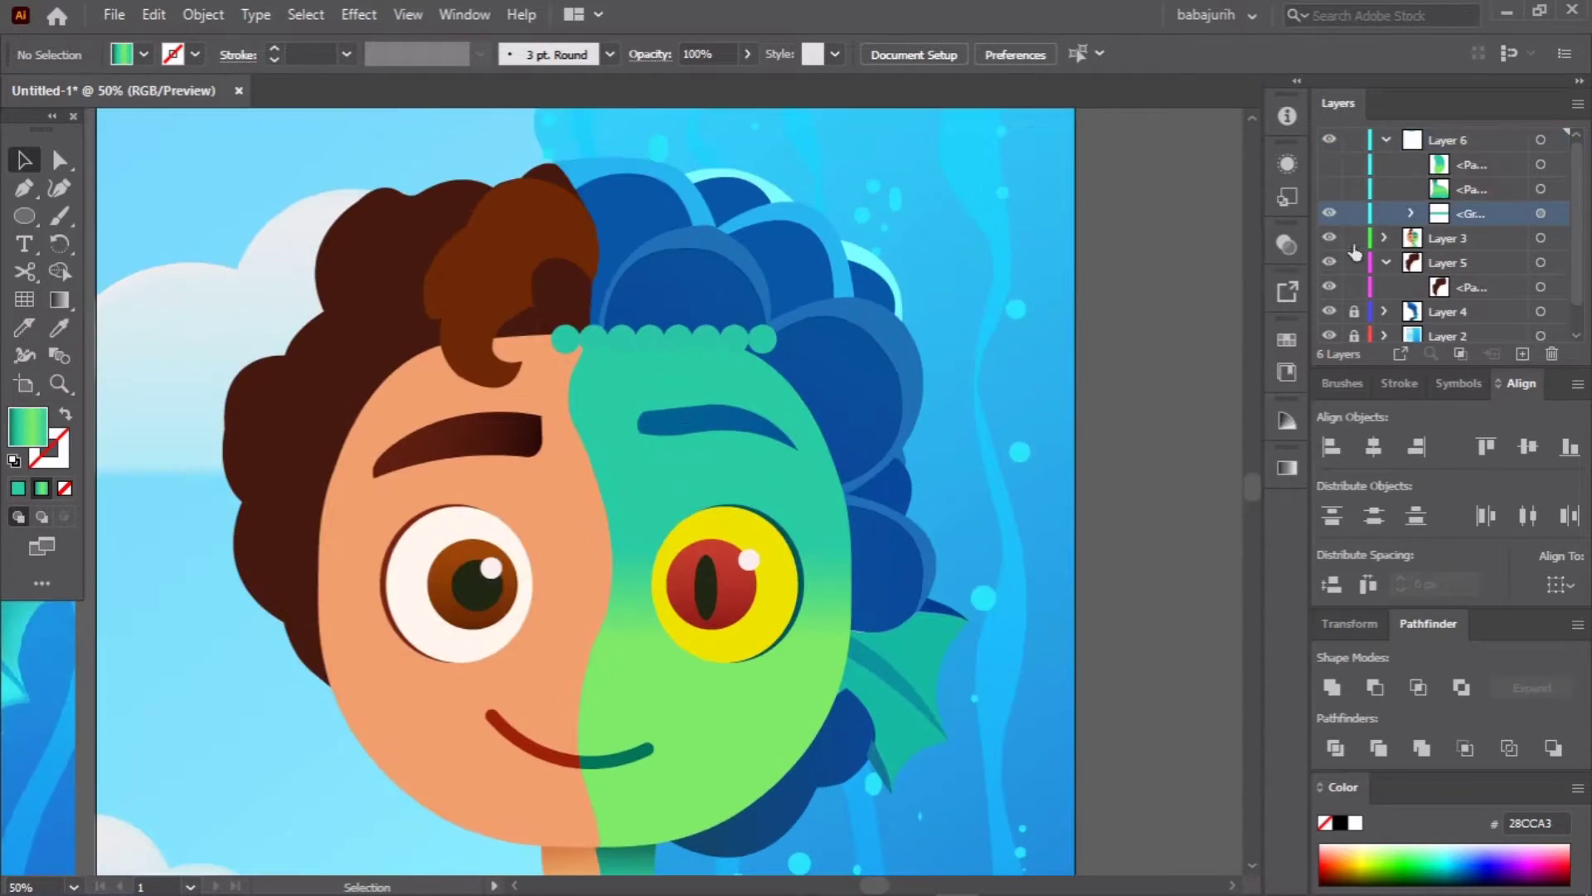
pyautogui.moveTo(679, 345)
pyautogui.mouseDown()
pyautogui.moveTo(668, 838)
pyautogui.moveTo(720, 811)
pyautogui.moveTo(712, 780)
pyautogui.mouseUp()
pyautogui.hotkey('ctrl', 'd')
pyautogui.hotkey('ctrl', 'd')
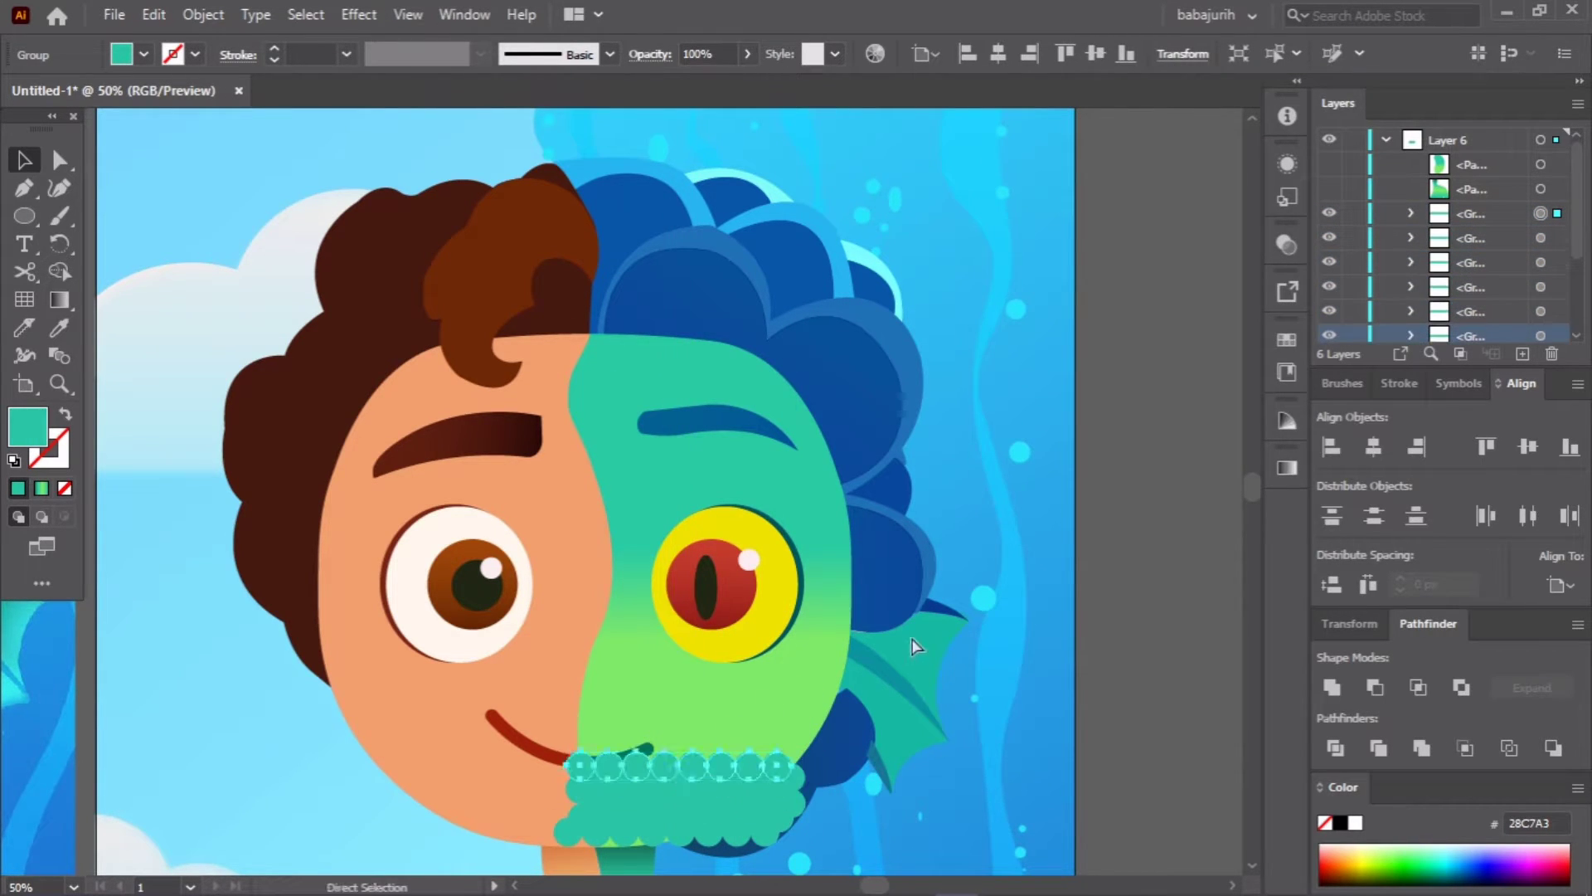
pyautogui.hotkey('ctrl', 'd')
pyautogui.hotkey('ctrl', 'd')
pyautogui.hotkey('ctrl', 'd')
pyautogui.hotkey('ctrl', 'd')
pyautogui.moveTo(557, 610); pyautogui.dragTo(958, 748)
pyautogui.click(758, 753)
pyautogui.hotkey('ctrl', 'z')
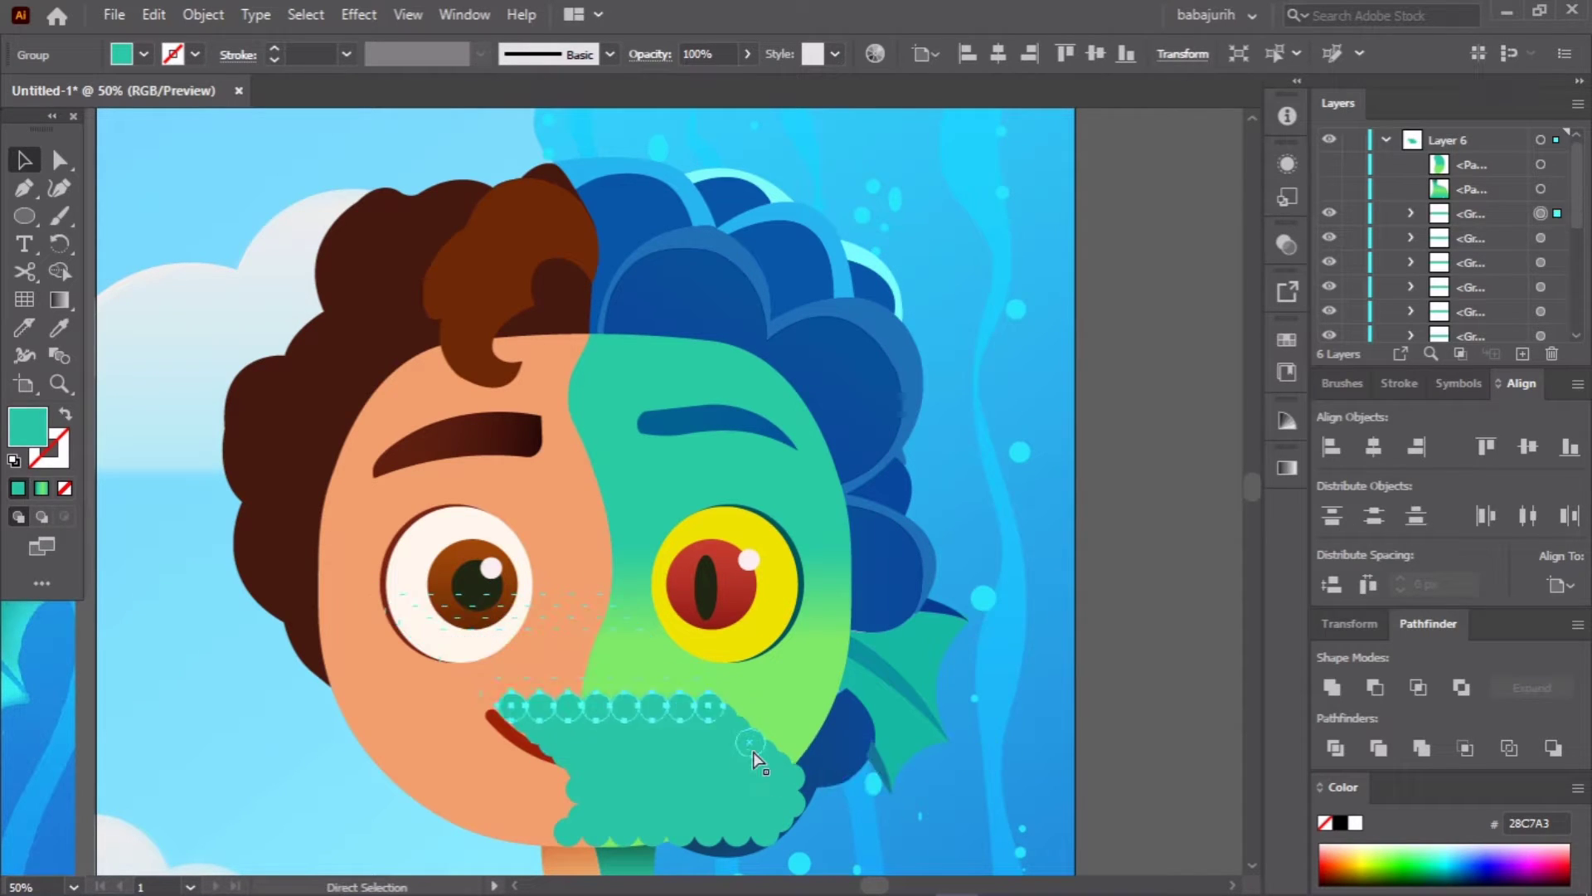
pyautogui.moveTo(753, 751); pyautogui.dragTo(759, 746)
pyautogui.hotkey('ctrl', 'd')
pyautogui.hotkey('ctrl', 'd')
pyautogui.hotkey('ctrl', 'd')
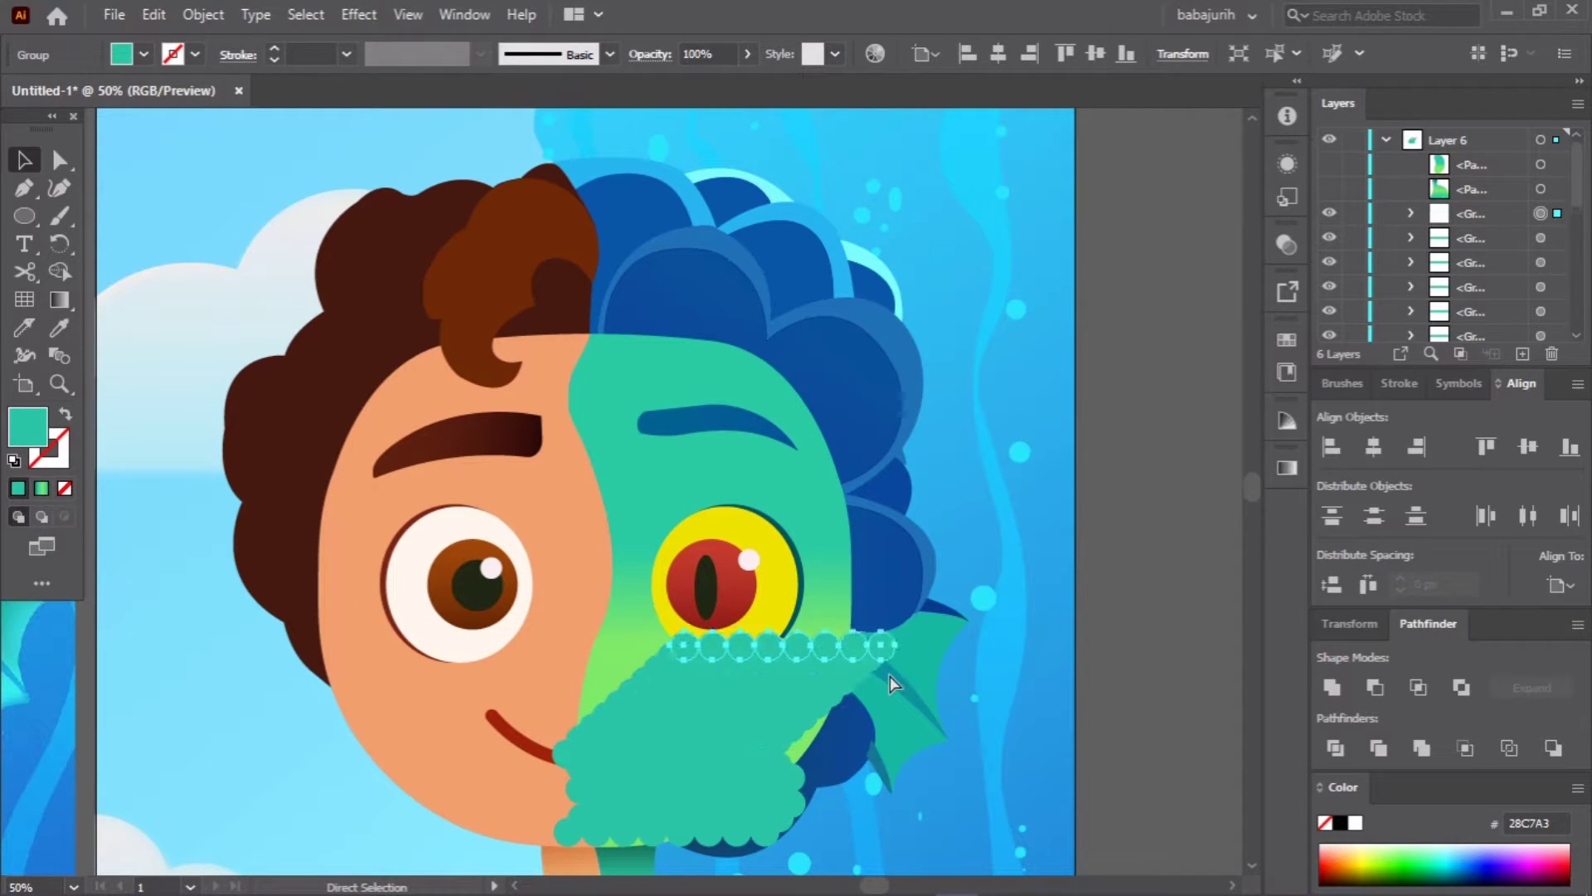
pyautogui.click(780, 755)
pyautogui.press('a')
pyautogui.moveTo(862, 590)
pyautogui.mouseDown()
pyautogui.moveTo(775, 493)
pyautogui.moveTo(692, 347)
pyautogui.mouseUp()
pyautogui.press('v')
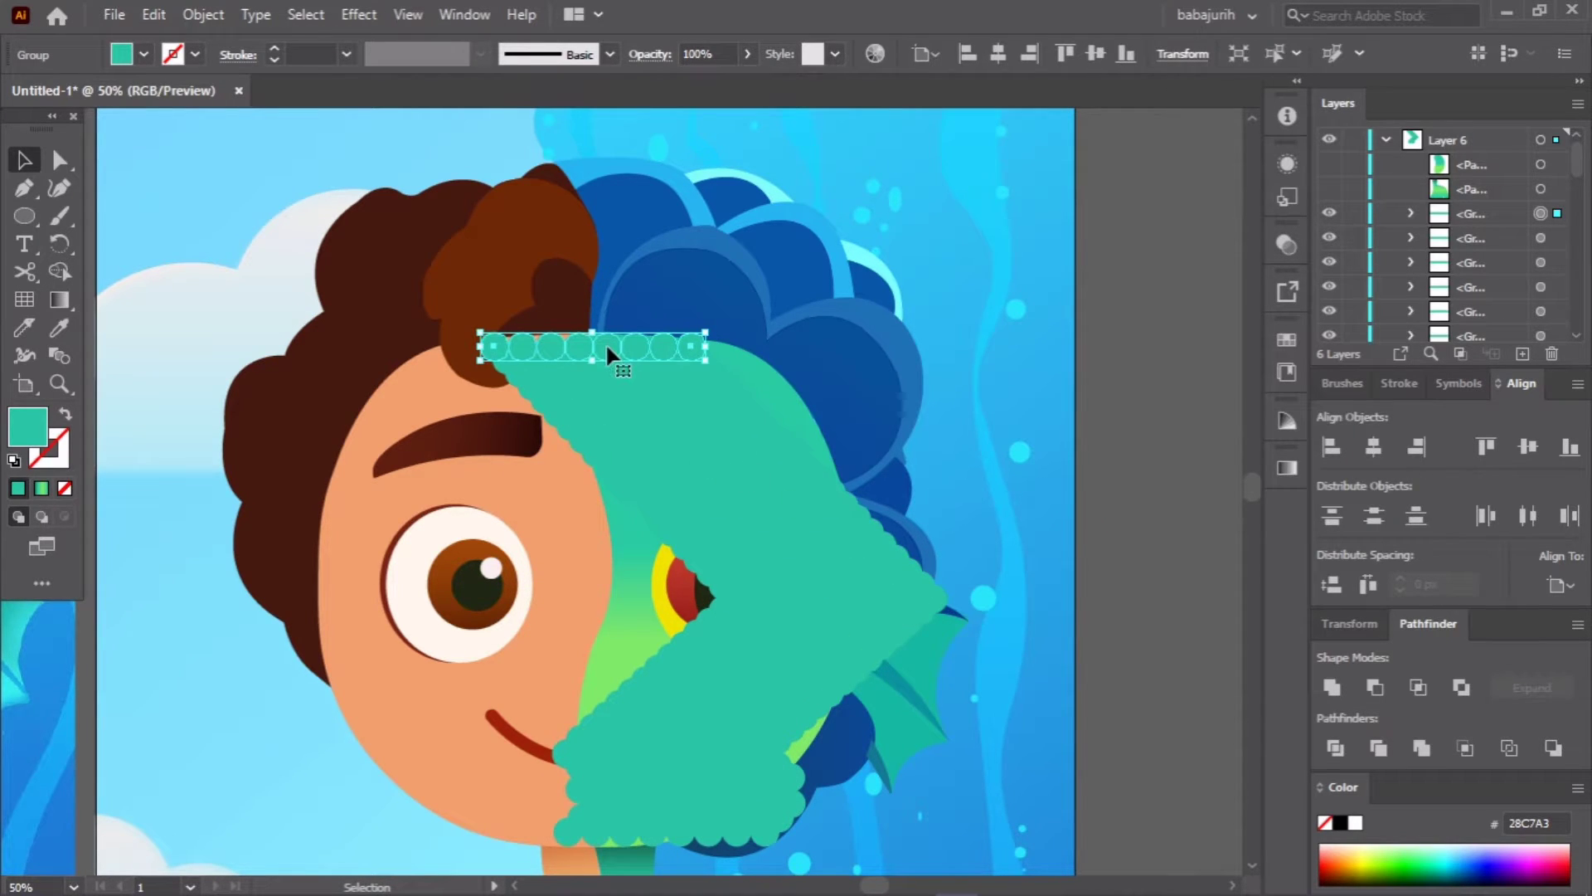
# Step: Clip the stacked circle rows to the face copy with a clipping mask
pyautogui.hotkey('ctrl', 'shift', 'a')
pyautogui.click(1329, 164)
pyautogui.click(1541, 189)
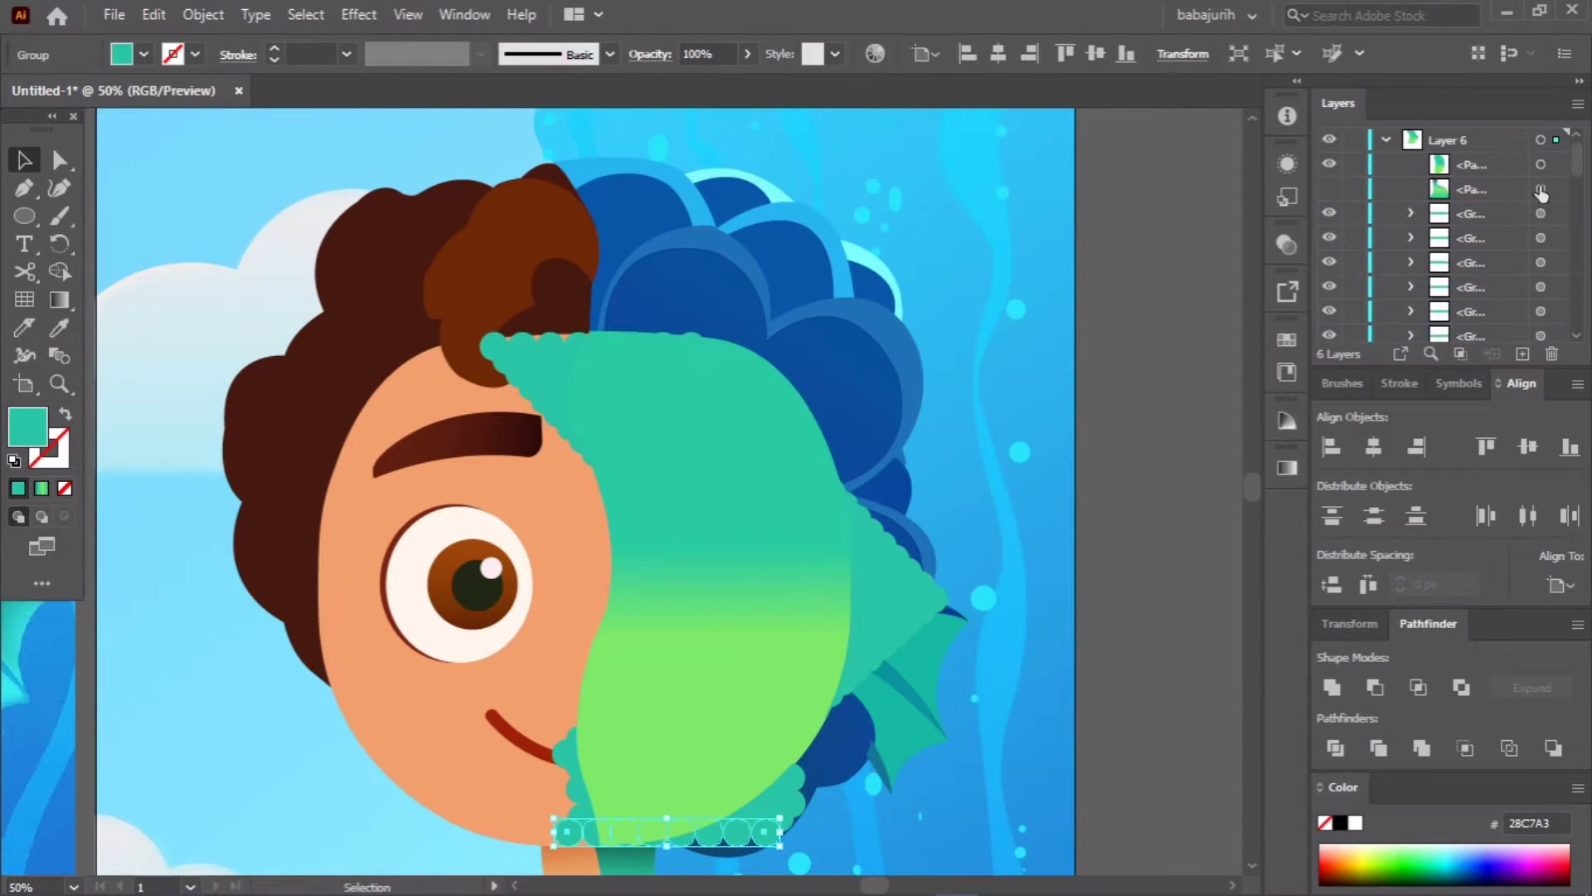
pyautogui.keyDown('shift'); pyautogui.click(644, 437); pyautogui.keyUp('shift')
pyautogui.hotkey('ctrl', '7')
pyautogui.click(664, 346)
# Step: Apply a drop shadow to the top row of teal circles
pyautogui.click(359, 15)
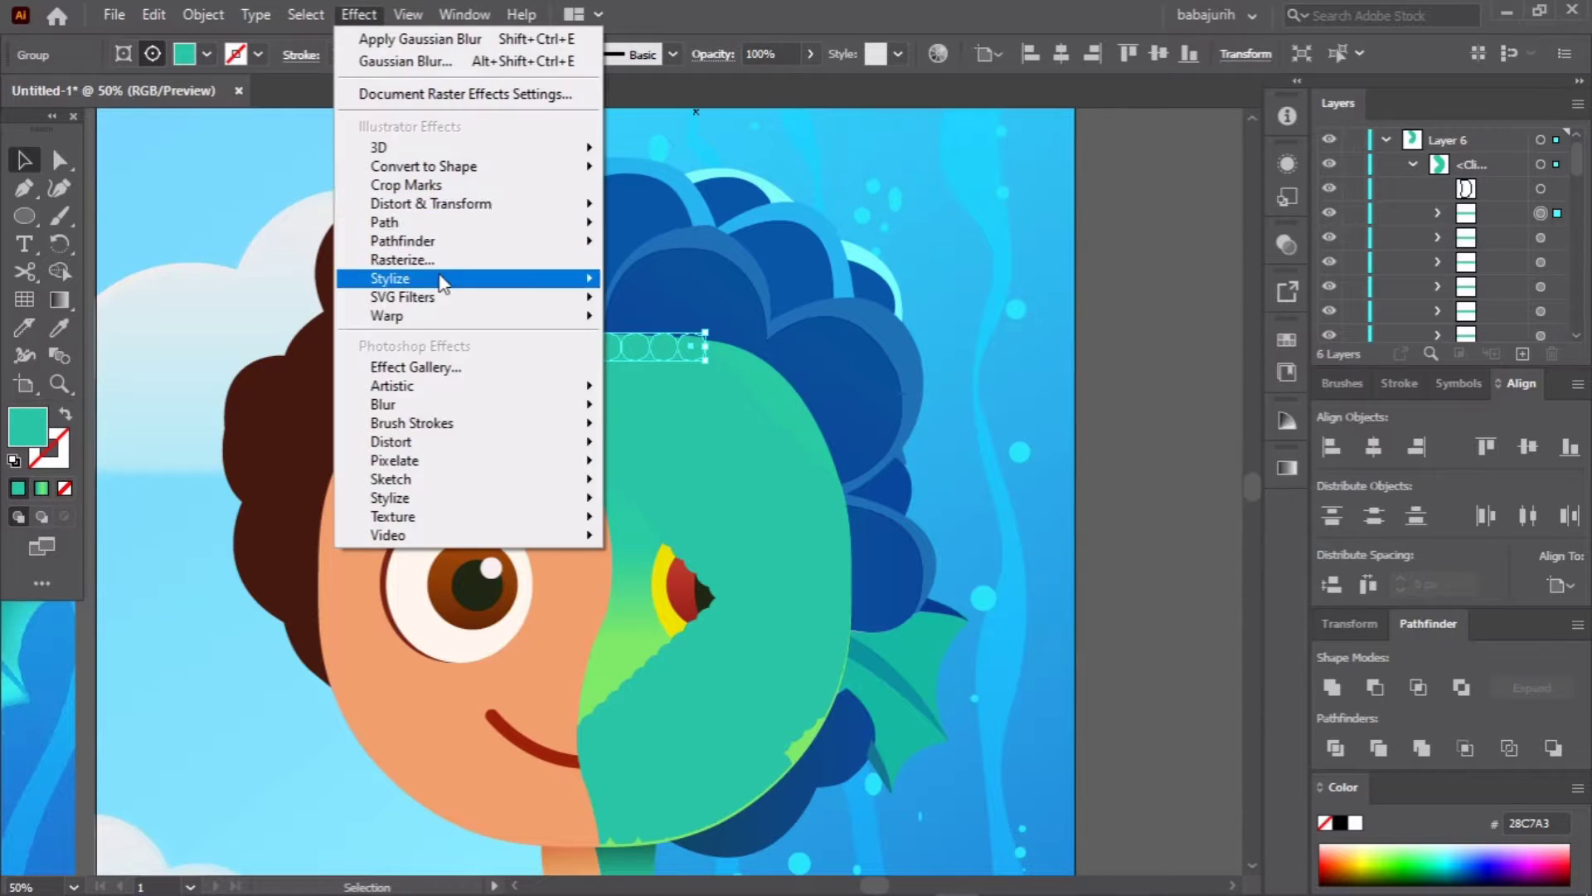
pyautogui.click(643, 279)
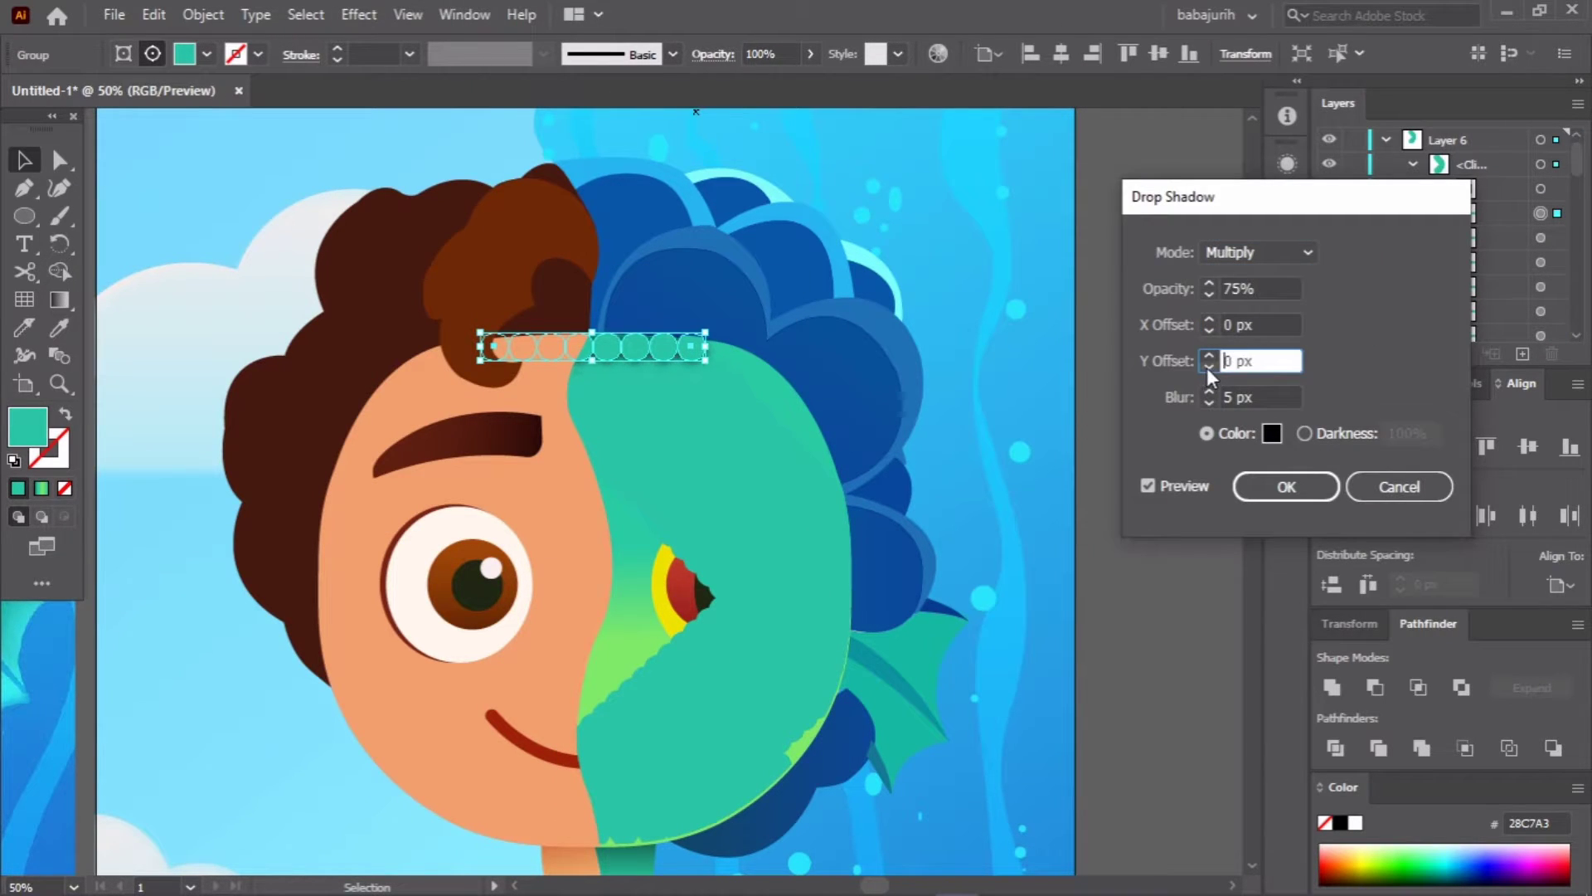
pyautogui.click(1212, 296)
pyautogui.press('Return')
pyautogui.click(1122, 418)
pyautogui.scroll(5, 605, 372)
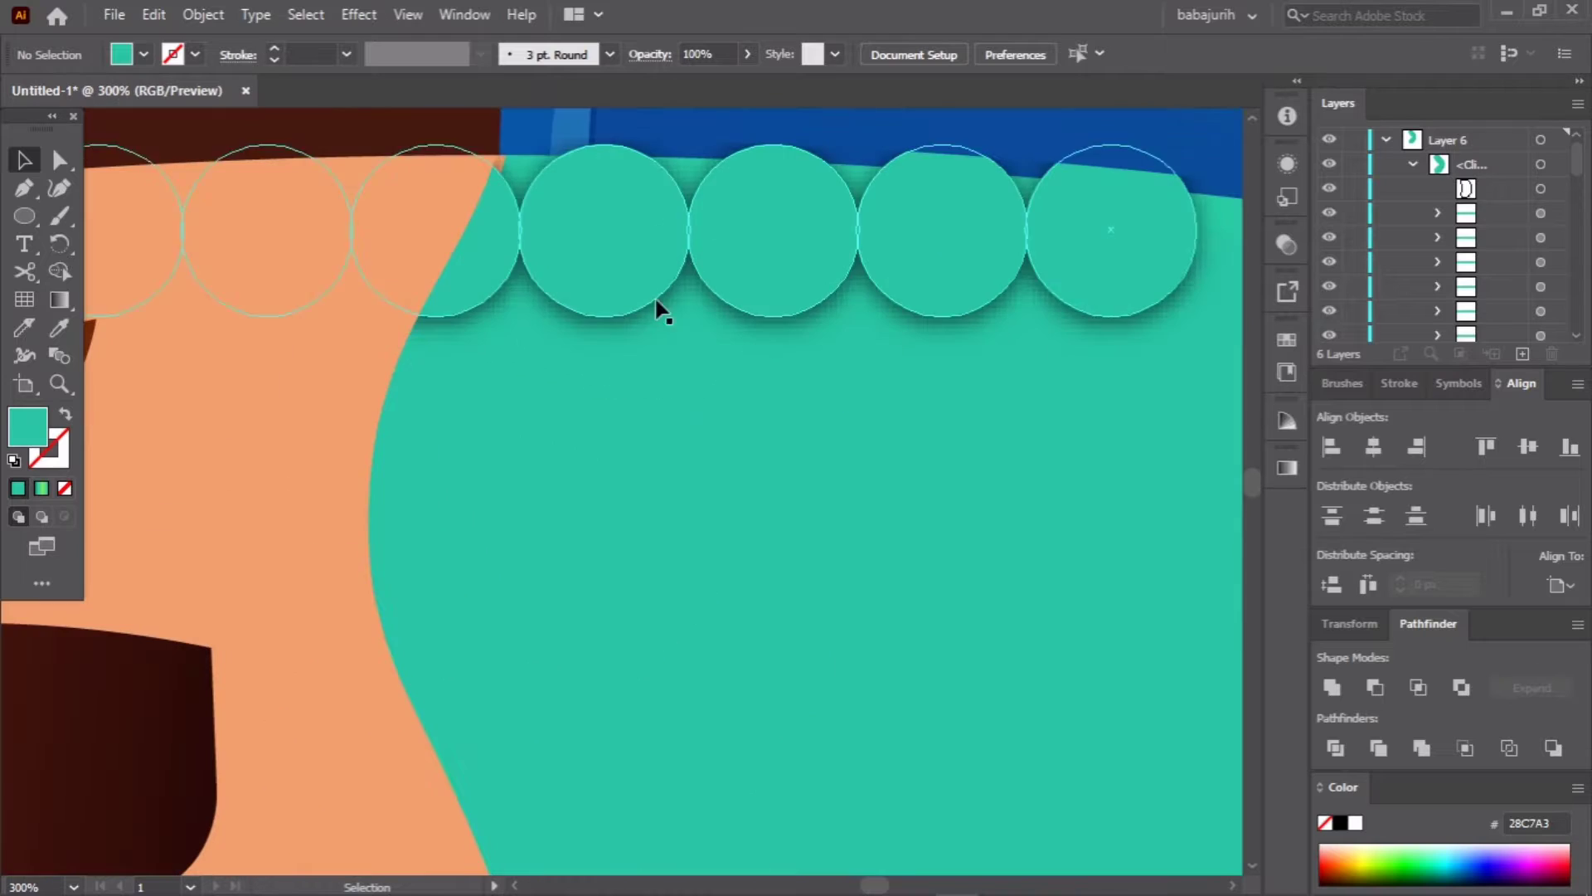
pyautogui.click(657, 303)
# Step: Tune that row's drop shadow to Normal, 50% opacity, Y 1 px, blur 1 px
pyautogui.click(359, 14)
pyautogui.click(440, 64)
pyautogui.click(1209, 391)
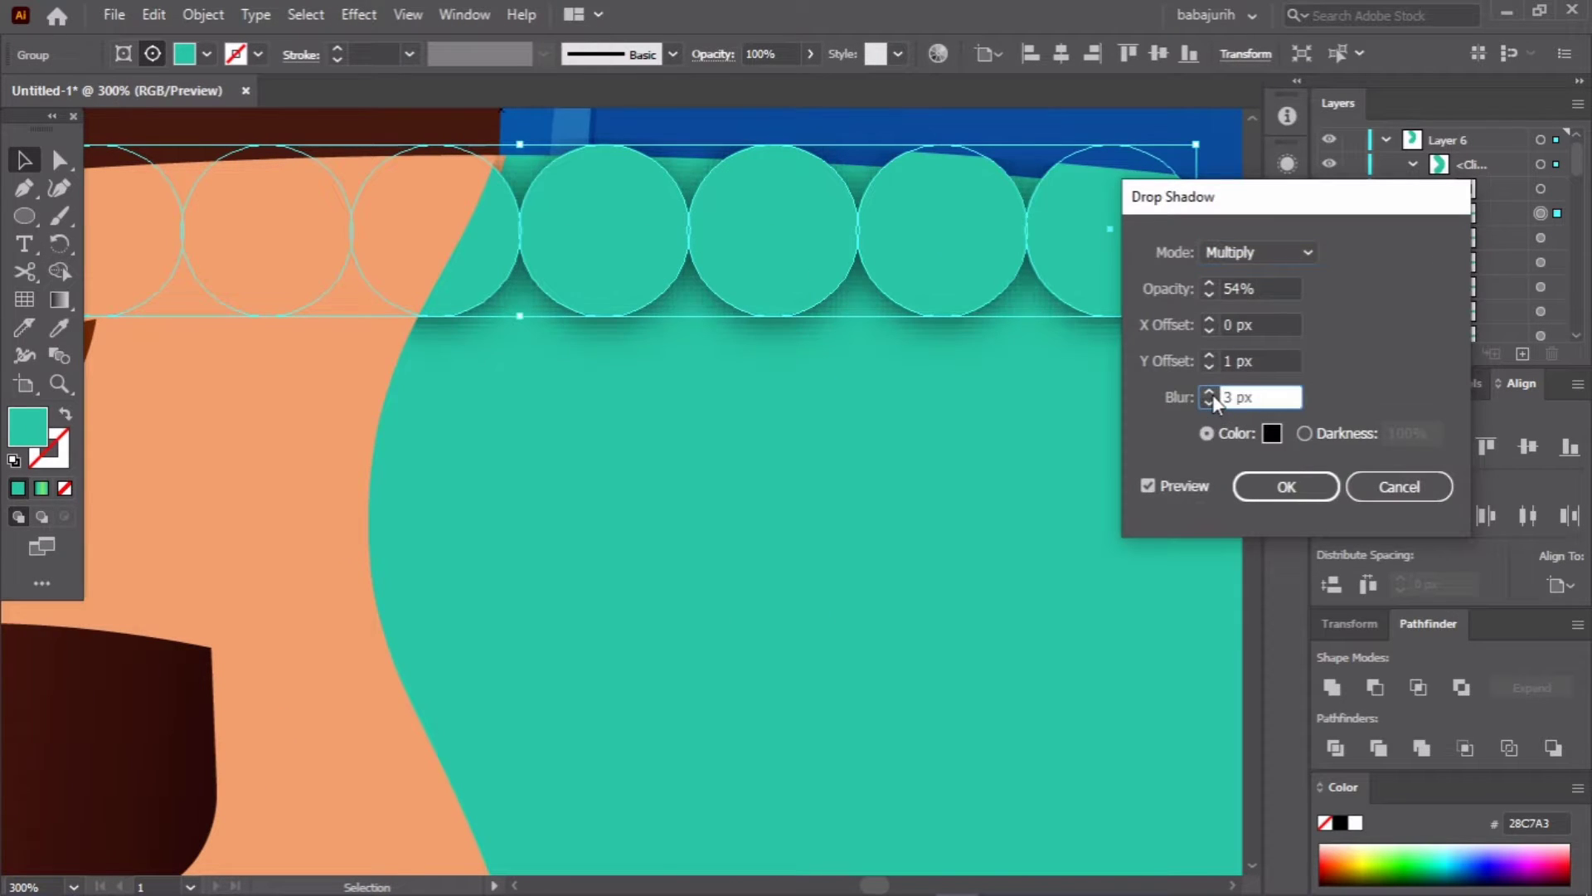
pyautogui.click(1211, 290)
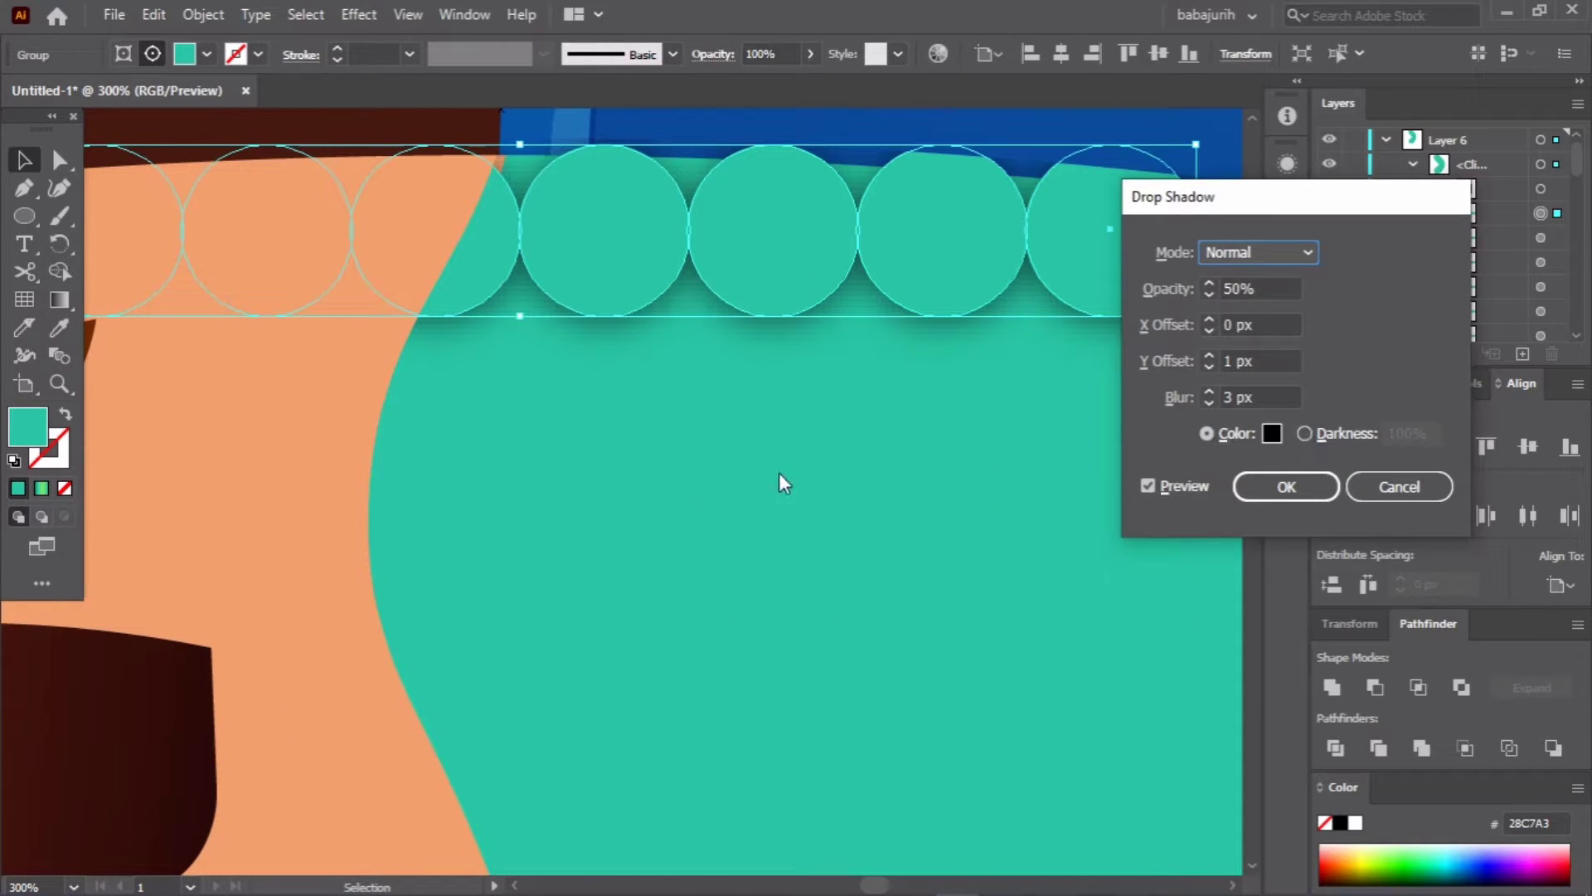
pyautogui.scroll(-1, 888, 540)
pyautogui.scroll(-3, 760, 451)
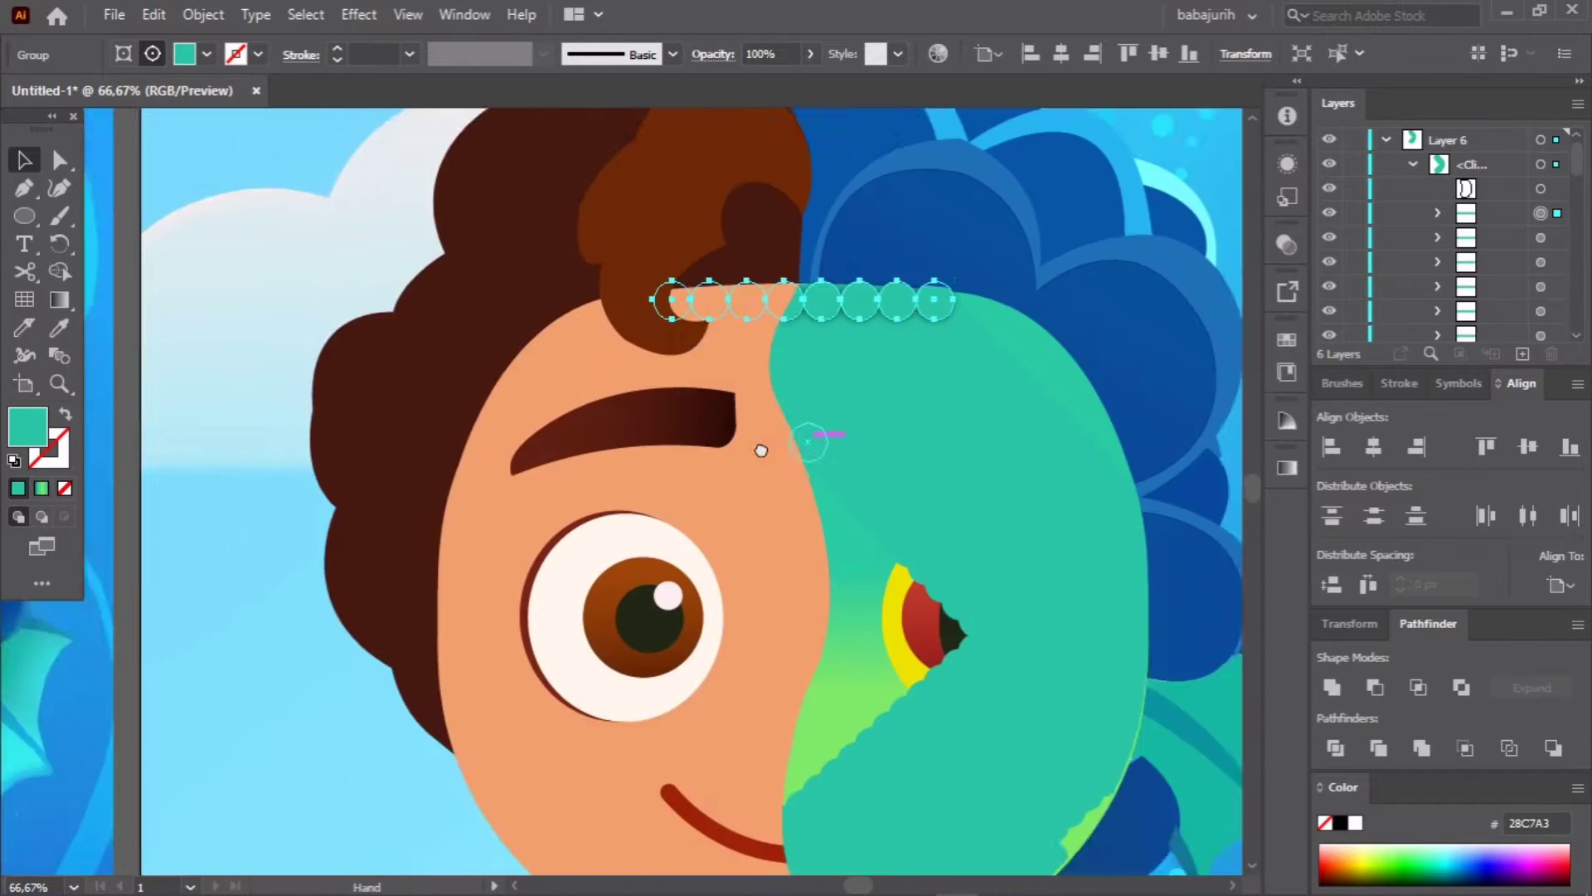
pyautogui.scroll(3, 709, 441)
pyautogui.click(1209, 402)
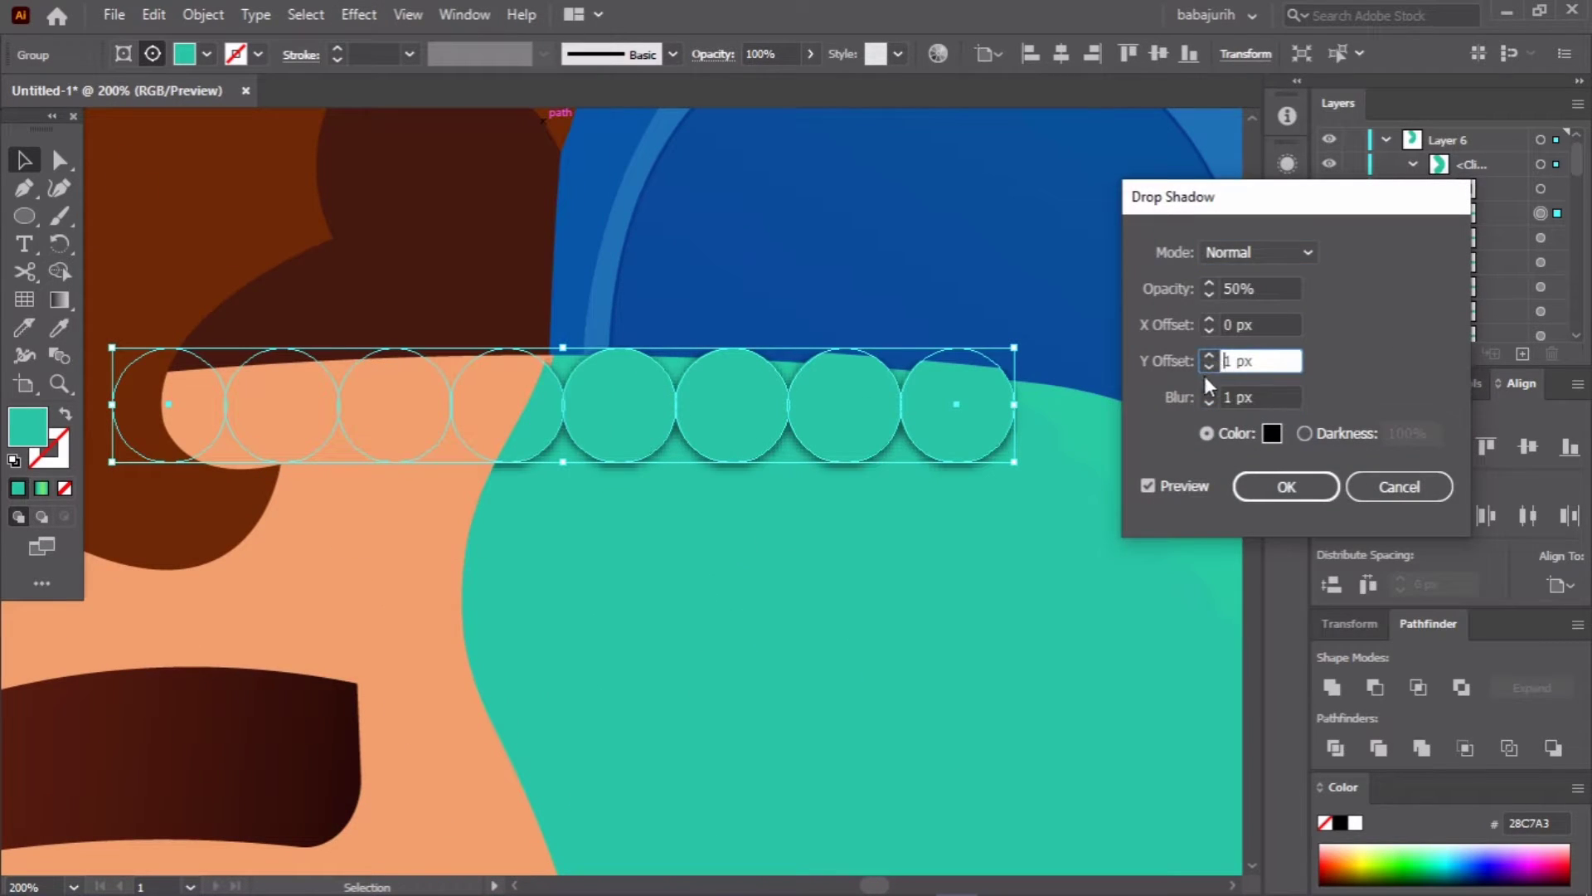
pyautogui.click(1210, 297)
pyautogui.press('Return')
pyautogui.scroll(-3, 669, 521)
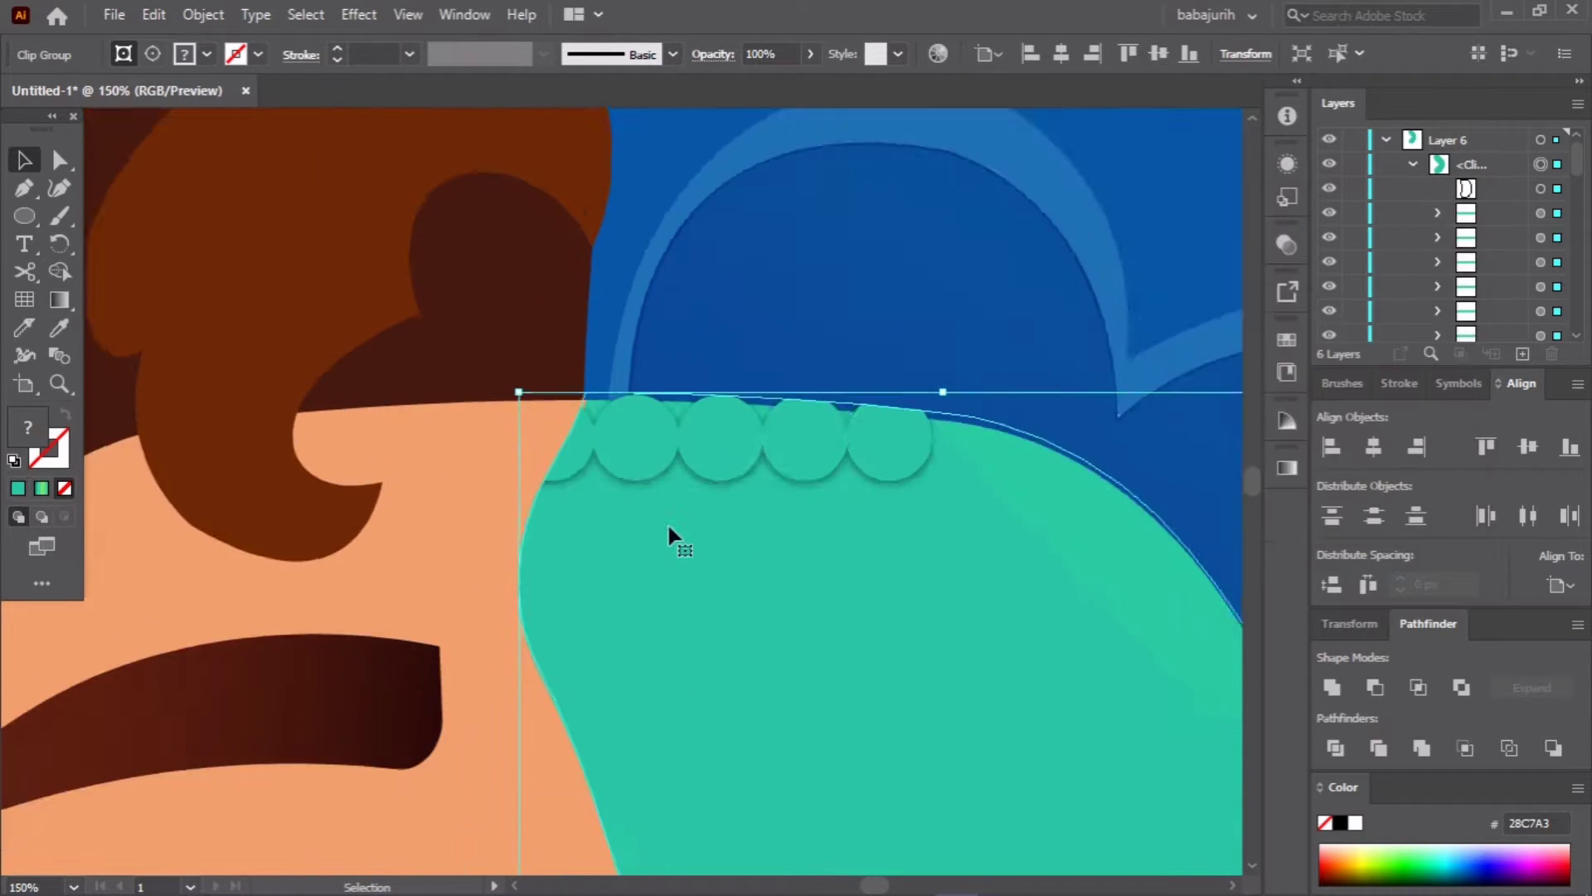
pyautogui.scroll(-2, 669, 520)
# Step: Apply the same drop shadow to every circle row via Apply Drop Shadow
pyautogui.click(1540, 188)
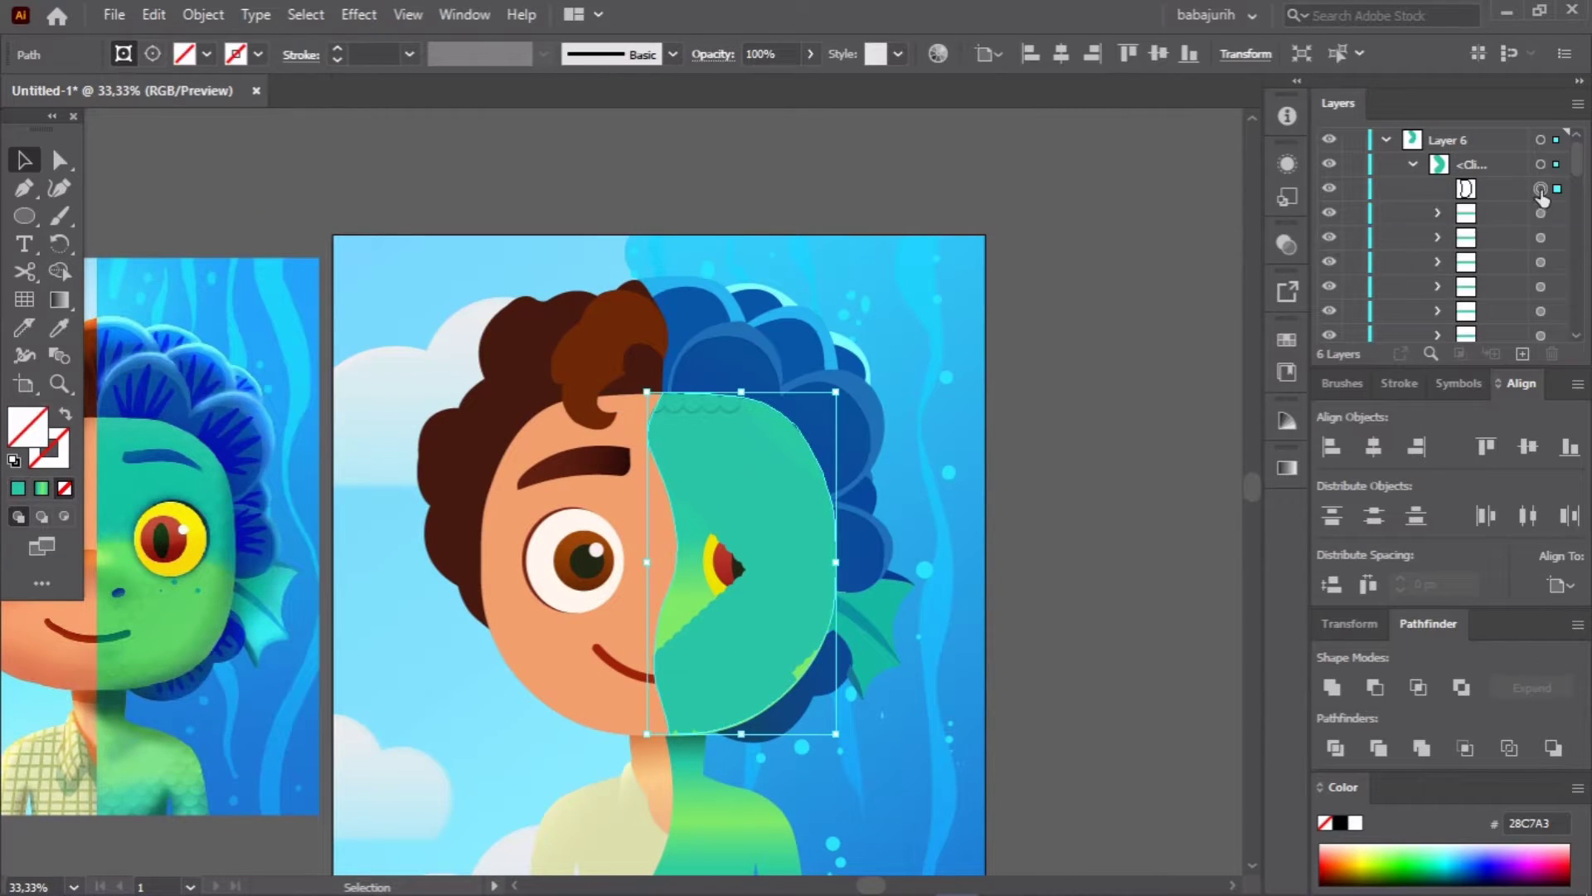
pyautogui.scroll(-3, 1491, 249)
pyautogui.click(1540, 207)
pyautogui.click(359, 14)
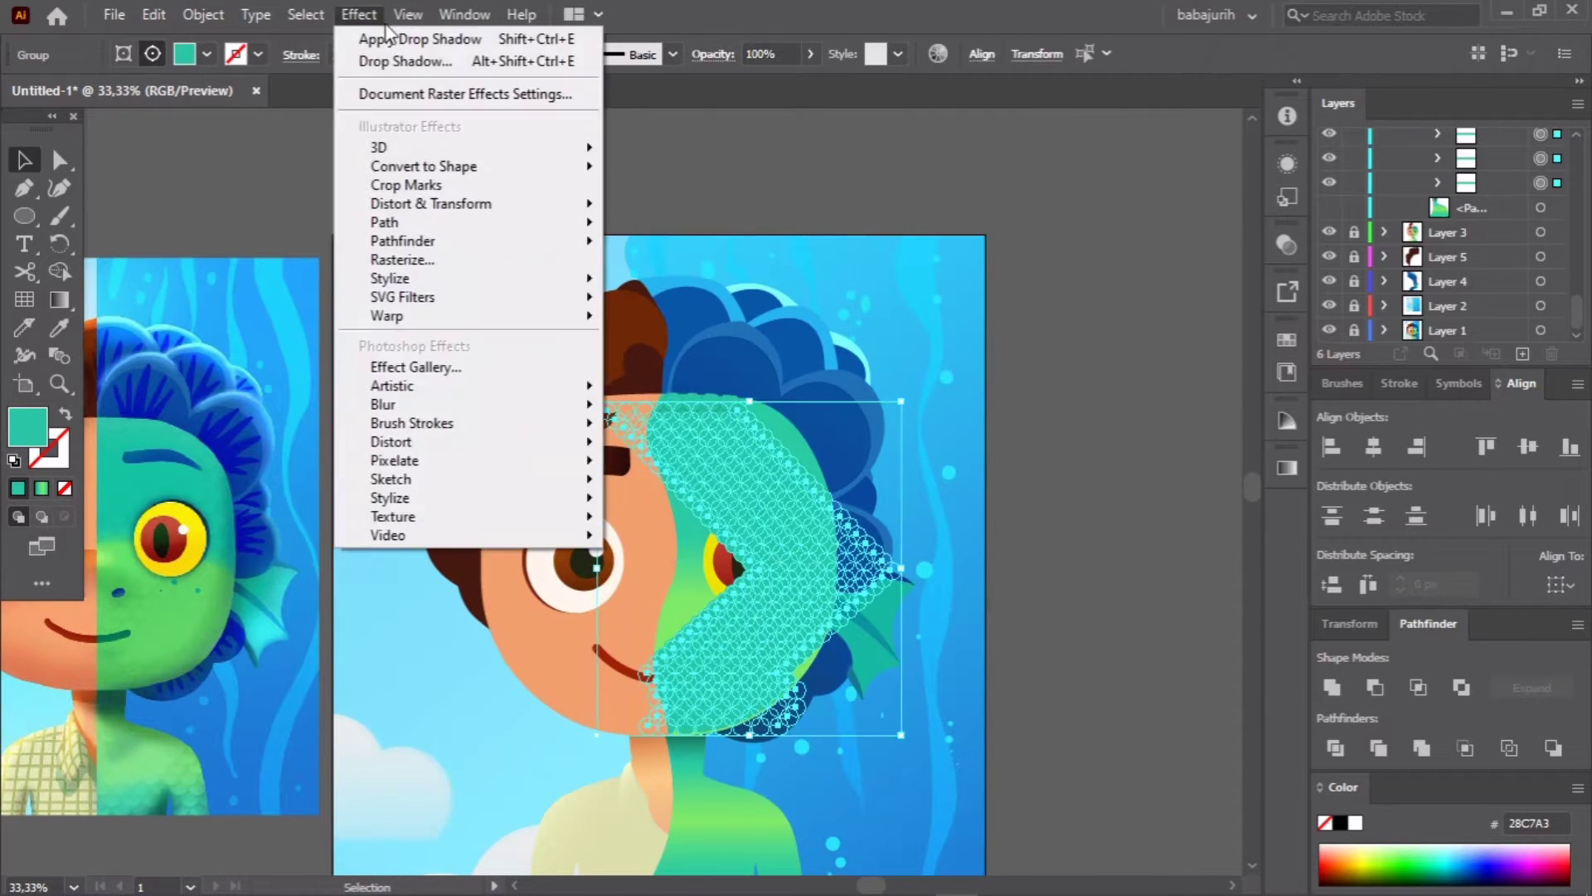
pyautogui.click(1051, 310)
# Step: Pull a face-edge anchor of the scales clipping path slightly down
pyautogui.scroll(2, 1421, 216)
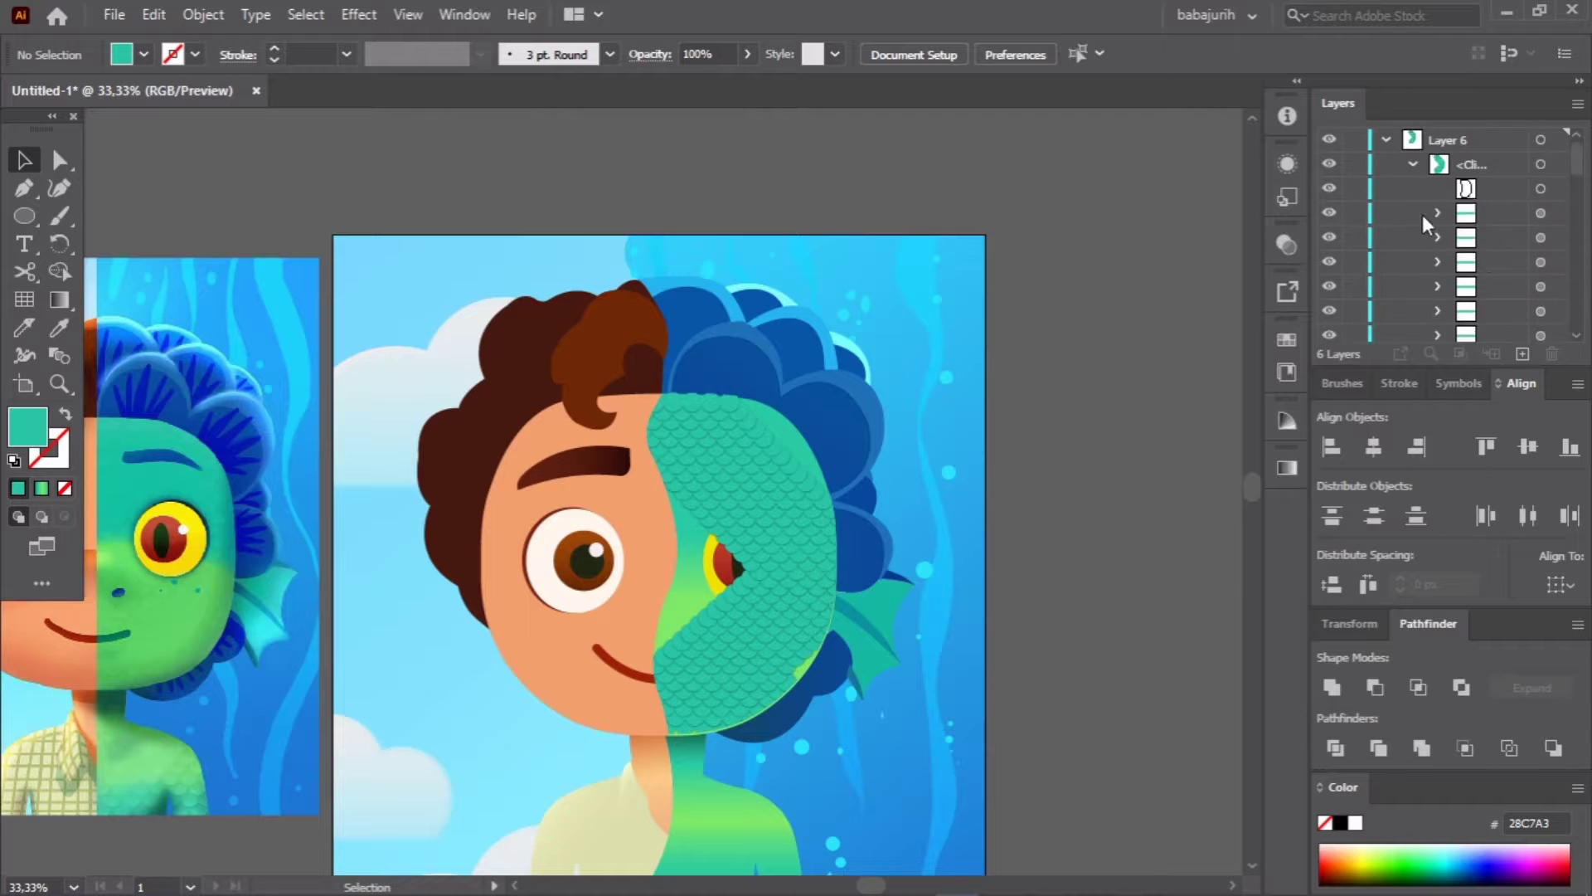
pyautogui.click(1540, 163)
pyautogui.hotkey('ctrl', '1')
pyautogui.press('a')
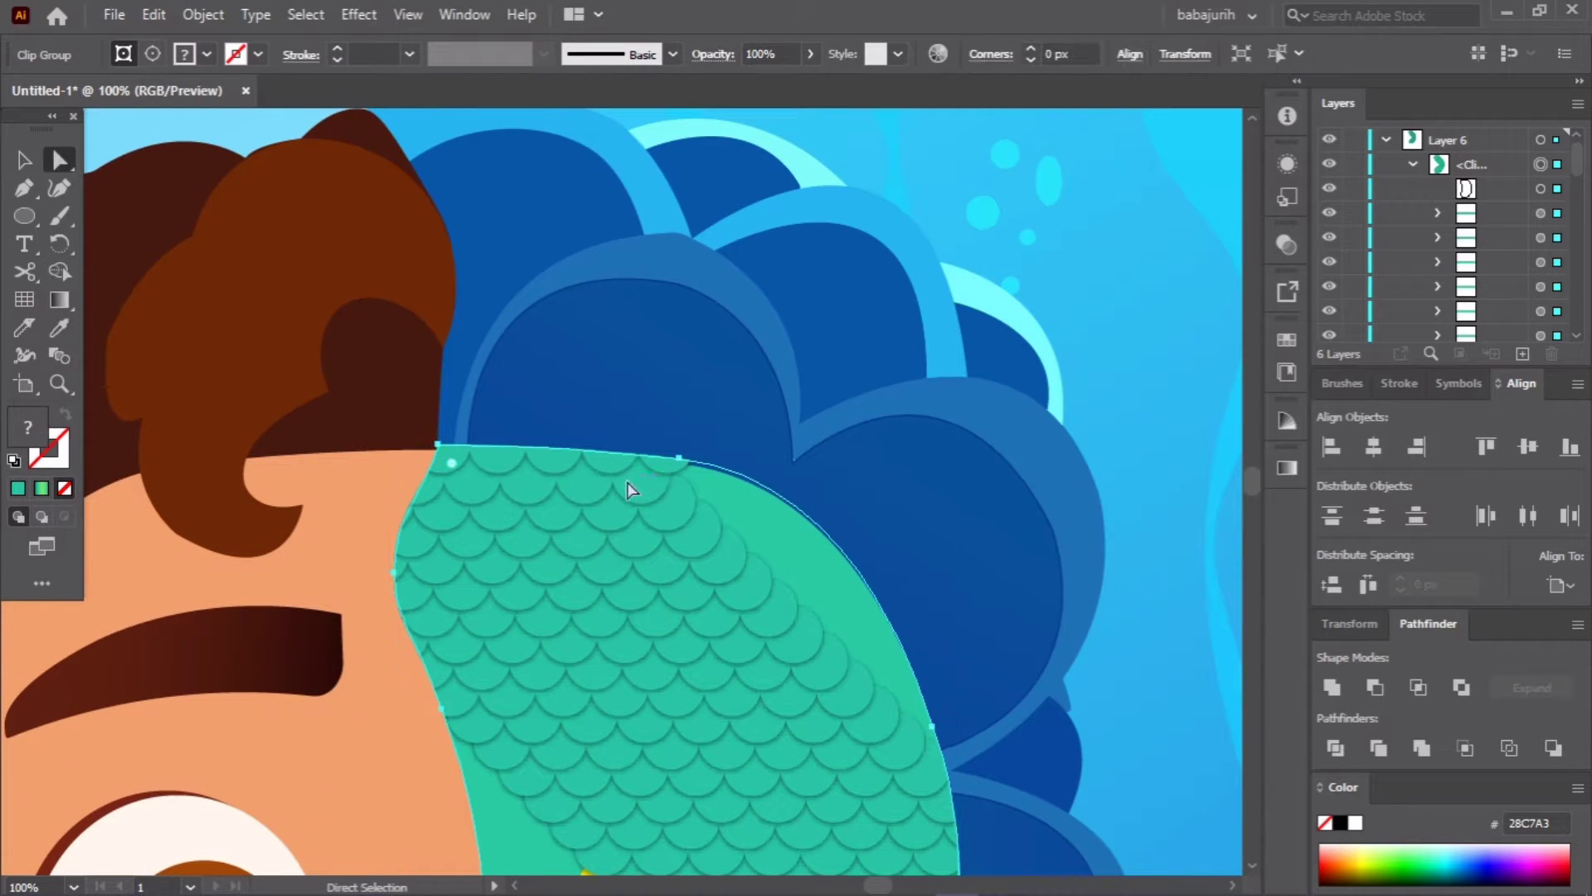
pyautogui.scroll(2, 660, 499)
pyautogui.moveTo(507, 612); pyautogui.dragTo(624, 635)
pyautogui.click(535, 516)
pyautogui.press('v')
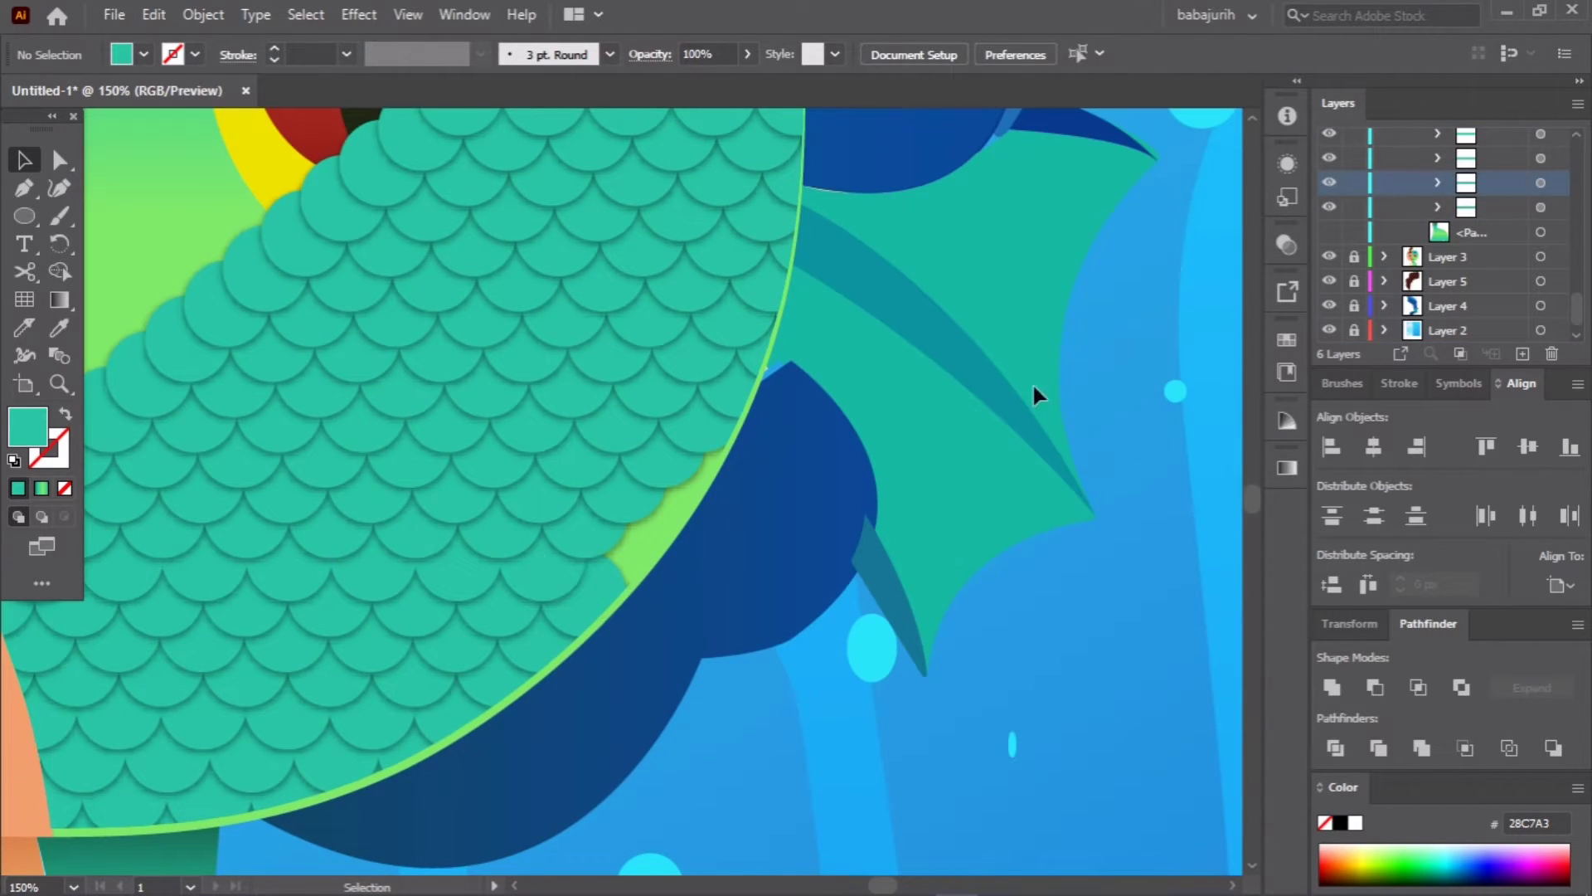
pyautogui.click(562, 591)
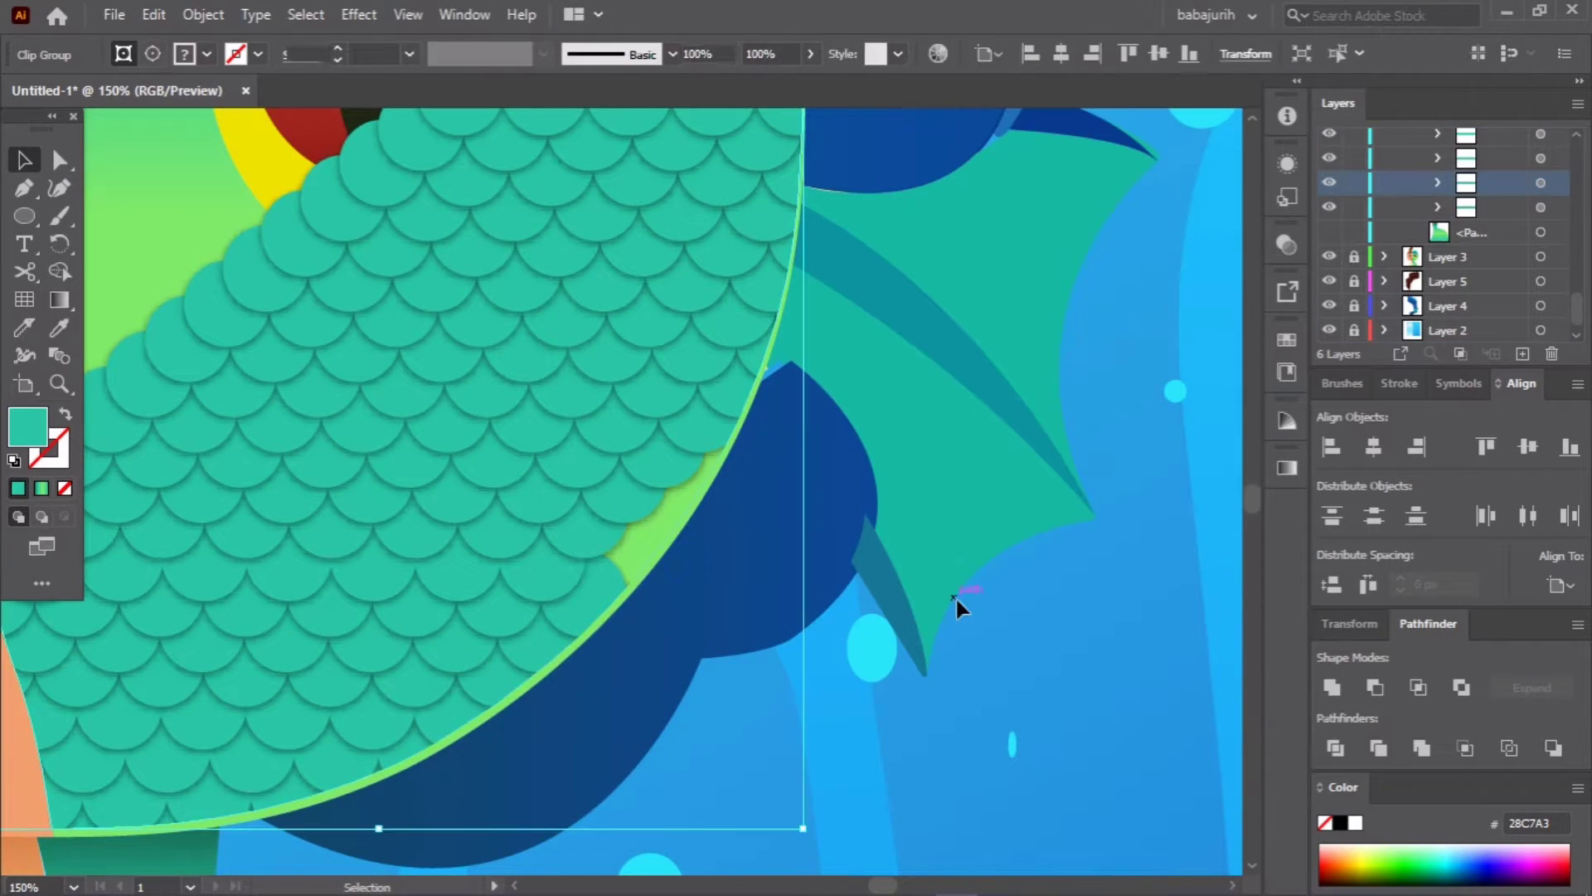
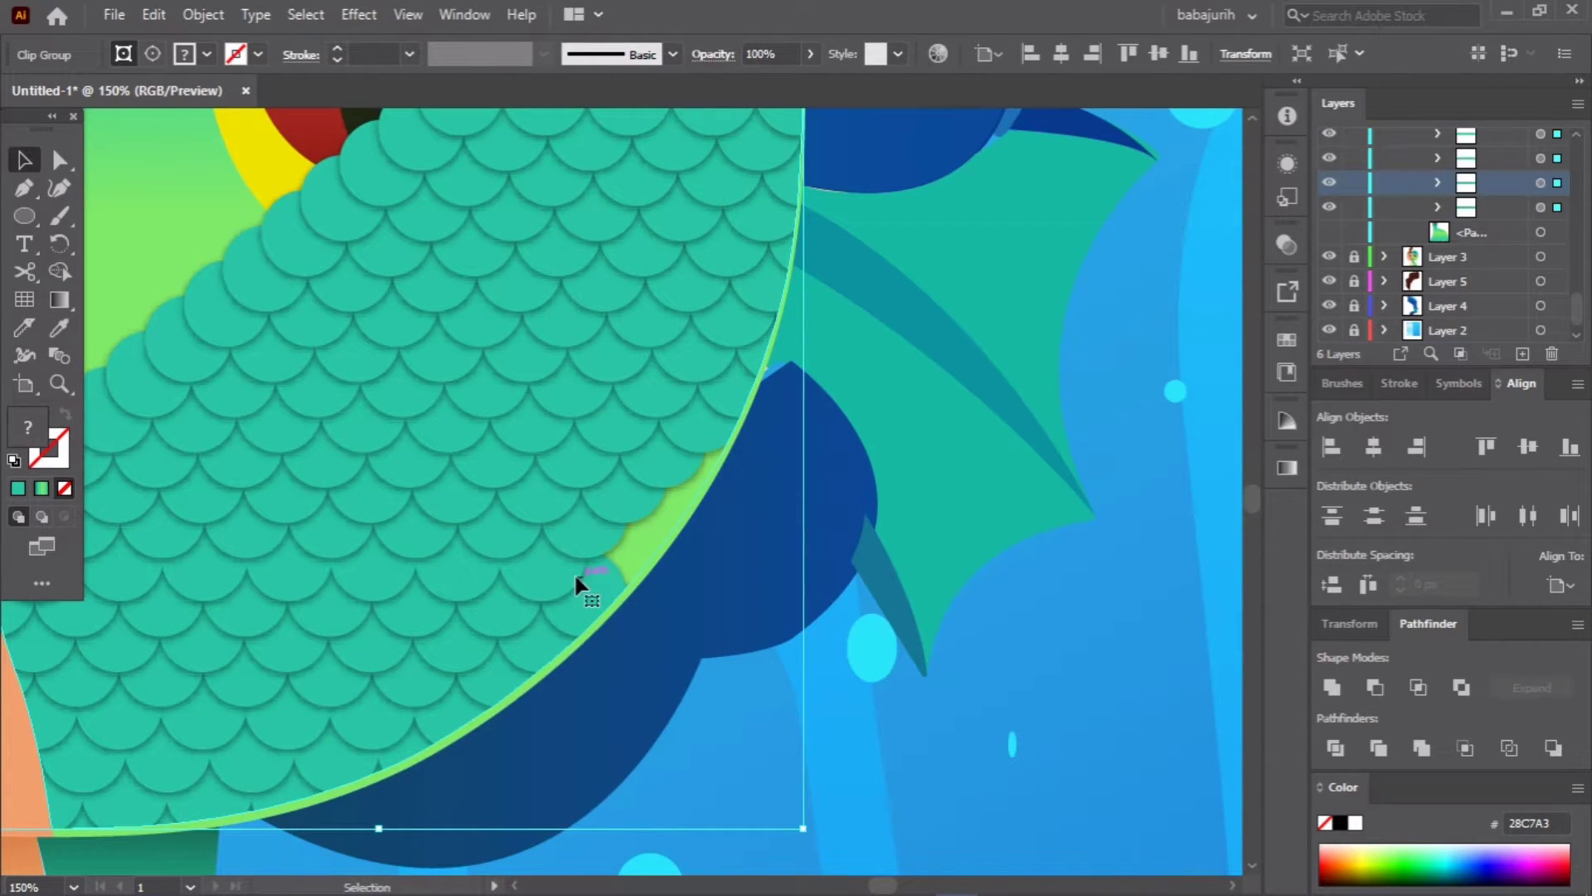
# Step: Alt-drag copies of scale circles into the gaps along the lower edge of the fish half
pyautogui.click(1207, 297)
pyautogui.scroll(-2, 847, 330)
pyautogui.press('a')
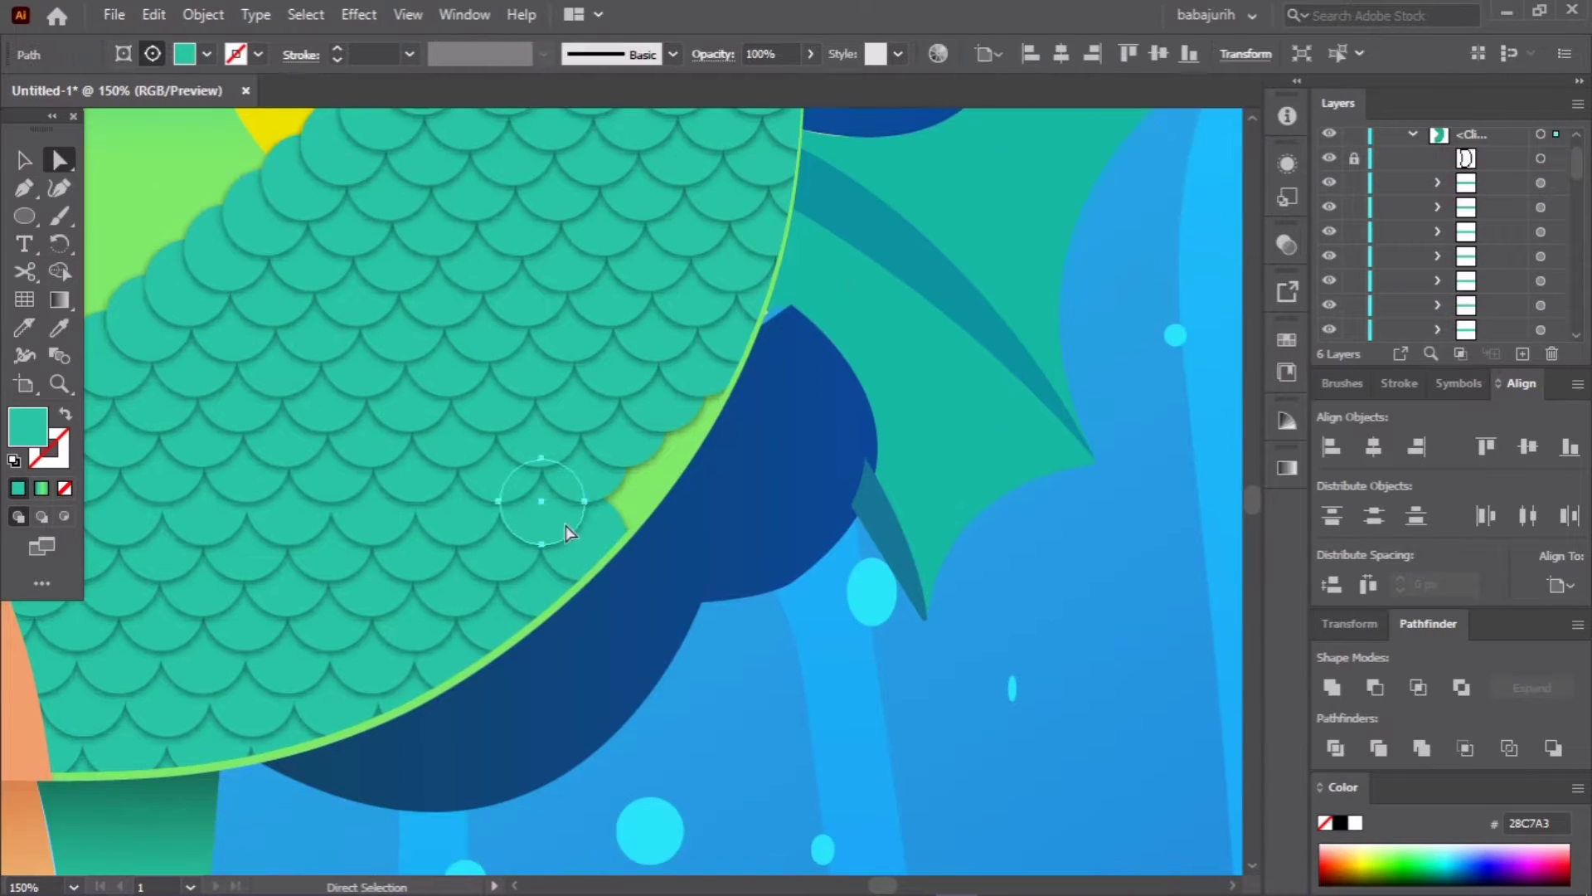
pyautogui.moveTo(566, 525); pyautogui.dragTo(704, 430)
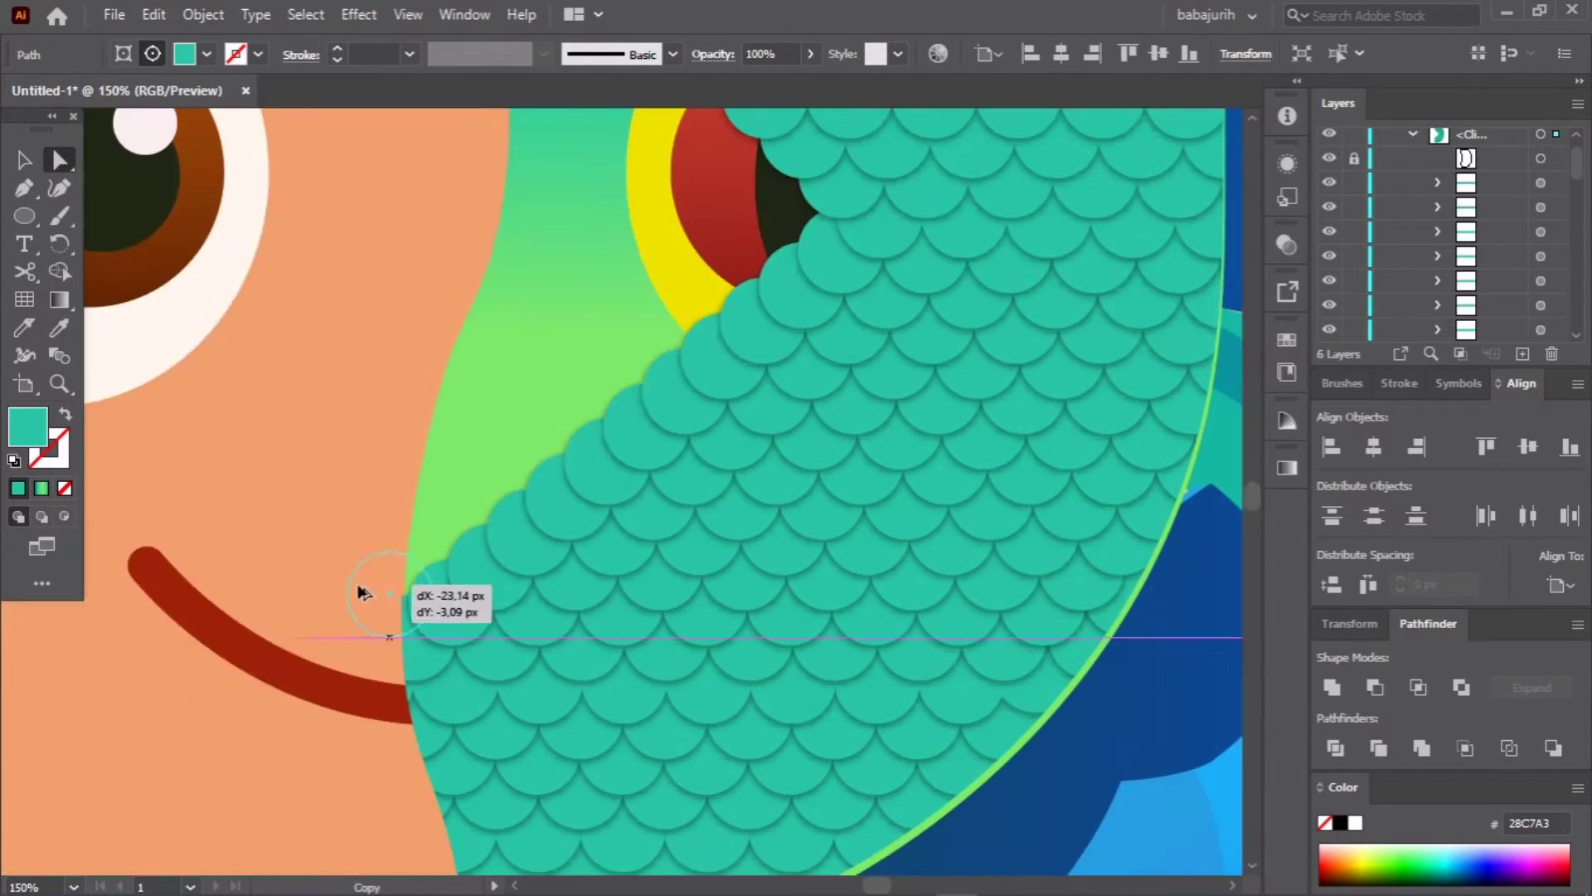
pyautogui.moveTo(394, 575); pyautogui.dragTo(543, 501)
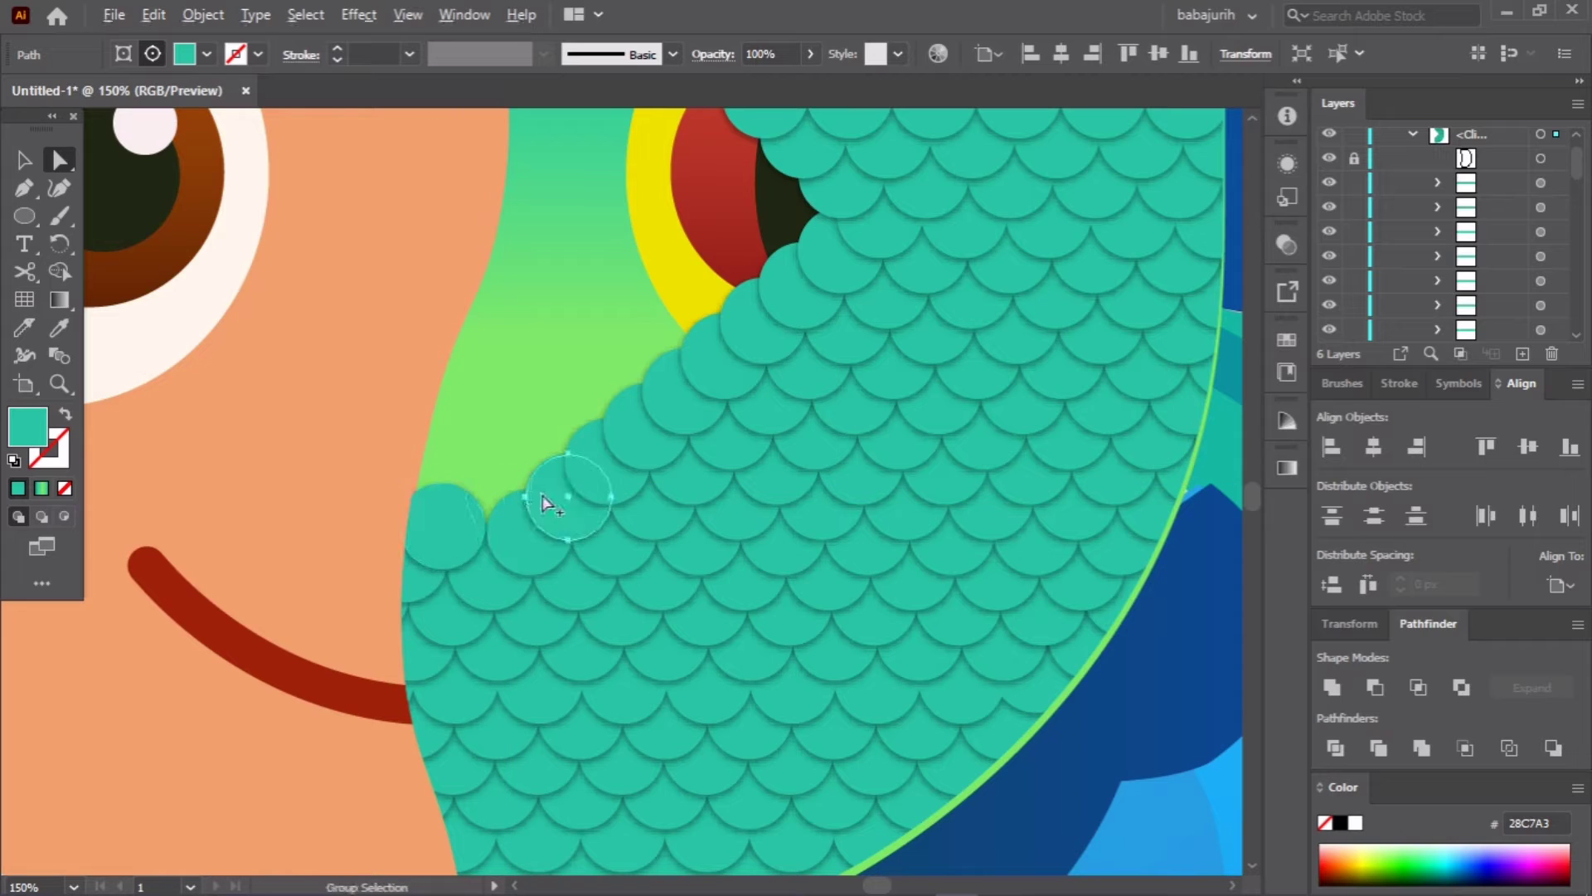
pyautogui.moveTo(423, 516); pyautogui.dragTo(525, 462)
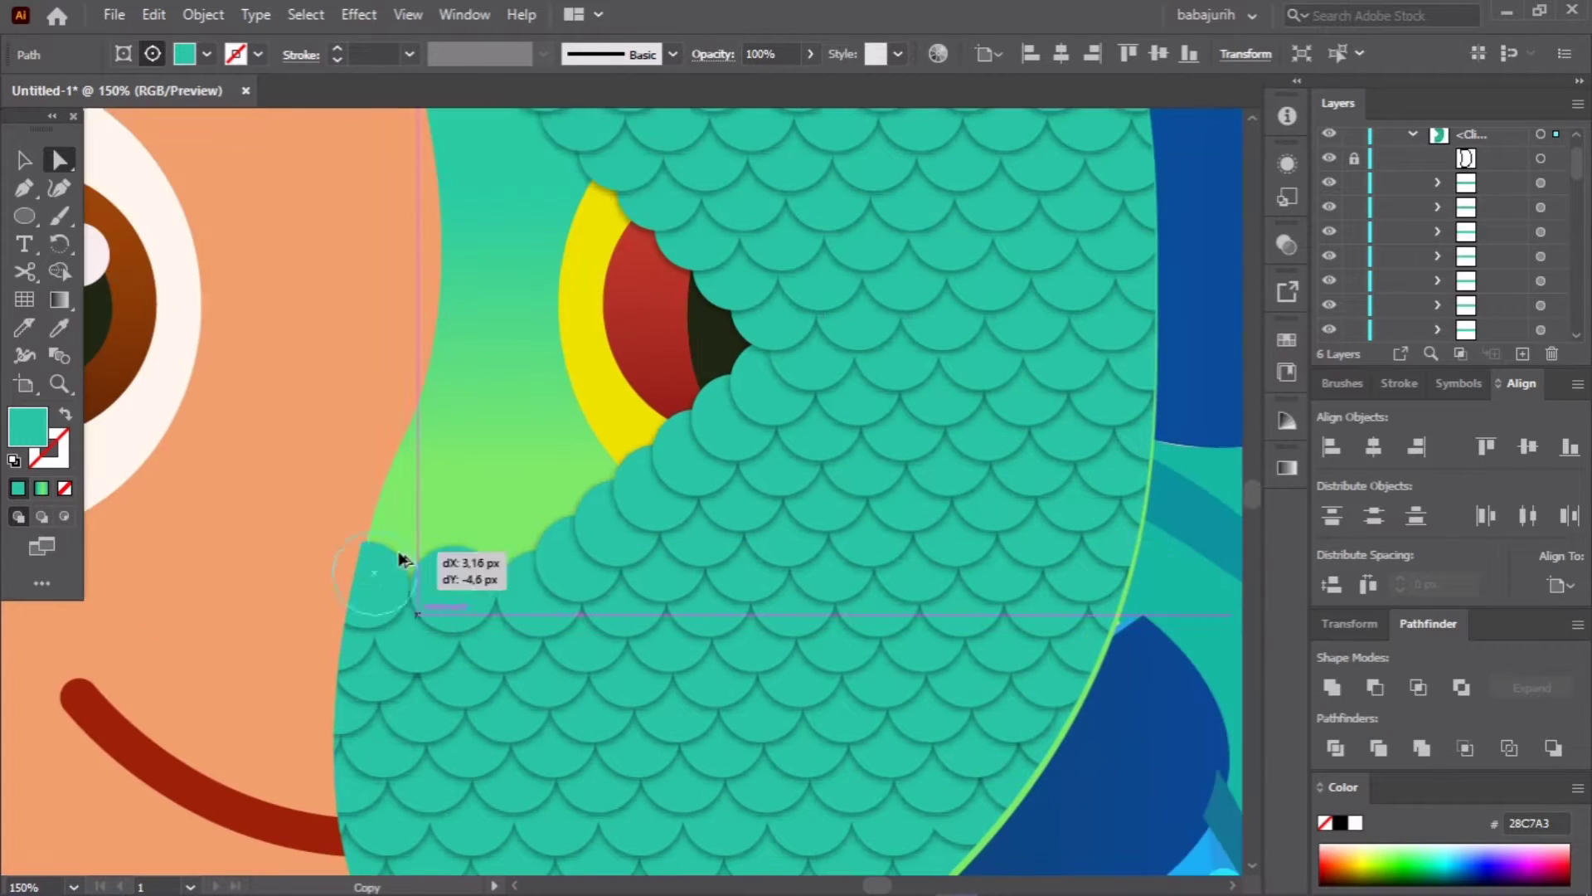
pyautogui.moveTo(473, 541)
pyautogui.mouseDown()
pyautogui.moveTo(554, 544)
pyautogui.moveTo(599, 524)
pyautogui.moveTo(544, 494)
pyautogui.mouseUp()
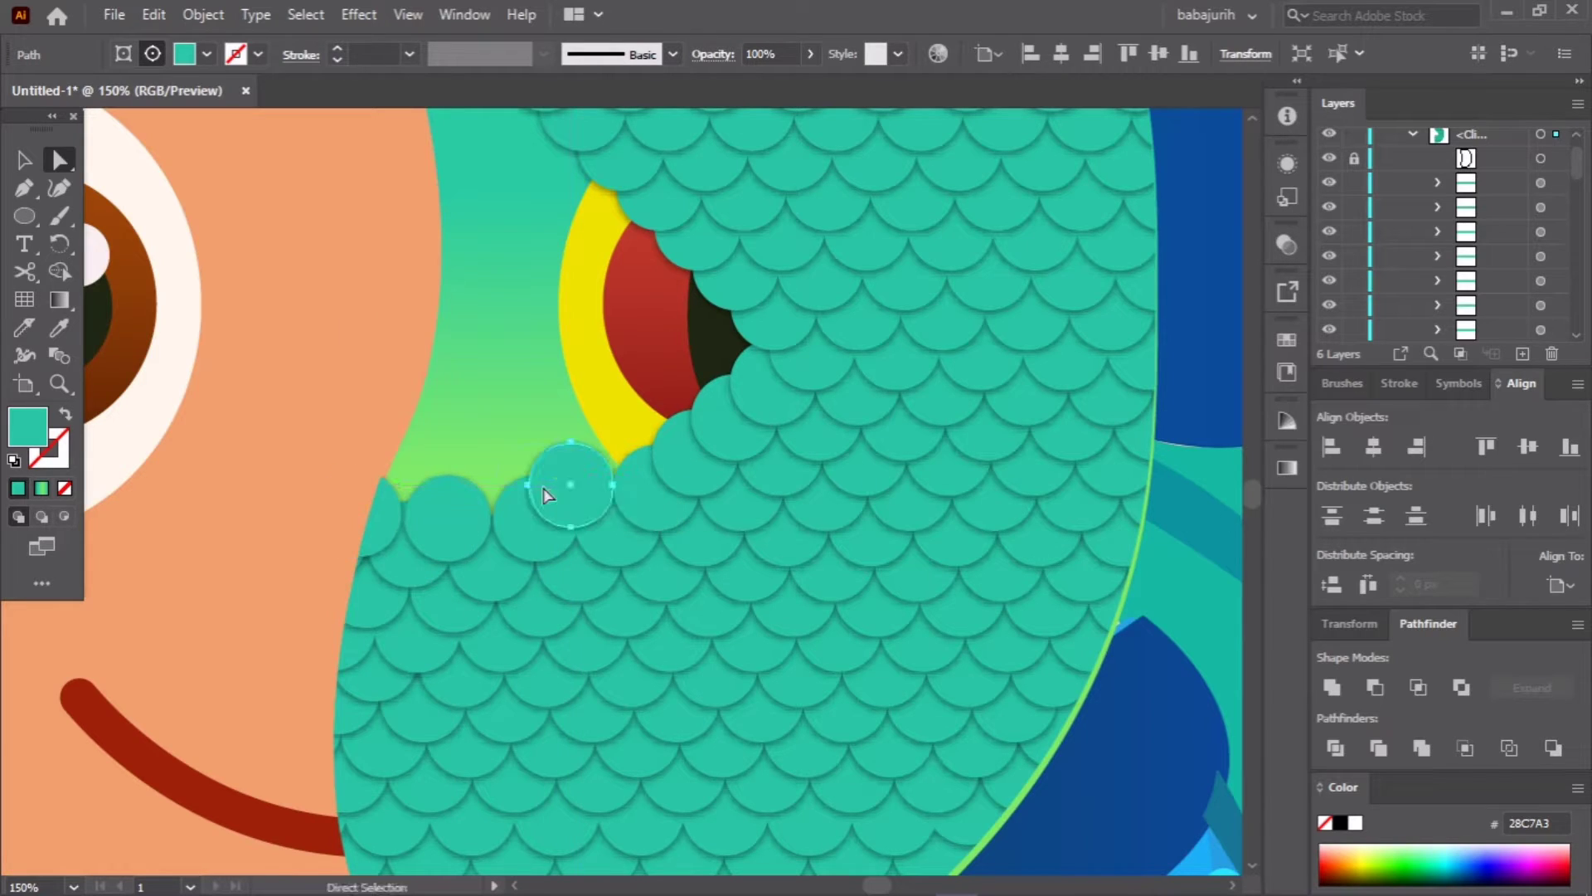
# Step: Copy a row of edge scale circles leftward along the edge, then try a blend between end circles
pyautogui.moveTo(427, 438)
pyautogui.mouseDown()
pyautogui.moveTo(410, 599)
pyautogui.moveTo(658, 640)
pyautogui.moveTo(377, 571)
pyautogui.mouseUp()
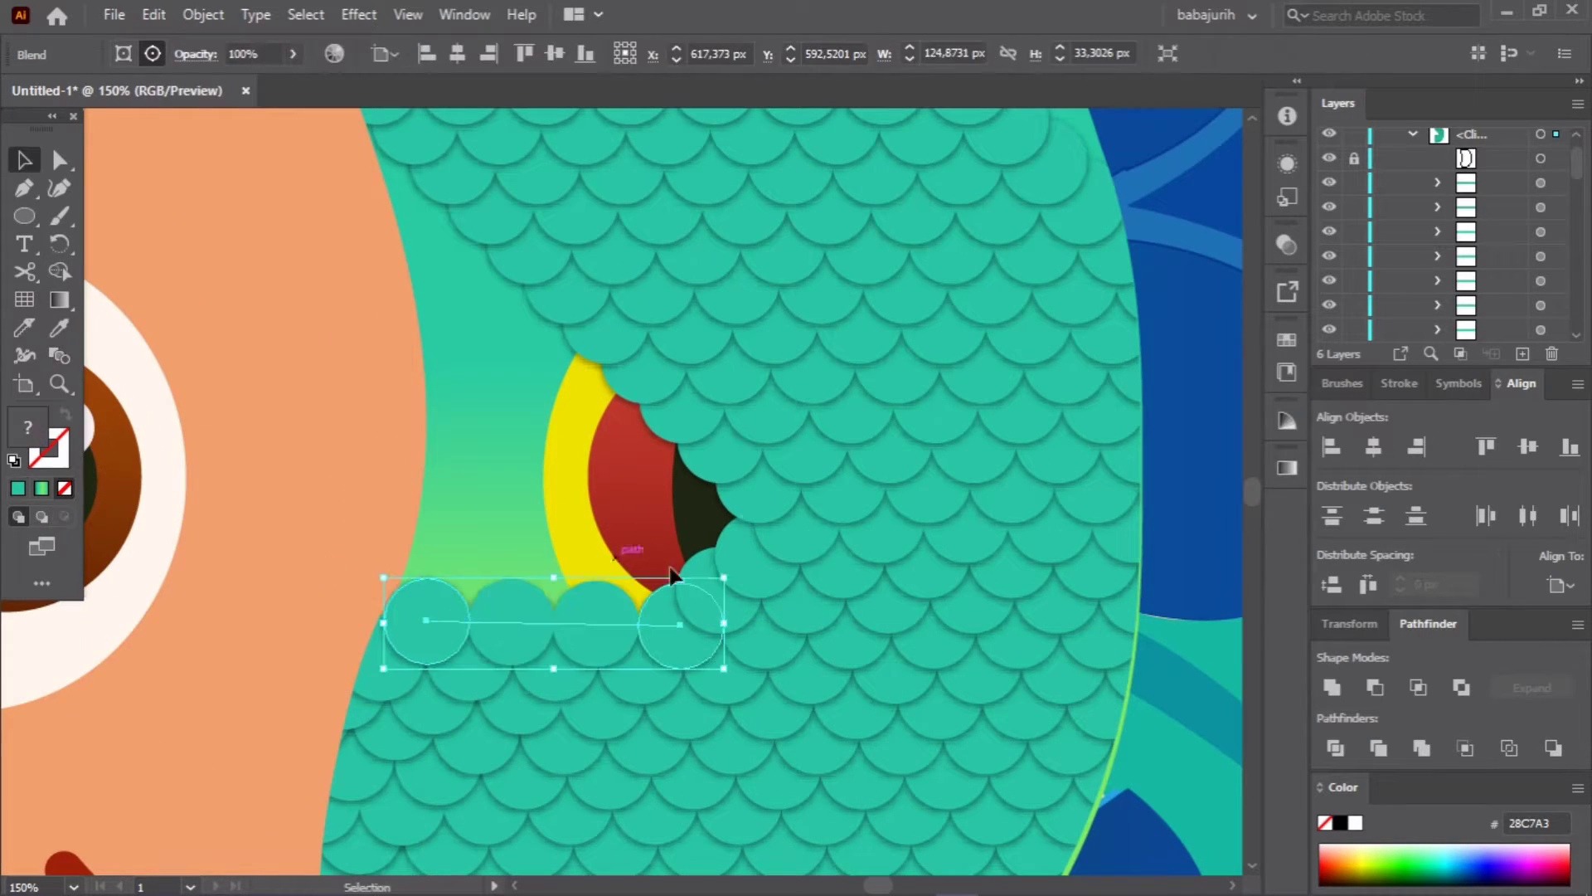
pyautogui.moveTo(527, 572); pyautogui.dragTo(375, 555)
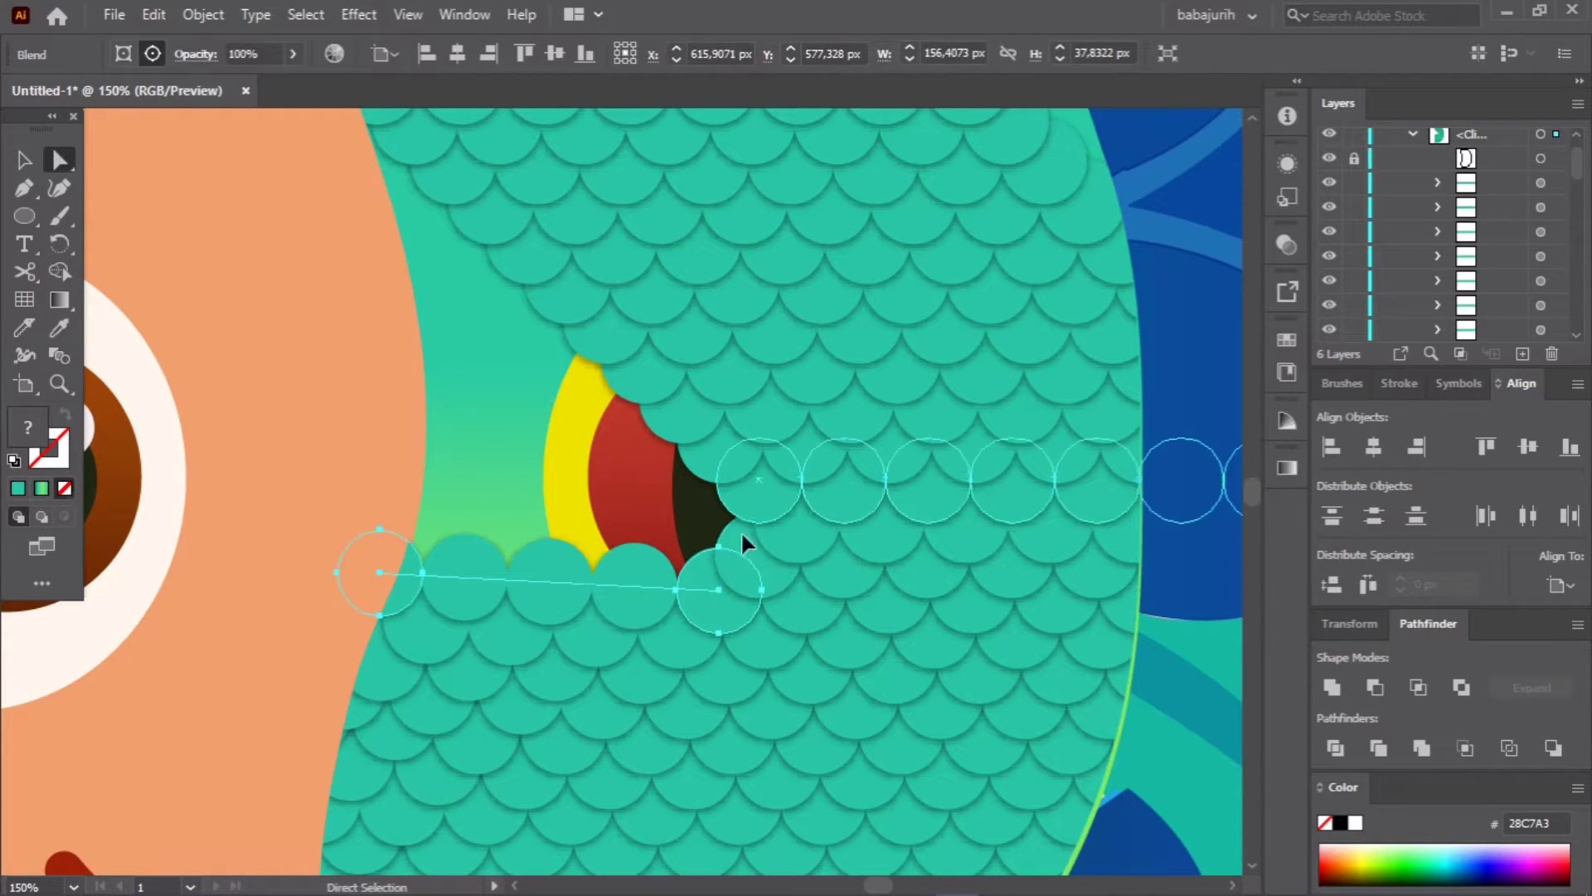
pyautogui.moveTo(560, 545)
pyautogui.mouseDown()
pyautogui.moveTo(406, 538)
pyautogui.moveTo(450, 502)
pyautogui.mouseUp()
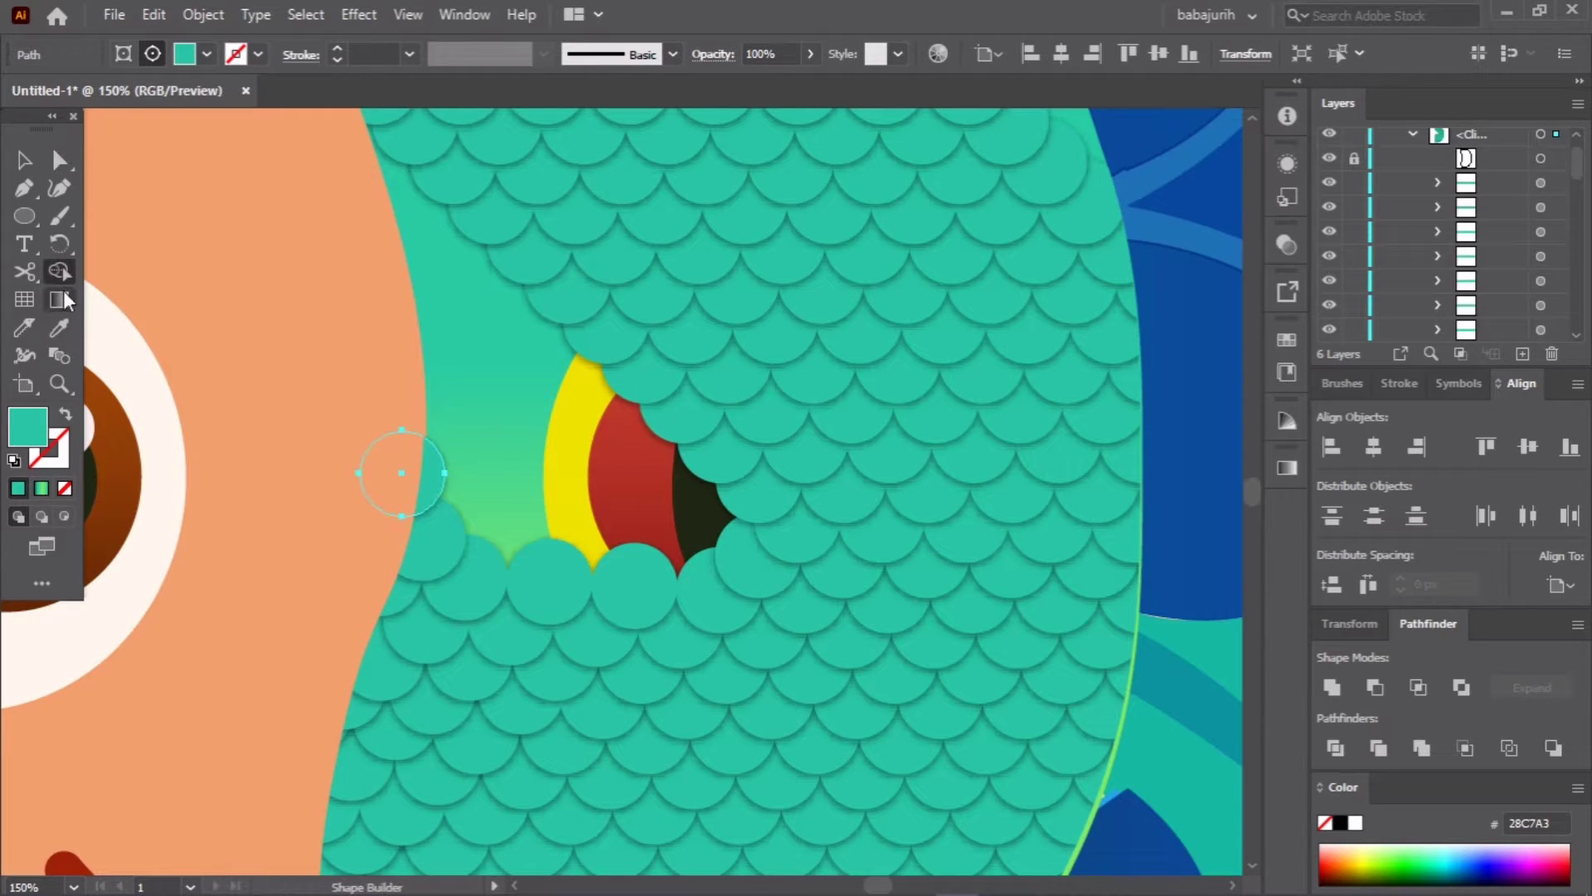
pyautogui.press('w')
pyautogui.click(423, 496)
pyautogui.click(758, 512)
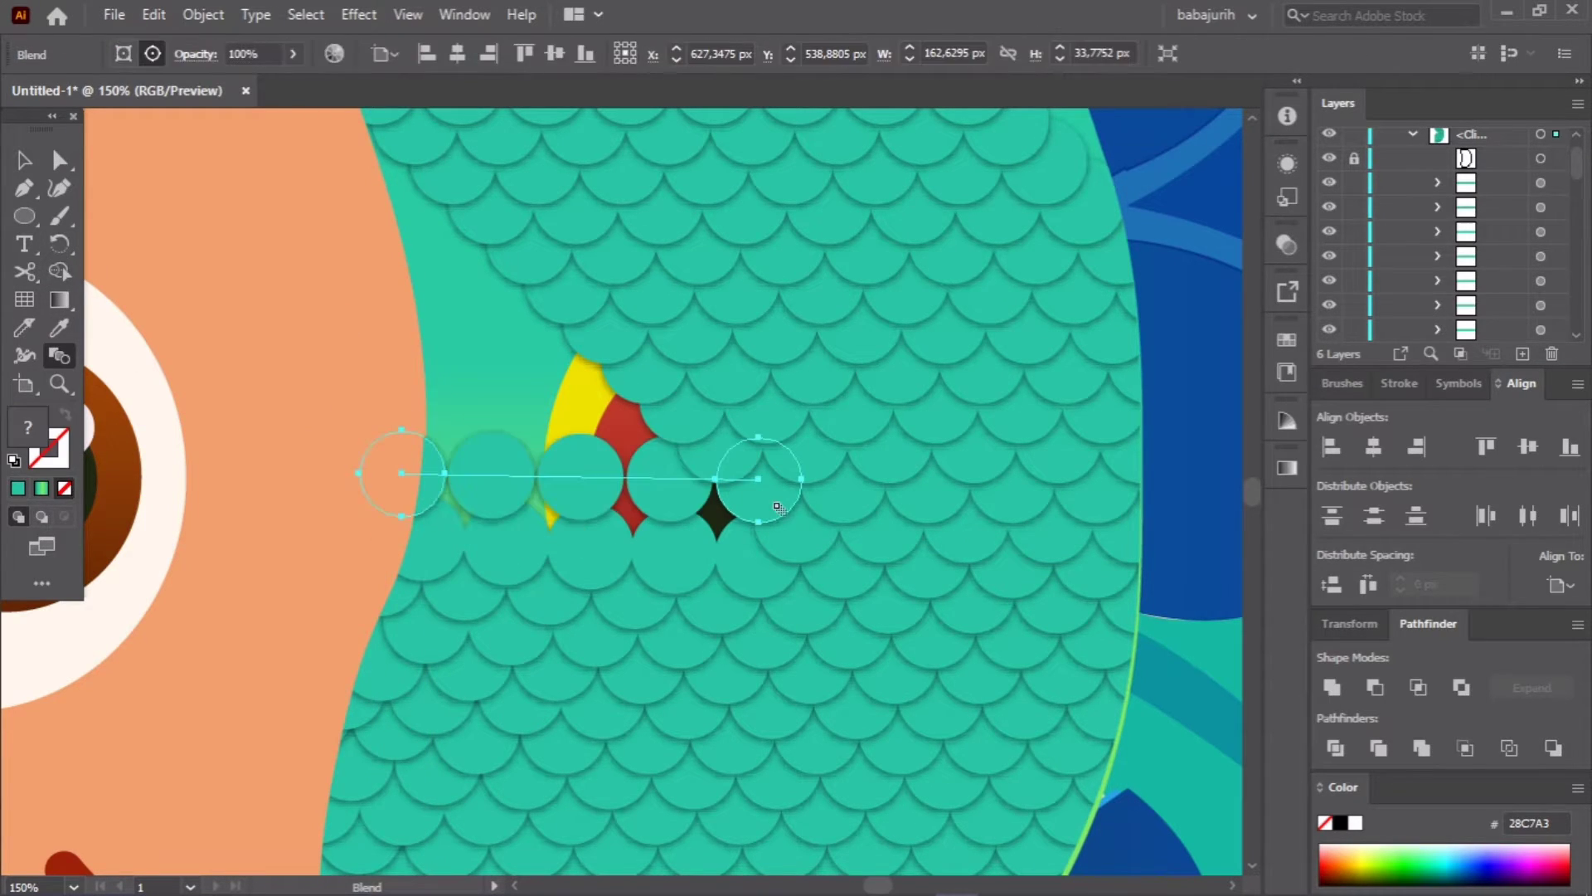
# Step: Discard the unwanted blend and add repeated circle copies along the top row with Ctrl+D
pyautogui.press('a')
pyautogui.click(438, 491)
pyautogui.click(499, 493)
pyautogui.press('w')
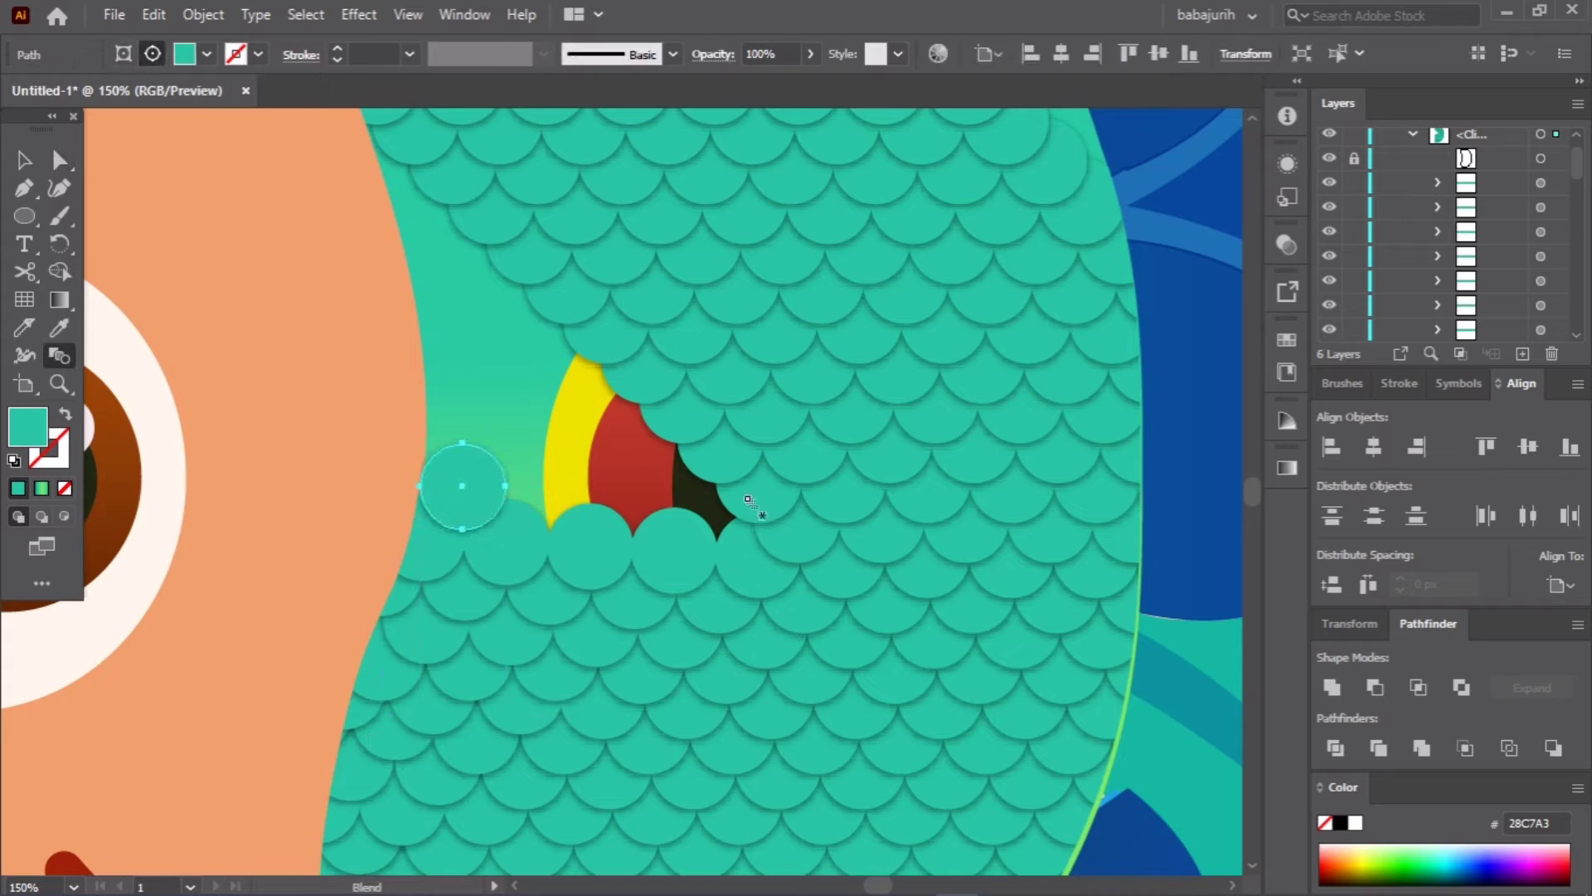
pyautogui.moveTo(577, 514); pyautogui.dragTo(580, 514)
pyautogui.hotkey('ctrl', 'd')
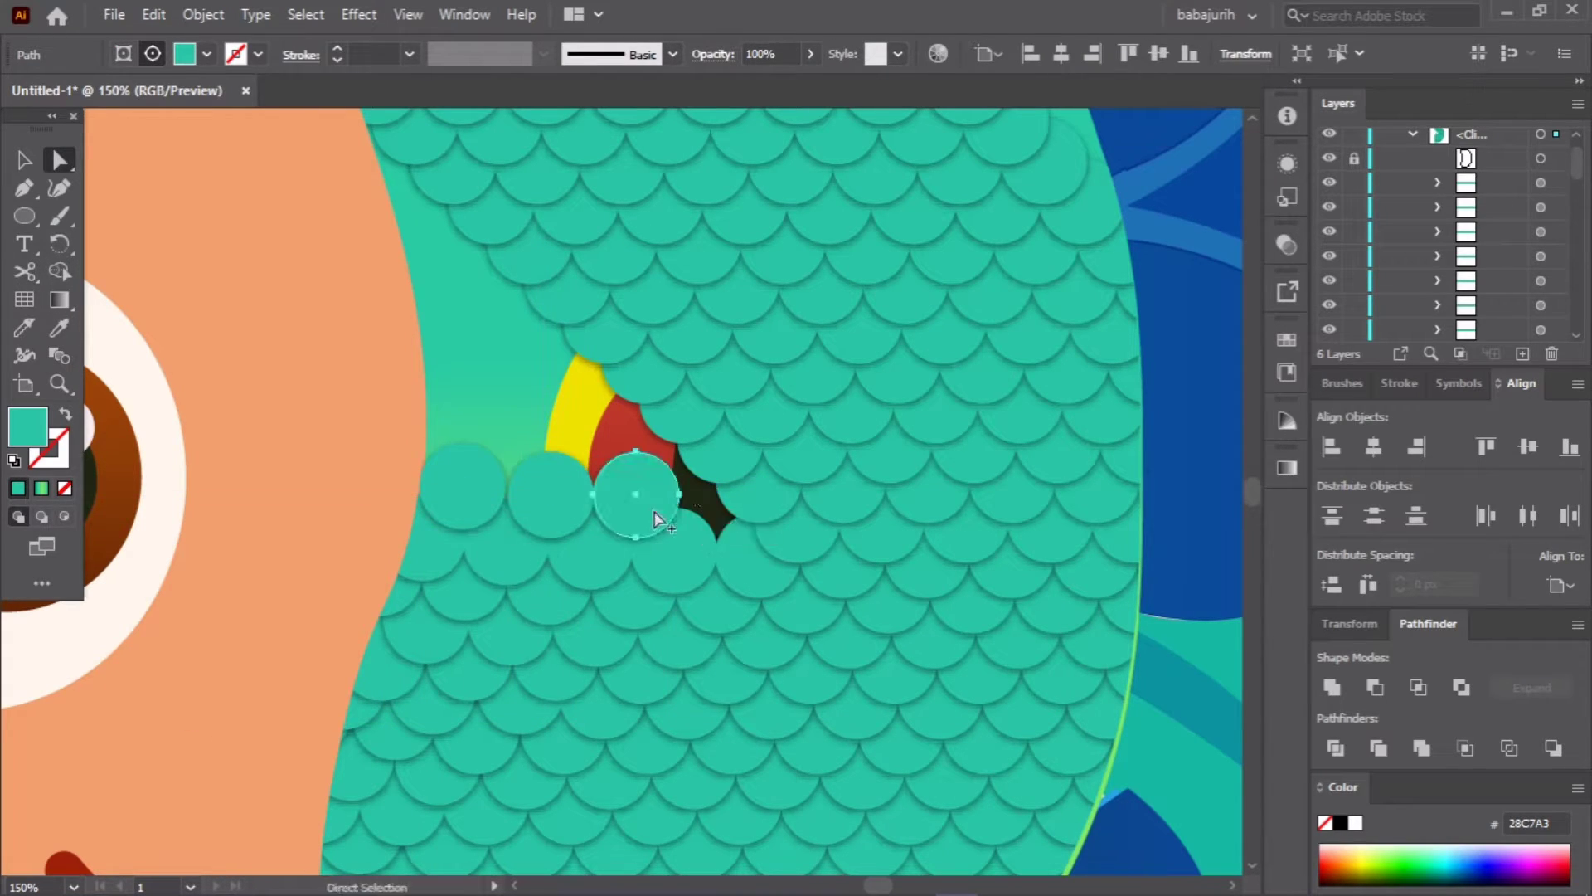
pyautogui.hotkey('ctrl', 'd')
# Step: Fill the remaining gaps on both edges of the face with copied scale circles
pyautogui.moveTo(475, 504); pyautogui.dragTo(532, 454)
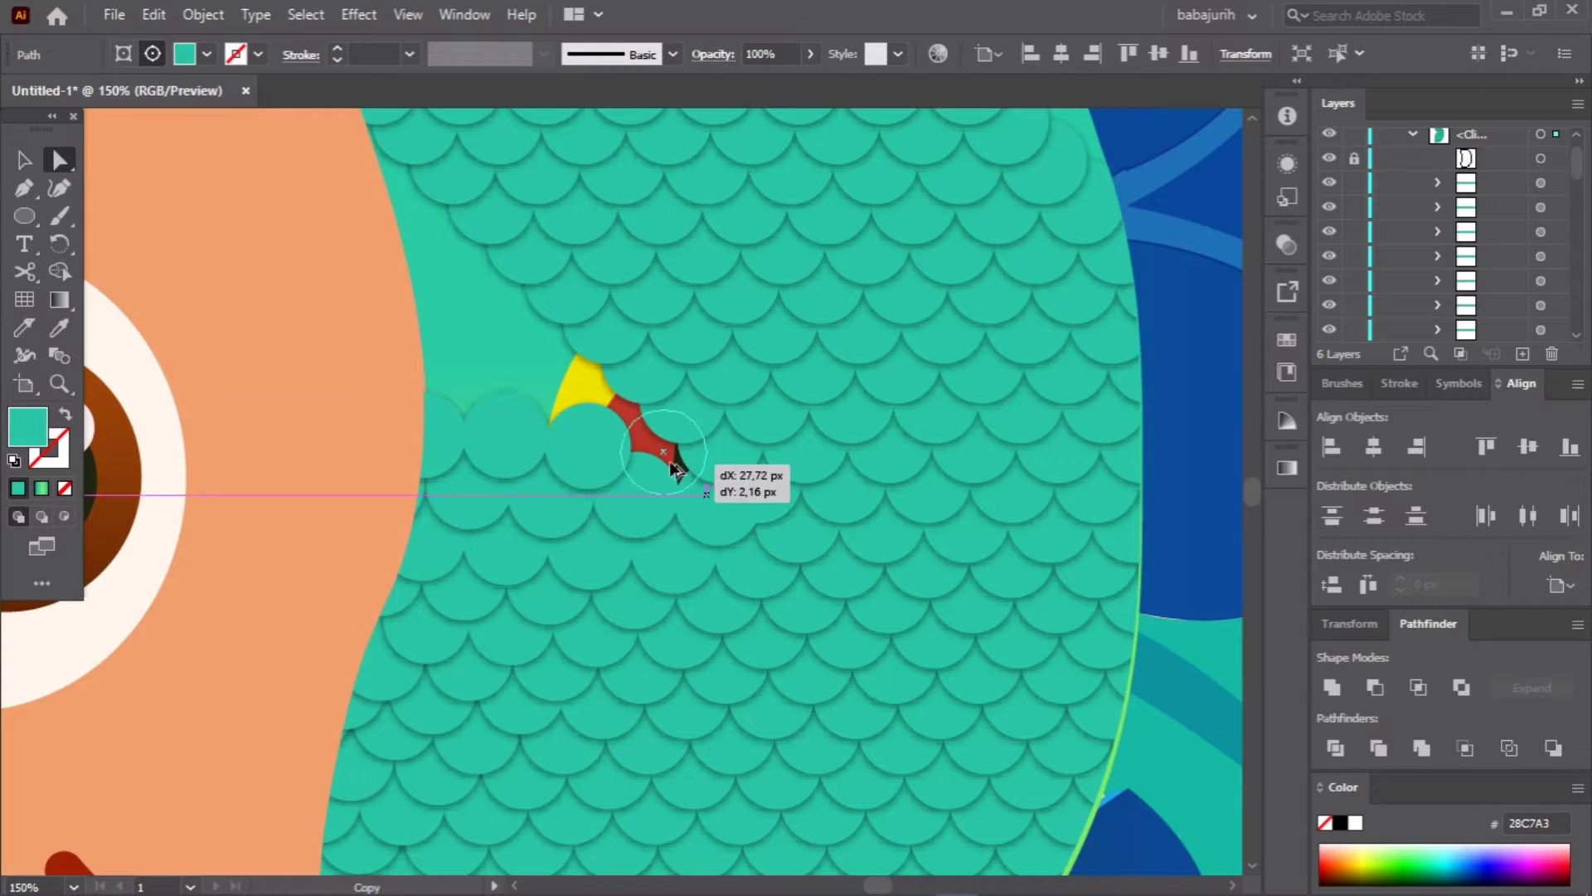
pyautogui.moveTo(531, 454); pyautogui.dragTo(644, 422)
pyautogui.moveTo(558, 419); pyautogui.dragTo(431, 365)
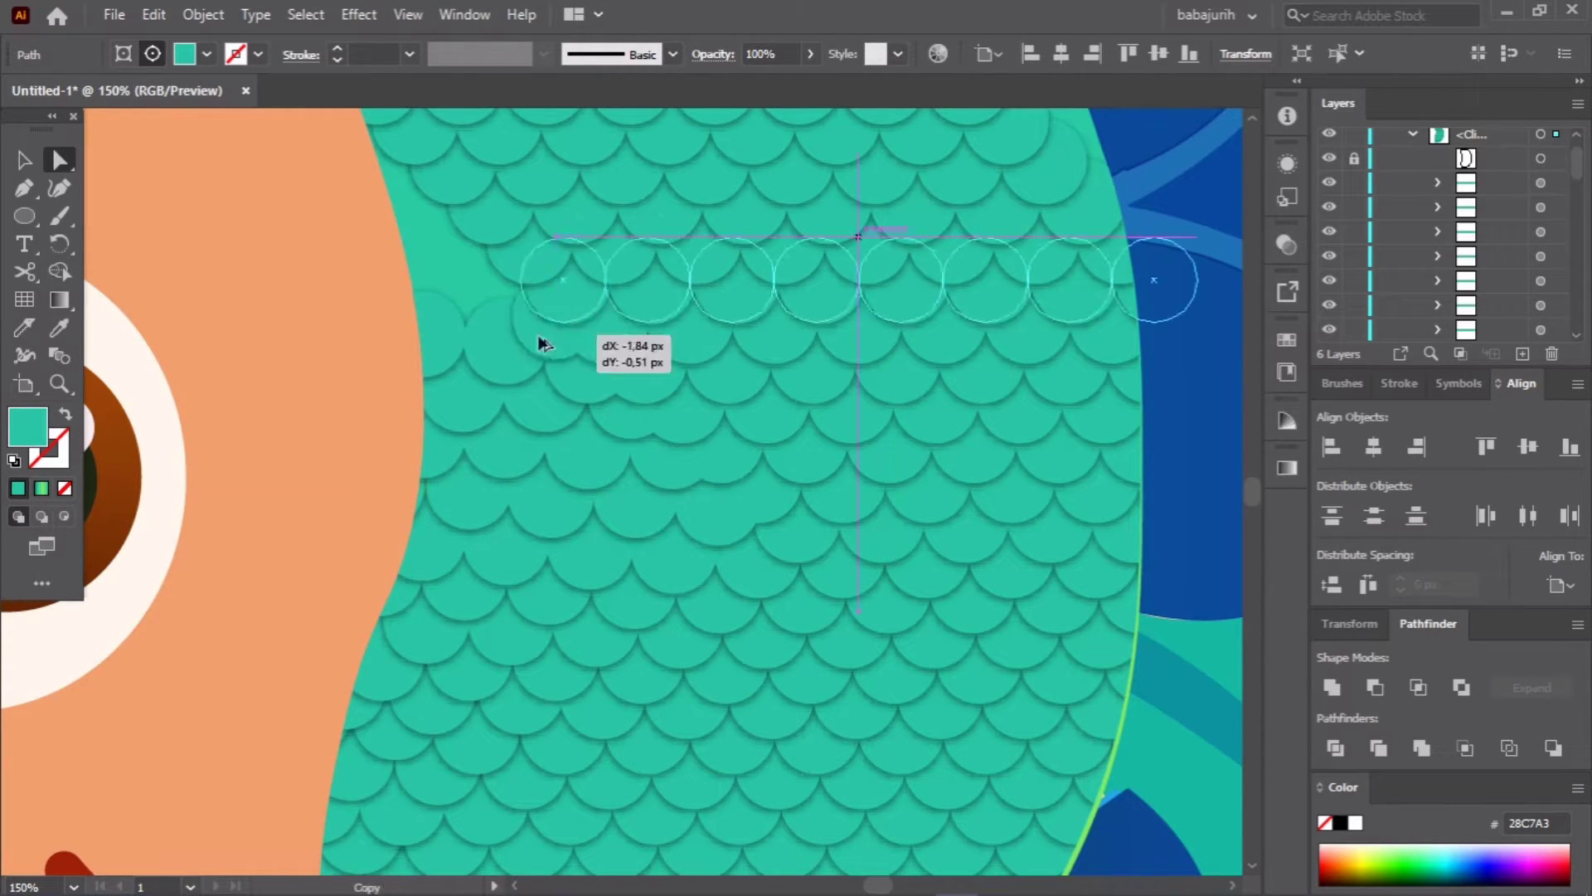
pyautogui.moveTo(567, 342); pyautogui.dragTo(397, 314)
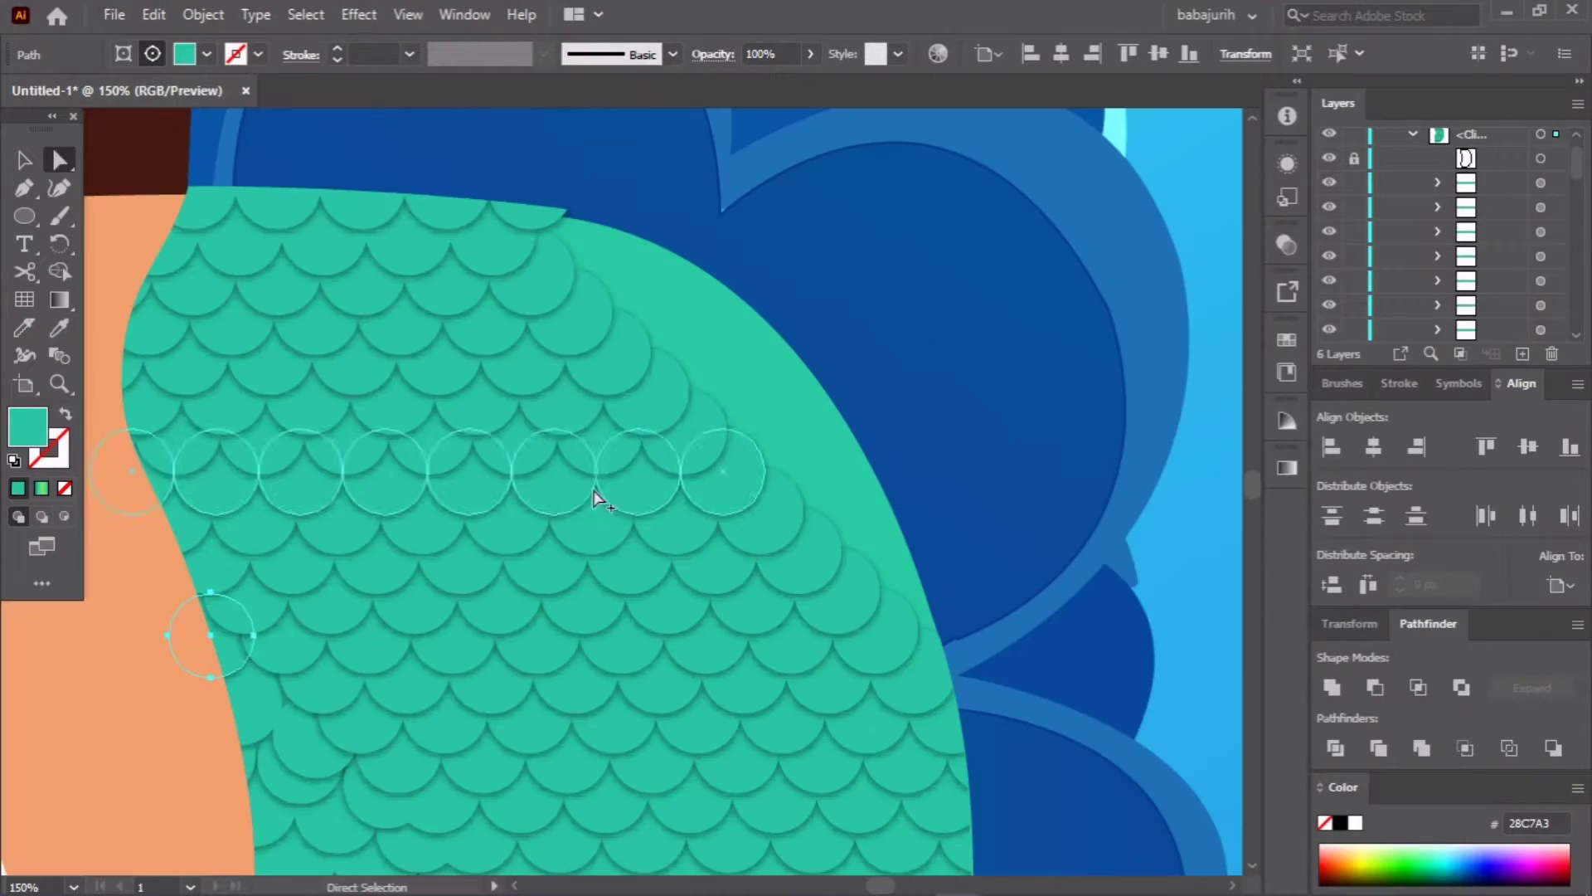
pyautogui.moveTo(597, 498); pyautogui.dragTo(726, 622)
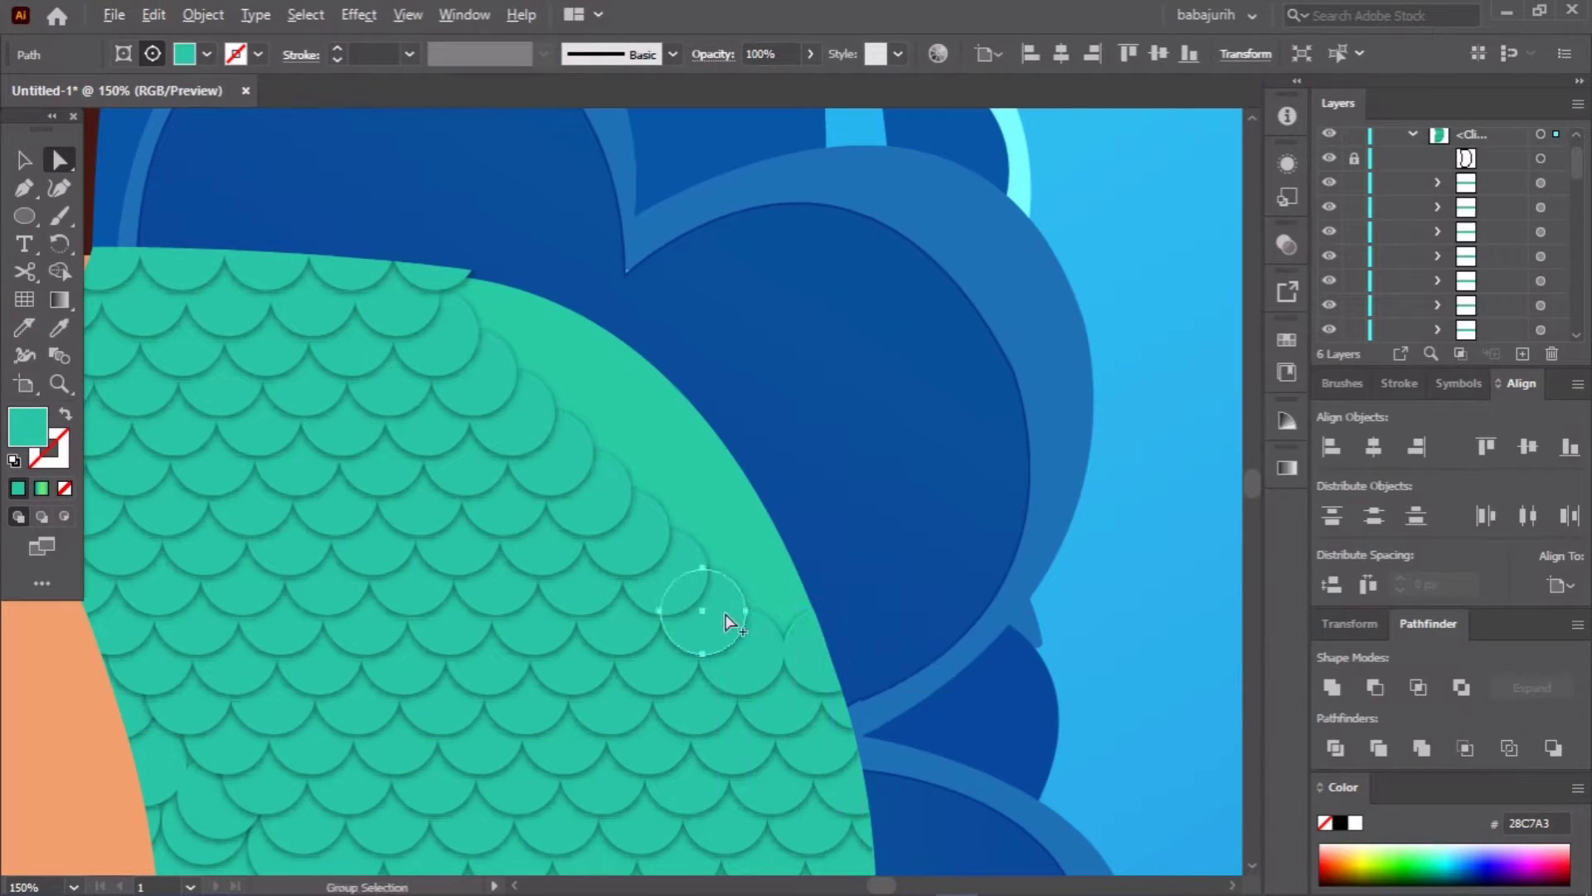
pyautogui.moveTo(771, 539); pyautogui.dragTo(809, 537)
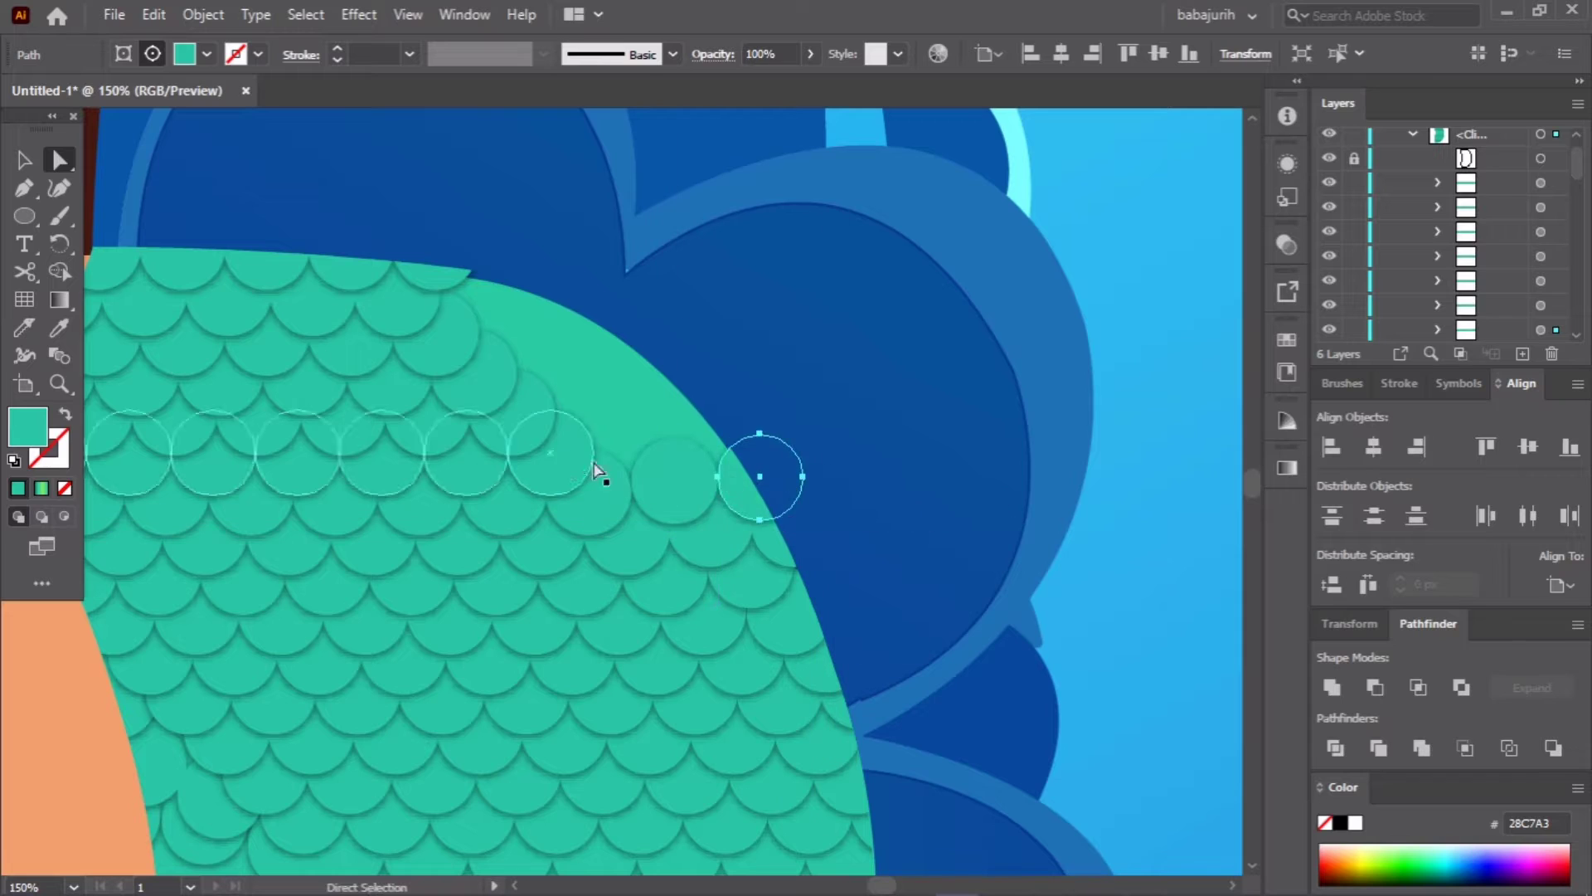
pyautogui.moveTo(697, 490); pyautogui.dragTo(698, 451)
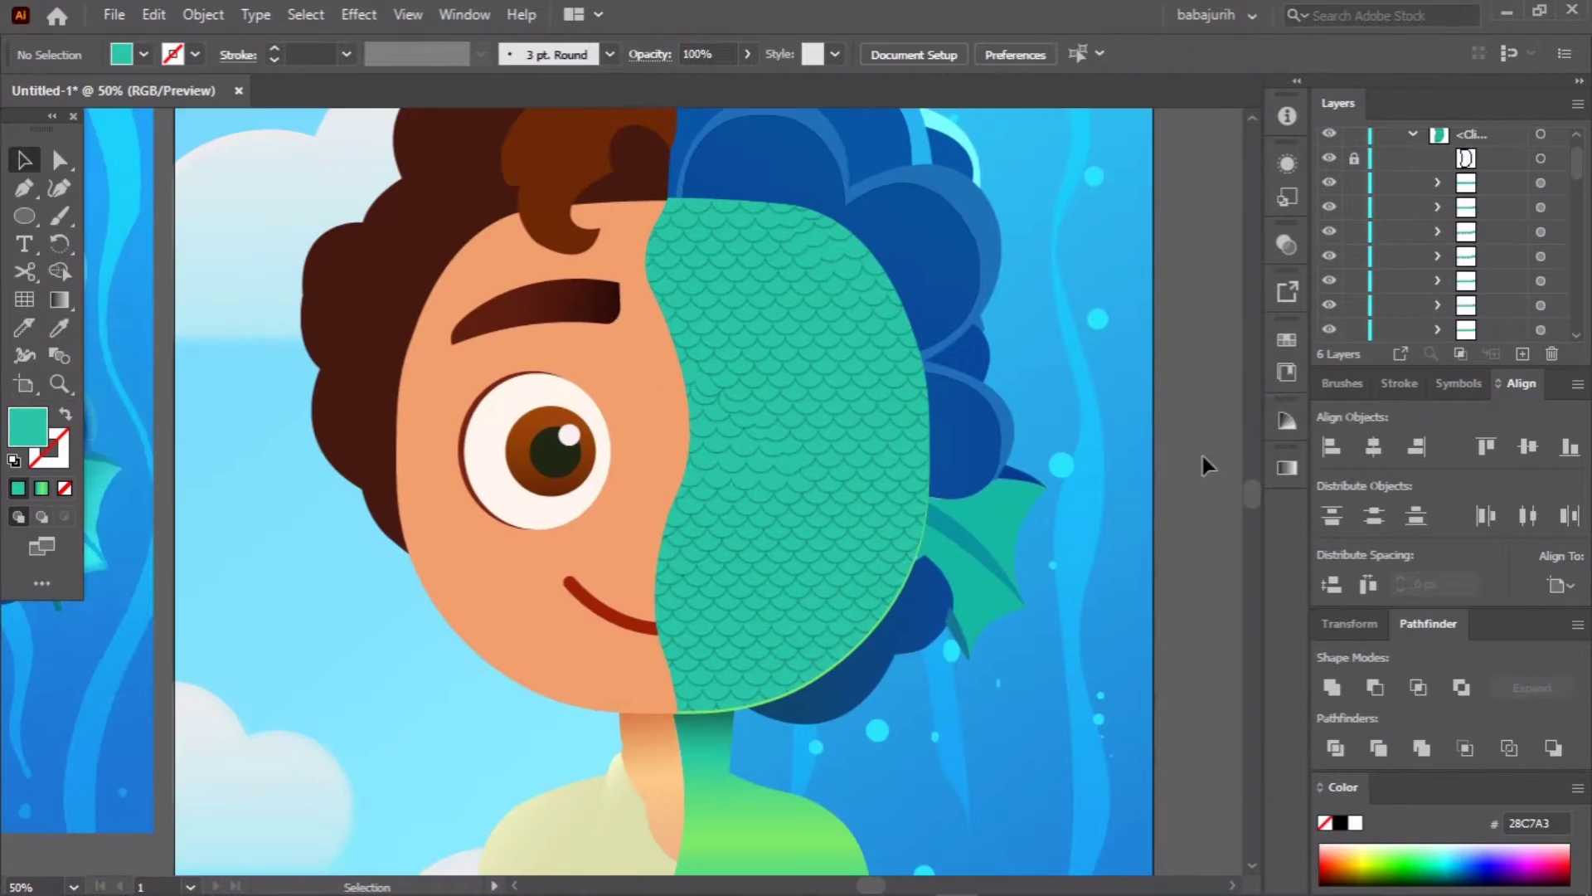
# Step: Move the scale clip group below the eye, brow and smile in the Layers panel
pyautogui.click(829, 366)
pyautogui.scroll(3, 710, 558)
pyautogui.scroll(-2, 753, 533)
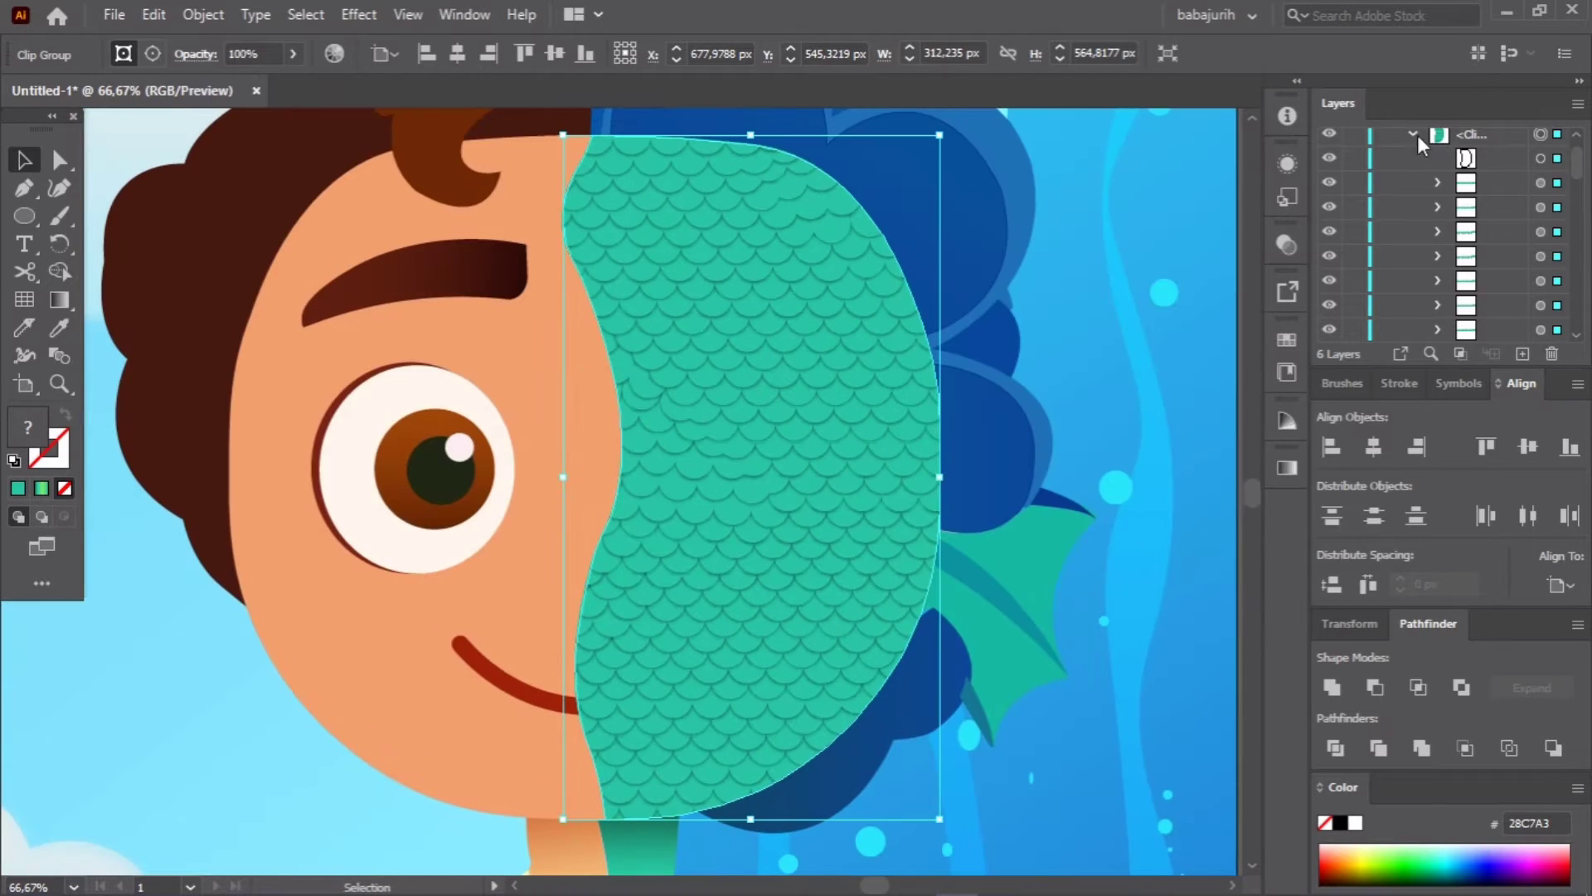
pyautogui.click(1413, 134)
pyautogui.moveTo(1468, 158); pyautogui.dragTo(1468, 238)
# Step: Set the scale group's blend mode to Soft Light, then paste a row of teal scale circles
pyautogui.click(1287, 244)
pyautogui.click(1052, 270)
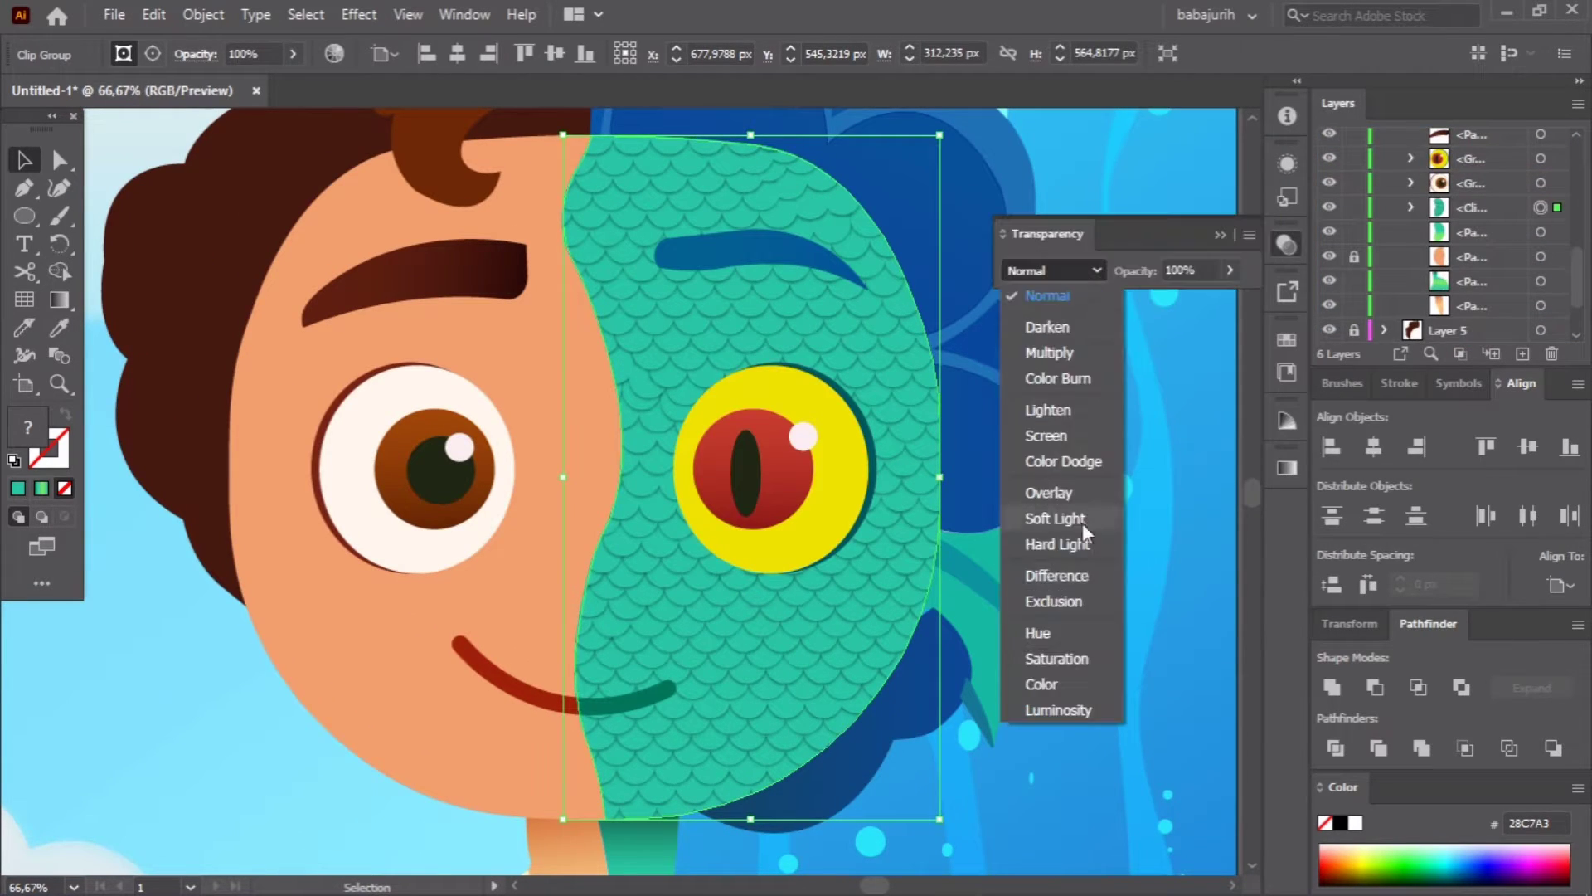
pyautogui.click(1055, 518)
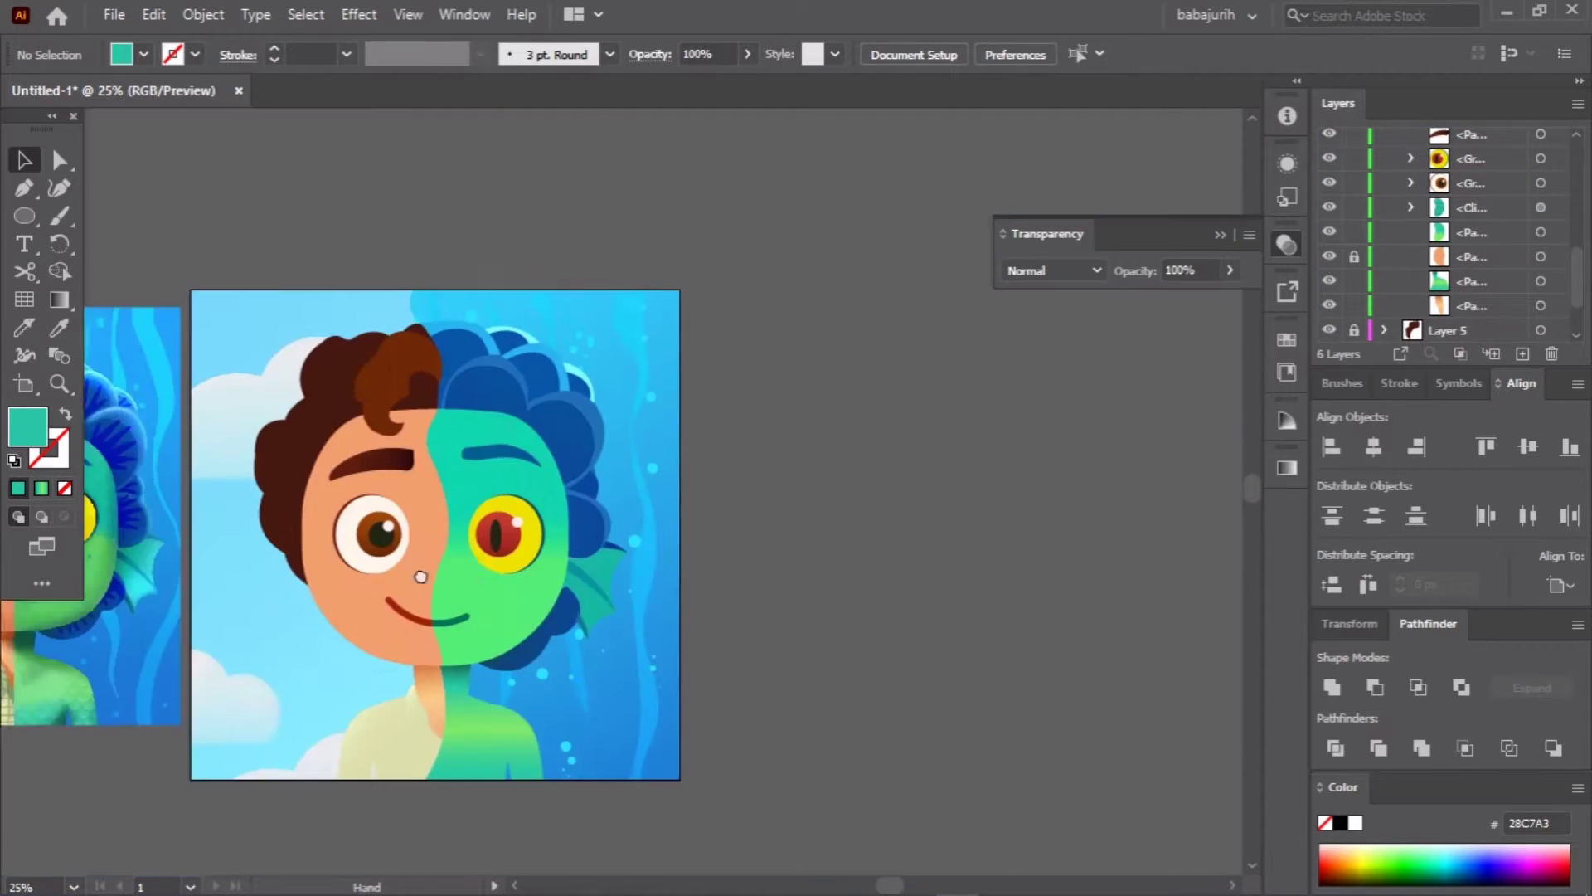
pyautogui.click(1051, 270)
pyautogui.click(1055, 517)
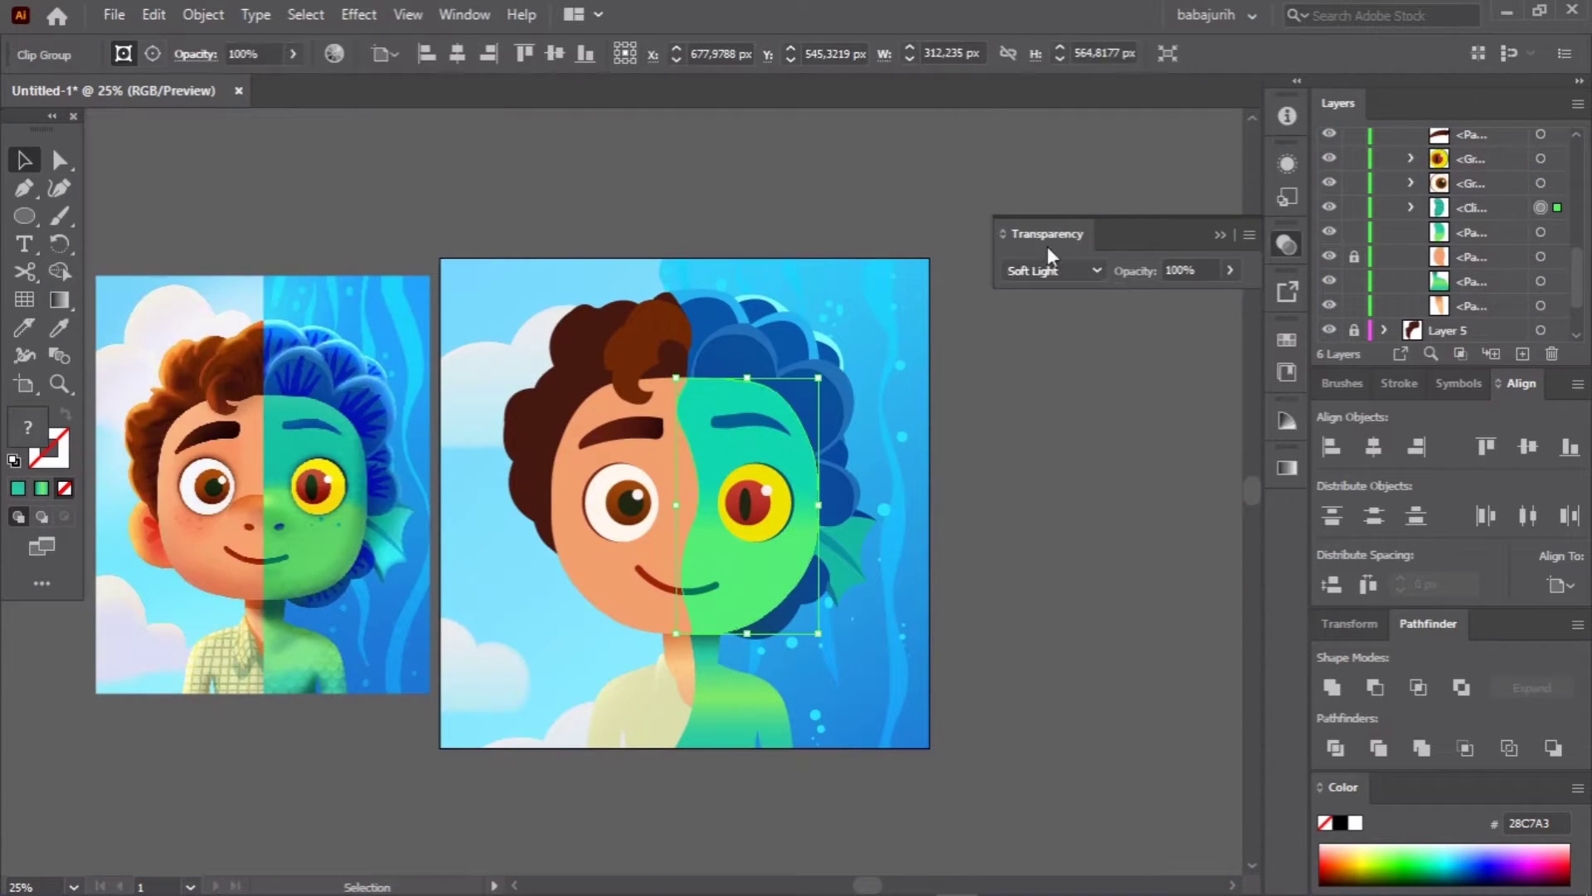
pyautogui.click(1067, 485)
pyautogui.scroll(5, 701, 508)
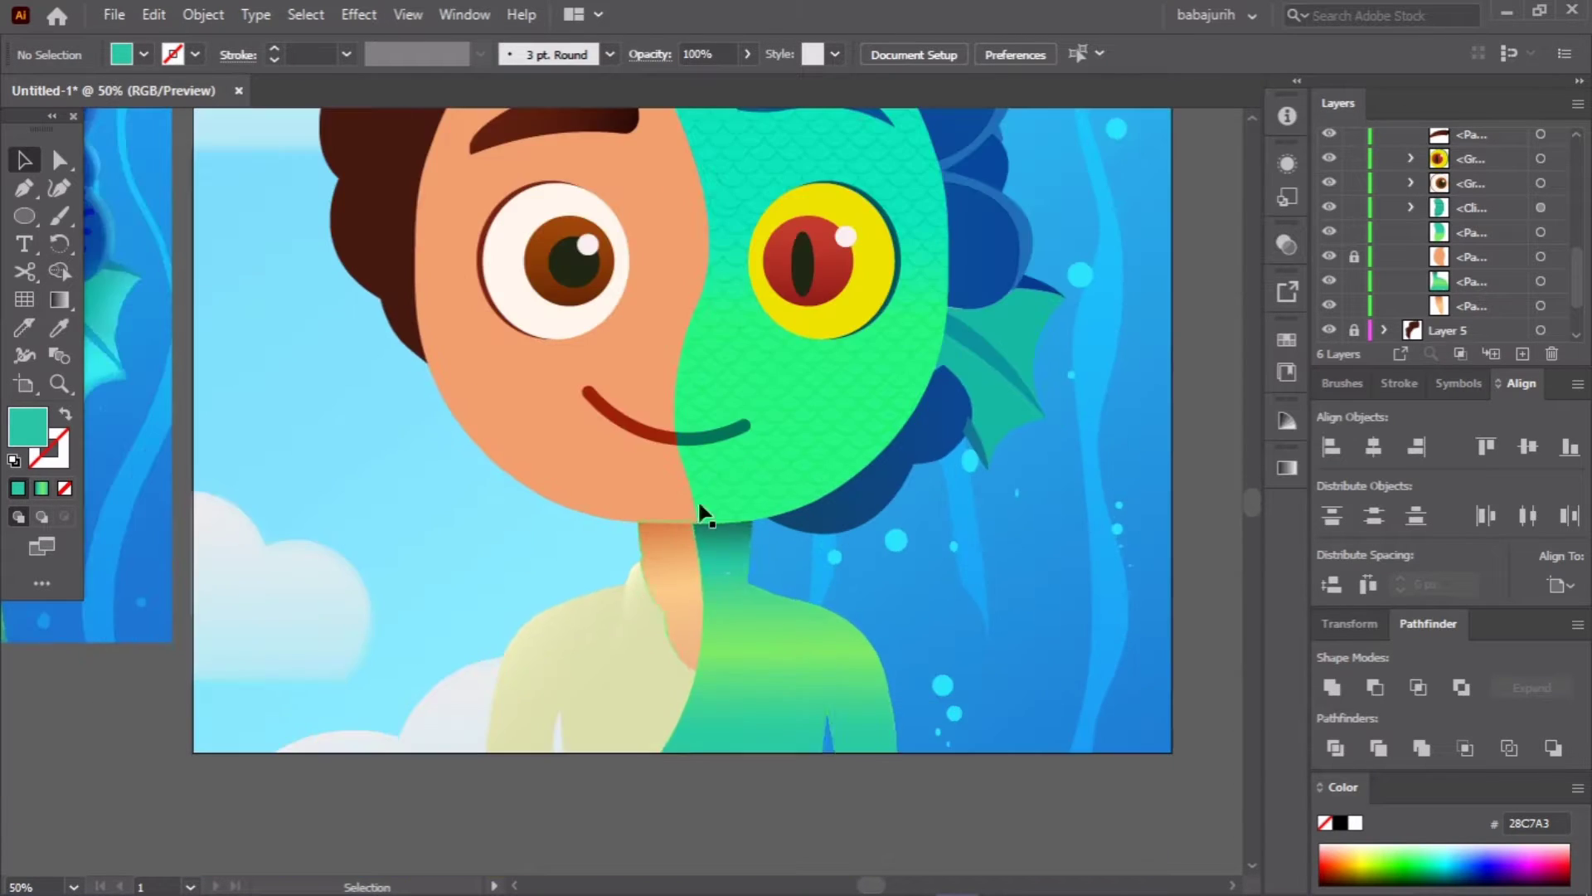
pyautogui.hotkey('ctrl', 'v')
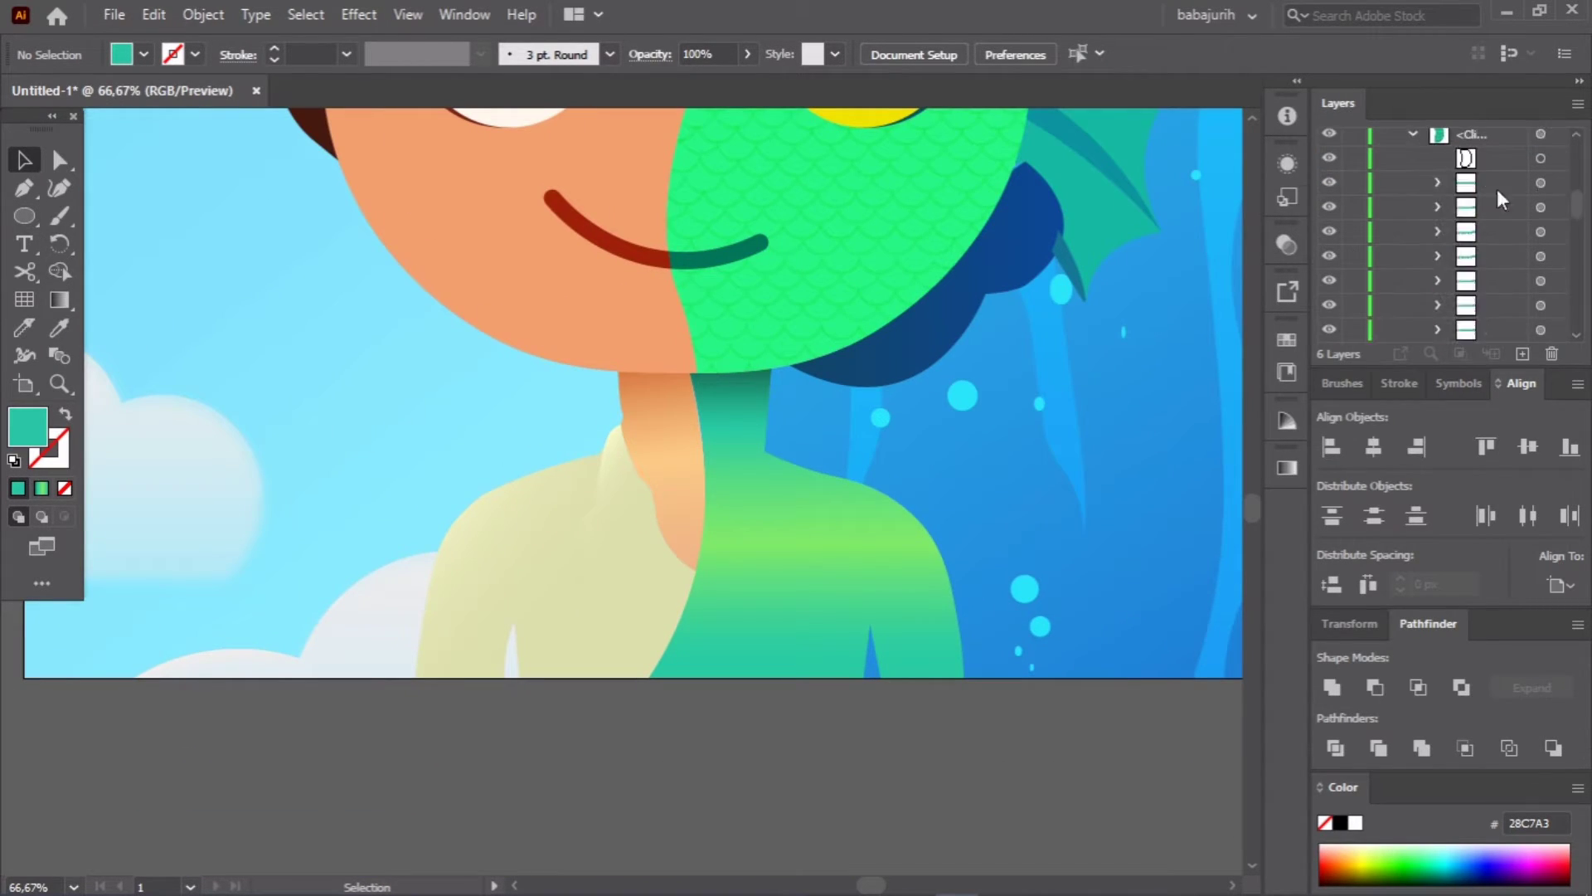
# Step: Place the pasted circle row at the neck's bottom edge and duplicate it into staggered rows
pyautogui.moveTo(828, 377); pyautogui.dragTo(787, 358)
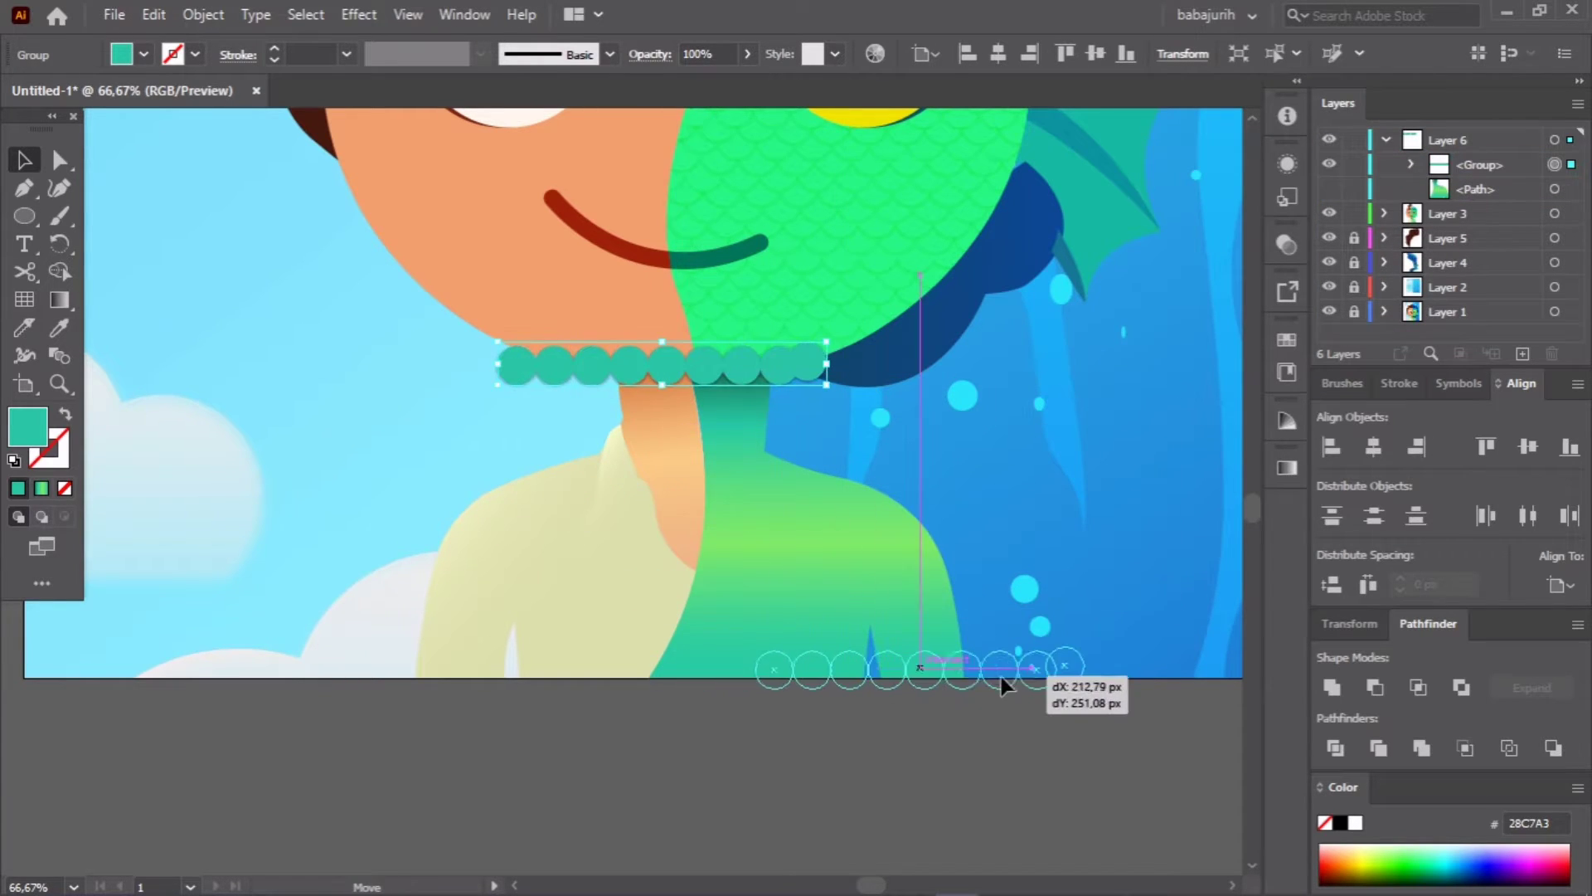
pyautogui.moveTo(755, 383); pyautogui.dragTo(885, 676)
pyautogui.press('a')
pyautogui.moveTo(1138, 792); pyautogui.dragTo(1134, 796)
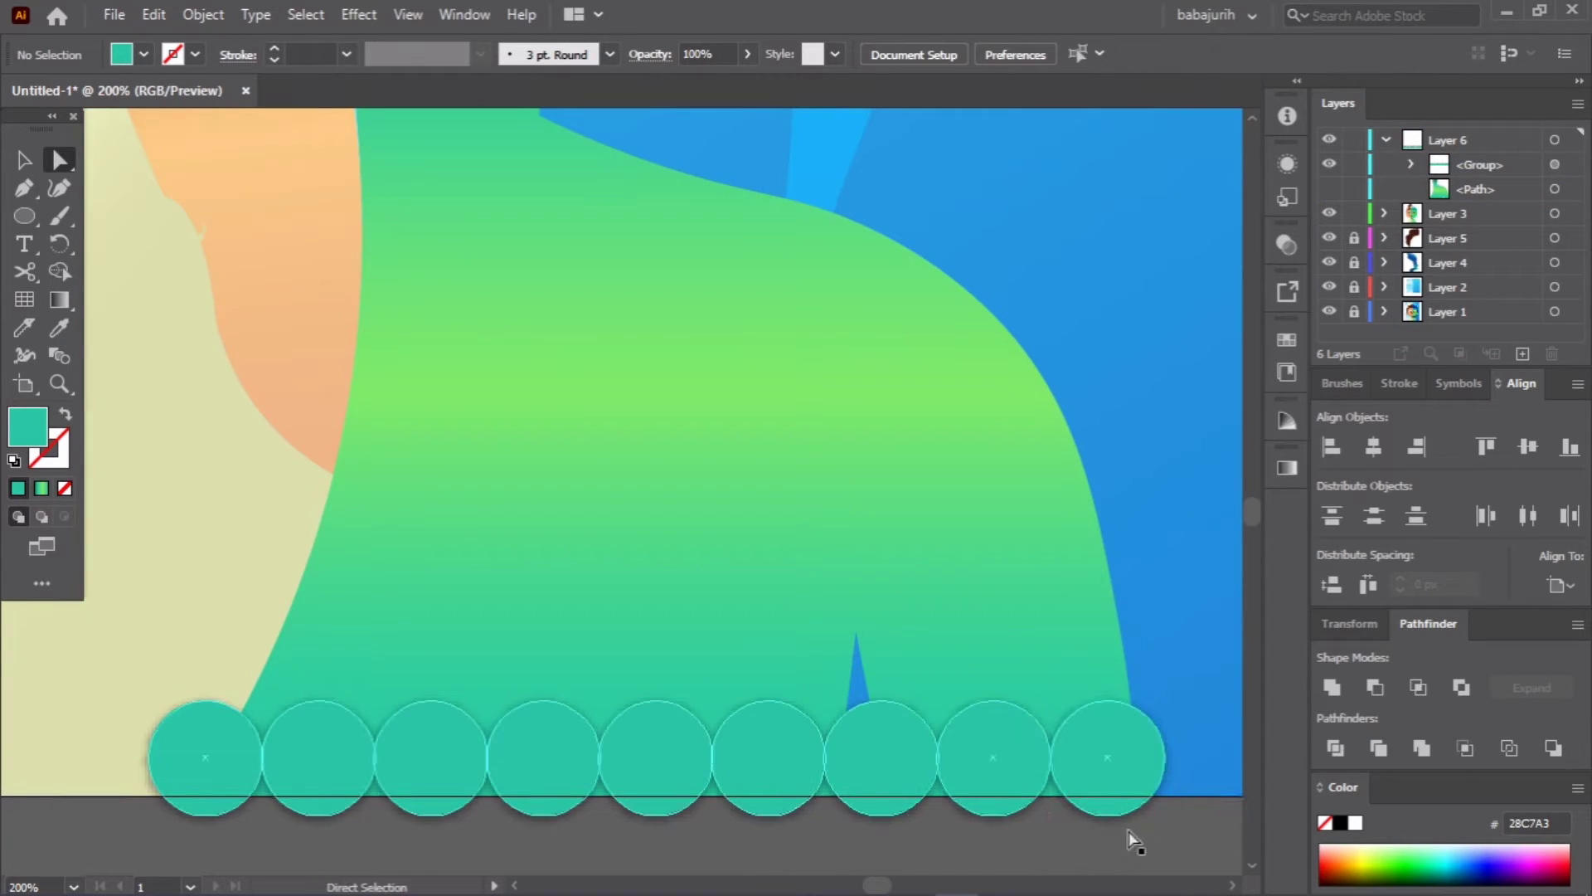
pyautogui.hotkey('ctrl', '-')
pyautogui.press('v')
pyautogui.moveTo(734, 755)
pyautogui.mouseDown()
pyautogui.moveTo(779, 797)
pyautogui.moveTo(747, 763)
pyautogui.mouseUp()
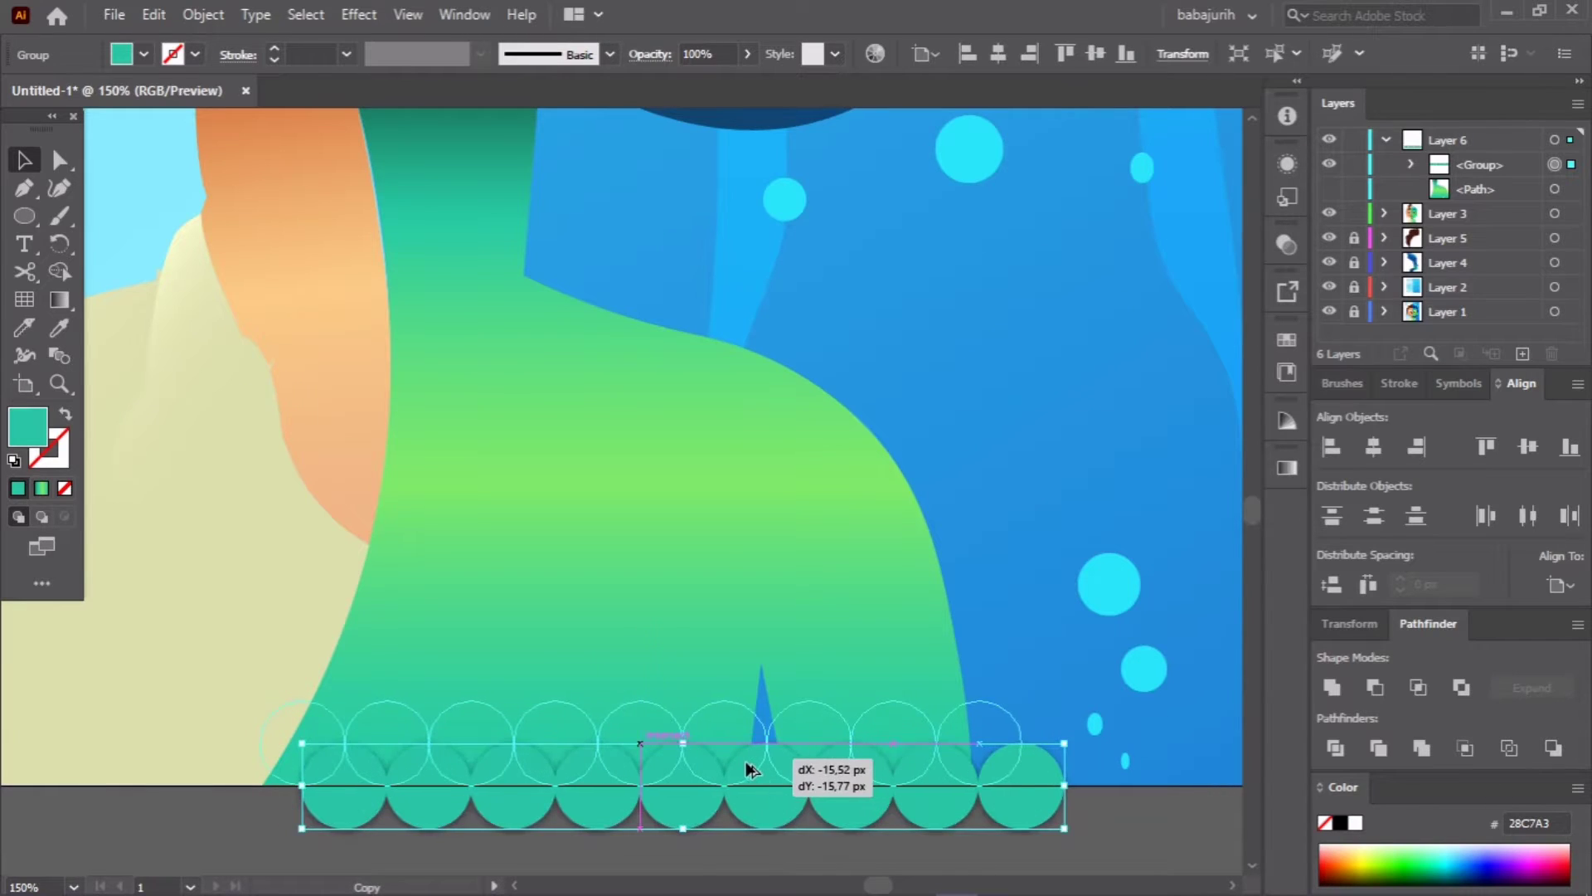
pyautogui.hotkey('ctrl', 'd')
pyautogui.hotkey('ctrl', 'd')
pyautogui.hotkey('ctrl', 'd')
pyautogui.hotkey('ctrl', 'd')
pyautogui.hotkey('ctrl', 'd')
pyautogui.hotkey('ctrl', 'd')
# Step: Copy individual circles upward to extend the neck scale rows to the top
pyautogui.scroll(-10, 731, 380)
pyautogui.press('a')
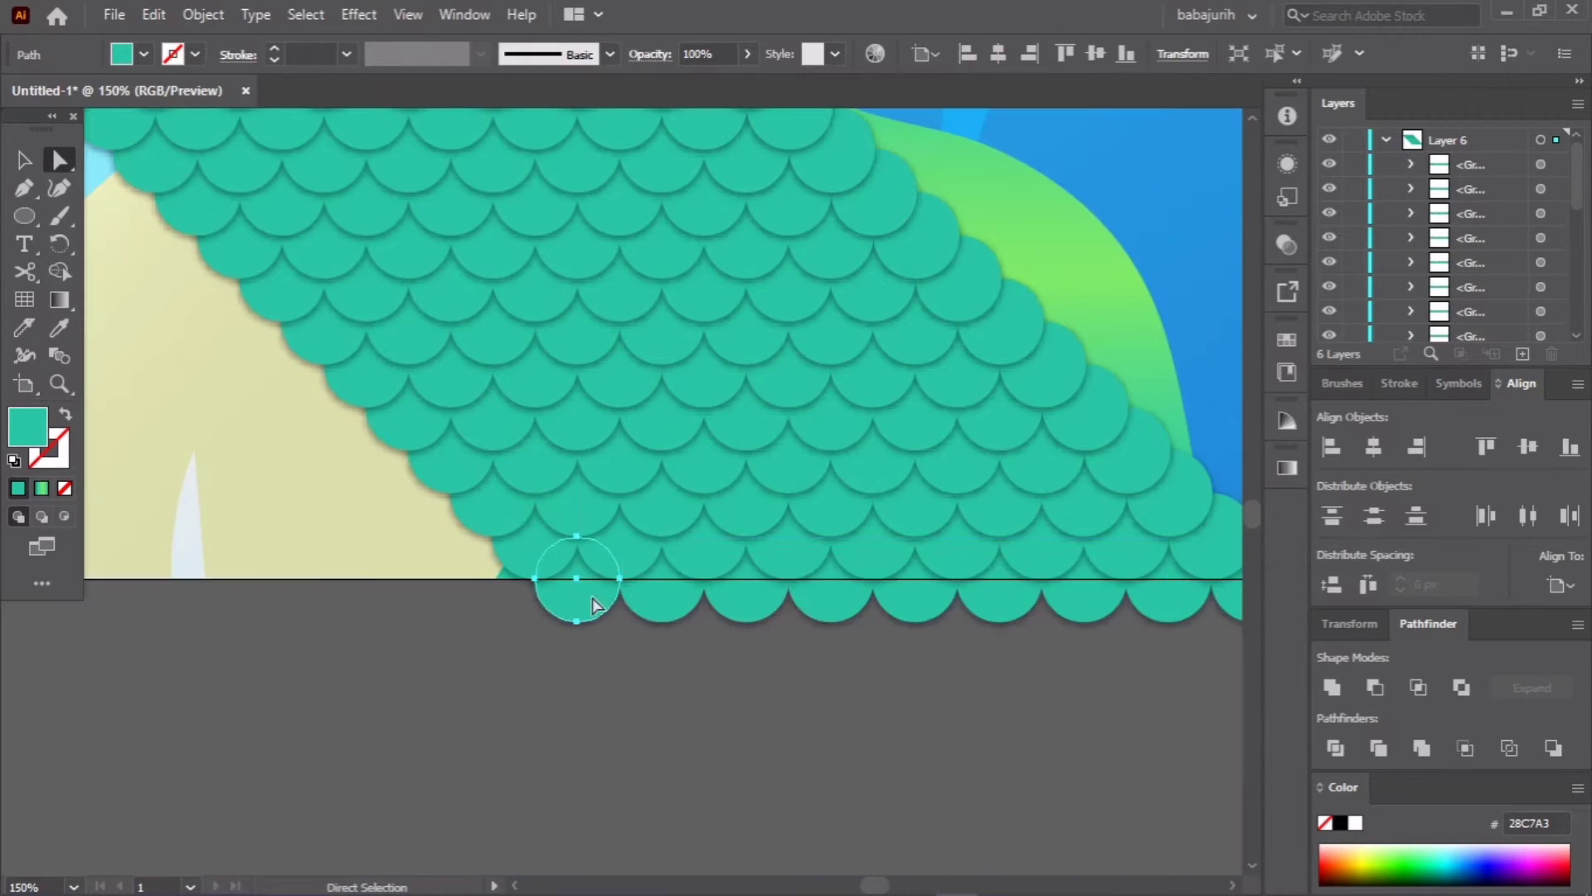
pyautogui.click(752, 567)
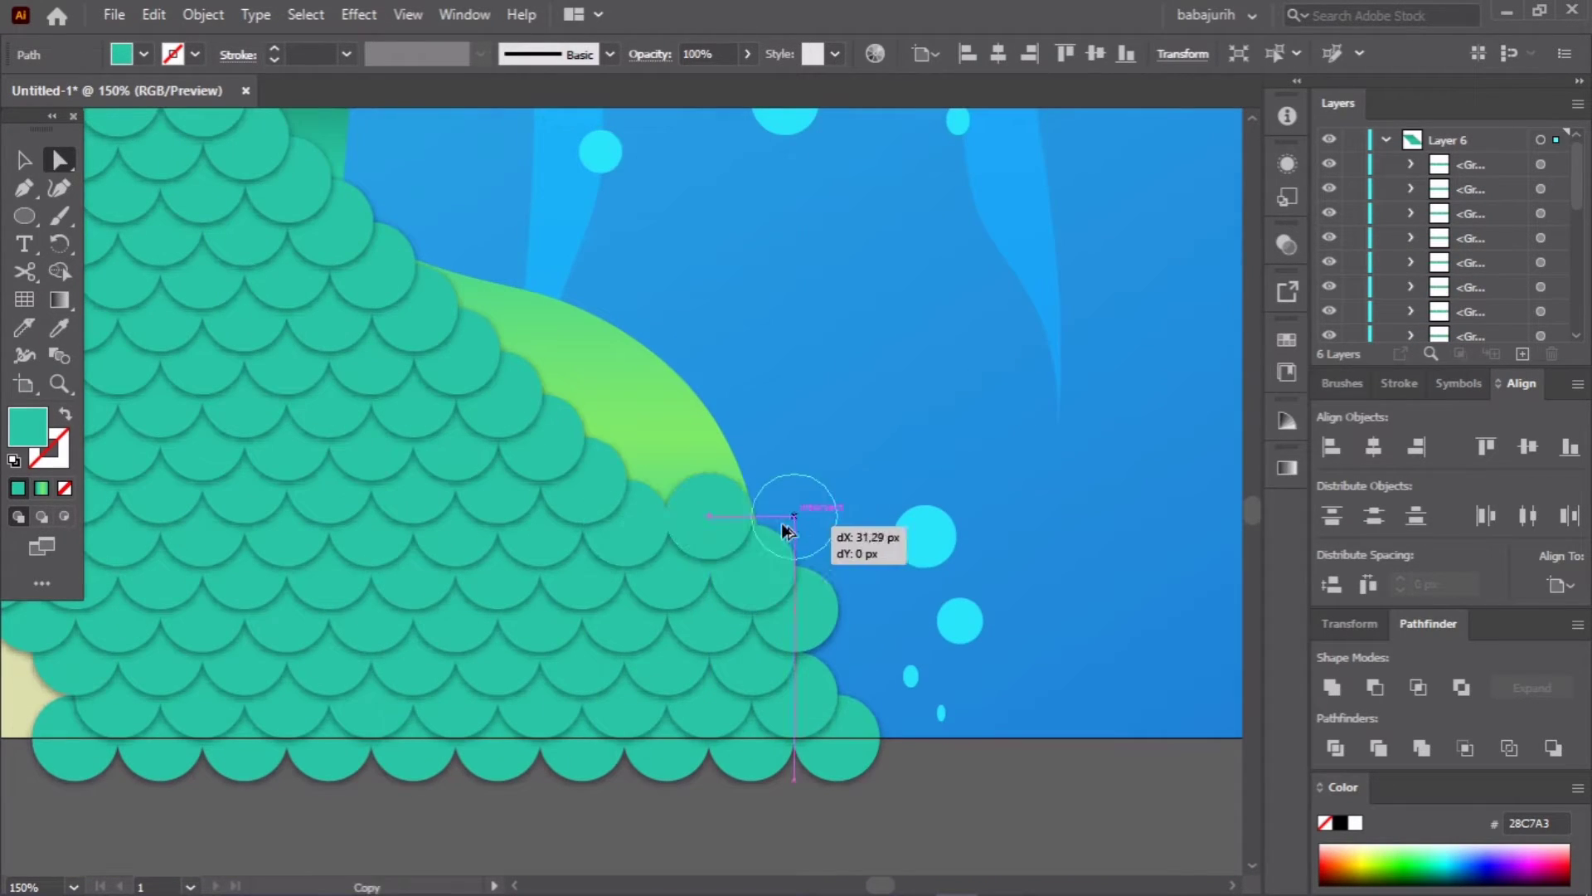
pyautogui.moveTo(788, 530)
pyautogui.mouseDown()
pyautogui.moveTo(871, 543)
pyautogui.moveTo(875, 508)
pyautogui.moveTo(782, 455)
pyautogui.moveTo(813, 427)
pyautogui.moveTo(767, 454)
pyautogui.mouseUp()
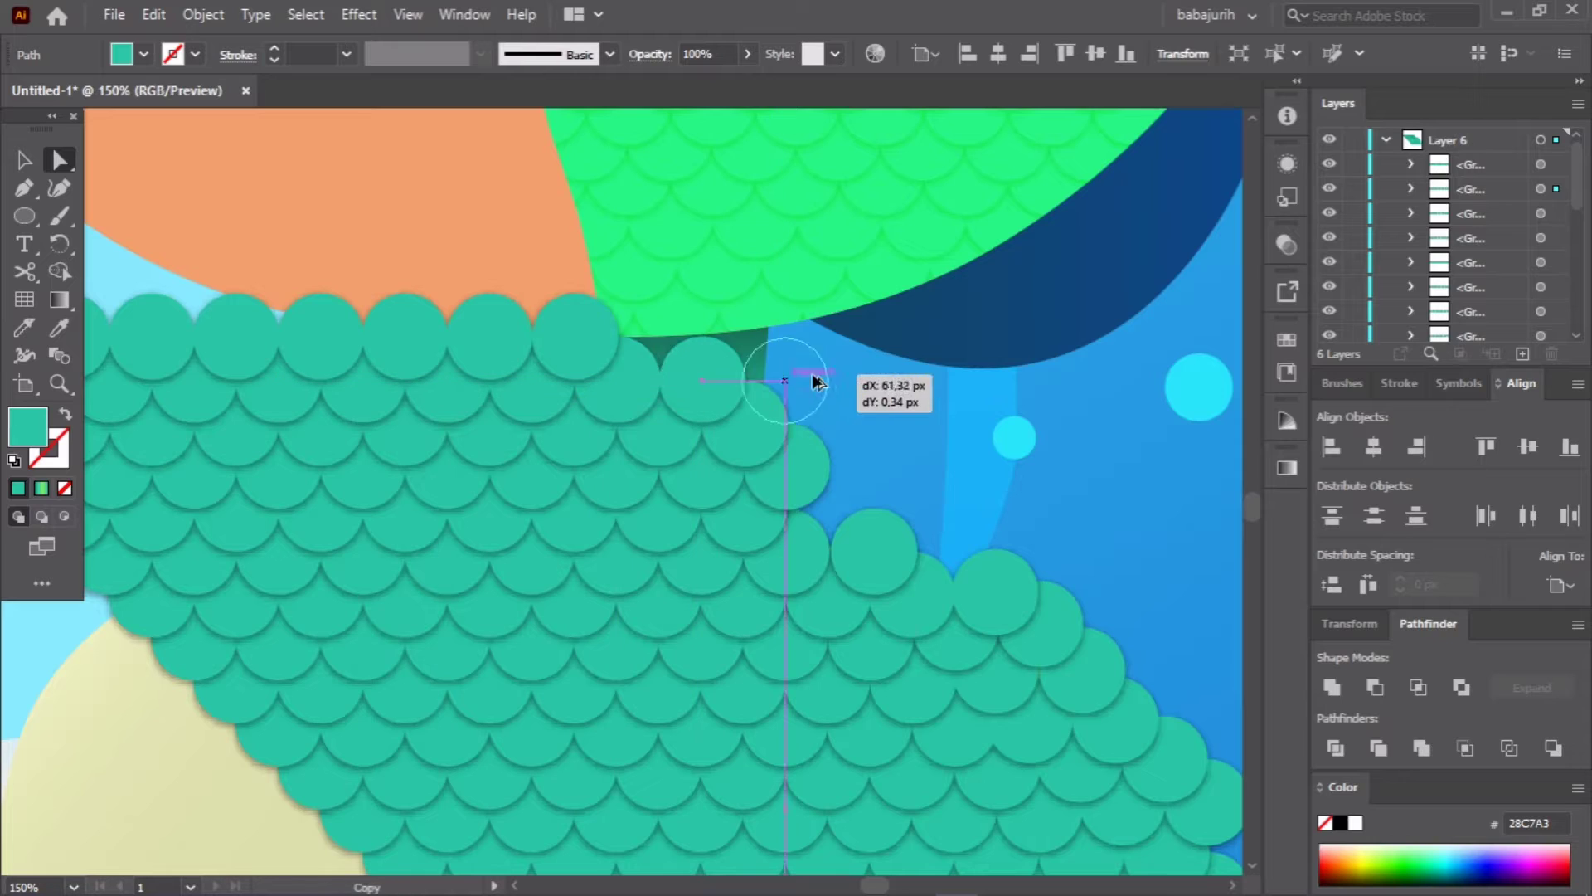
pyautogui.moveTo(698, 385); pyautogui.dragTo(738, 340)
# Step: Clip all of Layer 6's neck scales to the shirt shape with Ctrl+7
pyautogui.click(1442, 141)
pyautogui.hotkey('ctrl', 'a')
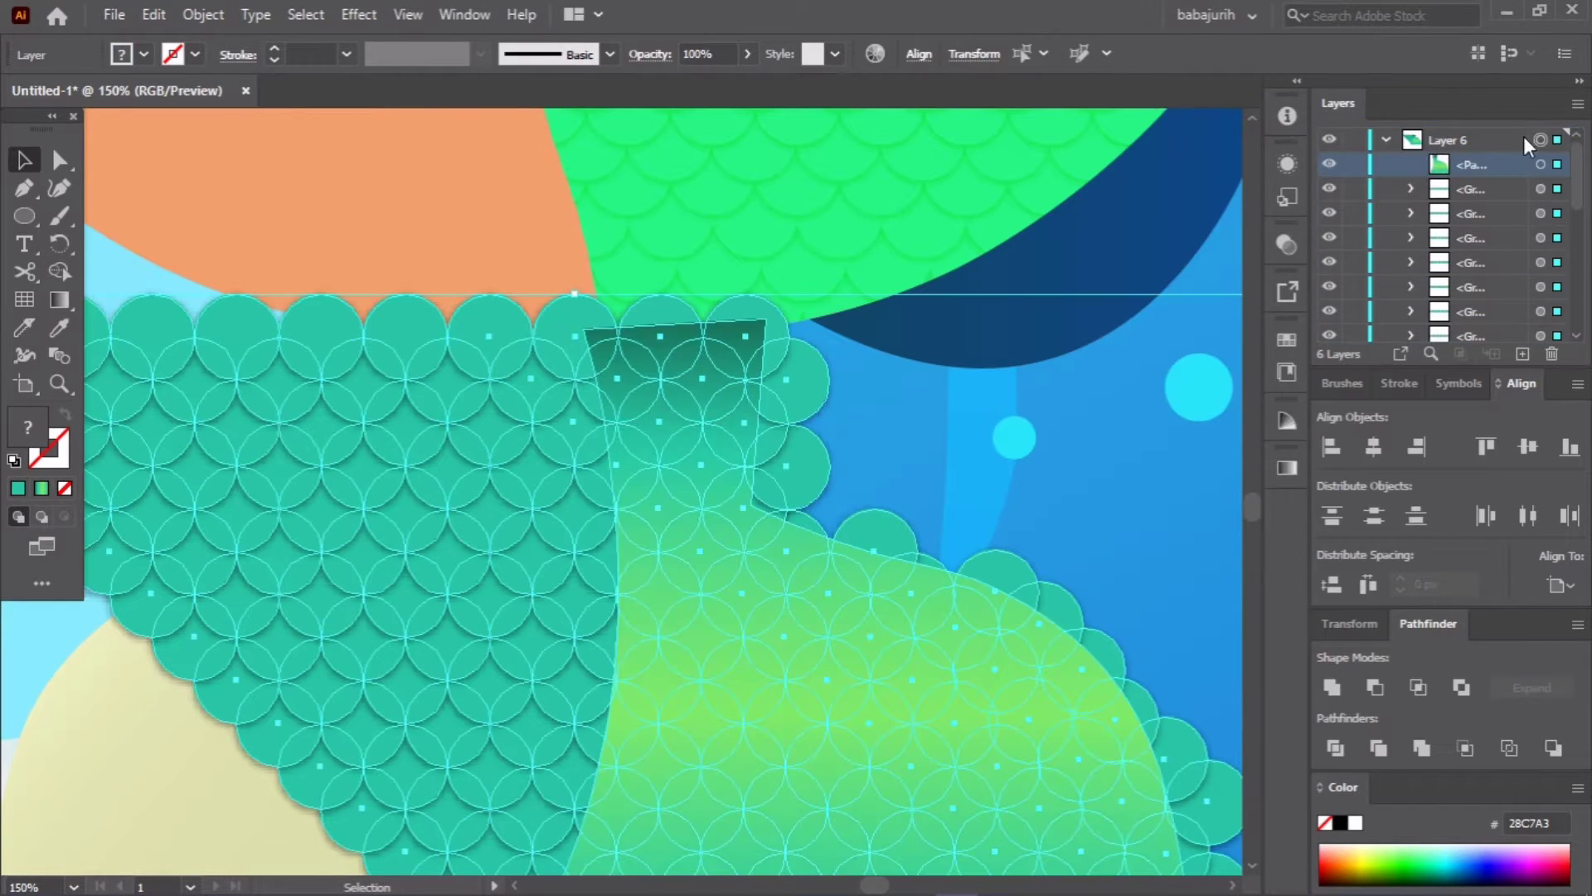
pyautogui.hotkey('ctrl', '7')
pyautogui.click(1450, 172)
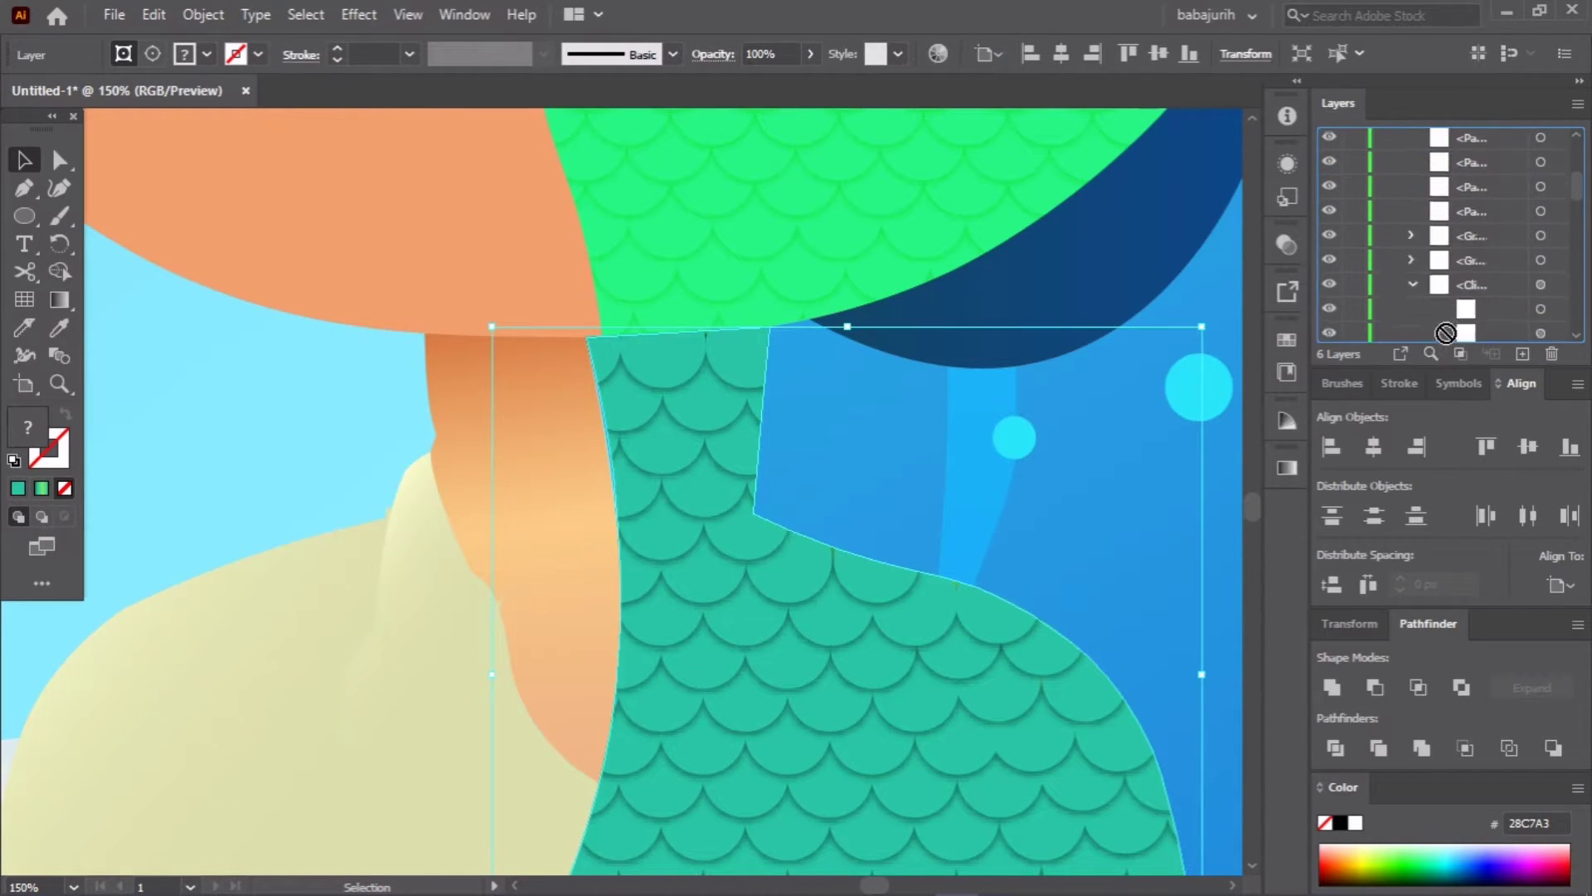
# Step: Collapse the neck clip group, deselect everything, and fit the artboard in the window
pyautogui.scroll(-3, 1453, 215)
pyautogui.click(1413, 262)
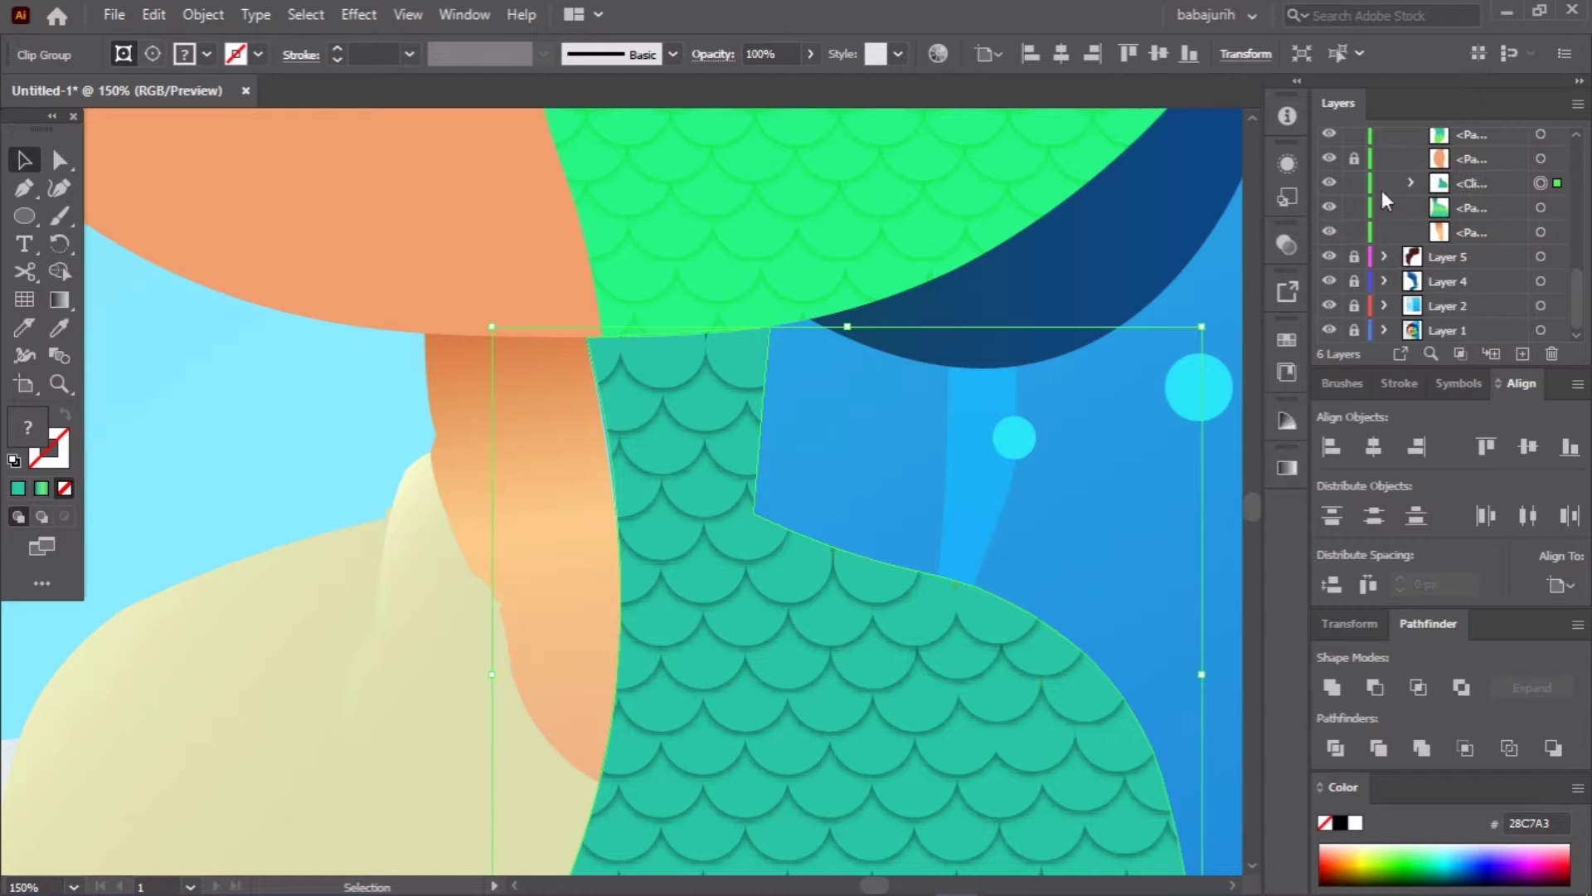
pyautogui.click(1287, 245)
pyautogui.click(1053, 476)
pyautogui.hotkey('ctrl', '0')
# Step: Save the portrait as luca.ai, accepting the default Illustrator options
pyautogui.hscroll(-3, 531, 640)
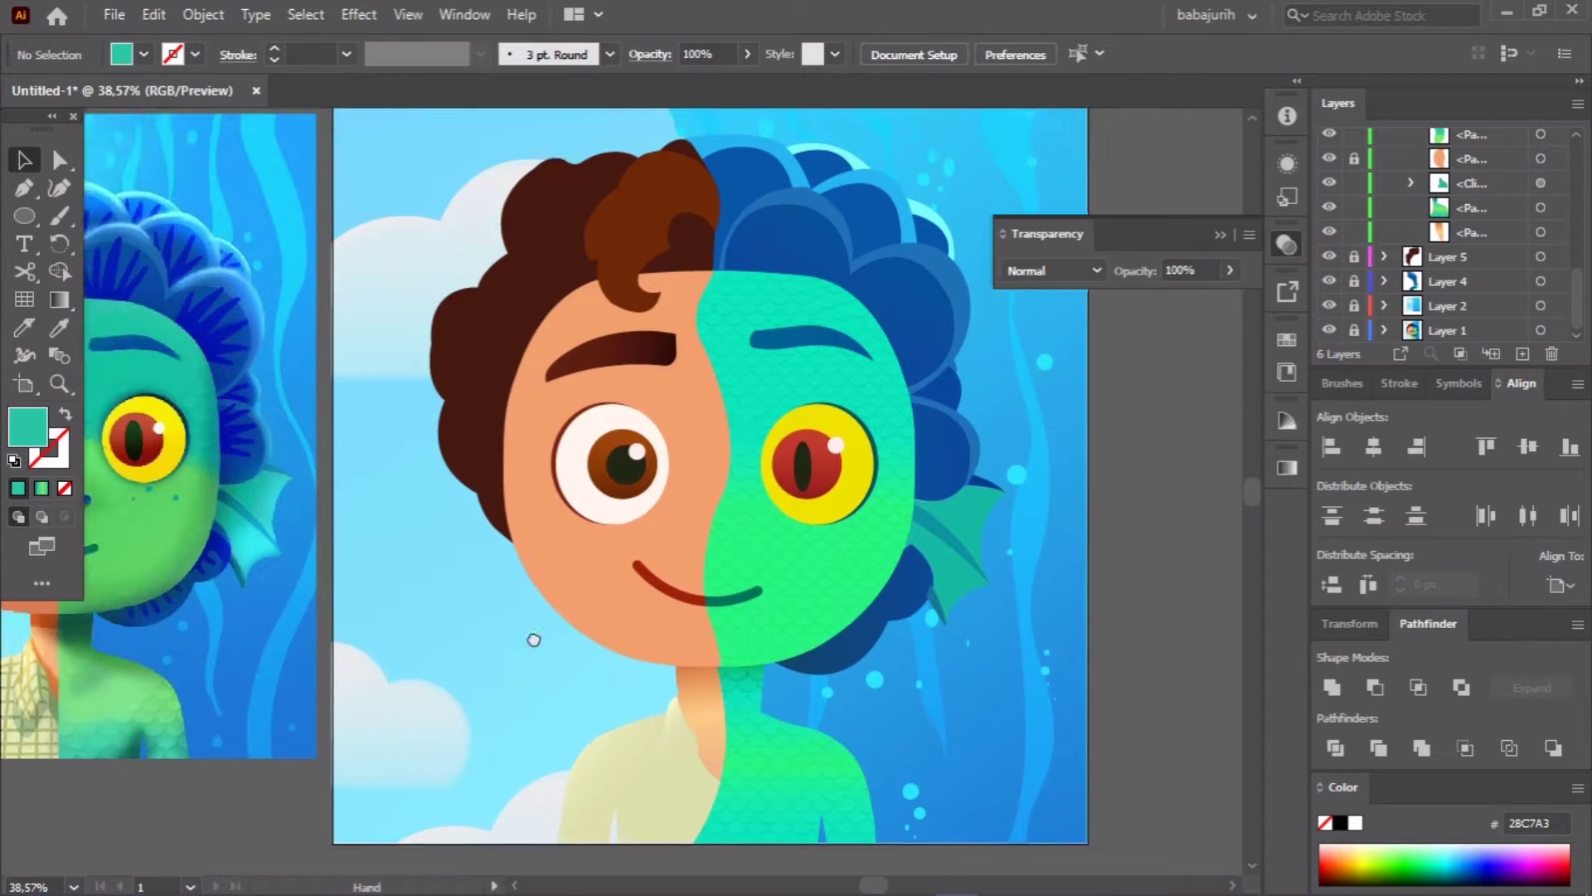
pyautogui.hscroll(-3, 598, 669)
pyautogui.hotkey('ctrl', '-')
pyautogui.hotkey('ctrl', '-')
pyautogui.hotkey('ctrl', '+')
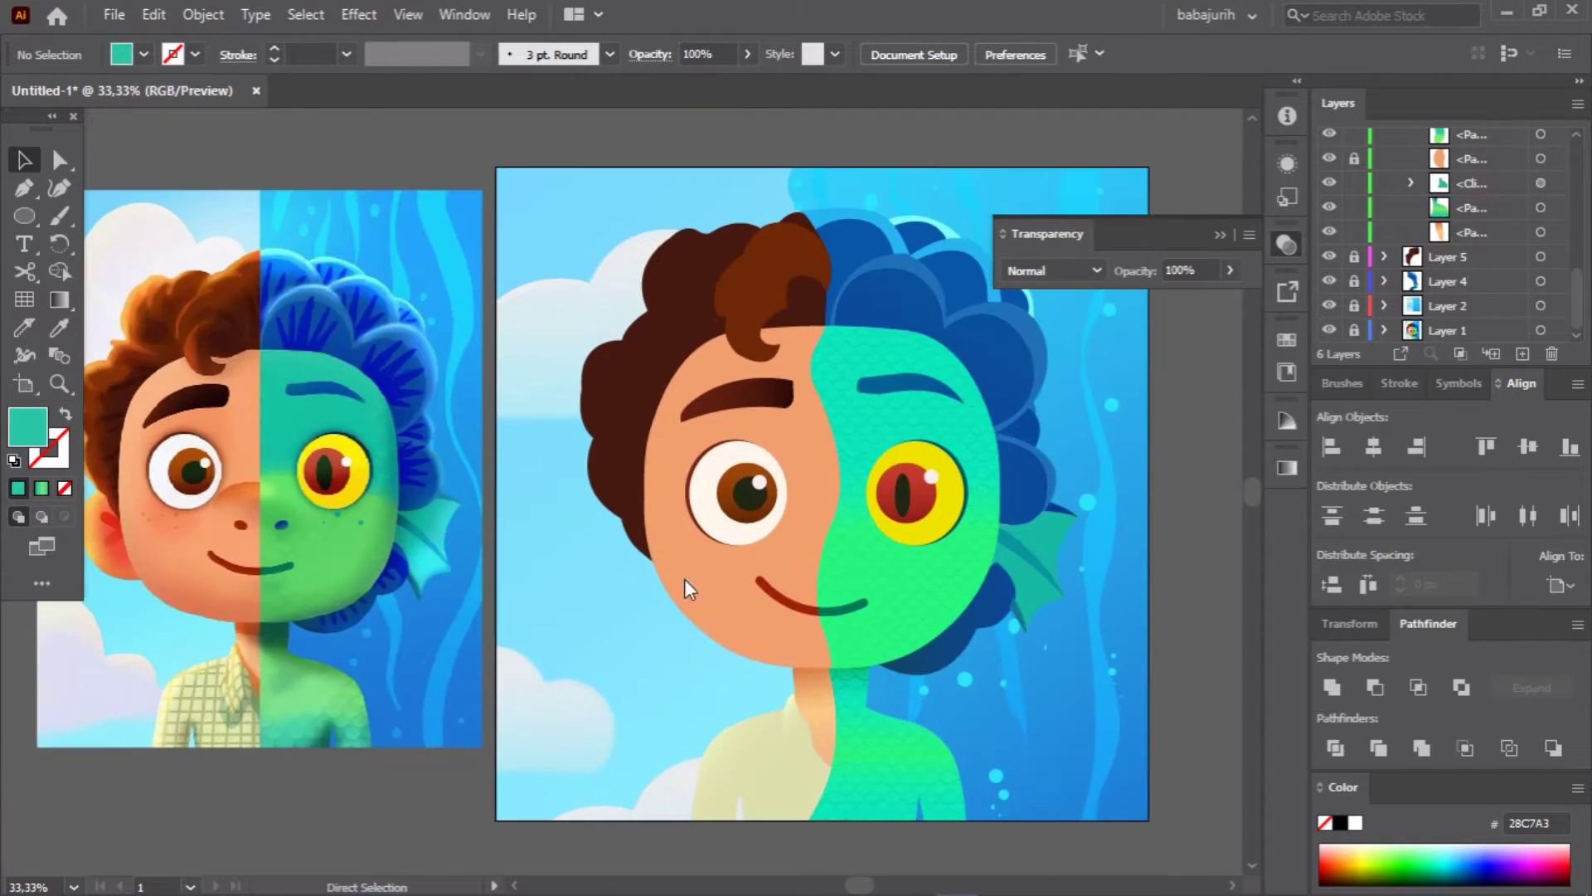
pyautogui.hotkey('ctrl', 's')
pyautogui.click(617, 636)
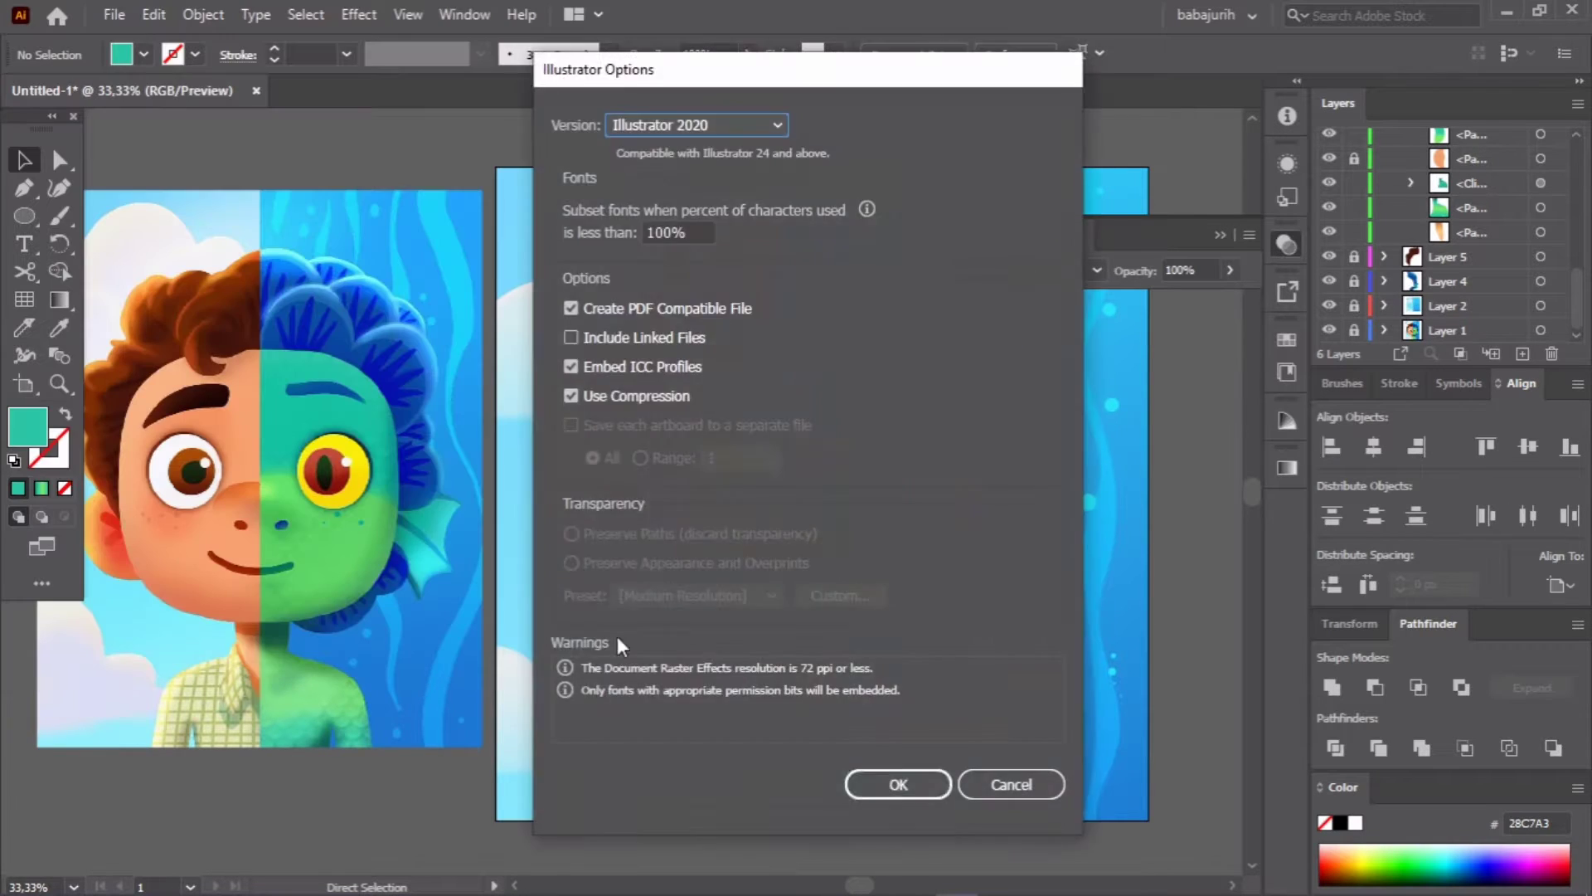
pyautogui.press('Return')
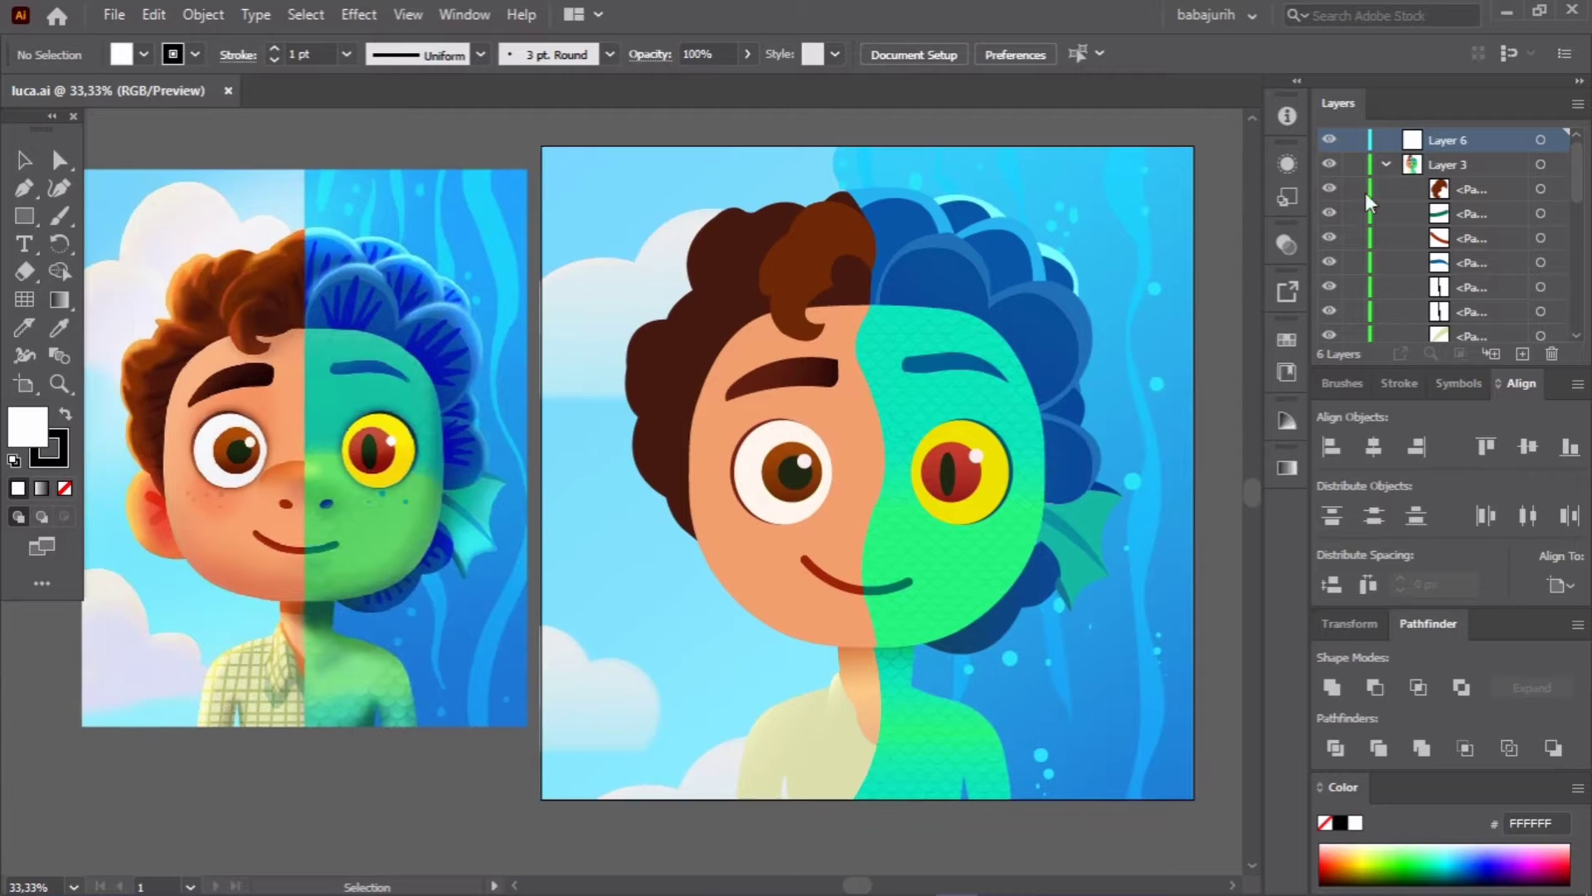
# Step: Draw an ellipse behind the face, give it the skin colour, and curve it into an ear
pyautogui.moveTo(643, 462); pyautogui.dragTo(763, 593)
pyautogui.moveTo(1444, 222)
pyautogui.mouseDown()
pyautogui.moveTo(1452, 245)
pyautogui.moveTo(1430, 259)
pyautogui.mouseUp()
pyautogui.click(58, 328)
pyautogui.click(162, 473)
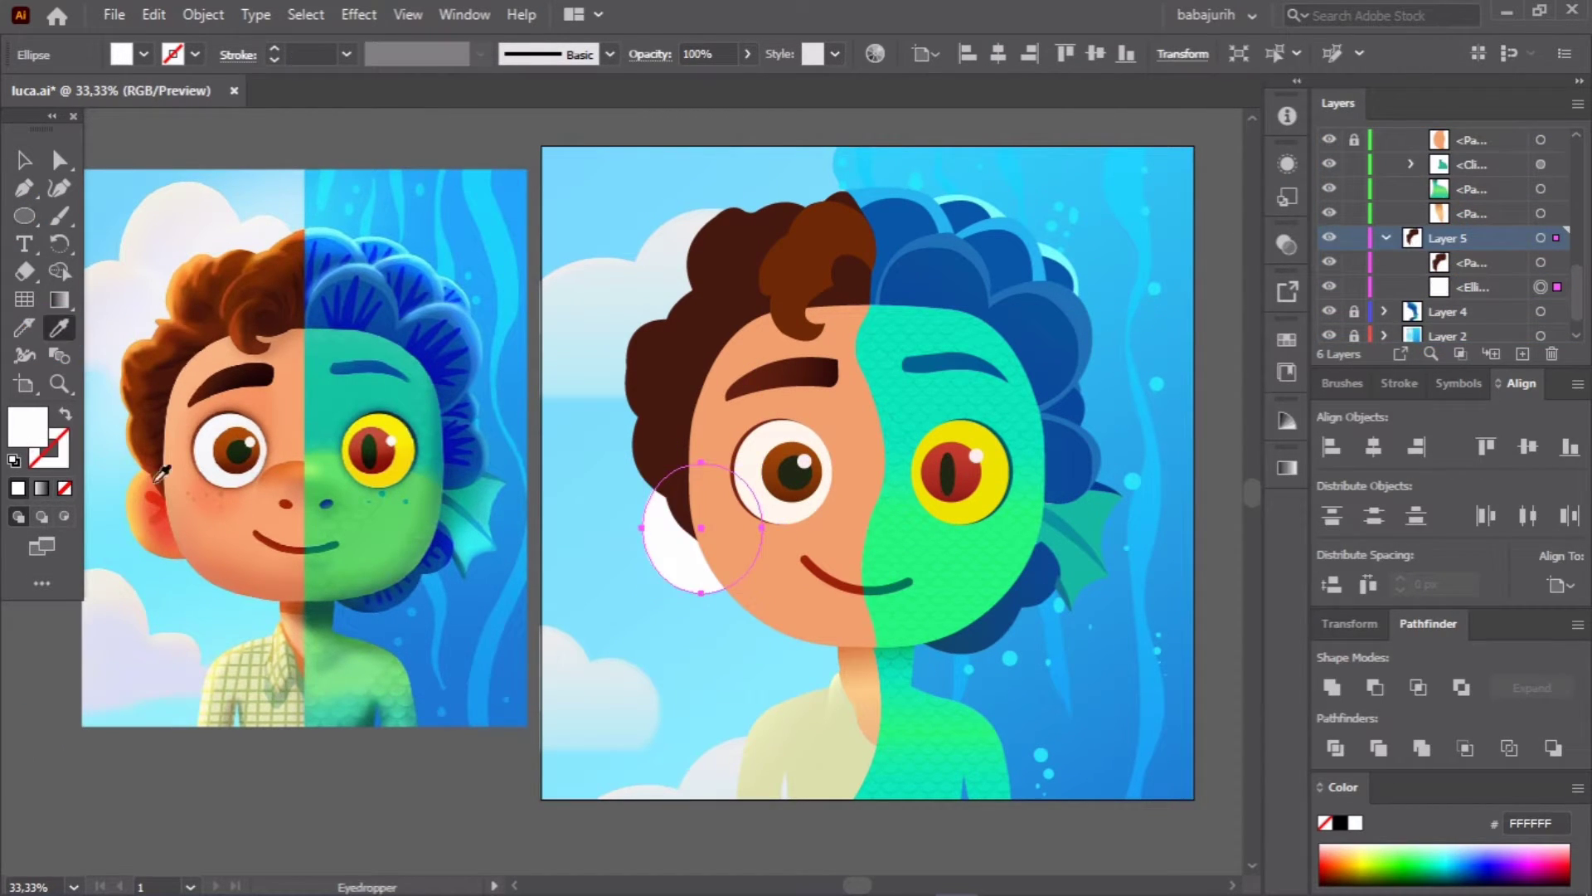
pyautogui.hotkey('shift', '`')
pyautogui.click(640, 499)
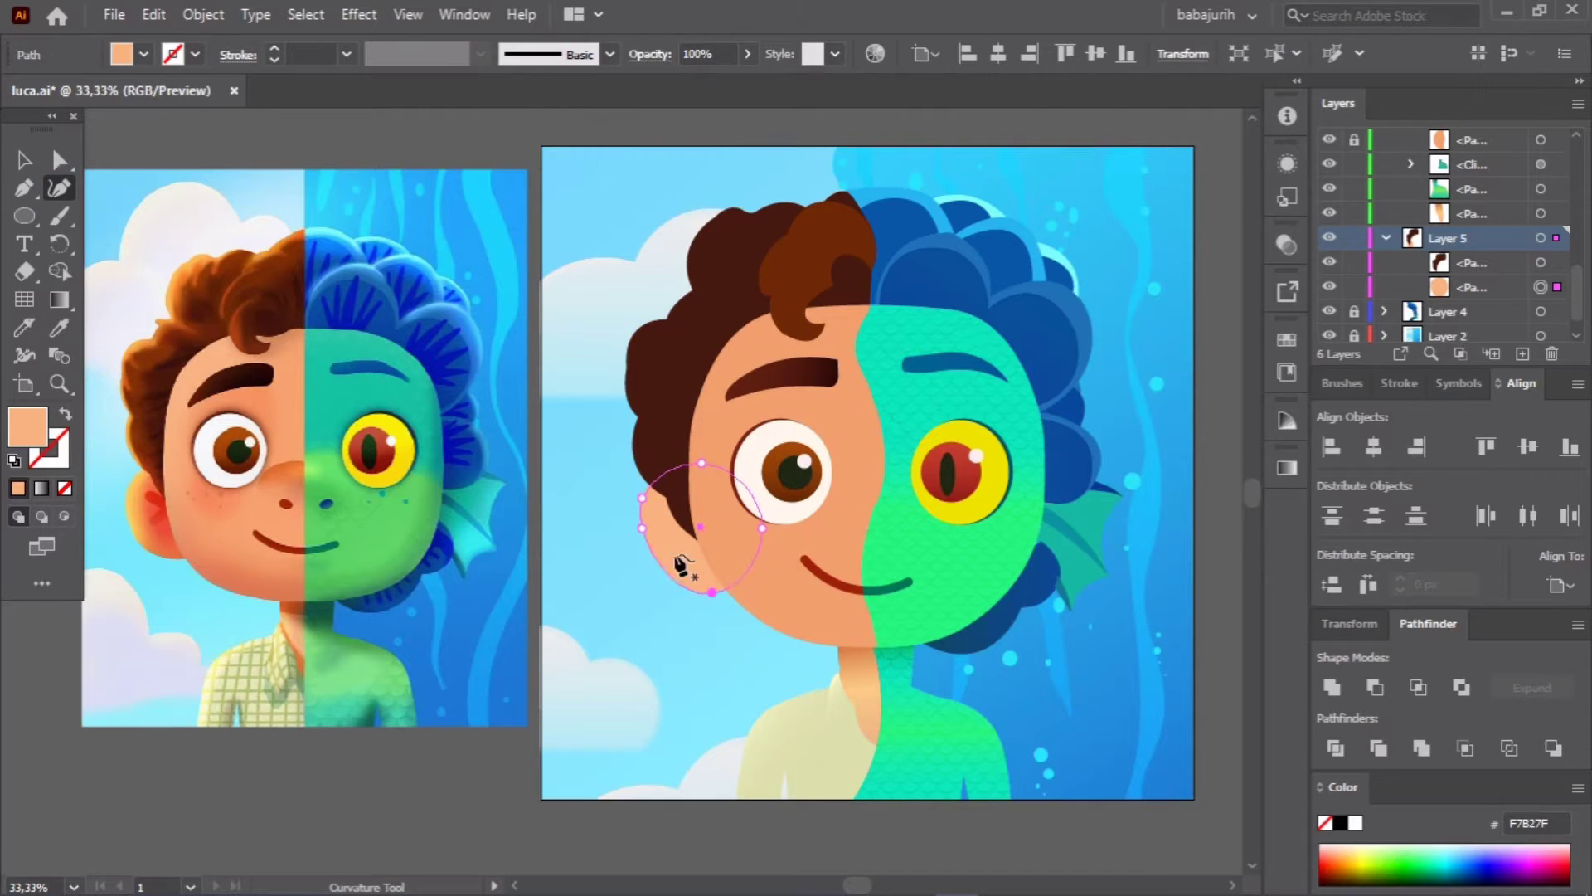
pyautogui.press('v')
pyautogui.click(723, 647)
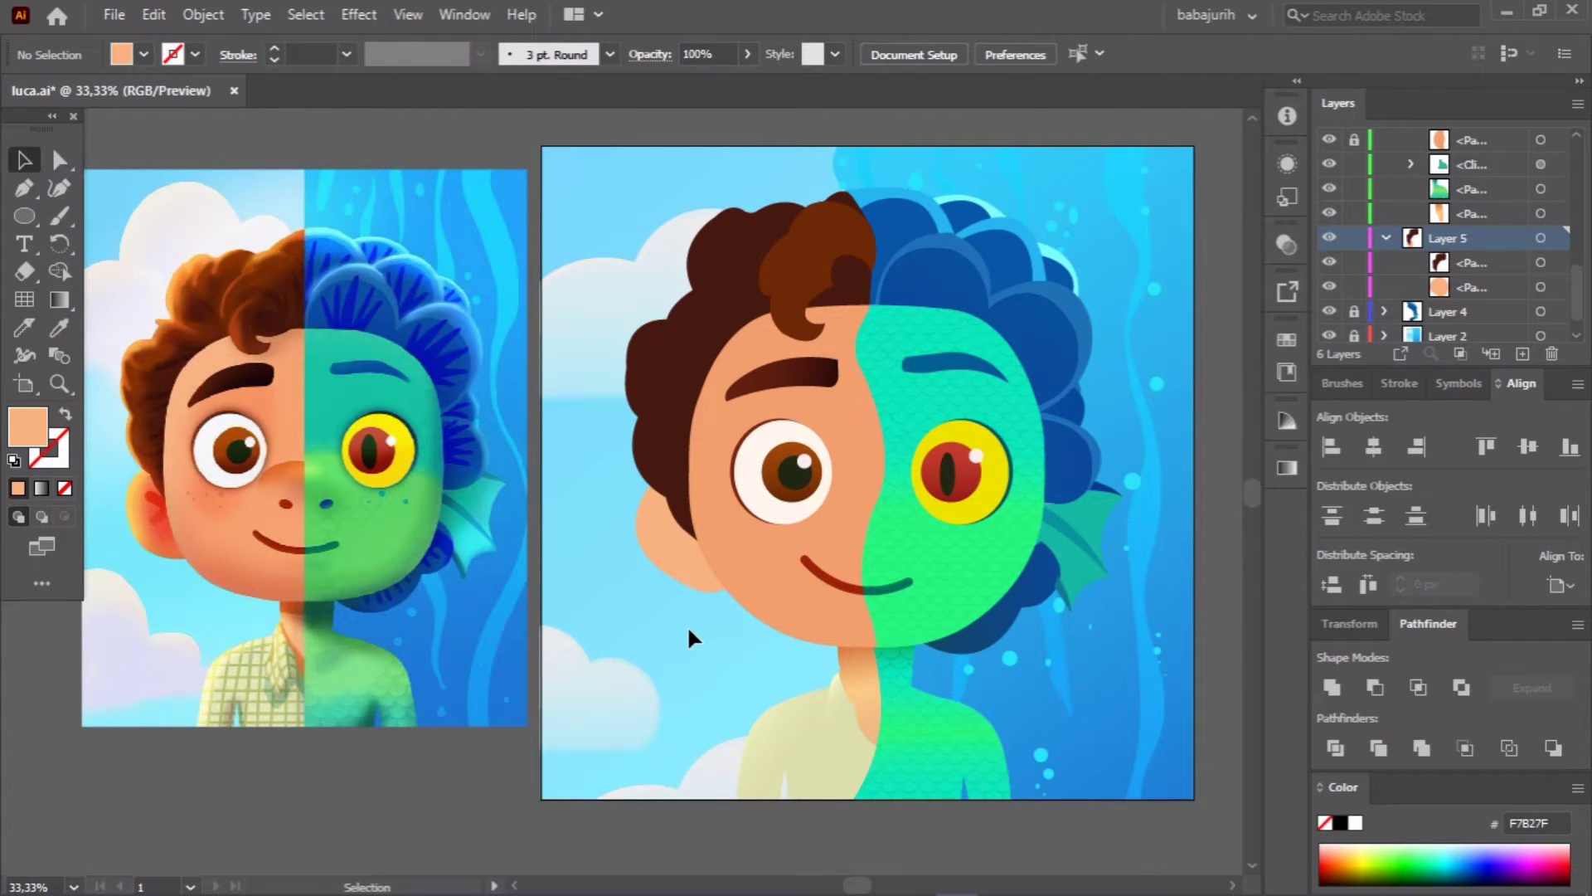
# Step: Fill the ear with a peach-to-peach linear gradient and sketch the inner-ear curl
pyautogui.click(673, 564)
pyautogui.press('.')
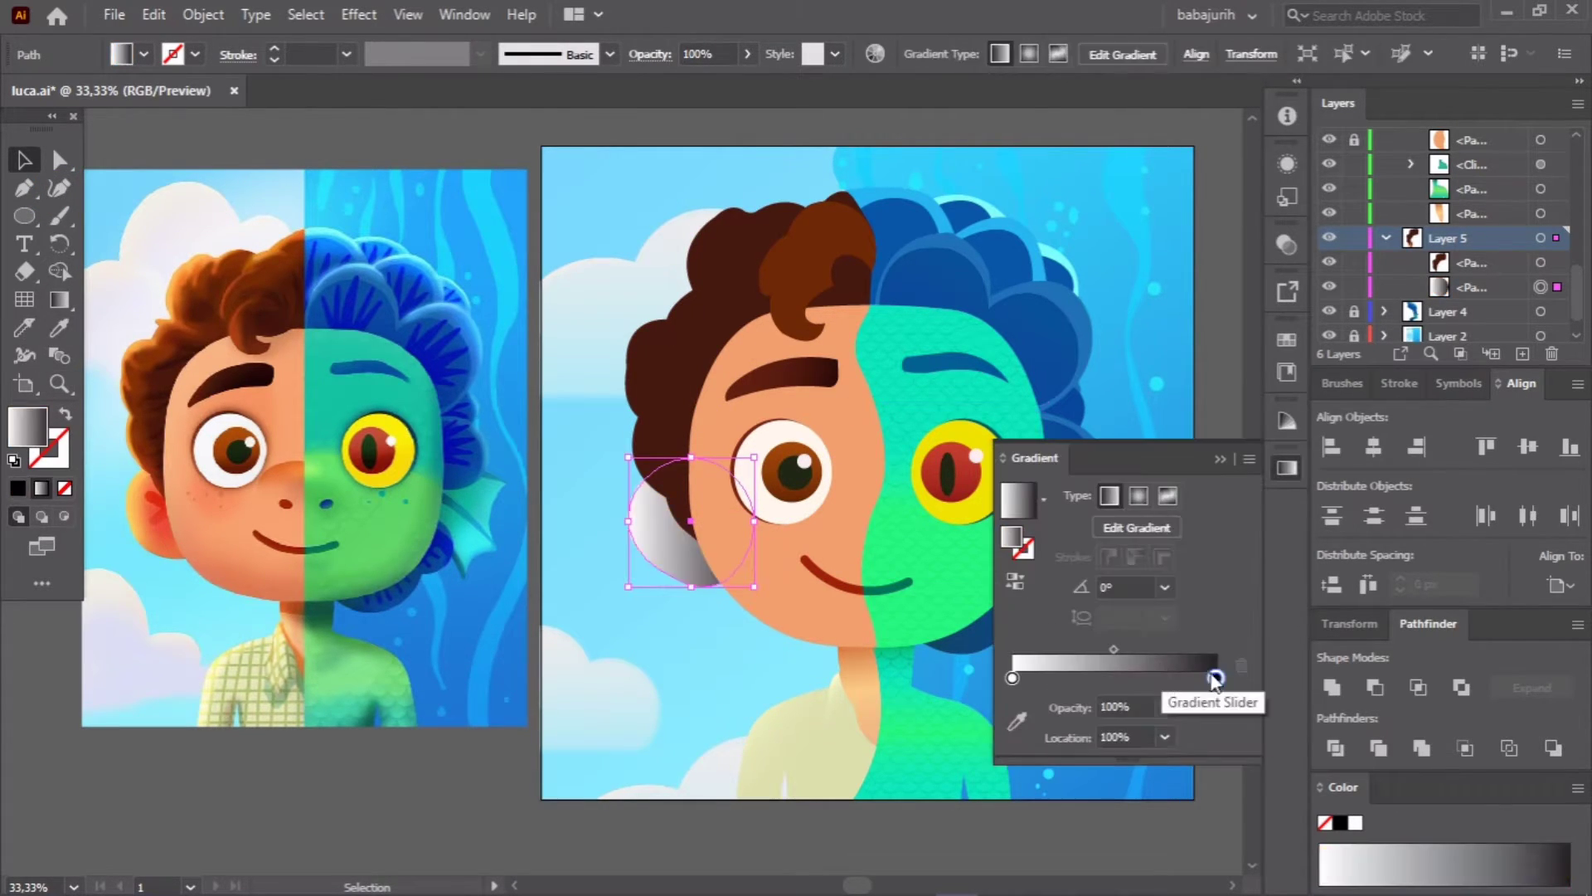
pyautogui.click(1214, 678)
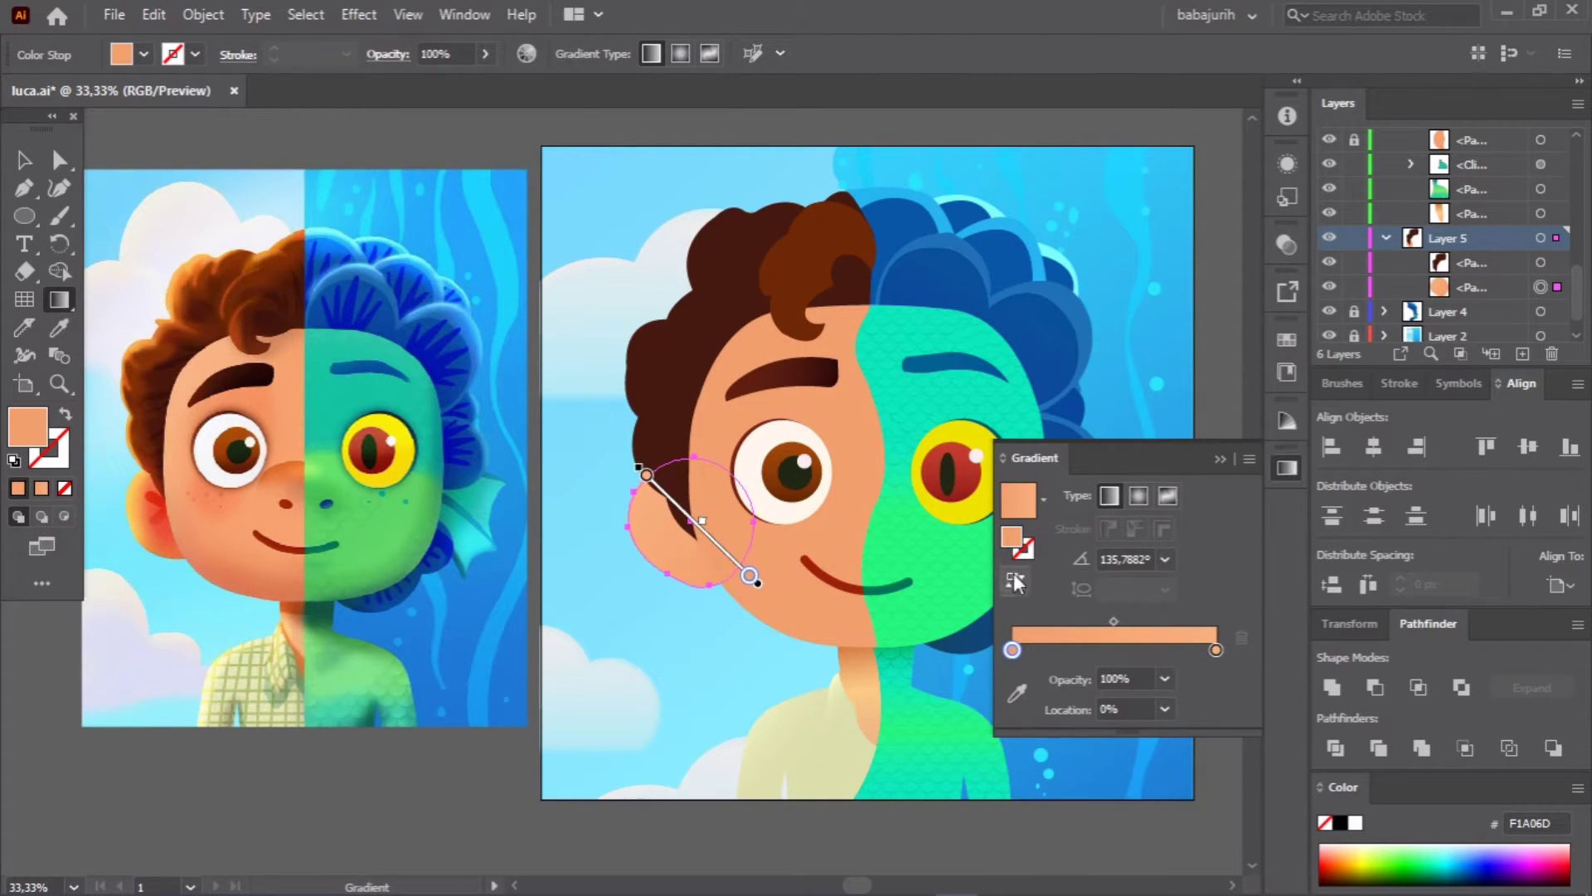
pyautogui.press('v')
pyautogui.click(1217, 500)
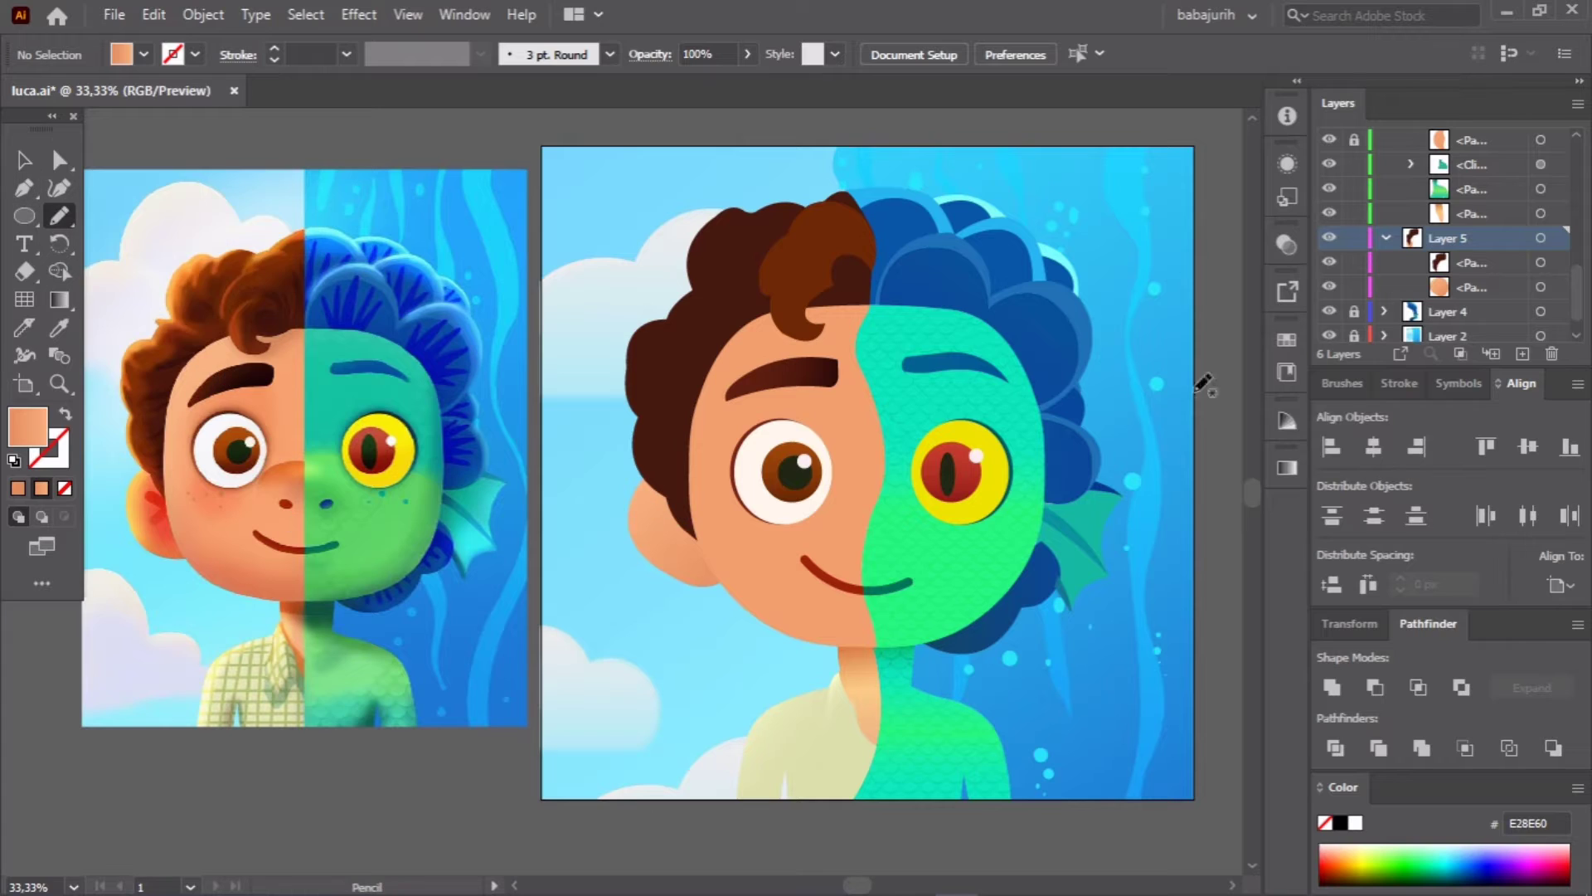
pyautogui.hotkey('ctrl', '+')
pyautogui.moveTo(676, 455)
pyautogui.mouseDown()
pyautogui.moveTo(659, 529)
pyautogui.moveTo(682, 548)
pyautogui.moveTo(674, 511)
pyautogui.mouseUp()
# Step: Reshape the ear curl, give it a thin dark red stroke, and send it below the hair
pyautogui.hotkey('ctrl', '+')
pyautogui.hotkey('ctrl', '+')
pyautogui.hotkey('ctrl', '+')
pyautogui.hotkey('shift', '`')
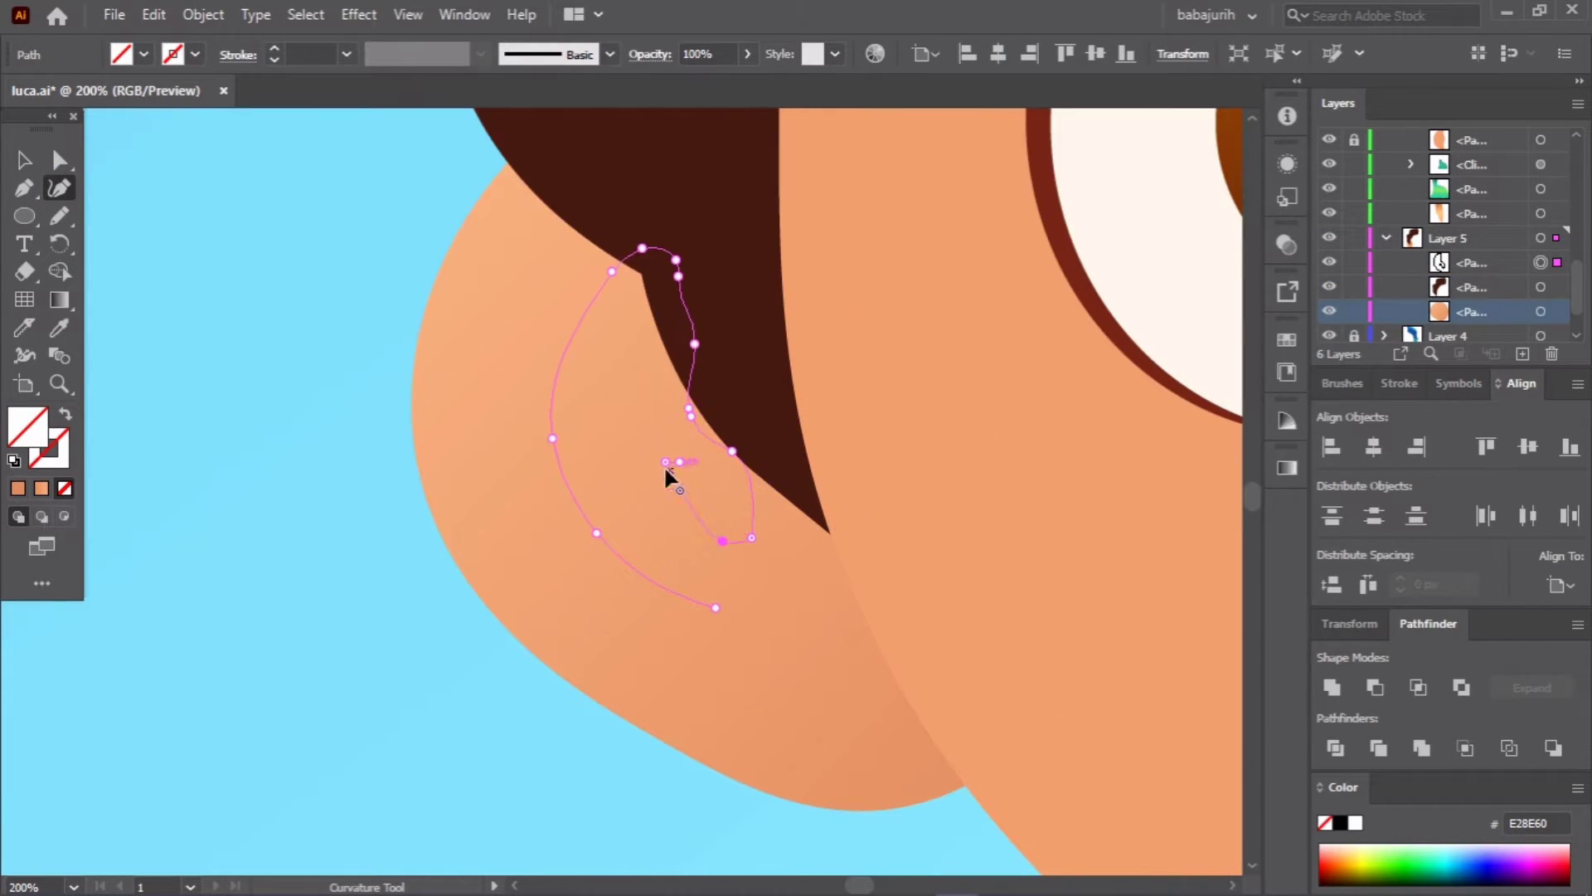
pyautogui.hotkey('ctrl', '-')
pyautogui.hotkey('ctrl', '-')
pyautogui.hotkey('ctrl', '-')
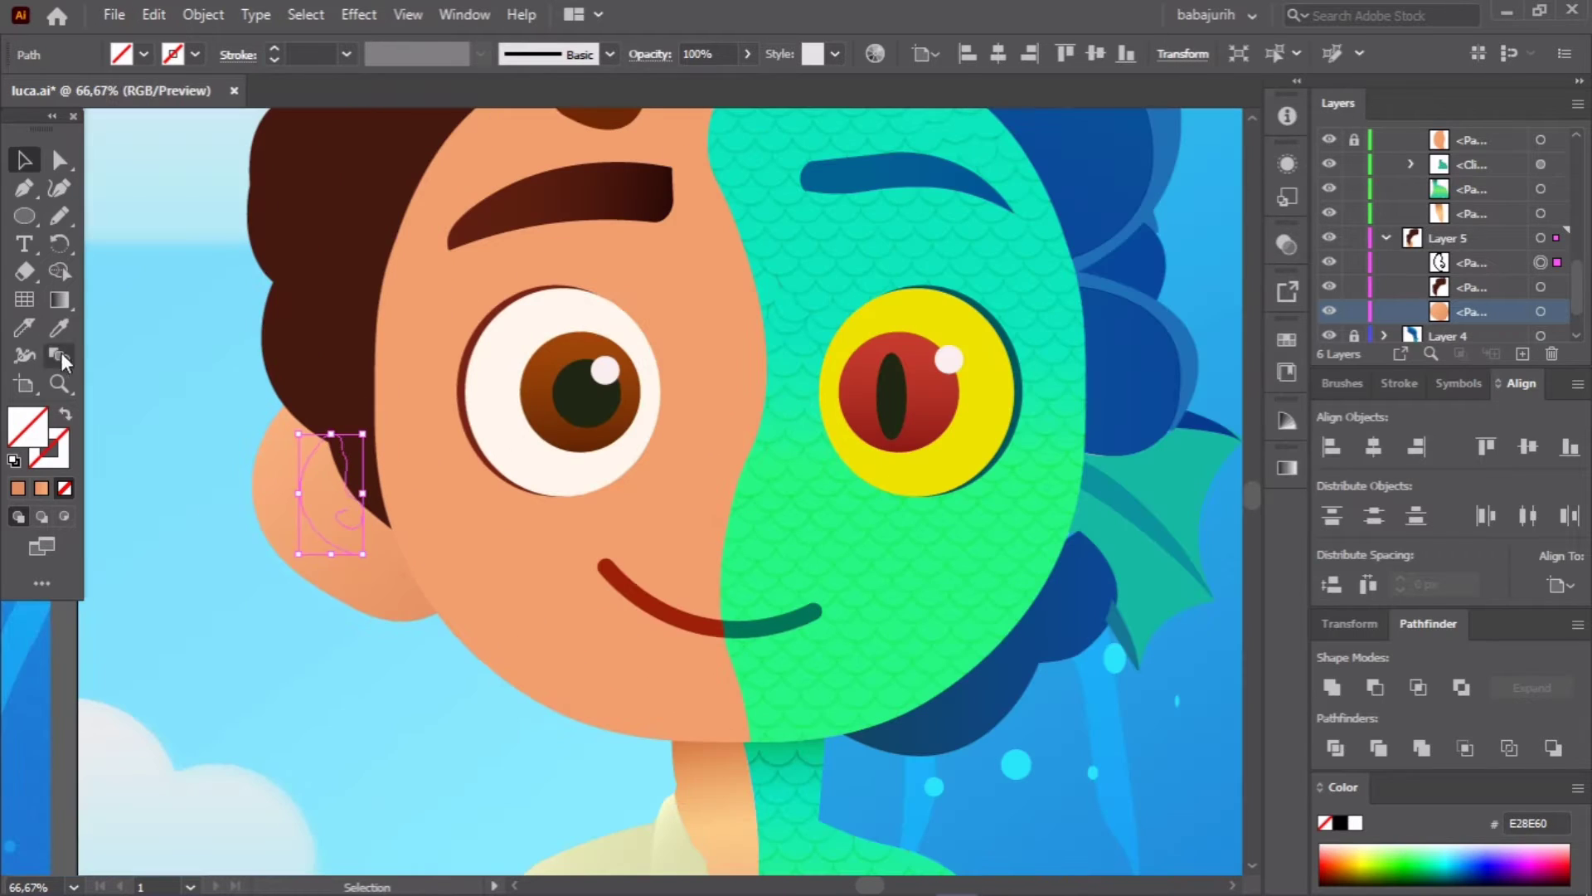
pyautogui.click(59, 327)
pyautogui.click(274, 60)
pyautogui.hotkey('ctrl', '-')
pyautogui.hotkey('ctrl', 'shift', 'a')
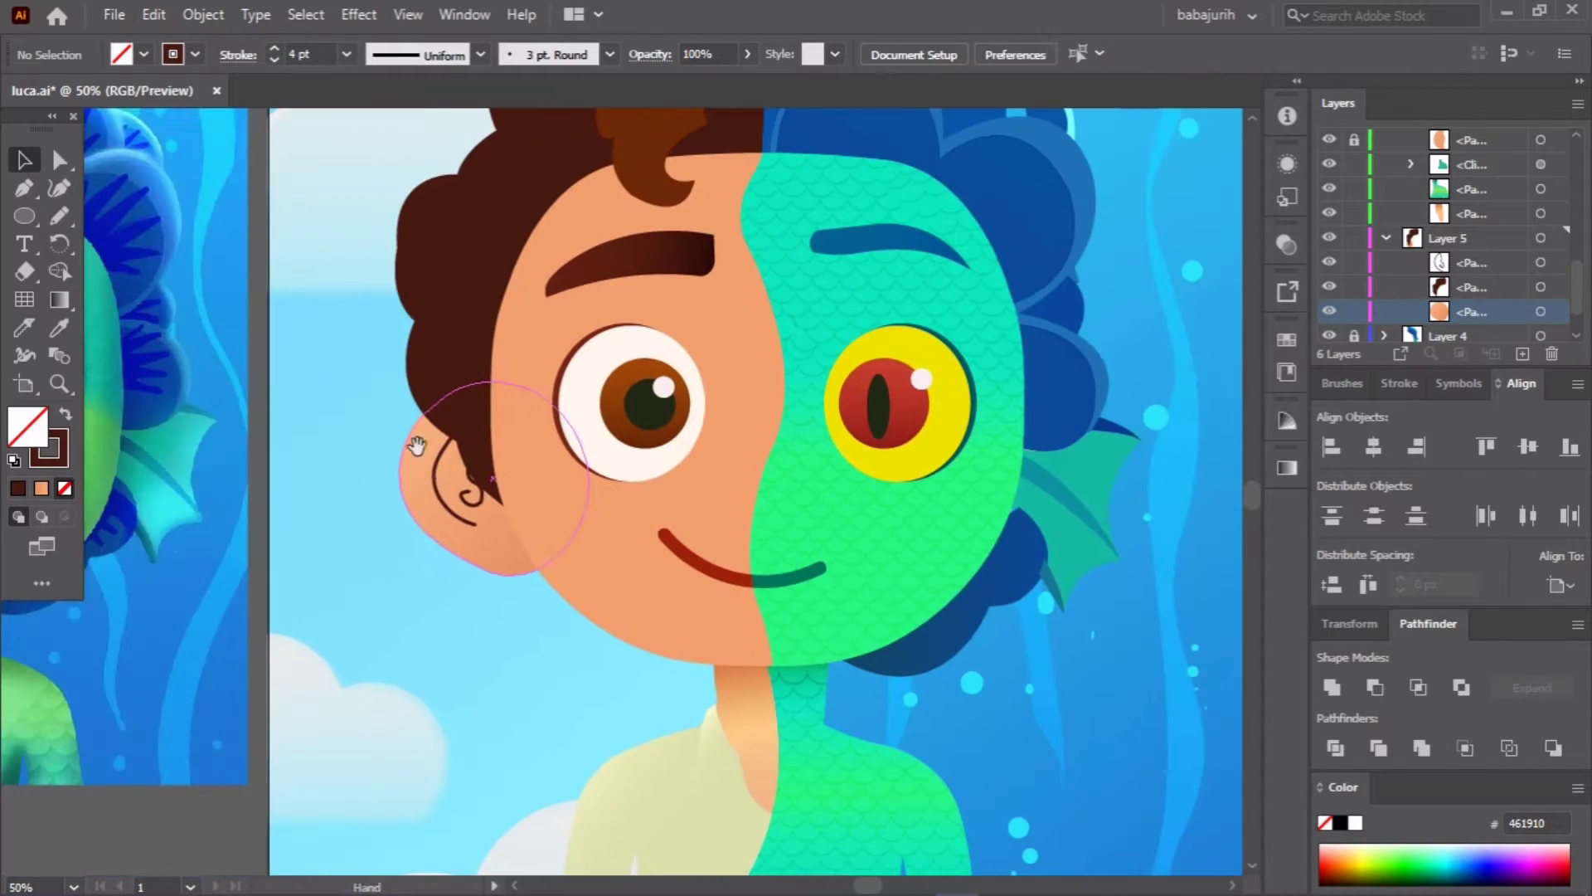
pyautogui.press('v')
pyautogui.click(452, 508)
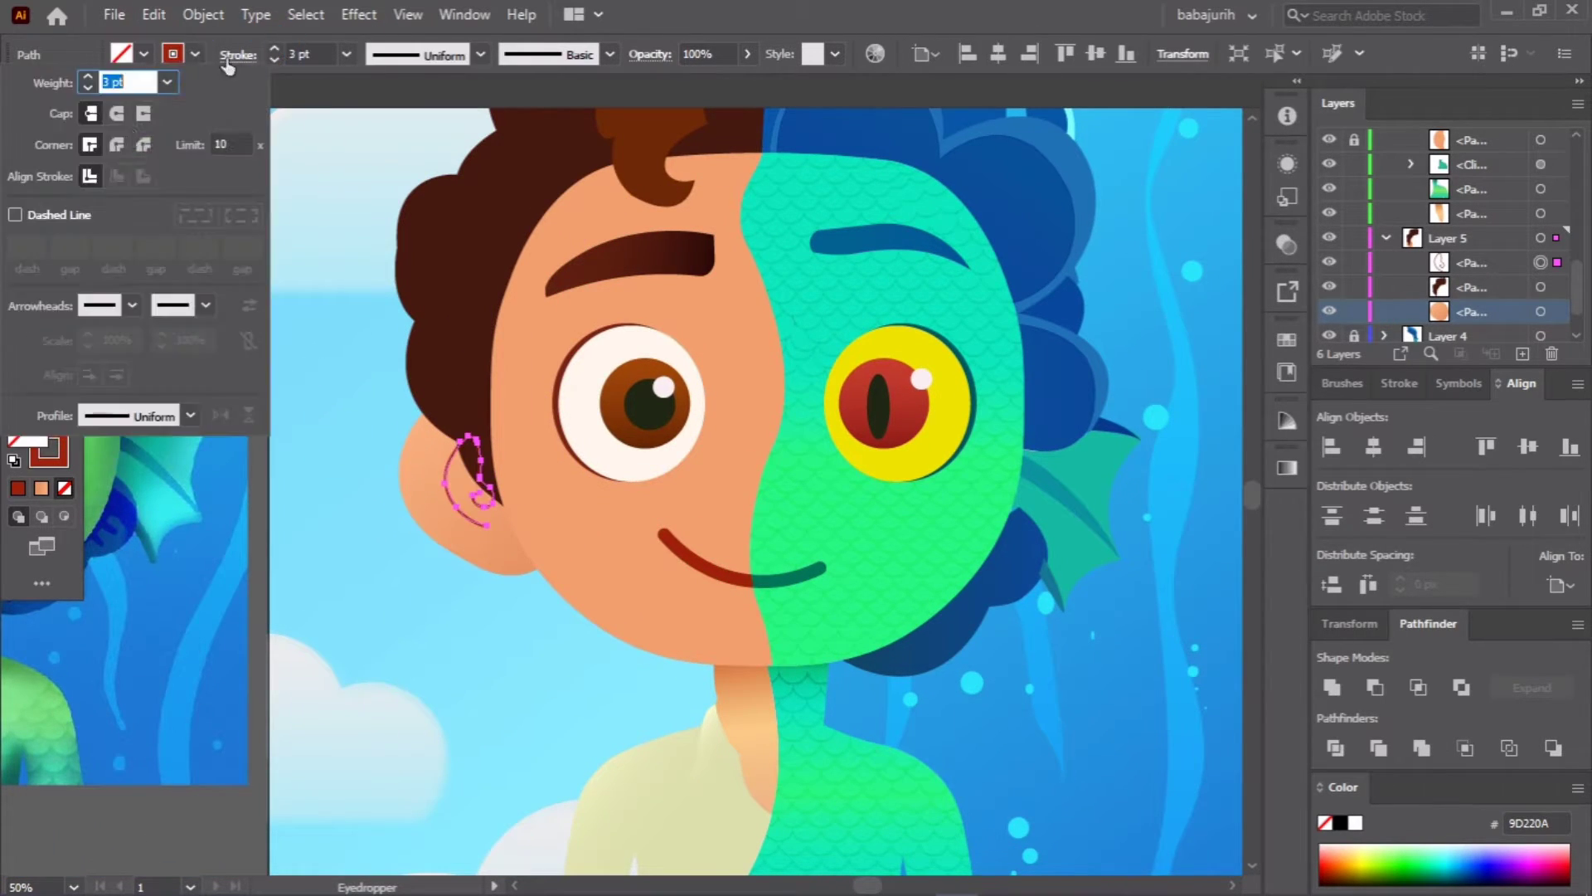
pyautogui.hotkey('ctrl', '[')
pyautogui.hotkey('ctrl', 'shift', 'a')
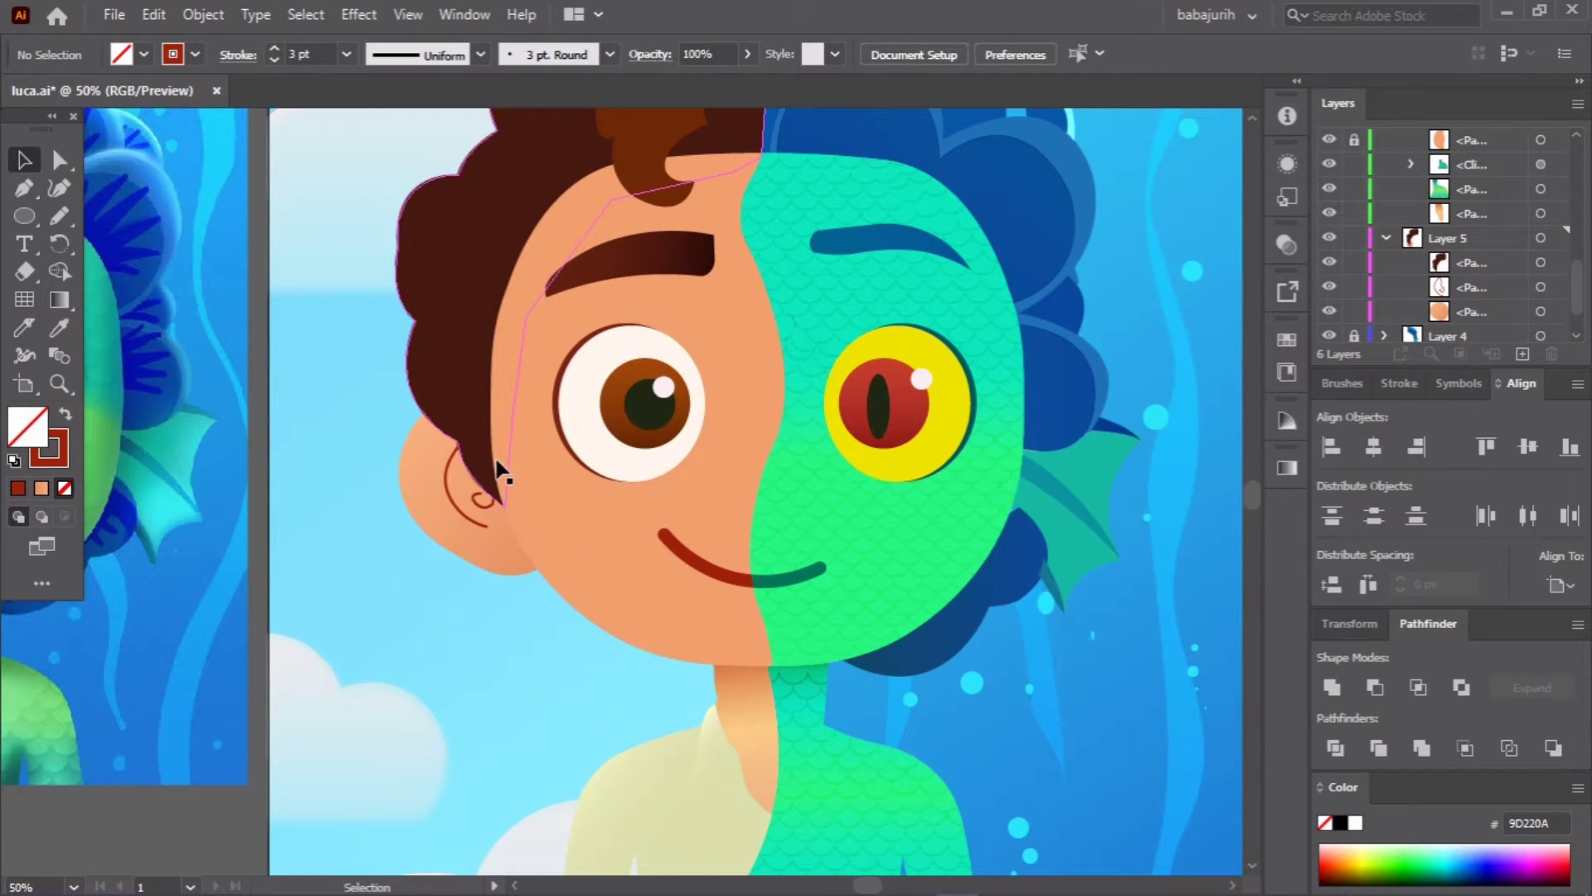
# Step: Give the inner ear a skin-tone gradient fill with its end stop at 50% opacity
pyautogui.click(1540, 286)
pyautogui.click(65, 414)
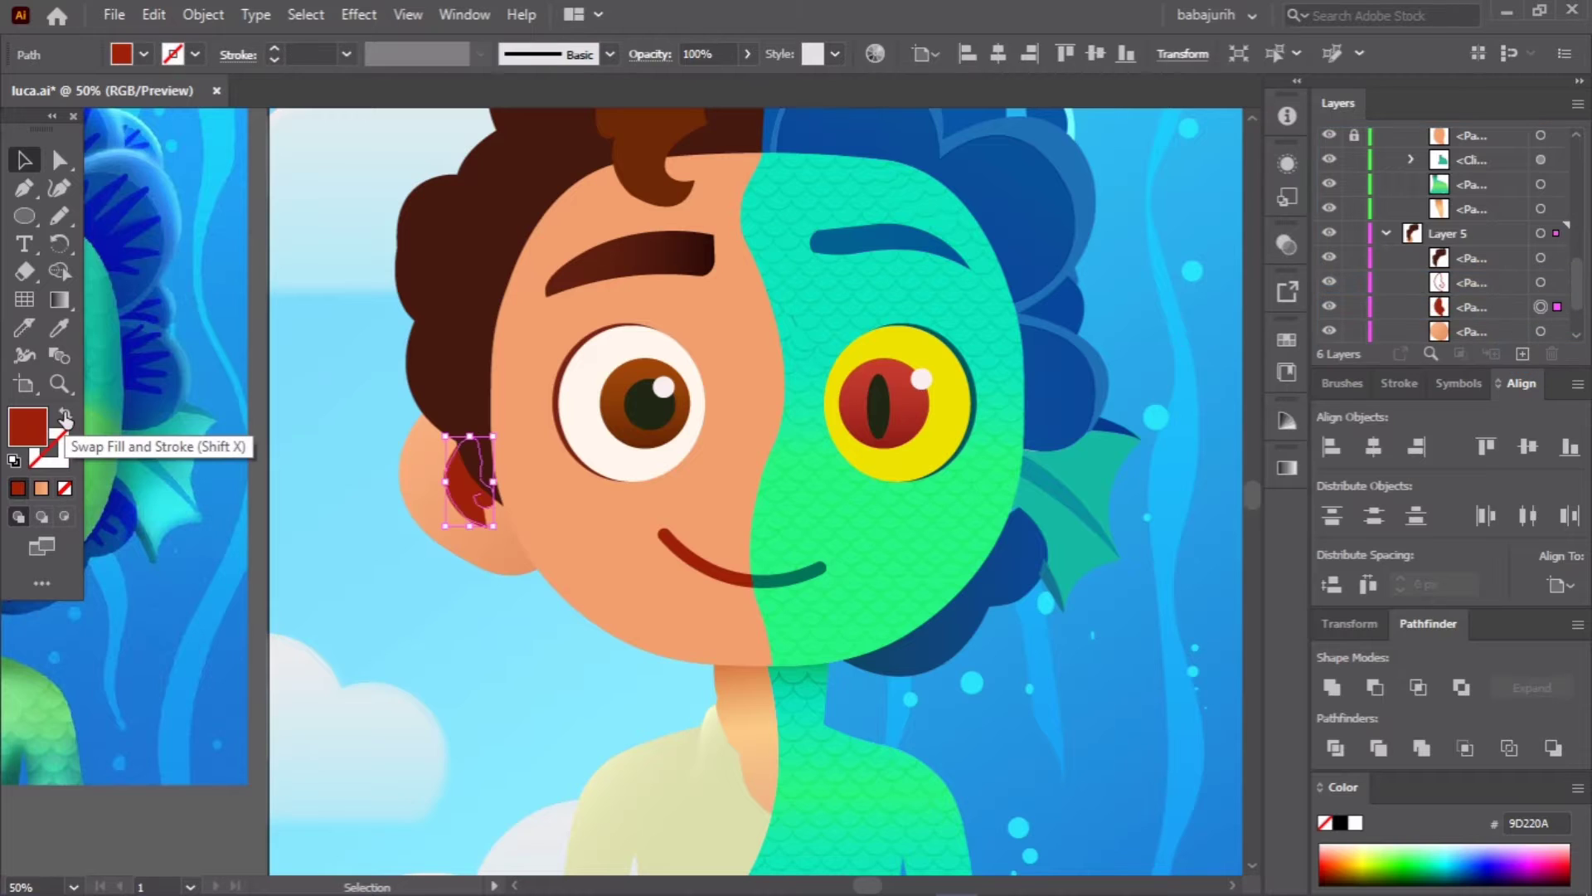
pyautogui.doubleClick(59, 299)
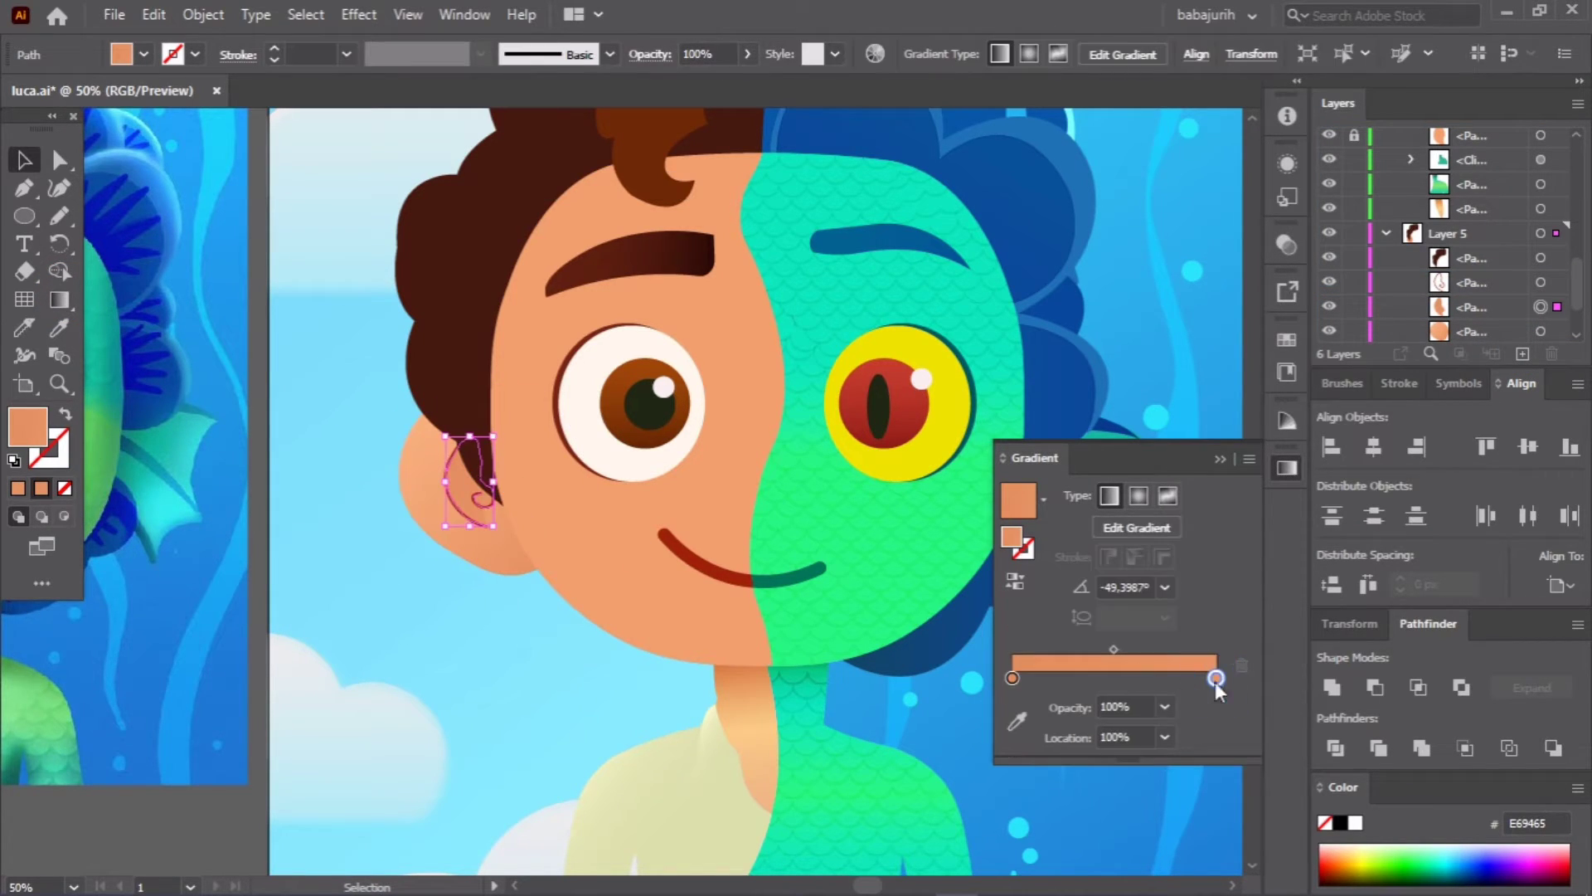
pyautogui.click(1164, 678)
pyautogui.click(1194, 565)
pyautogui.click(473, 538)
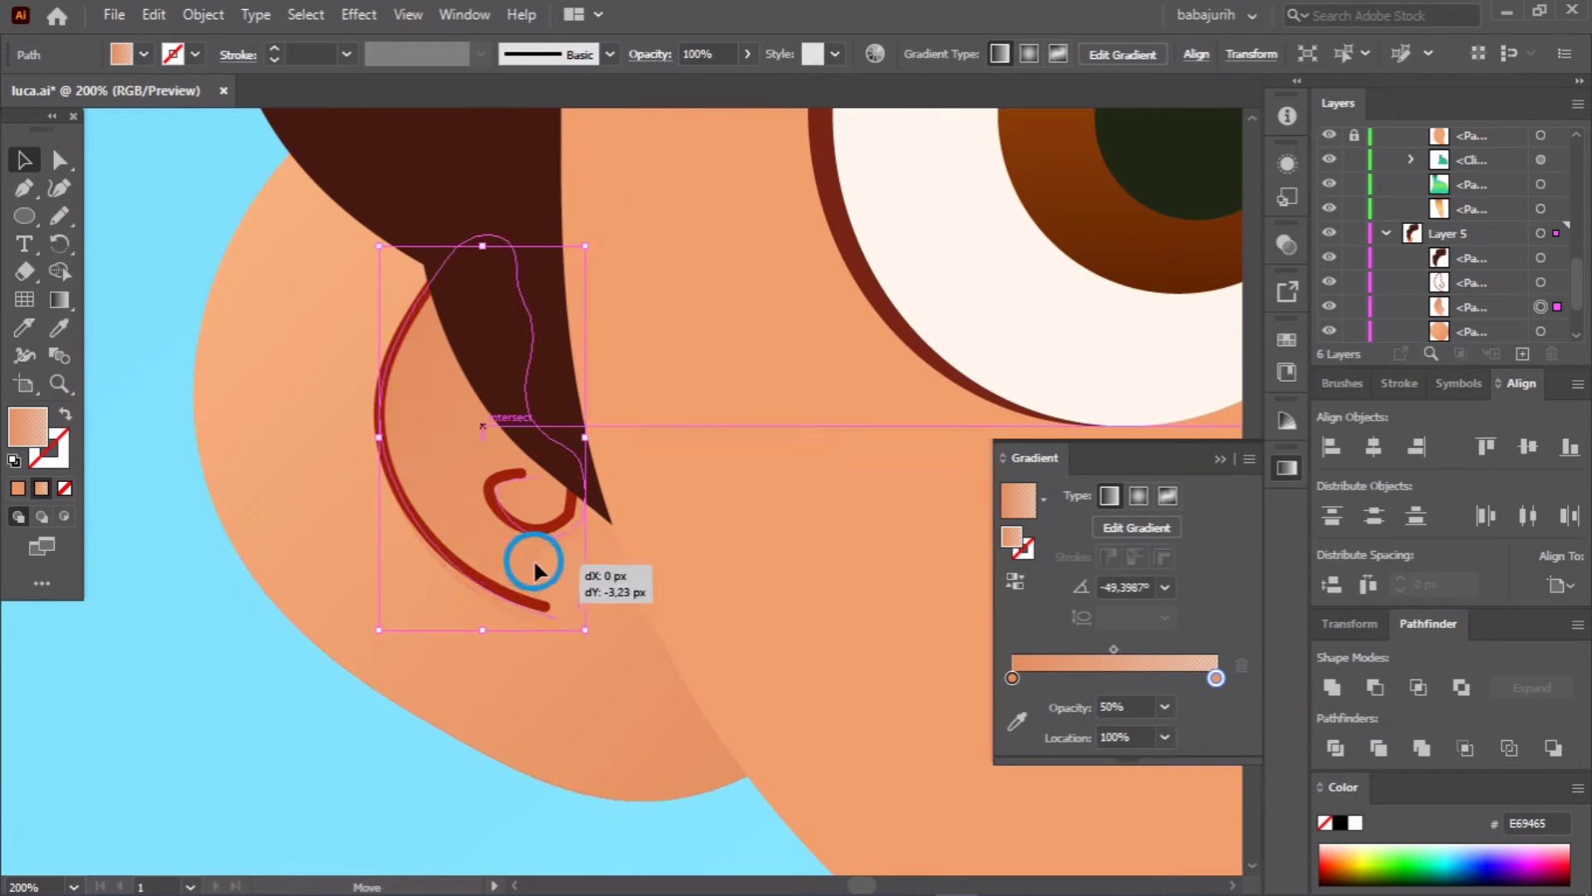
pyautogui.doubleClick(1012, 677)
pyautogui.click(1283, 312)
pyautogui.click(917, 426)
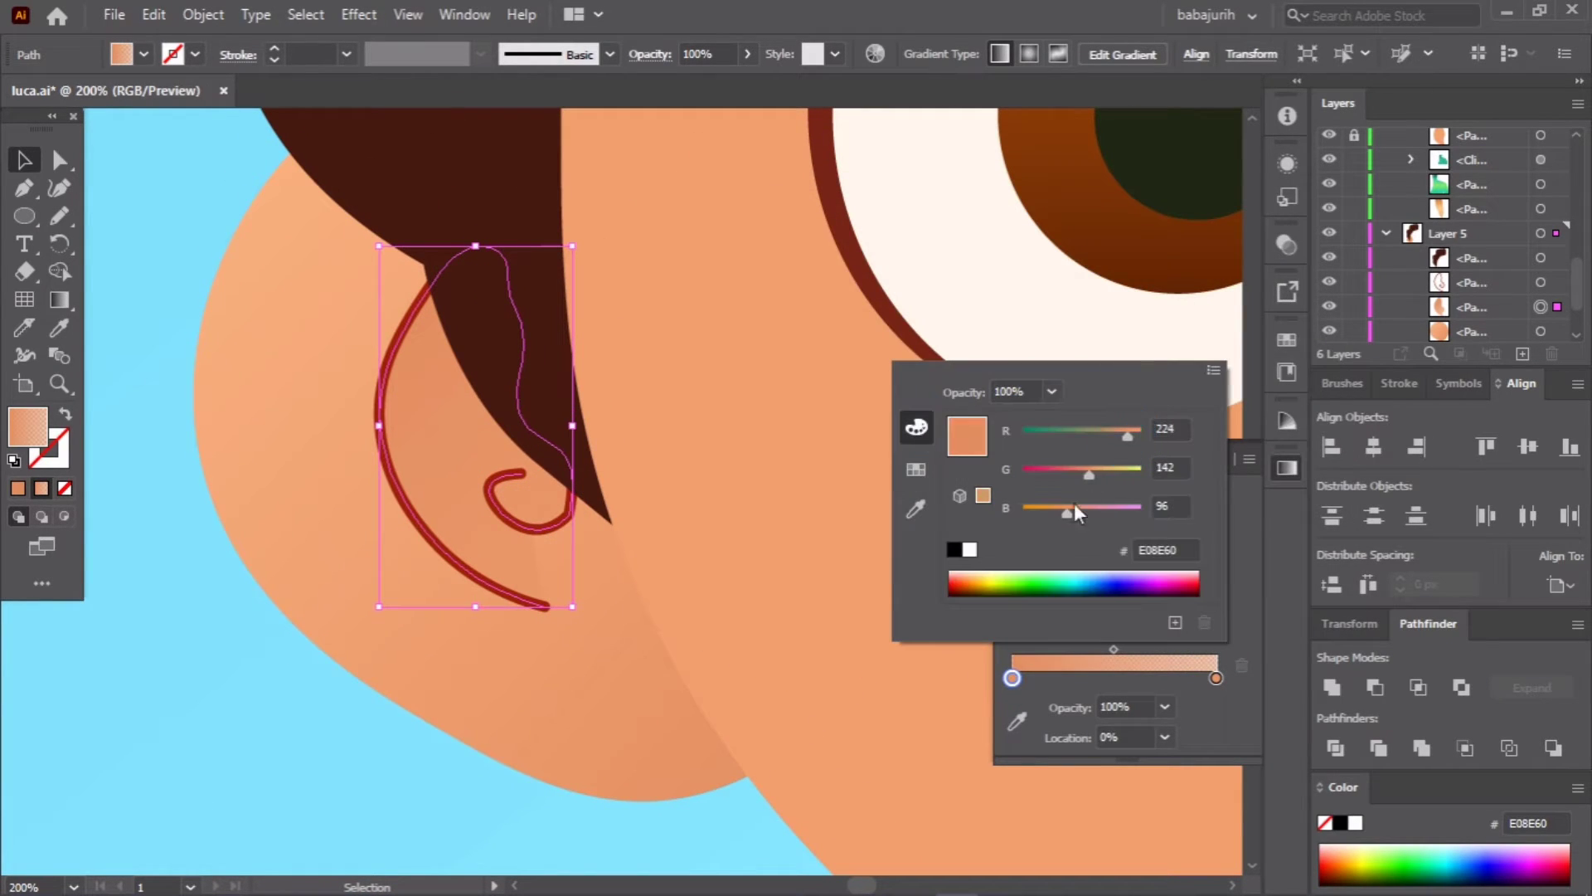
pyautogui.press('Escape')
# Step: Add a Gaussian Blur to the inner-ear detail and blend it in Soft Light at 69% opacity
pyautogui.click(359, 14)
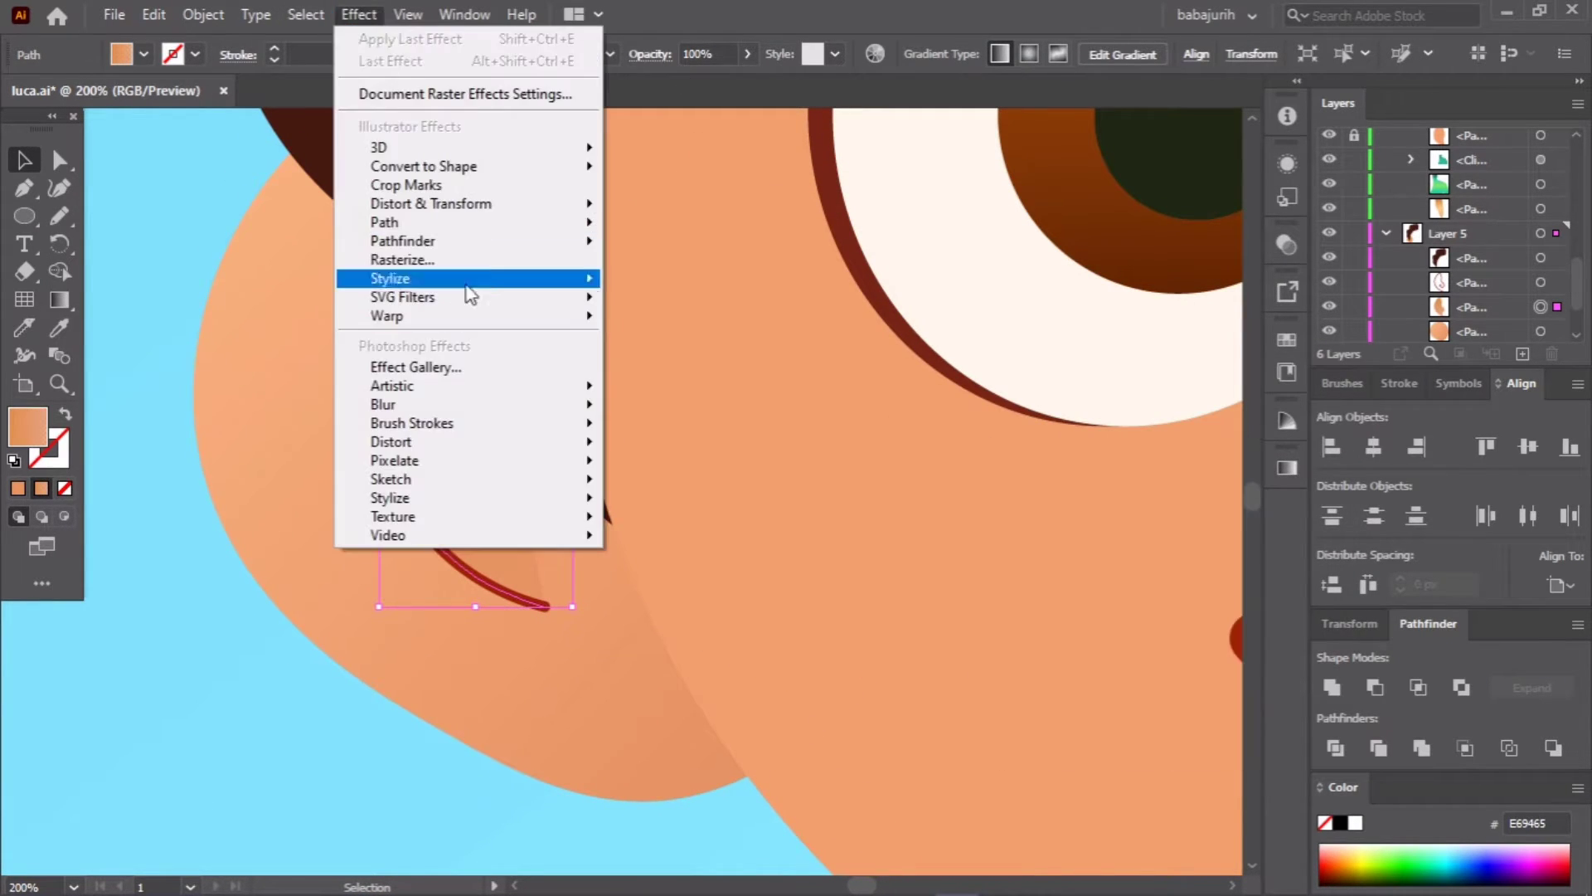
pyautogui.click(663, 416)
pyautogui.press('Return')
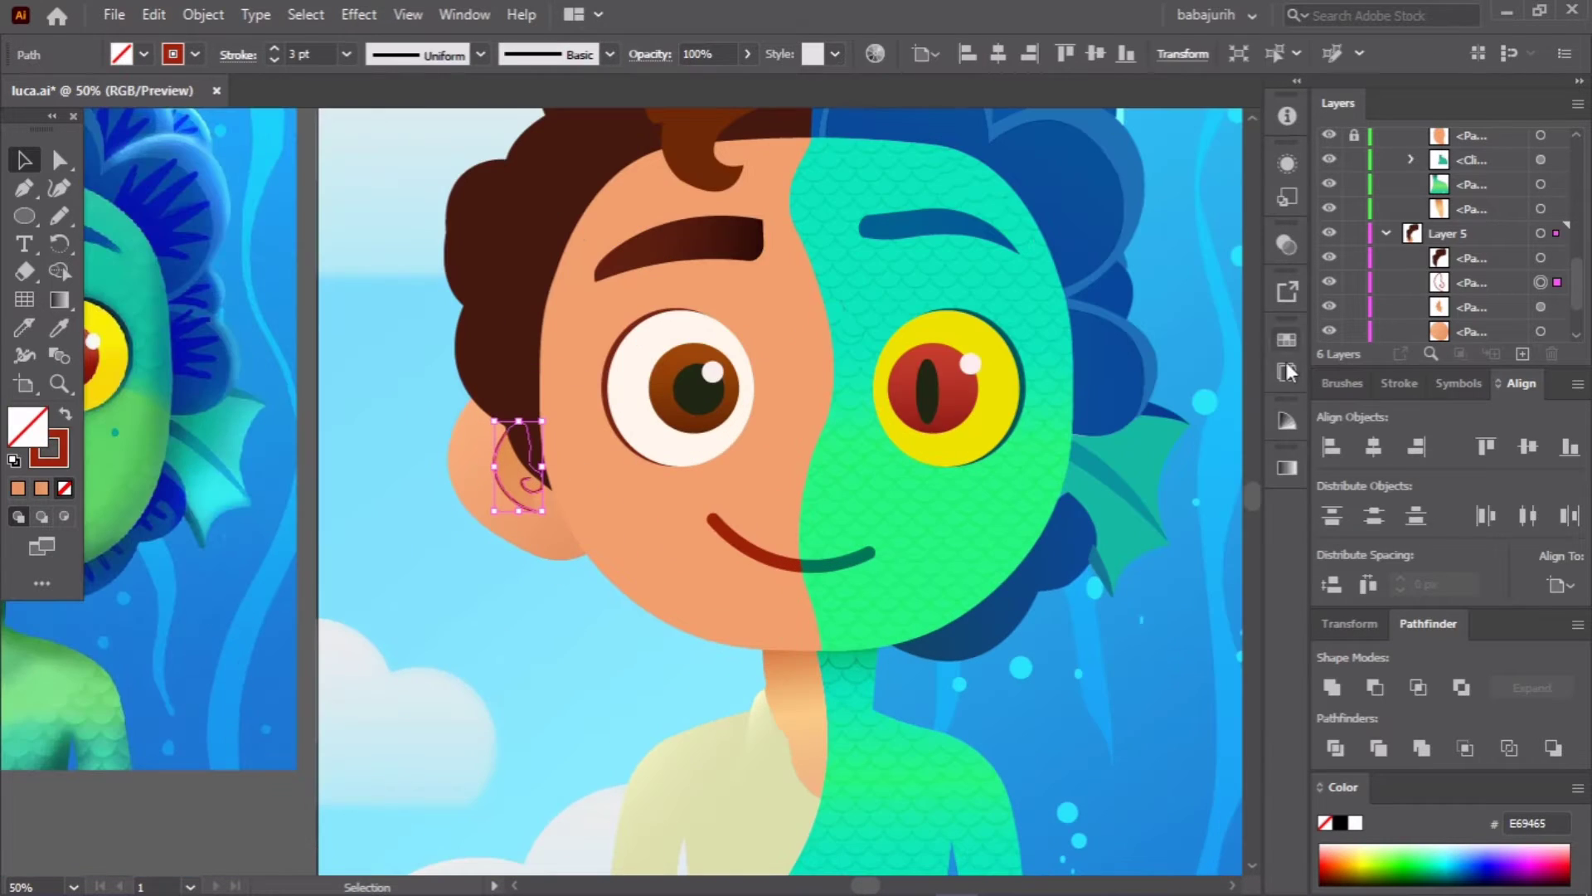
pyautogui.click(1287, 245)
pyautogui.click(1051, 270)
pyautogui.click(1055, 517)
pyautogui.hotkey('ctrl', 'shift', 'a')
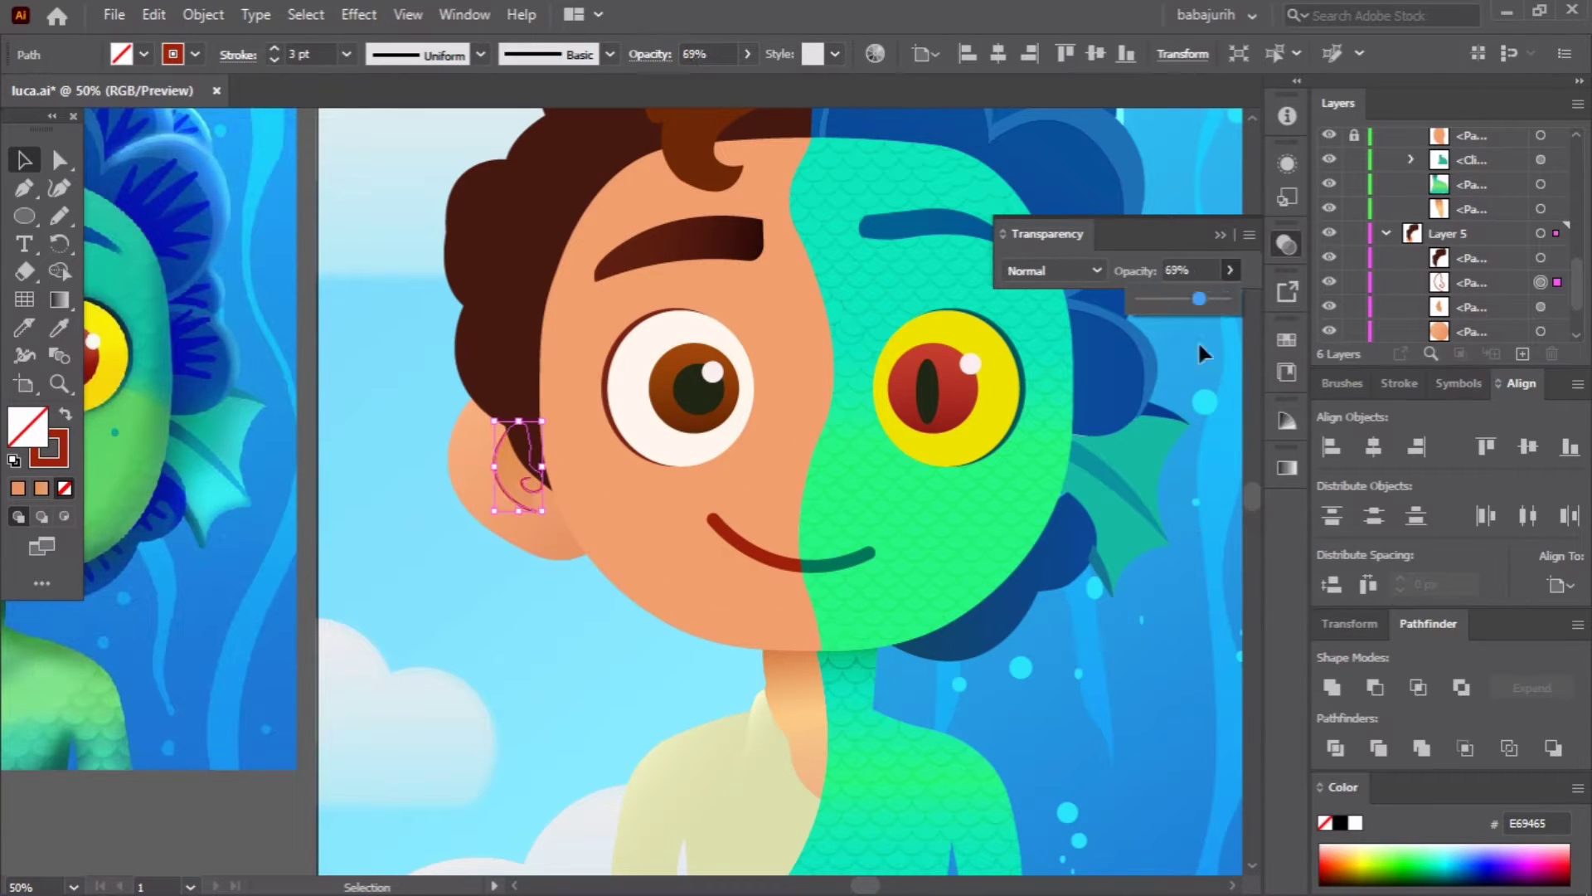
pyautogui.click(1216, 234)
pyautogui.hotkey('ctrl', '-')
pyautogui.click(639, 487)
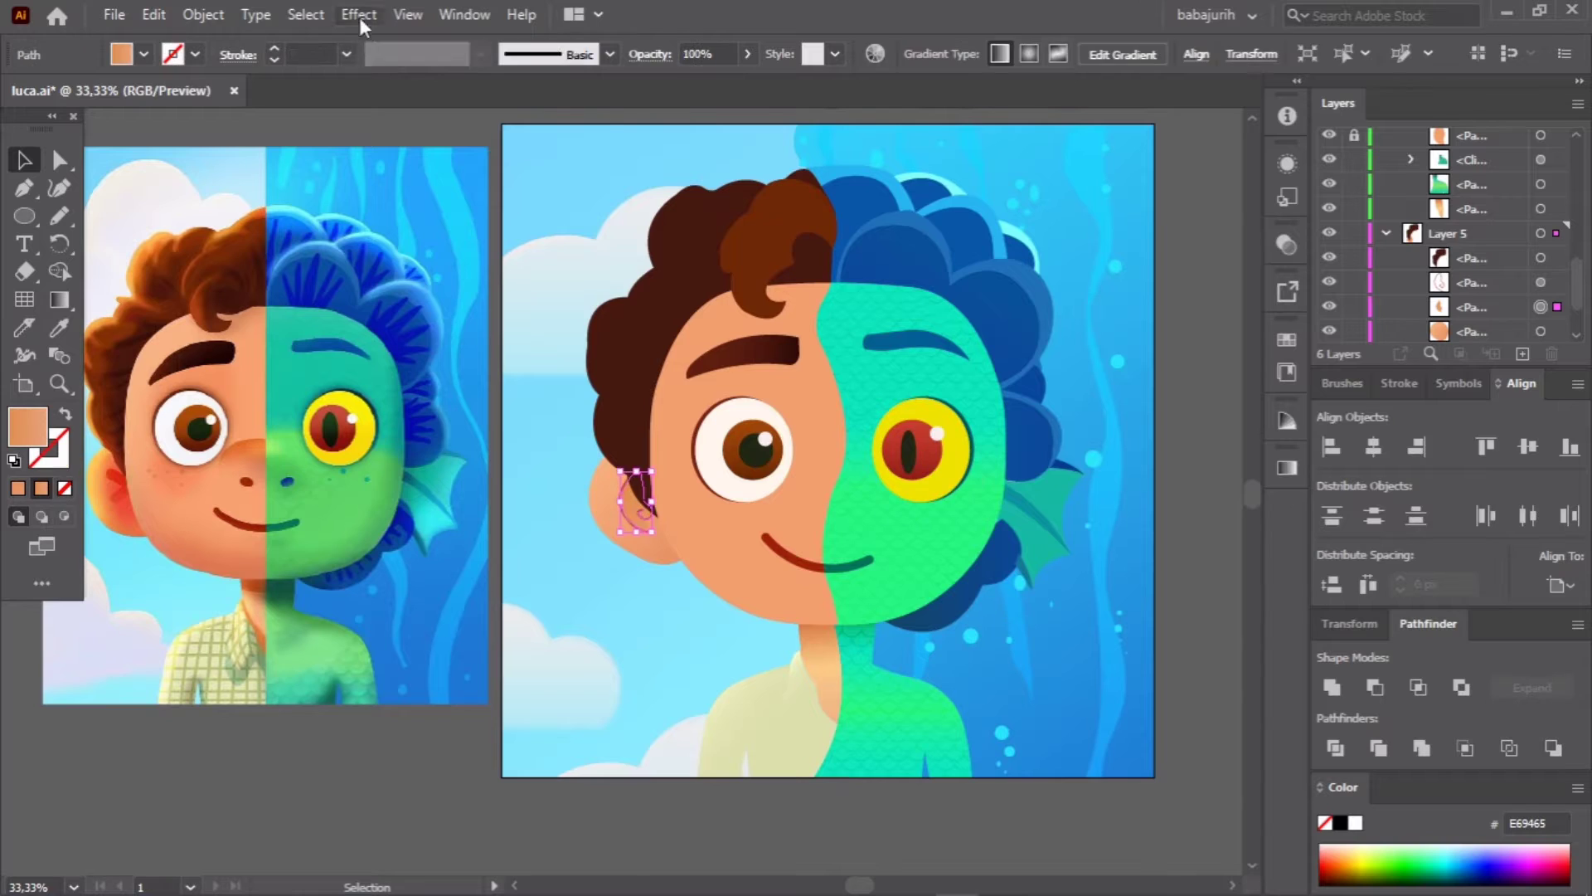
pyautogui.click(427, 764)
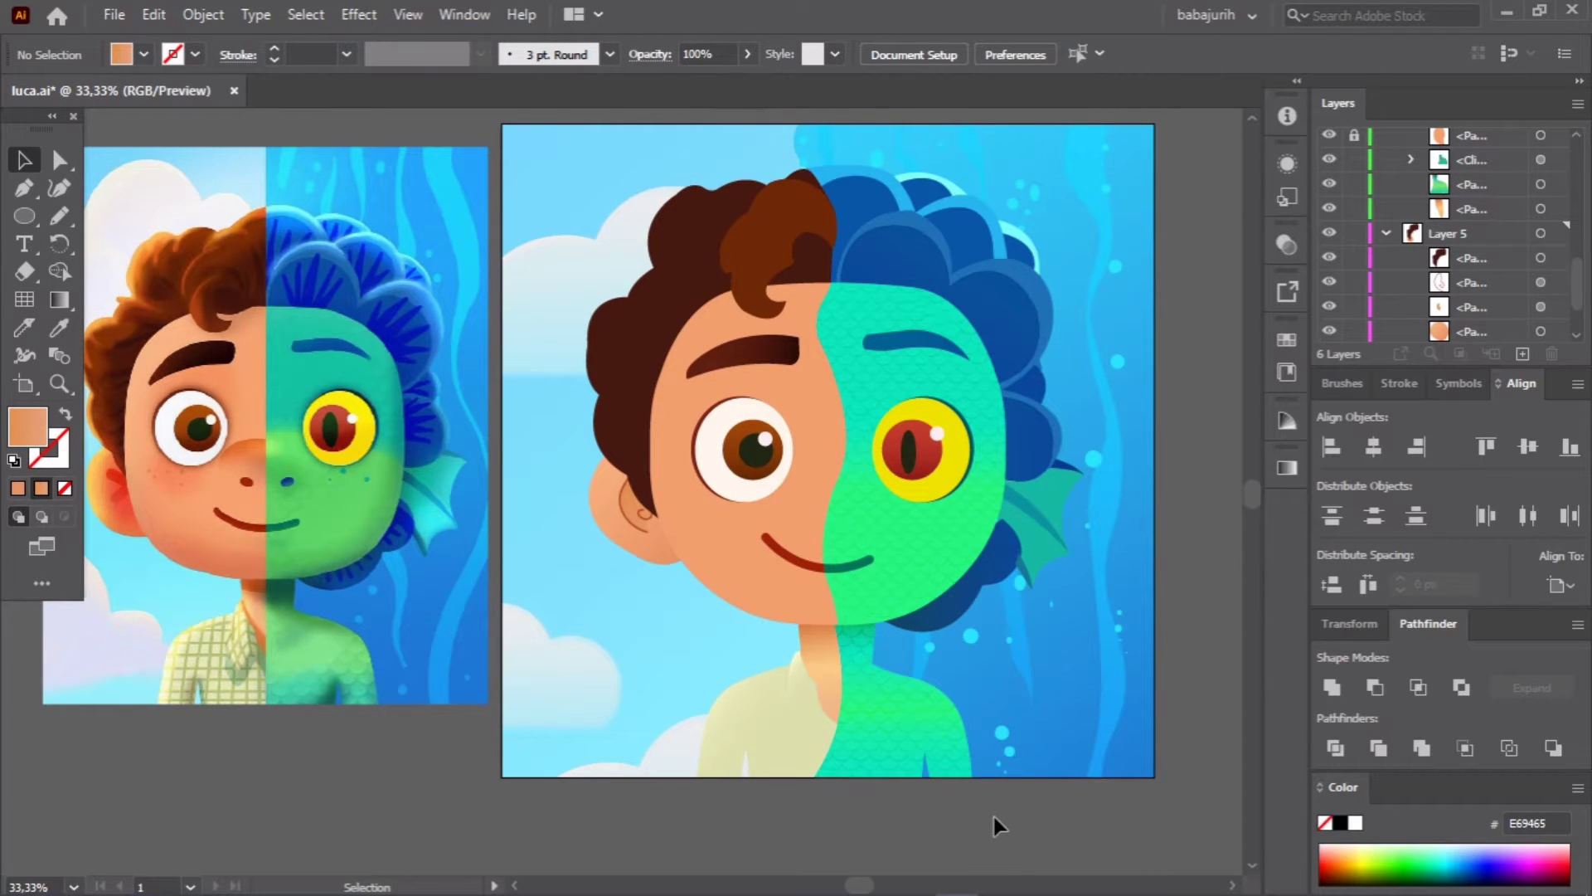
# Step: Sample the dark brown, then try an orange fill on the human-side brown hair
pyautogui.click(771, 216)
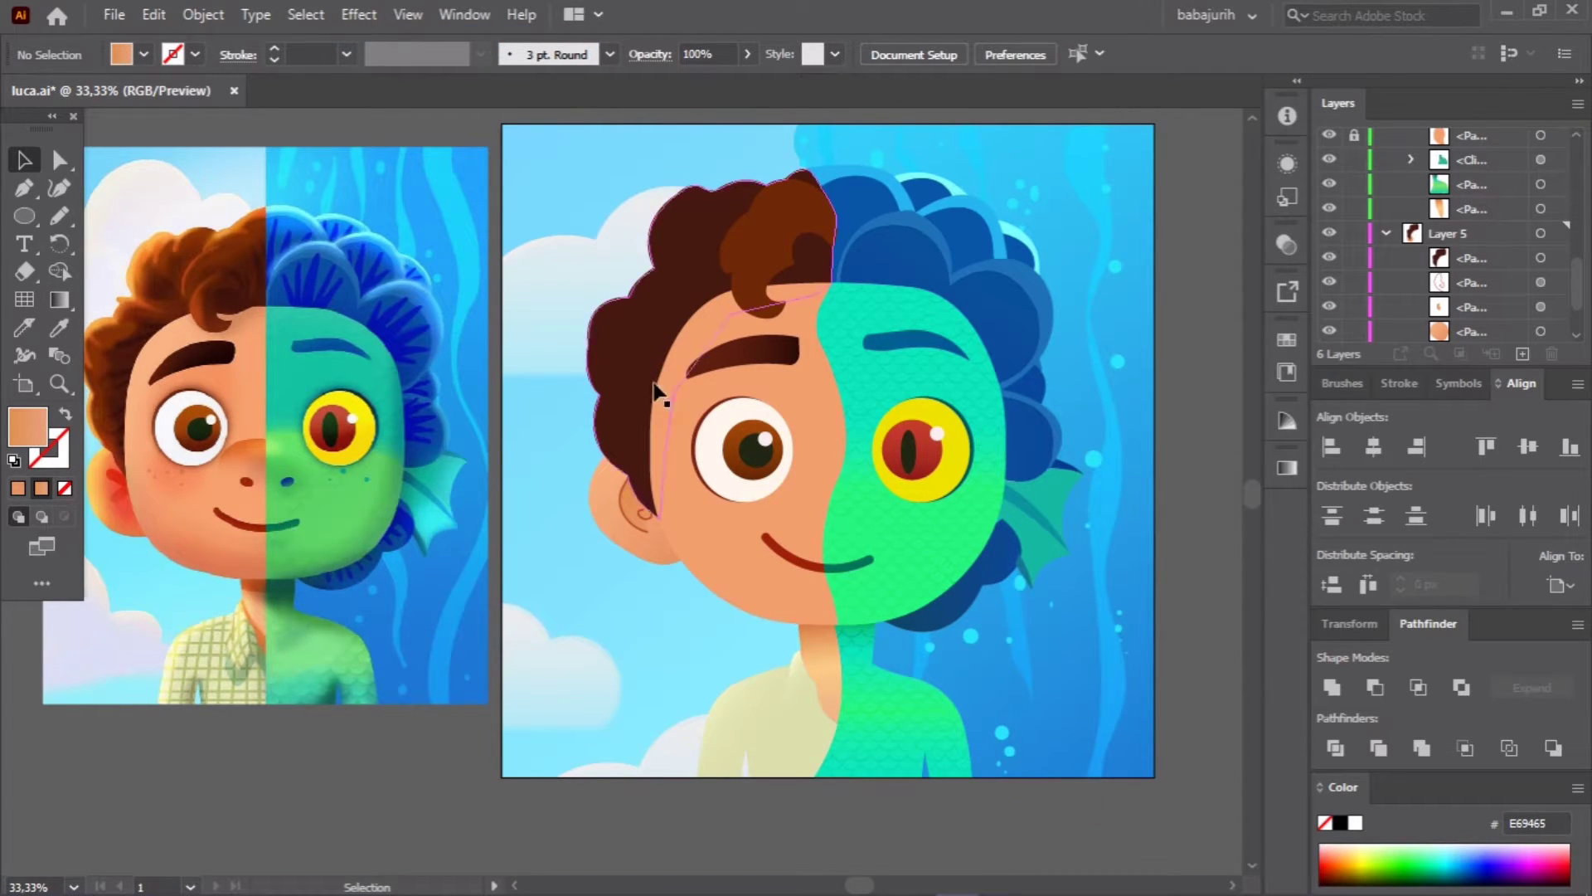
pyautogui.hotkey('ctrl', '+')
pyautogui.press('i')
pyautogui.click(821, 356)
pyautogui.doubleClick(28, 427)
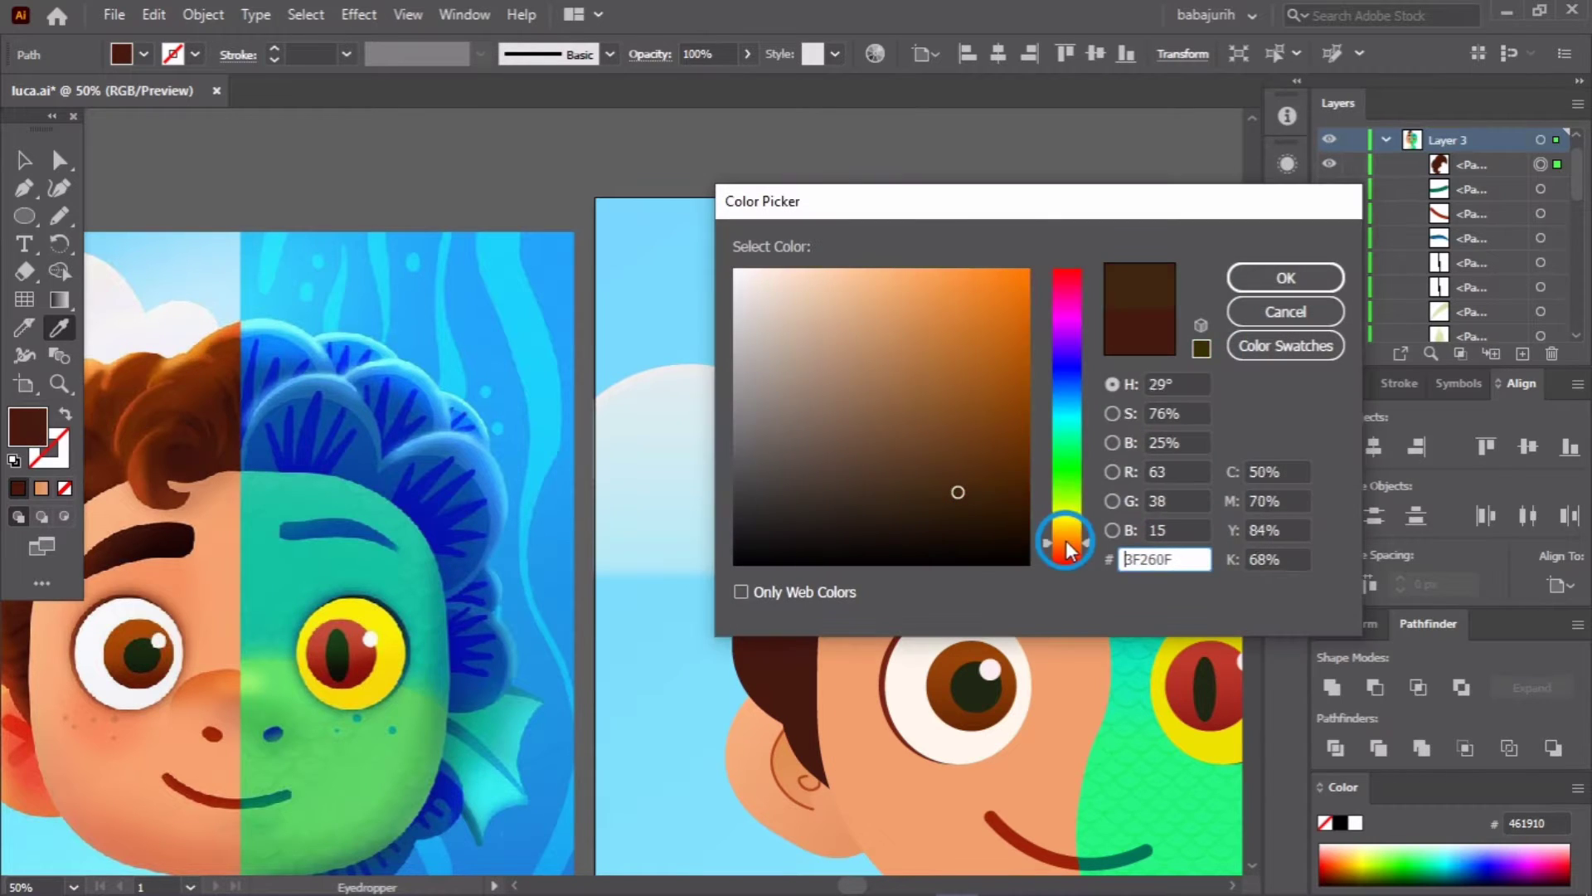
pyautogui.click(1287, 273)
pyautogui.click(1287, 244)
# Step: Try Soft Light and Screen blend modes on the hair, then return it to Normal
pyautogui.click(1051, 270)
pyautogui.click(1055, 518)
pyautogui.click(1052, 270)
pyautogui.click(1046, 435)
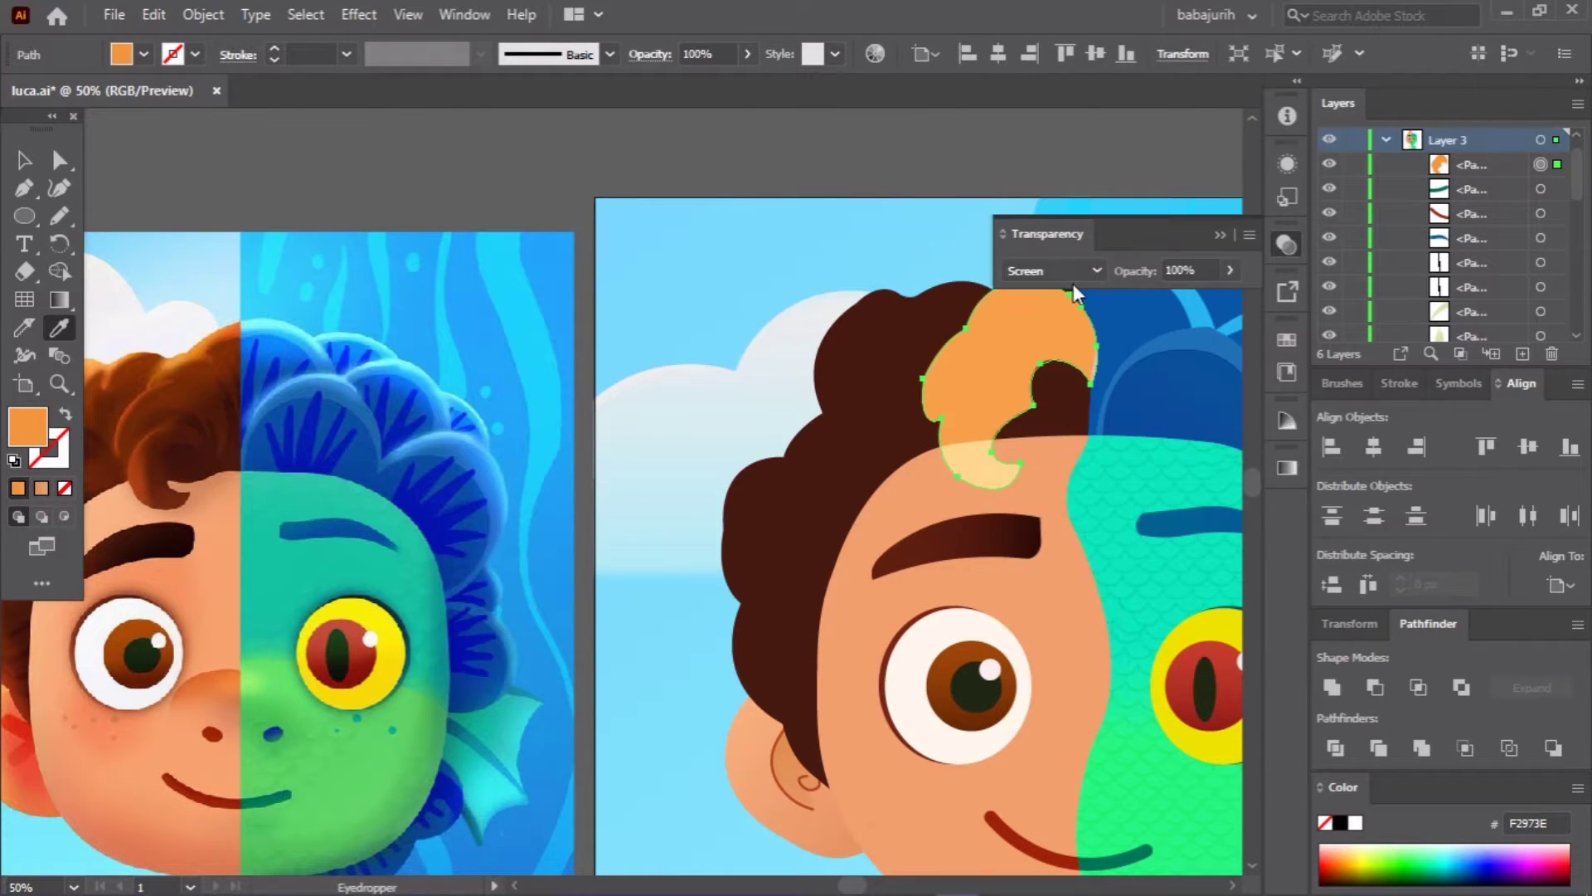
pyautogui.click(1052, 270)
pyautogui.click(1047, 295)
# Step: Restore the brown hair's original dark brown colour by resampling it
pyautogui.click(632, 381)
pyautogui.keyDown('ctrl'); pyautogui.click(1030, 355); pyautogui.keyUp('ctrl')
pyautogui.click(897, 326)
pyautogui.press('v')
pyautogui.hotkey('ctrl', 'shift', 'a')
# Step: Add an anchor point to reshape the top of the brown hair outline
pyautogui.moveTo(1202, 303); pyautogui.dragTo(1053, 249)
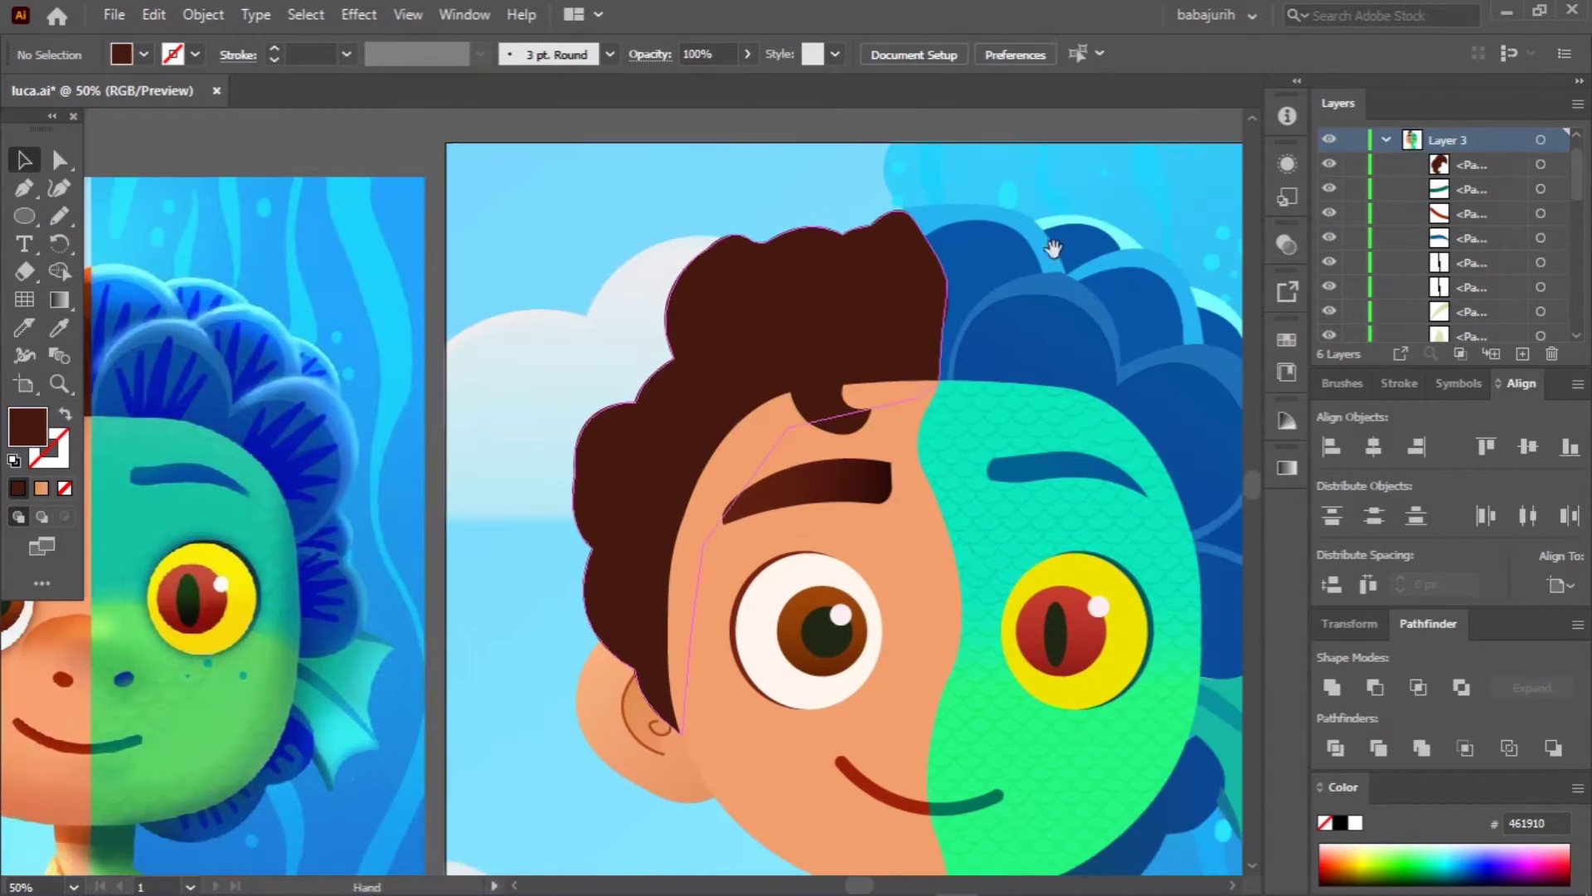
pyautogui.scroll(2, 953, 371)
pyautogui.hotkey('shift', '`')
pyautogui.click(930, 330)
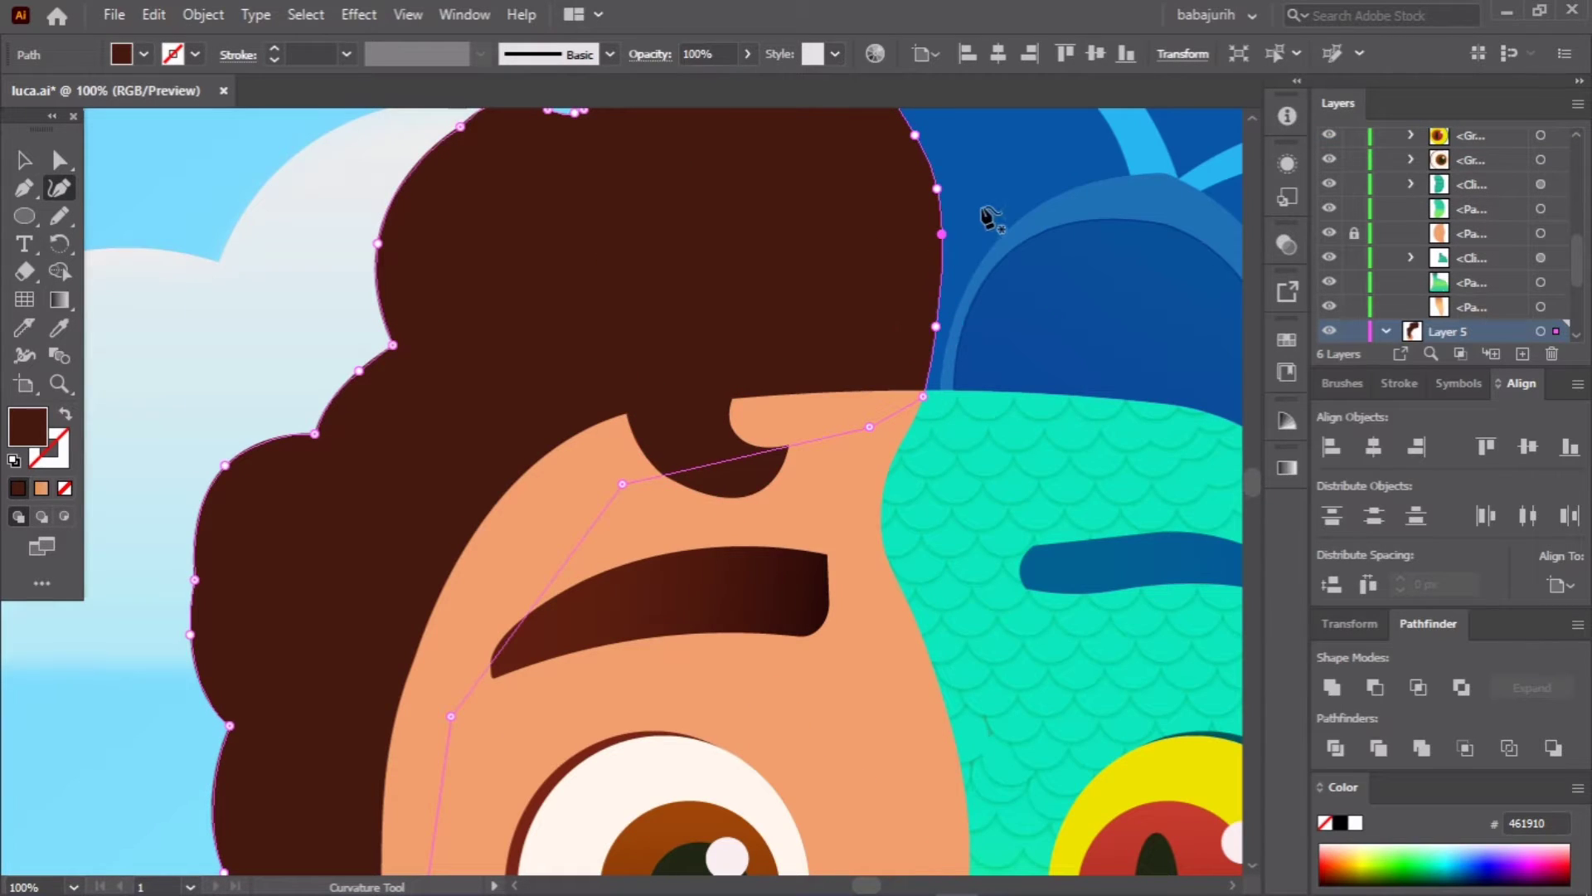
pyautogui.press('v')
pyautogui.hotkey('ctrl', 'shift', 'a')
pyautogui.scroll(-2, 945, 377)
# Step: Select the blue monster-side hair shapes and group the dome shape
pyautogui.click(837, 331)
pyautogui.scroll(4, 838, 331)
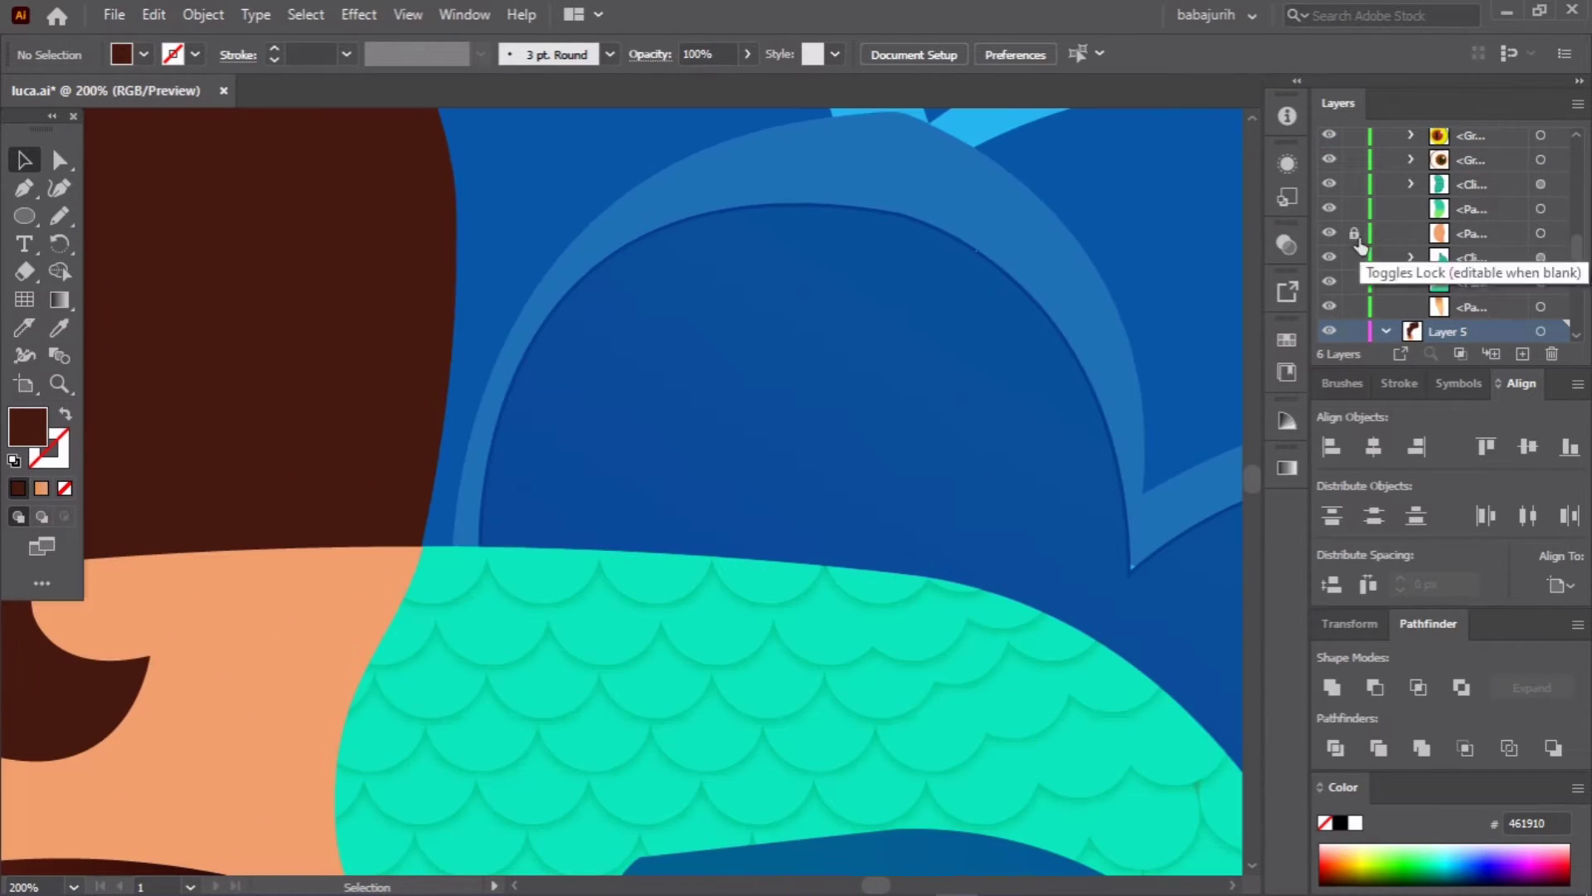
pyautogui.scroll(2, 1351, 249)
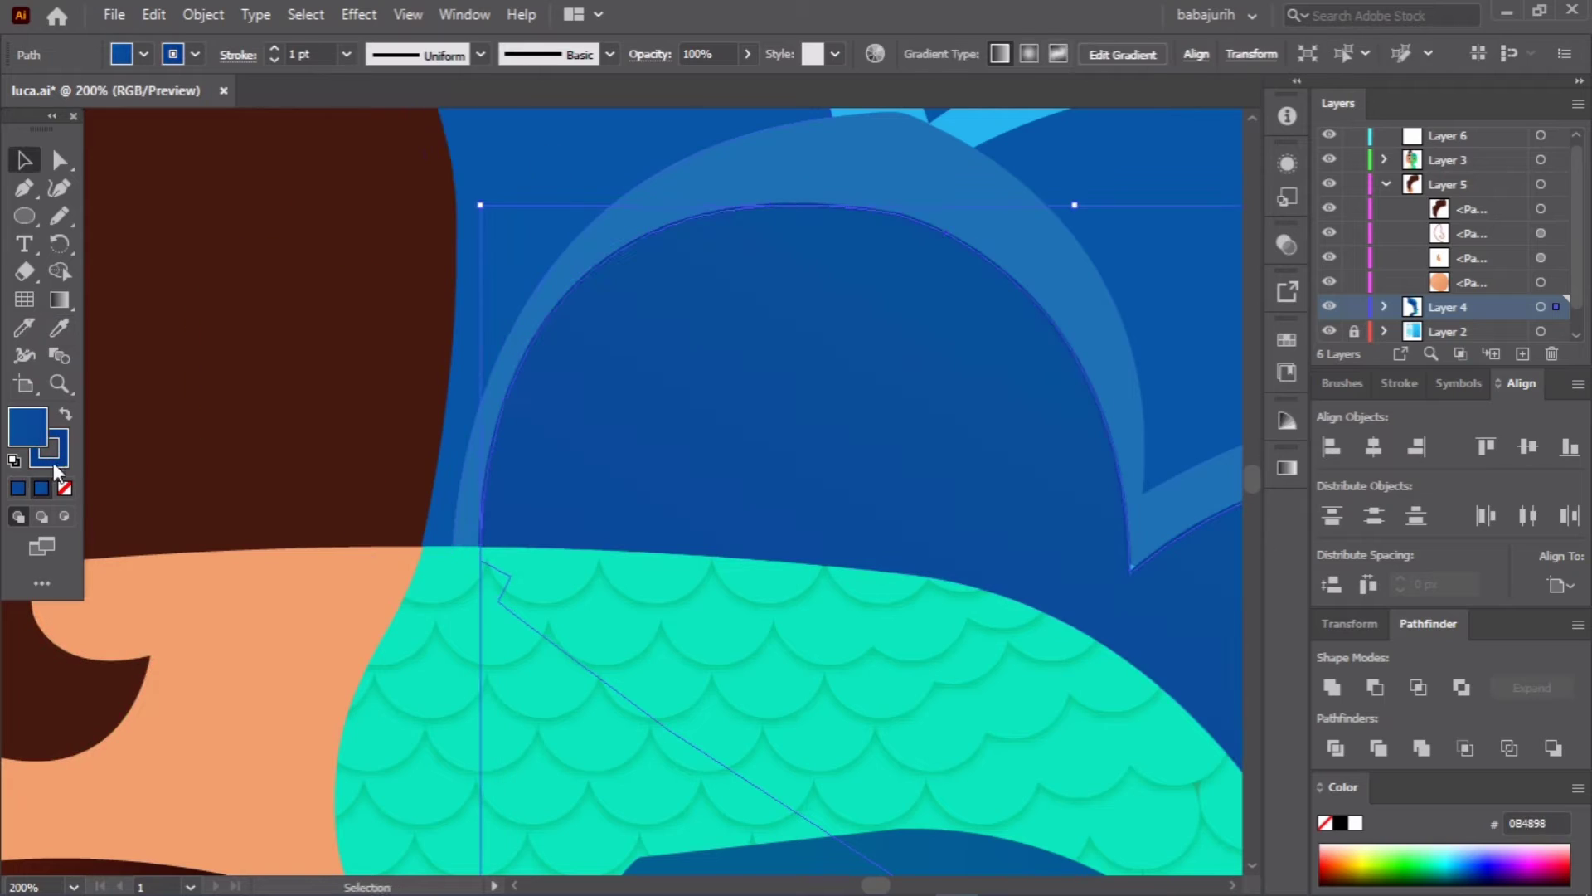
pyautogui.click(1029, 142)
pyautogui.doubleClick(49, 448)
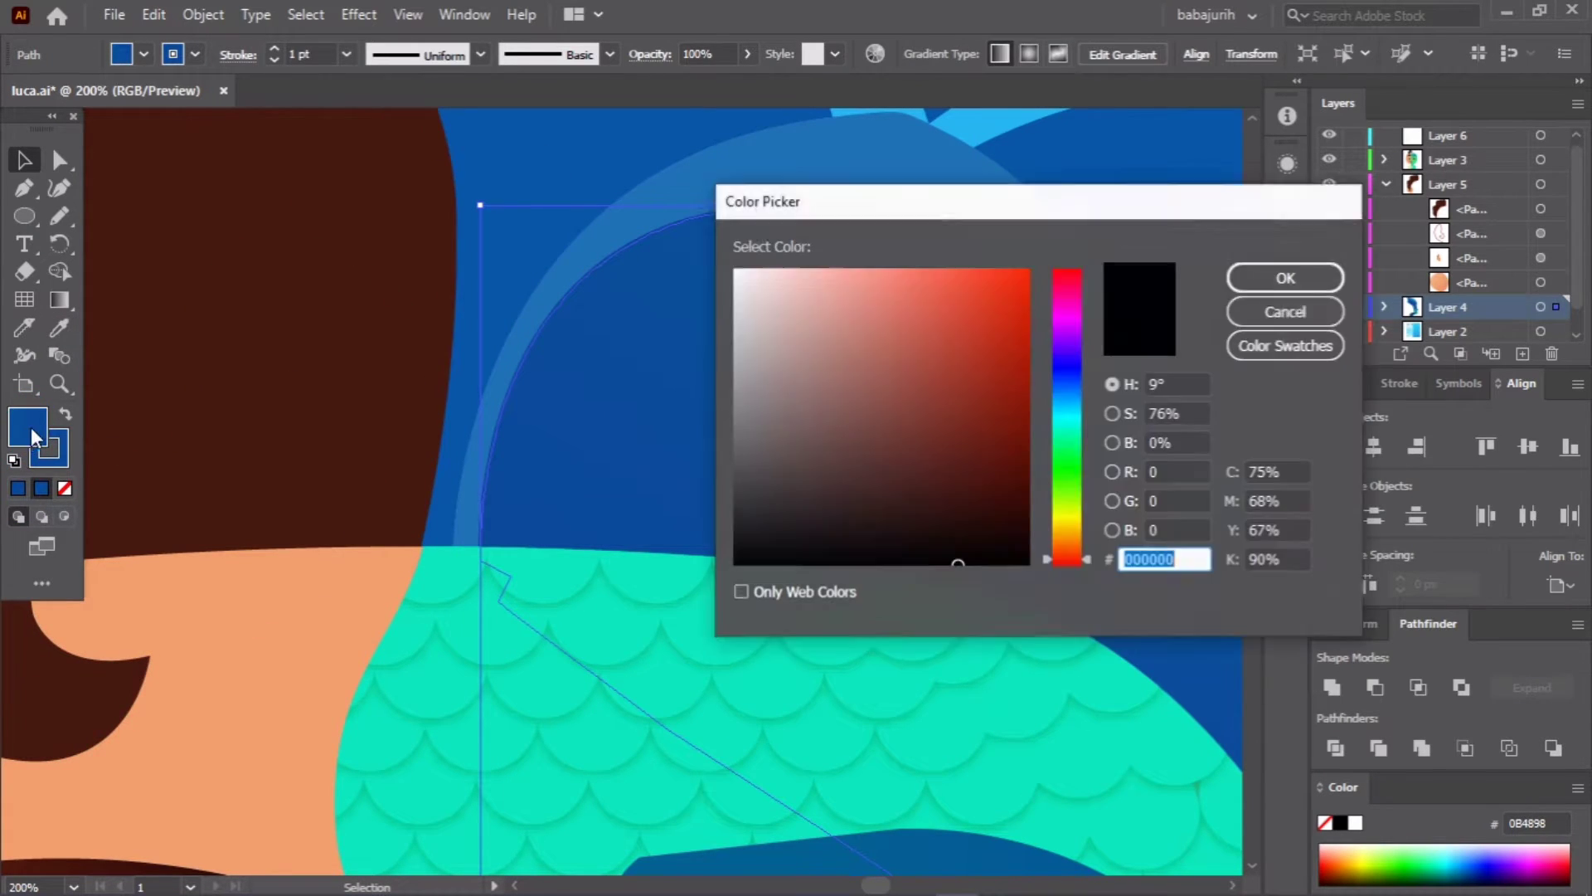
pyautogui.press('Return')
pyautogui.click(214, 14)
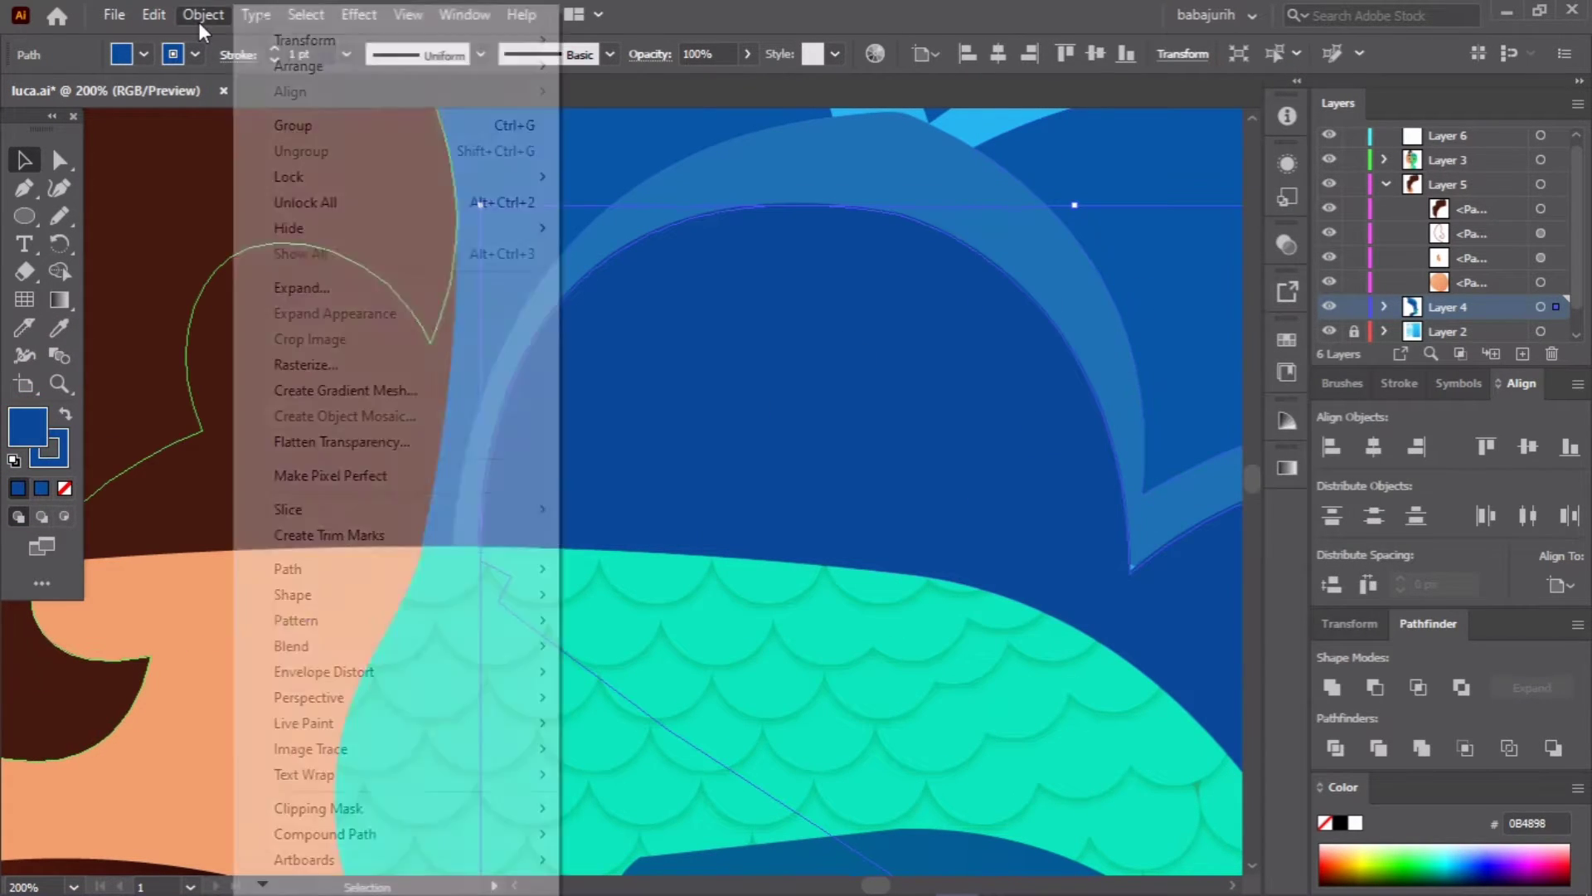
pyautogui.click(249, 116)
# Step: Select the lighter blue hair rim and then the brown hair shape
pyautogui.scroll(3, 655, 365)
pyautogui.scroll(-1, 655, 365)
pyautogui.scroll(-1, 533, 284)
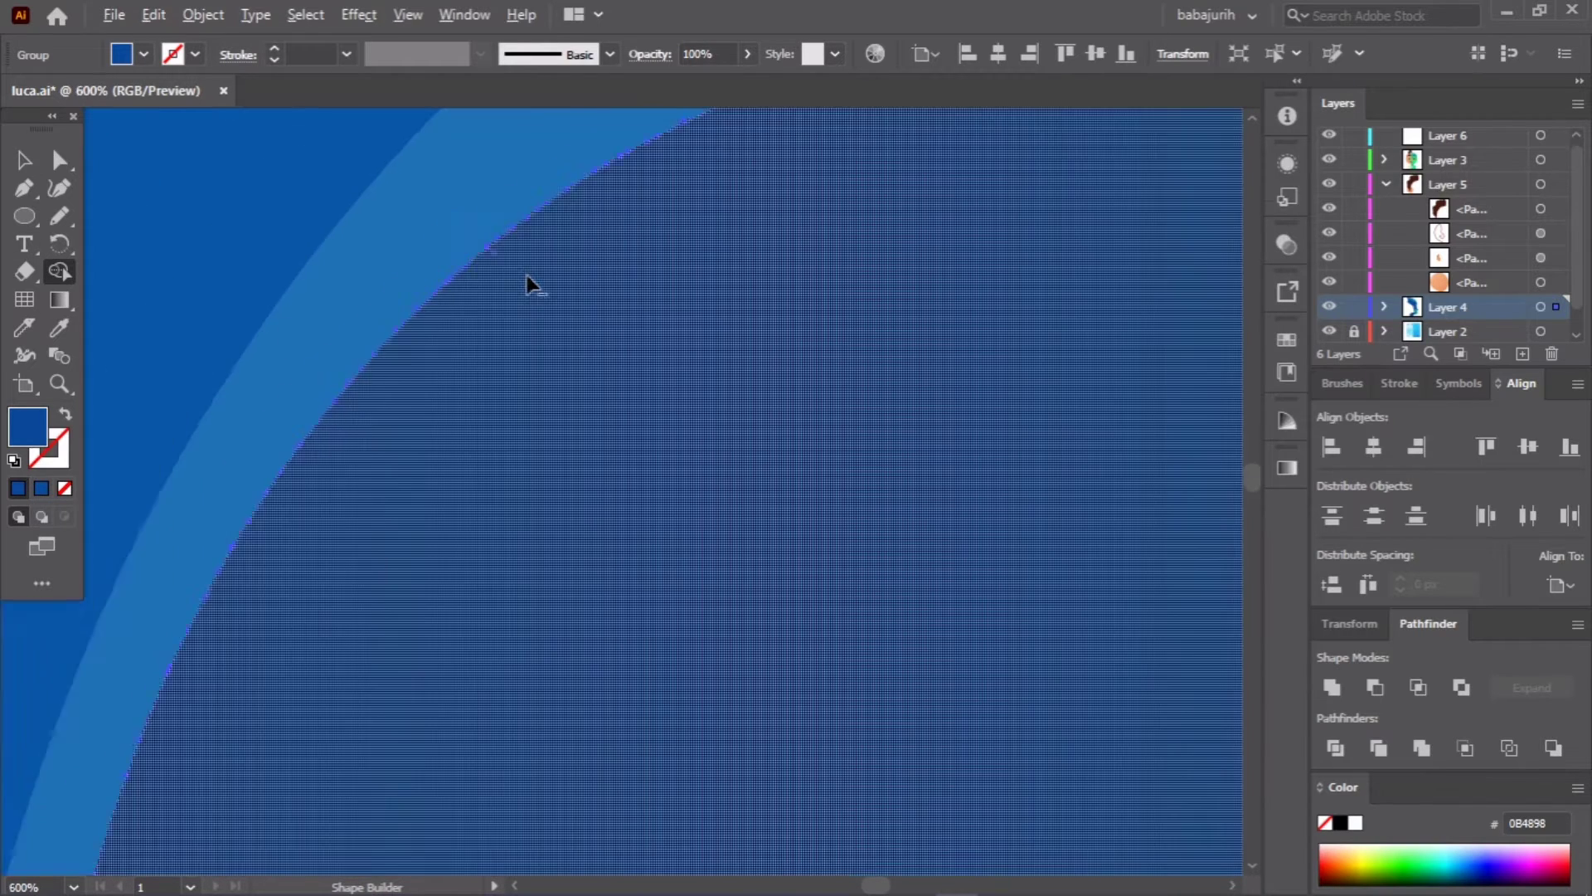
pyautogui.click(611, 458)
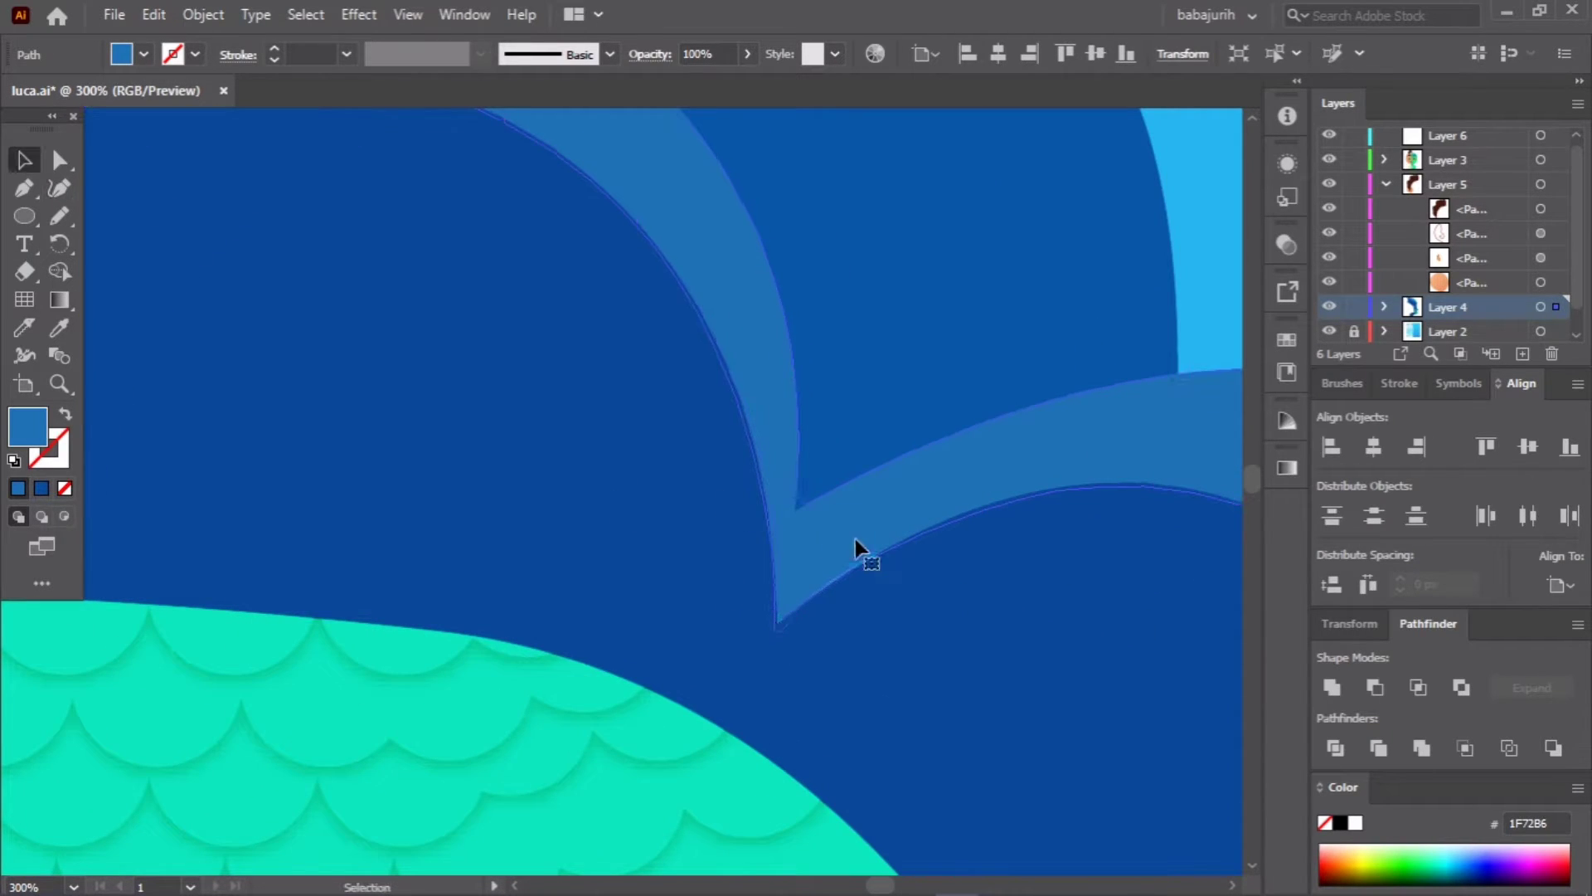
pyautogui.scroll(-2, 801, 635)
pyautogui.scroll(-1, 486, 476)
pyautogui.scroll(-1, 135, 575)
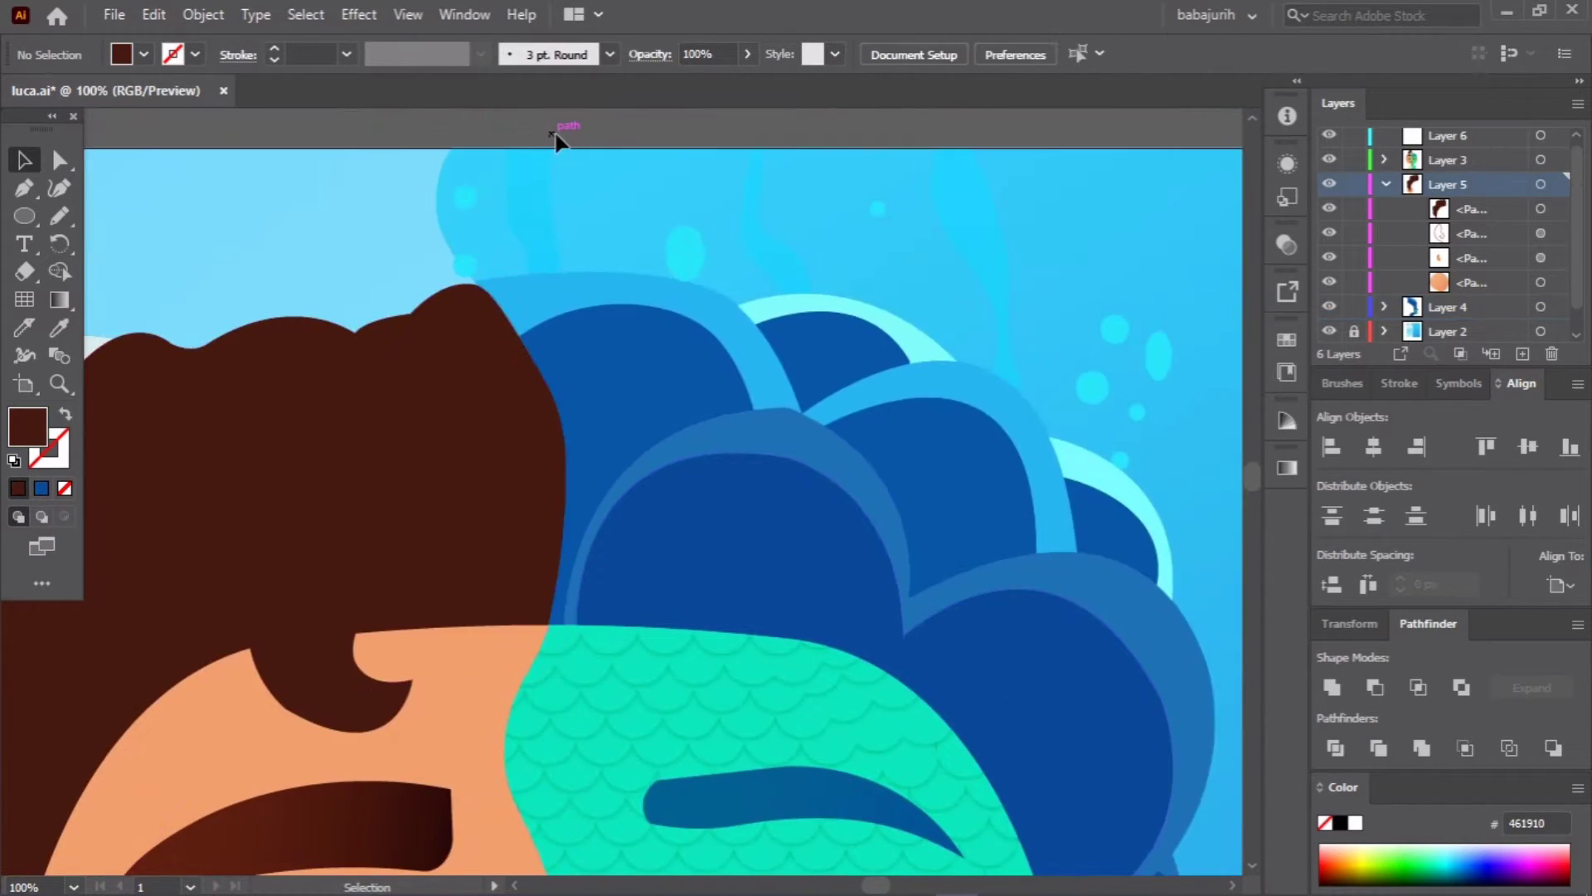
pyautogui.click(543, 371)
# Step: Nudge the brown hair curl slightly left over the forehead along the dividing line
pyautogui.scroll(-1, 514, 348)
pyautogui.press('v')
pyautogui.click(462, 421)
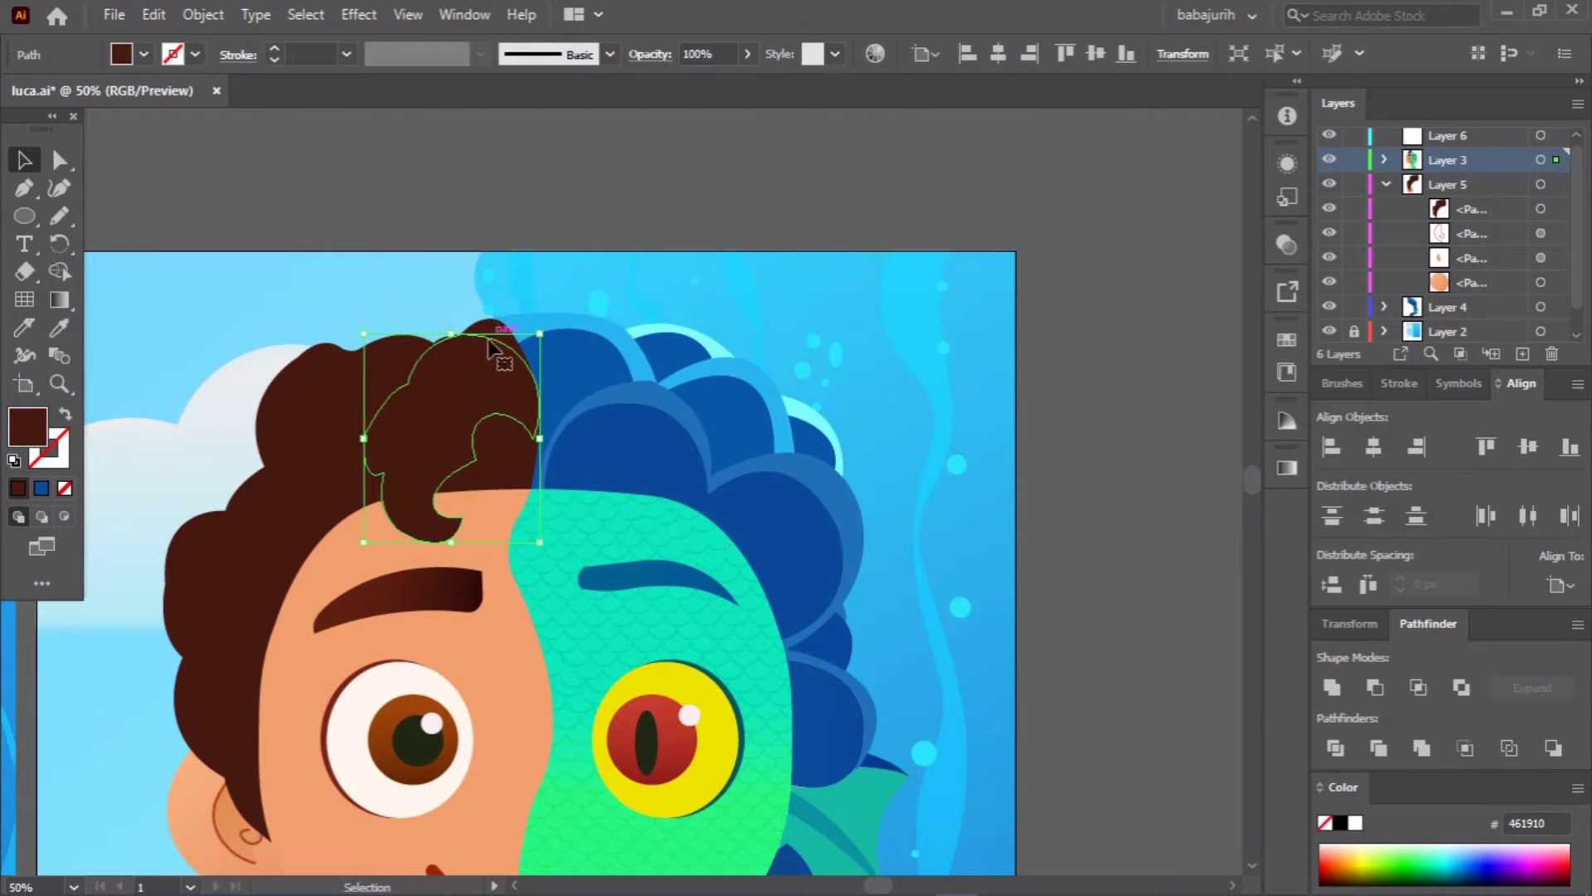
pyautogui.scroll(1, 396, 395)
pyautogui.hotkey('shift', '`')
pyautogui.click(526, 370)
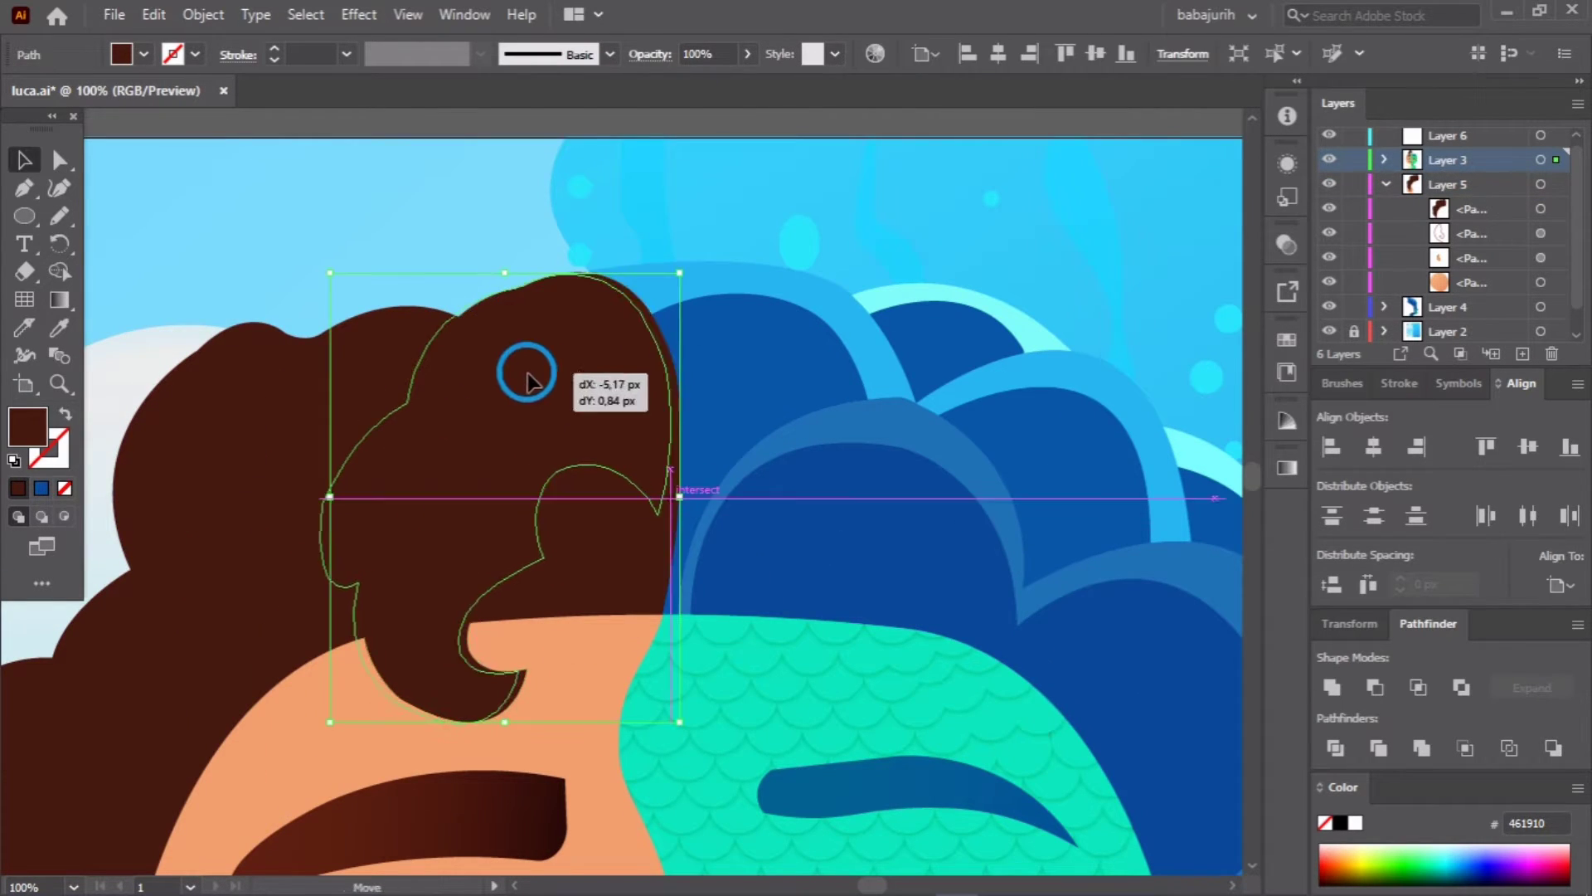
pyautogui.click(420, 231)
pyautogui.scroll(-3, 969, 406)
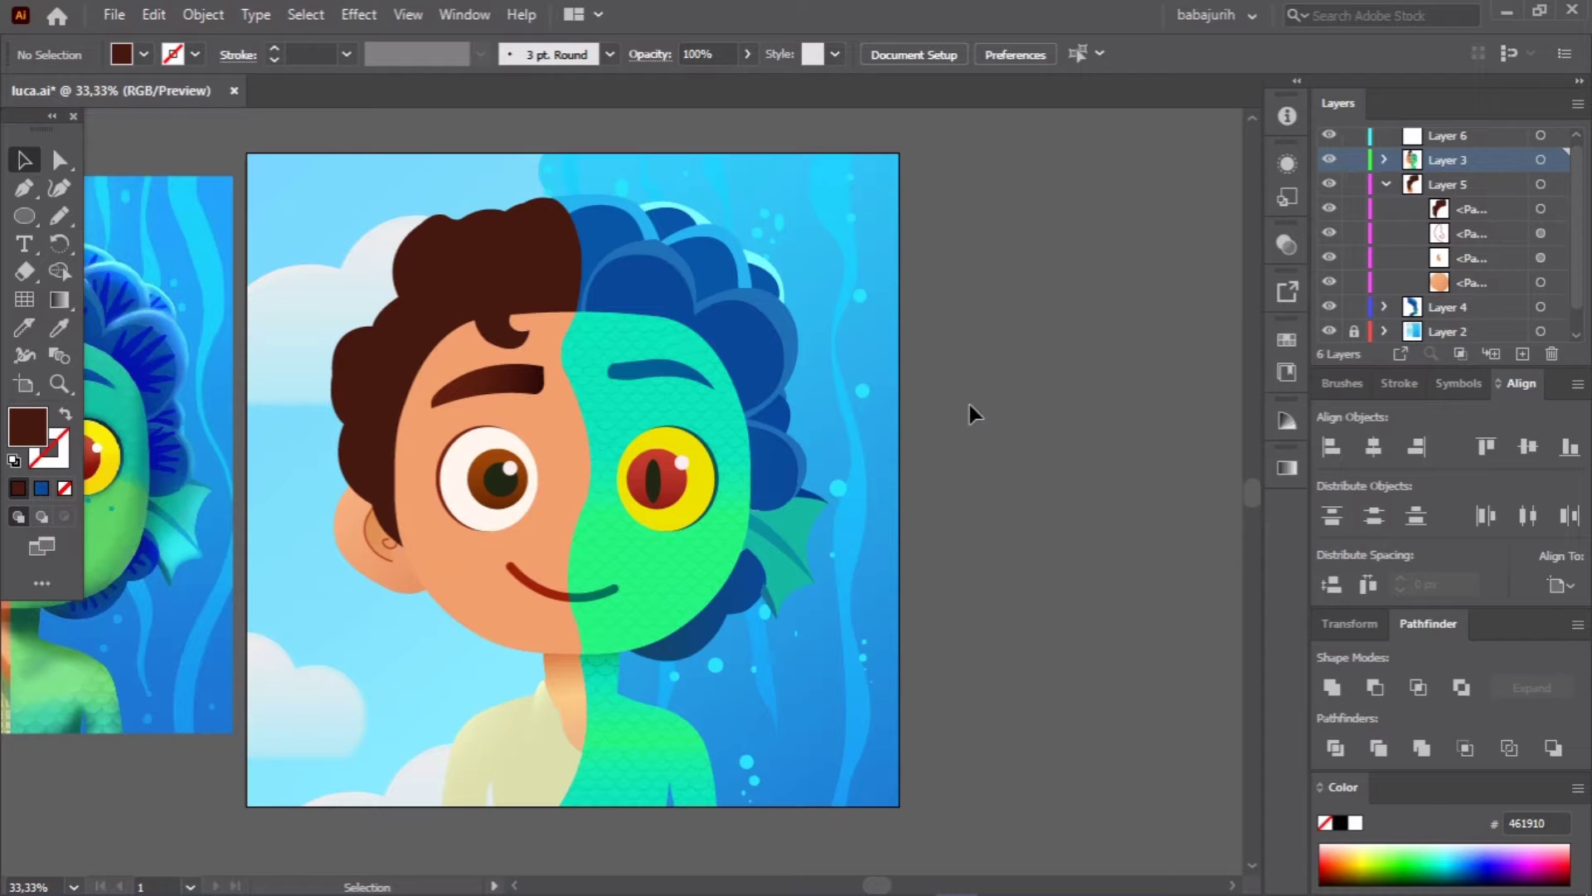
pyautogui.scroll(3, 569, 327)
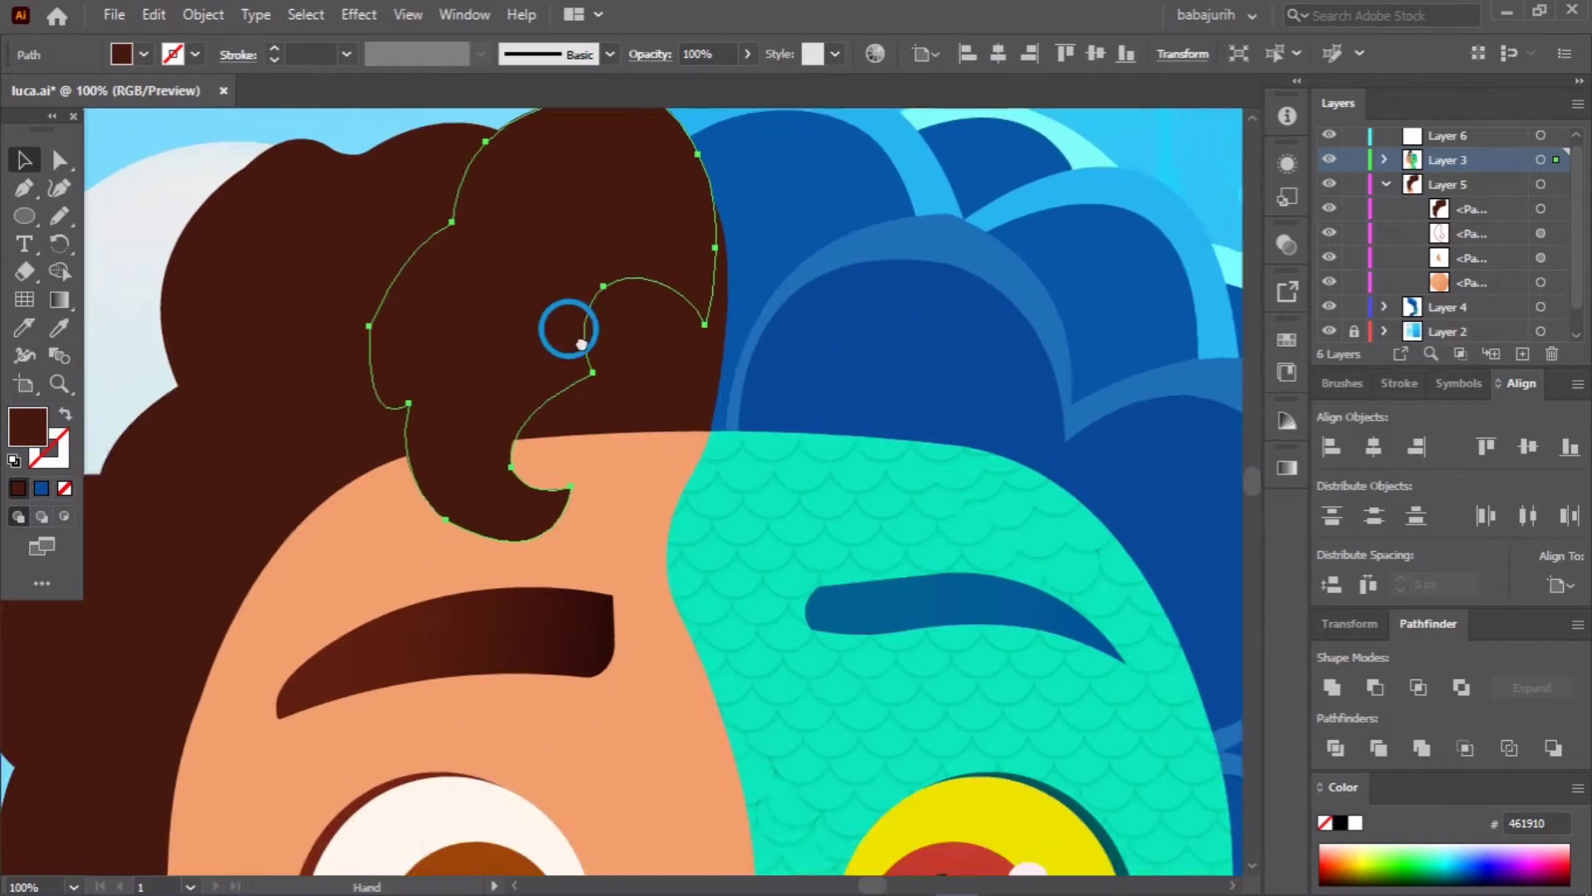
pyautogui.moveTo(622, 569); pyautogui.dragTo(665, 543)
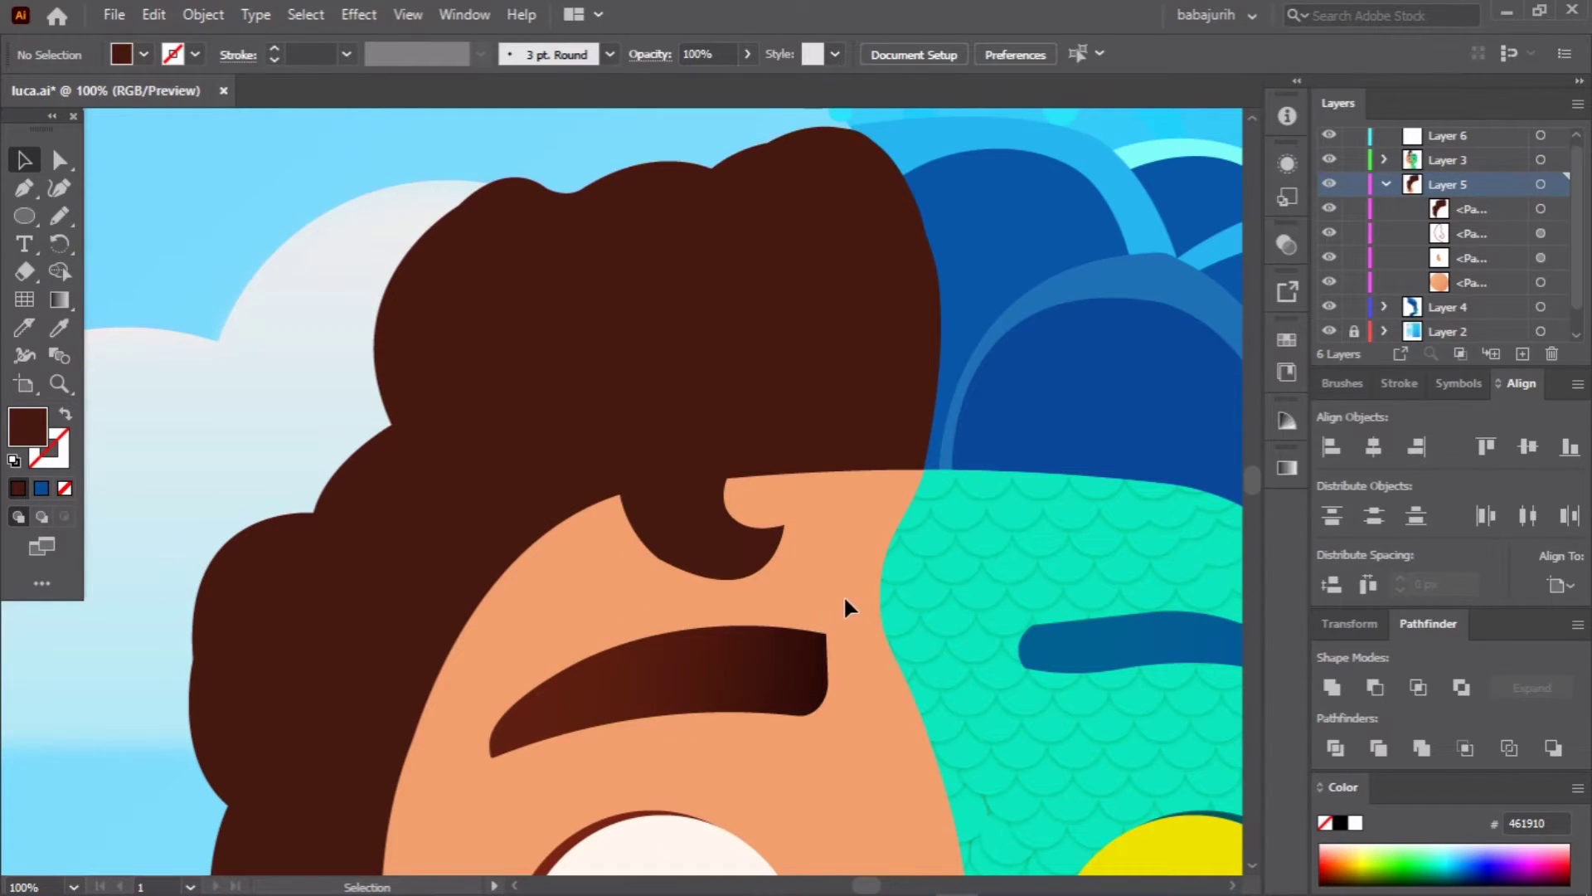
# Step: Draw a closed curl outline in the hair with a dark stroke and no fill
pyautogui.press('p')
pyautogui.click(622, 324)
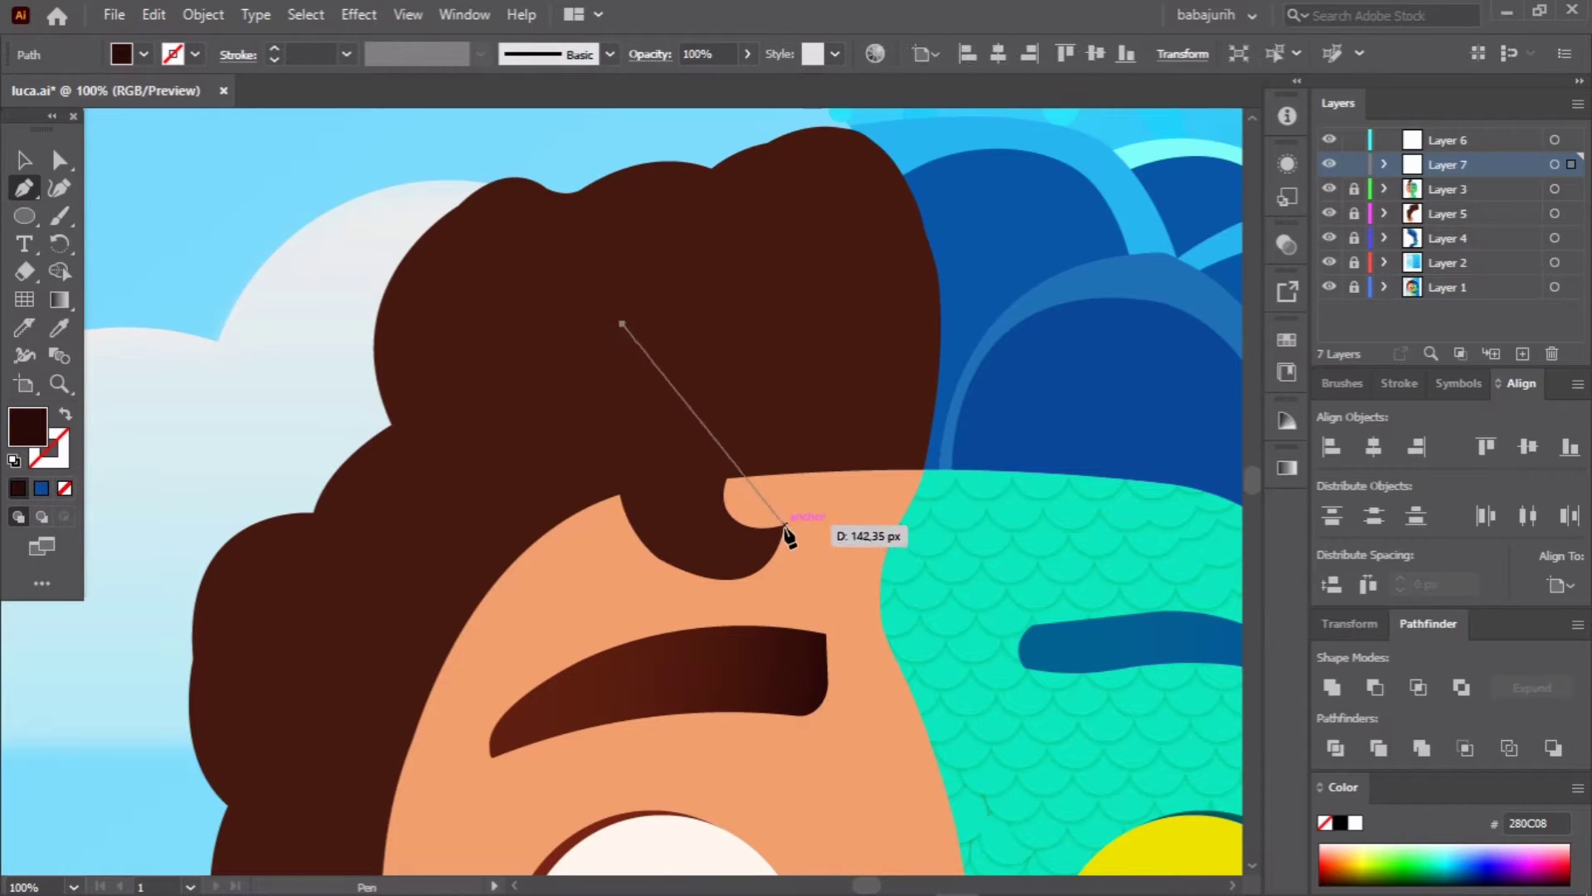
pyautogui.click(695, 573)
pyautogui.click(607, 475)
pyautogui.hotkey('shift', 'x')
pyautogui.click(622, 324)
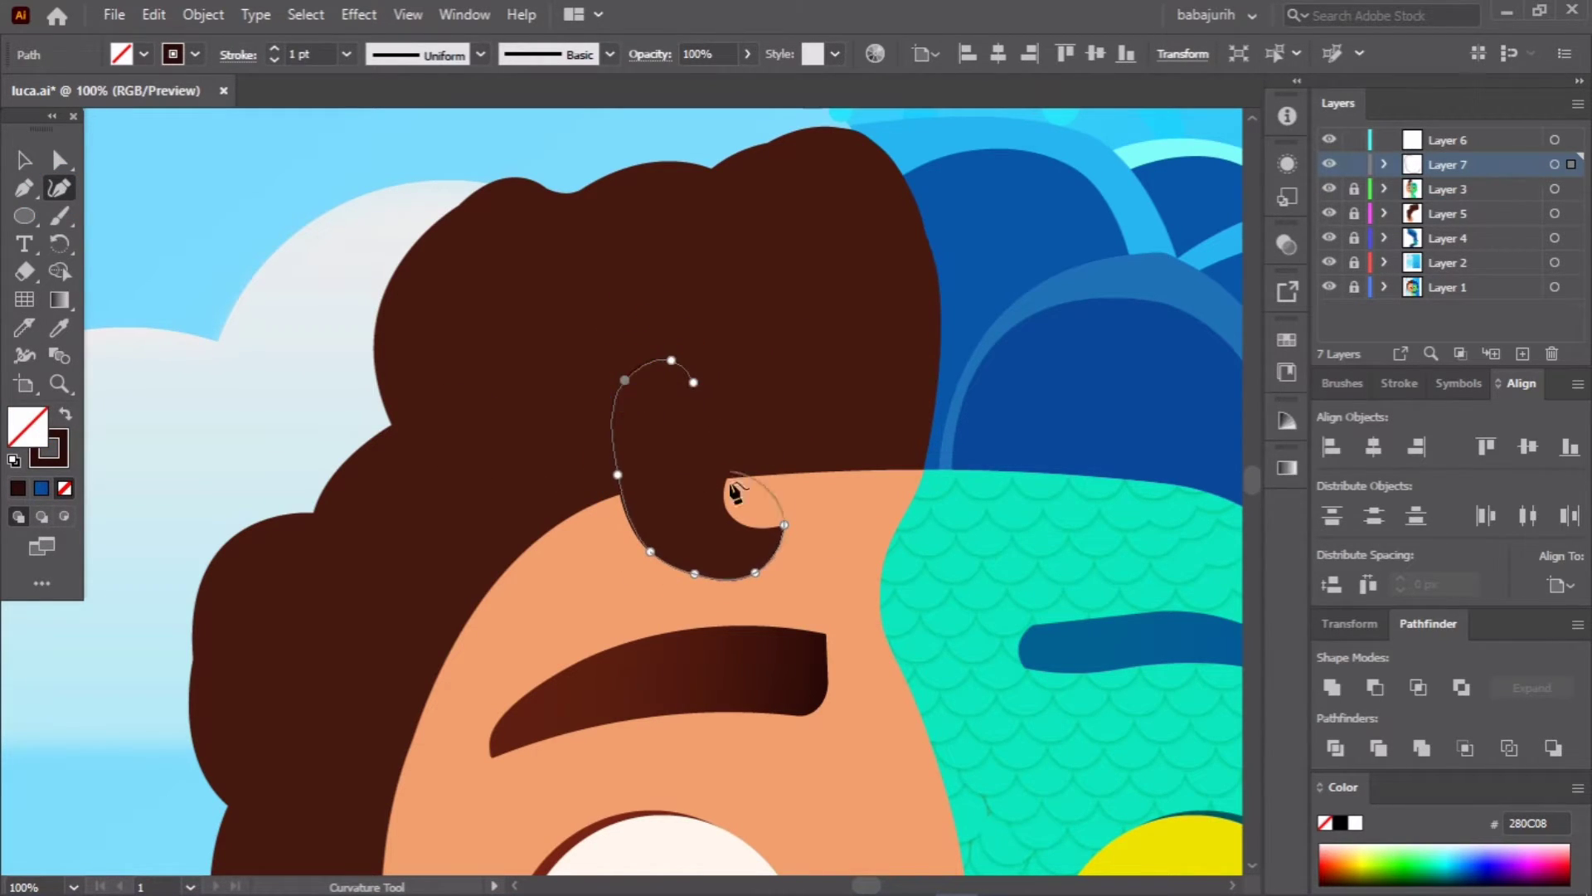
# Step: Draw an inner curl line and give it a tapered width profile at 3 pt
pyautogui.keyDown('ctrl'); pyautogui.click(744, 431); pyautogui.keyUp('ctrl')
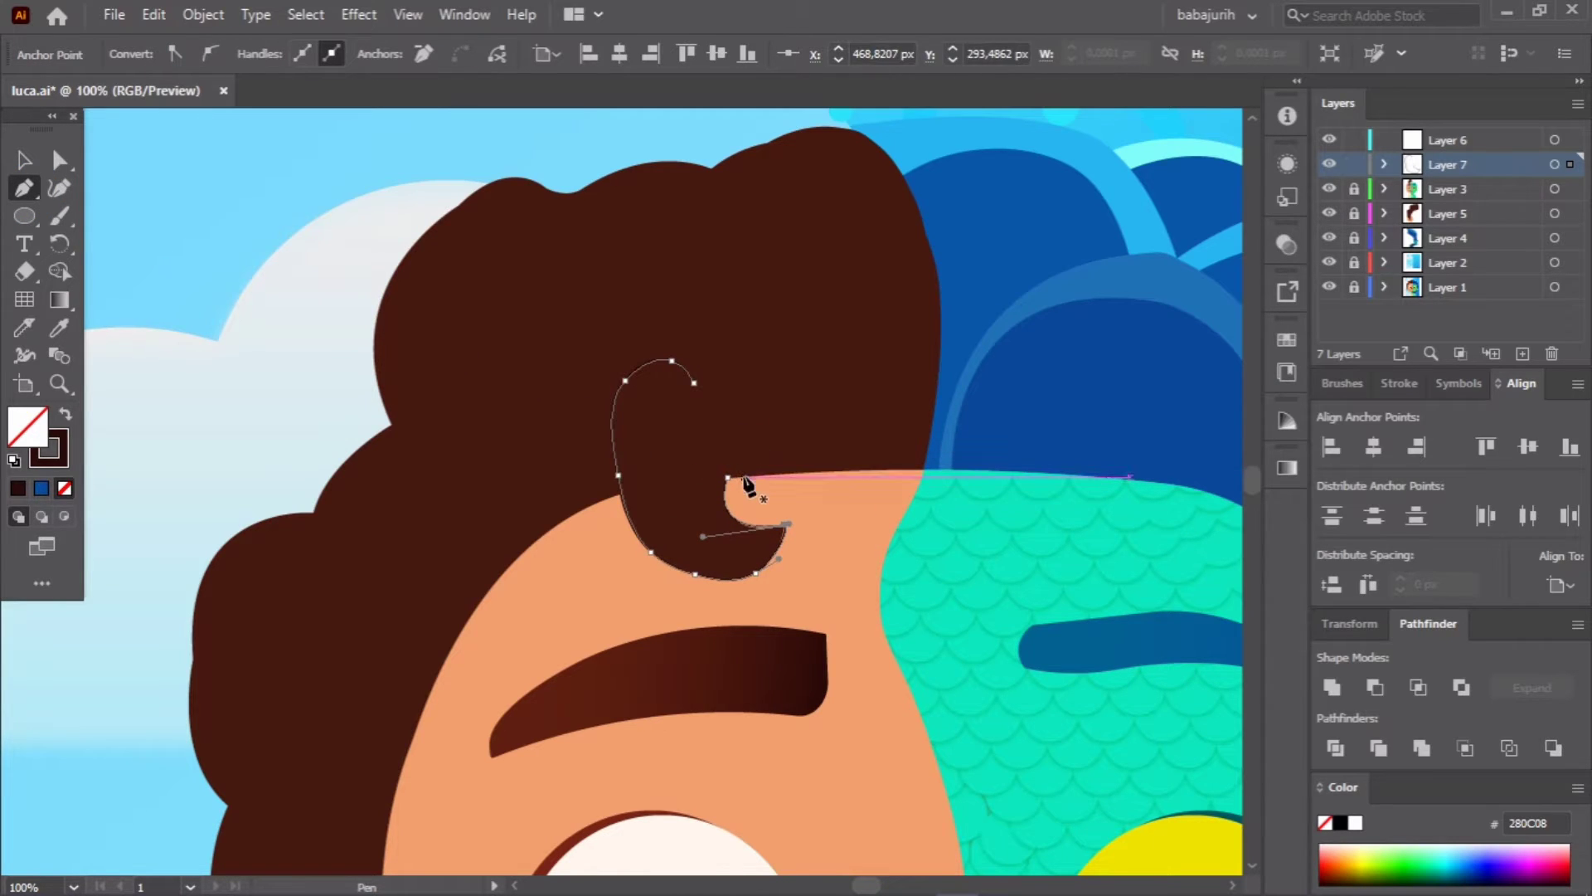
pyautogui.moveTo(744, 481); pyautogui.dragTo(772, 557)
pyautogui.moveTo(652, 506); pyautogui.dragTo(644, 630)
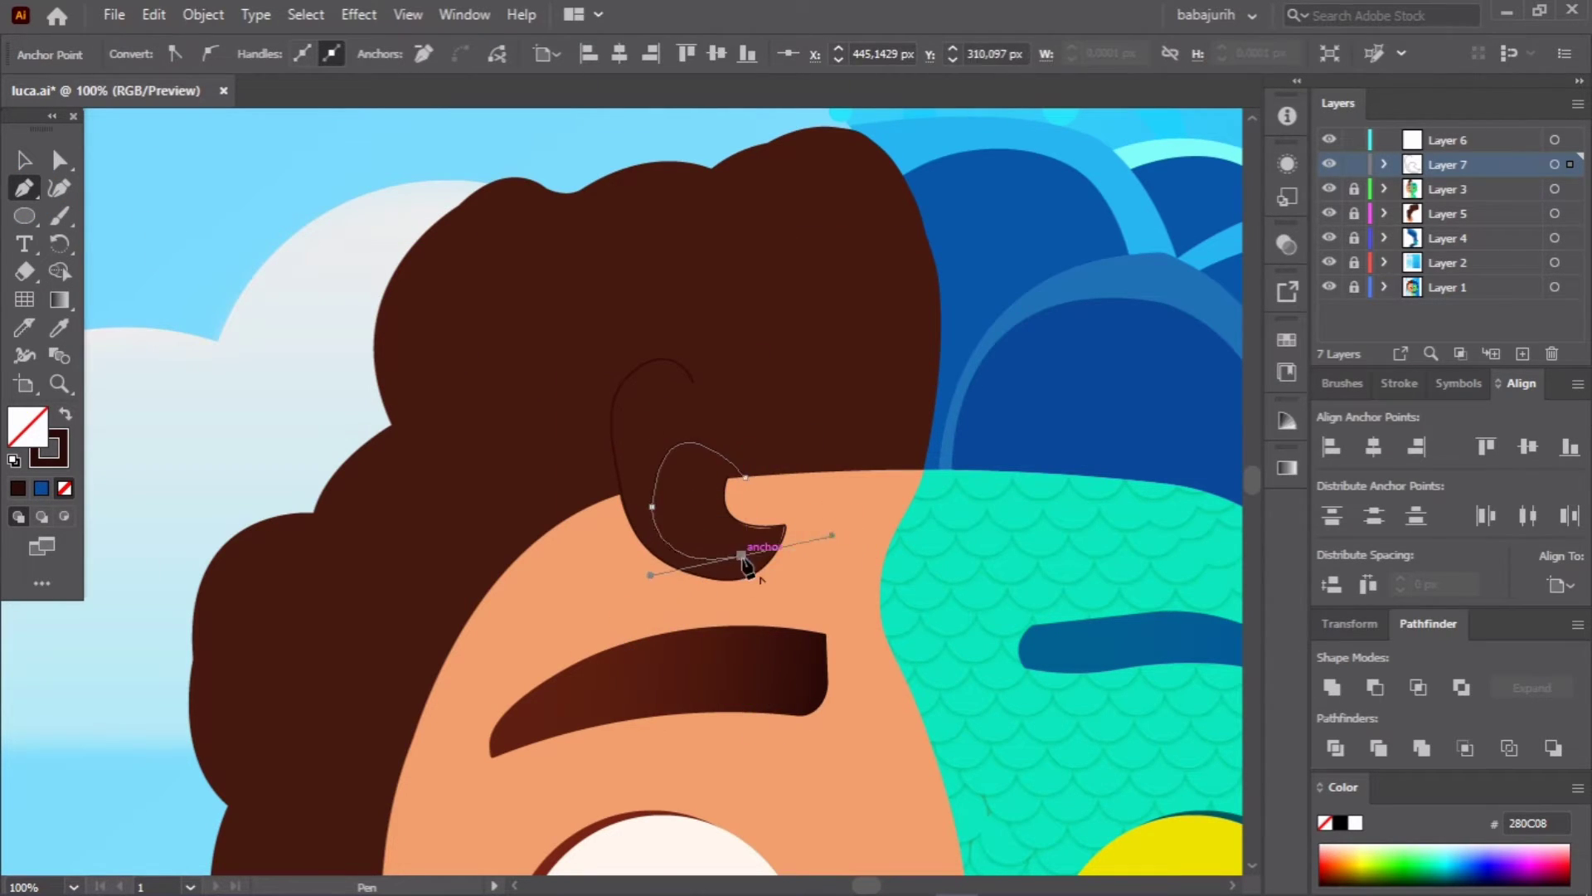
pyautogui.click(738, 464)
pyautogui.press('v')
pyautogui.click(730, 539)
pyautogui.click(480, 54)
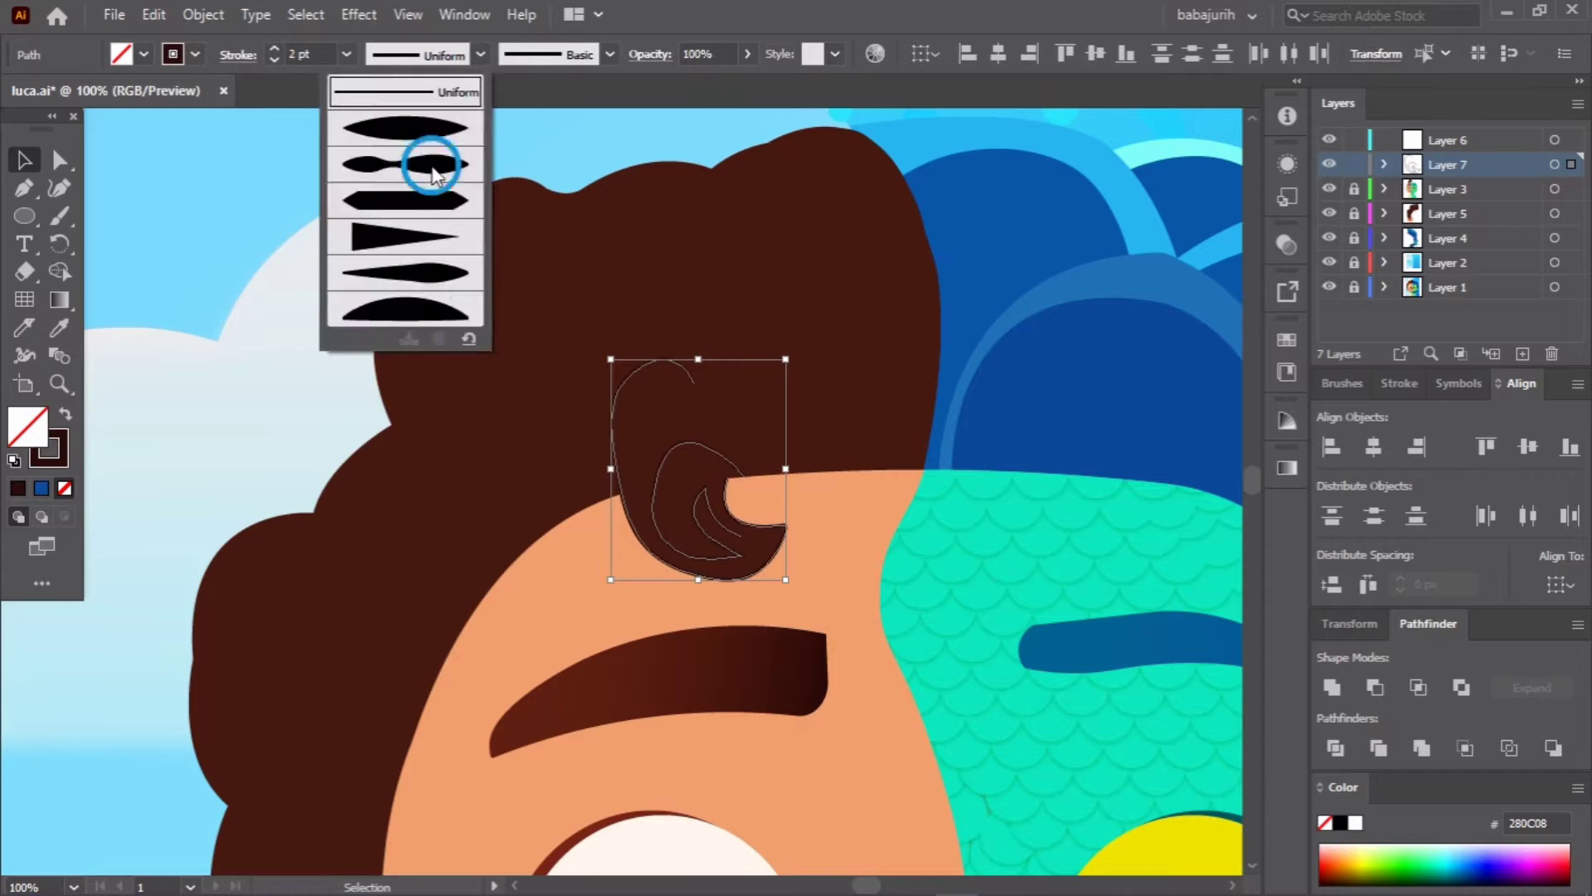
pyautogui.click(427, 157)
pyautogui.click(274, 51)
pyautogui.click(407, 358)
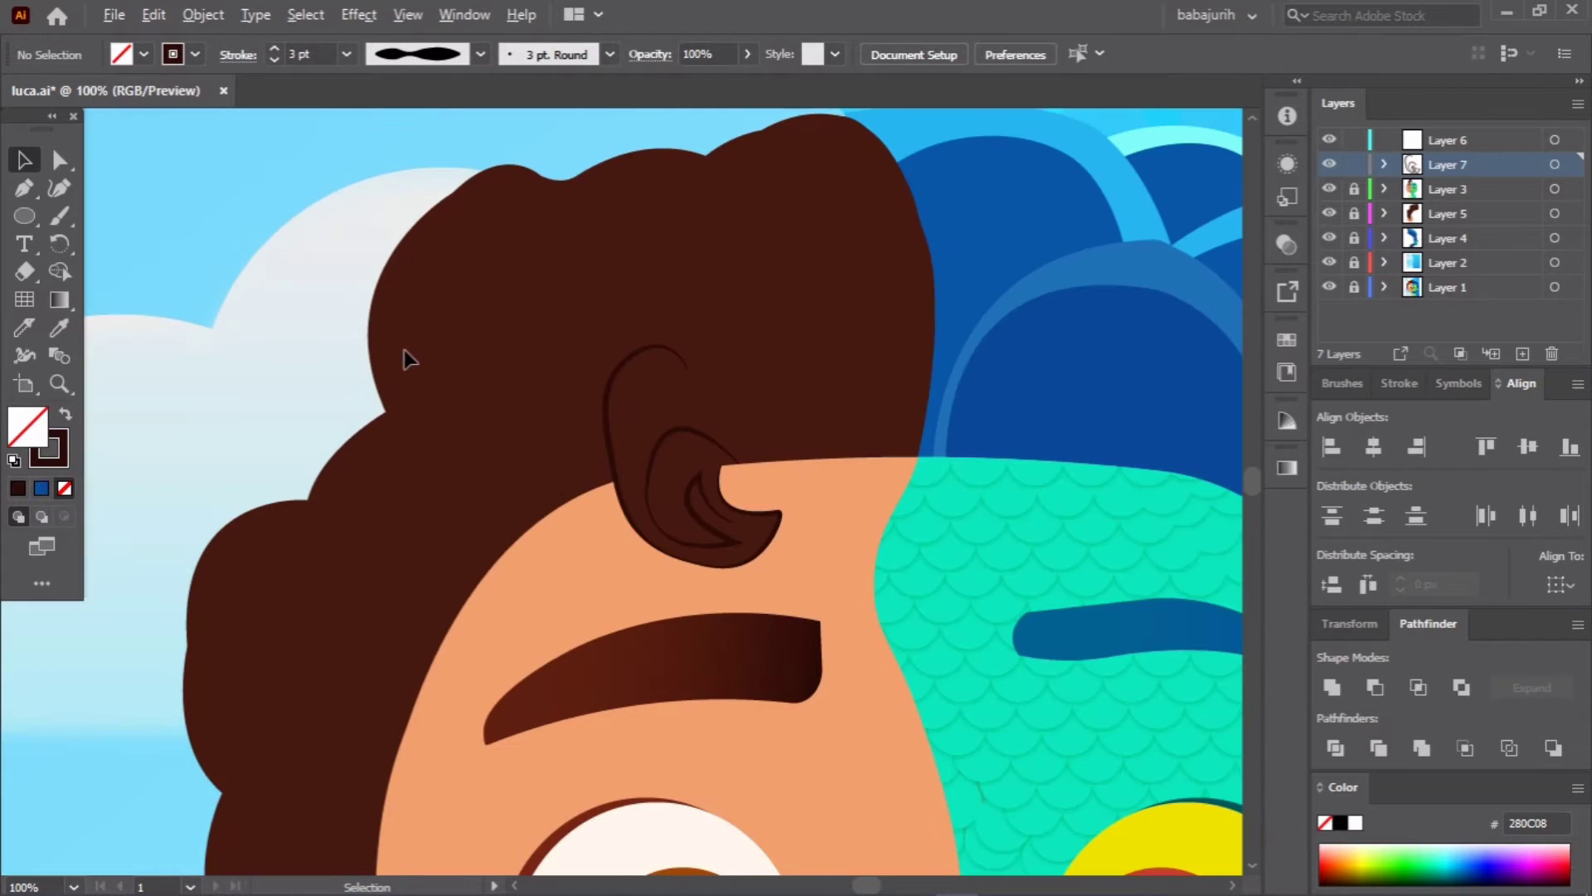
# Step: Draw a curved line around the curl and a hair strand over the crown
pyautogui.click(554, 503)
pyautogui.click(530, 359)
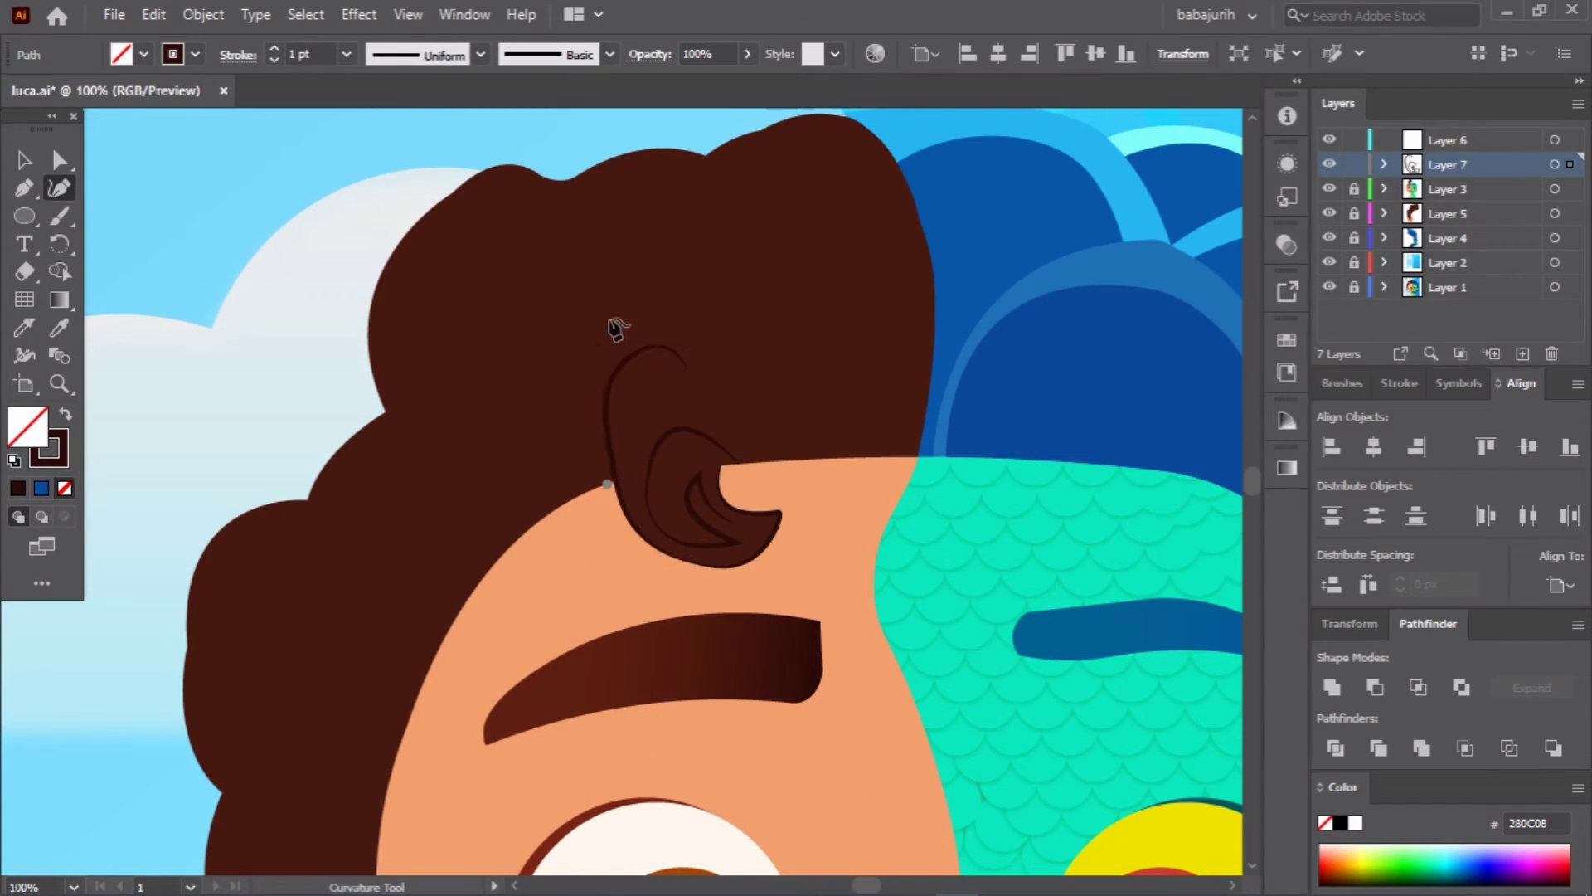
pyautogui.click(729, 462)
pyautogui.press('v')
pyautogui.click(654, 269)
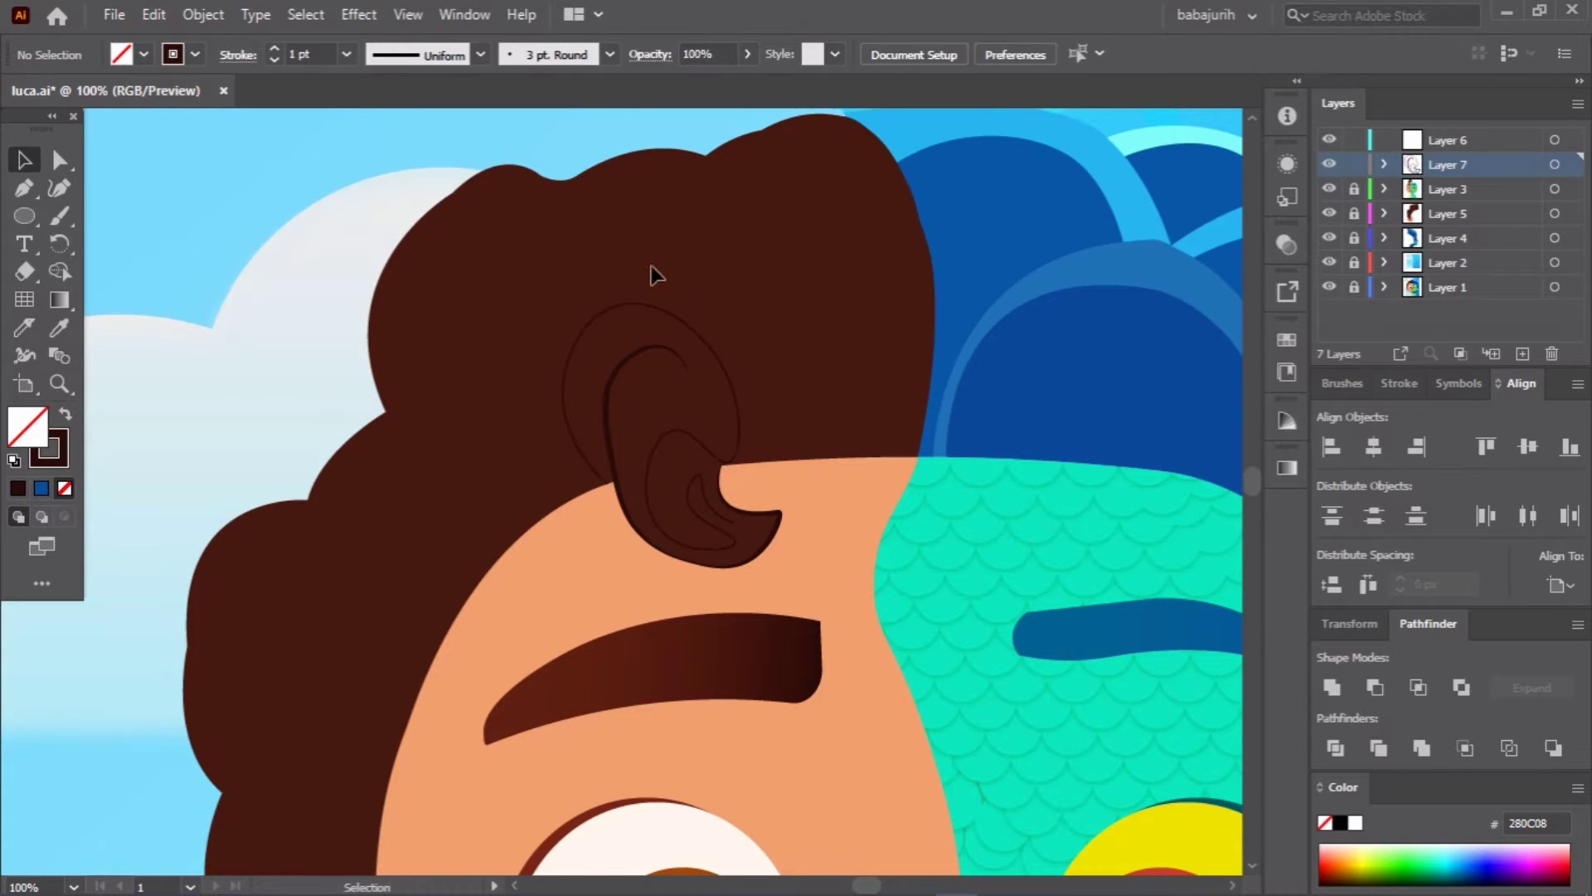
pyautogui.click(587, 324)
pyautogui.click(835, 457)
pyautogui.click(639, 235)
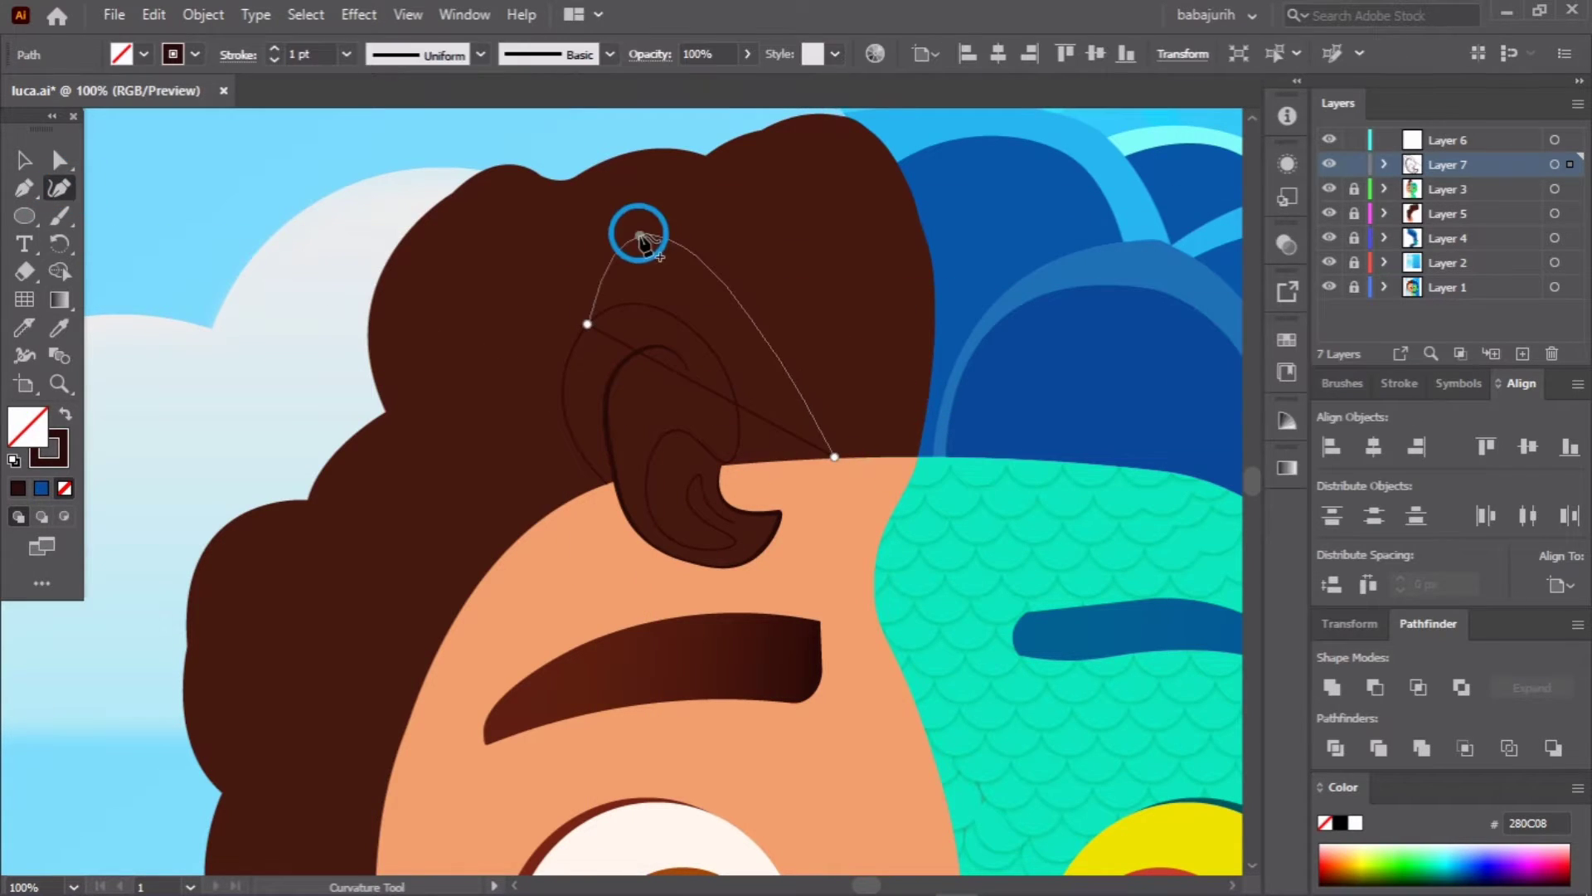
pyautogui.press('v')
# Step: Apply a tapered width profile to the drawn hair strands
pyautogui.press('p')
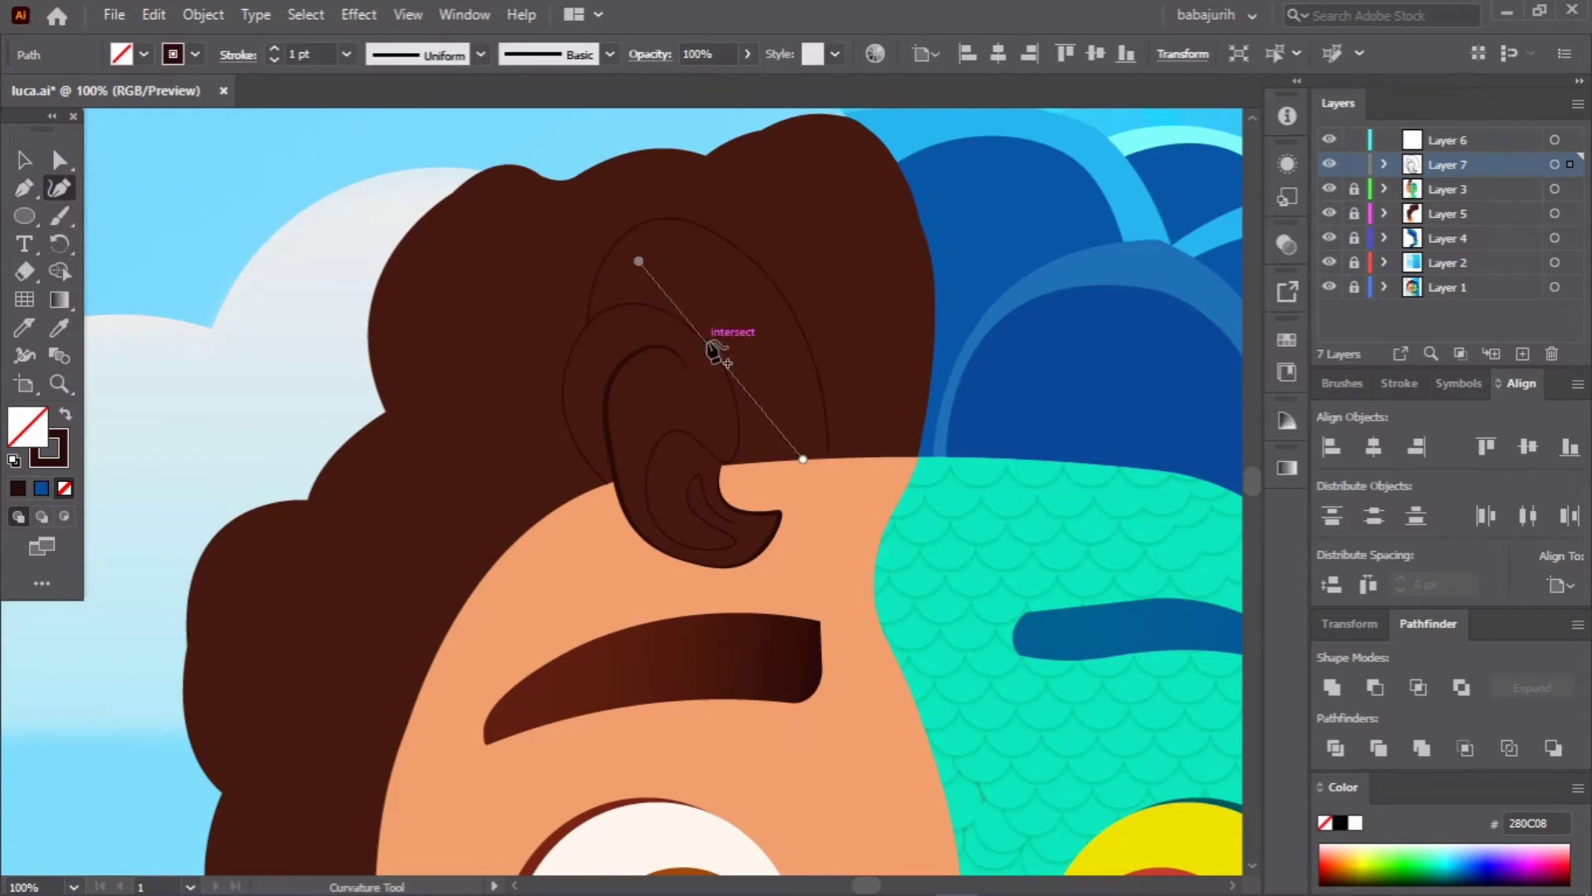
pyautogui.press('v')
pyautogui.click(491, 263)
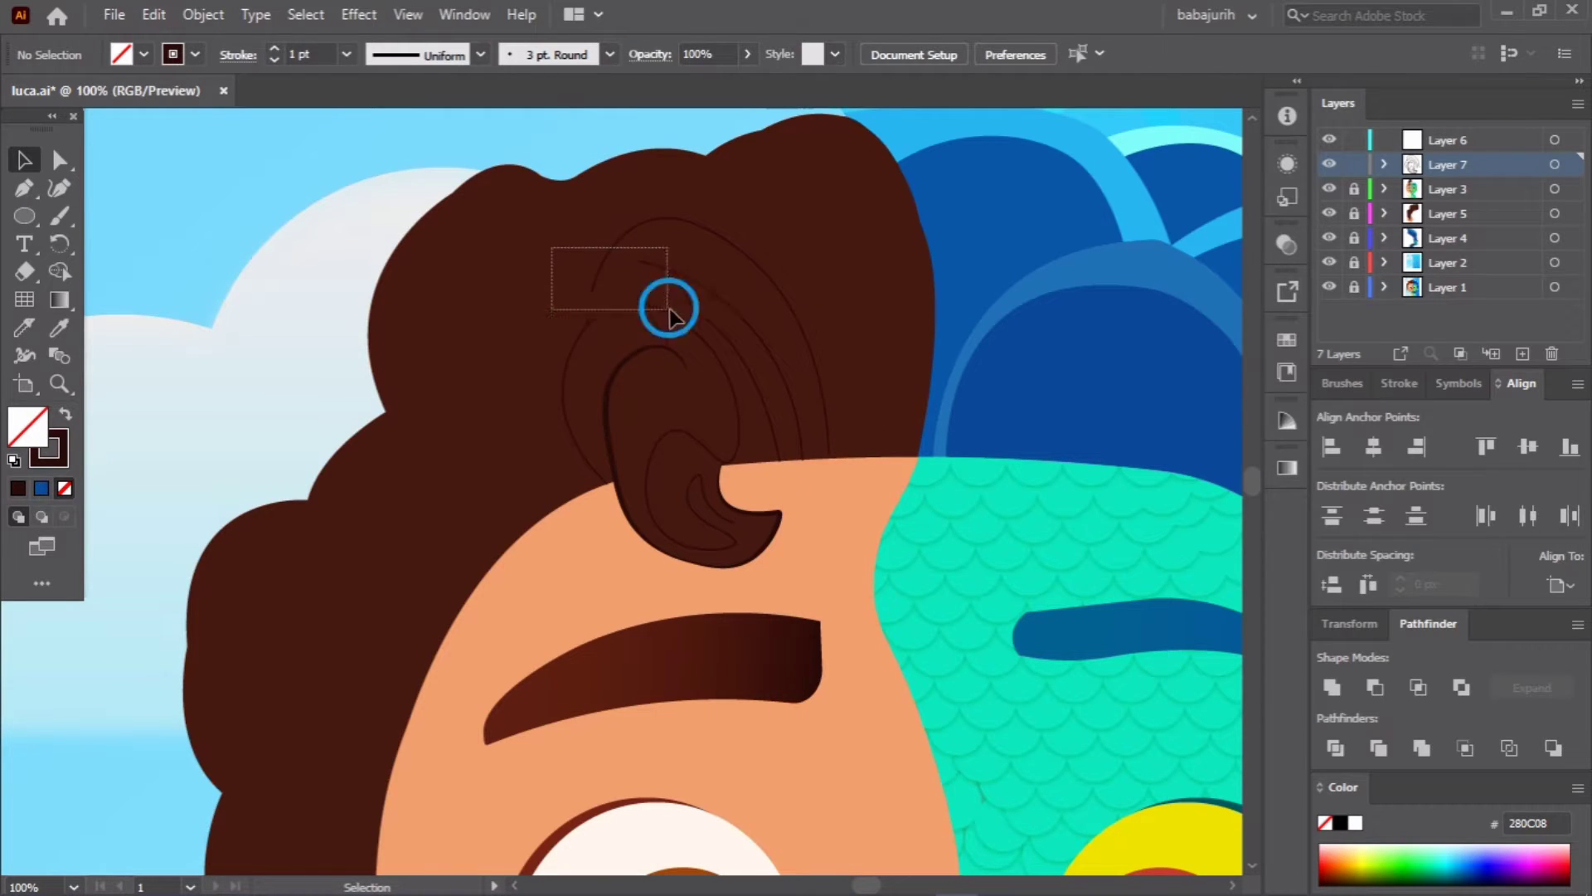
pyautogui.moveTo(670, 314); pyautogui.dragTo(667, 310)
pyautogui.click(480, 54)
pyautogui.click(419, 176)
pyautogui.hotkey('shift', '`')
pyautogui.click(647, 222)
# Step: Draw a curved strand along the hair's right edge
pyautogui.click(918, 456)
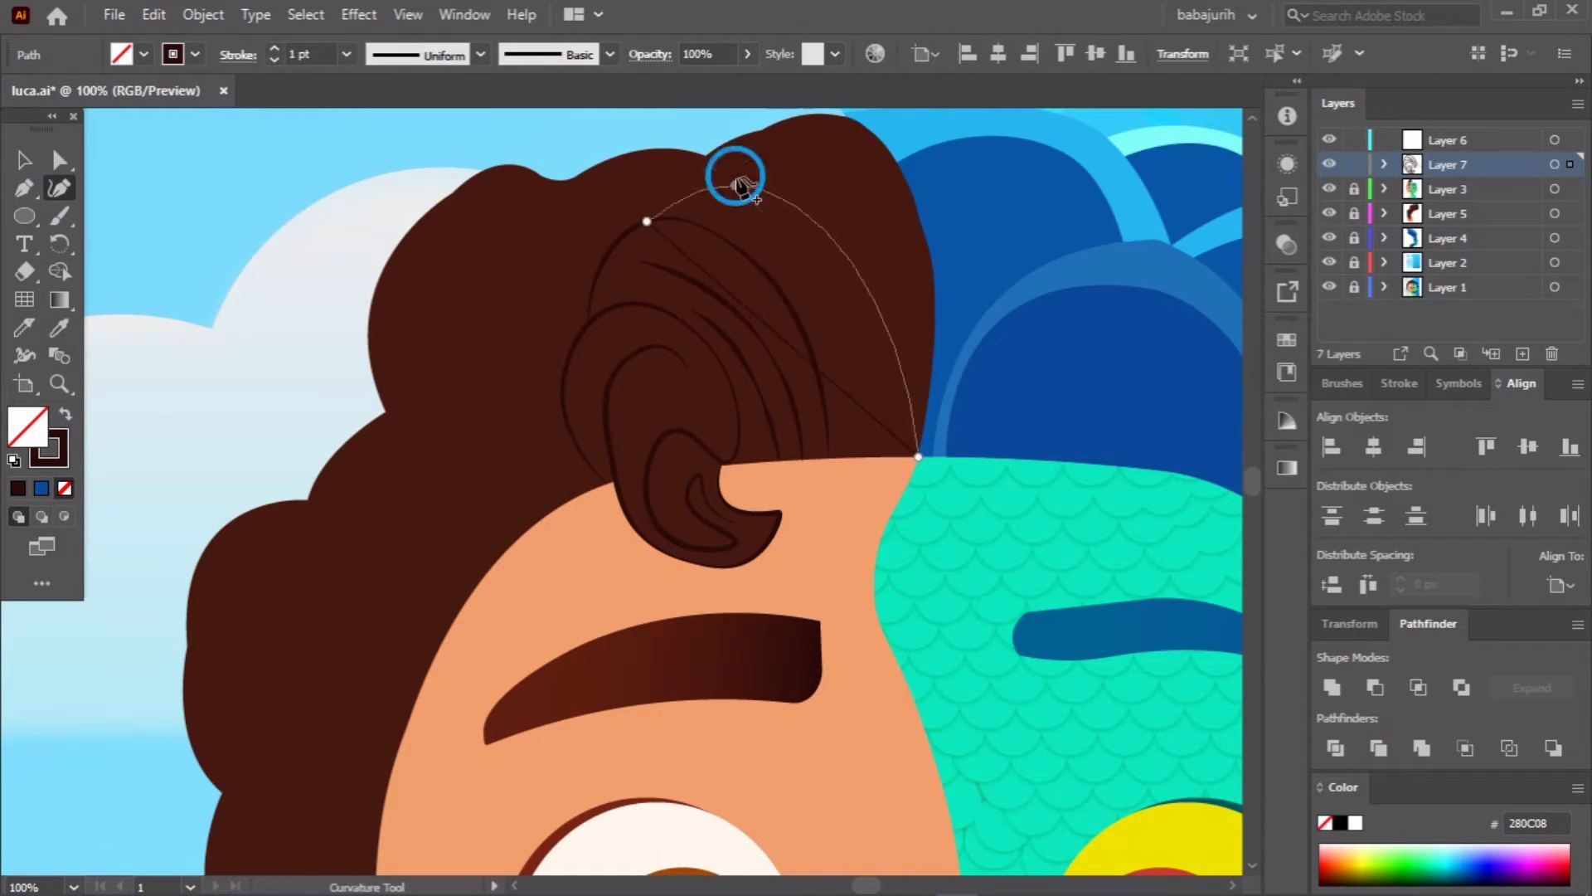
pyautogui.moveTo(741, 182); pyautogui.dragTo(773, 131)
pyautogui.hotkey('shift', '`')
pyautogui.moveTo(871, 312); pyautogui.dragTo(887, 328)
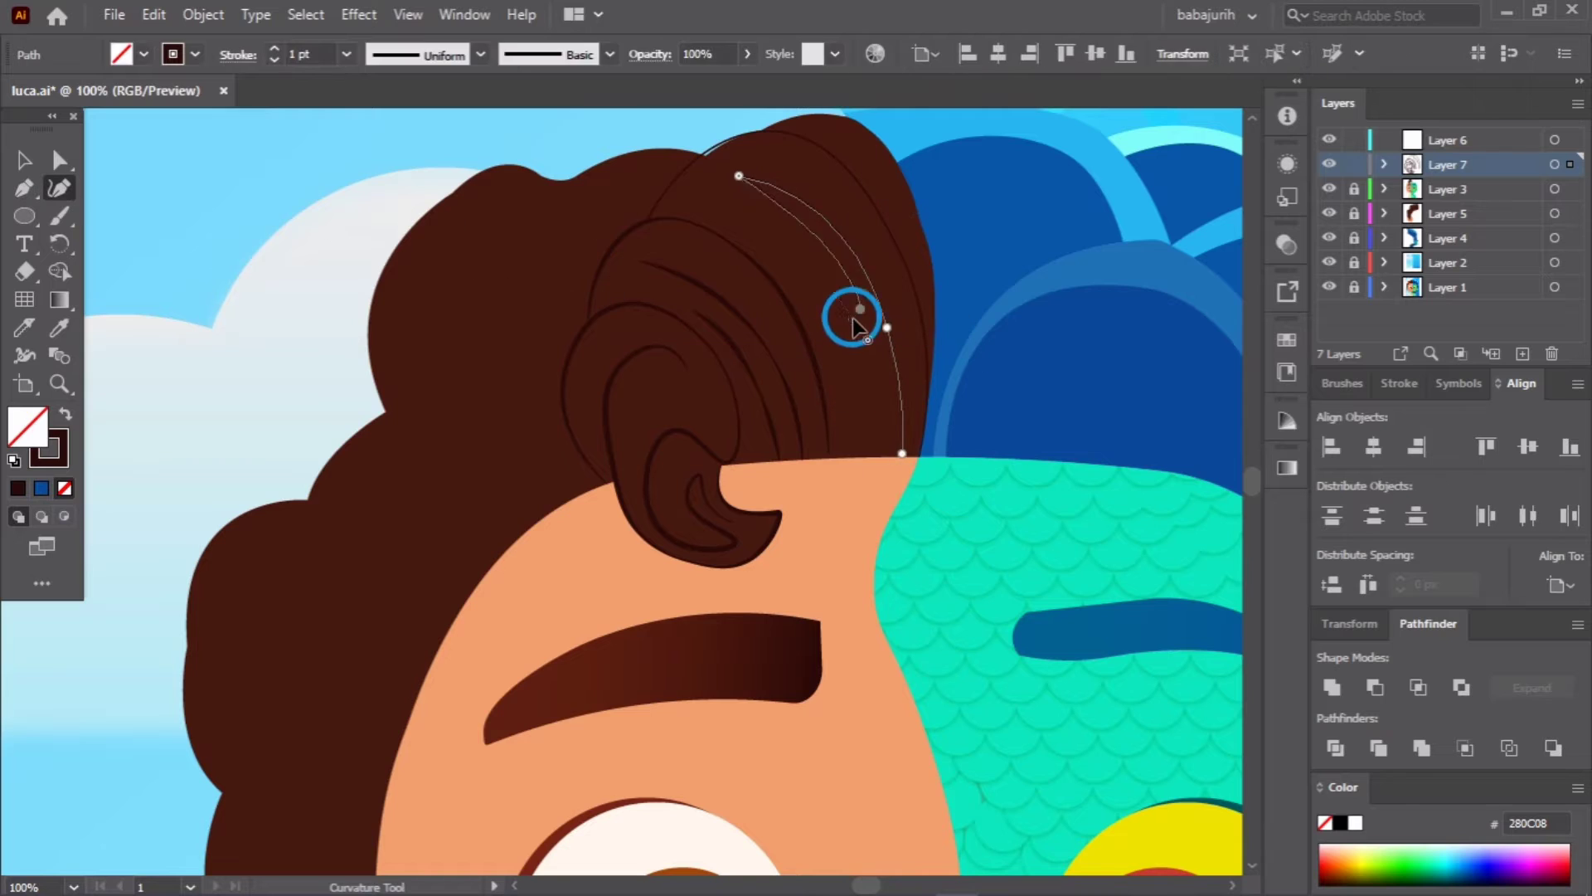
pyautogui.click(611, 170)
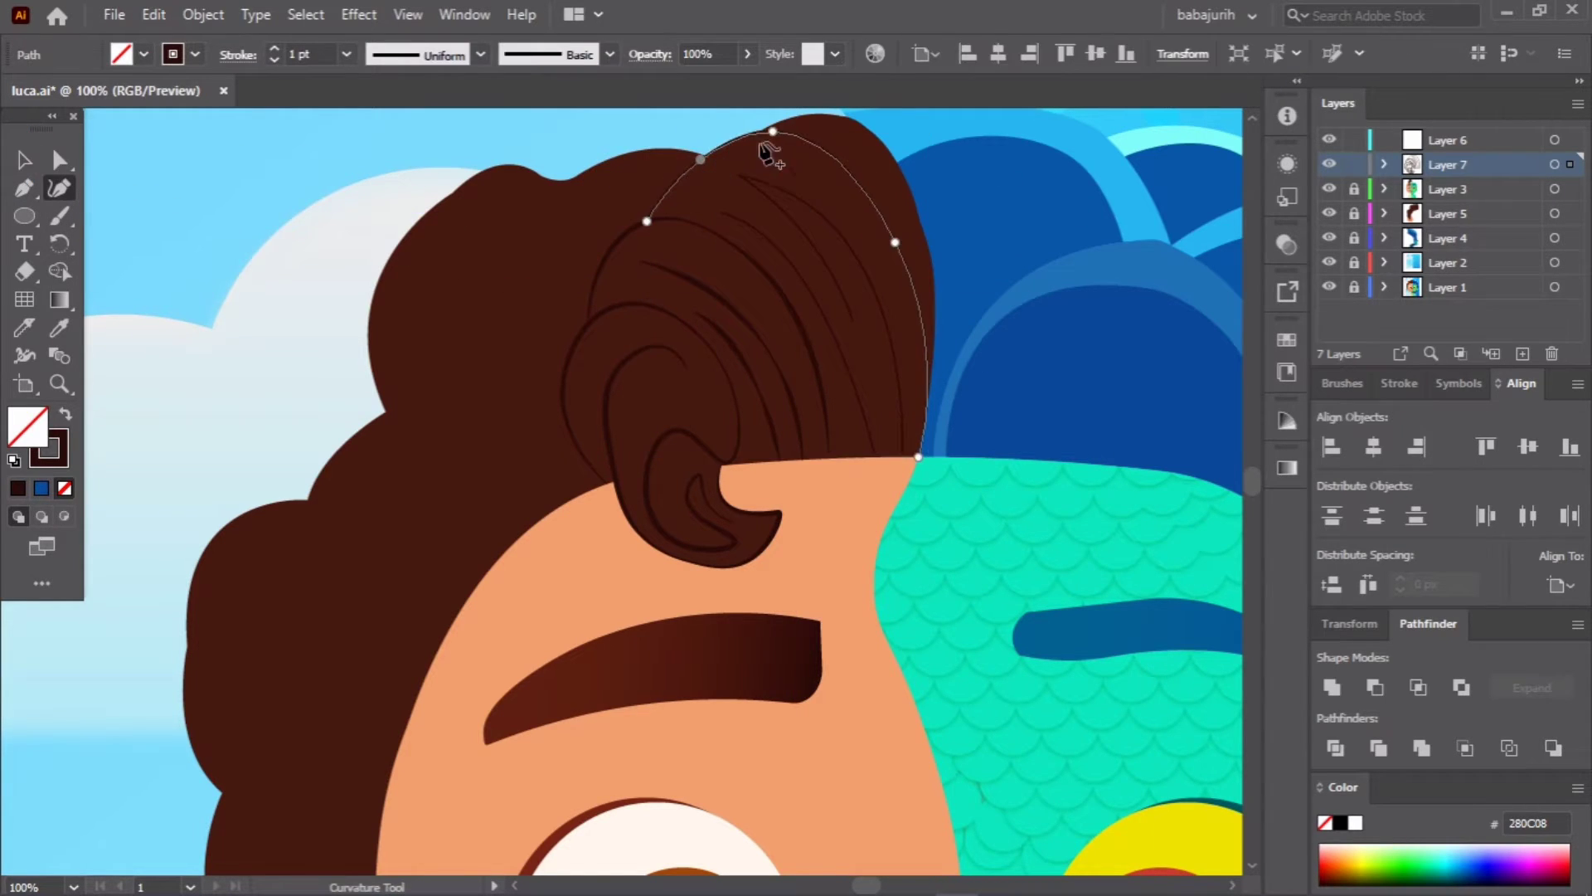
# Step: Zoom out to check the whole portrait, then zoom back in on the hair
pyautogui.press('p')
pyautogui.hotkey('ctrl', '=')
pyautogui.hotkey('shift', '`')
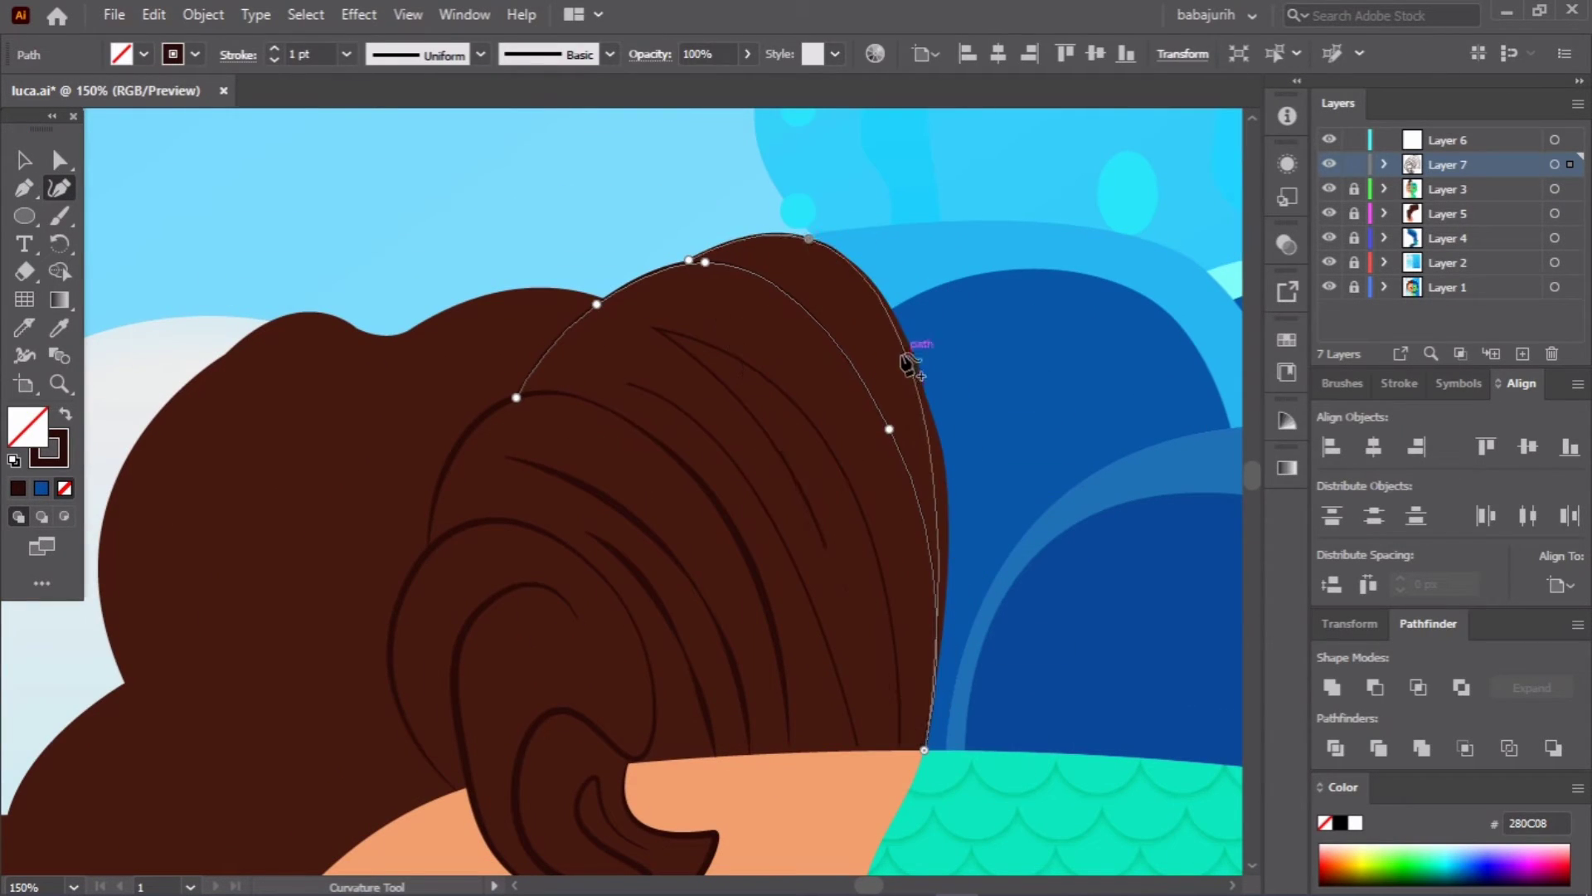
pyautogui.press('v')
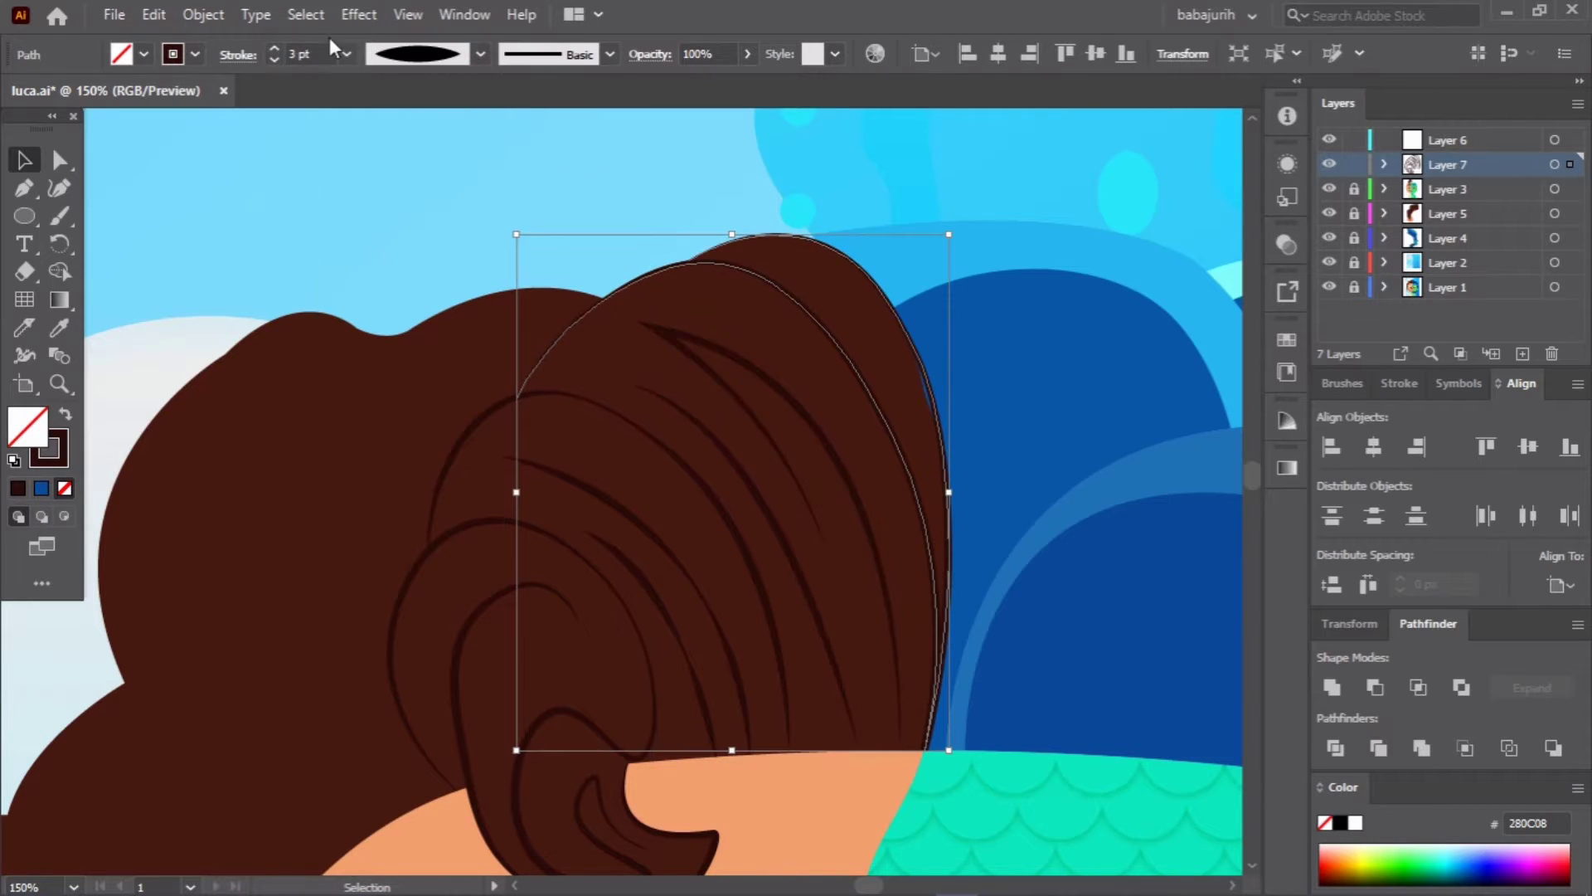
pyautogui.hotkey('ctrl', 'shift', 'a')
pyautogui.scroll(-1, 444, 313)
pyautogui.hotkey('ctrl', '-')
pyautogui.hotkey('ctrl', '-')
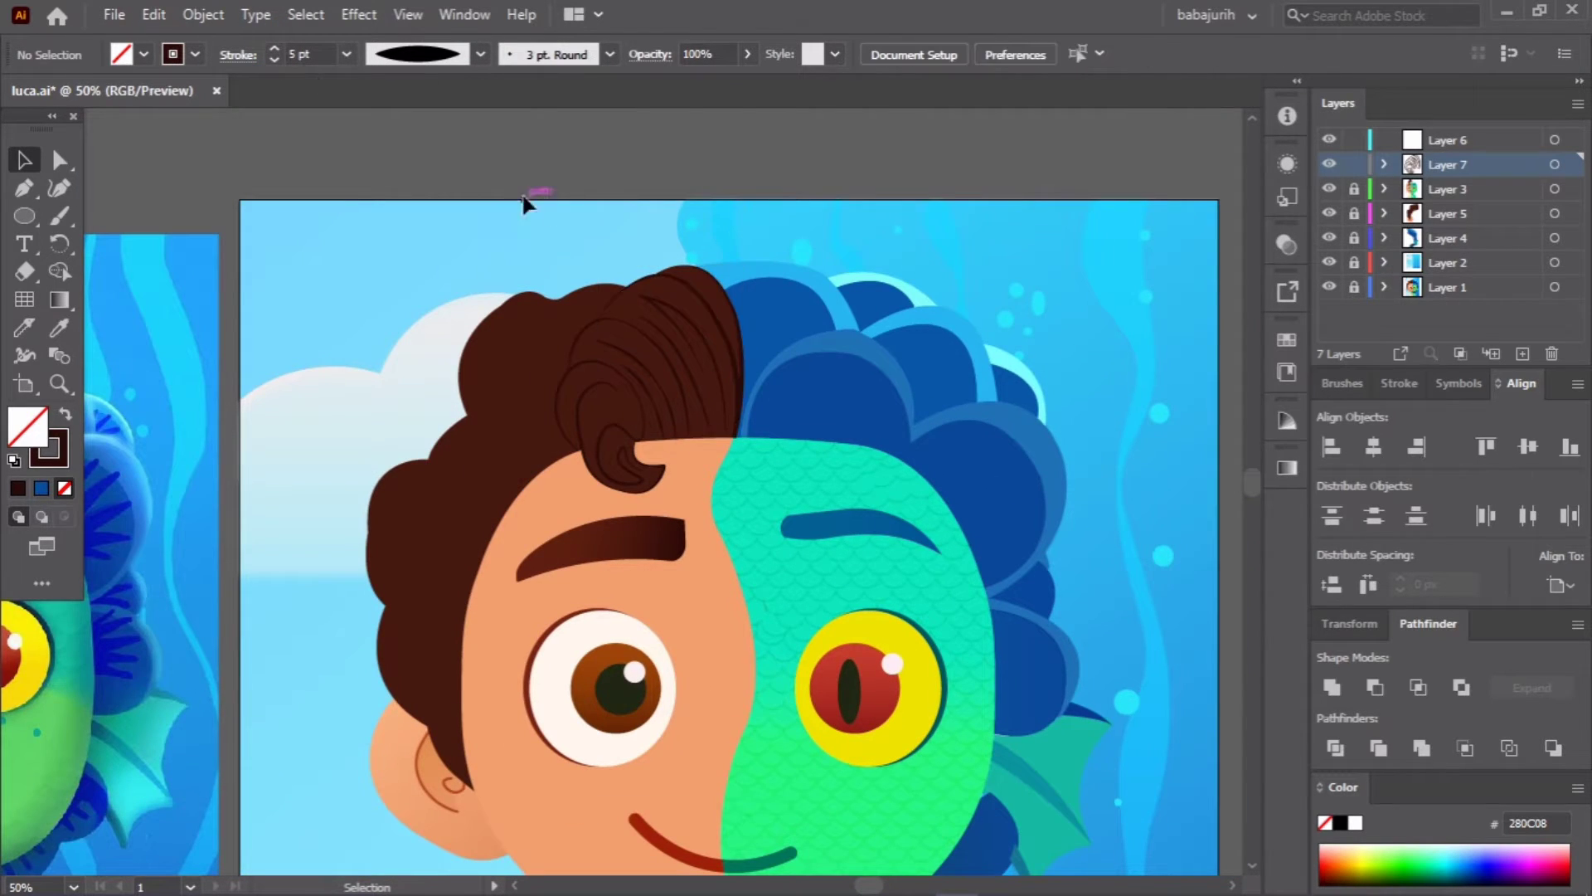
pyautogui.hotkey('ctrl', '=')
# Step: Draw curved strand lines on the left hair lobe
pyautogui.press('p')
pyautogui.click(533, 516)
pyautogui.click(601, 317)
pyautogui.hotkey('shift', '`')
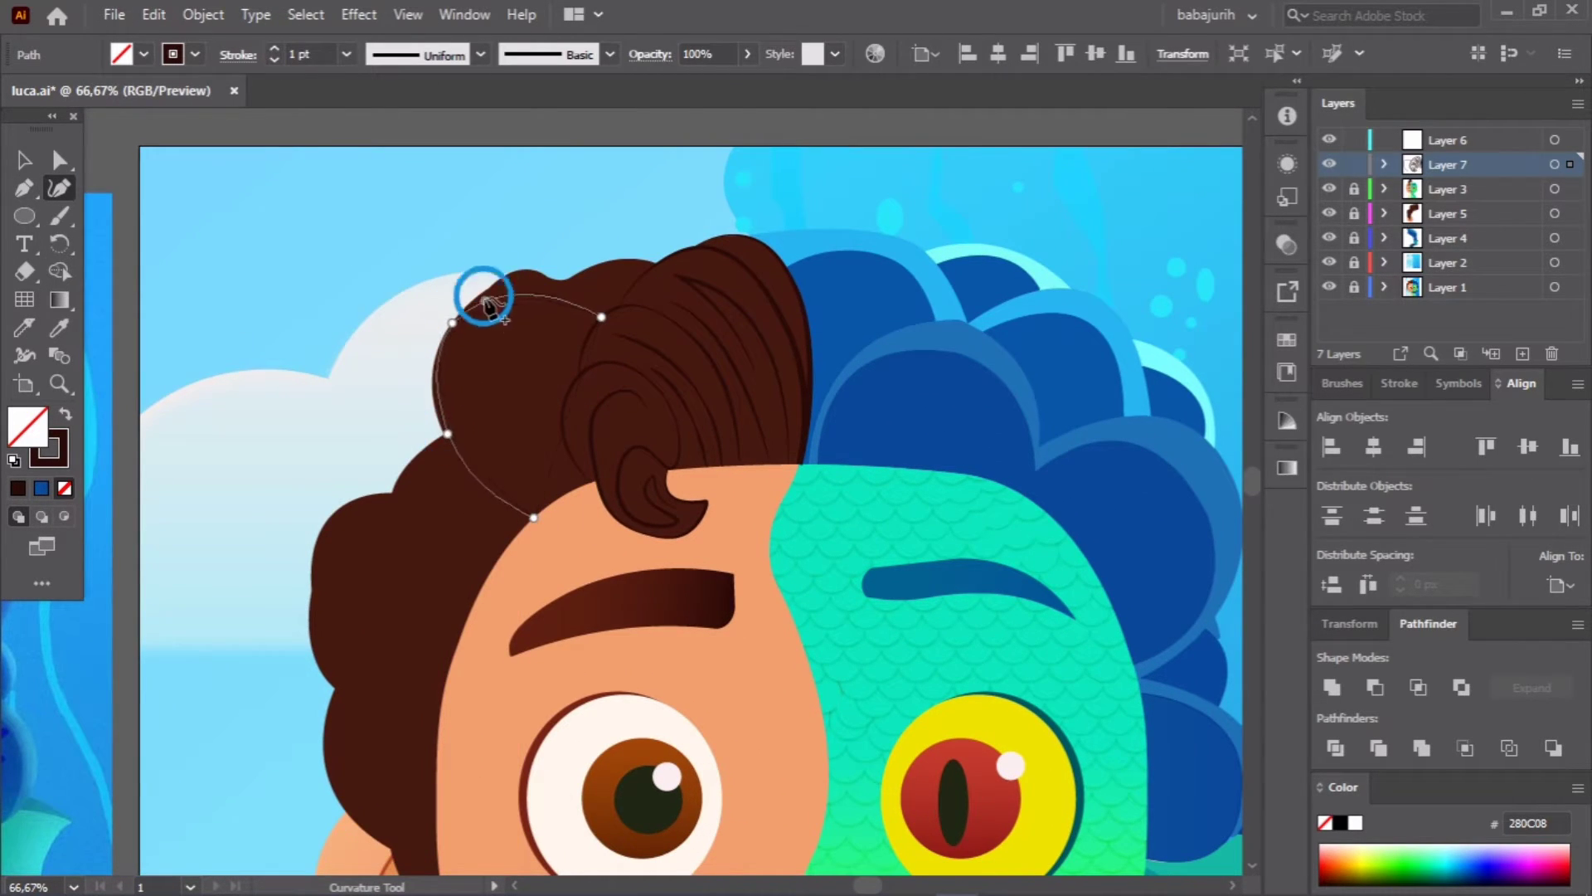
pyautogui.click(483, 296)
pyautogui.hotkey('ctrl', '=')
pyautogui.hotkey('ctrl', '=')
pyautogui.scroll(2, 462, 437)
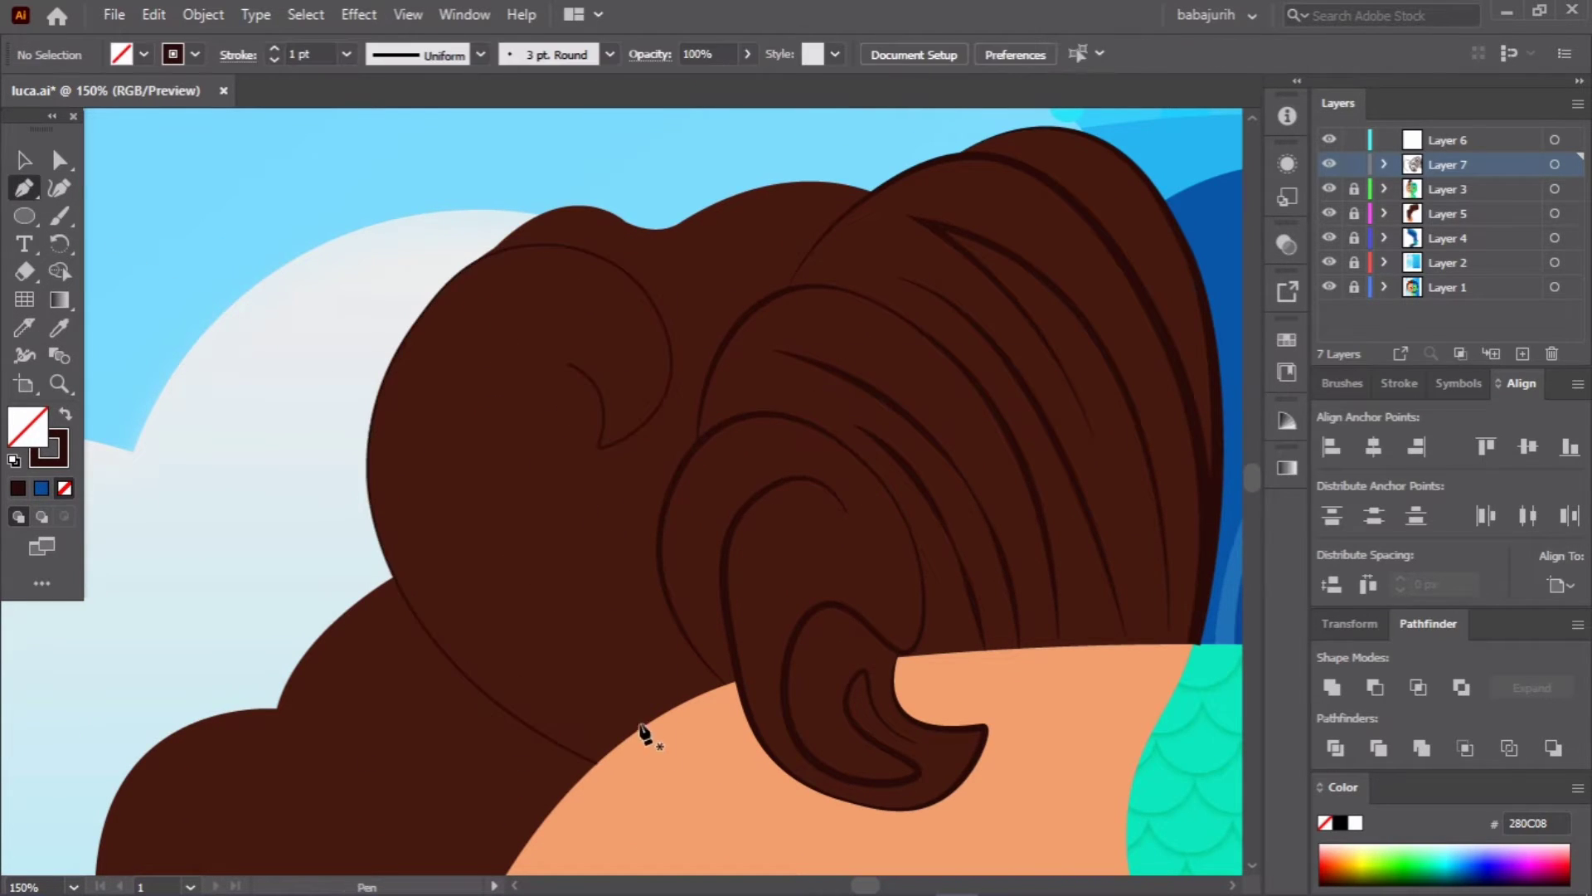
pyautogui.moveTo(525, 458); pyautogui.dragTo(782, 266)
pyautogui.moveTo(626, 514); pyautogui.dragTo(657, 620)
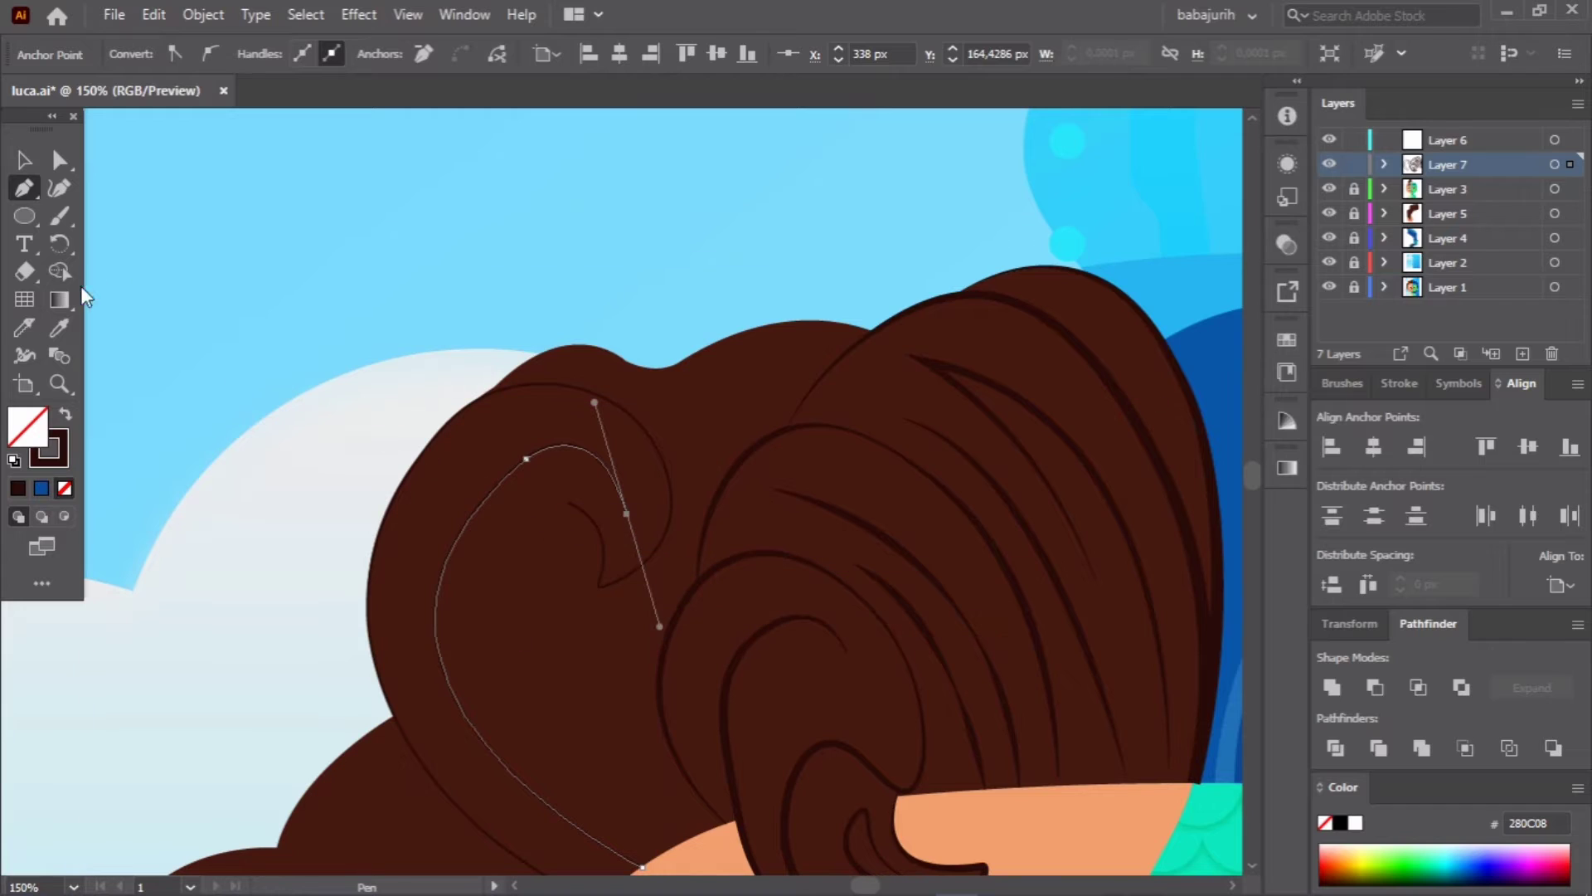
pyautogui.click(526, 459)
# Step: Draw a strand line following the swirl inside the hair curl
pyautogui.keyDown('ctrl'); pyautogui.click(337, 319); pyautogui.keyUp('ctrl')
pyautogui.click(680, 839)
pyautogui.moveTo(578, 576); pyautogui.dragTo(768, 779)
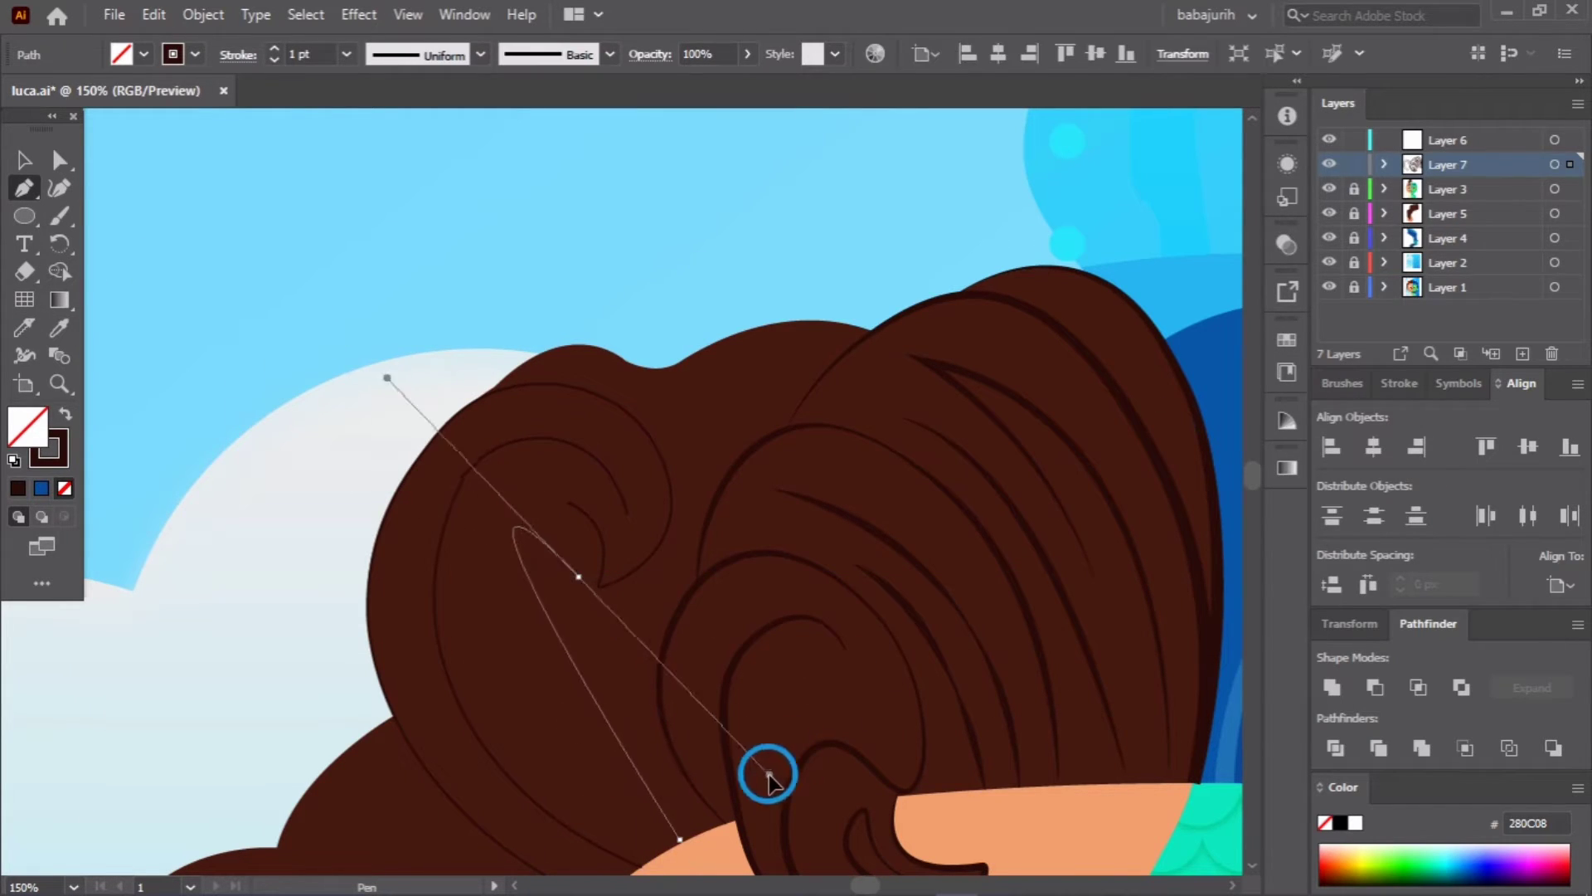
pyautogui.press('v')
pyautogui.click(285, 181)
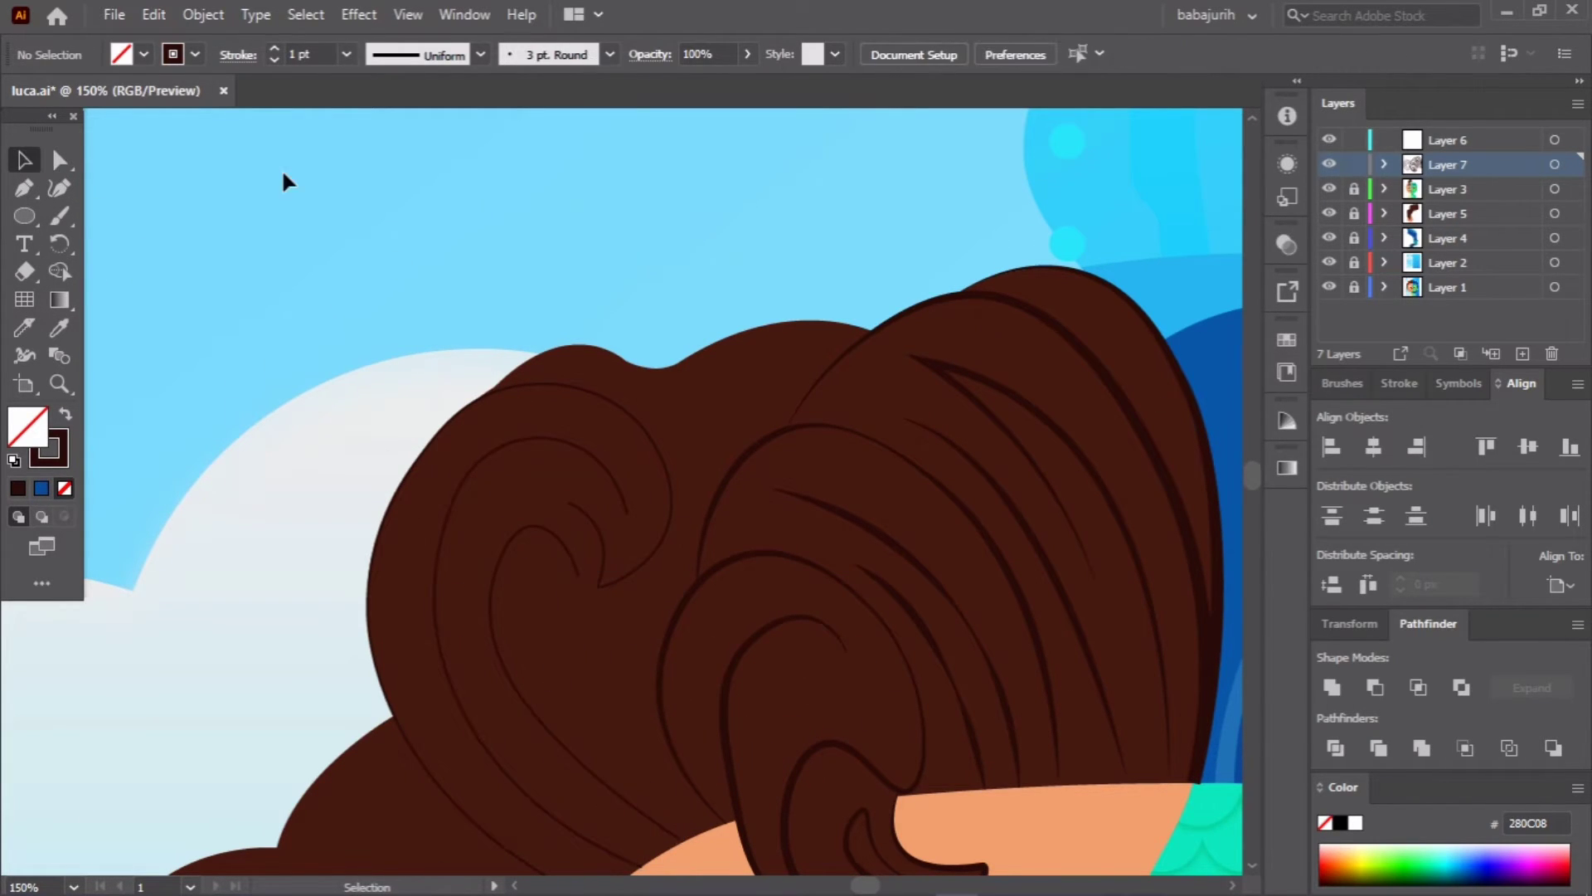
# Step: Add a short curved strand above the forehead
pyautogui.click(724, 830)
pyautogui.moveTo(730, 622); pyautogui.dragTo(472, 605)
pyautogui.press('v')
pyautogui.click(439, 55)
# Step: Zoom out to the whole portrait and save the drawing
pyautogui.hotkey('ctrl', '0')
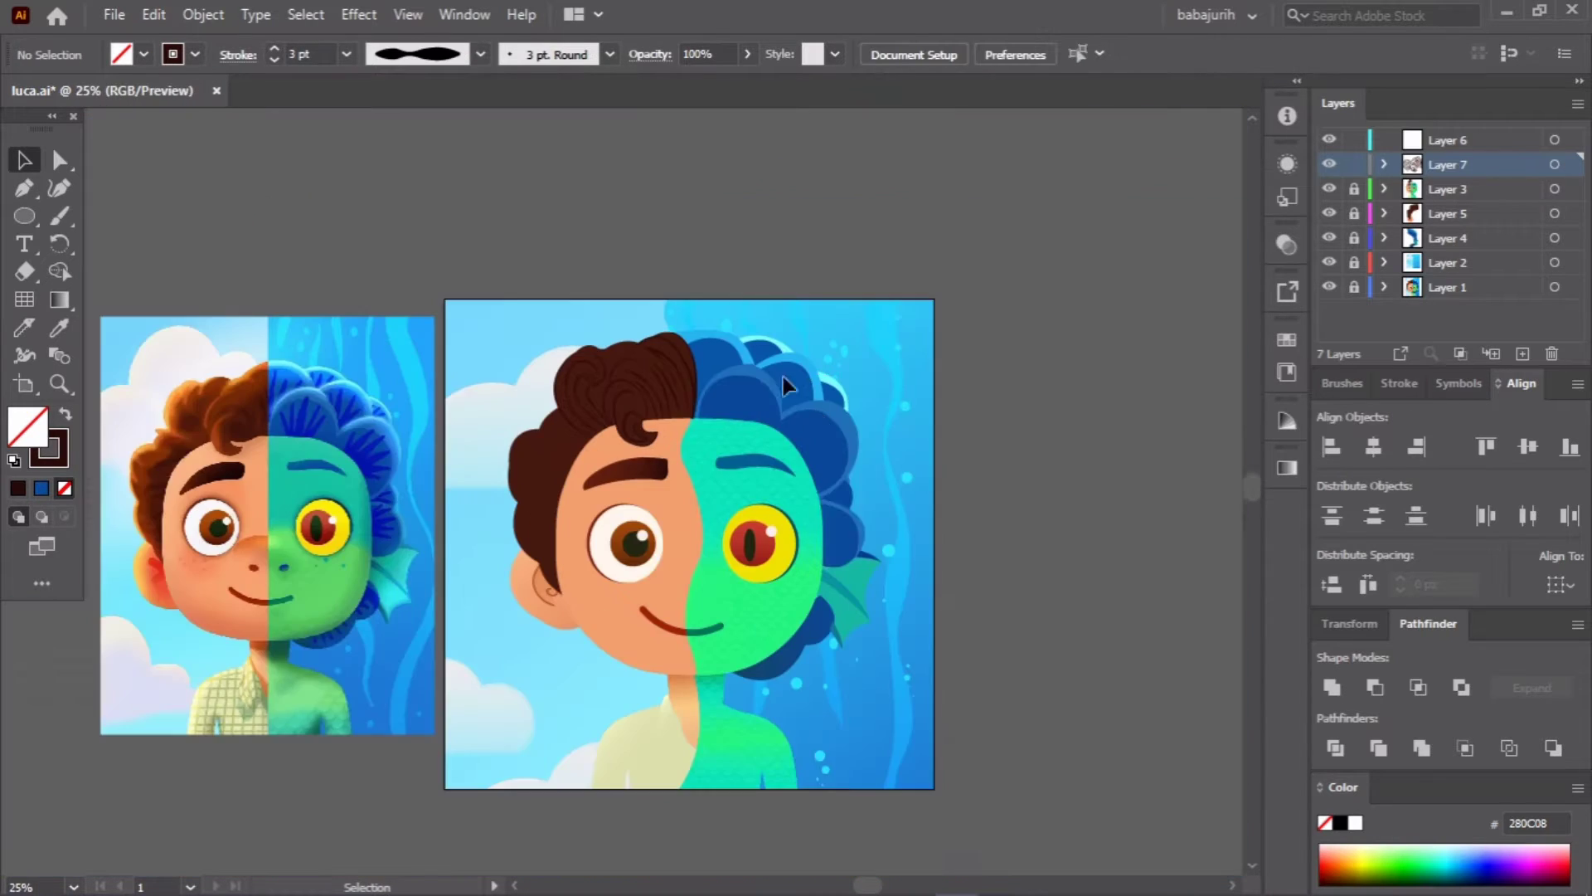
pyautogui.scroll(1, 545, 548)
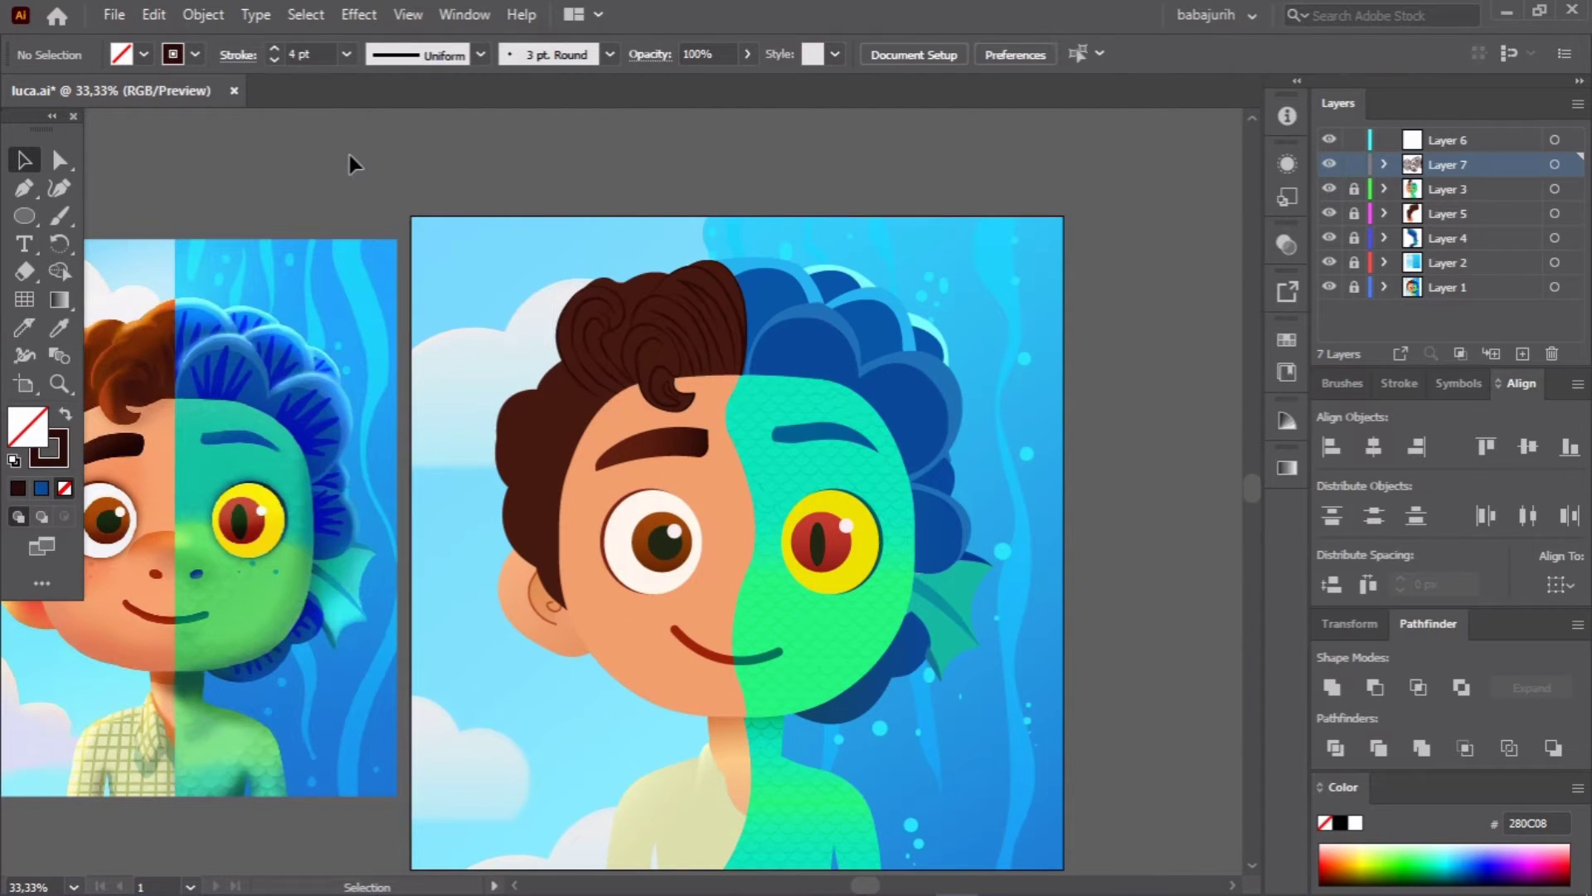
pyautogui.hotkey('ctrl', 's')
# Step: Draw a curl line along the top of the brown hair with the elliptical tapered width profile
pyautogui.press('p')
pyautogui.scroll(5, 582, 288)
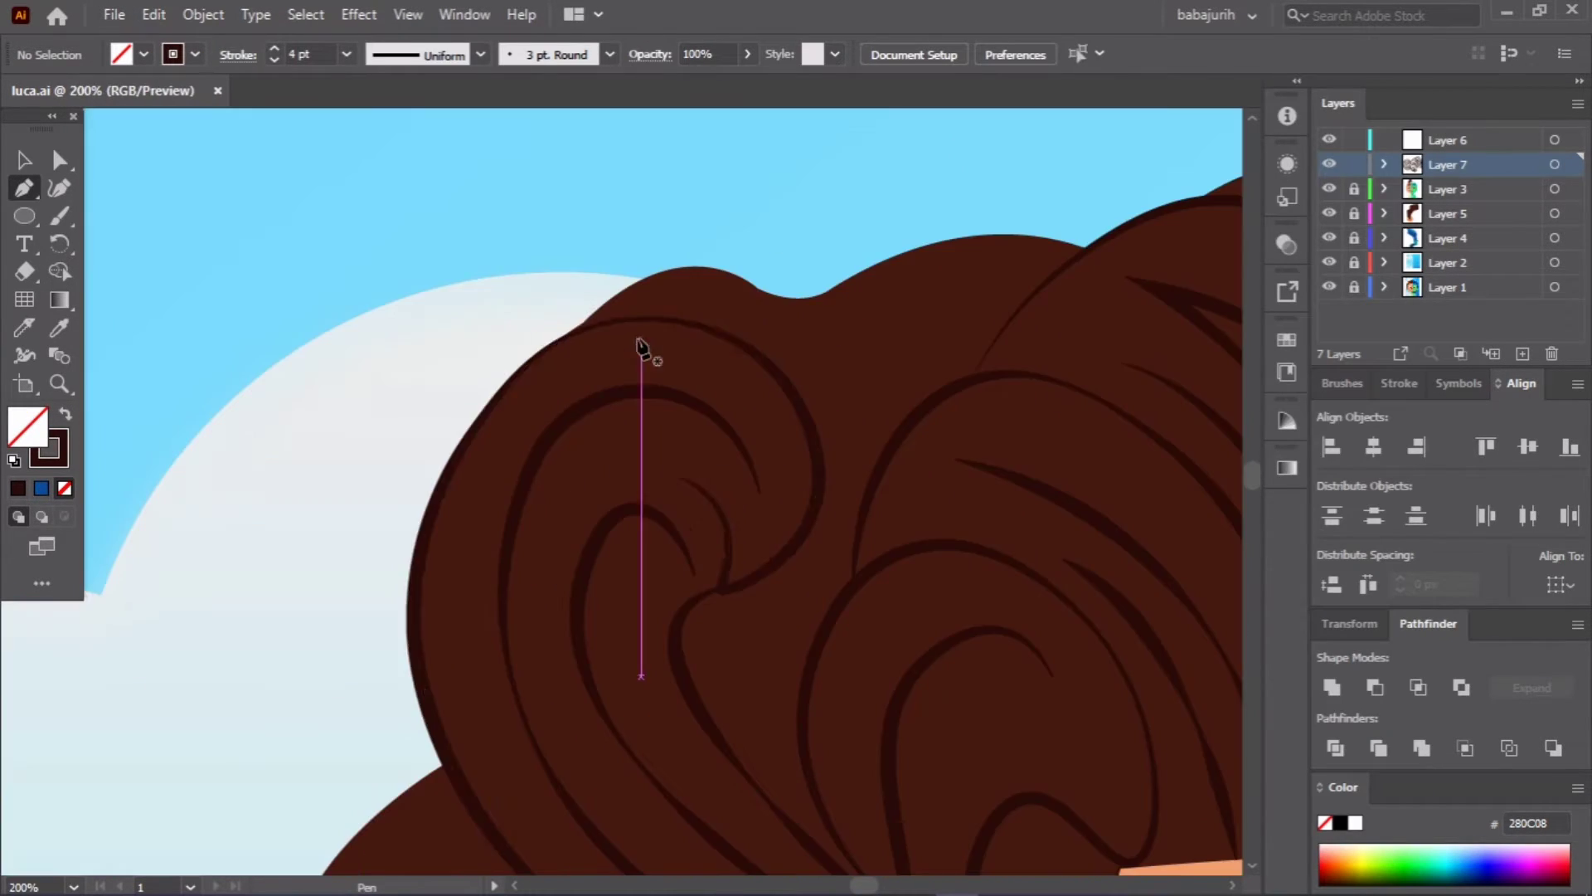
pyautogui.click(579, 320)
pyautogui.moveTo(863, 505); pyautogui.dragTo(896, 846)
pyautogui.press('v')
pyautogui.click(480, 55)
pyautogui.click(409, 136)
pyautogui.click(580, 230)
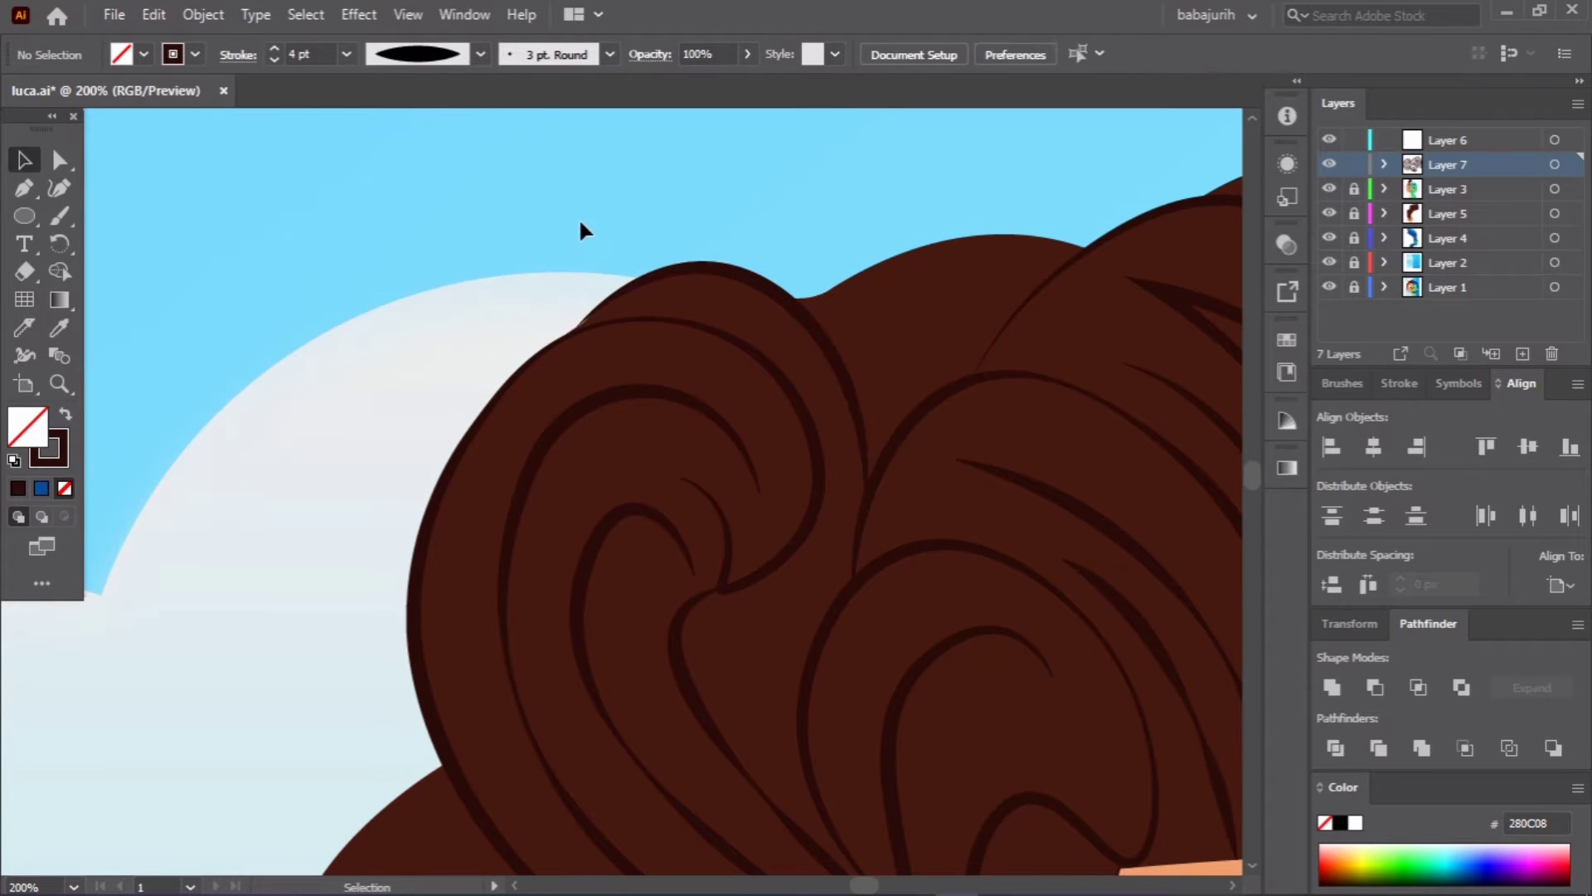
# Step: Draw a curl line down from the hair's top bump, matching the tapered stroke
pyautogui.press('p')
pyautogui.click(781, 296)
pyautogui.moveTo(859, 426); pyautogui.dragTo(823, 572)
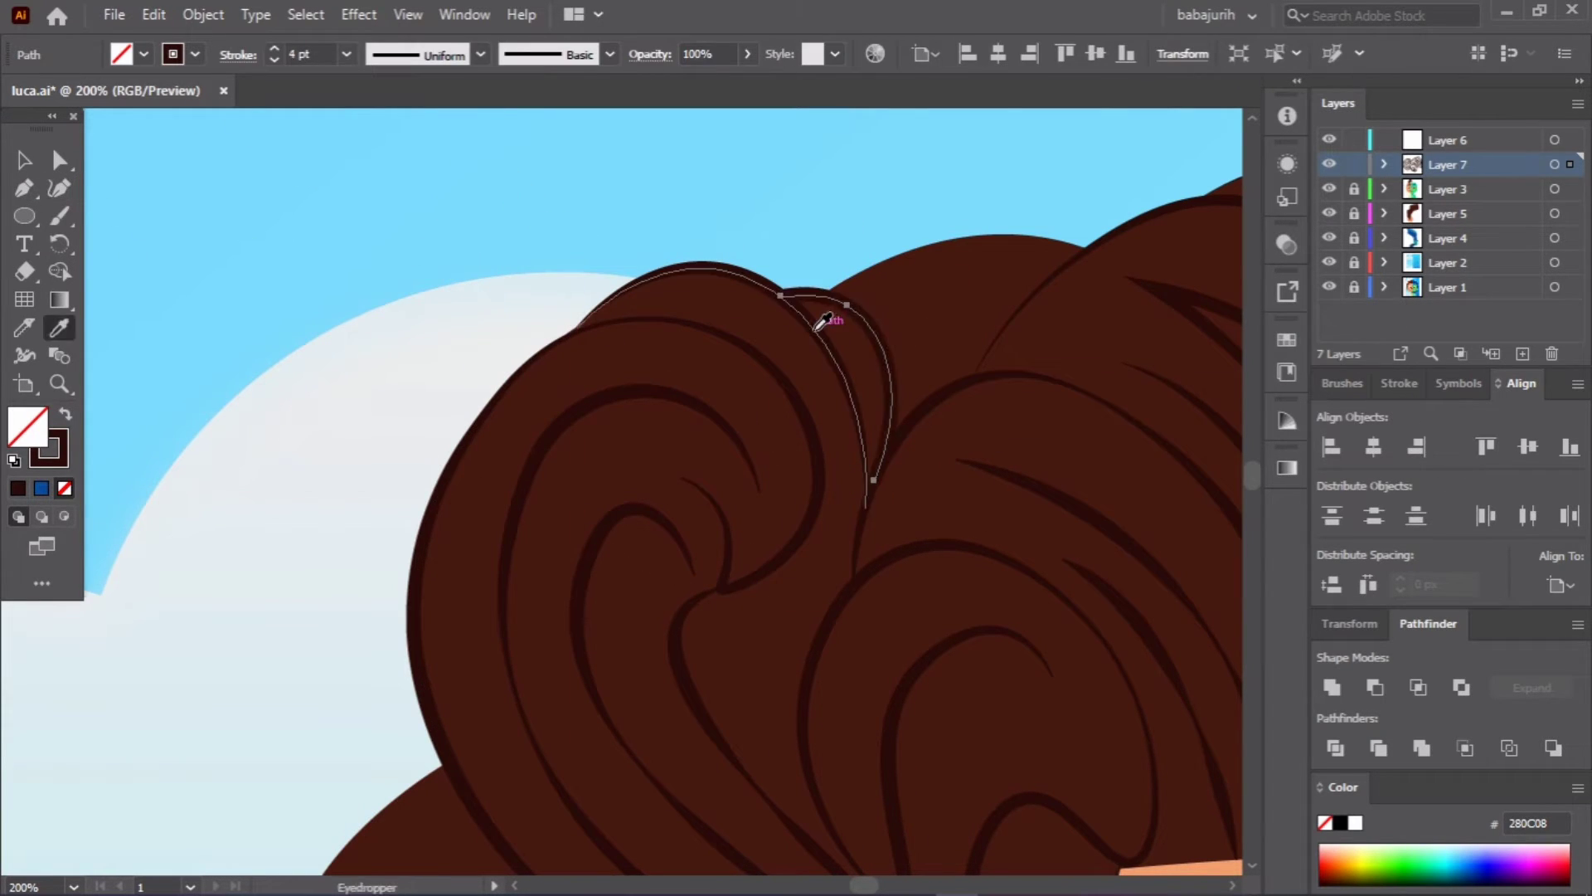
pyautogui.press('v')
pyautogui.click(831, 305)
pyautogui.press('p')
pyautogui.press('Escape')
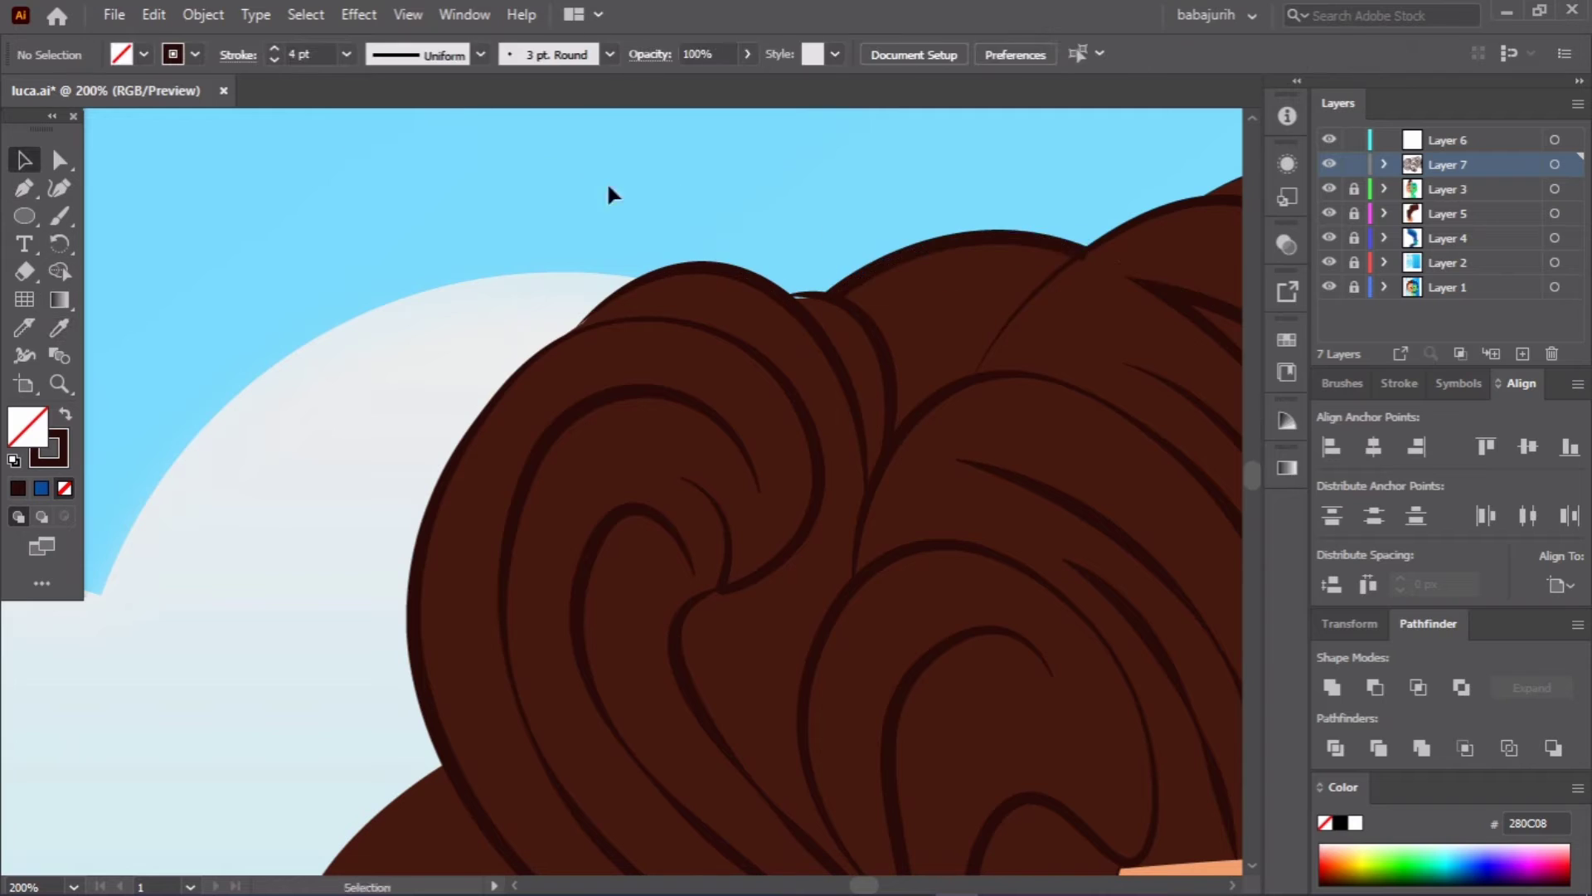
# Step: Draw curved strand lines in the side hair beside the forehead
pyautogui.hotkey('ctrl', '-')
pyautogui.scroll(-5, 533, 480)
pyautogui.hscroll(-3, 728, 585)
pyautogui.click(722, 574)
pyautogui.click(659, 186)
pyautogui.hotkey('shift', '`')
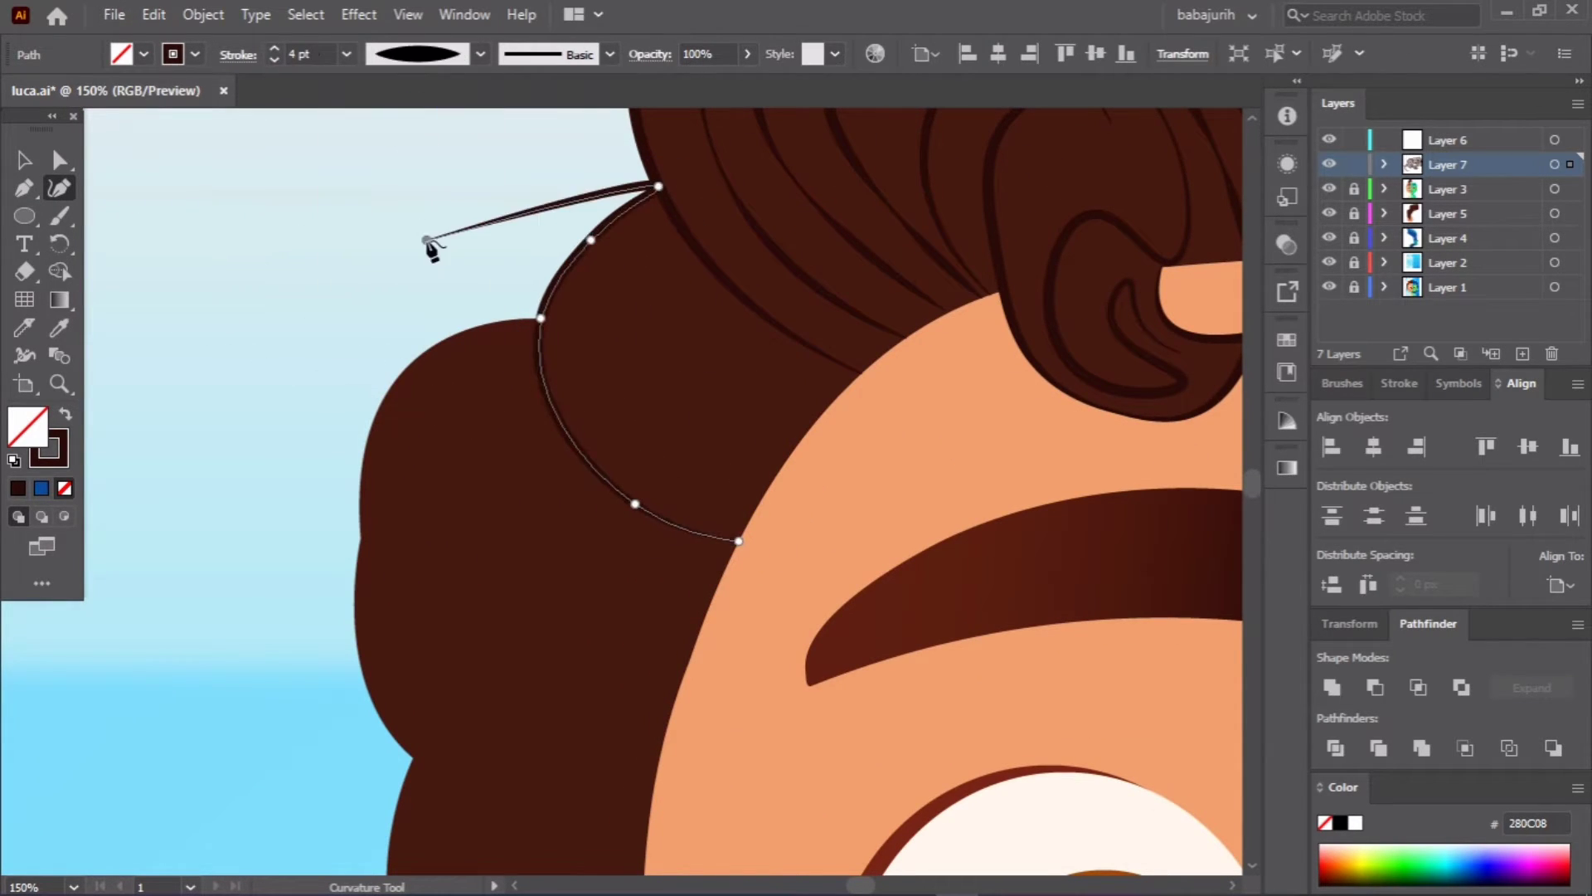
pyautogui.press('p')
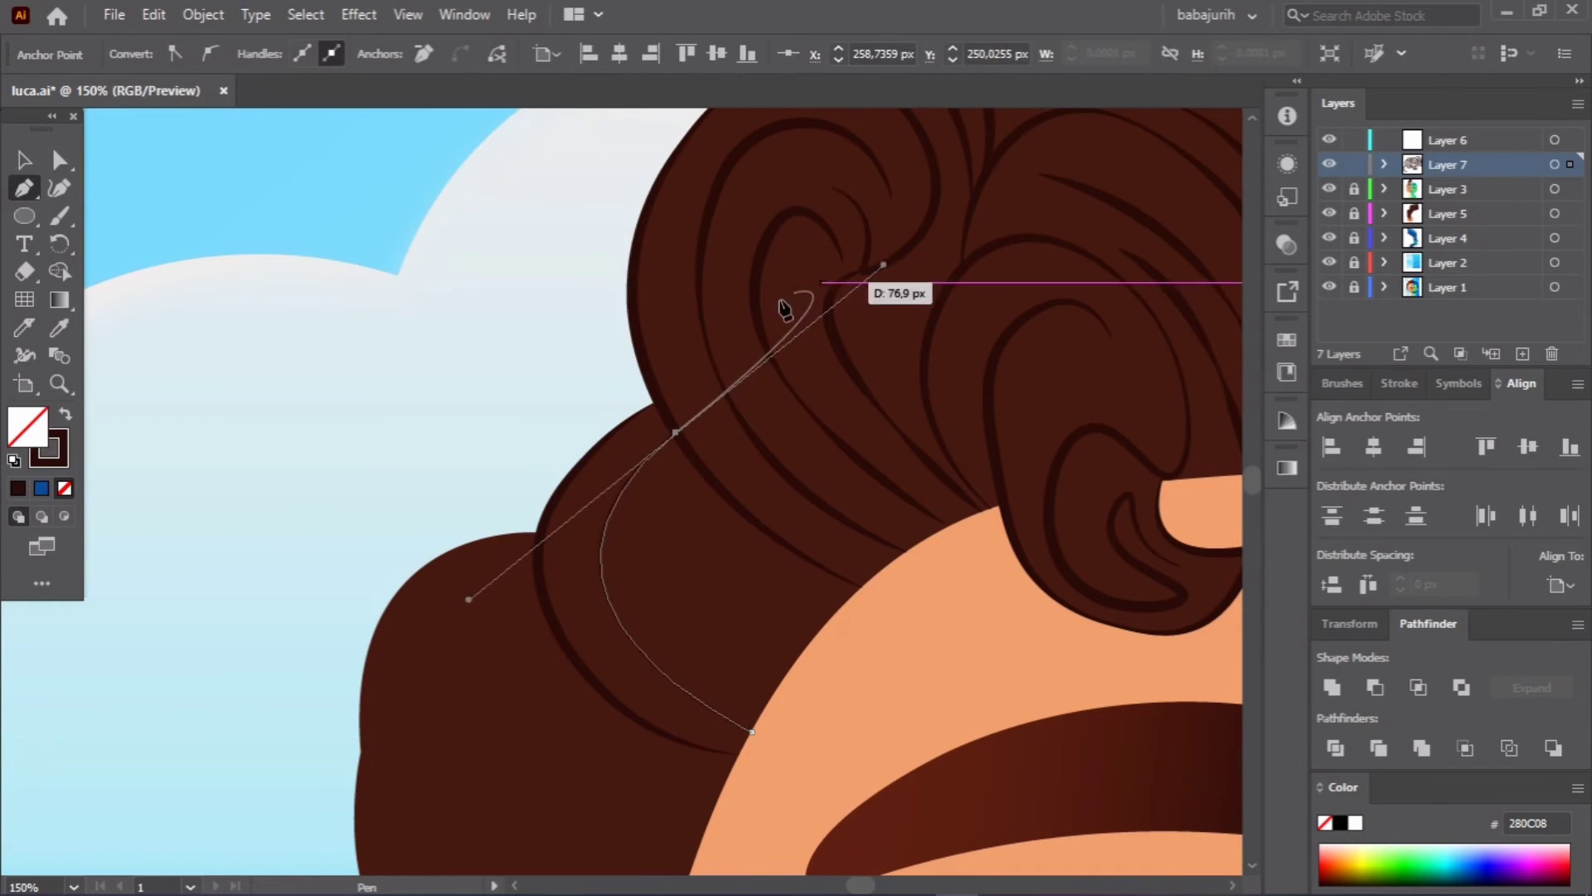
pyautogui.moveTo(784, 679); pyautogui.dragTo(728, 504)
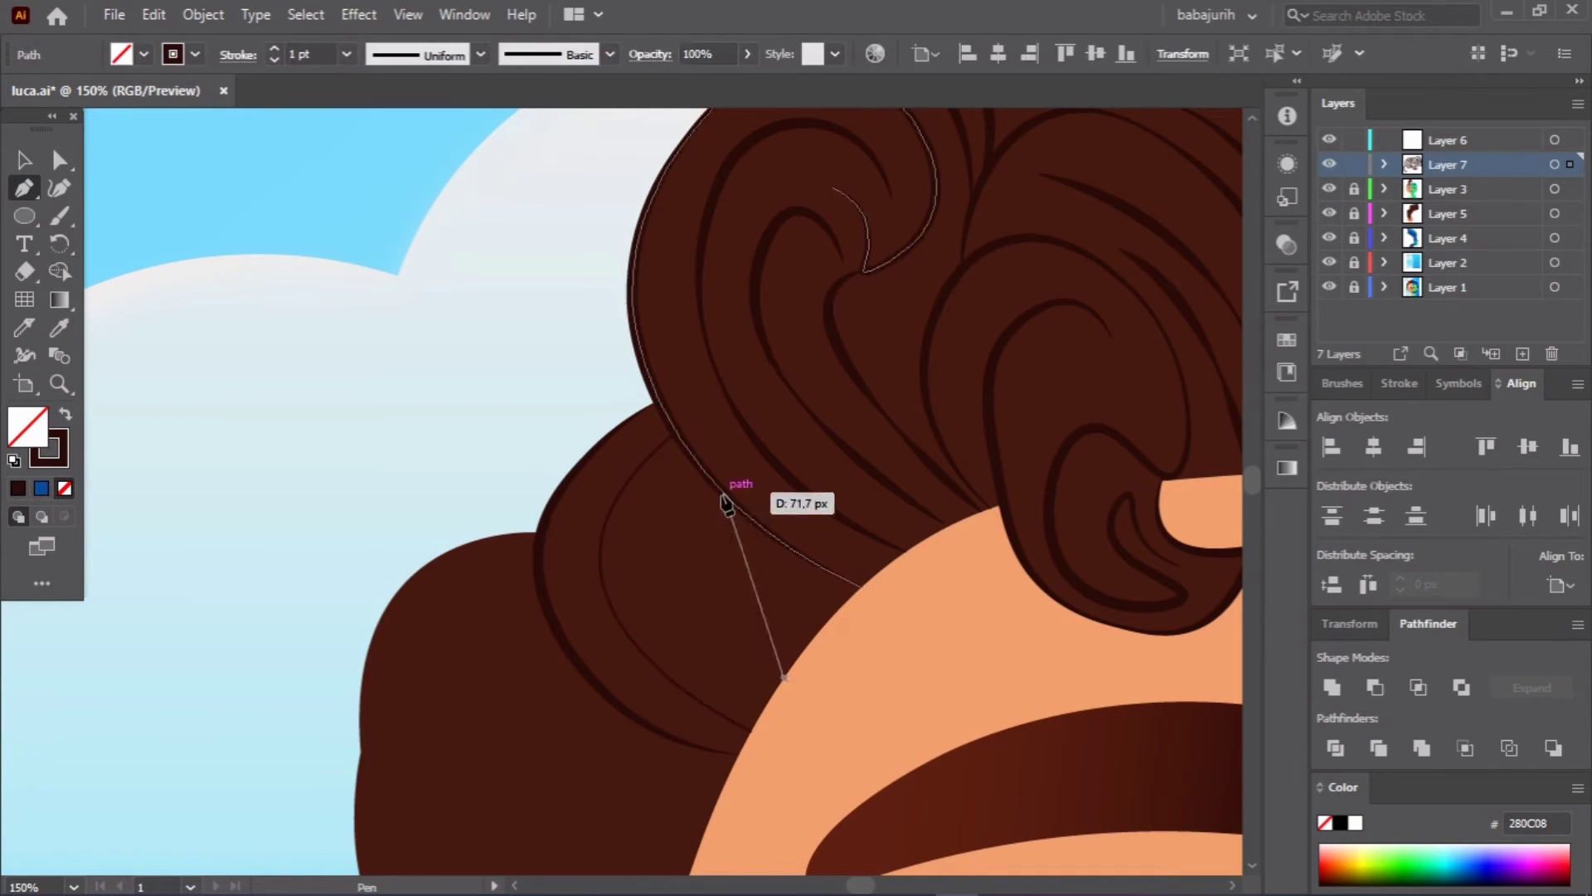
pyautogui.press('Escape')
pyautogui.moveTo(789, 639); pyautogui.dragTo(812, 462)
pyautogui.press('v')
# Step: Draw a curved line over the left hair bump ending near the face edge
pyautogui.moveTo(504, 618); pyautogui.dragTo(350, 580)
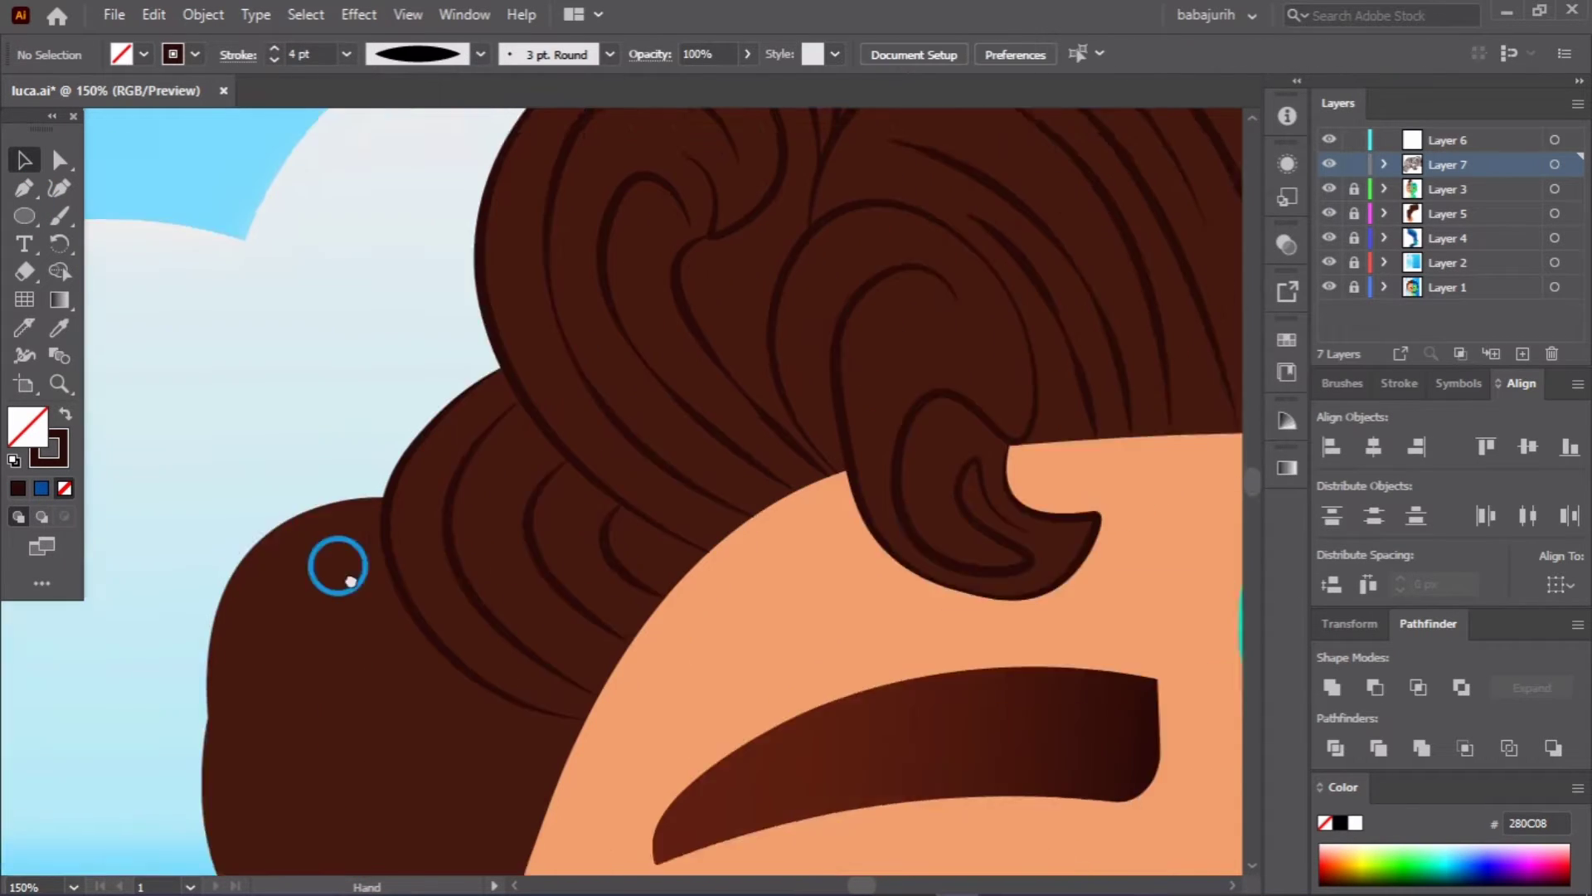
pyautogui.scroll(3, 852, 274)
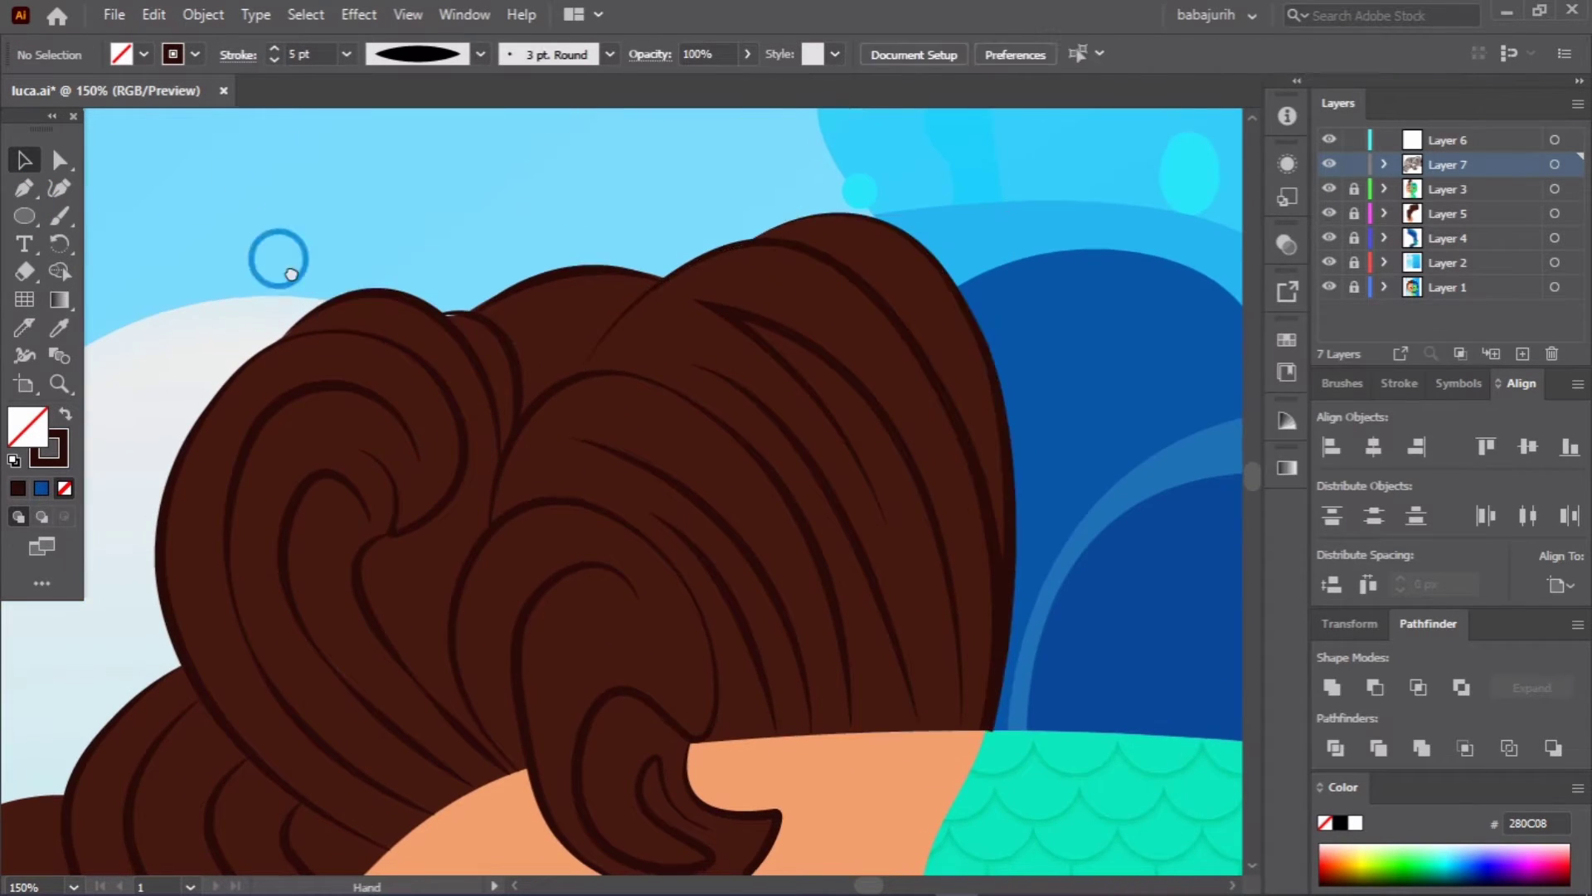
pyautogui.scroll(-5, 460, 272)
pyautogui.hotkey('shift', '`')
pyautogui.click(363, 261)
pyautogui.click(183, 481)
pyautogui.click(553, 491)
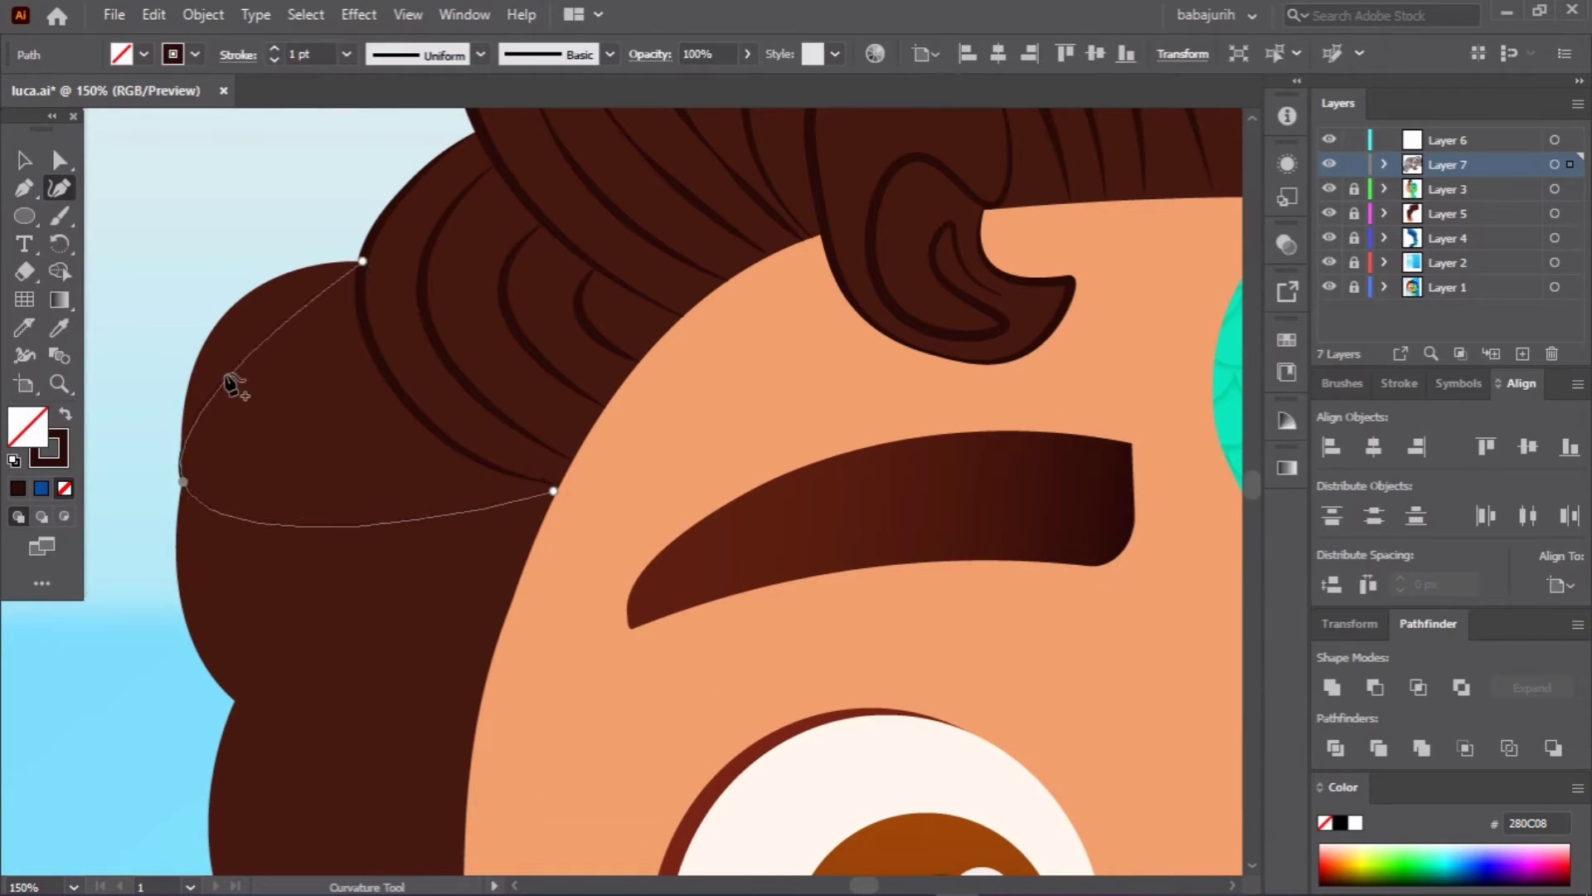
pyautogui.press('v')
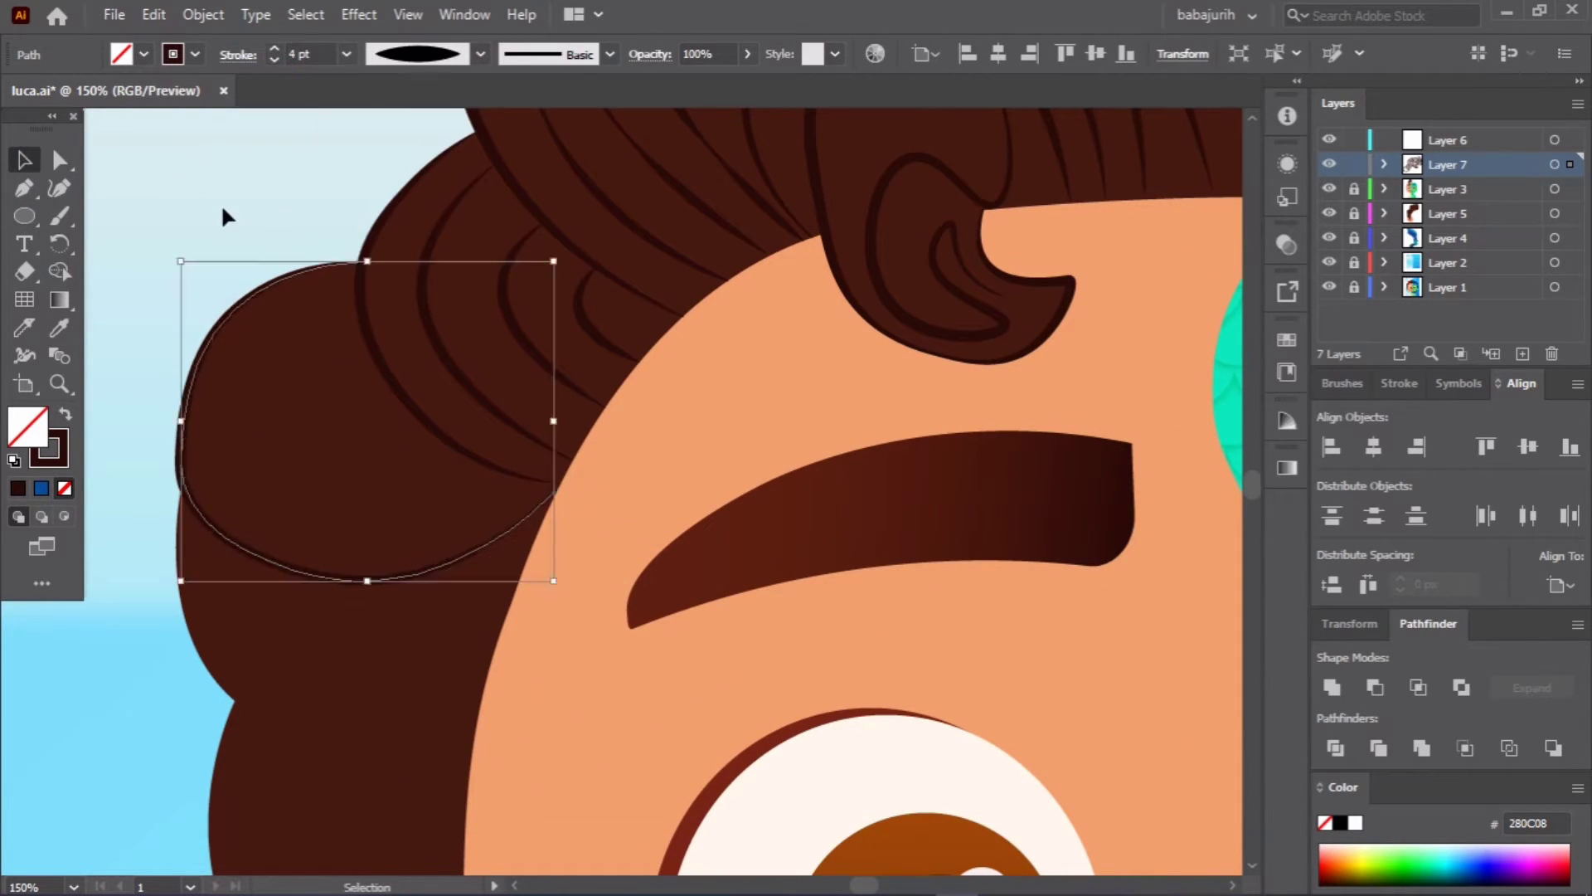
pyautogui.click(220, 202)
# Step: Draw an inner curl line around the left hair swirl
pyautogui.press('p')
pyautogui.hotkey('ctrl', '=')
pyautogui.hotkey('ctrl', '=')
pyautogui.click(935, 728)
pyautogui.click(539, 346)
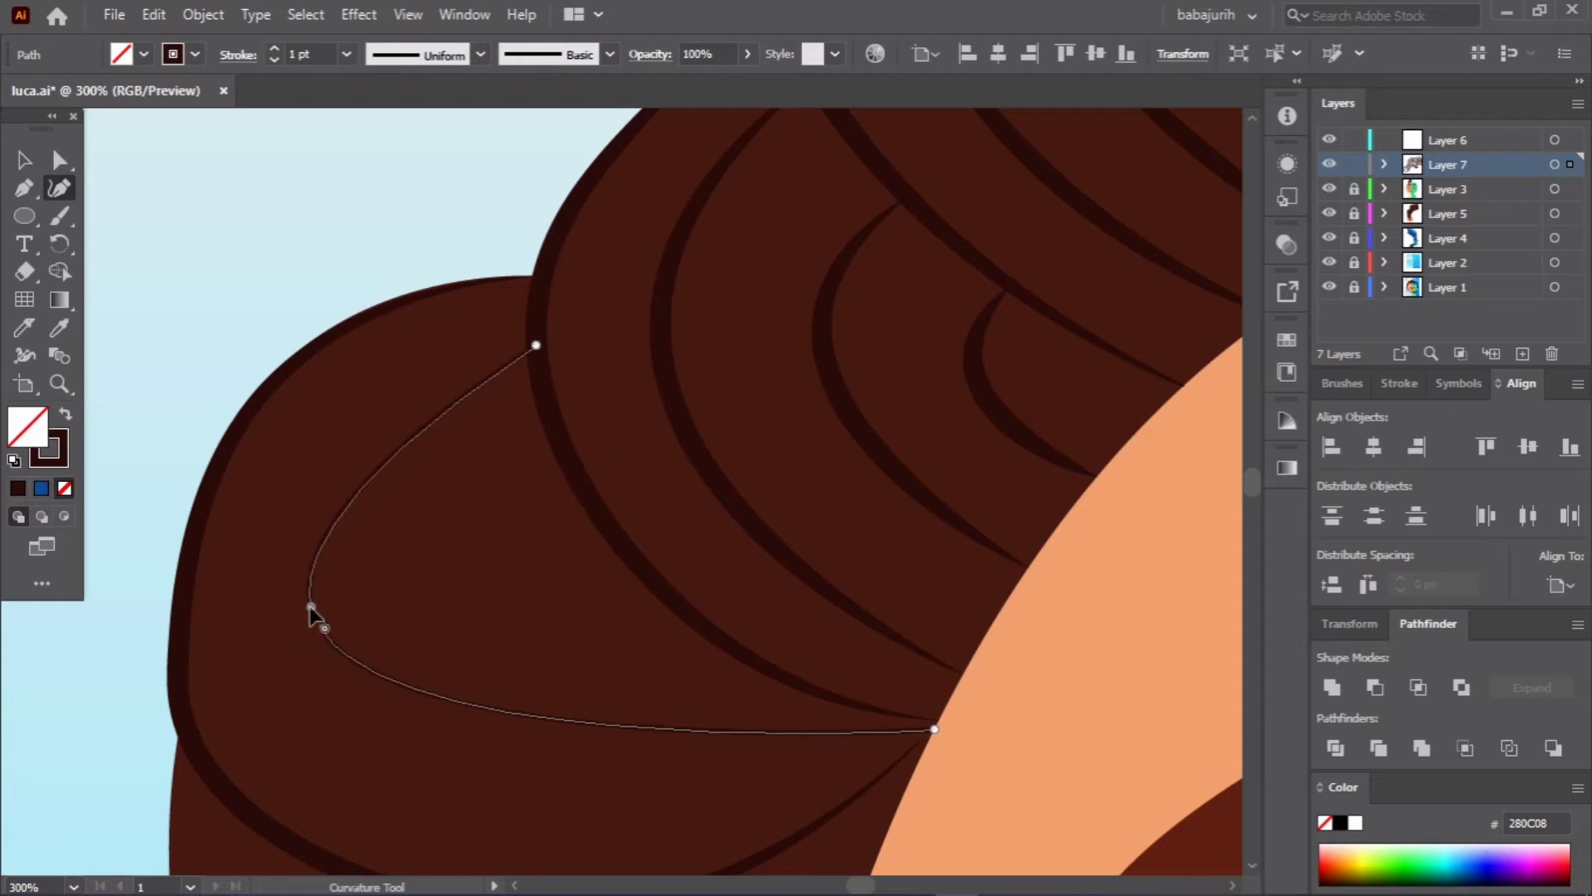
pyautogui.scroll(-3, 313, 611)
pyautogui.click(369, 299)
pyautogui.click(299, 526)
pyautogui.click(426, 650)
pyautogui.press('Escape')
# Step: Curve the inner curl line's end at the face edge and apply the tapered stroke
pyautogui.click(940, 605)
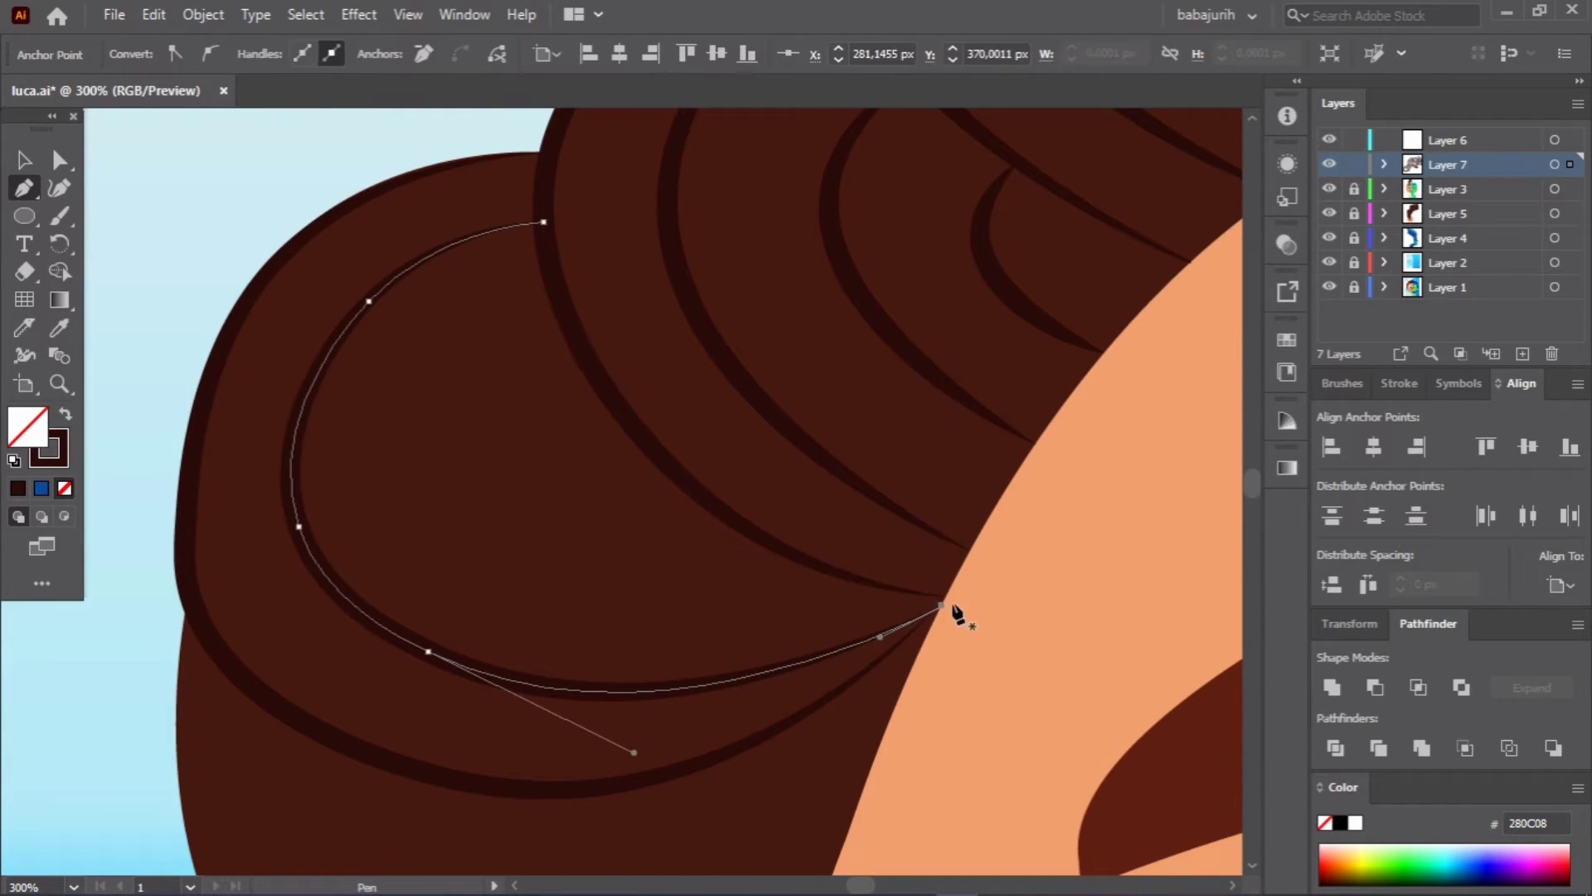
pyautogui.click(59, 187)
pyautogui.click(409, 469)
pyautogui.press('v')
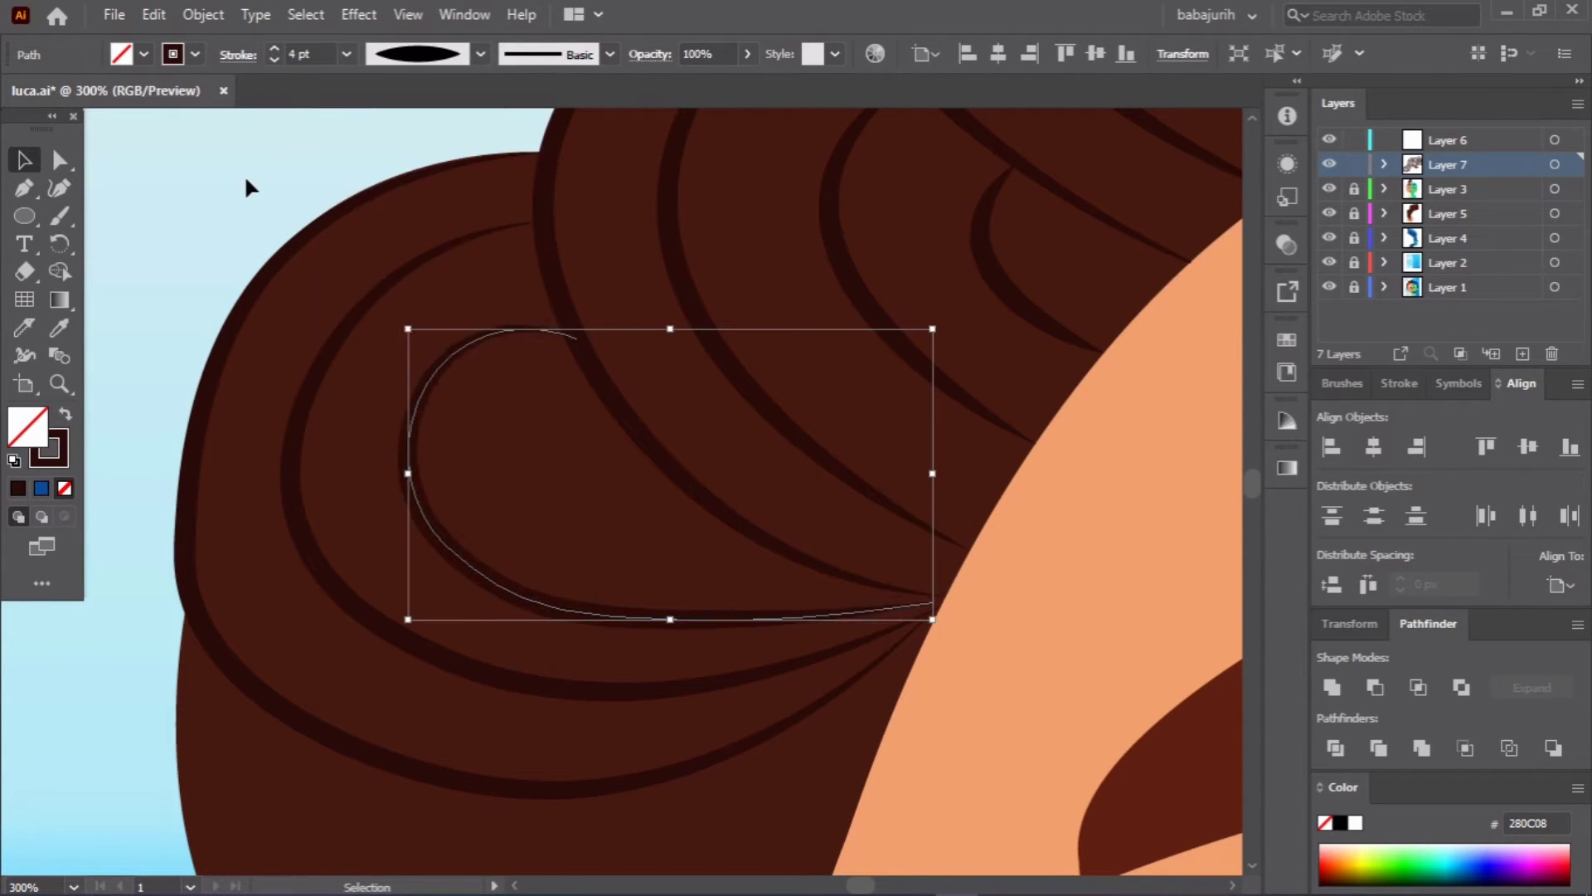
pyautogui.hotkey('ctrl', 'shift', 'a')
pyautogui.press('p')
# Step: Add another tapered inner curl line and an arc on the lower left hair bump
pyautogui.click(739, 558)
pyautogui.press('v')
pyautogui.click(426, 426)
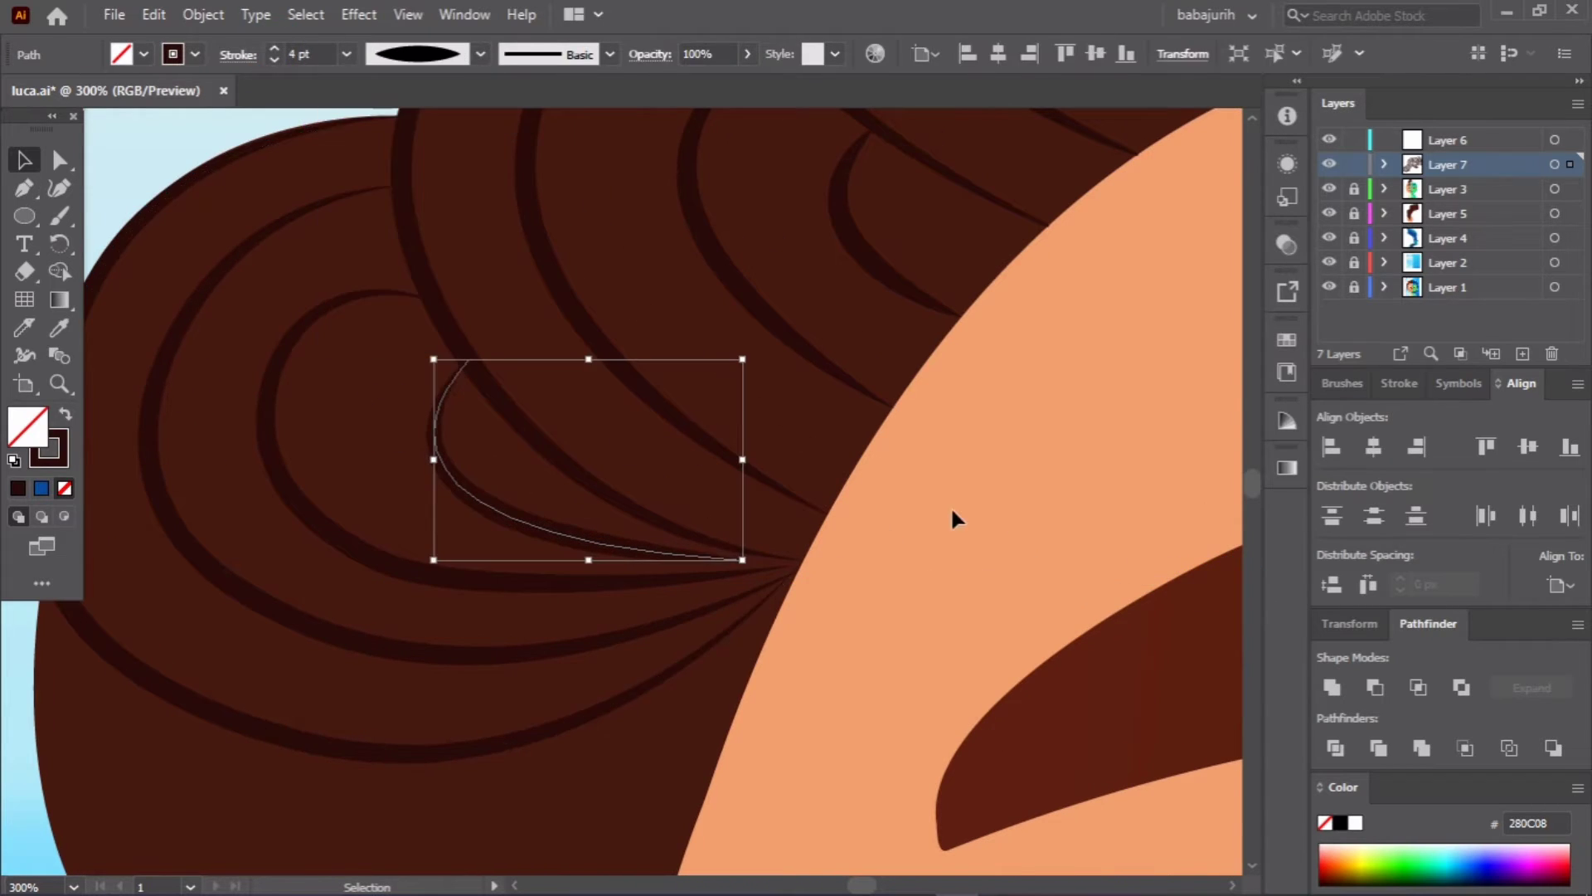
pyautogui.click(953, 519)
pyautogui.hotkey('ctrl', '-')
pyautogui.hotkey('ctrl', '-')
pyautogui.click(375, 338)
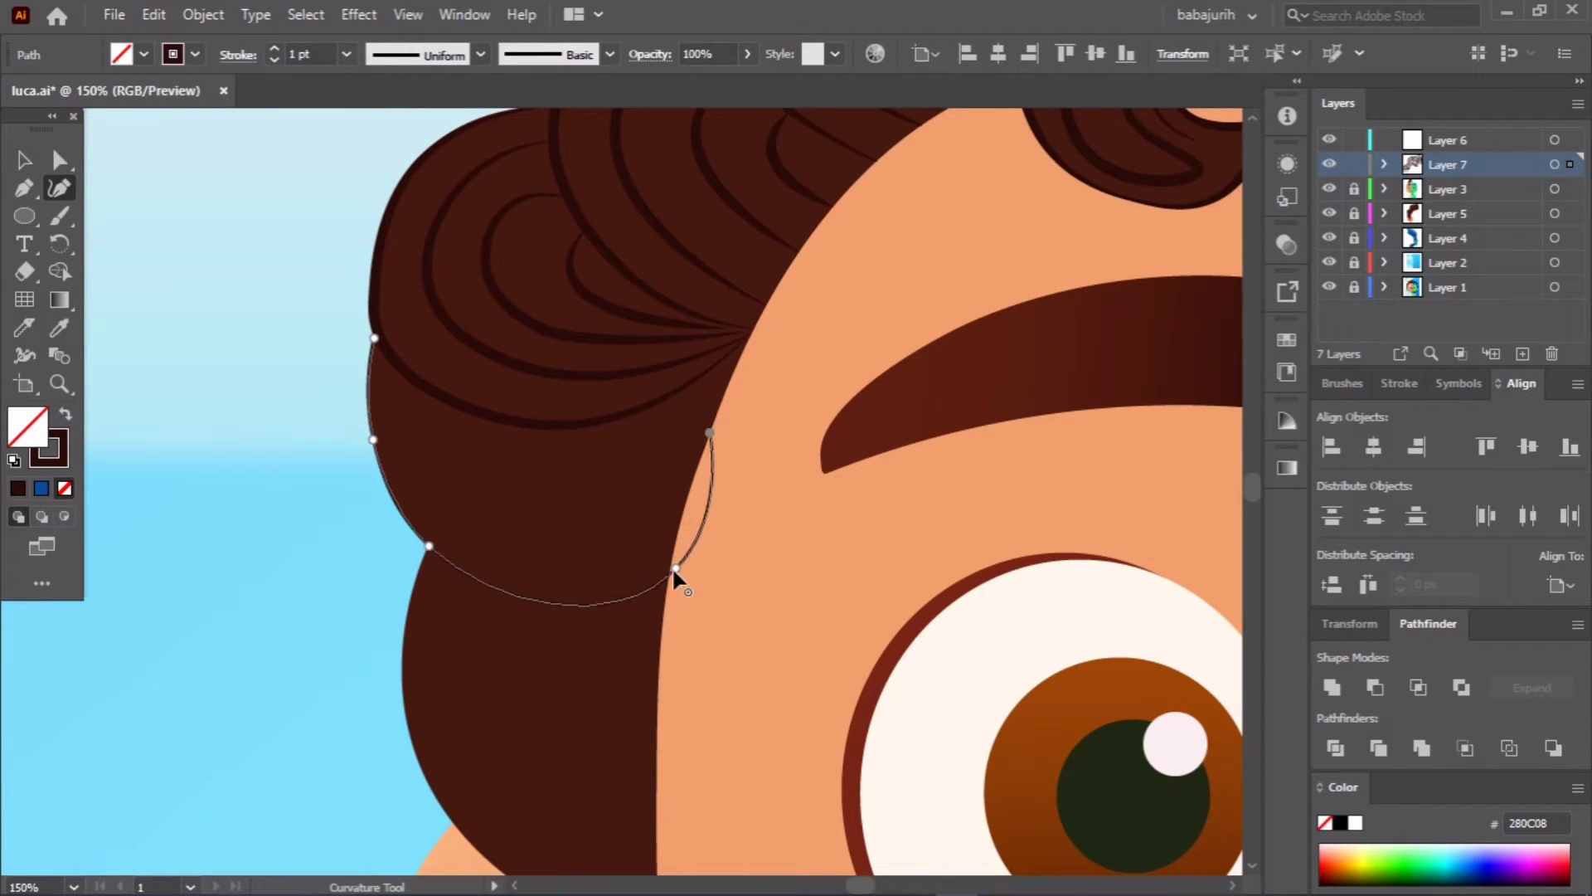
pyautogui.click(163, 315)
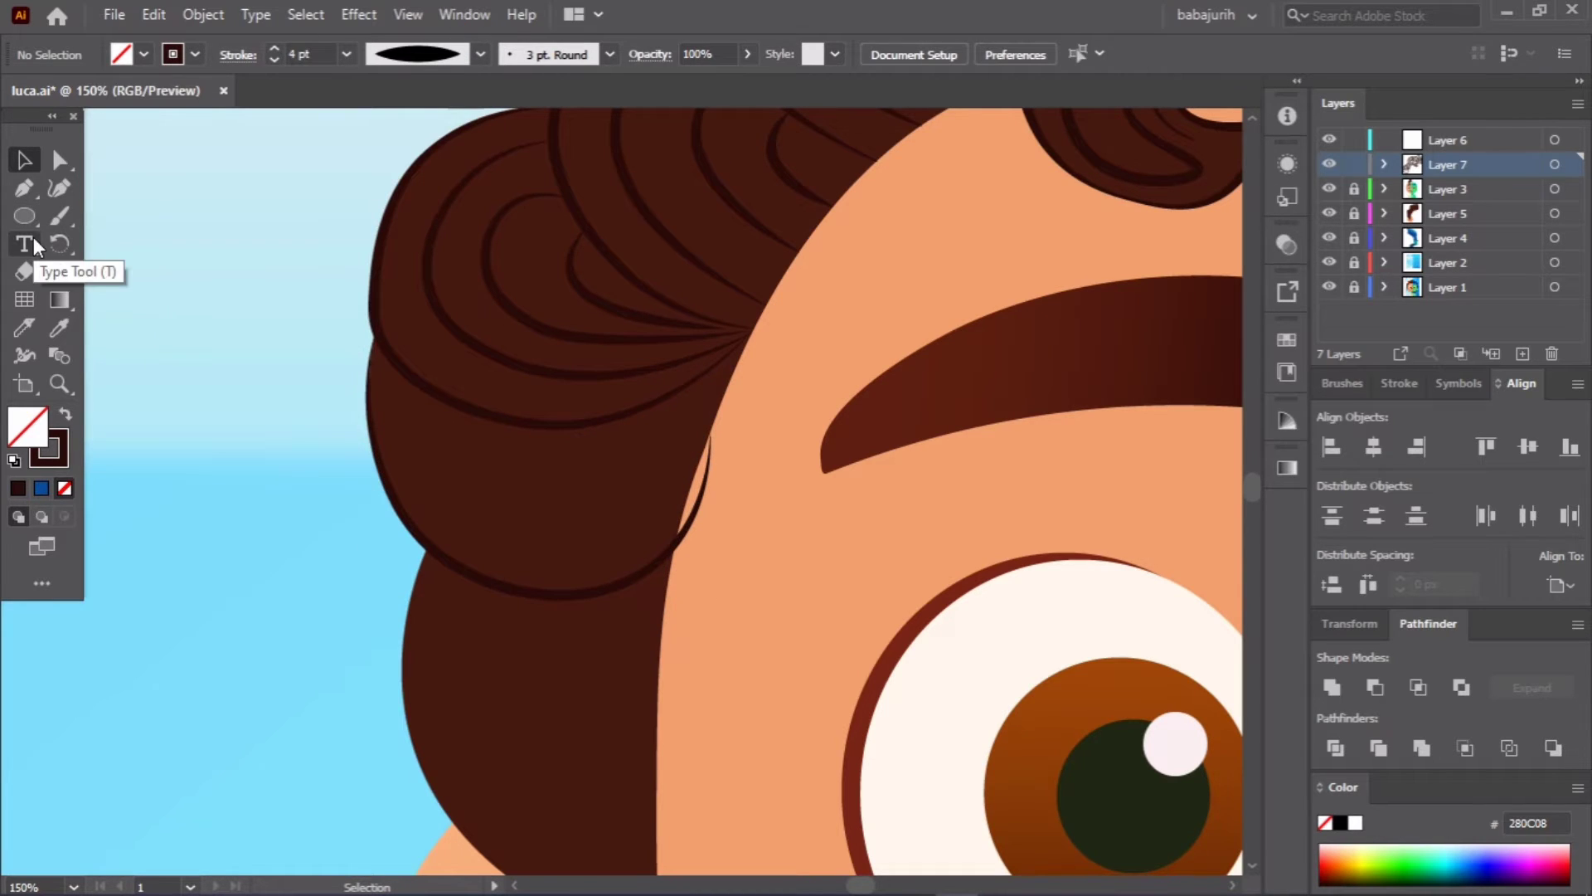
# Step: Draw a curved line across the lower left curl to the face edge
pyautogui.press('p')
pyautogui.hotkey('shift', '`')
pyautogui.click(411, 377)
pyautogui.click(724, 369)
pyautogui.click(489, 534)
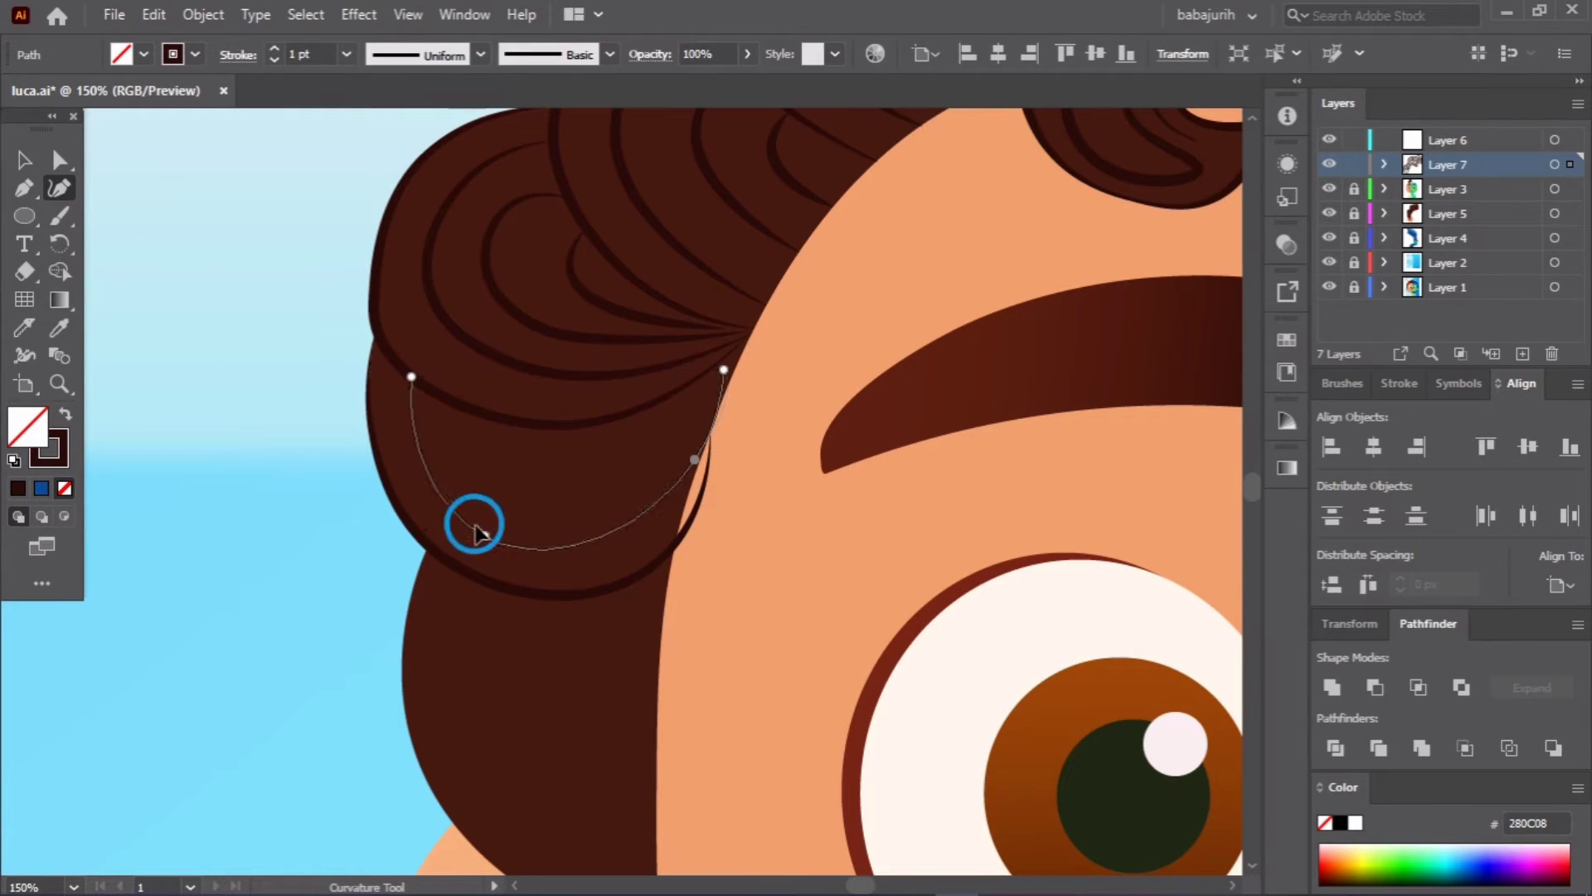
pyautogui.press('Escape')
# Step: Add a second curl line and a left-edge line, giving them the tapered width profile
pyautogui.click(471, 408)
pyautogui.click(735, 369)
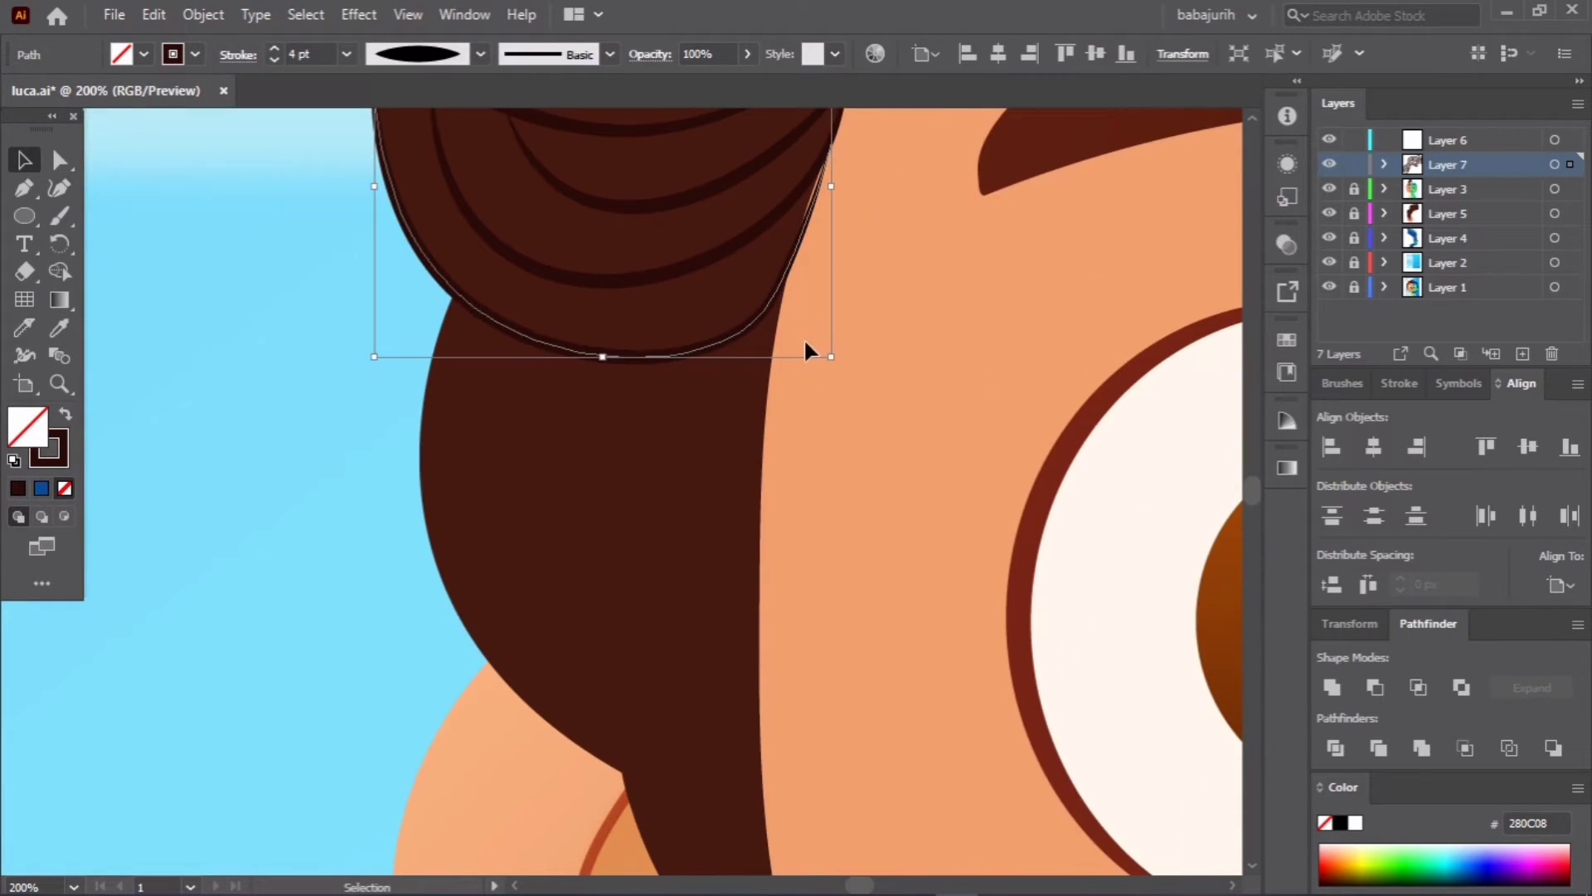
pyautogui.hotkey('shift', '`')
pyautogui.click(370, 228)
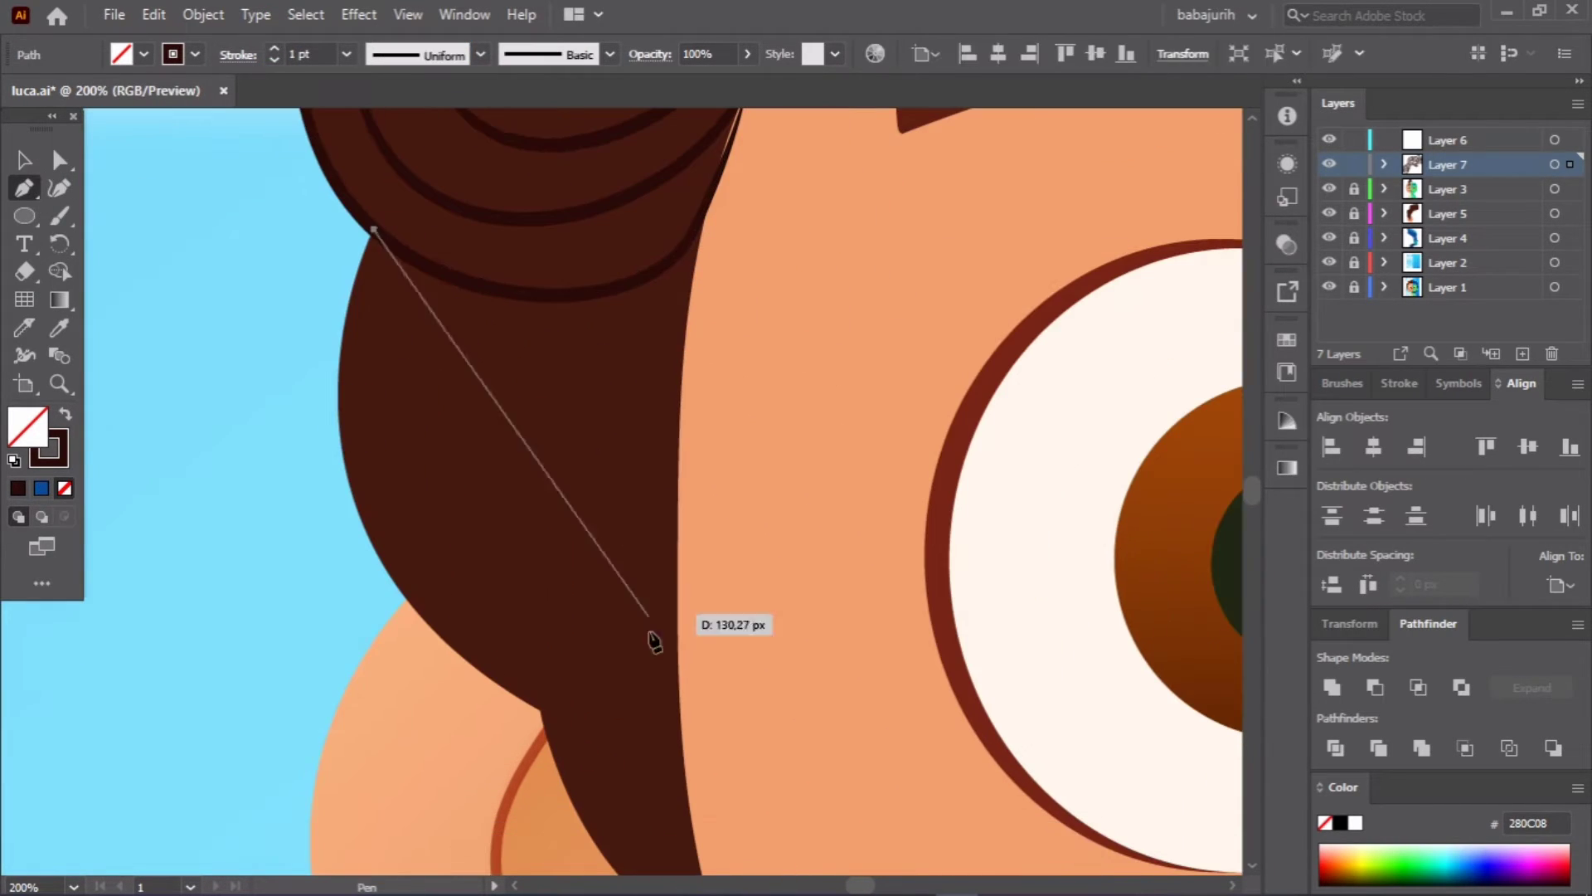
pyautogui.click(675, 725)
pyautogui.click(370, 540)
pyautogui.click(508, 693)
# Step: Draw a strand down the hair lock hanging beside the ear
pyautogui.press('Escape')
pyautogui.press('p')
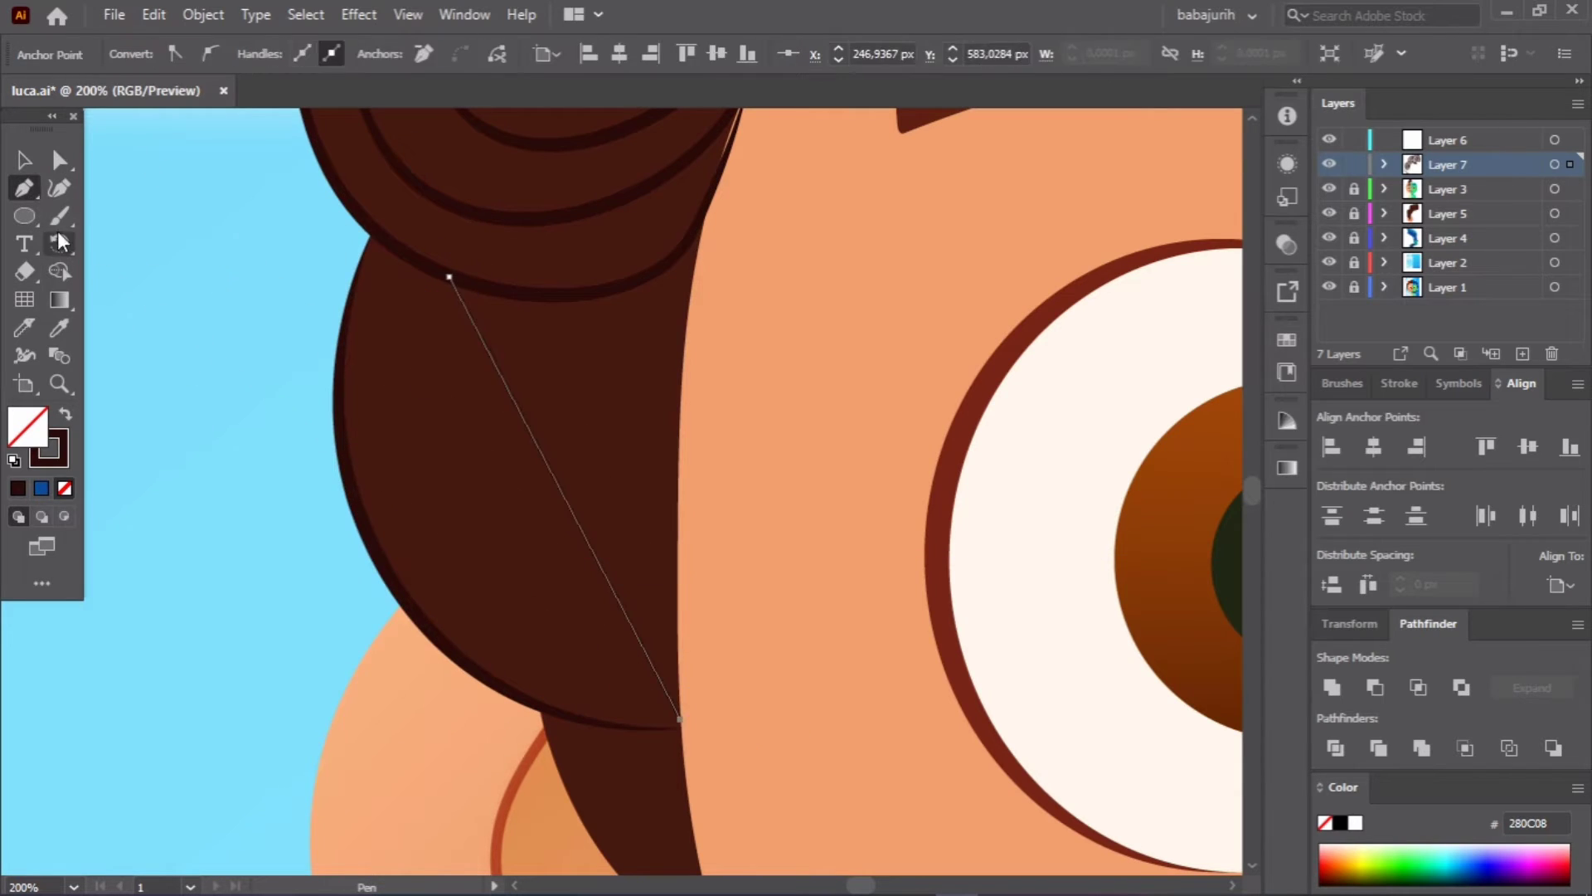
pyautogui.click(520, 293)
pyautogui.click(678, 711)
pyautogui.click(501, 447)
# Step: Add another curved strand in the lock and give the strands a 4 pt tapered stroke
pyautogui.hotkey('shift', '`')
pyautogui.click(626, 284)
pyautogui.click(678, 697)
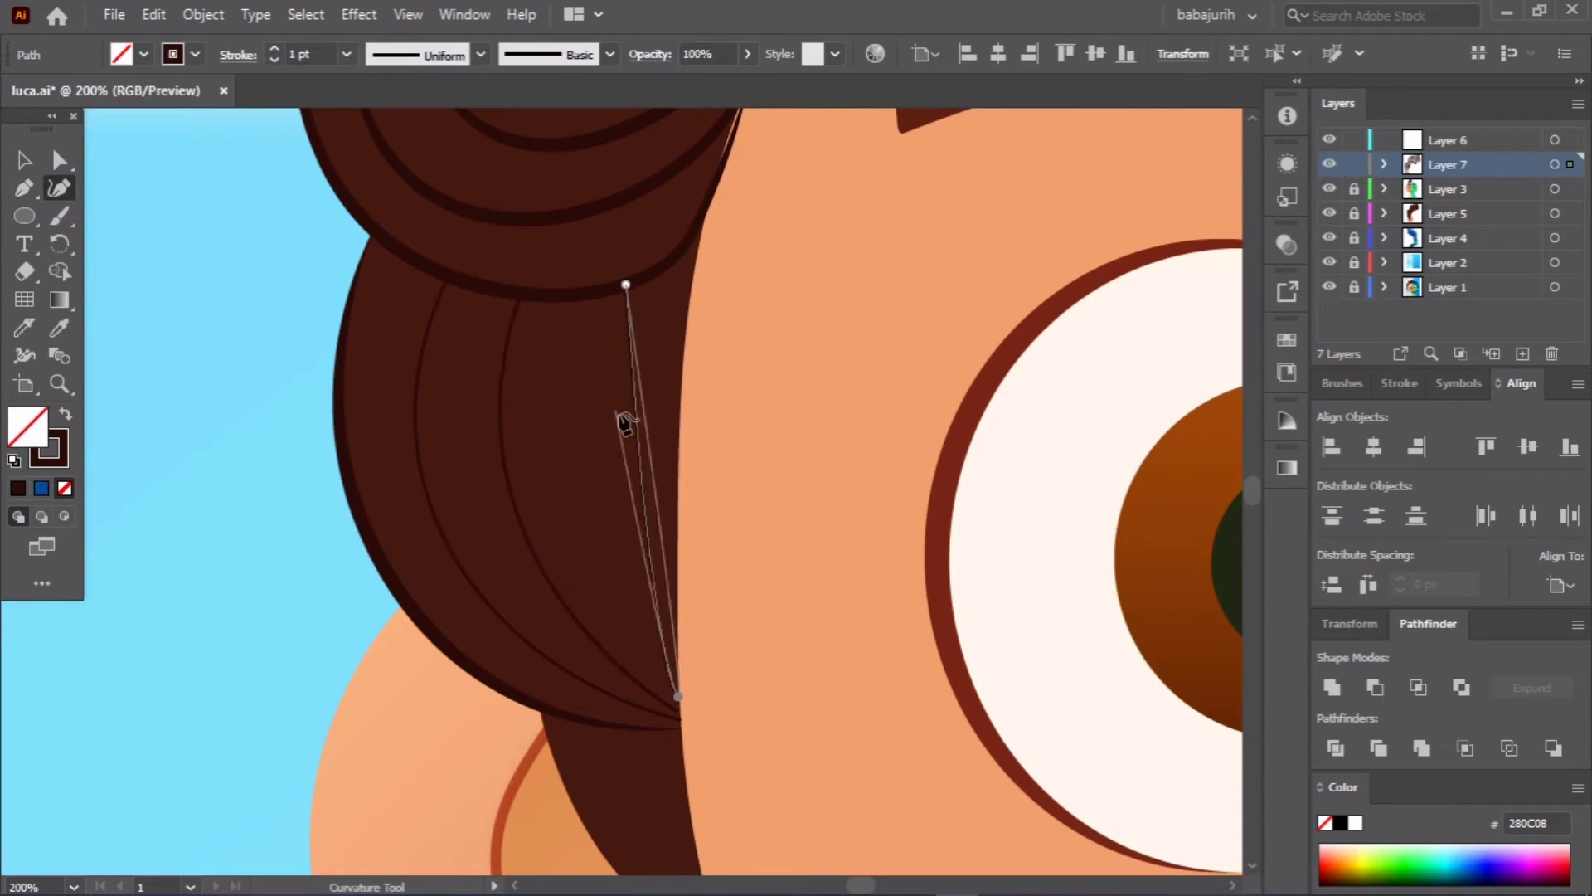
pyautogui.click(682, 679)
pyautogui.press('v')
pyautogui.moveTo(757, 433); pyautogui.dragTo(402, 455)
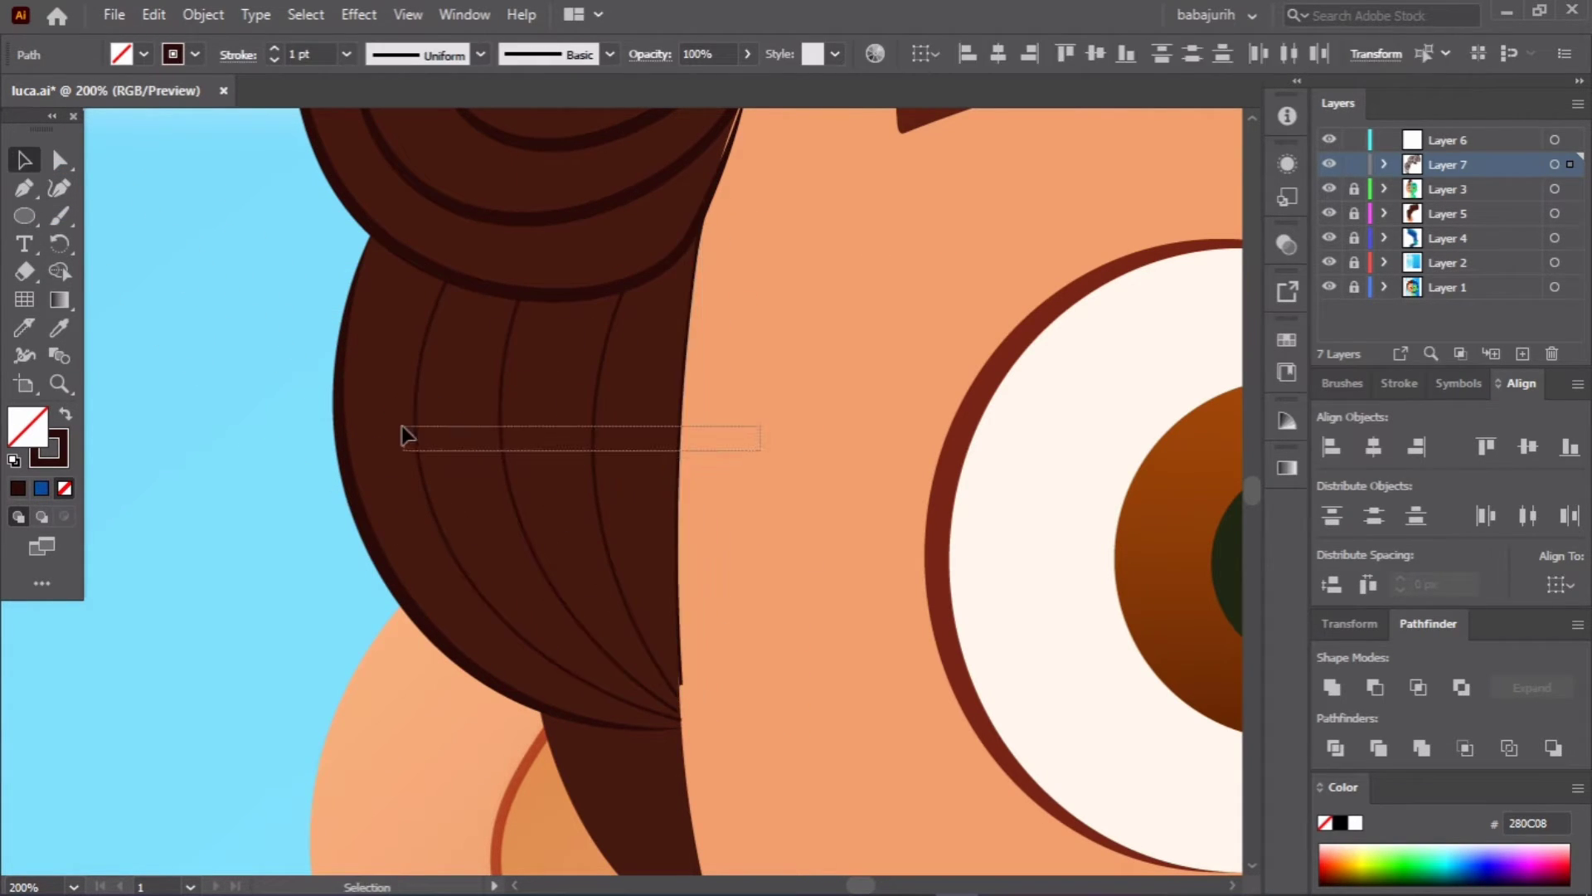
pyautogui.click(481, 55)
pyautogui.click(34, 198)
# Step: Draw two short strands in the lock's lower tip, then zoom out to the whole face
pyautogui.click(390, 391)
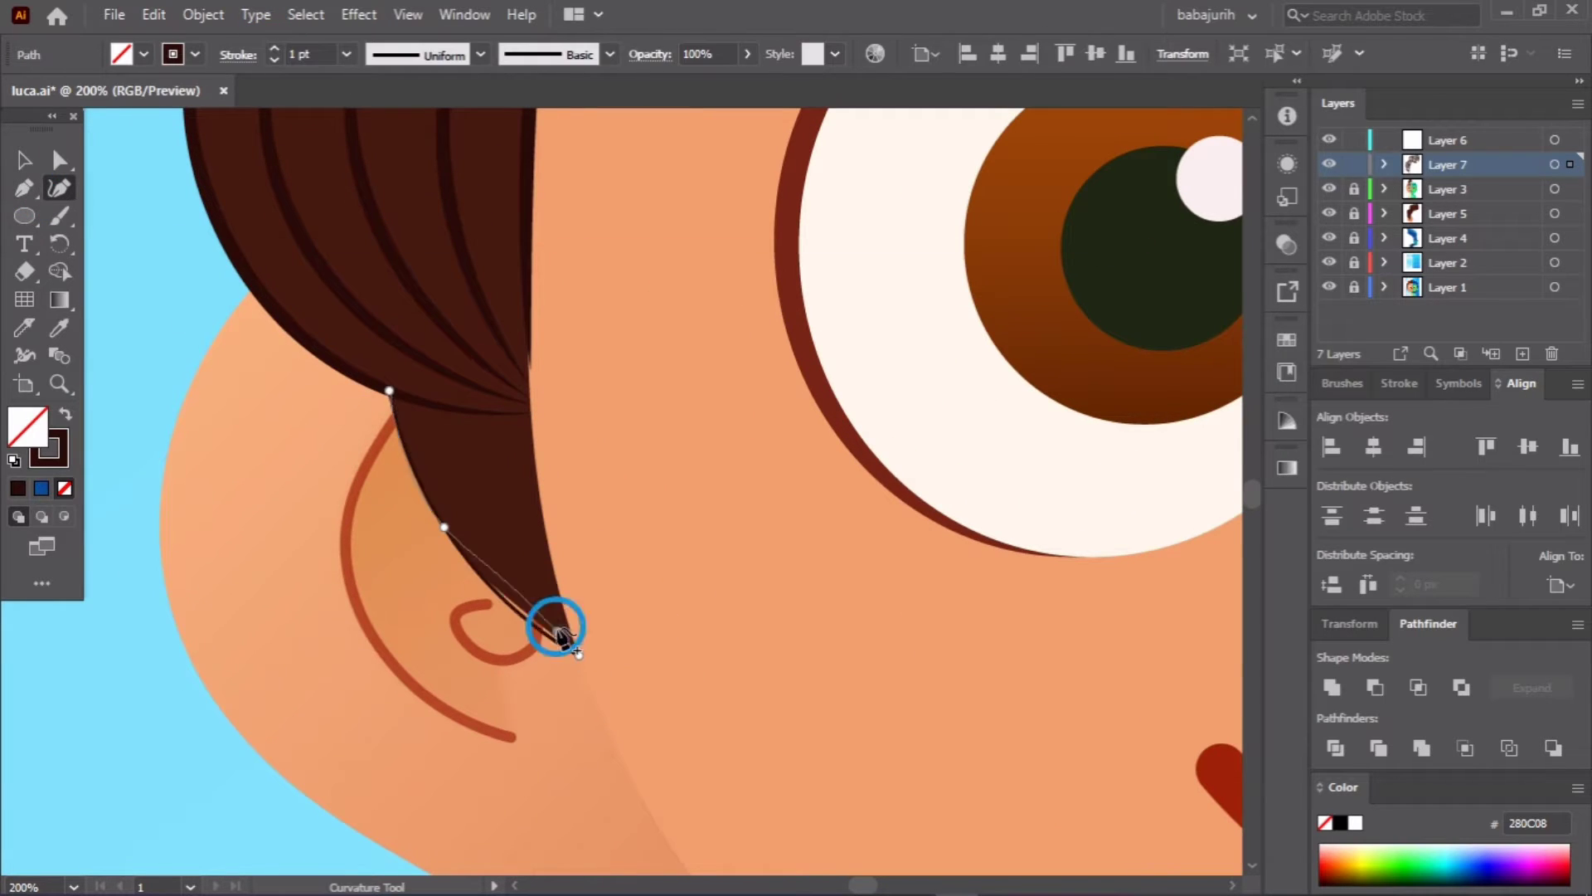
pyautogui.click(440, 430)
pyautogui.click(551, 578)
pyautogui.click(476, 426)
pyautogui.click(533, 526)
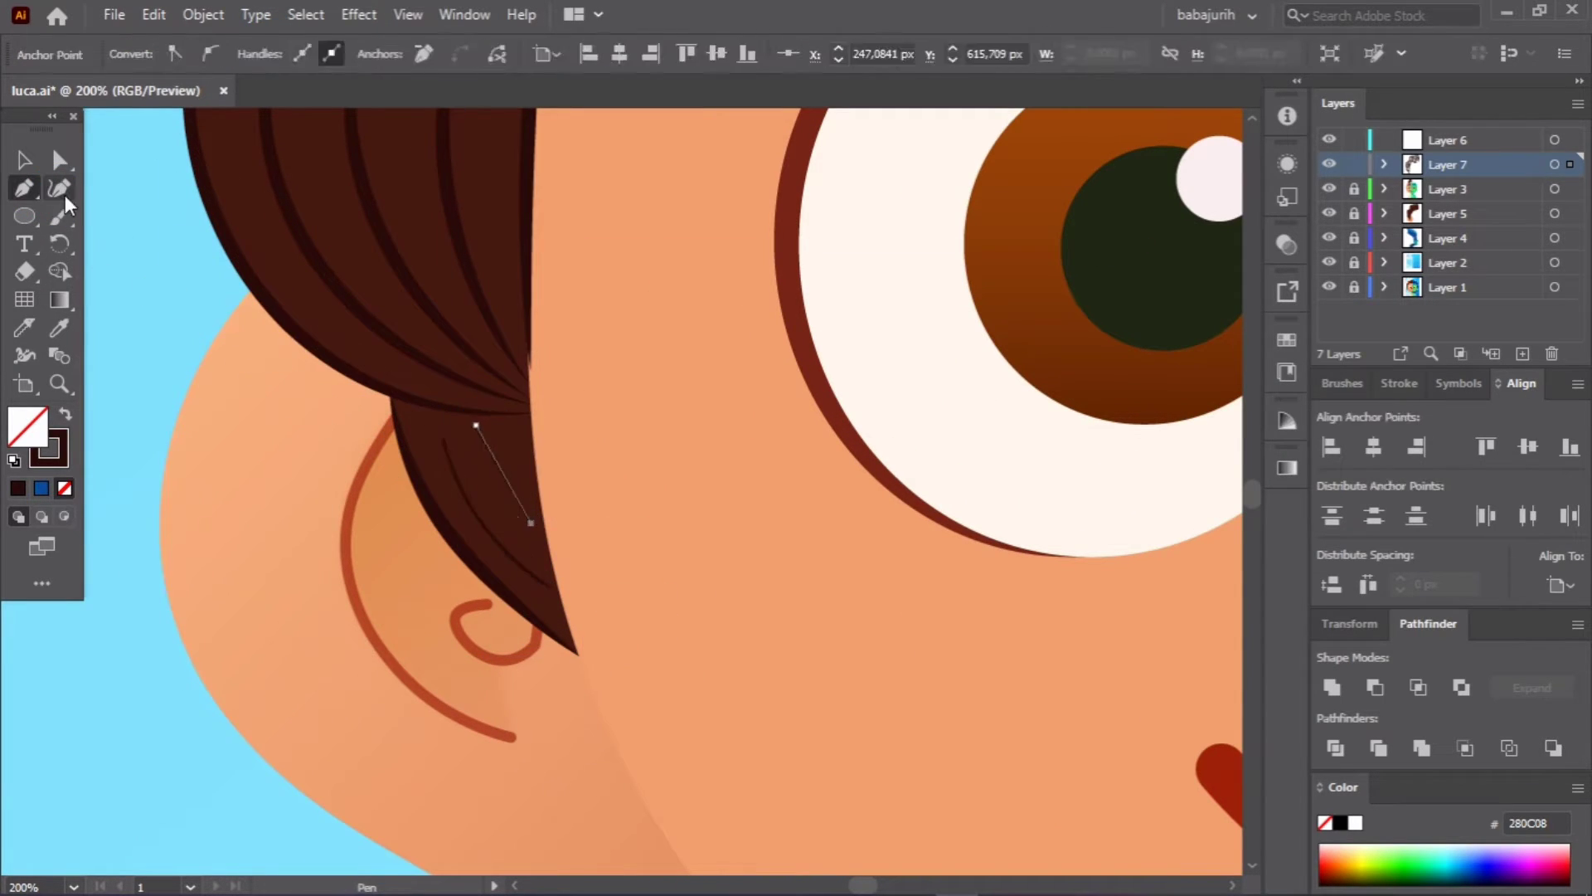
pyautogui.press('v')
pyautogui.hotkey('ctrl', 'shift', 'a')
pyautogui.hotkey('ctrl', '-')
pyautogui.hotkey('ctrl', '-')
pyautogui.hotkey('ctrl', '-')
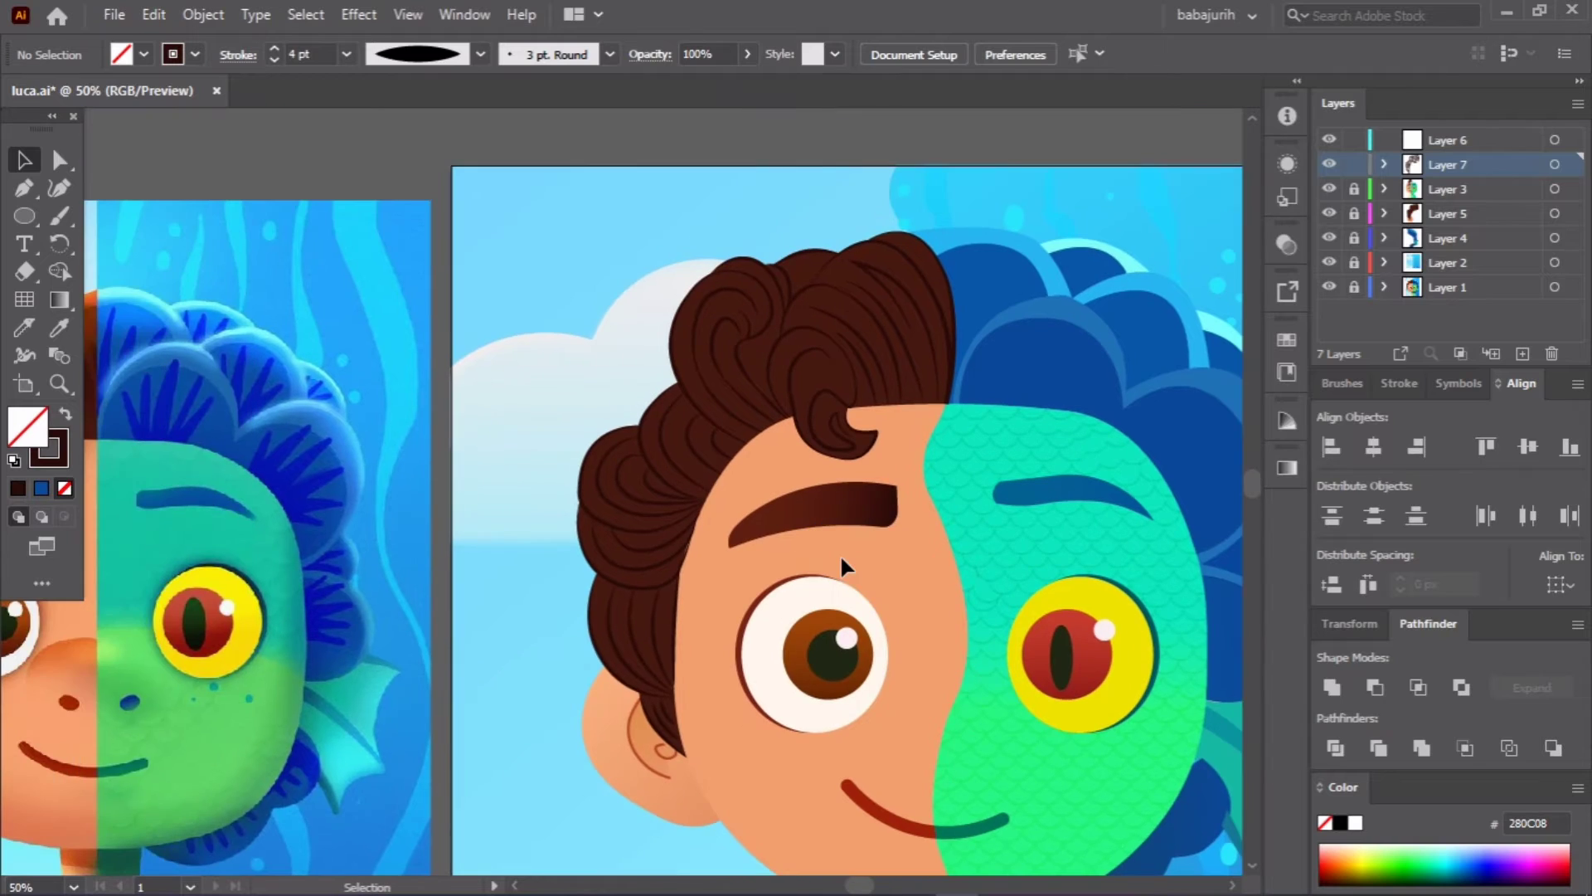
# Step: Draw white highlight strands on the brown curls
pyautogui.scroll(-4, 725, 693)
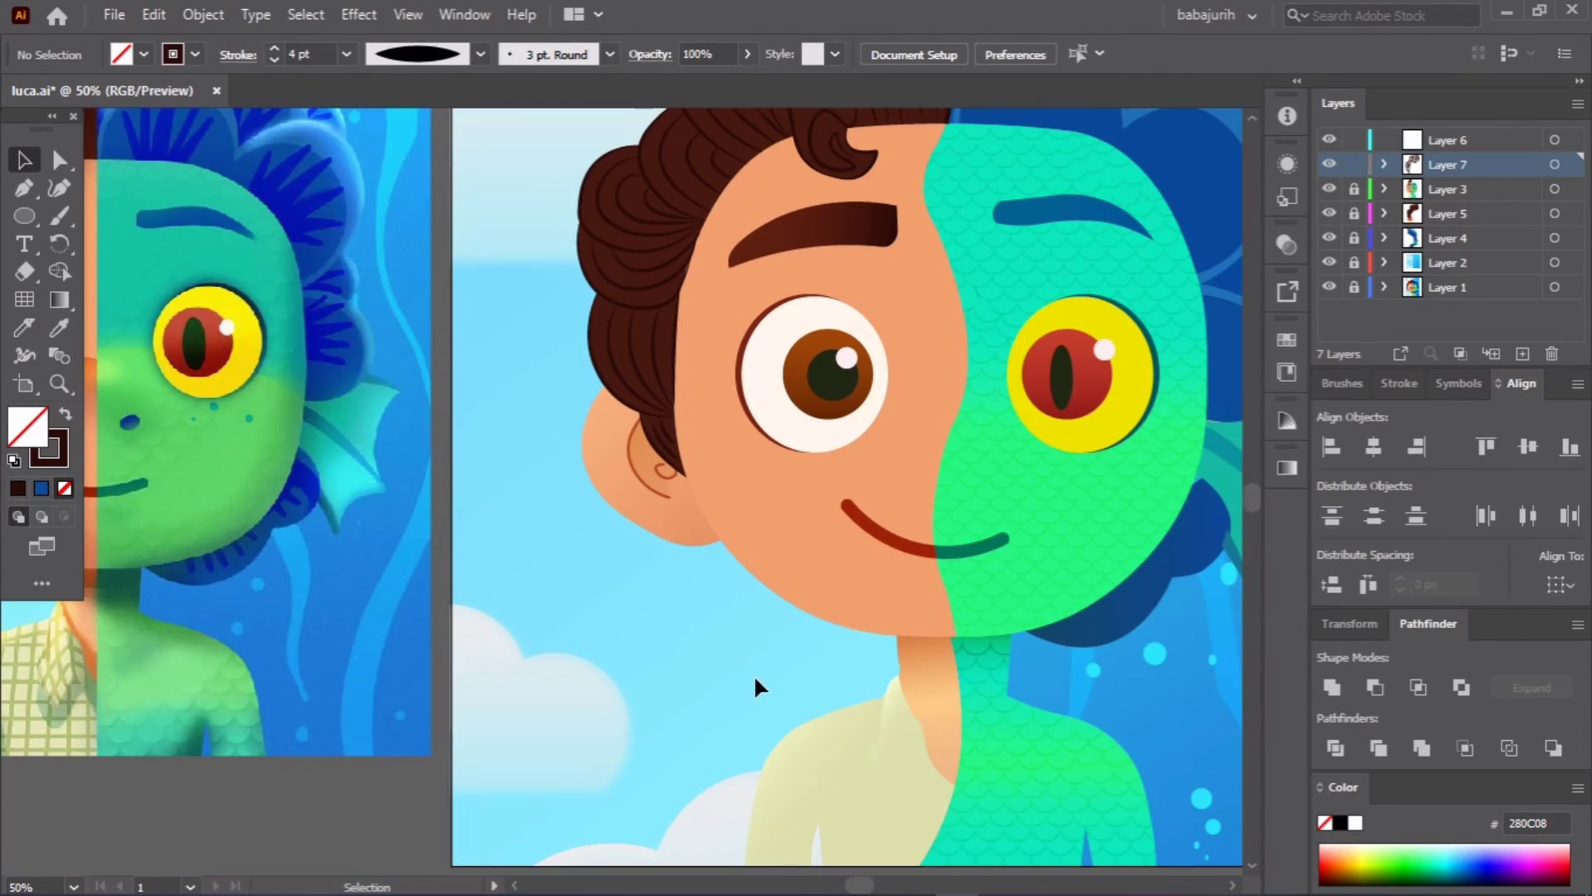
pyautogui.scroll(4, 725, 651)
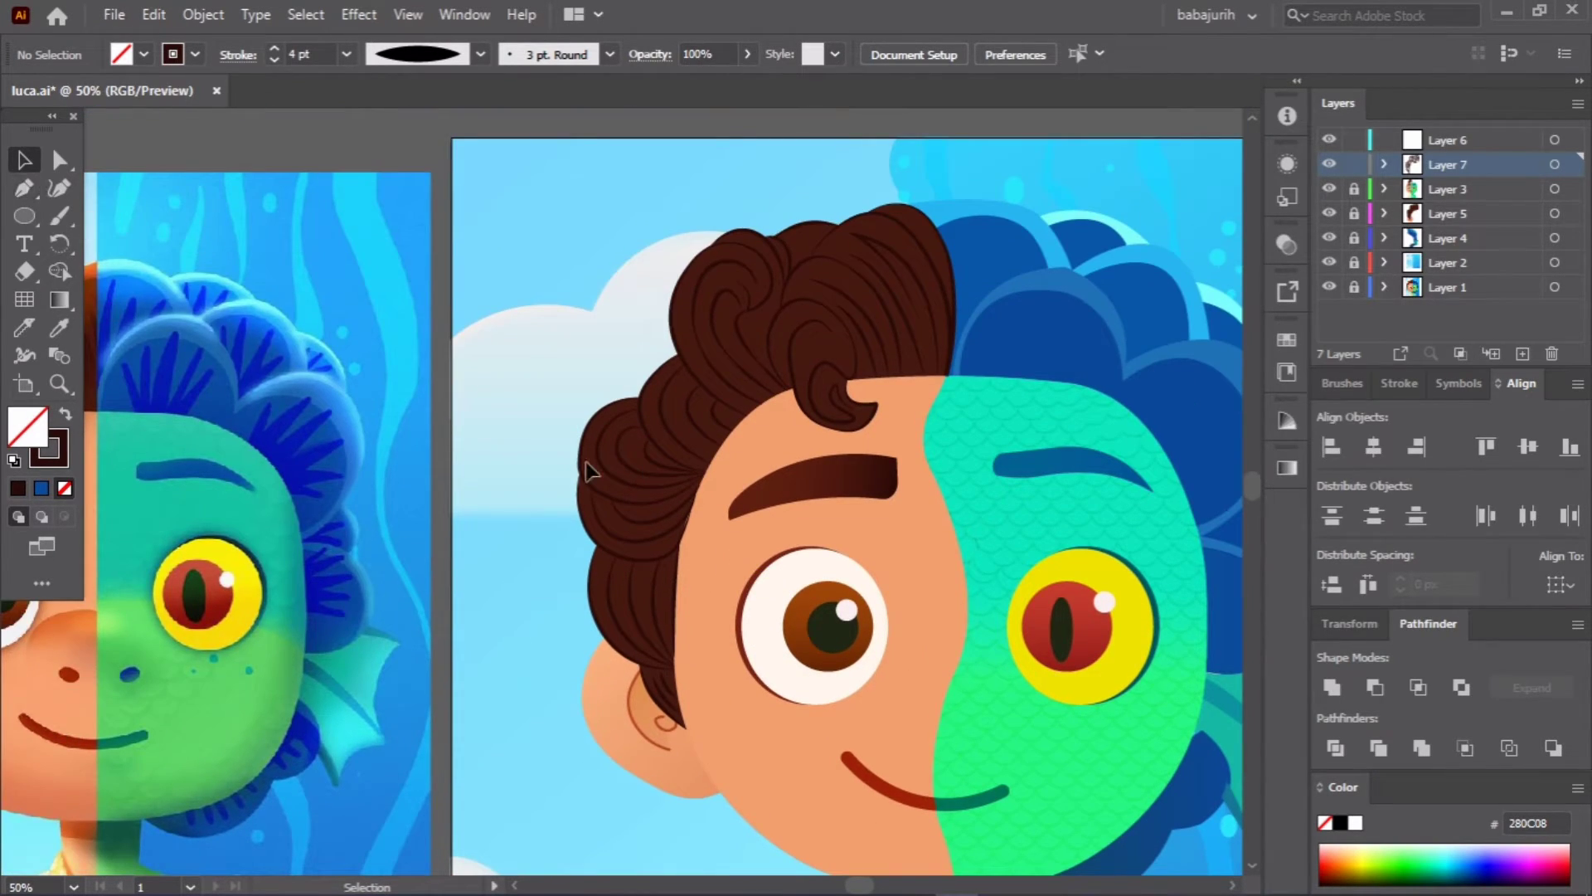
pyautogui.moveTo(630, 491); pyautogui.dragTo(640, 407)
pyautogui.click(65, 414)
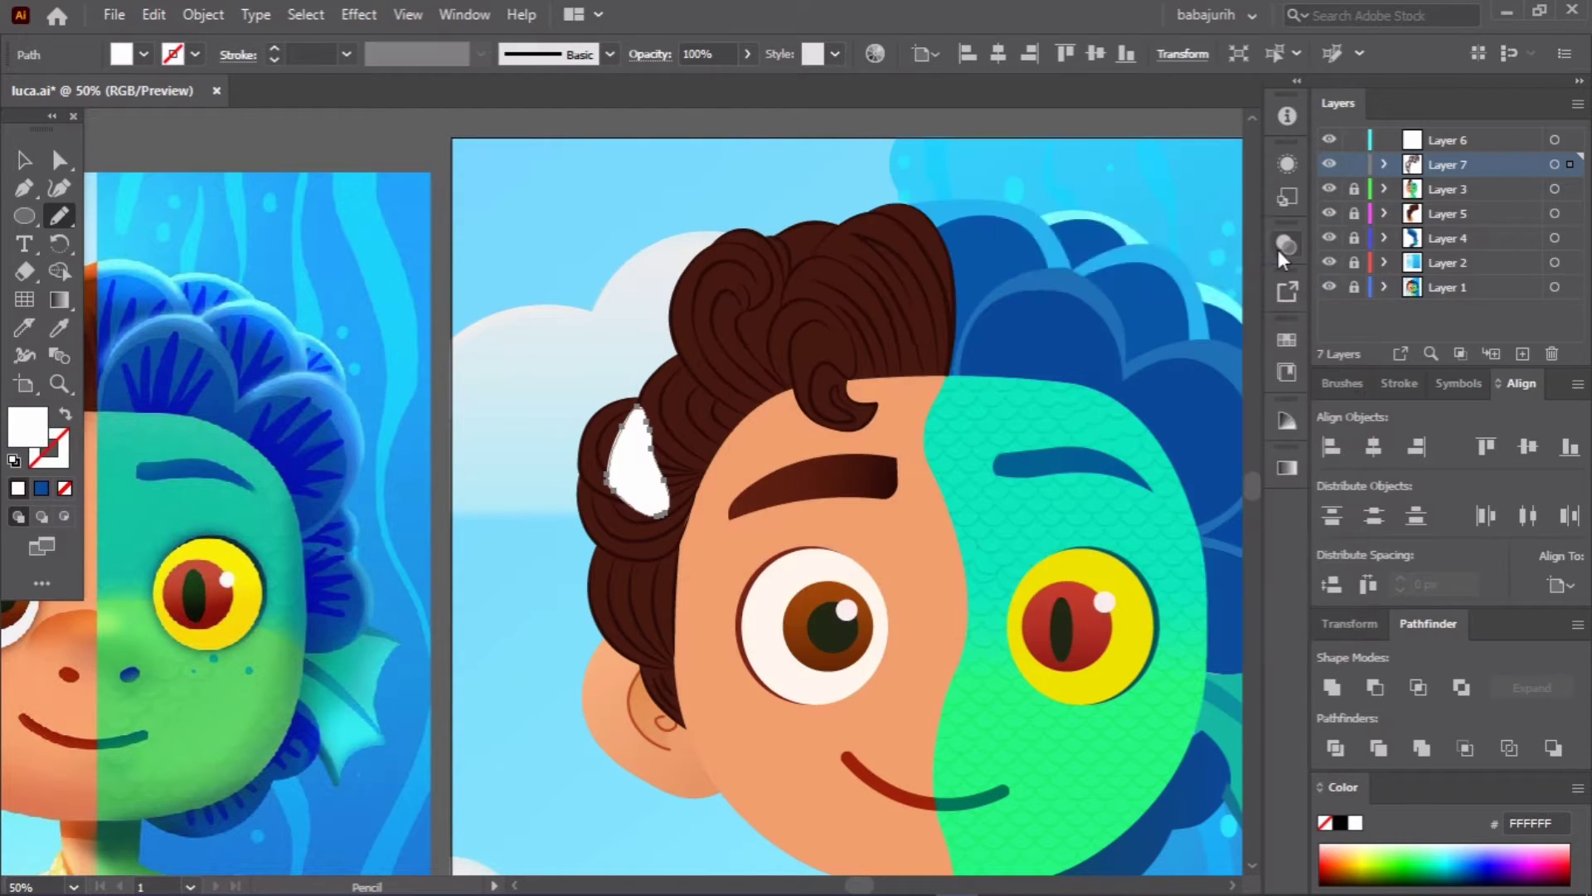
pyautogui.click(1287, 245)
pyautogui.moveTo(1195, 296)
pyautogui.mouseDown()
pyautogui.moveTo(1161, 296)
pyautogui.moveTo(1191, 297)
pyautogui.mouseUp()
# Step: Blend the hair highlights in Soft Light at 60% opacity and move Layer 6 below Layer 7
pyautogui.click(1287, 244)
pyautogui.hotkey('ctrl', 'shift', 'a')
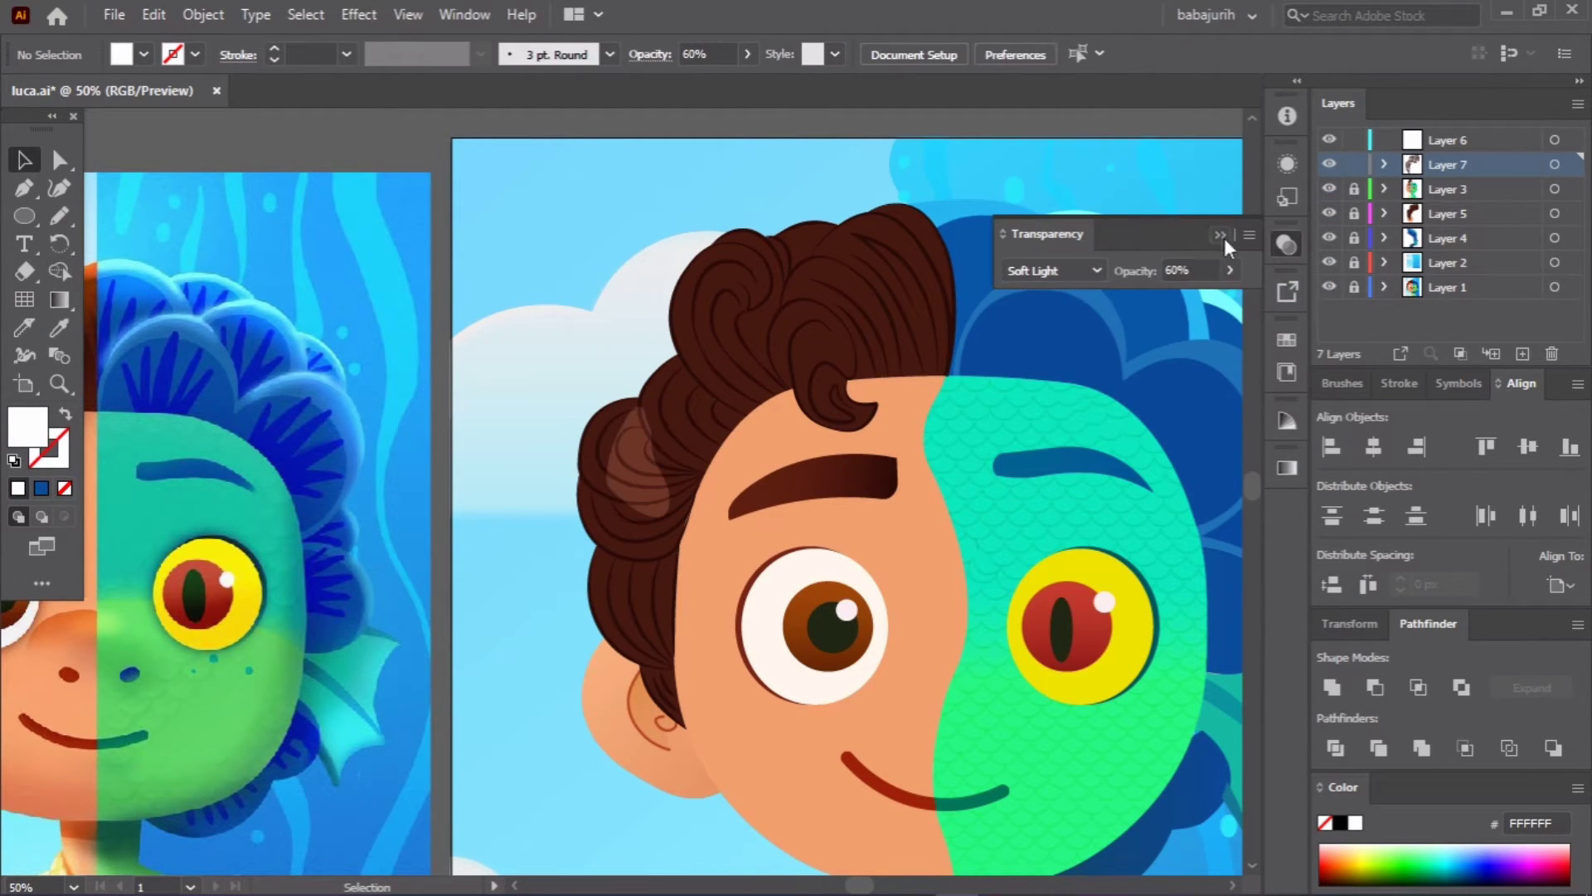
pyautogui.click(1287, 245)
pyautogui.moveTo(1446, 139); pyautogui.dragTo(1447, 176)
pyautogui.click(1383, 164)
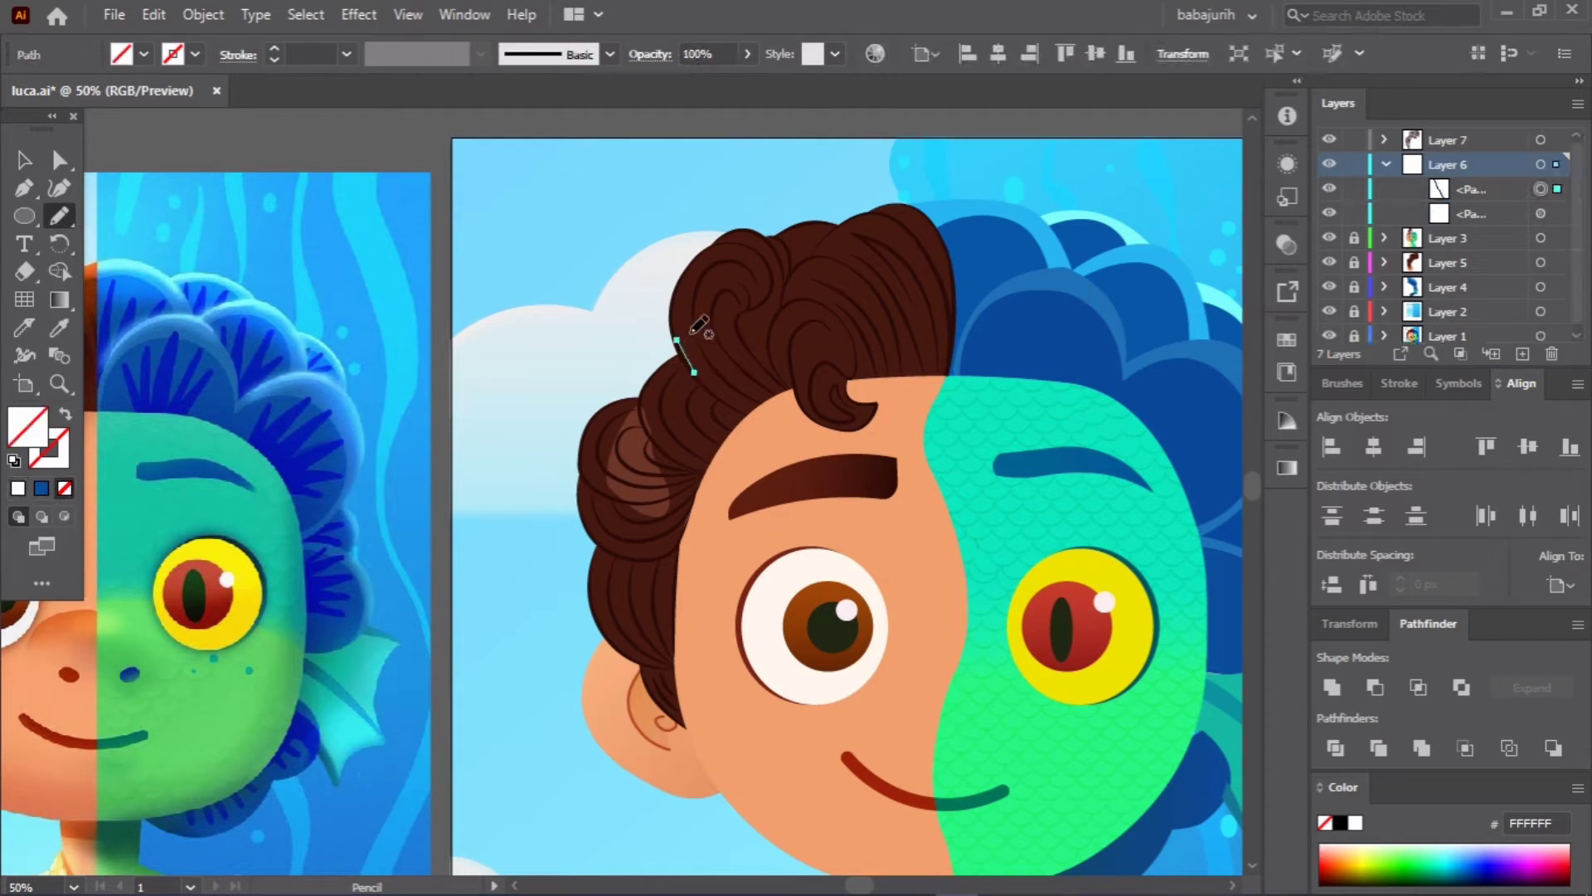
# Step: Add more highlight strands on the curls and reframe the view over the hair
pyautogui.moveTo(675, 340); pyautogui.dragTo(697, 369)
pyautogui.press('v')
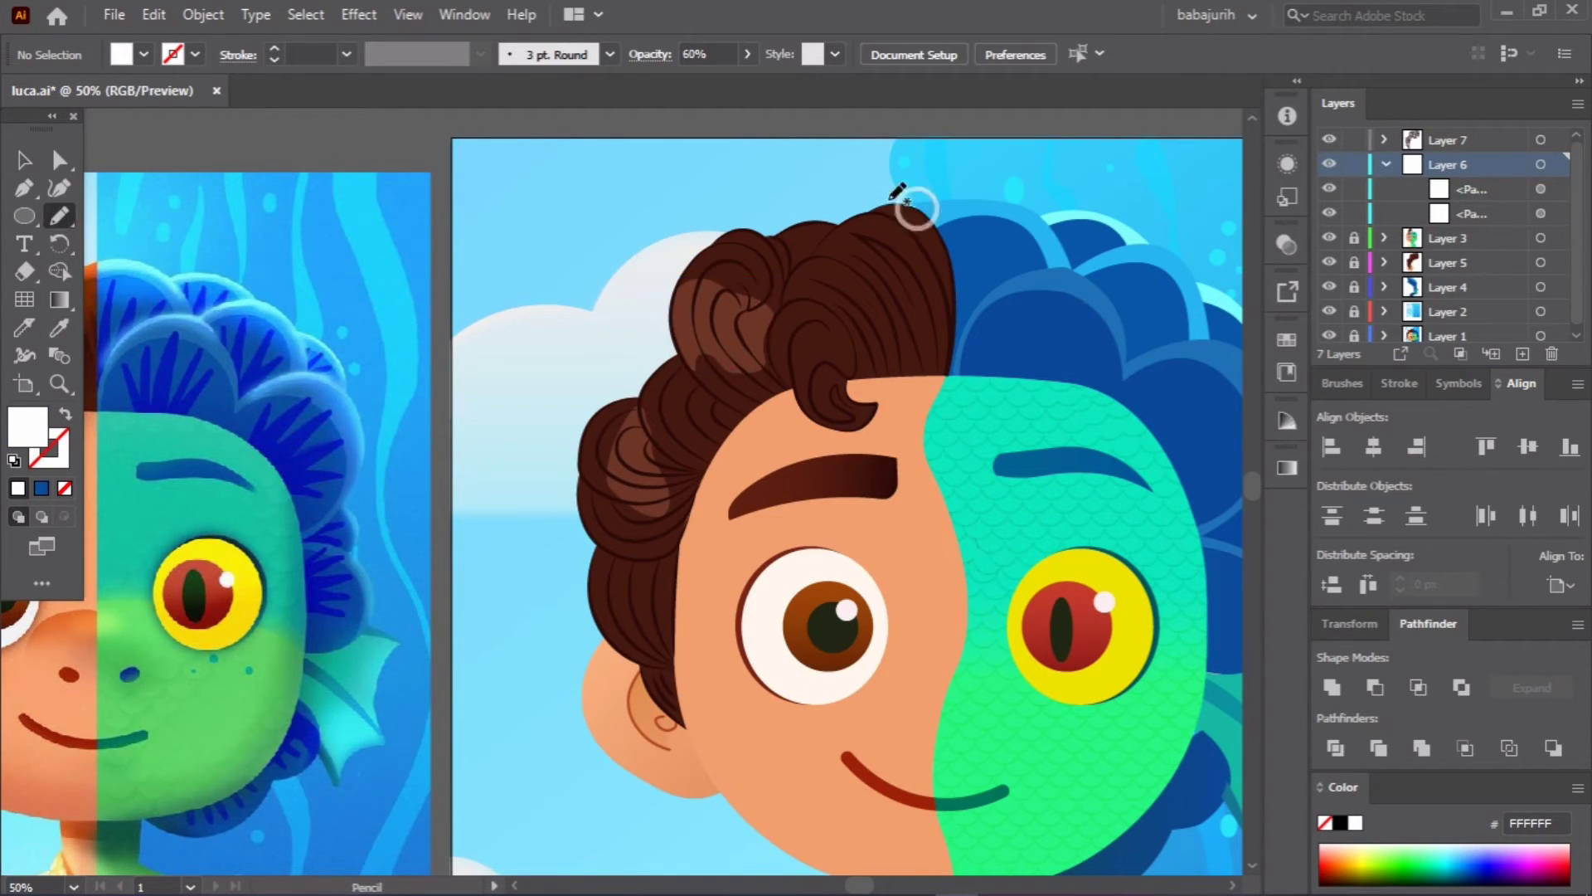
pyautogui.moveTo(939, 223); pyautogui.dragTo(929, 214)
pyautogui.press('v')
pyautogui.click(611, 270)
pyautogui.moveTo(609, 476); pyautogui.dragTo(646, 390)
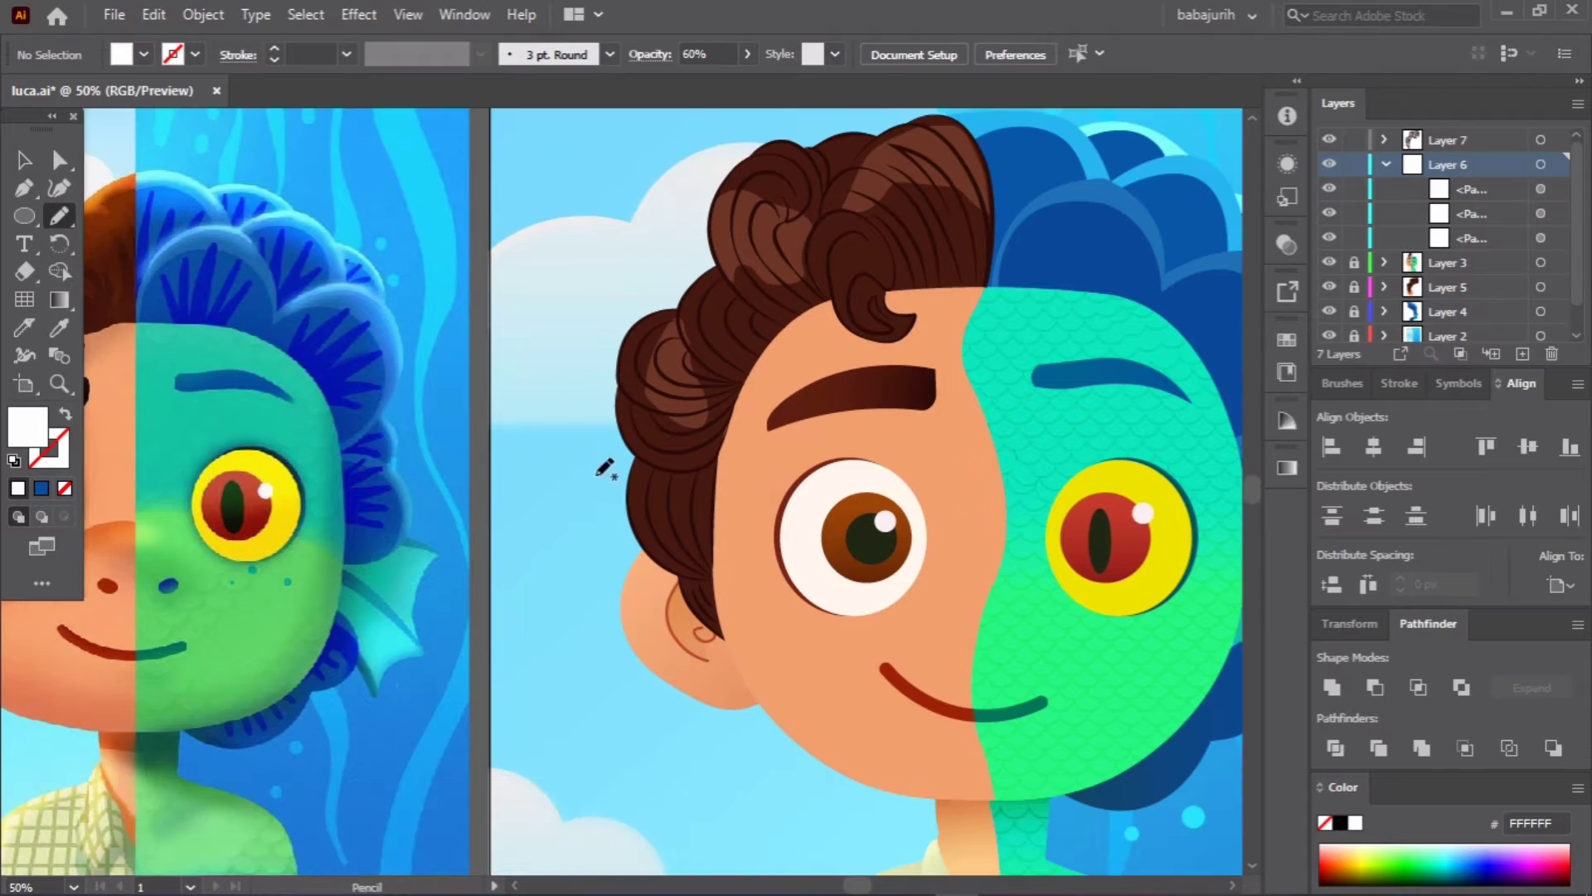
pyautogui.moveTo(801, 397); pyautogui.dragTo(794, 413)
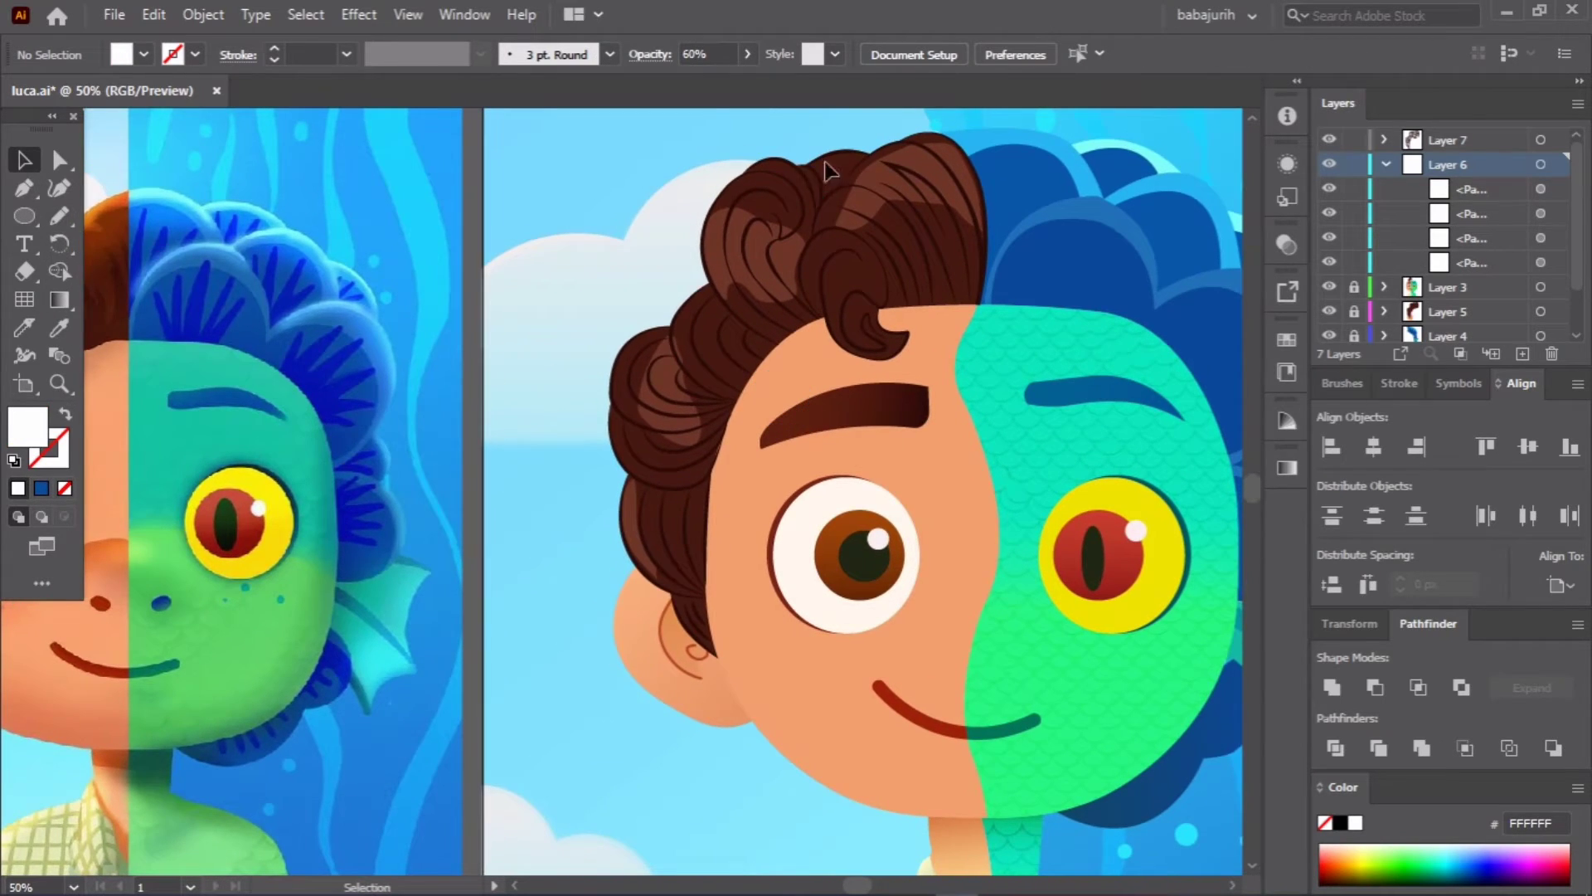
# Step: Move Layer 6 back above Layer 7 and expand Layer 7's contents
pyautogui.press('v')
pyautogui.hotkey('ctrl', '-')
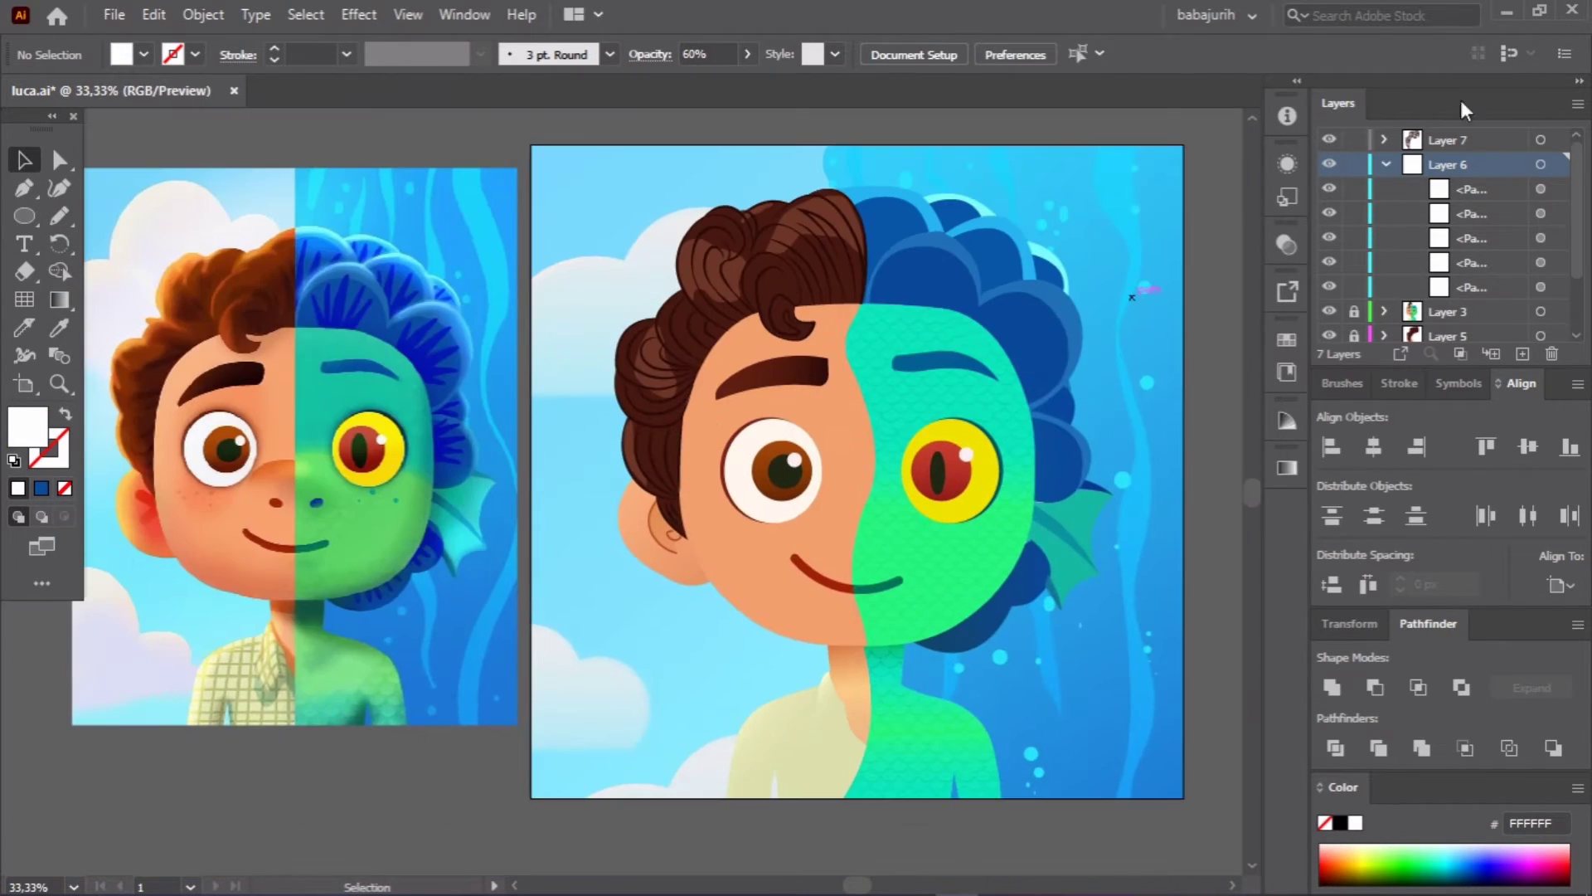
pyautogui.moveTo(1447, 164)
pyautogui.mouseDown()
pyautogui.moveTo(1416, 138)
pyautogui.moveTo(1447, 134)
pyautogui.mouseUp()
pyautogui.click(982, 113)
pyautogui.click(1384, 164)
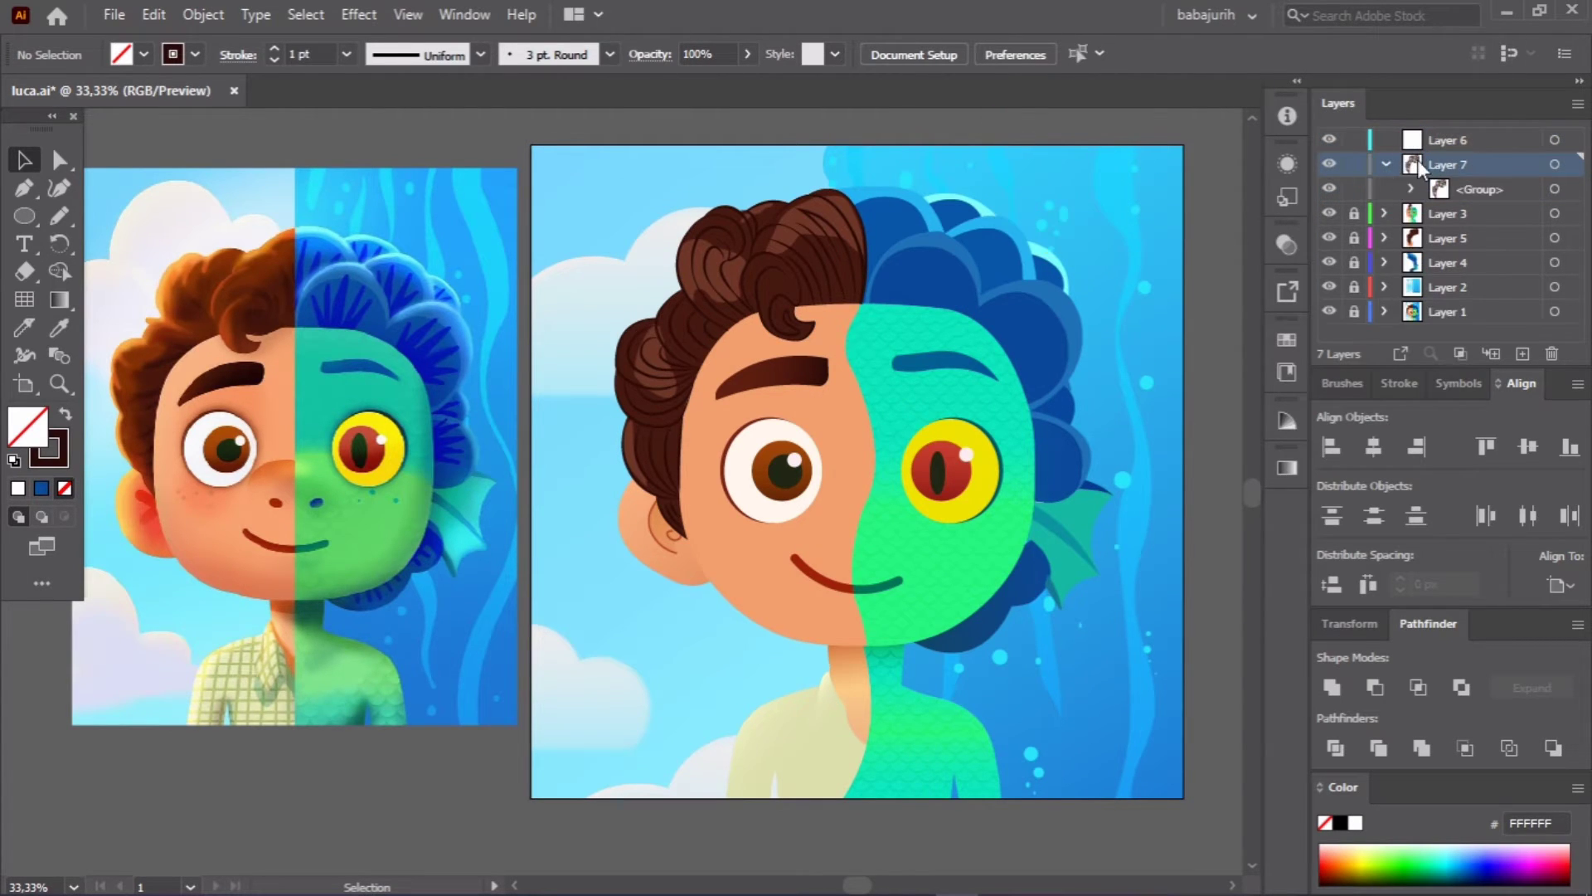
# Step: Draw a highlight stroke in the eyebrow and blend it in Soft Light at 51% opacity
pyautogui.press('n')
pyautogui.hotkey('ctrl', '+')
pyautogui.hotkey('ctrl', '+')
pyautogui.moveTo(833, 344); pyautogui.dragTo(847, 312)
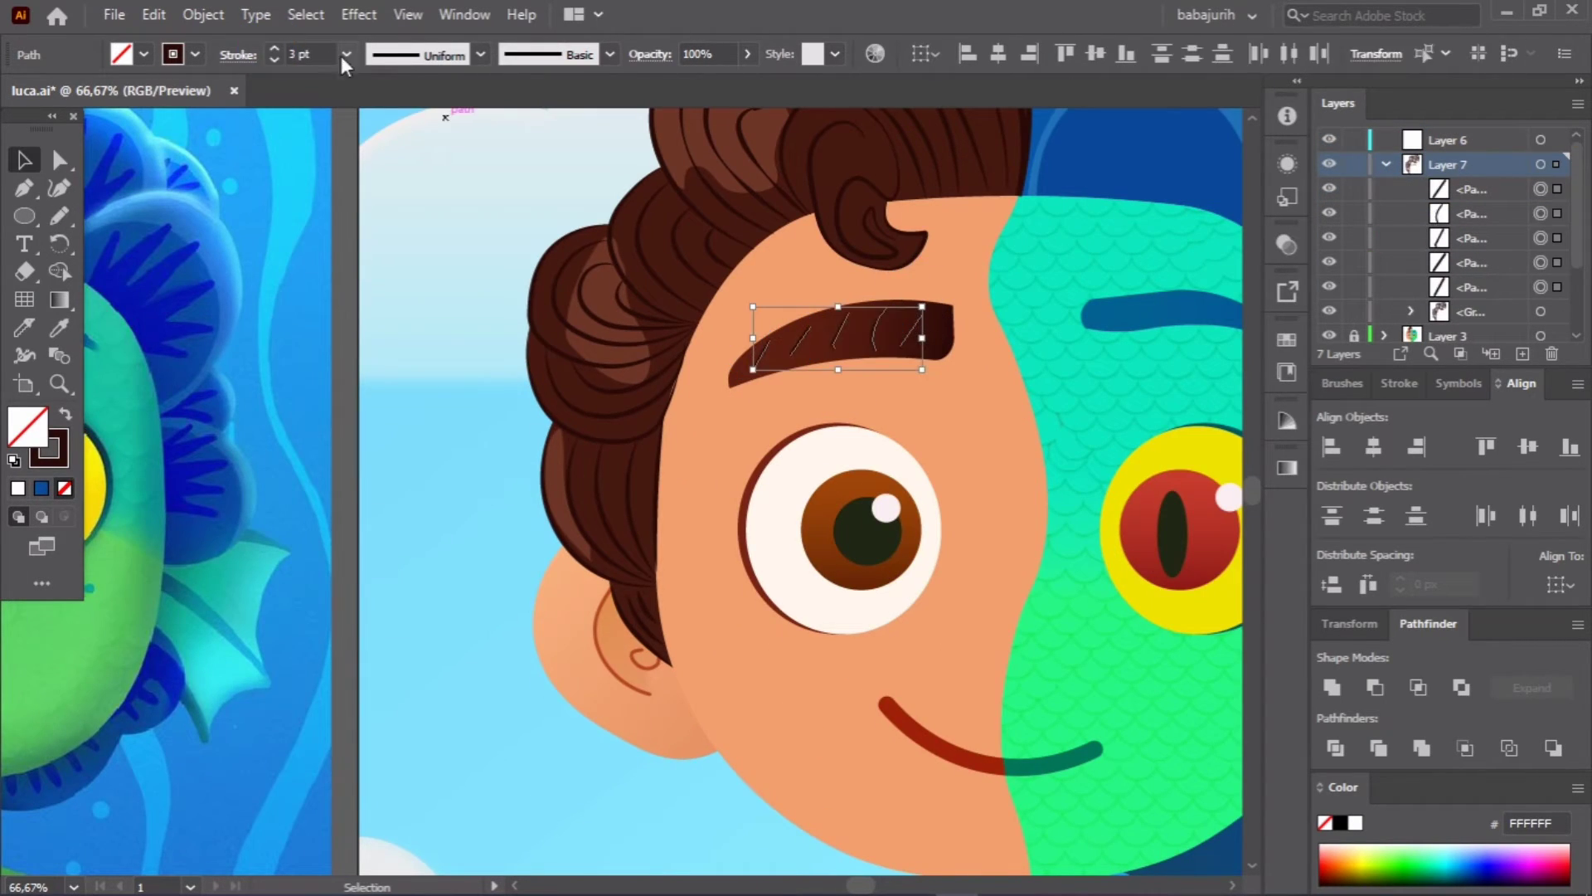
pyautogui.click(967, 390)
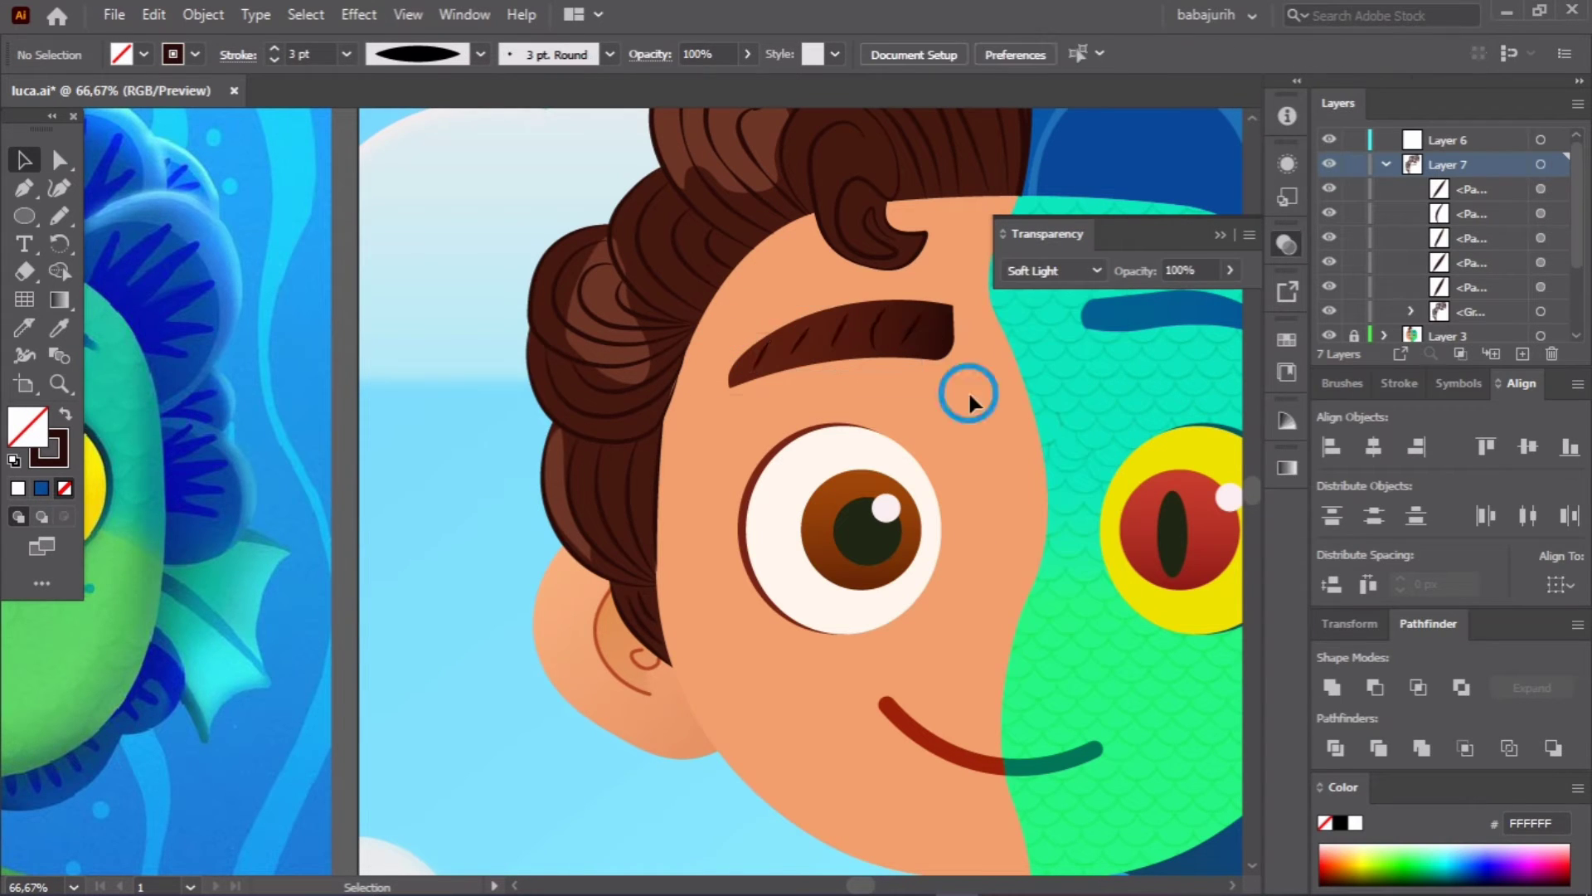
pyautogui.hotkey('ctrl', '-')
pyautogui.hotkey('ctrl', '-')
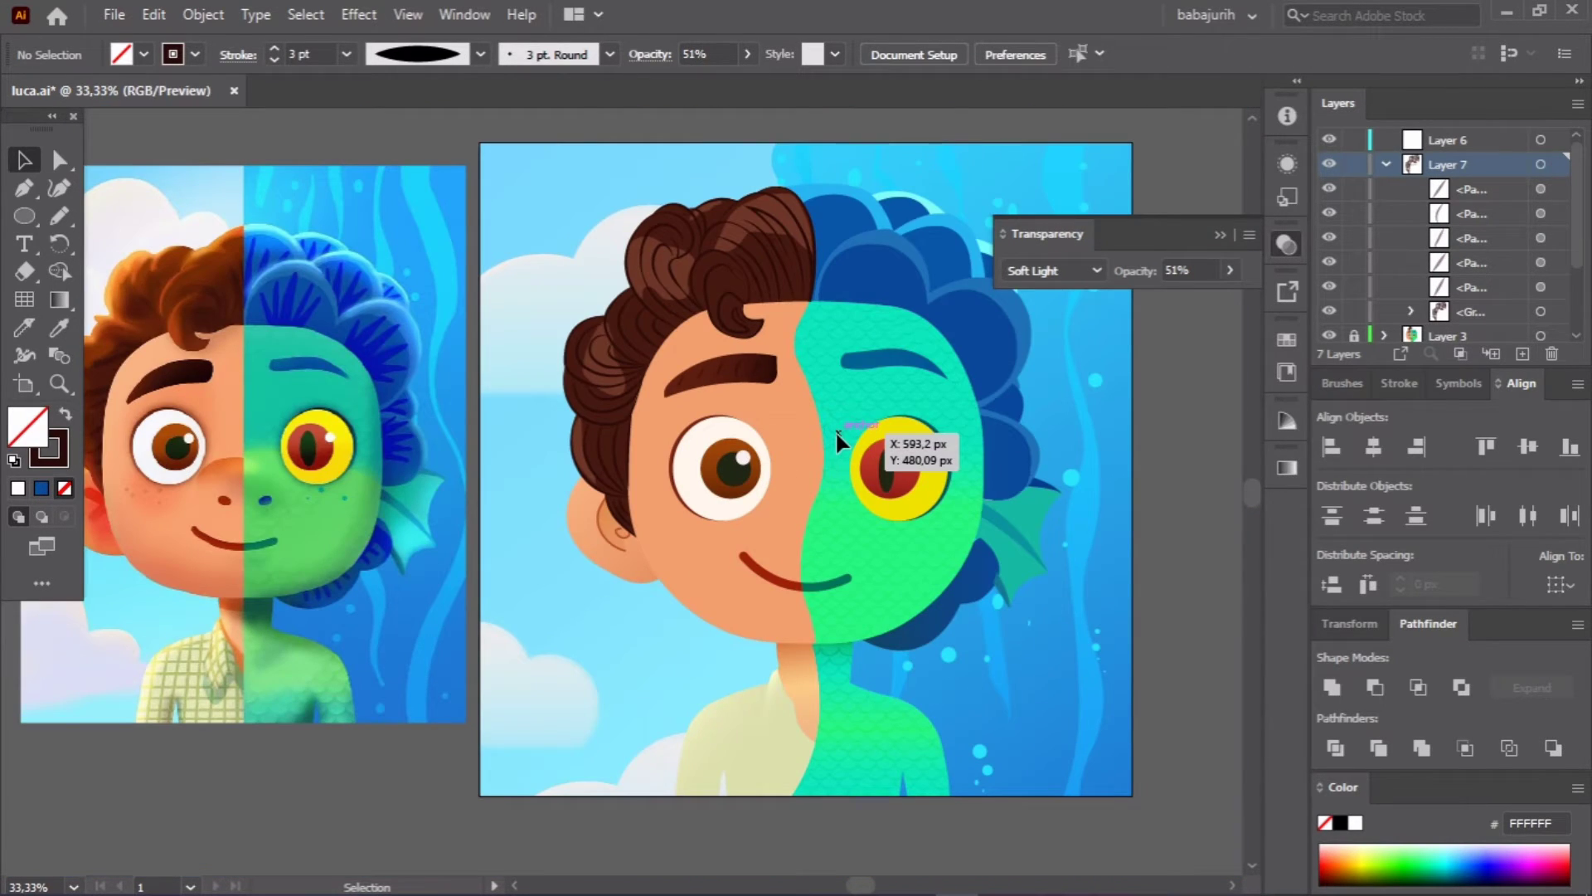
pyautogui.moveTo(1195, 242); pyautogui.dragTo(1252, 207)
# Step: Expand Layer 3 and group the selected neck and shoulder paths
pyautogui.click(1384, 164)
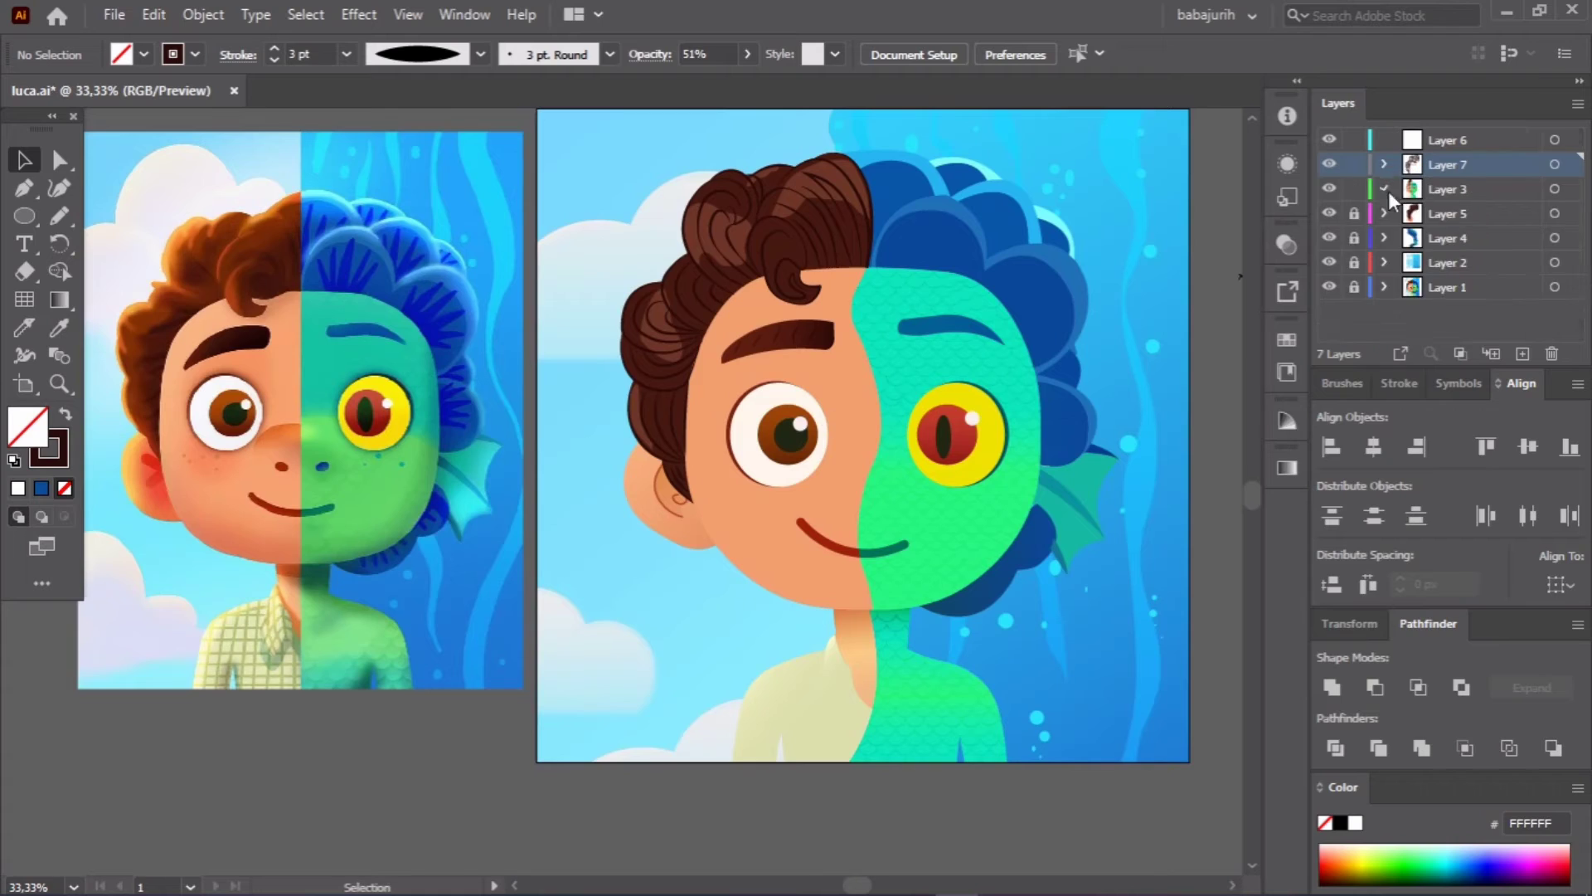
pyautogui.click(779, 349)
pyautogui.press('g')
pyautogui.press('v')
pyautogui.click(501, 765)
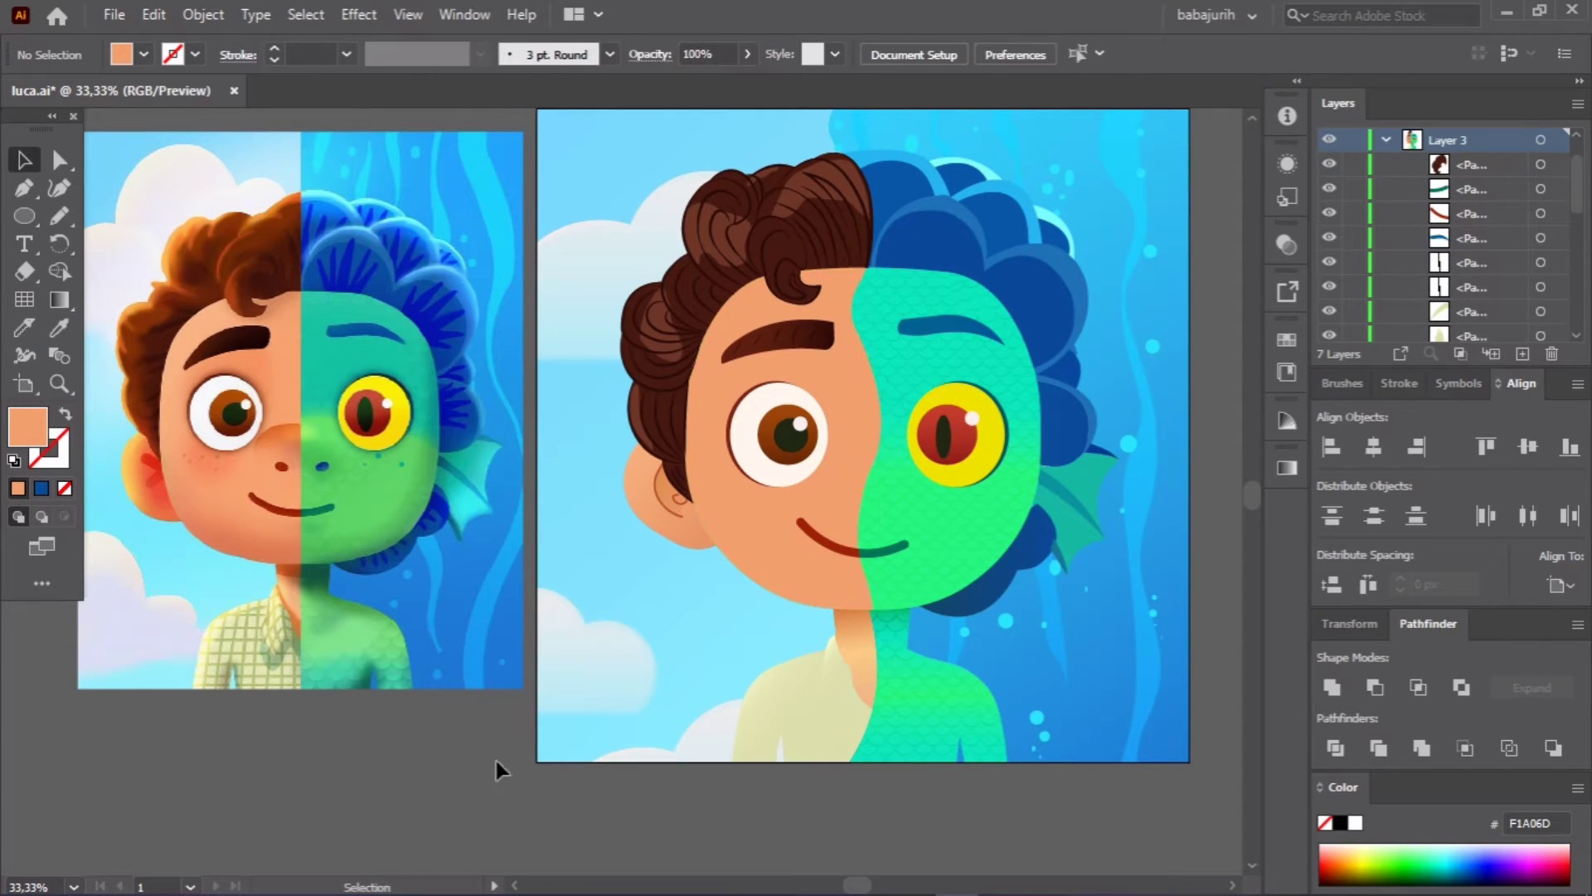
pyautogui.scroll(-2, 1410, 189)
pyautogui.click(1540, 213)
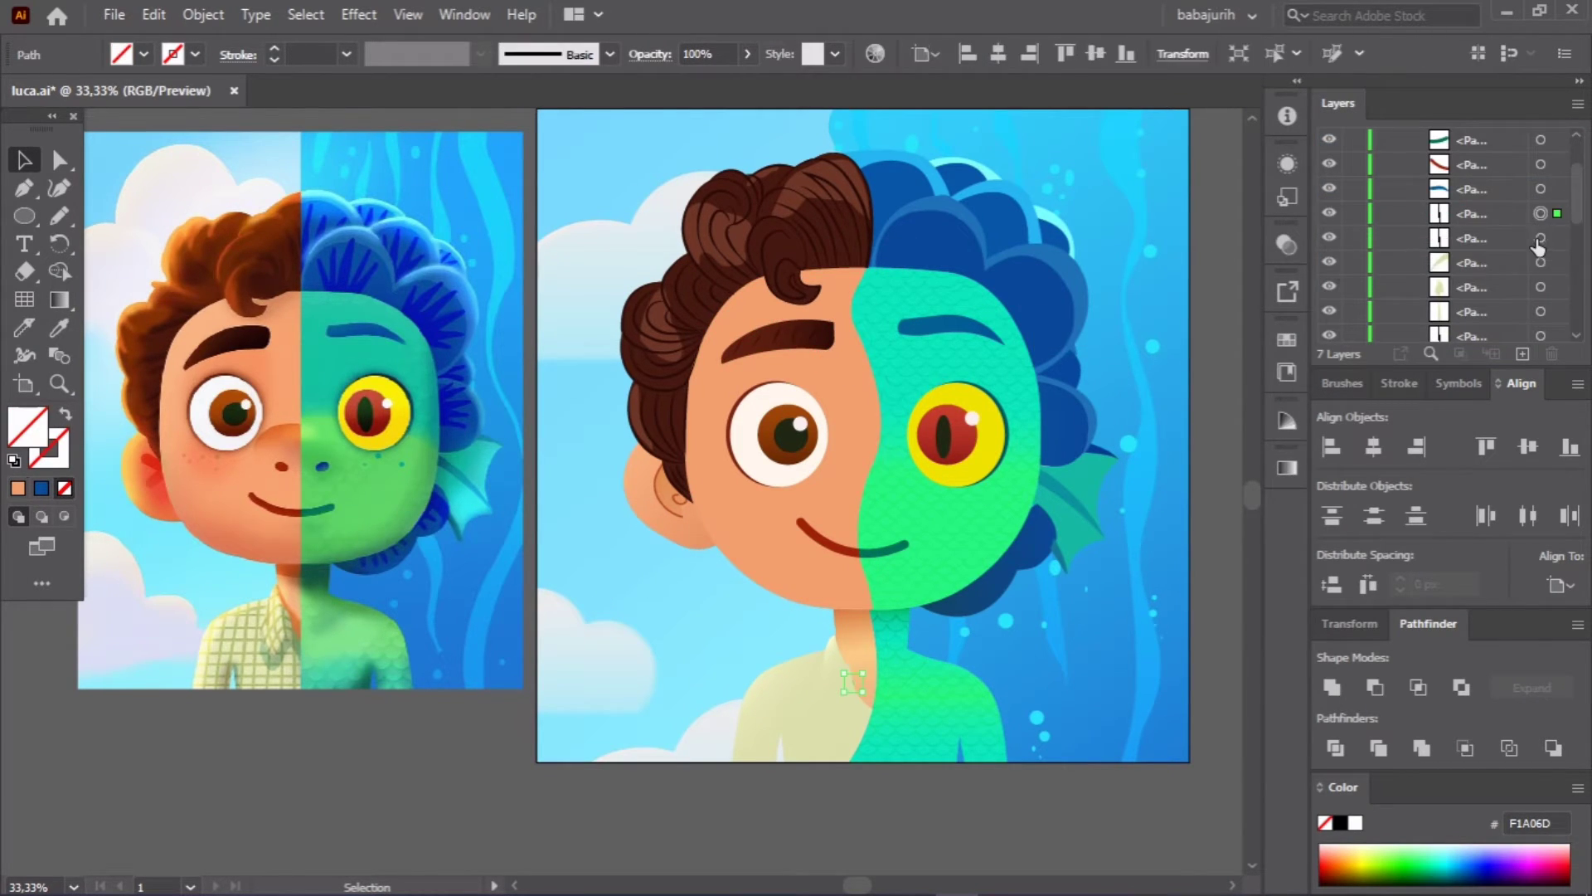
pyautogui.click(1540, 213)
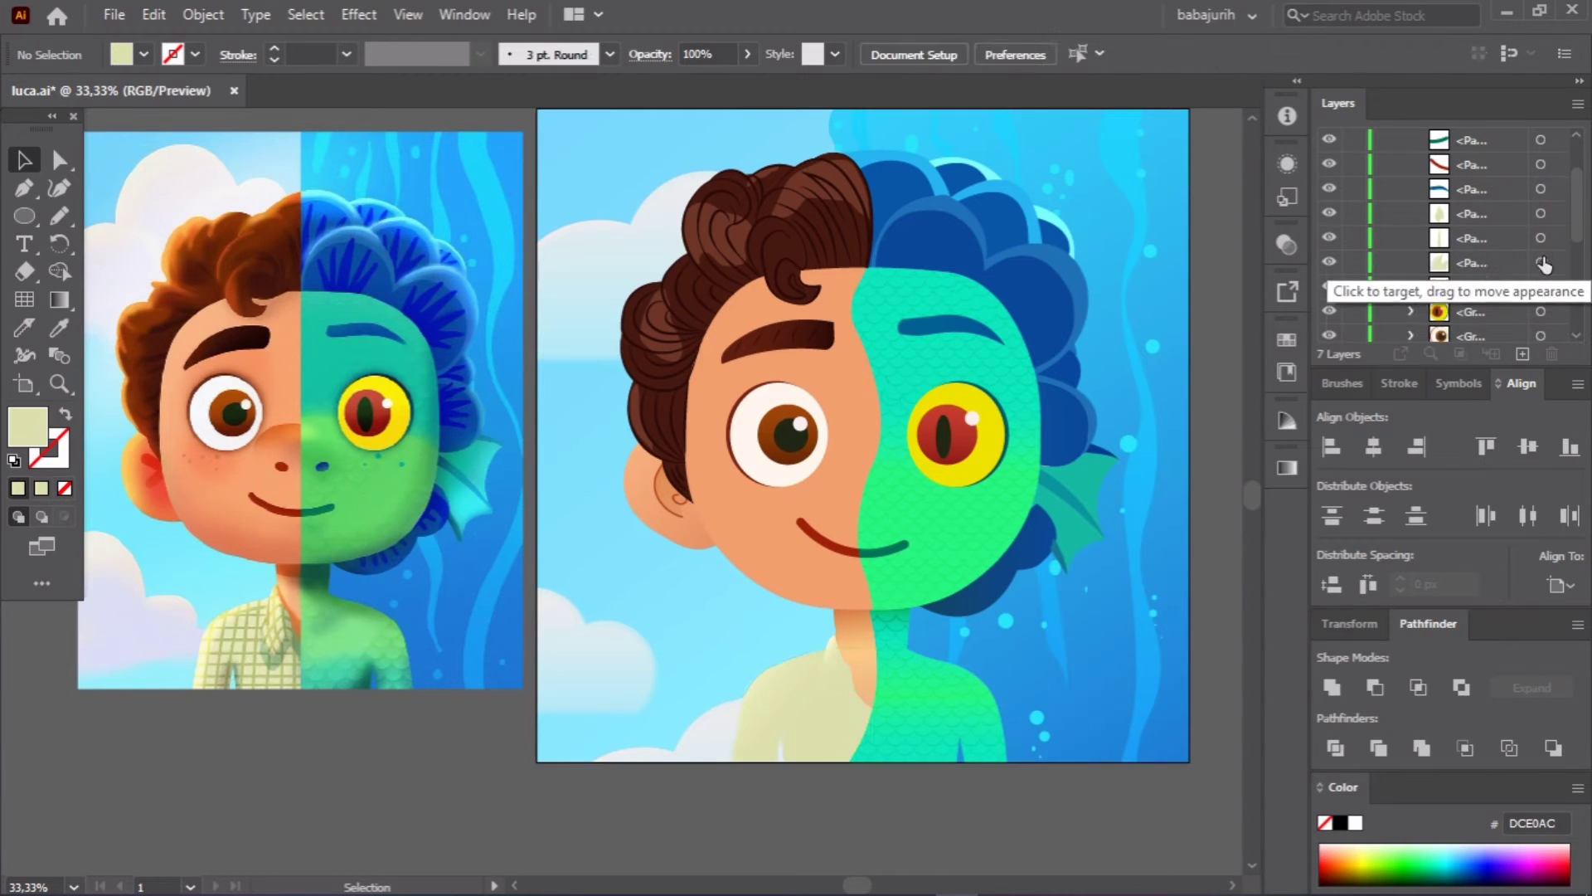
pyautogui.keyDown('shift'); pyautogui.click(1539, 238); pyautogui.keyUp('shift')
pyautogui.click(1540, 262)
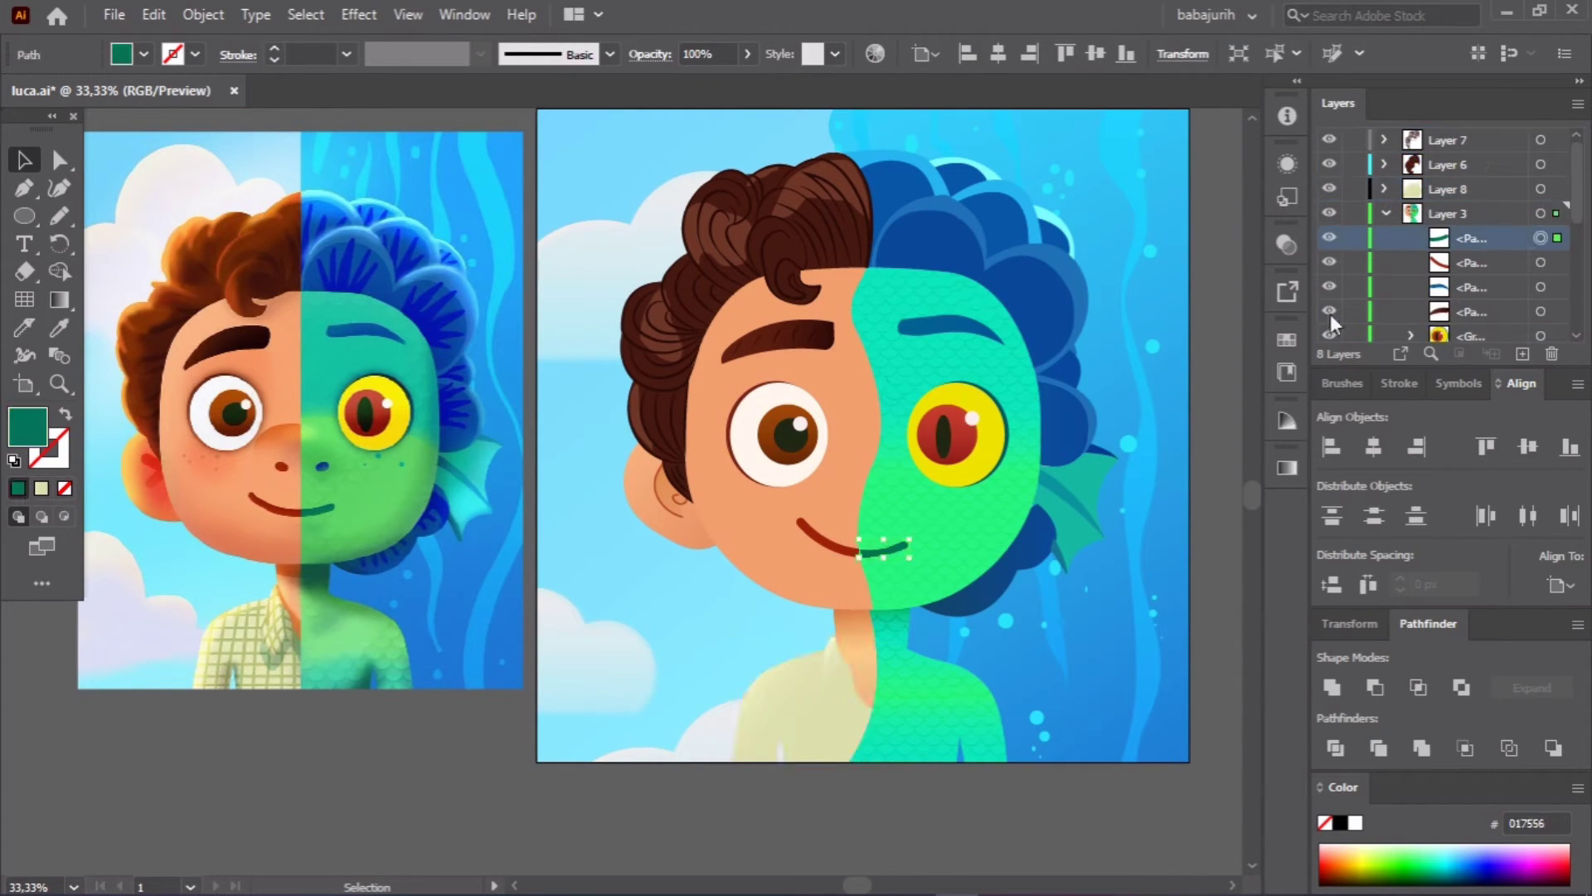
pyautogui.rightClick(841, 555)
pyautogui.click(1496, 274)
# Step: Reorder the neck group, move it out of Layer 3 and rearrange the eyebrows
pyautogui.rightClick(895, 366)
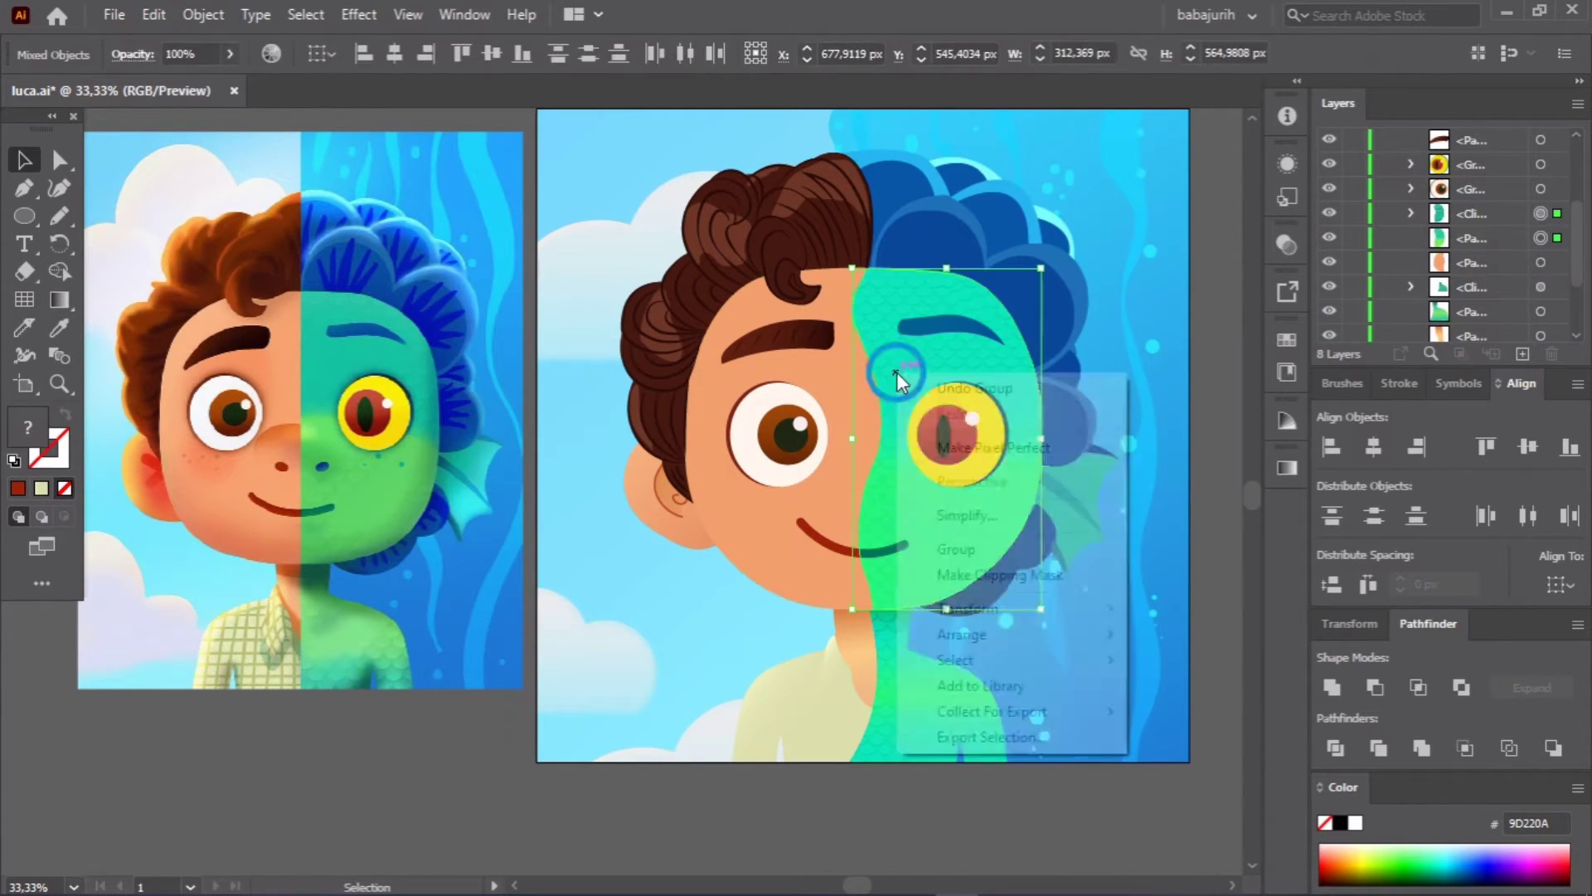
pyautogui.click(1045, 593)
pyautogui.rightClick(943, 493)
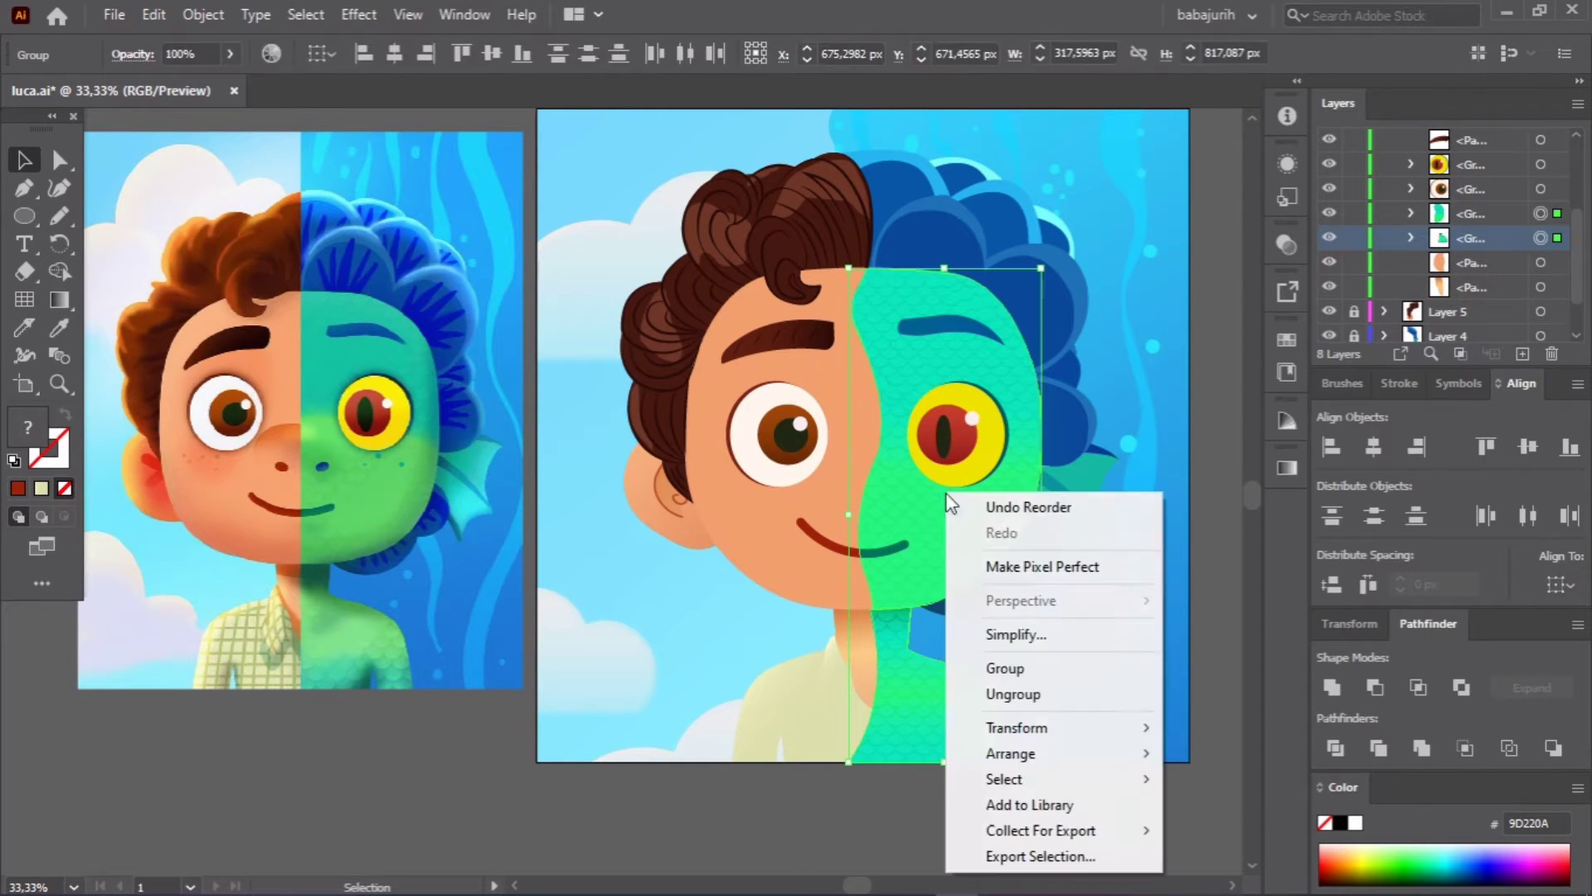
pyautogui.click(1524, 355)
pyautogui.scroll(-1, 1471, 241)
pyautogui.rightClick(933, 380)
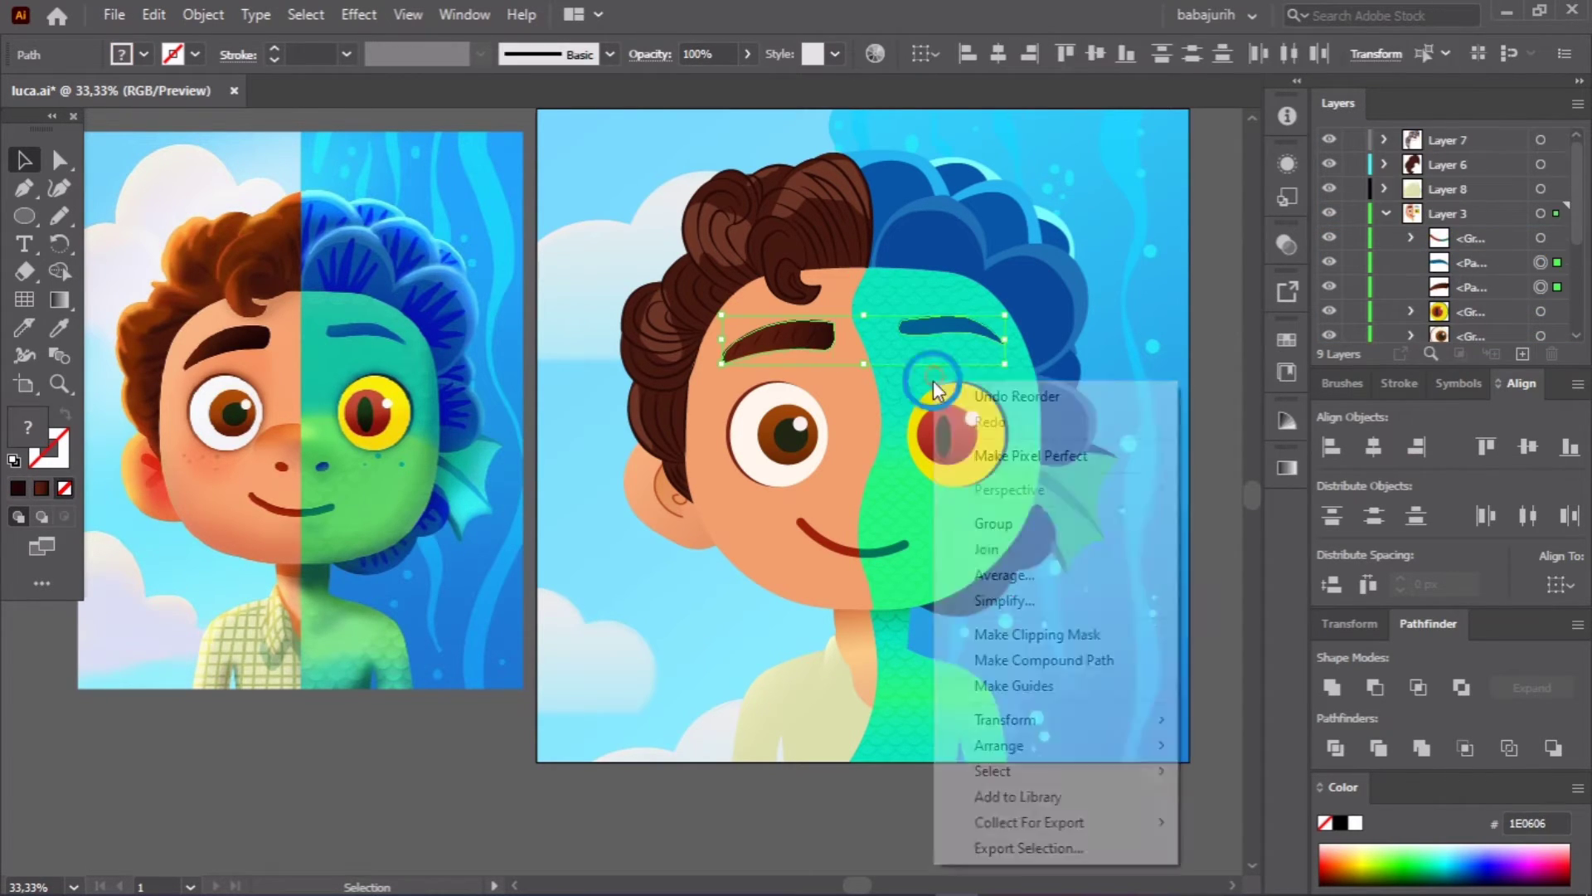
pyautogui.click(1451, 218)
# Step: Fill the face with a linear peach gradient running vertically at -90°
pyautogui.click(1540, 189)
pyautogui.press('g')
pyautogui.click(811, 231)
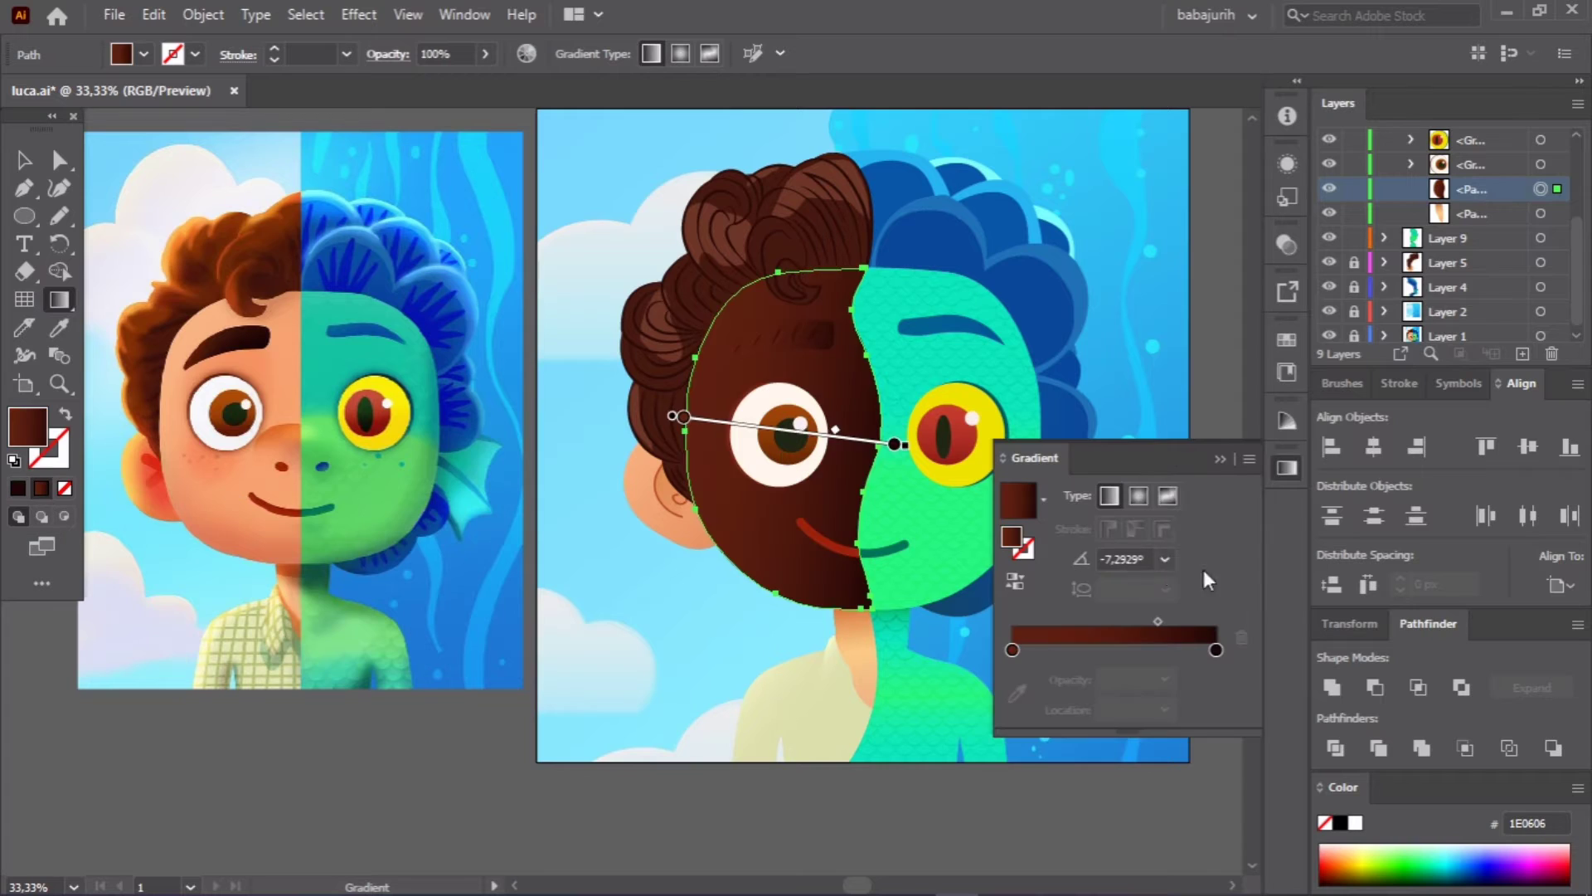
pyautogui.moveTo(782, 257); pyautogui.dragTo(783, 614)
pyautogui.click(1016, 692)
pyautogui.click(197, 317)
pyautogui.moveTo(790, 511); pyautogui.dragTo(790, 596)
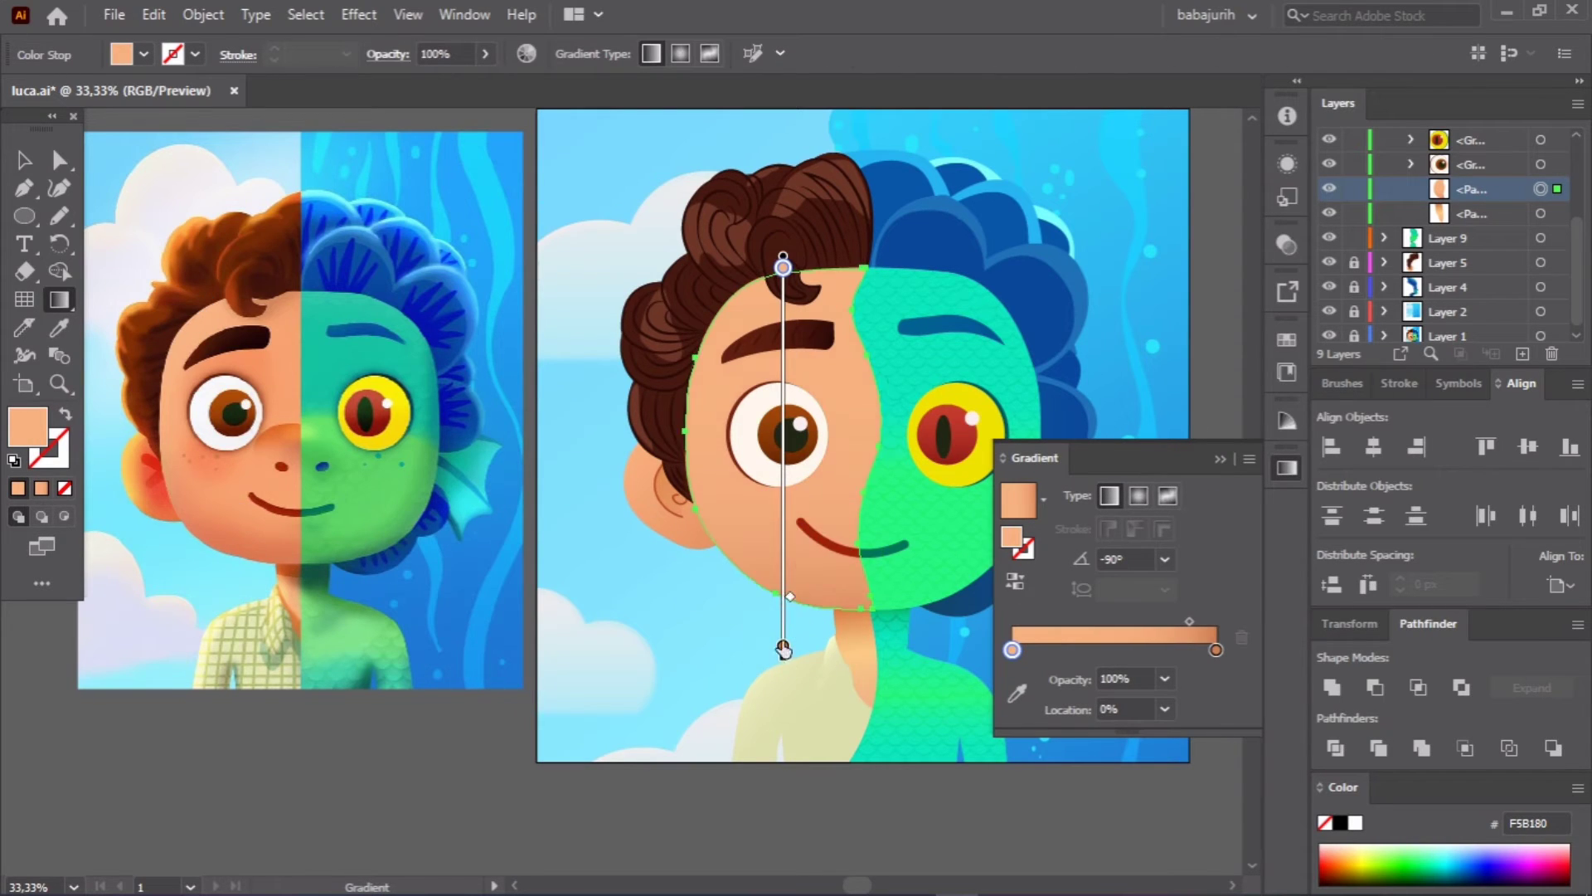
pyautogui.press('v')
pyautogui.click(526, 142)
# Step: Edit the scaly half's green gradient, adjusting its darker green stop
pyautogui.hscroll(1, 829, 415)
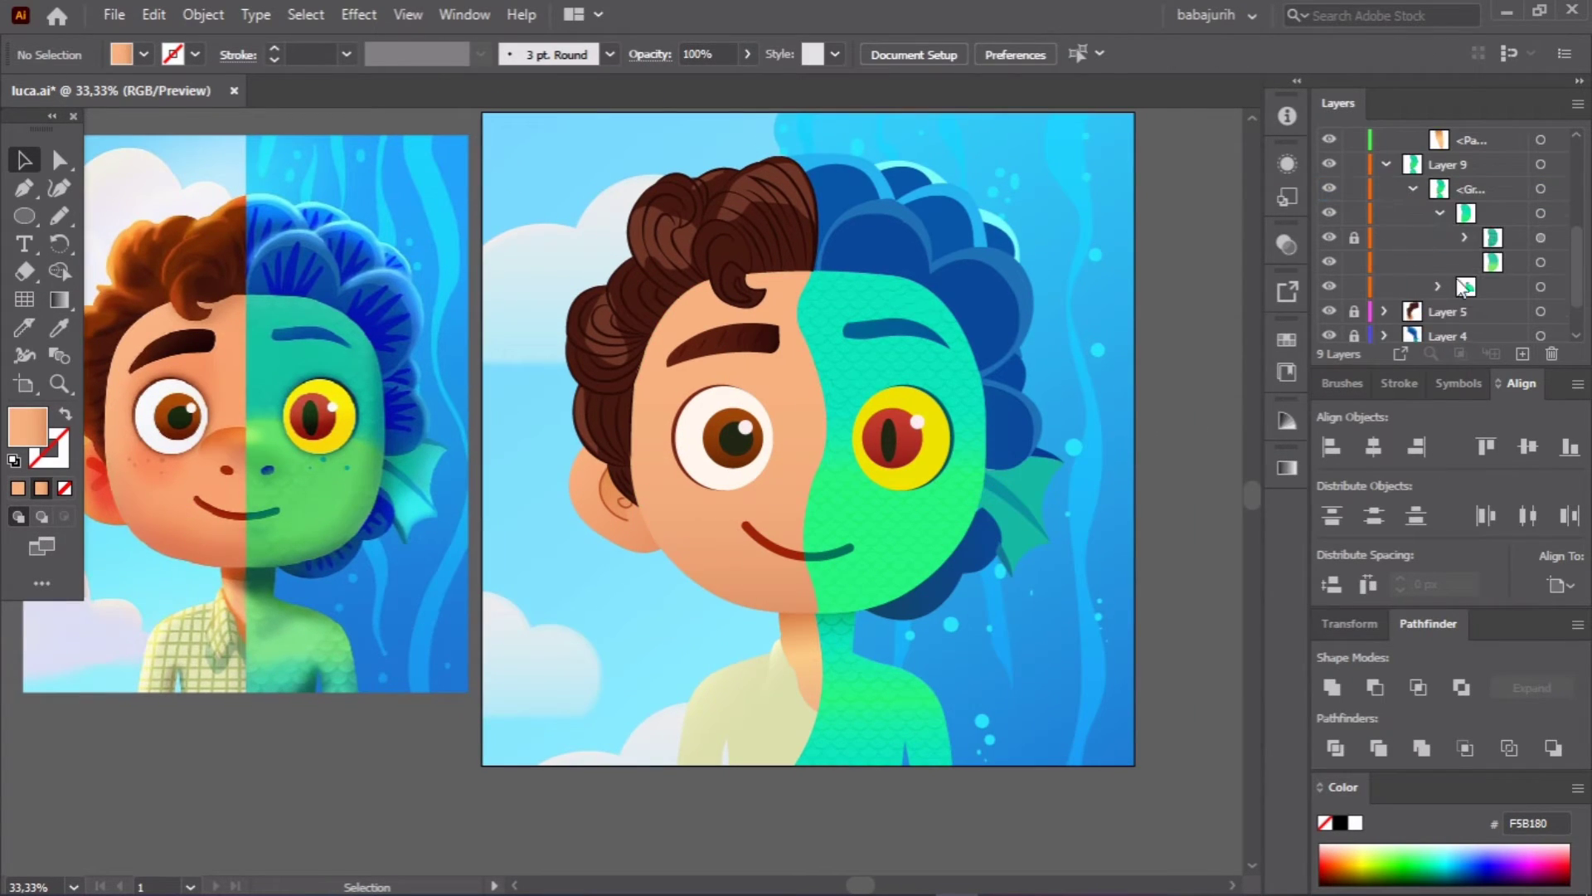
pyautogui.click(1383, 238)
pyautogui.click(1540, 232)
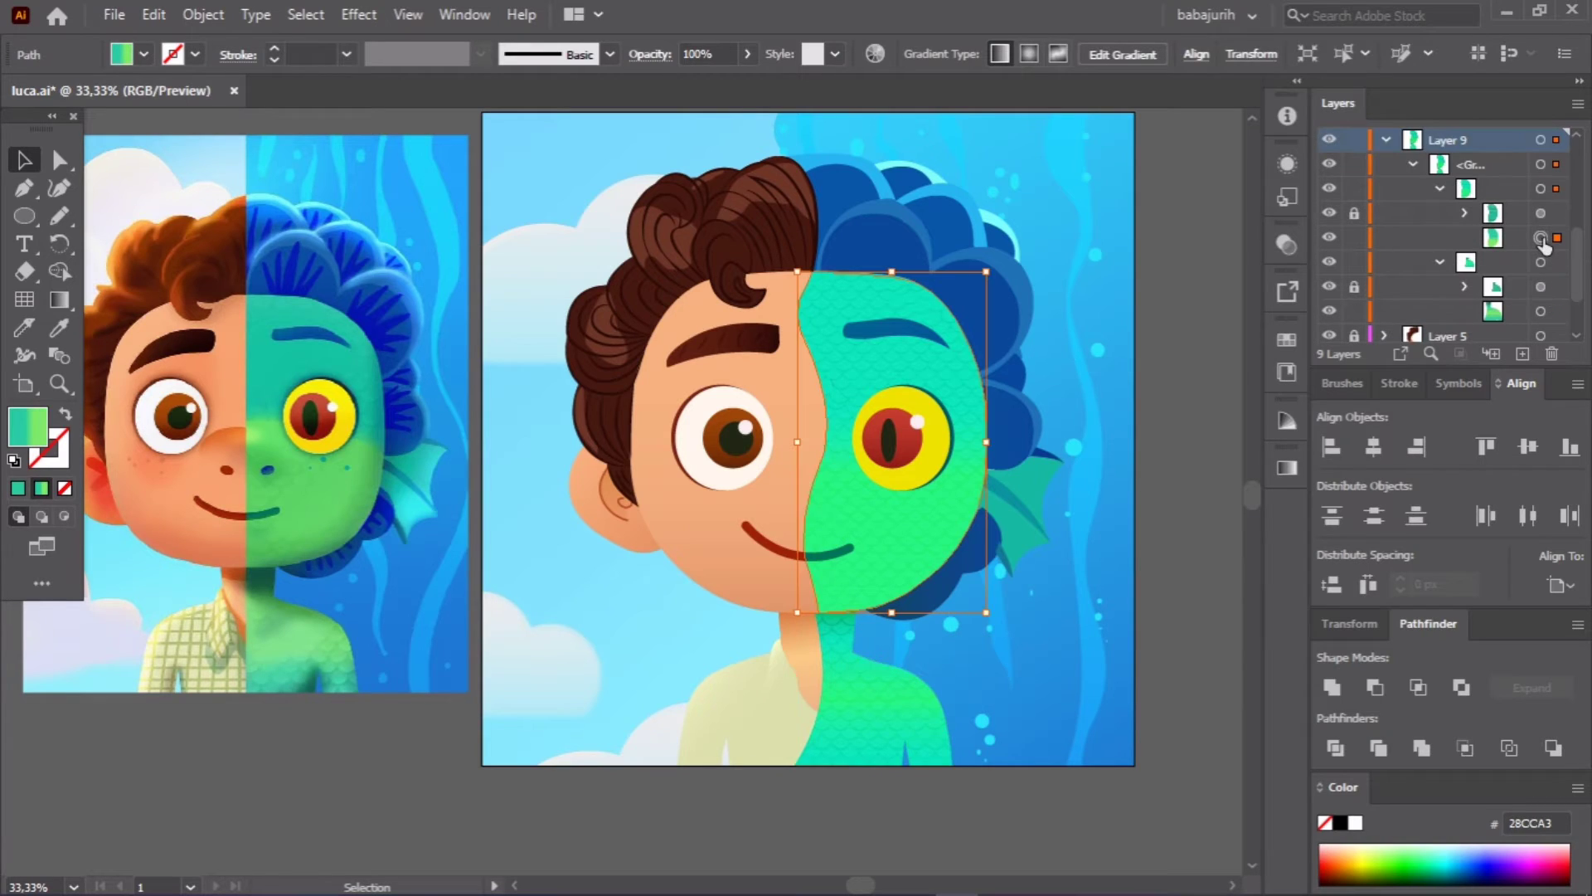
pyautogui.click(1287, 467)
pyautogui.click(1216, 649)
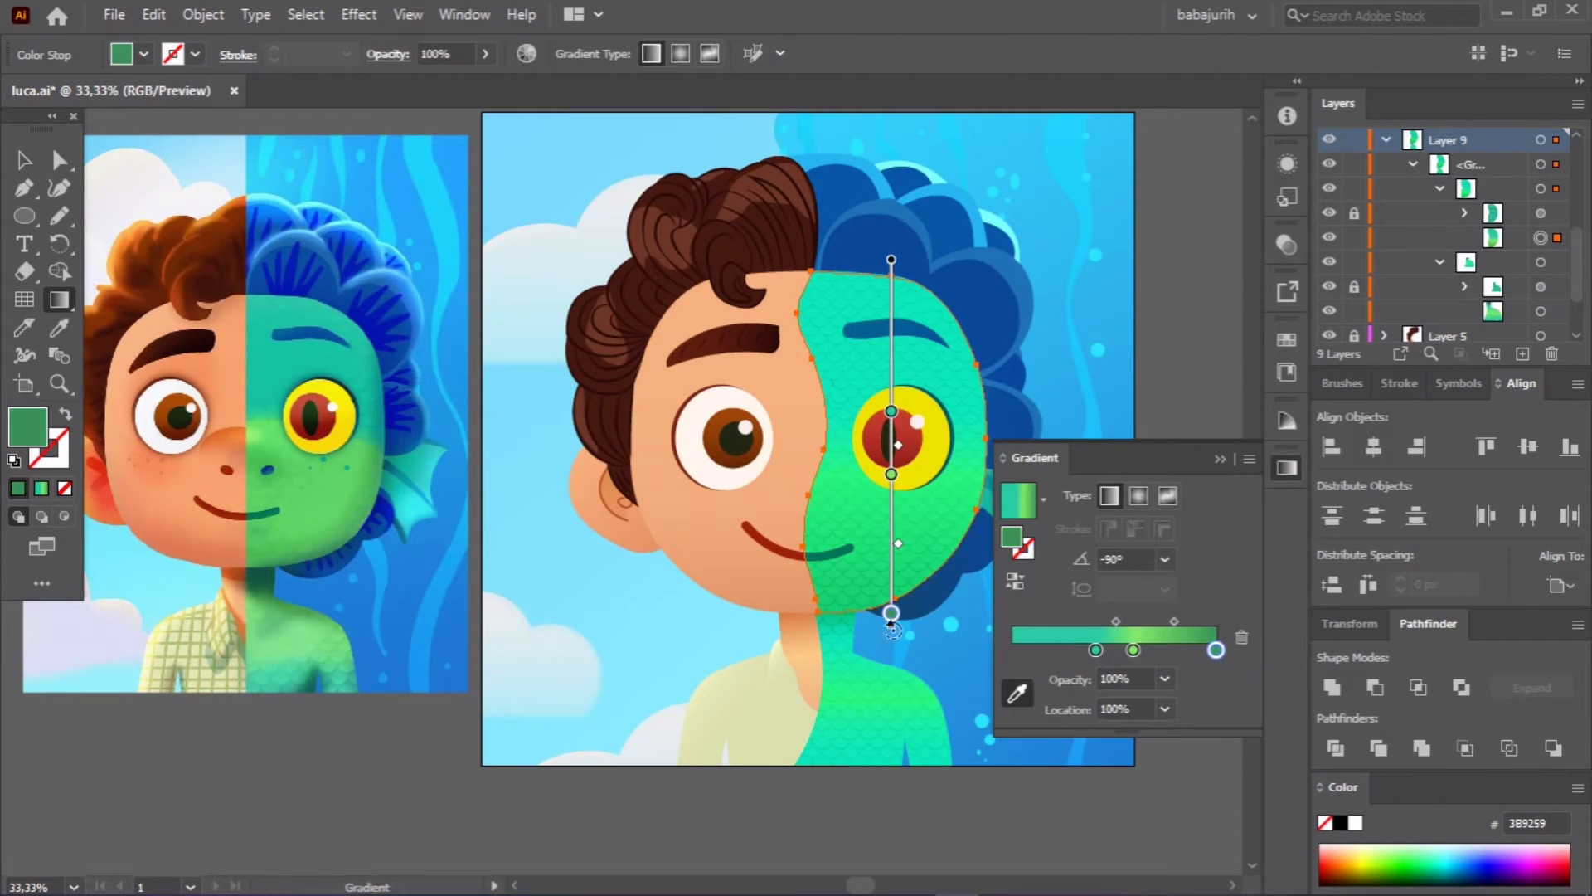
pyautogui.click(1210, 461)
pyautogui.press('v')
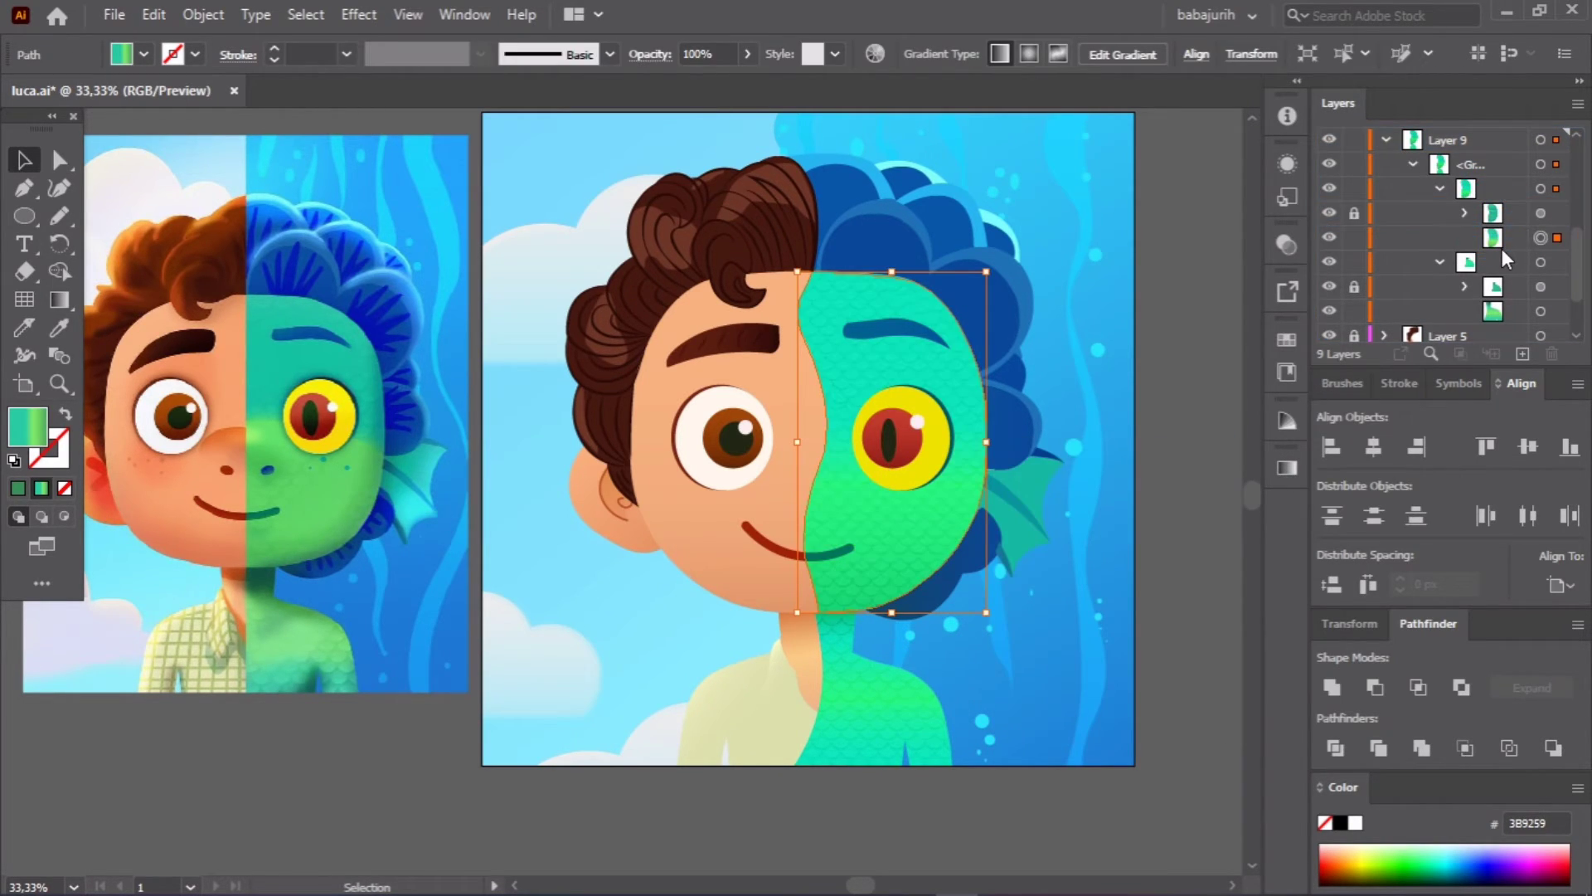
pyautogui.hotkey('ctrl', 'shift', 'a')
pyautogui.scroll(-2, 630, 497)
pyautogui.click(1541, 311)
# Step: Adjust the neck gradient stop and draw a dark-teal triangle shadow at the neck's base
pyautogui.click(1287, 245)
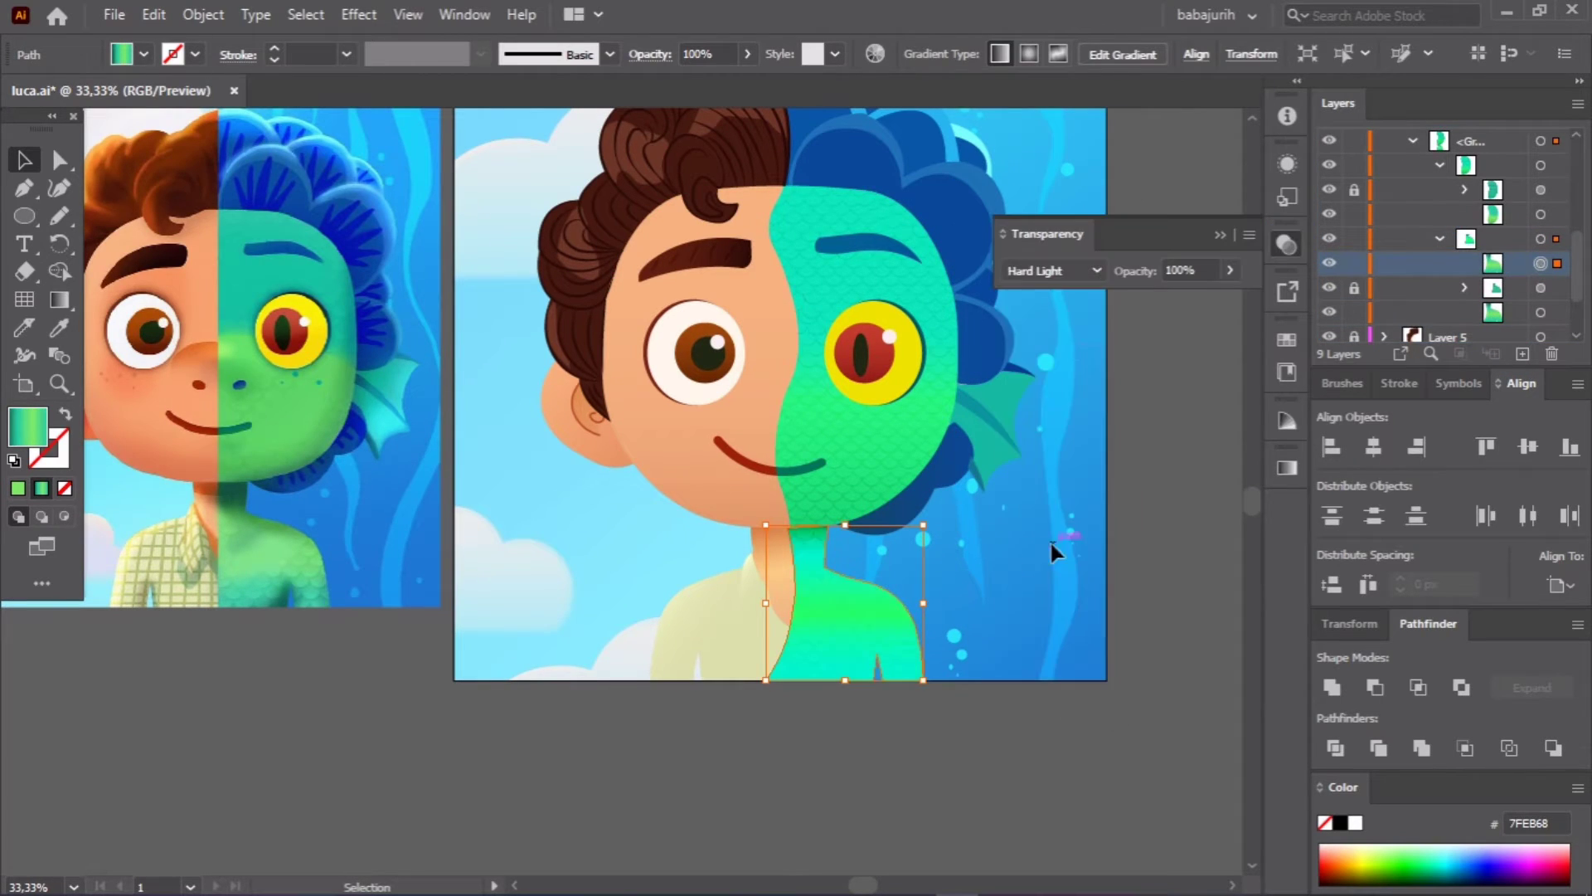
pyautogui.click(1287, 467)
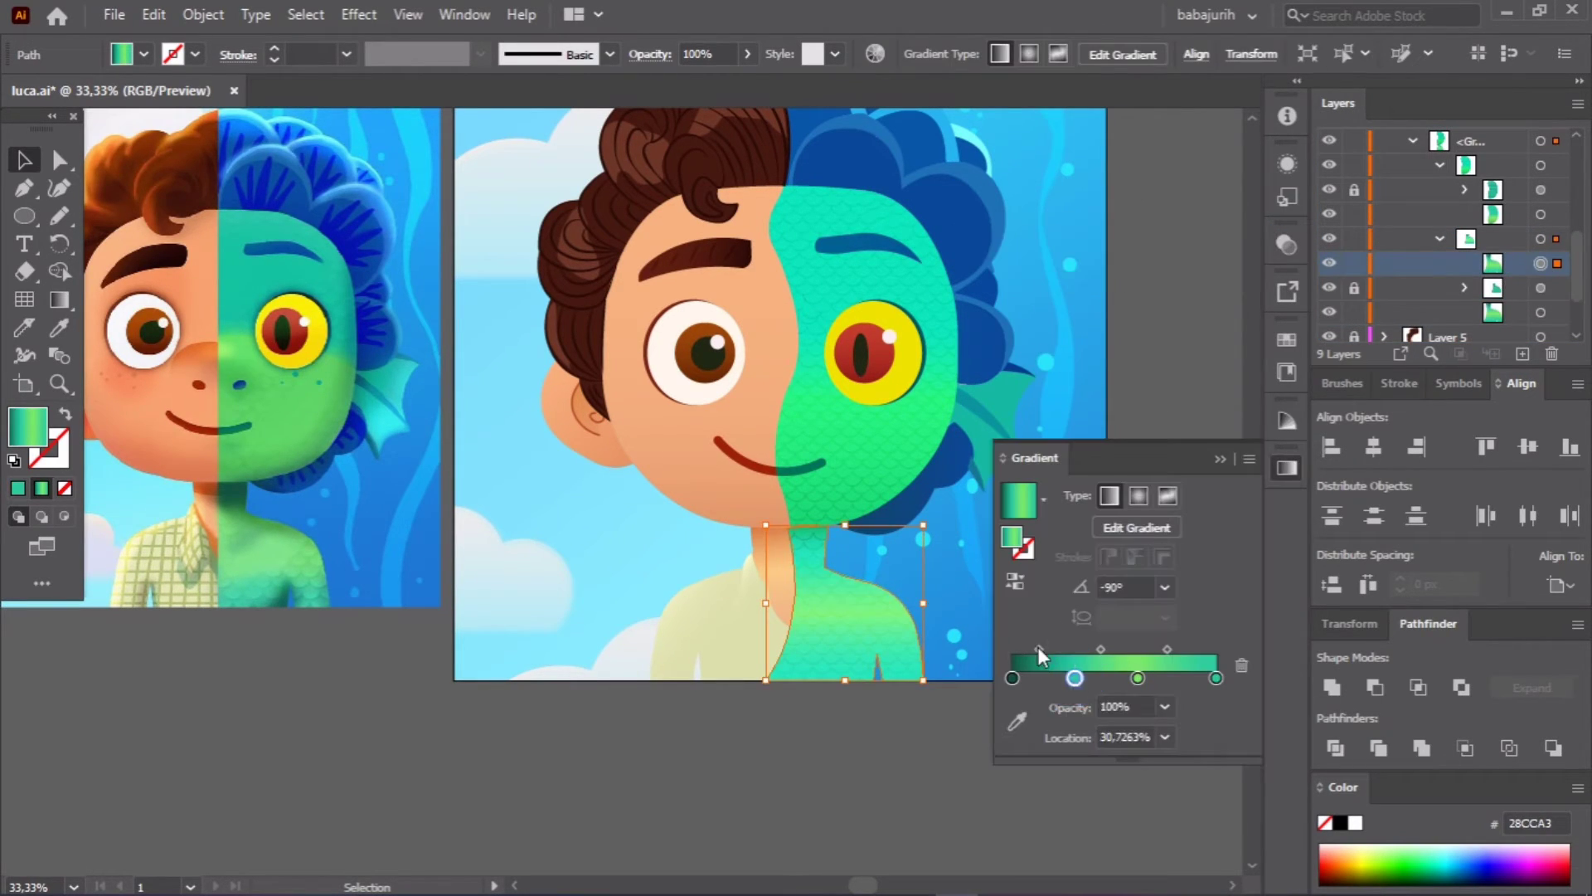
pyautogui.click(844, 570)
pyautogui.click(1181, 445)
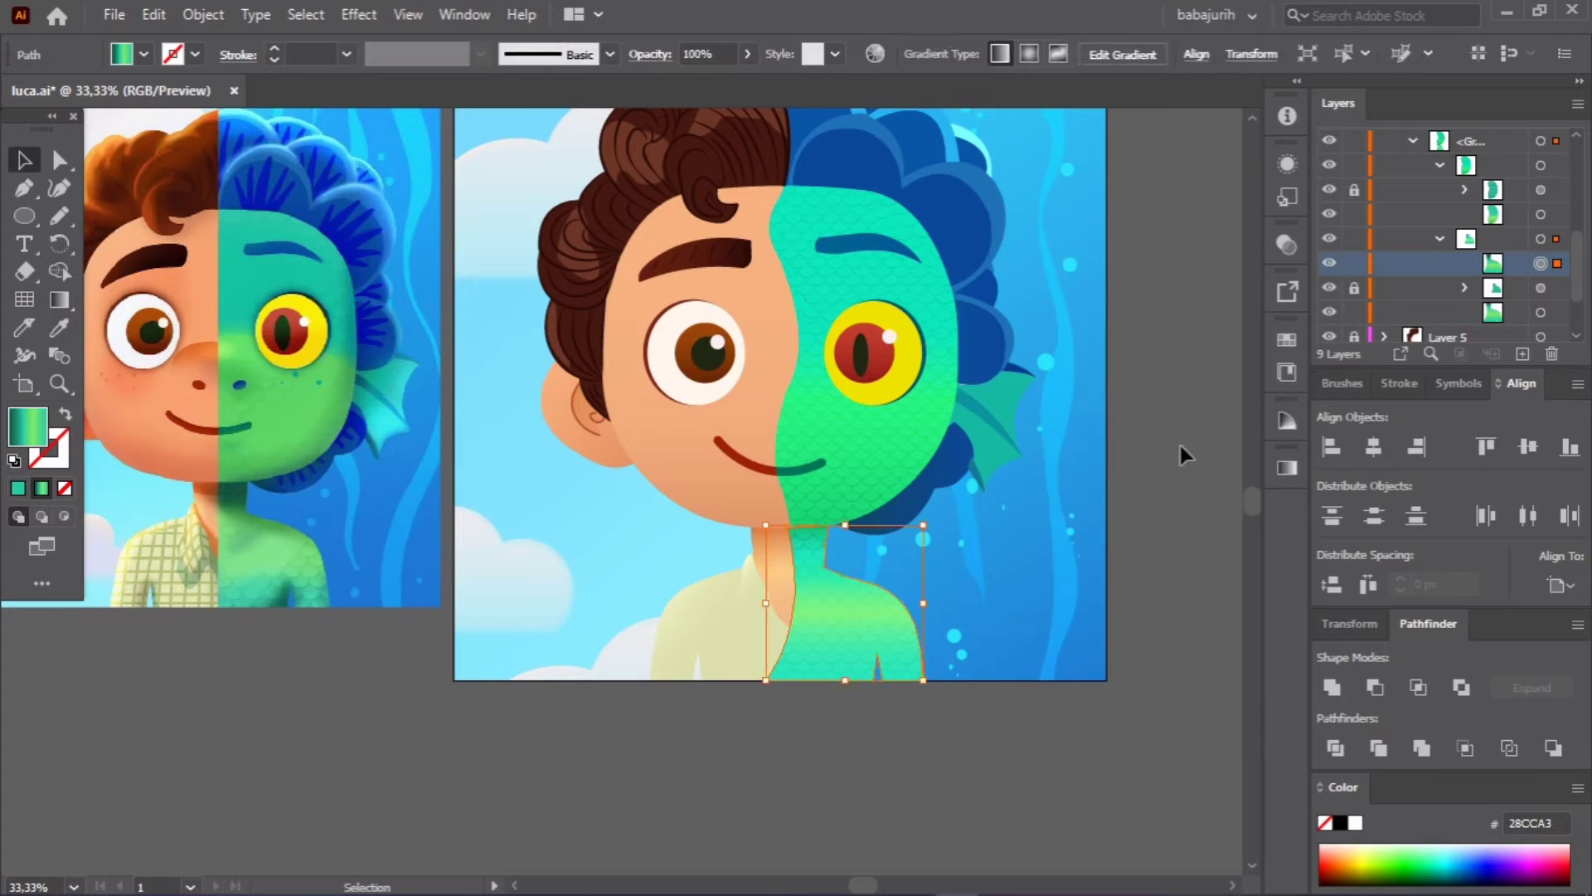
pyautogui.hotkey('ctrl', 'shift', 'a')
pyautogui.press('p')
pyautogui.scroll(5, 899, 692)
pyautogui.click(687, 337)
pyautogui.click(655, 585)
pyautogui.click(444, 586)
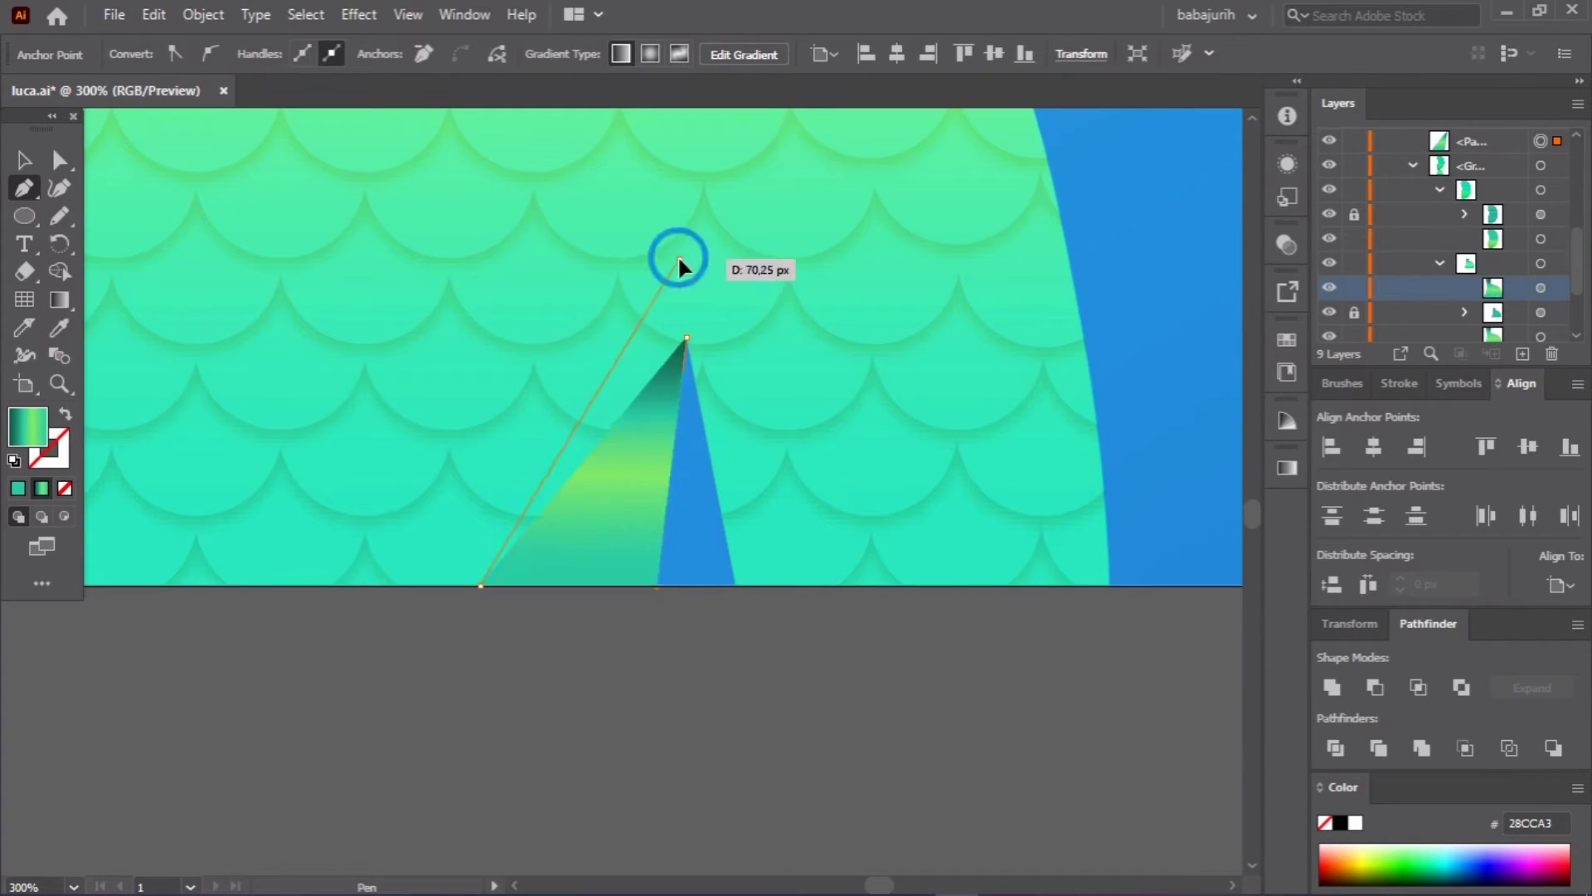
pyautogui.click(675, 258)
pyautogui.hotkey('ctrl', '-')
pyautogui.hotkey('ctrl', '-')
pyautogui.hotkey('ctrl', '-')
pyautogui.press('i')
pyautogui.click(437, 535)
# Step: Apply Gaussian Blur and Hard Light blending to the triangle shadow
pyautogui.click(358, 14)
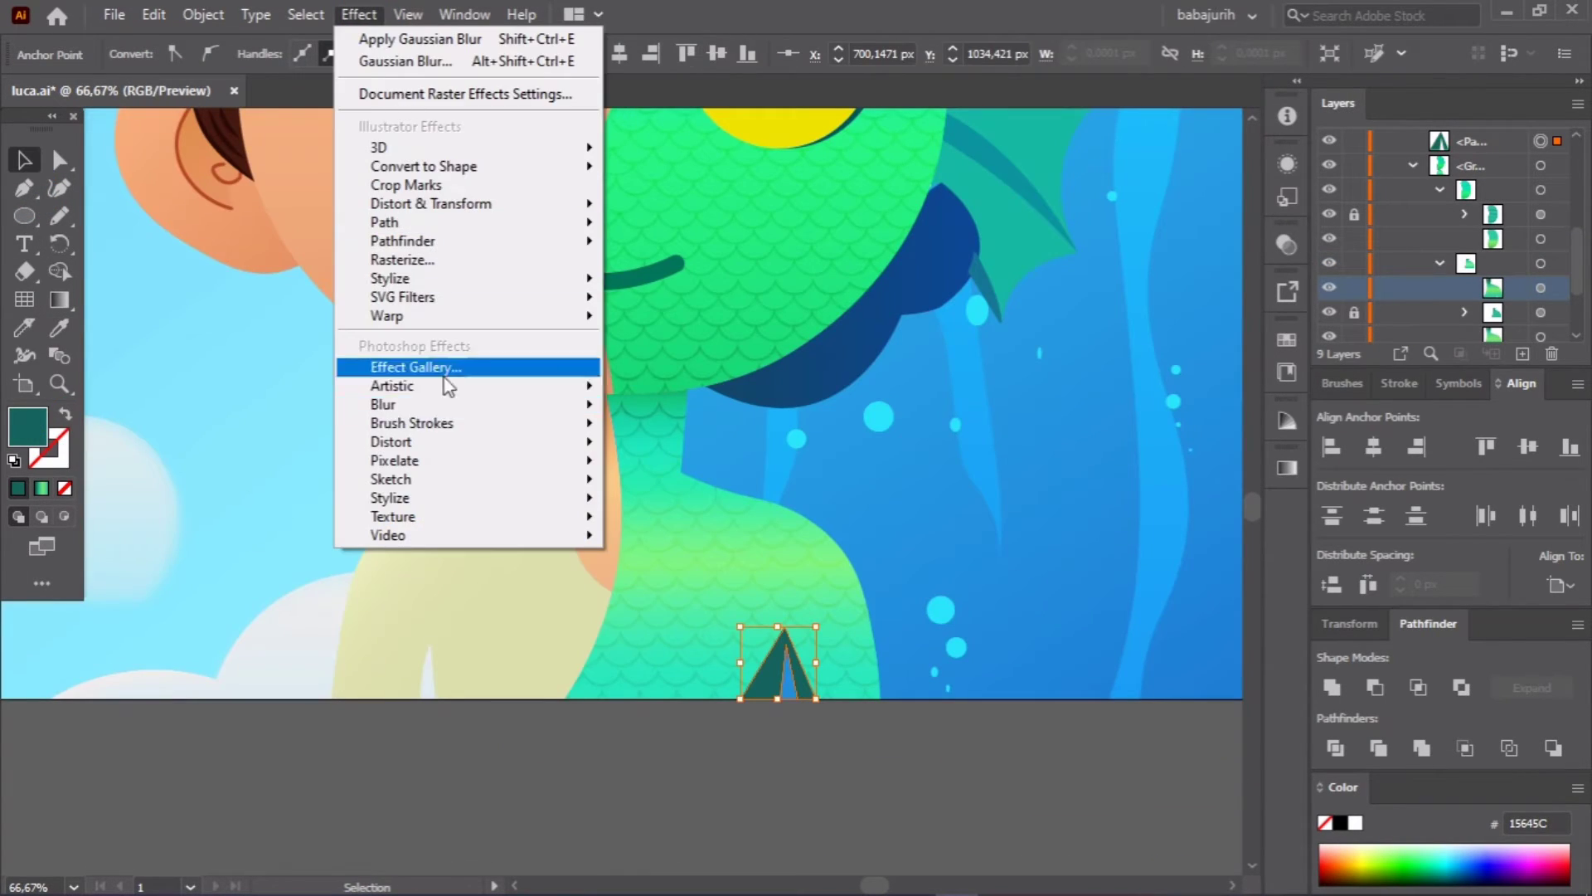
pyautogui.click(606, 402)
pyautogui.click(910, 481)
pyautogui.click(1051, 271)
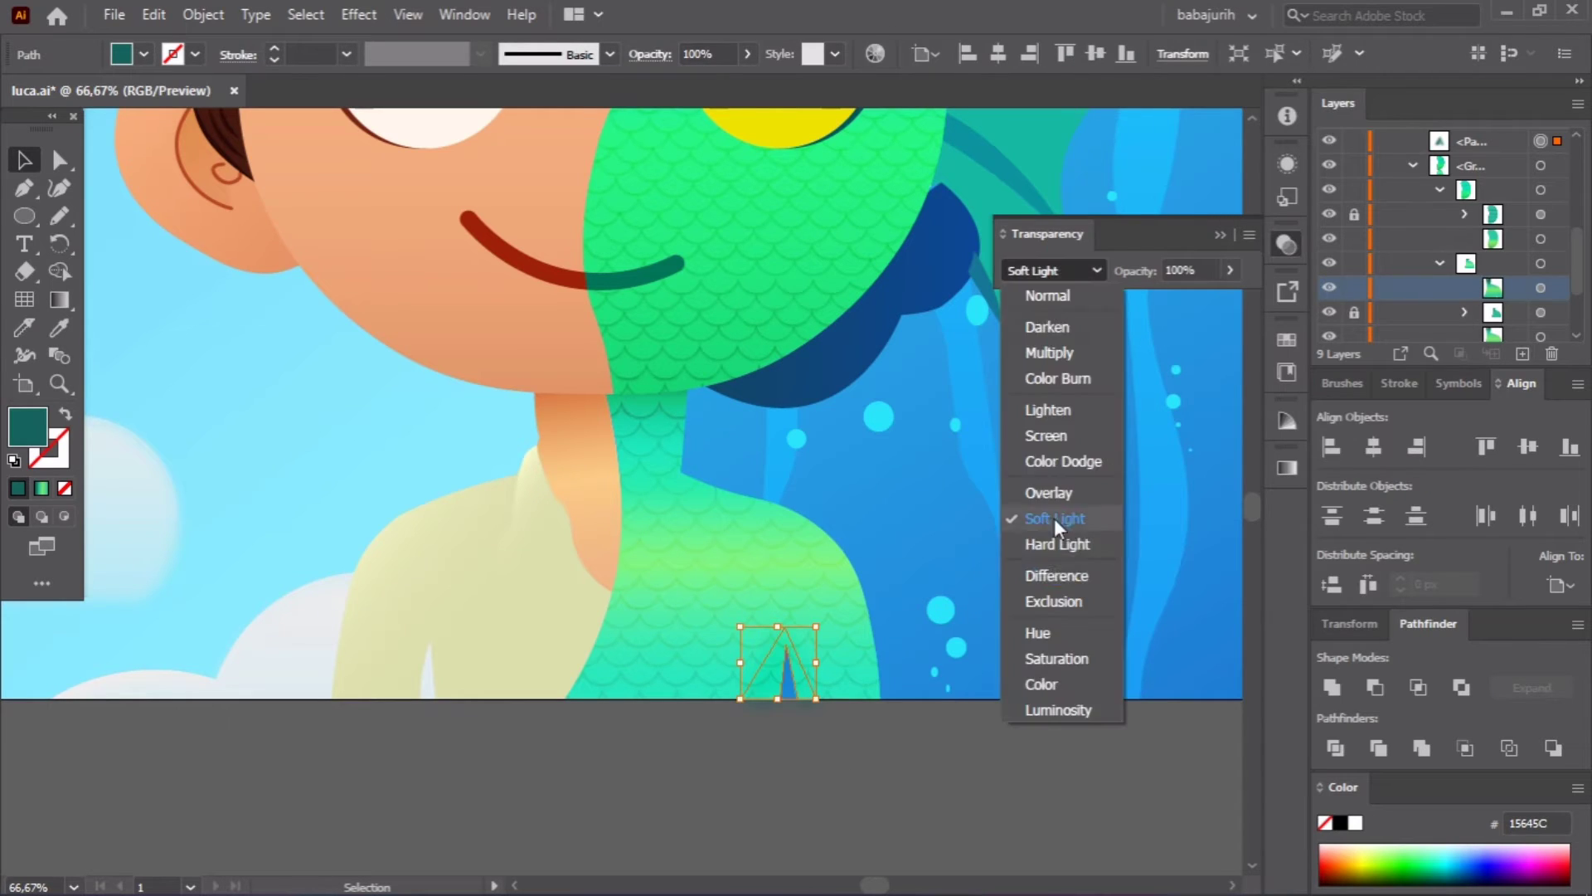
pyautogui.click(1055, 543)
pyautogui.click(824, 763)
pyautogui.hotkey('ctrl', 'alt', '0')
pyautogui.scroll(5, 780, 730)
pyautogui.click(767, 678)
pyautogui.hotkey('ctrl', 'alt', '0')
pyautogui.hotkey('ctrl', 'shift', 'a')
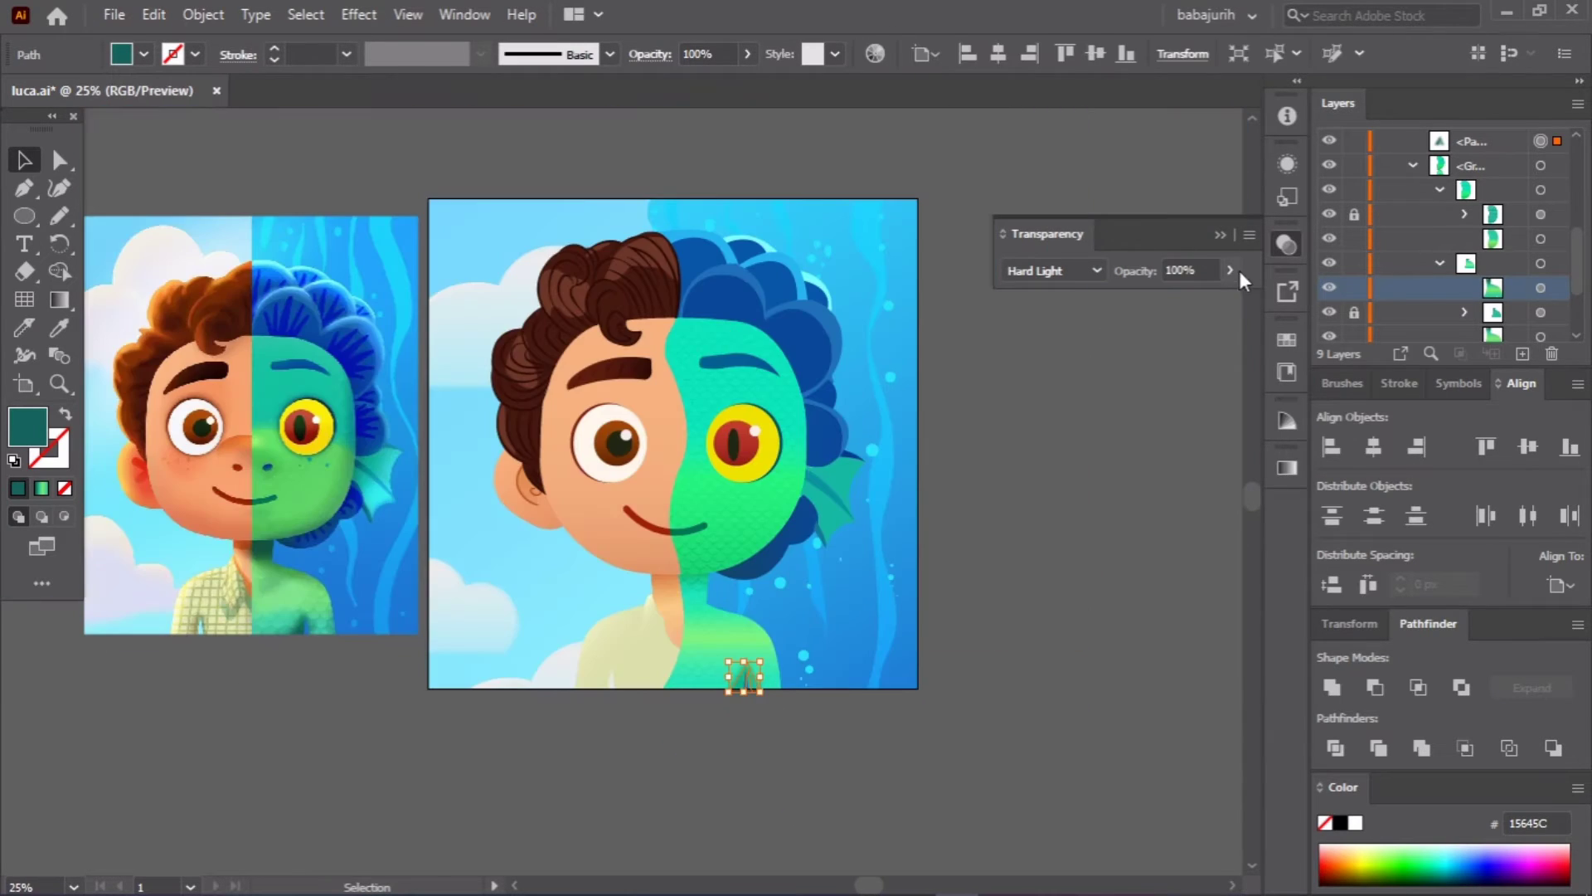
# Step: Draw a small shadow path at the neck with the Pen tool
pyautogui.scroll(2, 845, 562)
pyautogui.scroll(2, 845, 594)
pyautogui.scroll(2, 603, 583)
pyautogui.moveTo(603, 583); pyautogui.dragTo(573, 583)
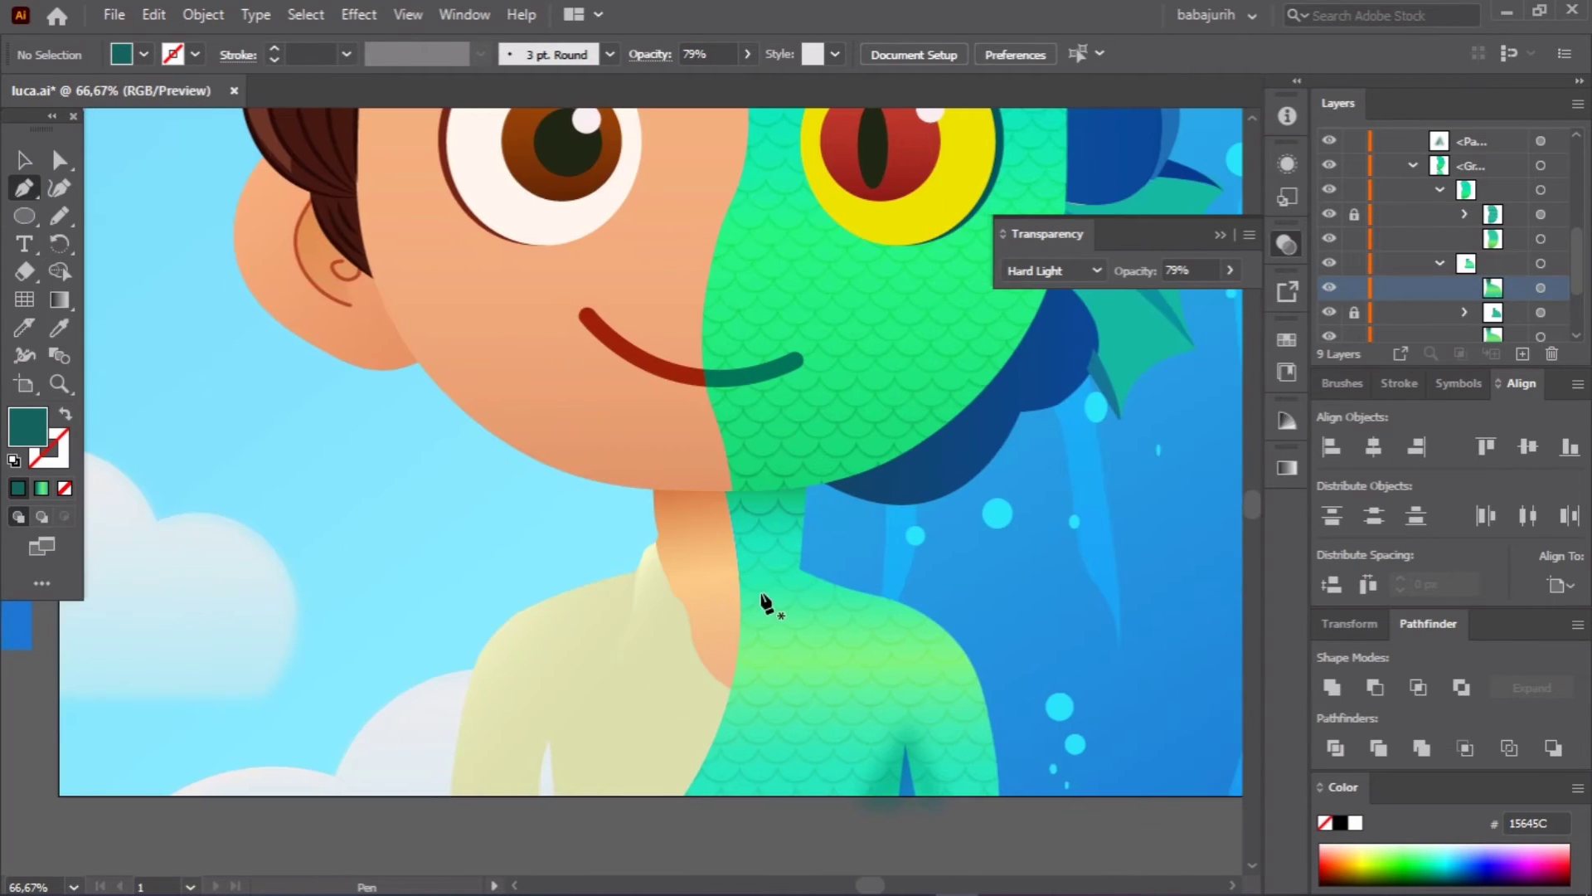
pyautogui.press('p')
pyautogui.click(746, 598)
pyautogui.click(821, 588)
# Step: Give the neck shadow a Gaussian Blur, Hard Light blending and 76% opacity
pyautogui.click(358, 14)
pyautogui.click(531, 61)
pyautogui.click(928, 485)
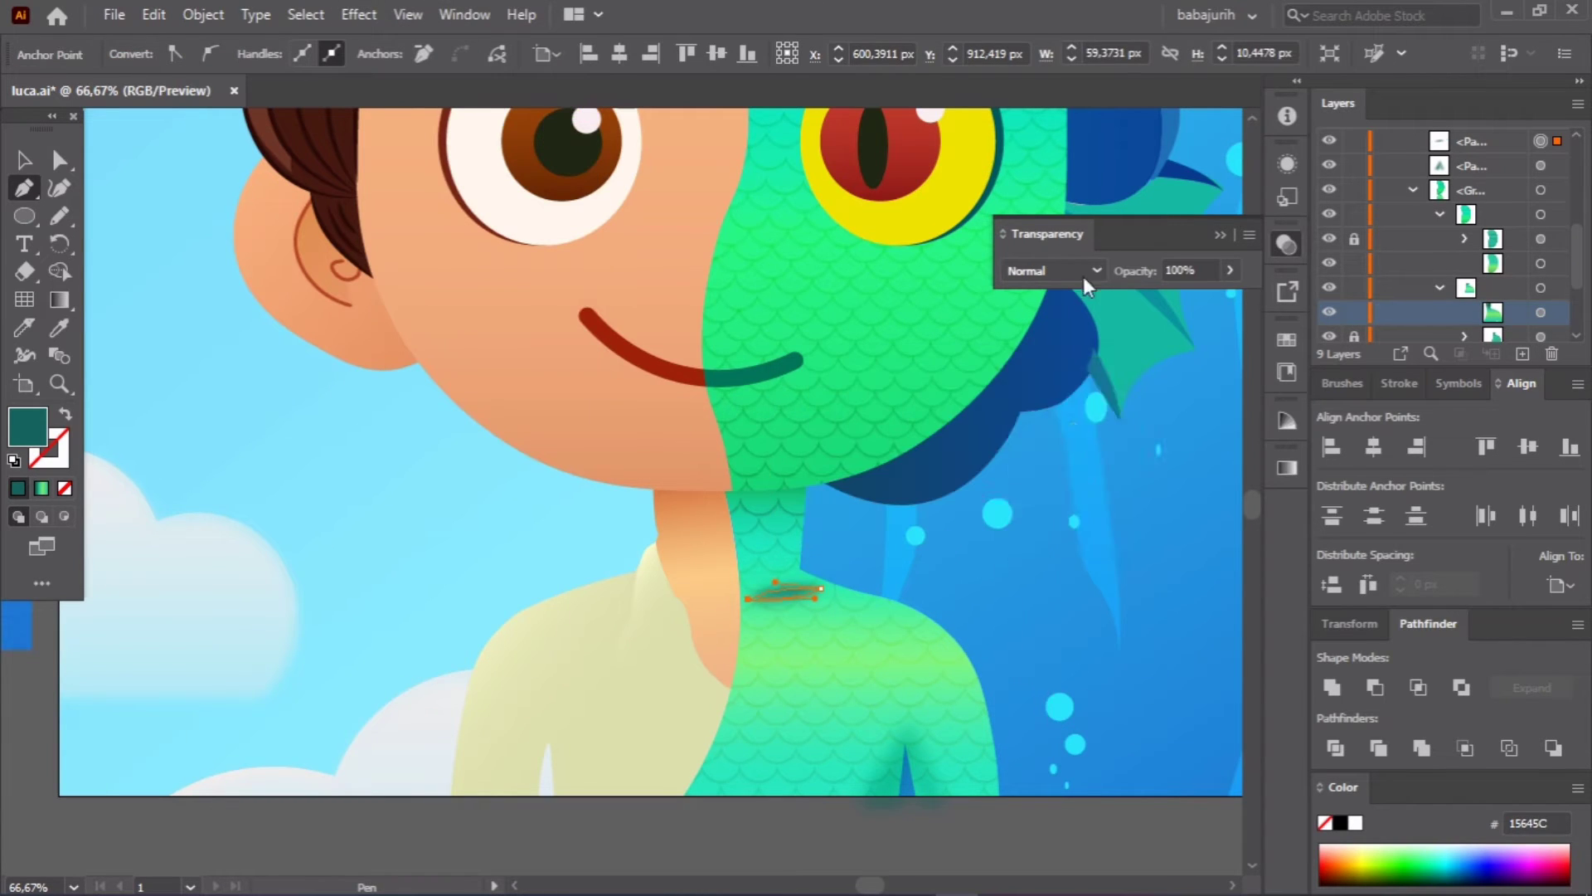
pyautogui.click(1051, 270)
pyautogui.click(1057, 519)
pyautogui.press('Down')
pyautogui.press('v')
pyautogui.click(1230, 270)
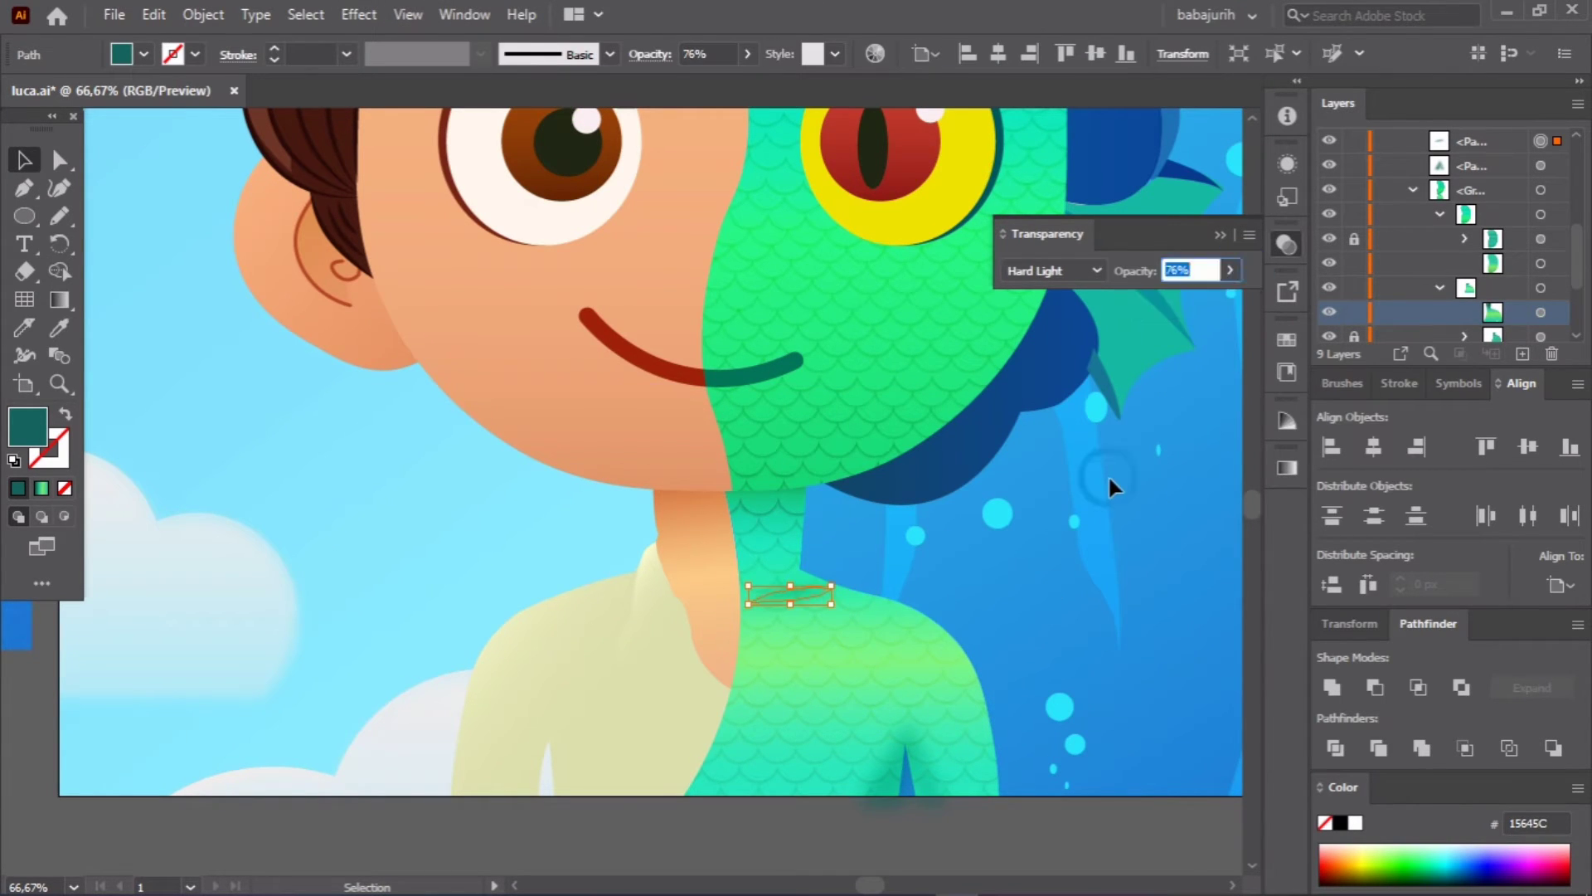
pyautogui.hotkey('ctrl', 'shift', 'a')
# Step: Pen-draw a curved dark-teal shadow shape along the jaw under the chin
pyautogui.scroll(5, 462, 398)
pyautogui.press('p')
pyautogui.click(728, 523)
pyautogui.click(1003, 529)
pyautogui.click(805, 562)
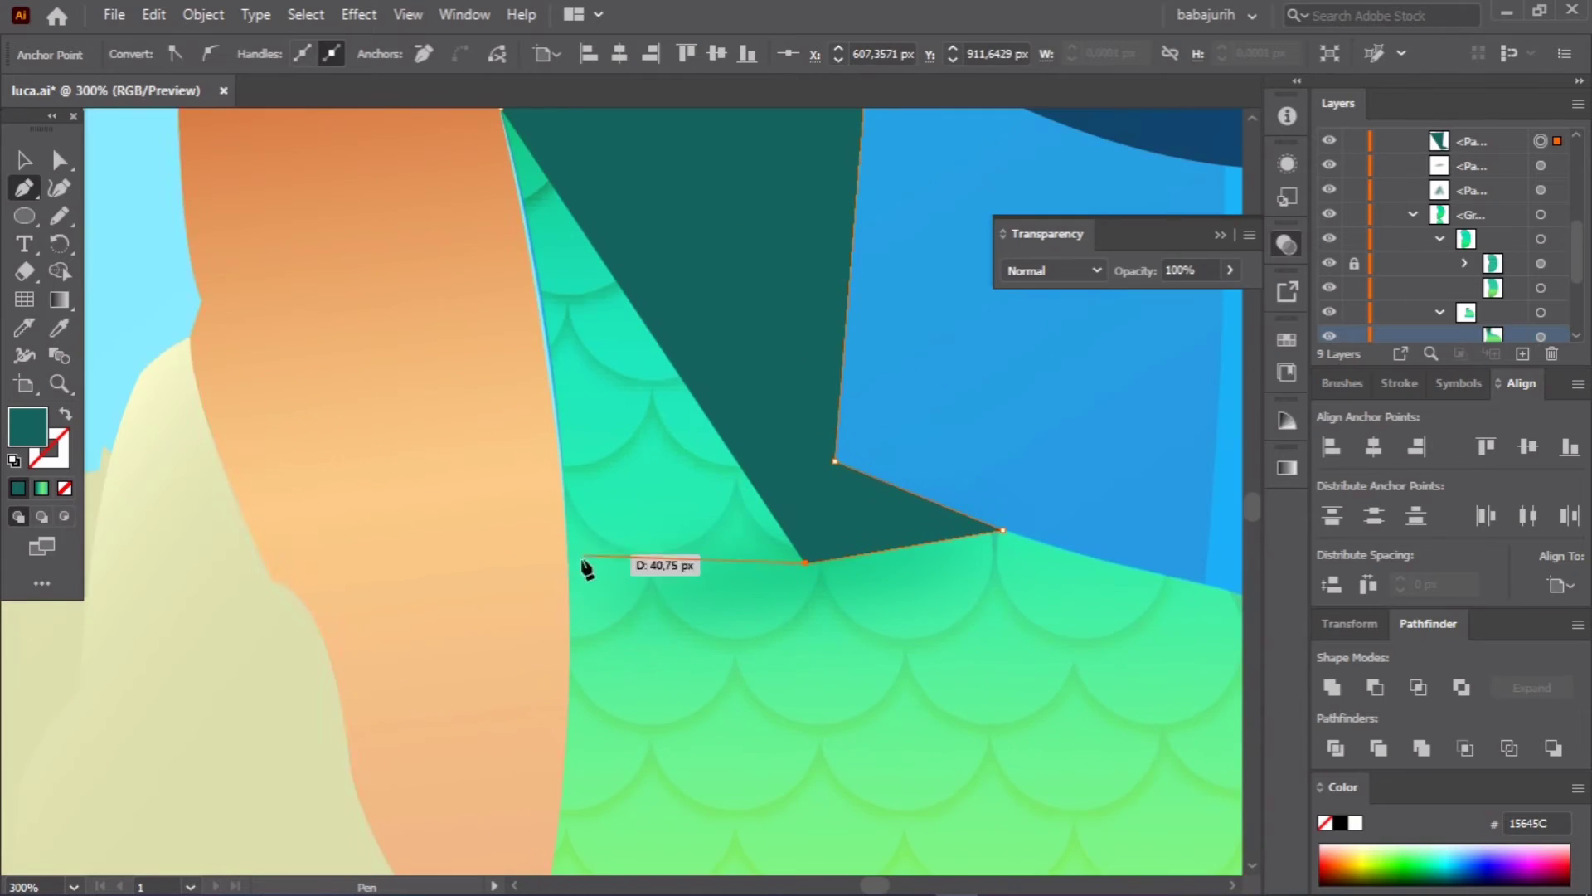
pyautogui.click(567, 563)
pyautogui.scroll(3, 581, 415)
pyautogui.moveTo(581, 352); pyautogui.dragTo(552, 259)
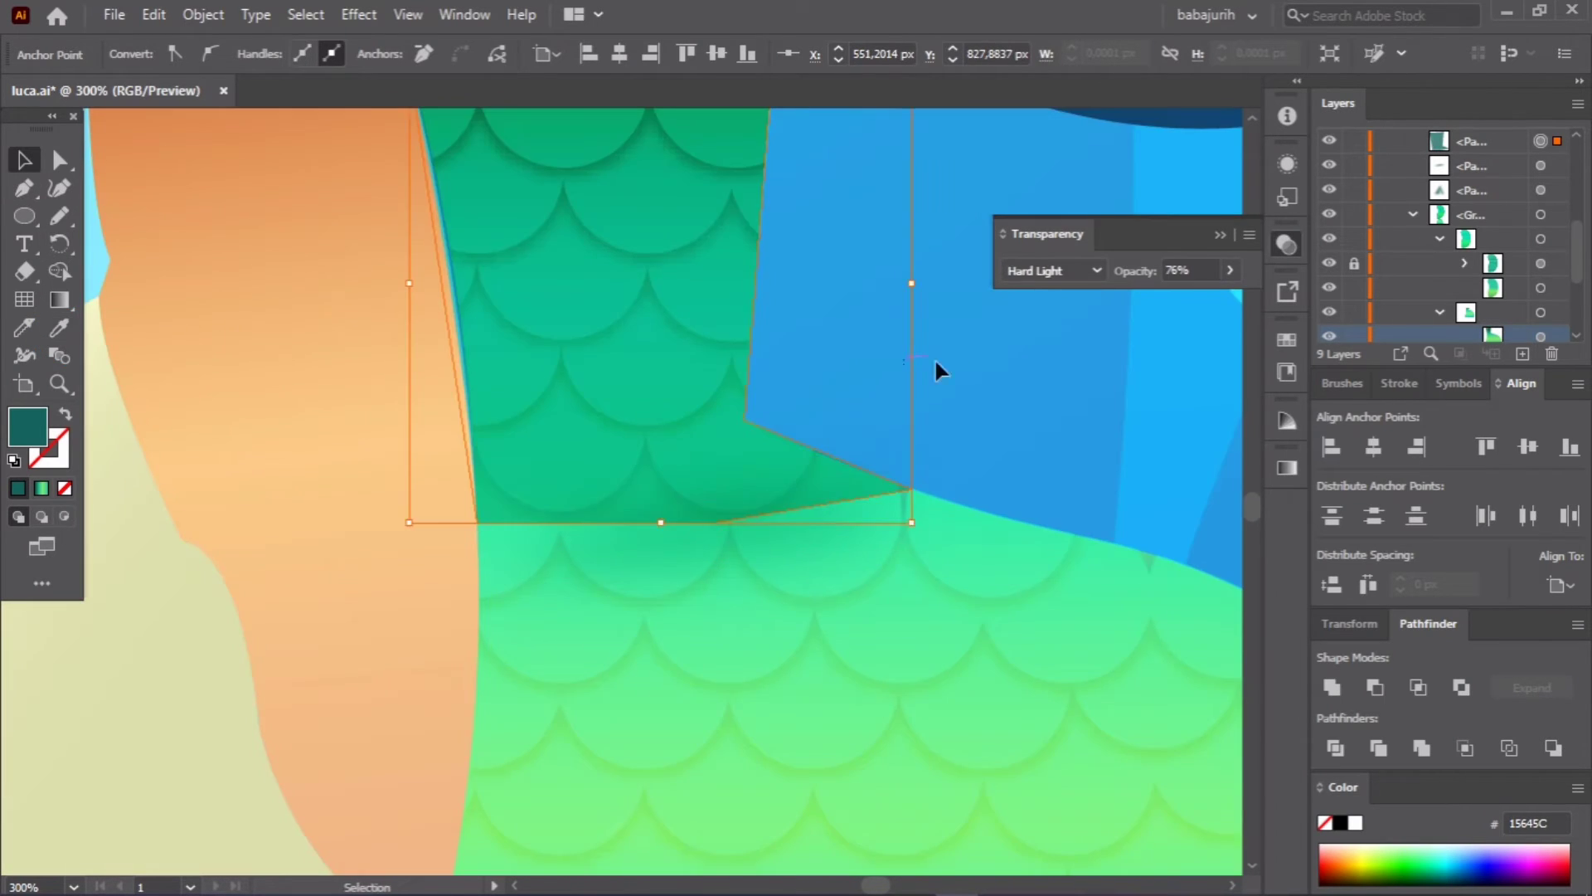
# Step: Reapply Gaussian Blur to the teal chin shadow and review the artboard
pyautogui.click(360, 14)
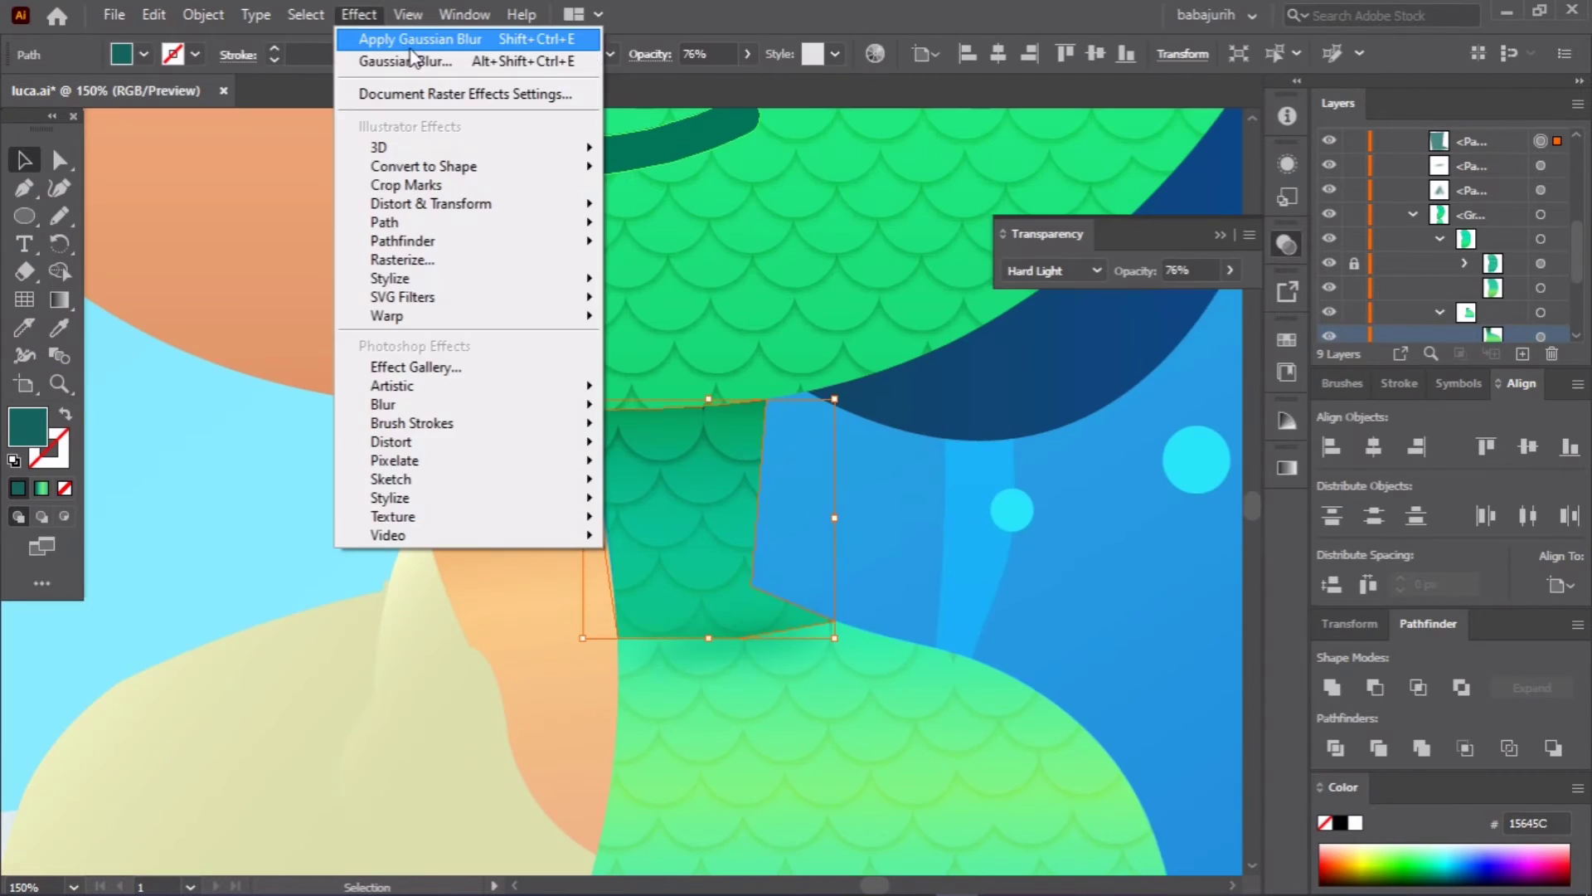
pyautogui.click(448, 36)
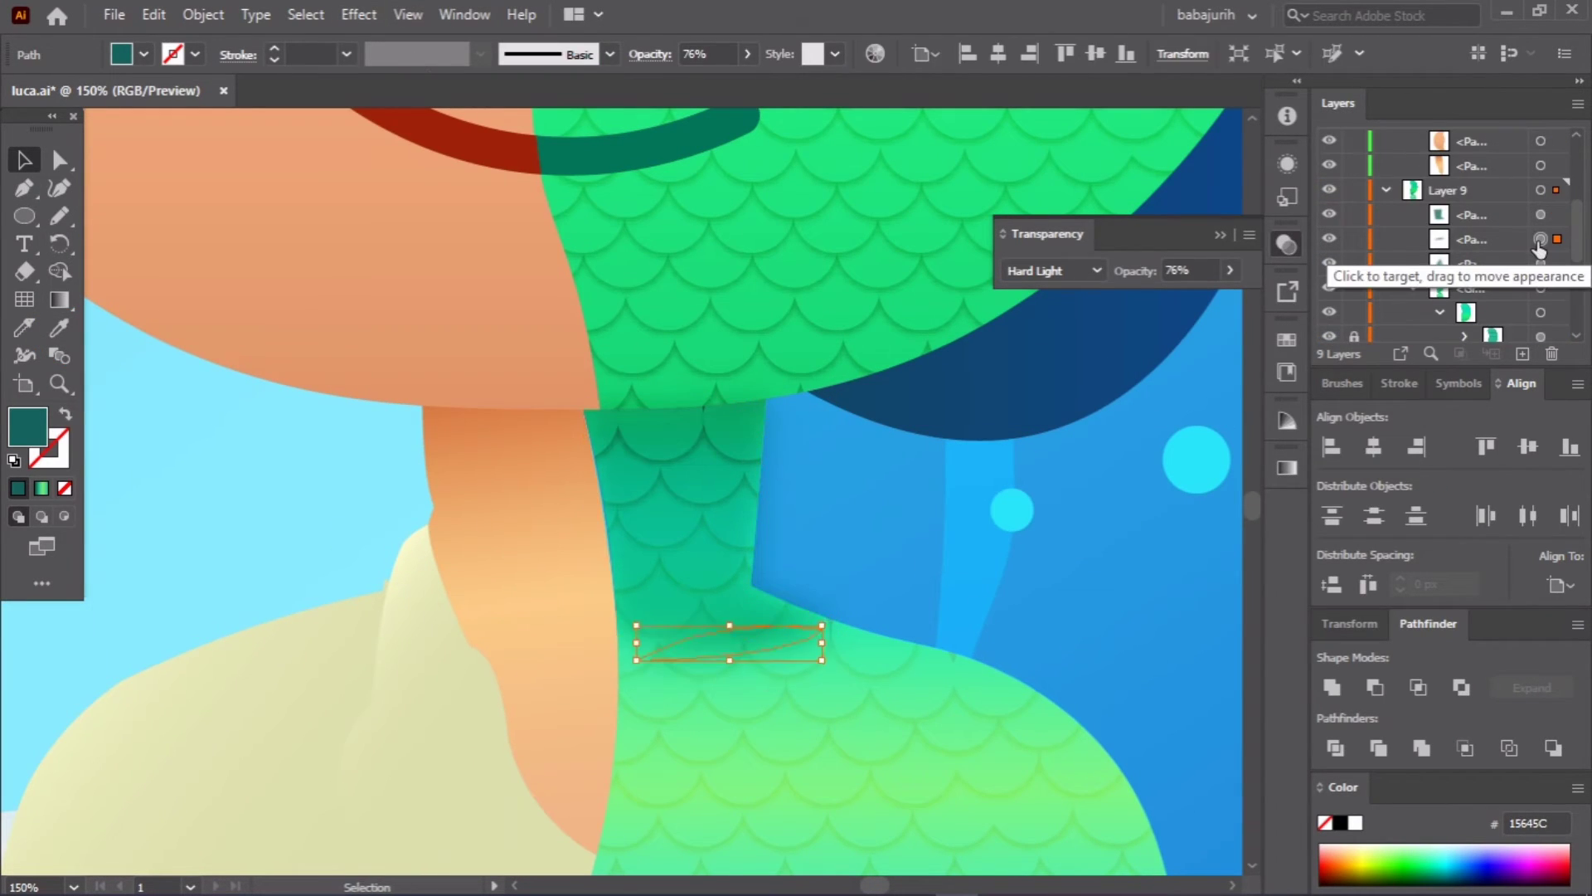
pyautogui.hotkey('ctrl', 'shift', 'a')
pyautogui.hotkey('ctrl', '0')
pyautogui.hotkey('ctrl', 'z')
pyautogui.moveTo(953, 653); pyautogui.dragTo(999, 674)
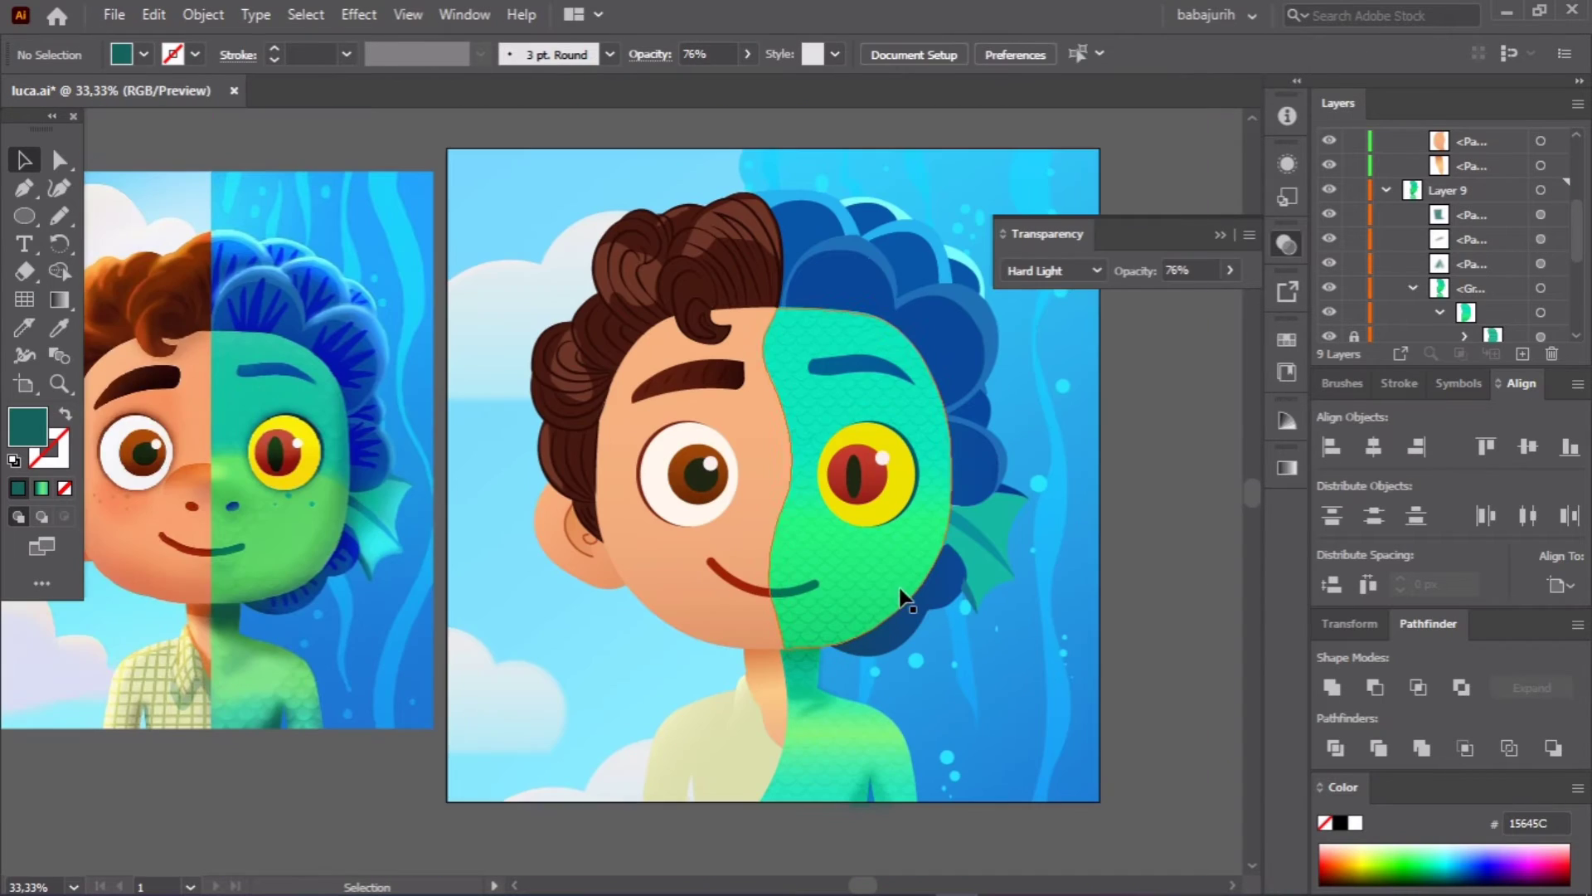
pyautogui.scroll(3, 867, 535)
# Step: Add a drop shadow to the shirt collar with X offset 0, Y offset 8 px, blur 4 px
pyautogui.scroll(3, 580, 605)
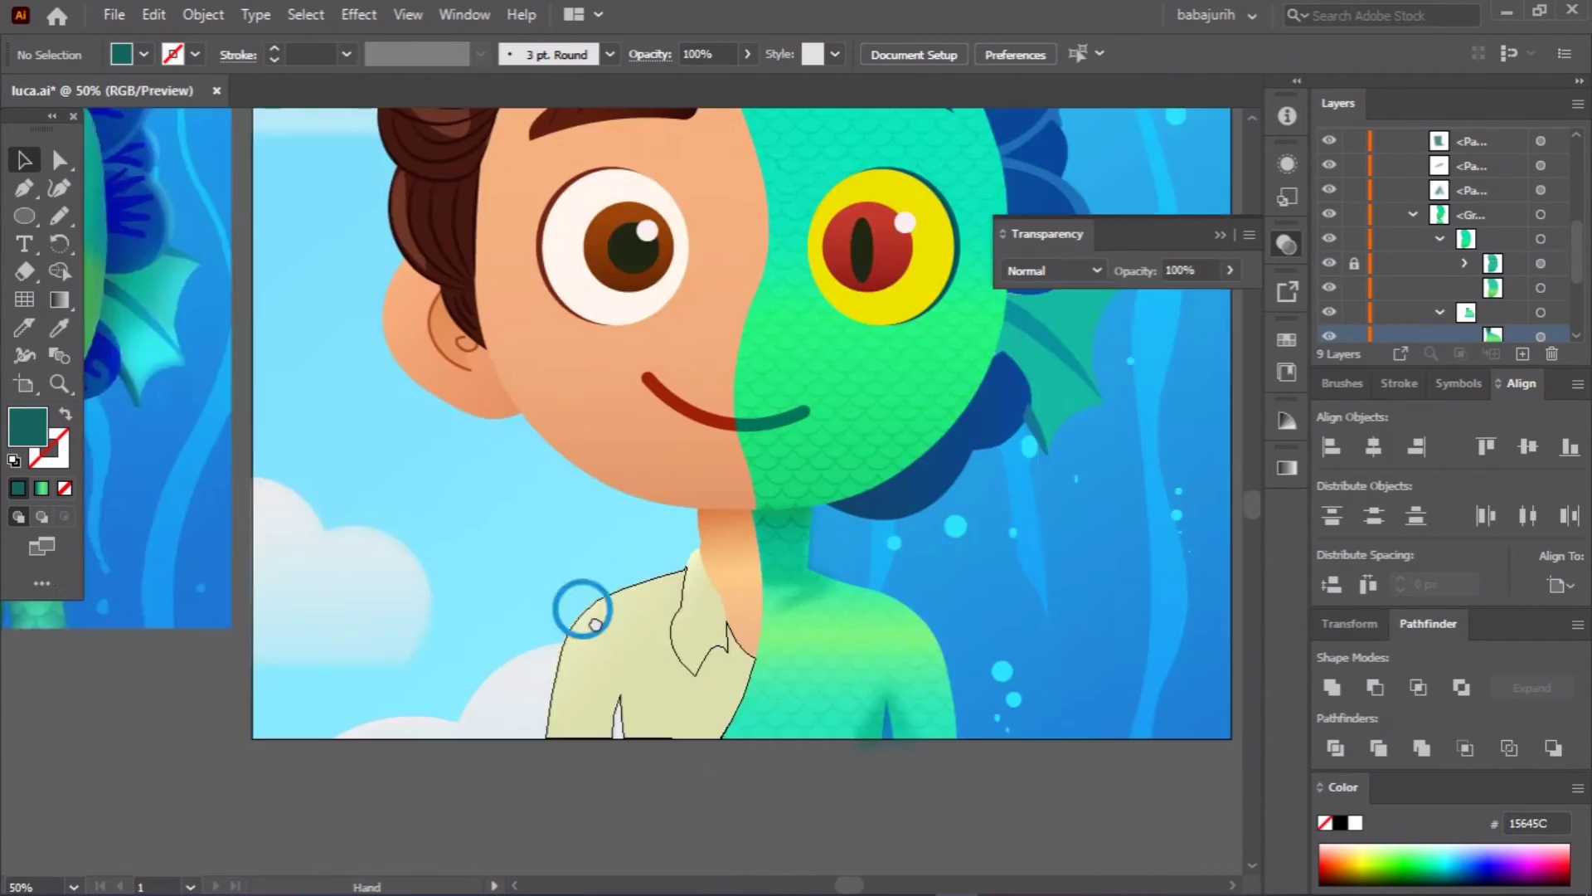
pyautogui.press('a')
pyautogui.click(675, 586)
pyautogui.click(359, 14)
pyautogui.click(668, 283)
pyautogui.tripleClick(1259, 325)
pyautogui.write('0')
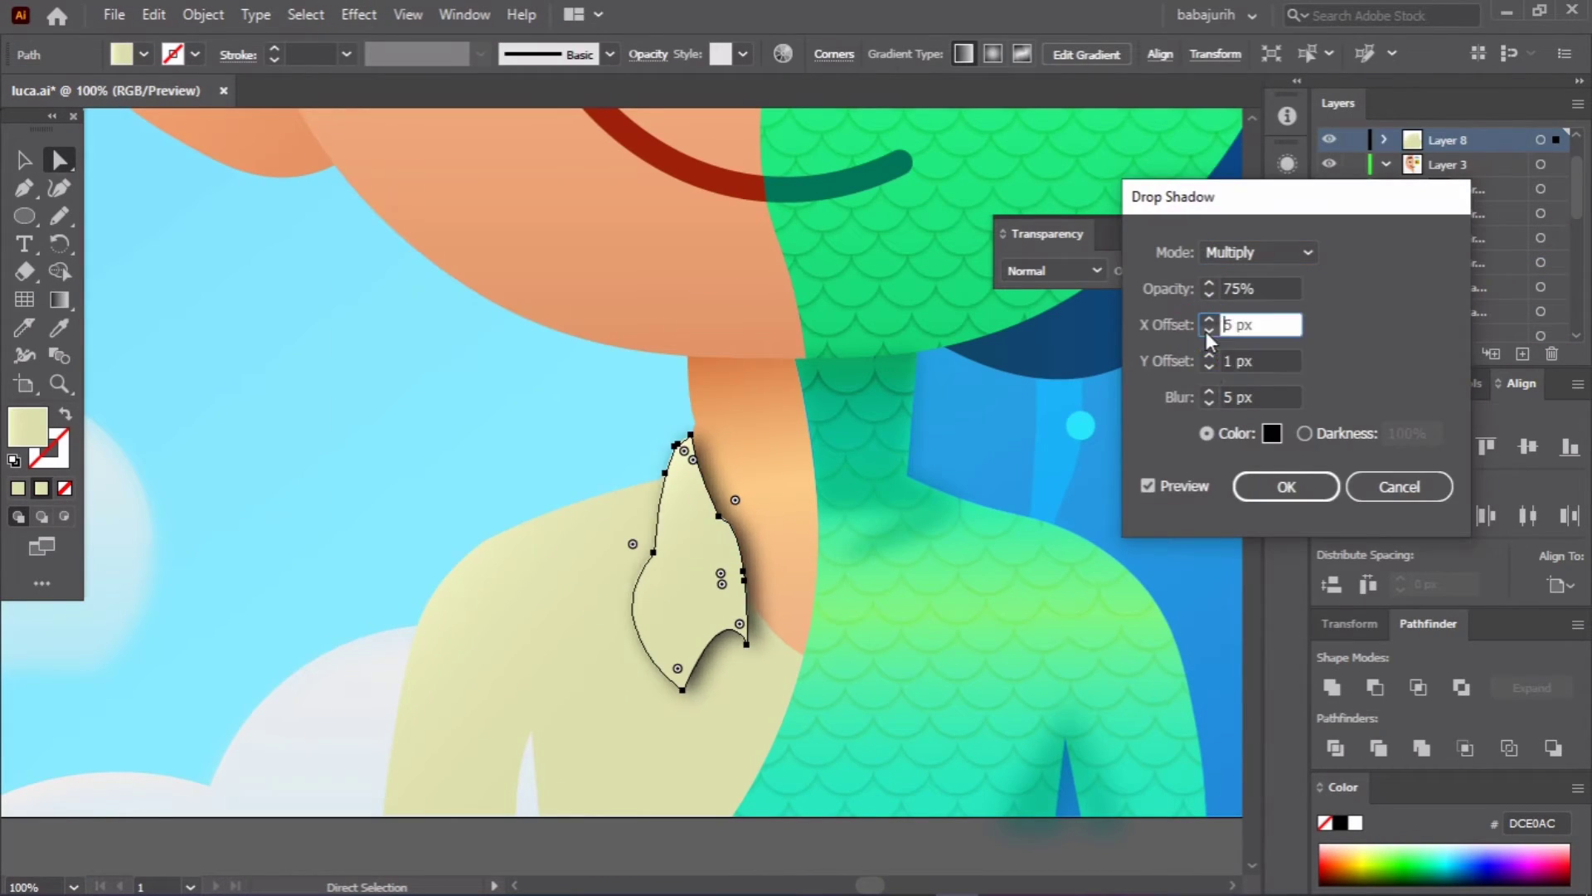
pyautogui.click(1209, 355)
pyautogui.click(1209, 402)
pyautogui.click(1209, 402)
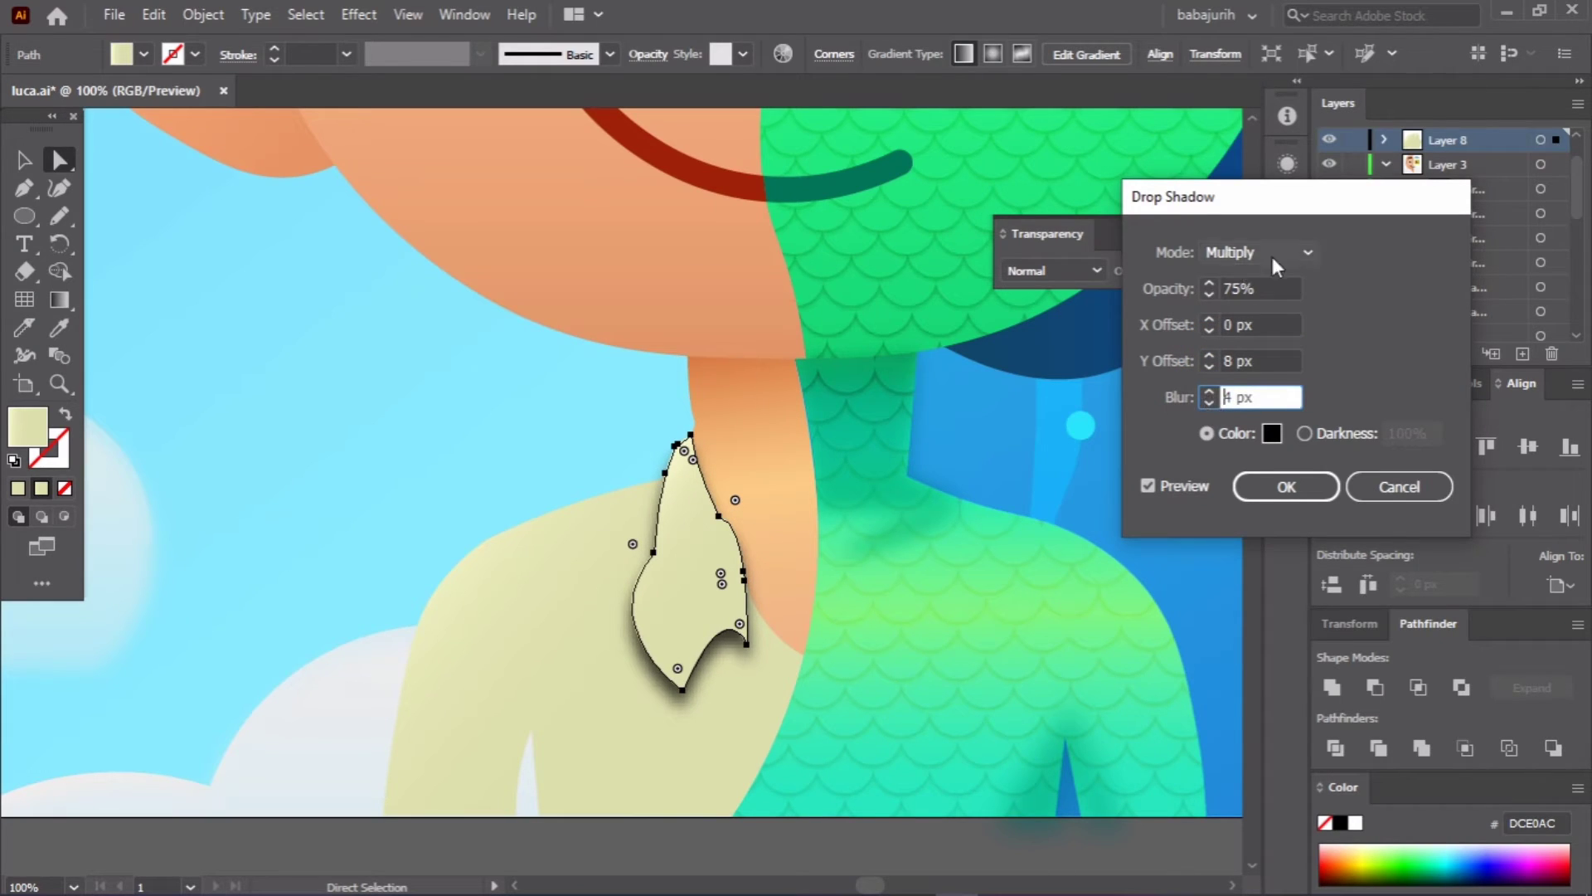
pyautogui.scroll(-6, 1268, 323)
pyautogui.scroll(3, 1269, 357)
pyautogui.scroll(4, 1228, 335)
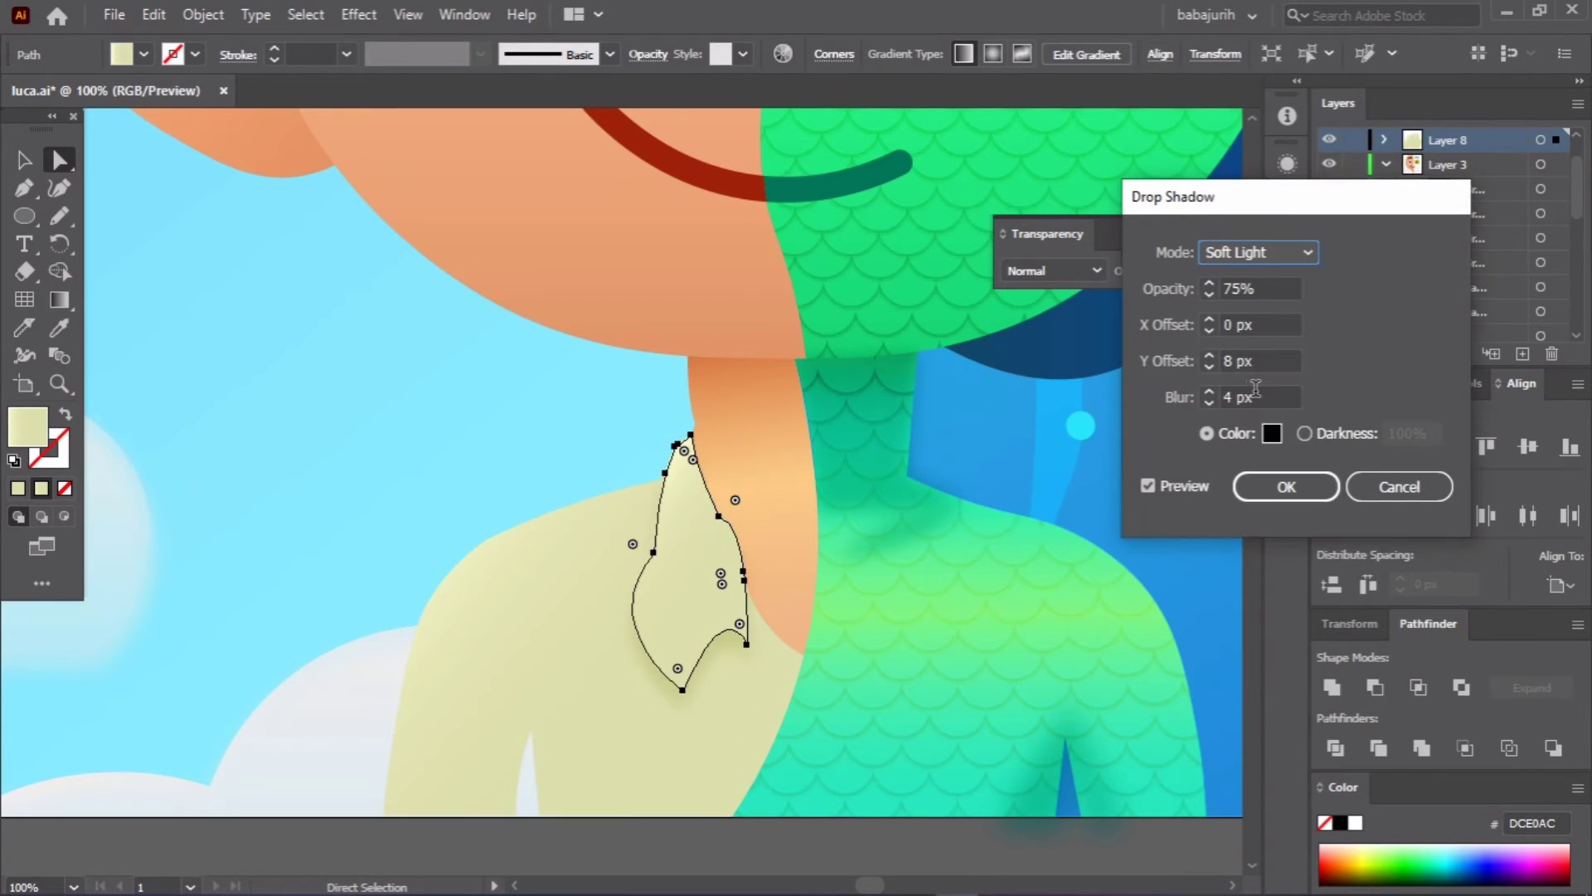
pyautogui.click(1314, 489)
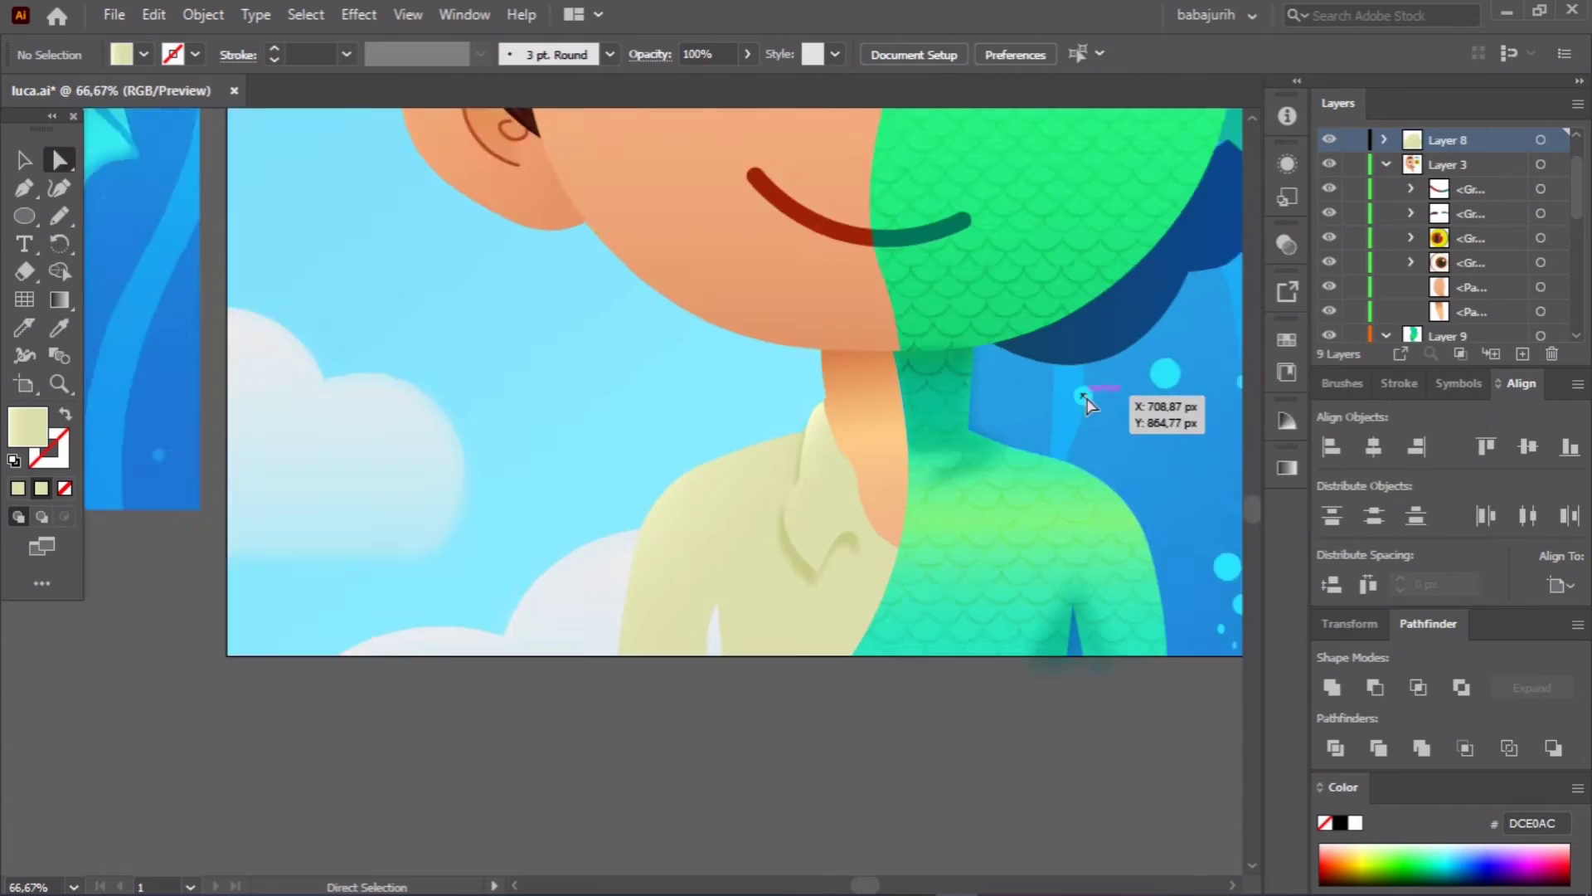
pyautogui.scroll(-3, 1087, 415)
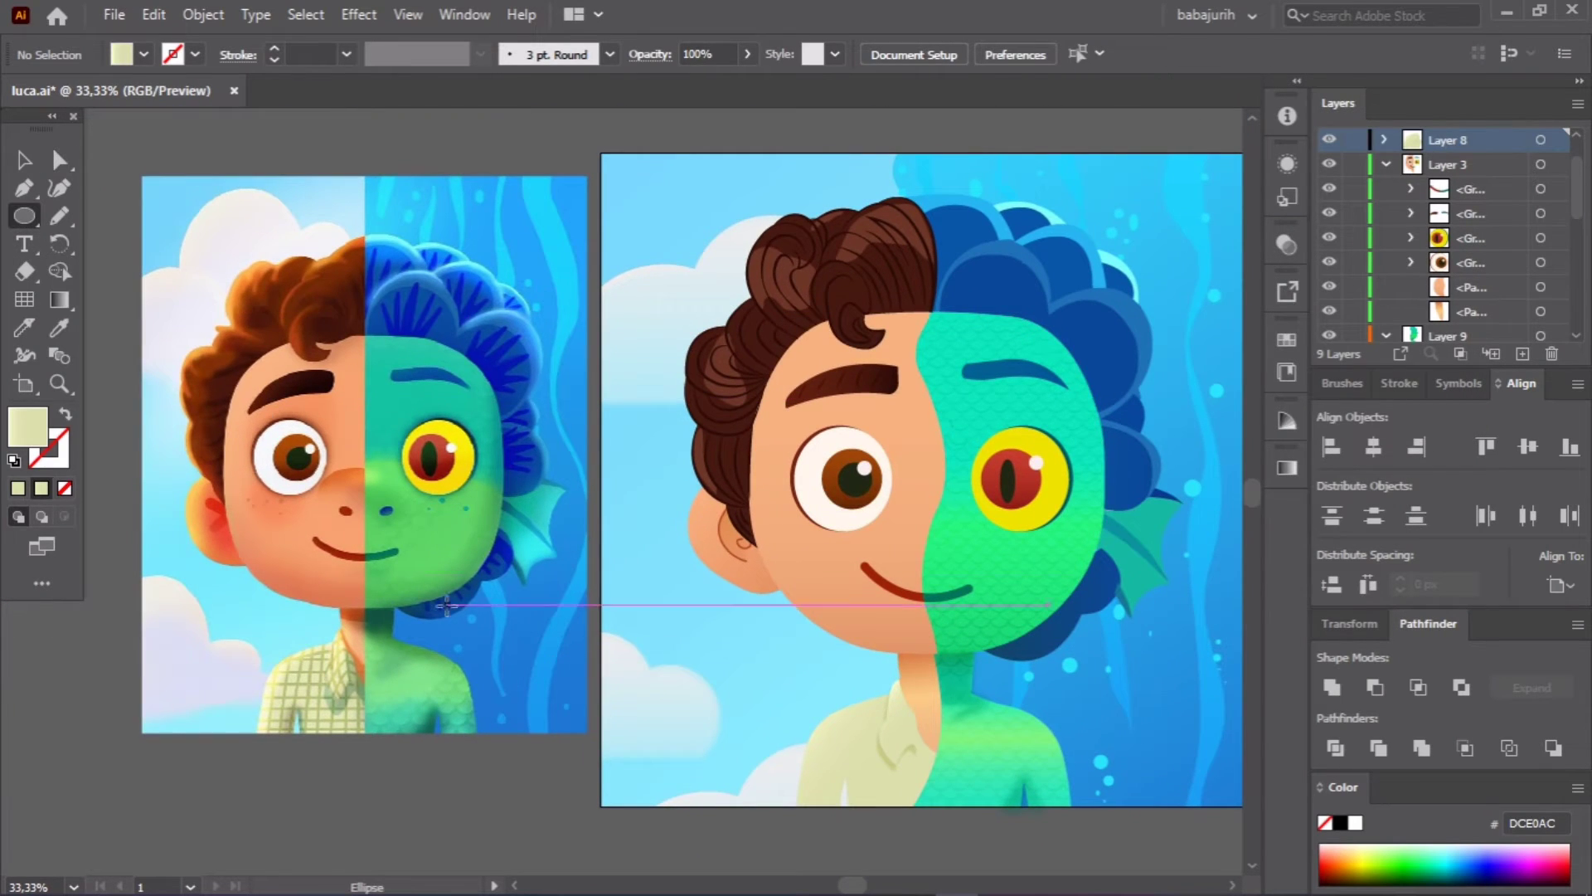
# Step: Draw a nose ellipse and fill it with a linear gradient using the sampled peach skin colour
pyautogui.moveTo(314, 467)
pyautogui.mouseDown()
pyautogui.moveTo(403, 525)
pyautogui.moveTo(944, 547)
pyautogui.mouseUp()
pyautogui.hotkey('shift', '`')
pyautogui.press('v')
pyautogui.hotkey('ctrl', 'F9')
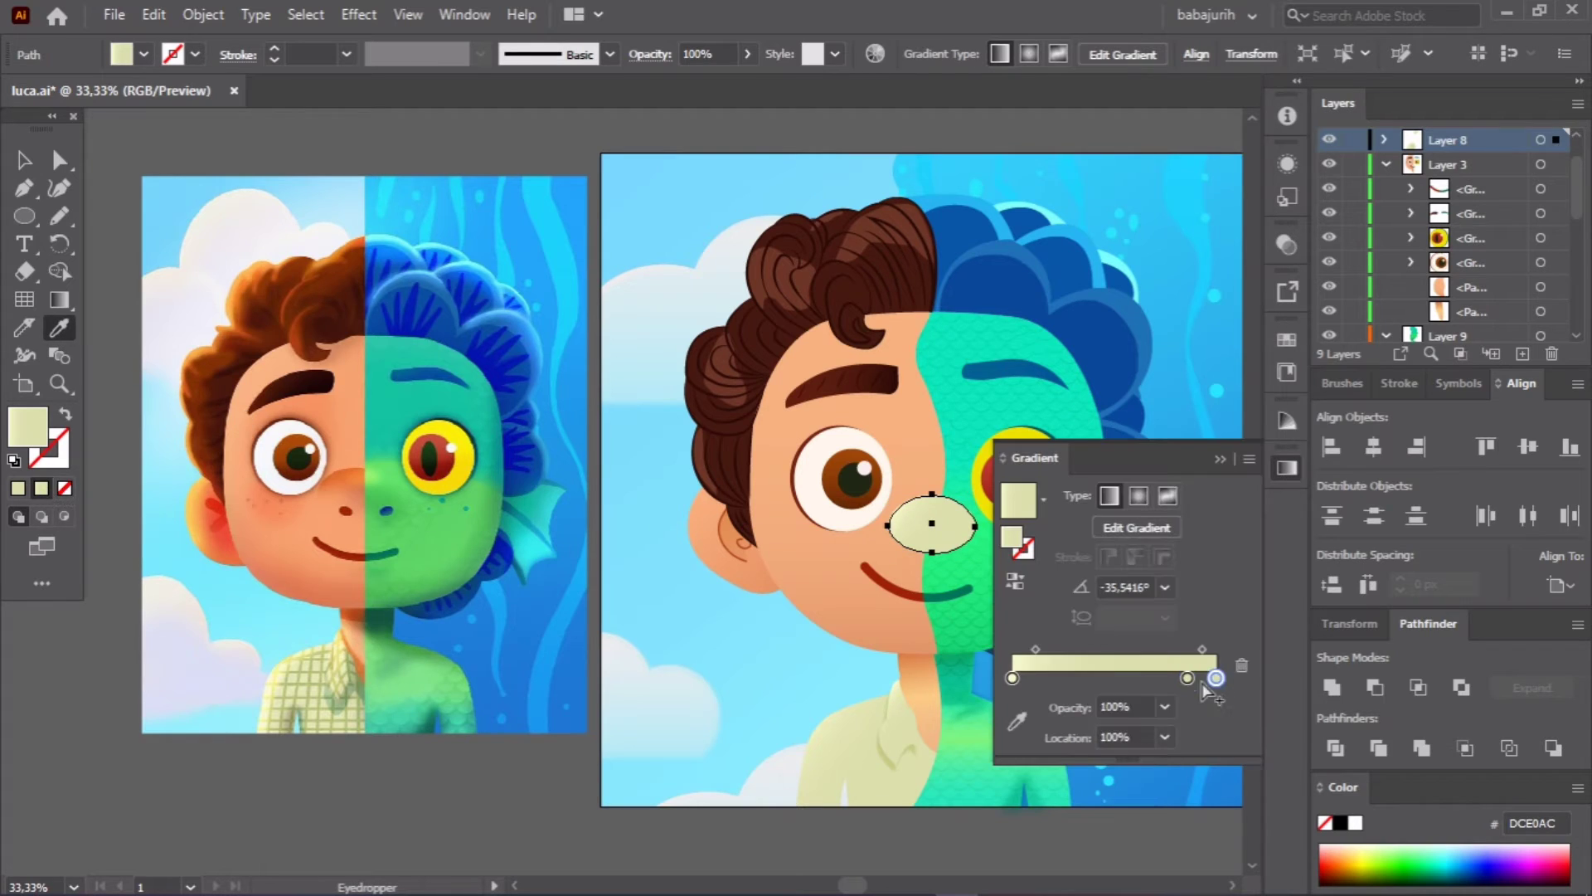
pyautogui.click(58, 311)
pyautogui.click(1017, 693)
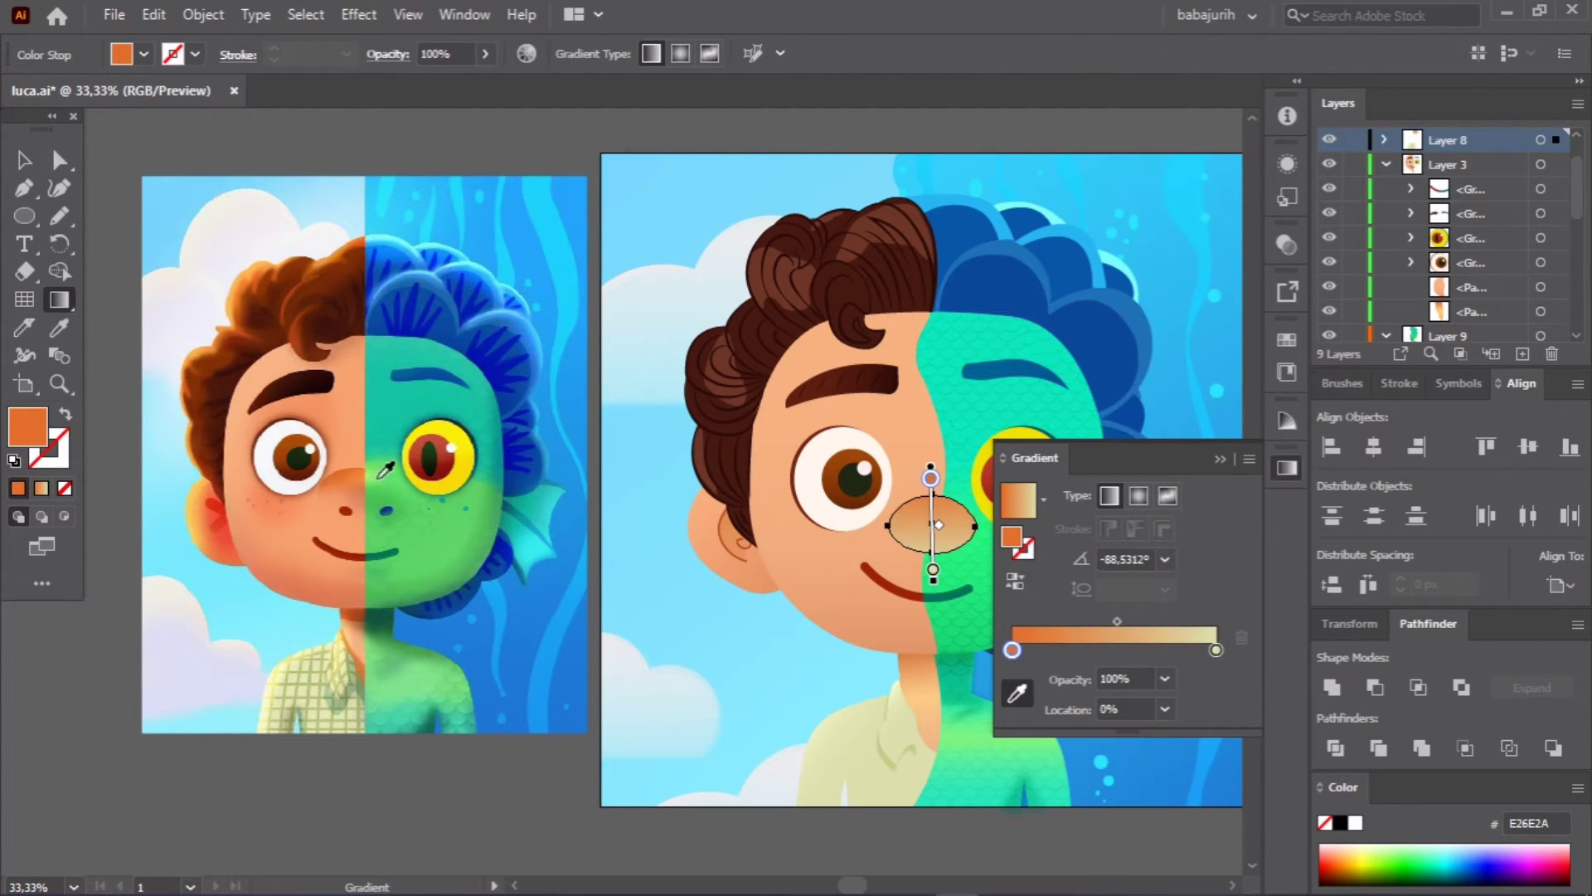
pyautogui.doubleClick(1216, 649)
pyautogui.click(1016, 693)
pyautogui.click(342, 503)
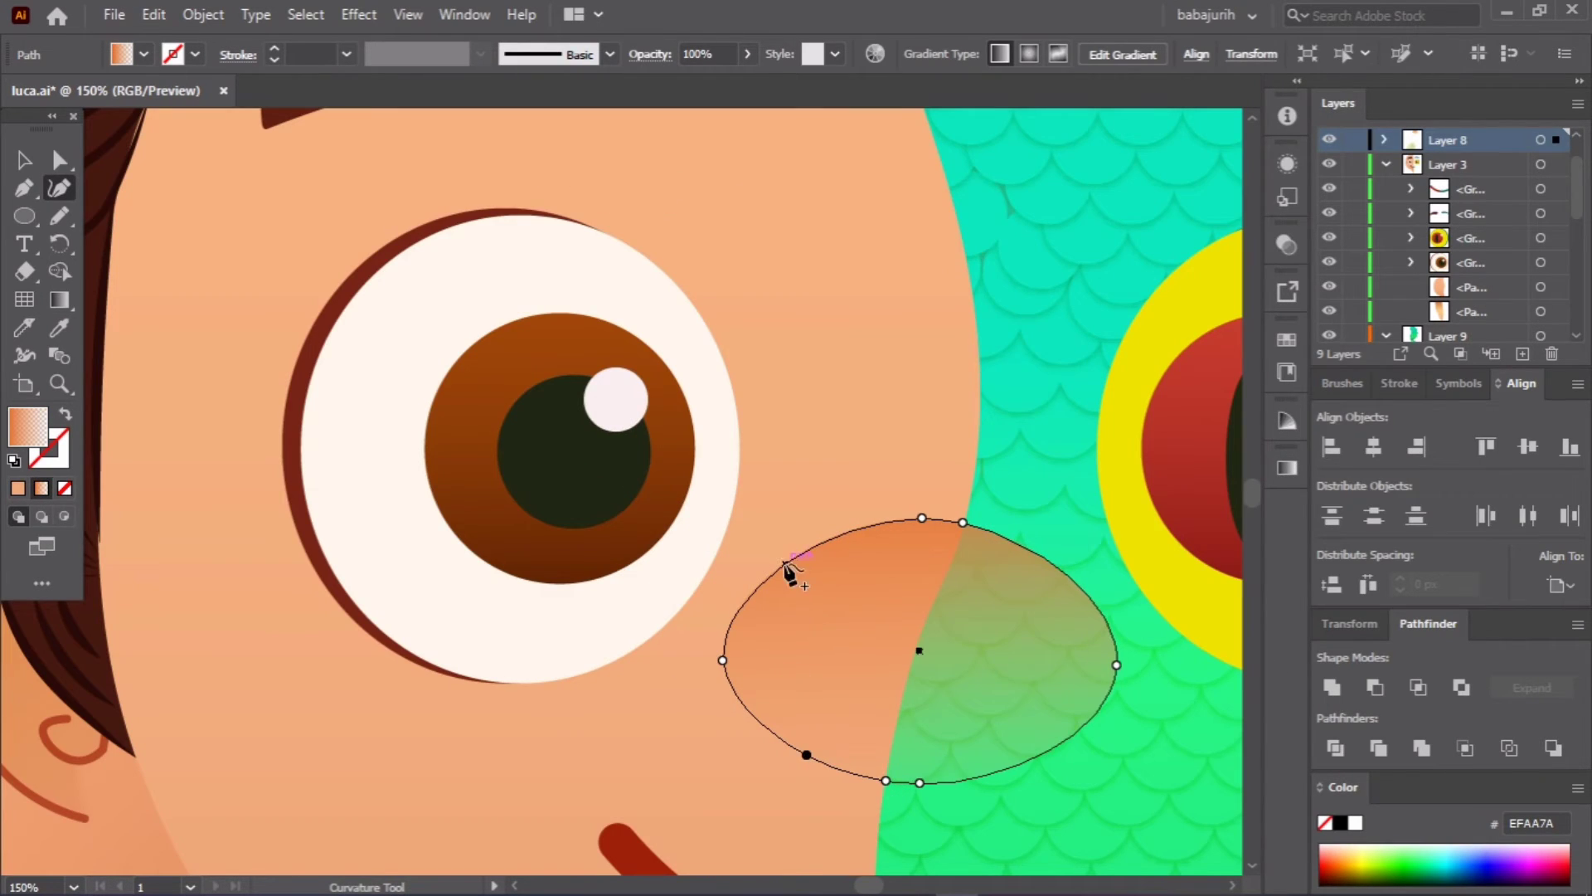
# Step: Reshape the nose's right and lower edges to meet the green scaled side
pyautogui.moveTo(1117, 664); pyautogui.dragTo(923, 627)
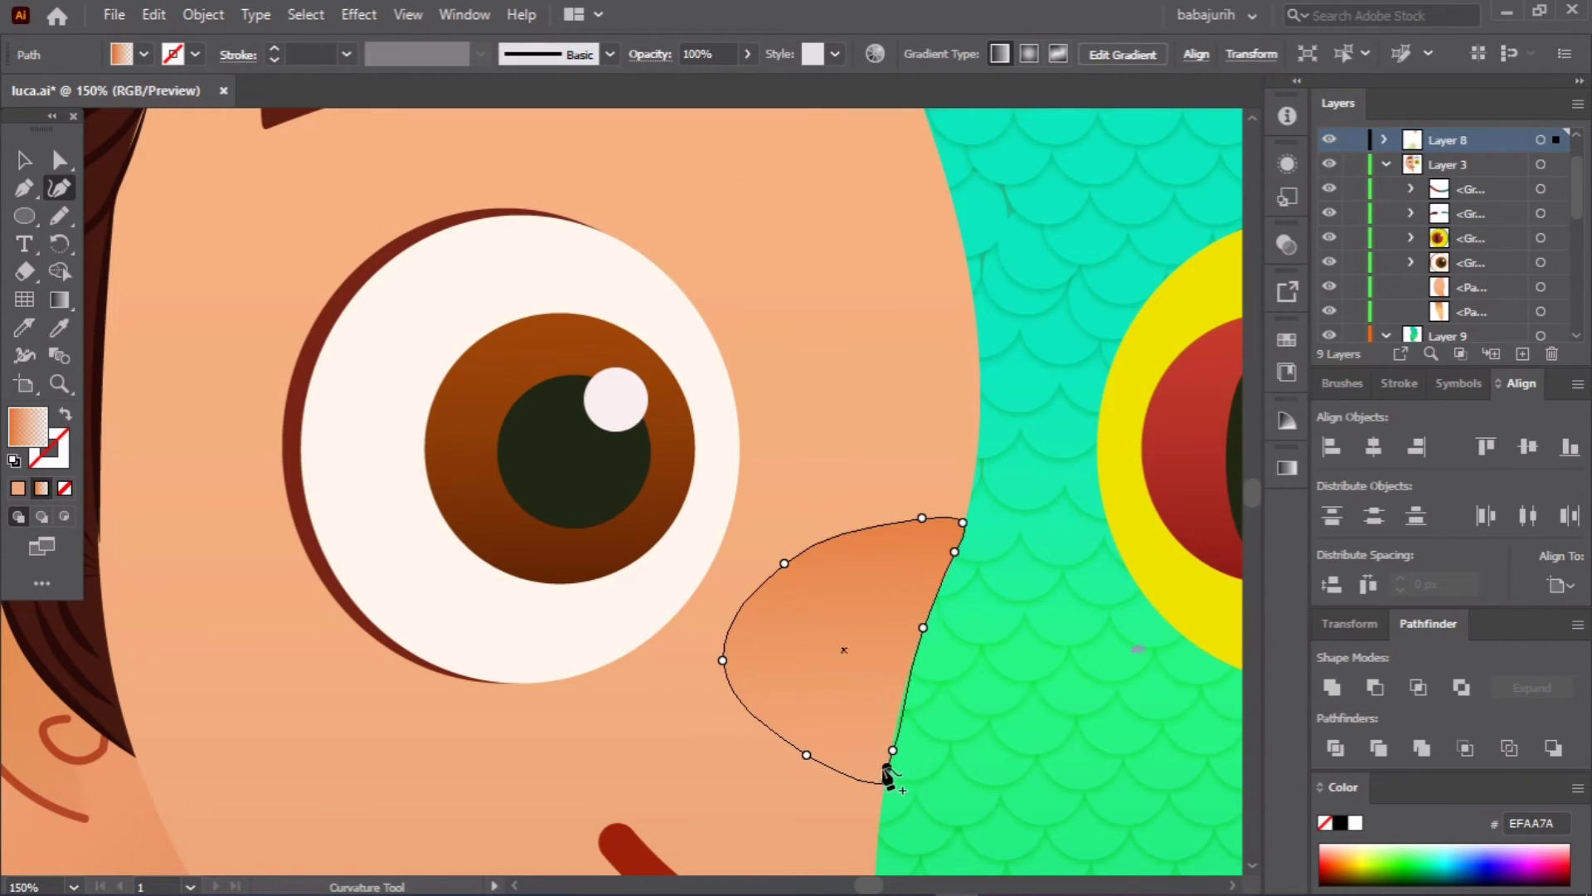
pyautogui.moveTo(886, 776); pyautogui.dragTo(892, 742)
pyautogui.hotkey('ctrl', '+')
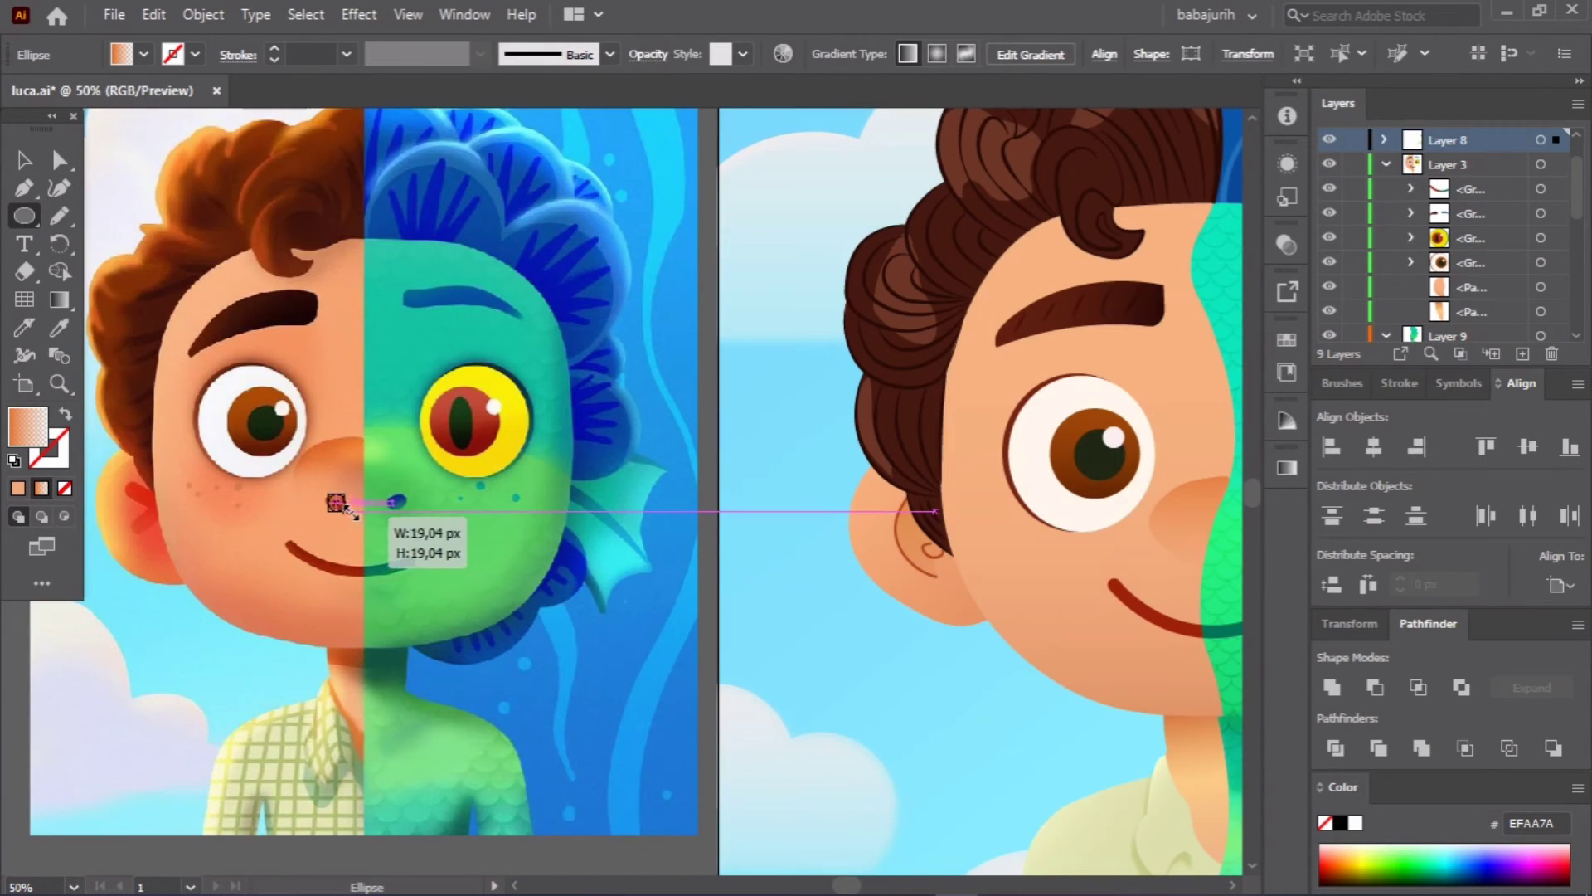
# Step: Draw a small nostril ellipse in sampled dark red and close a shading shape over the nose
pyautogui.moveTo(445, 549); pyautogui.dragTo(508, 580)
pyautogui.press('i')
pyautogui.click(336, 497)
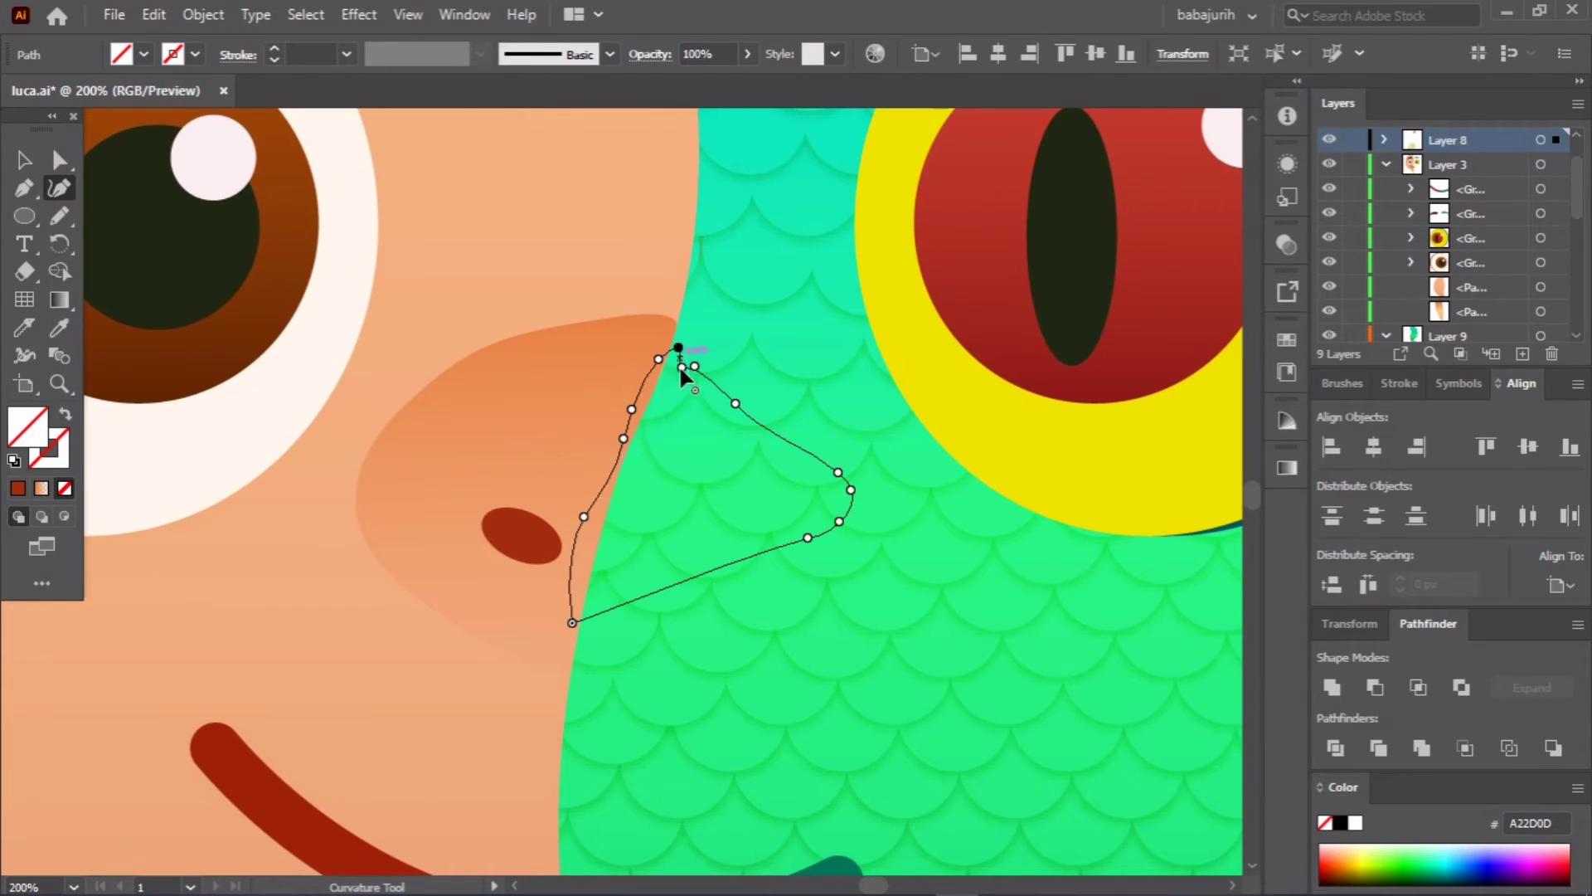
pyautogui.click(679, 365)
# Step: Gaussian-blur the nose shading and reshape its curves with the Curvature tool
pyautogui.press('v')
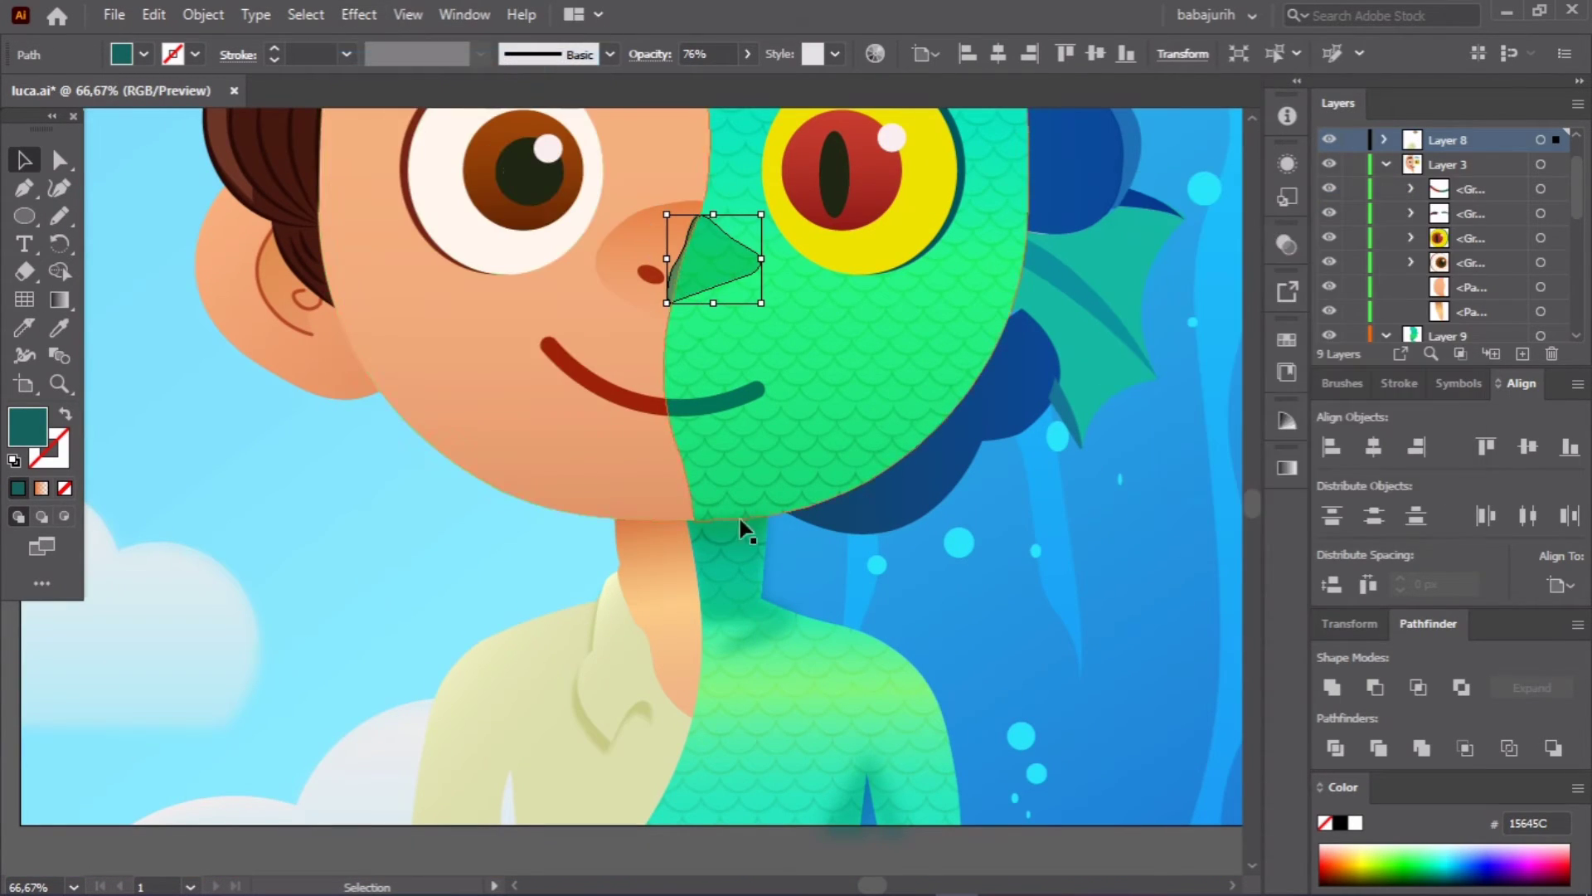
pyautogui.click(359, 14)
pyautogui.click(675, 402)
pyautogui.click(912, 484)
pyautogui.hotkey('shift', '`')
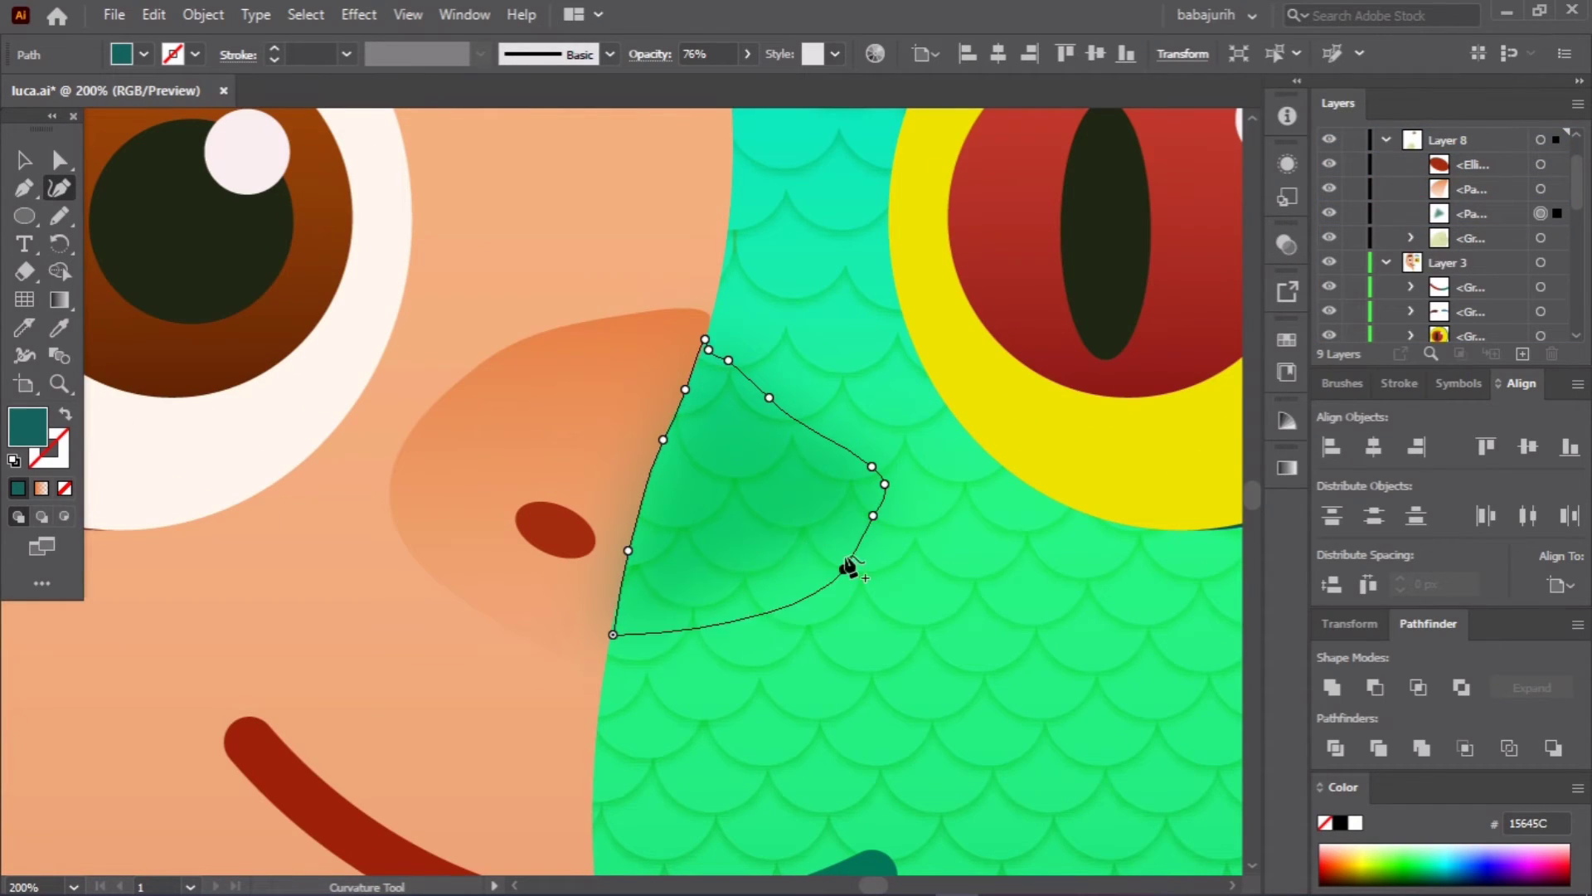
pyautogui.moveTo(847, 567); pyautogui.dragTo(849, 592)
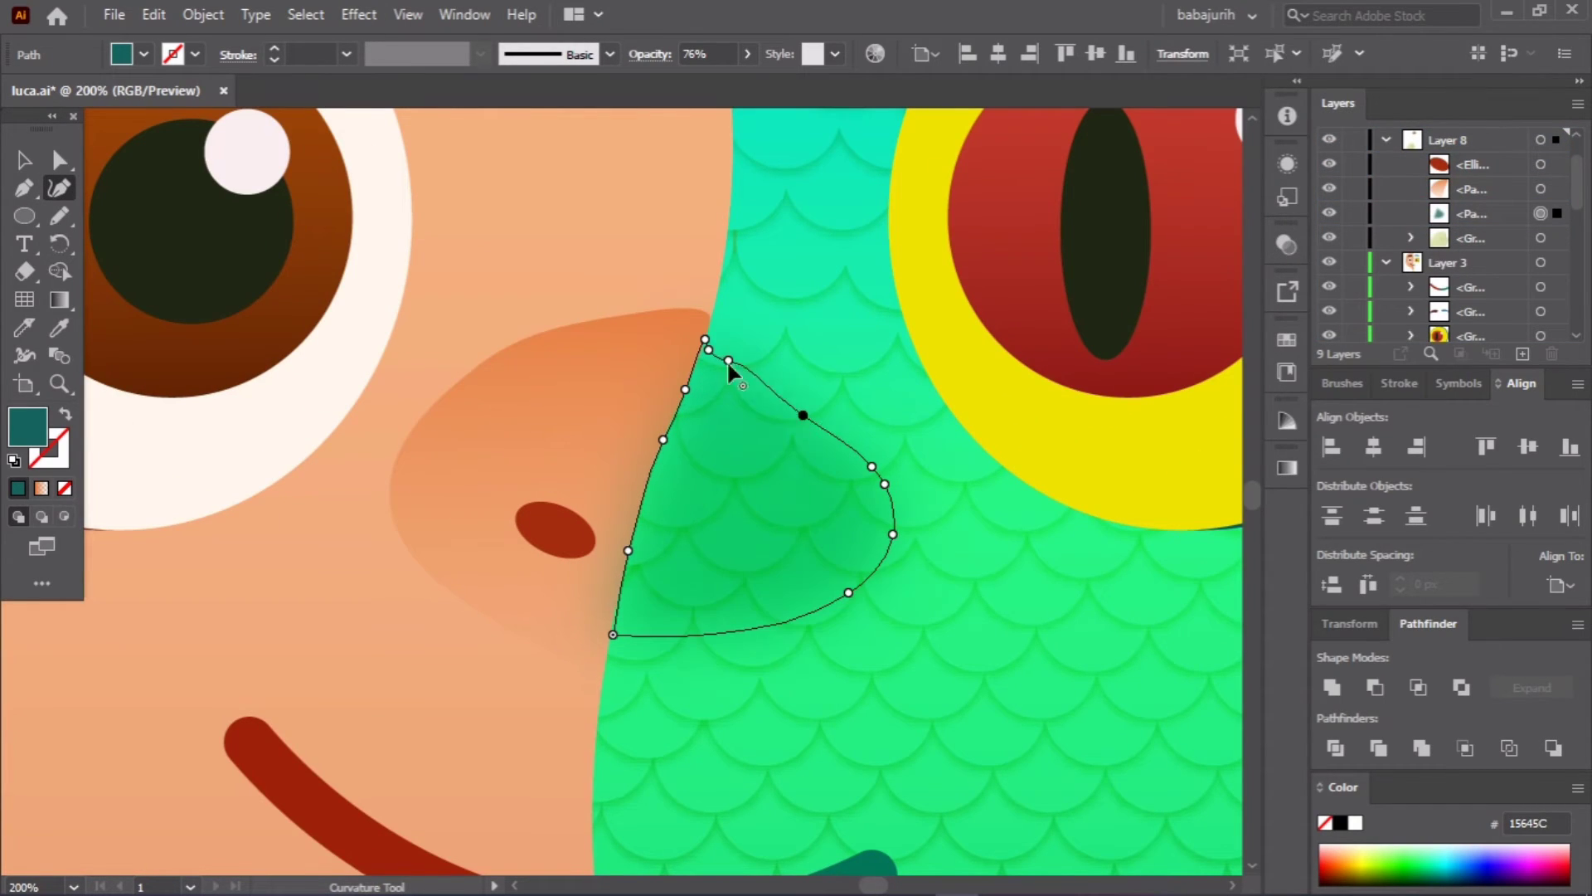
pyautogui.moveTo(727, 360); pyautogui.dragTo(819, 399)
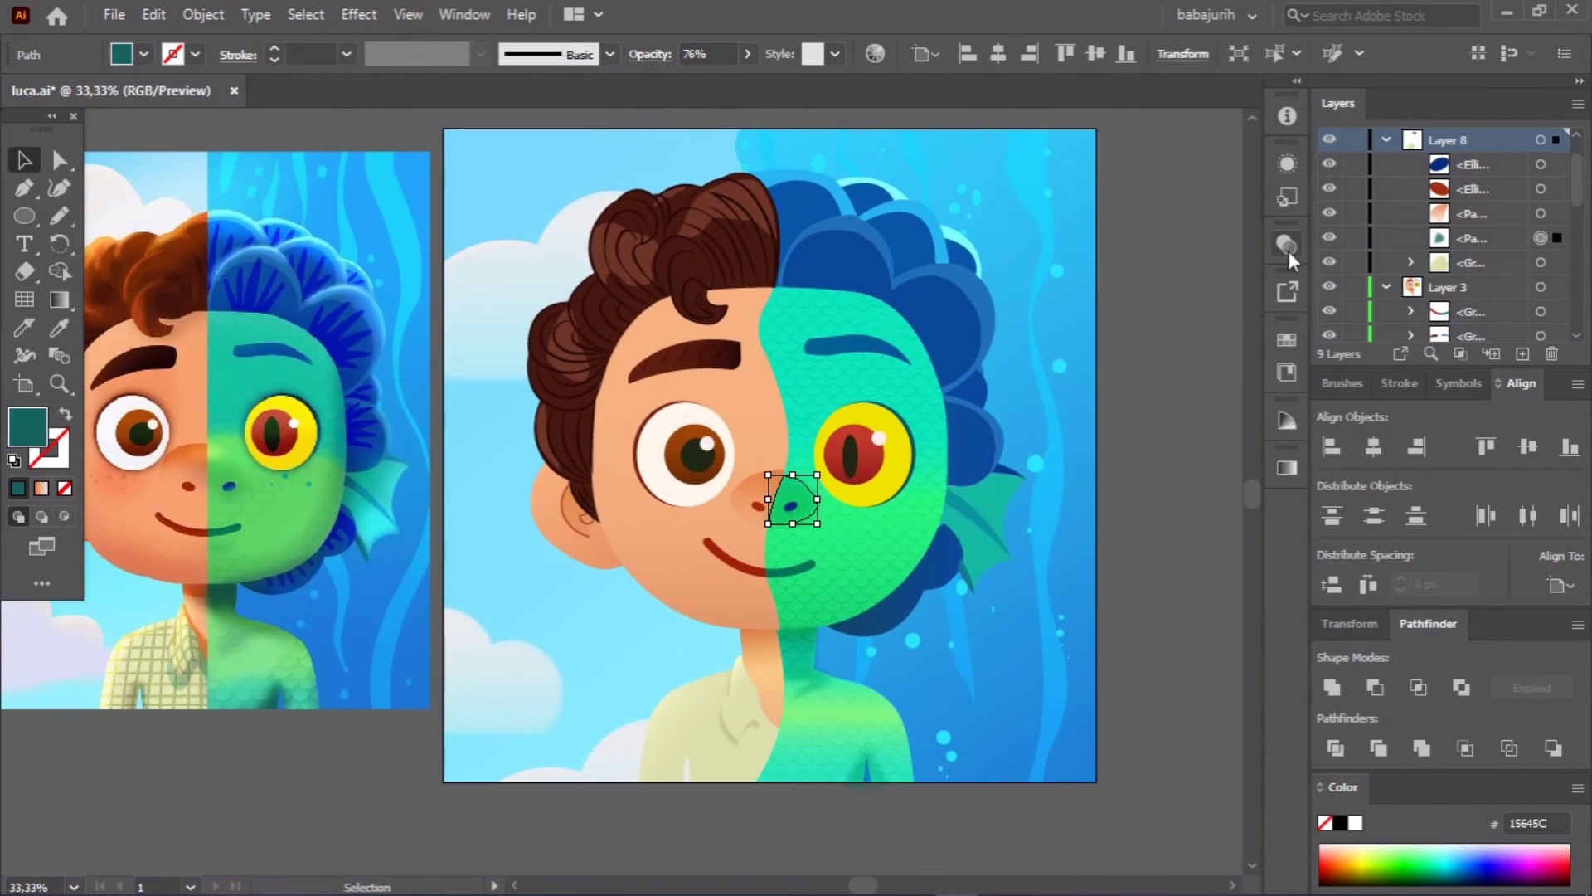
pyautogui.scroll(1, 839, 497)
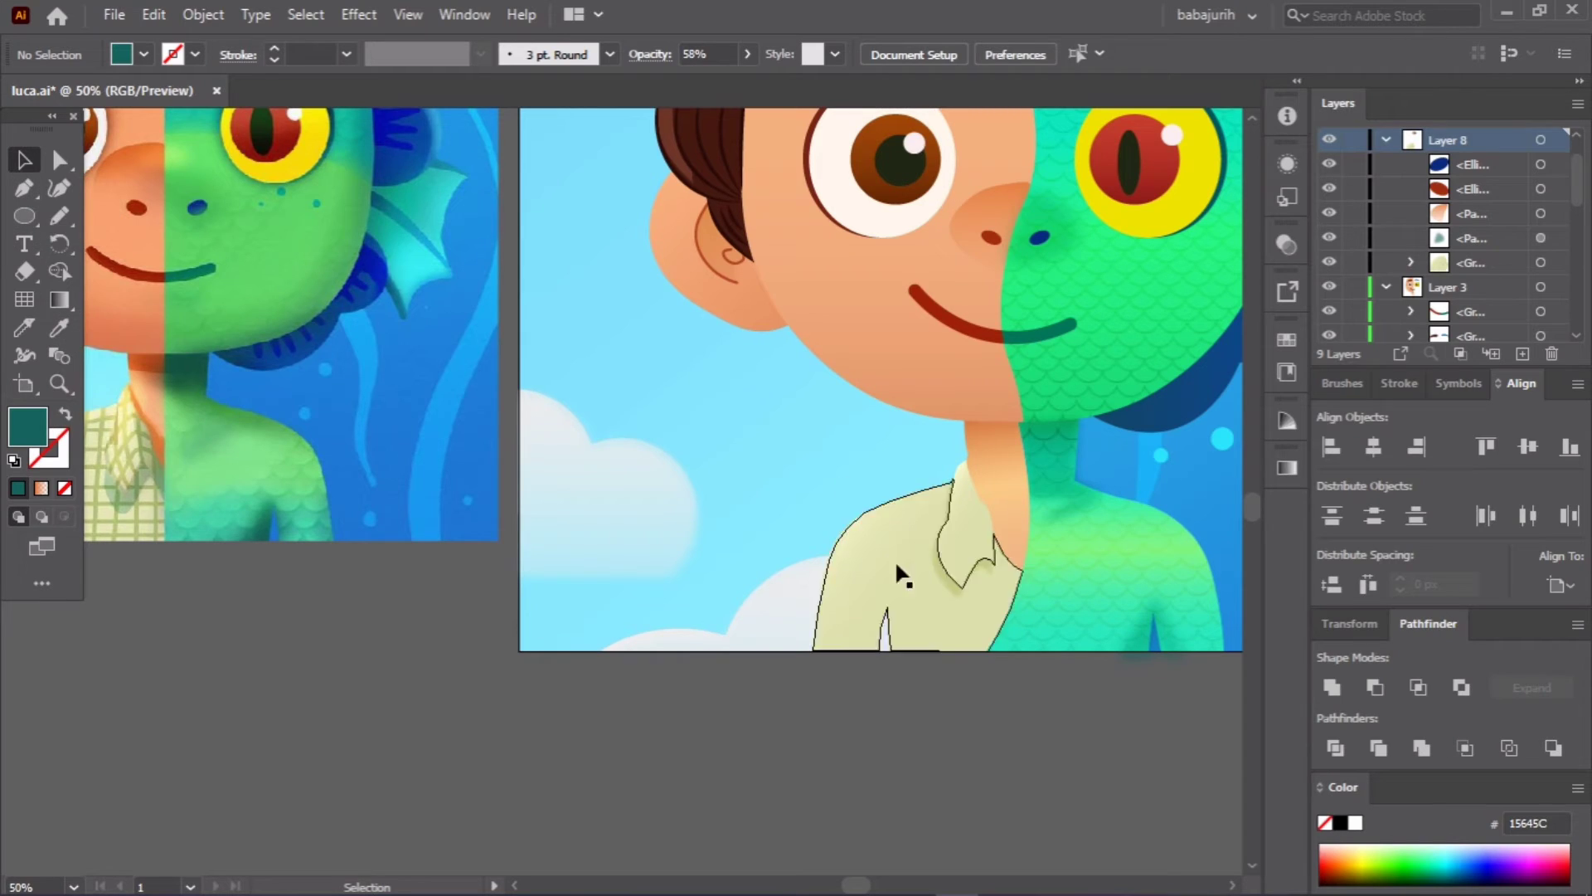
# Step: Sketch hand-drawn plaid strokes over the shirt collar and shoulder, grouping the collar strokes
pyautogui.click(1387, 190)
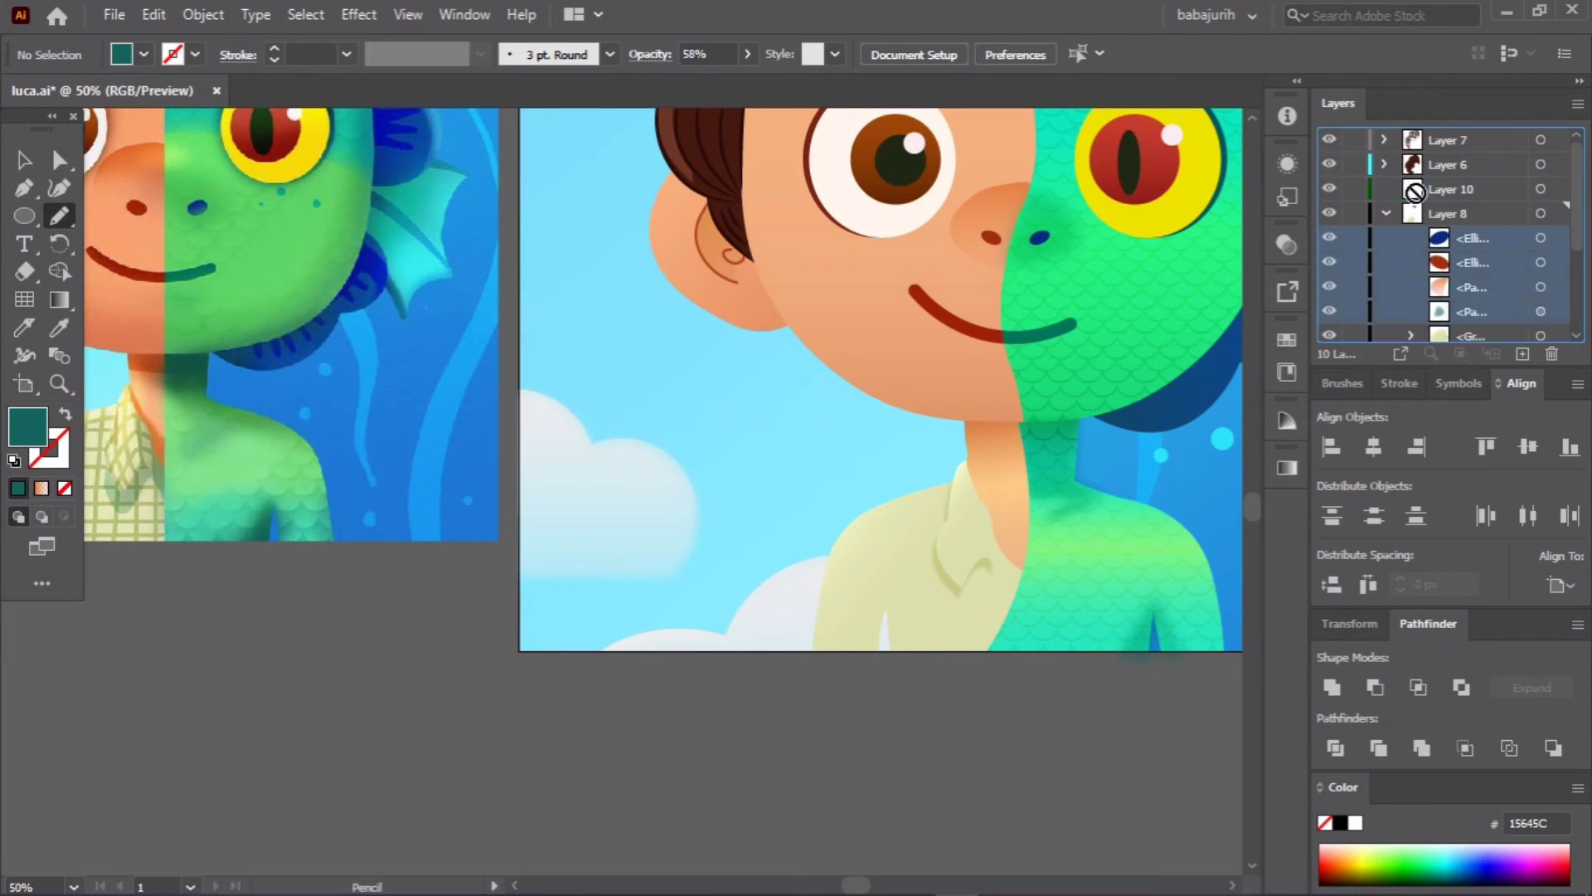
pyautogui.click(1452, 237)
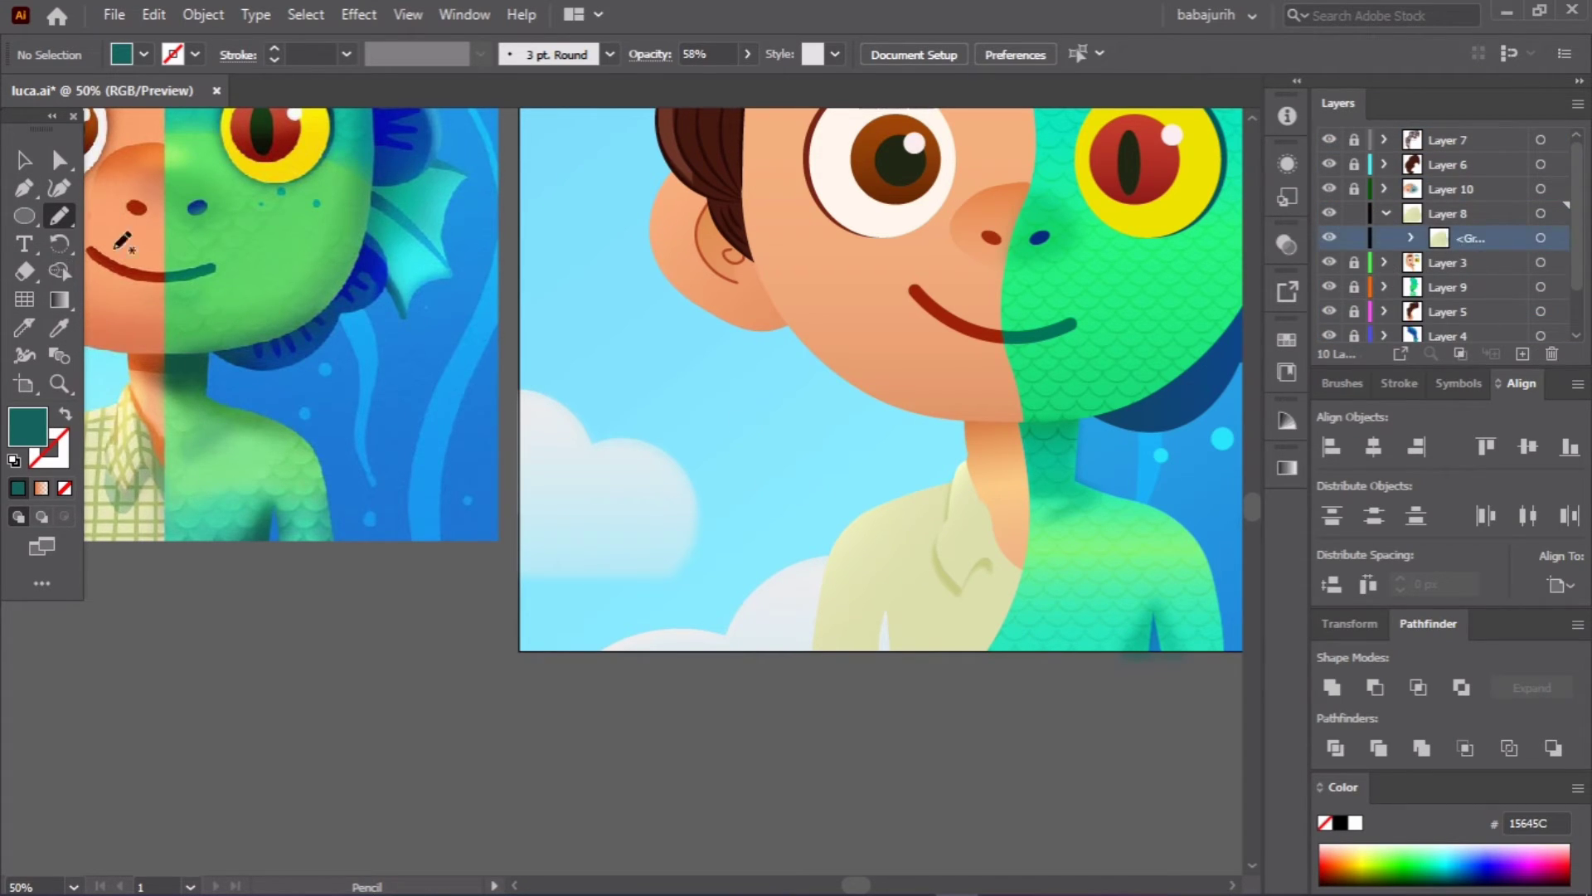
pyautogui.moveTo(954, 481)
pyautogui.mouseDown()
pyautogui.moveTo(1023, 558)
pyautogui.moveTo(991, 577)
pyautogui.mouseUp()
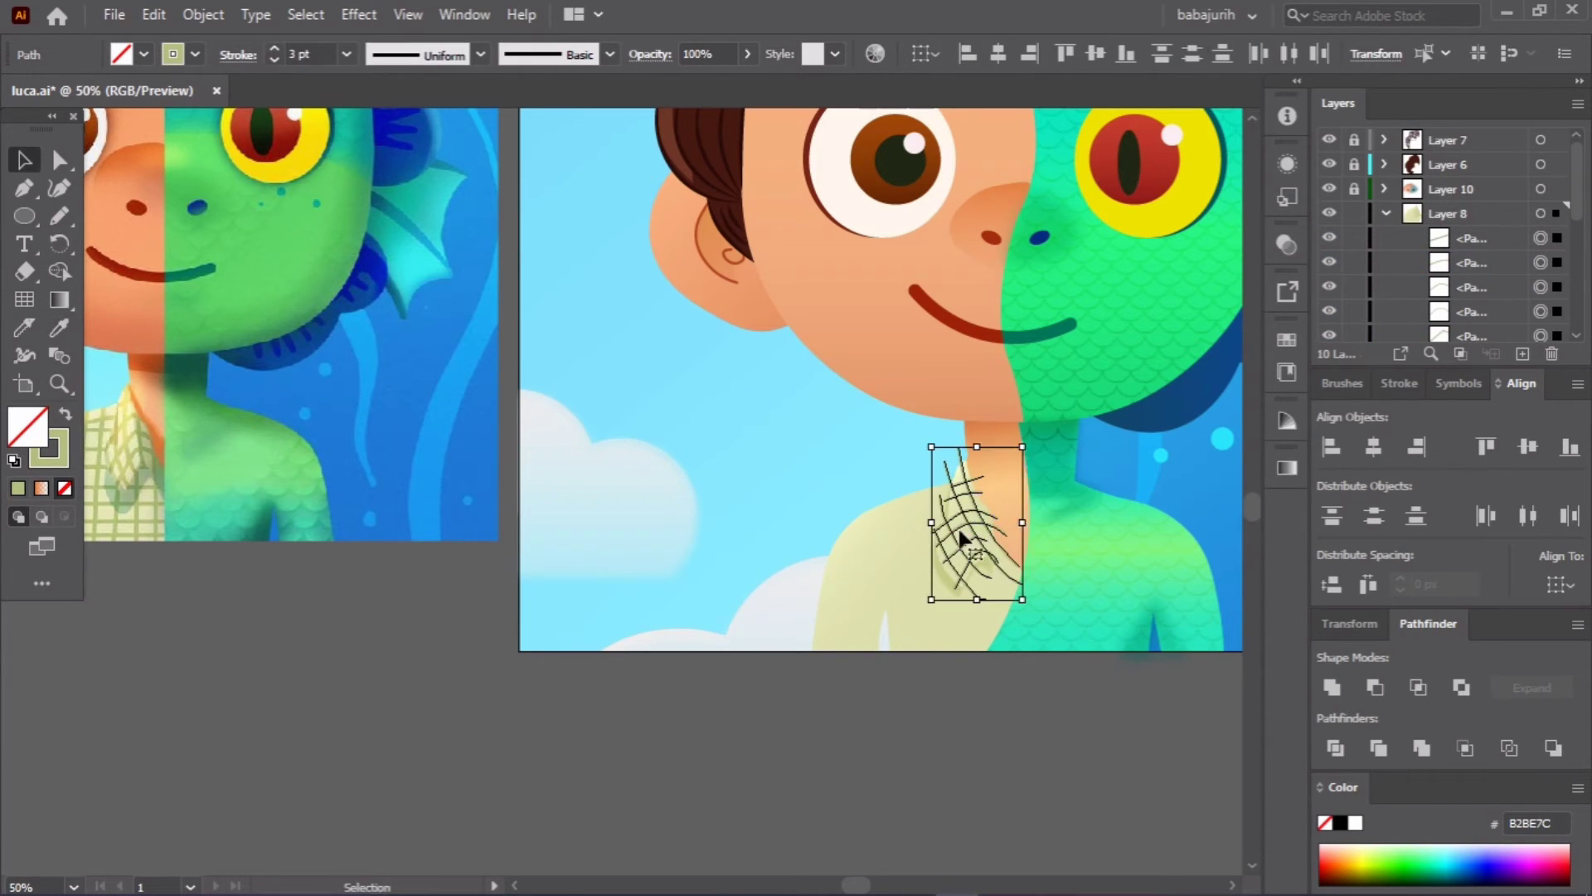
pyautogui.hotkey('ctrl', 'g')
pyautogui.click(1412, 262)
pyautogui.click(203, 14)
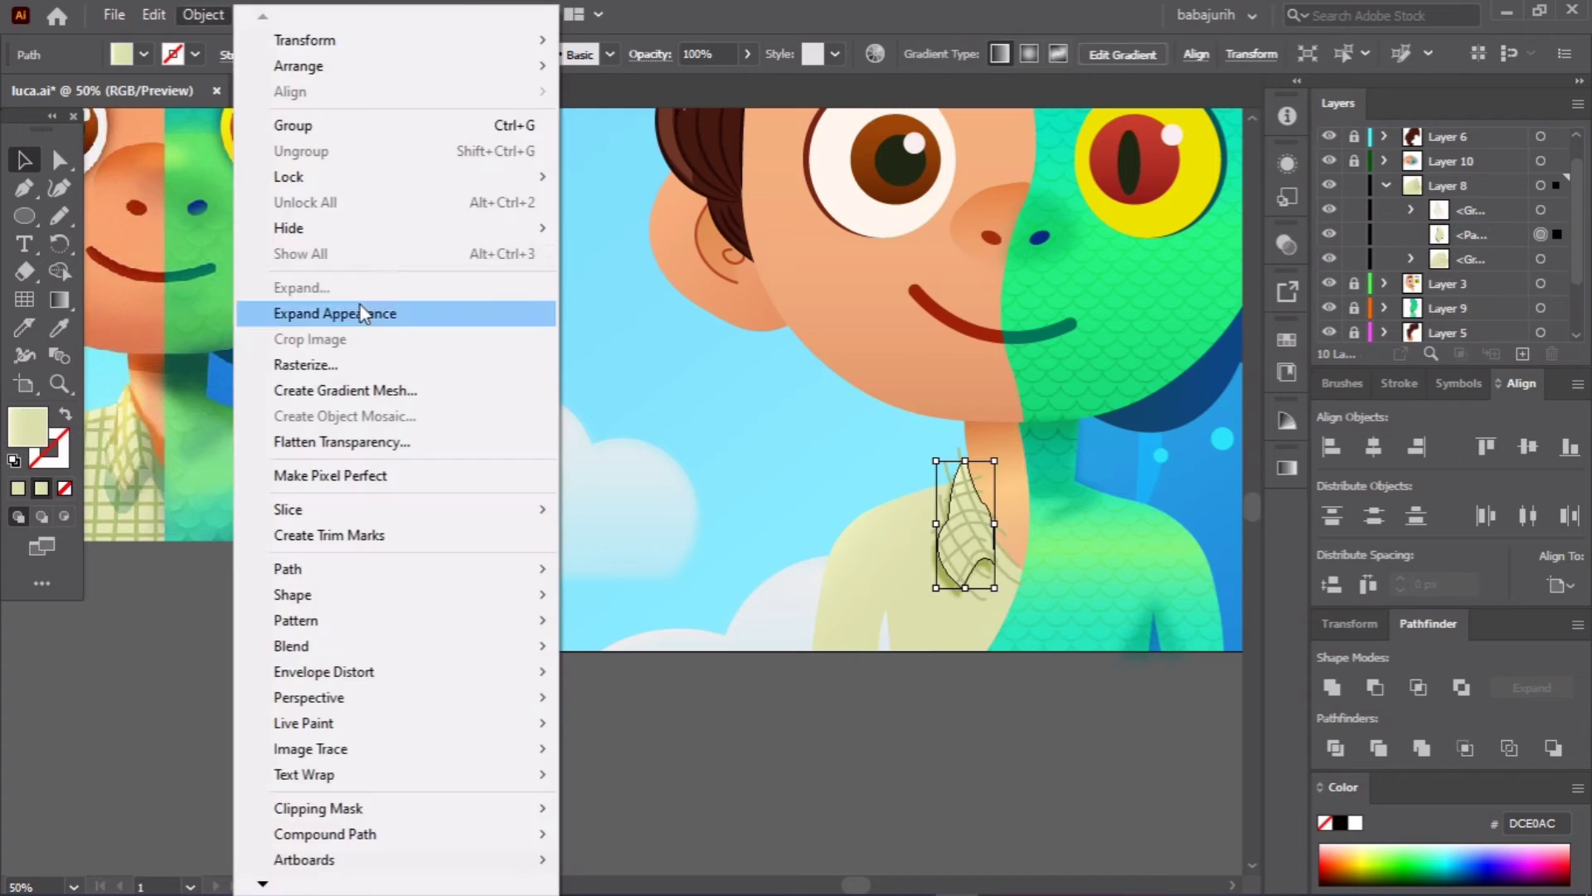
pyautogui.click(366, 312)
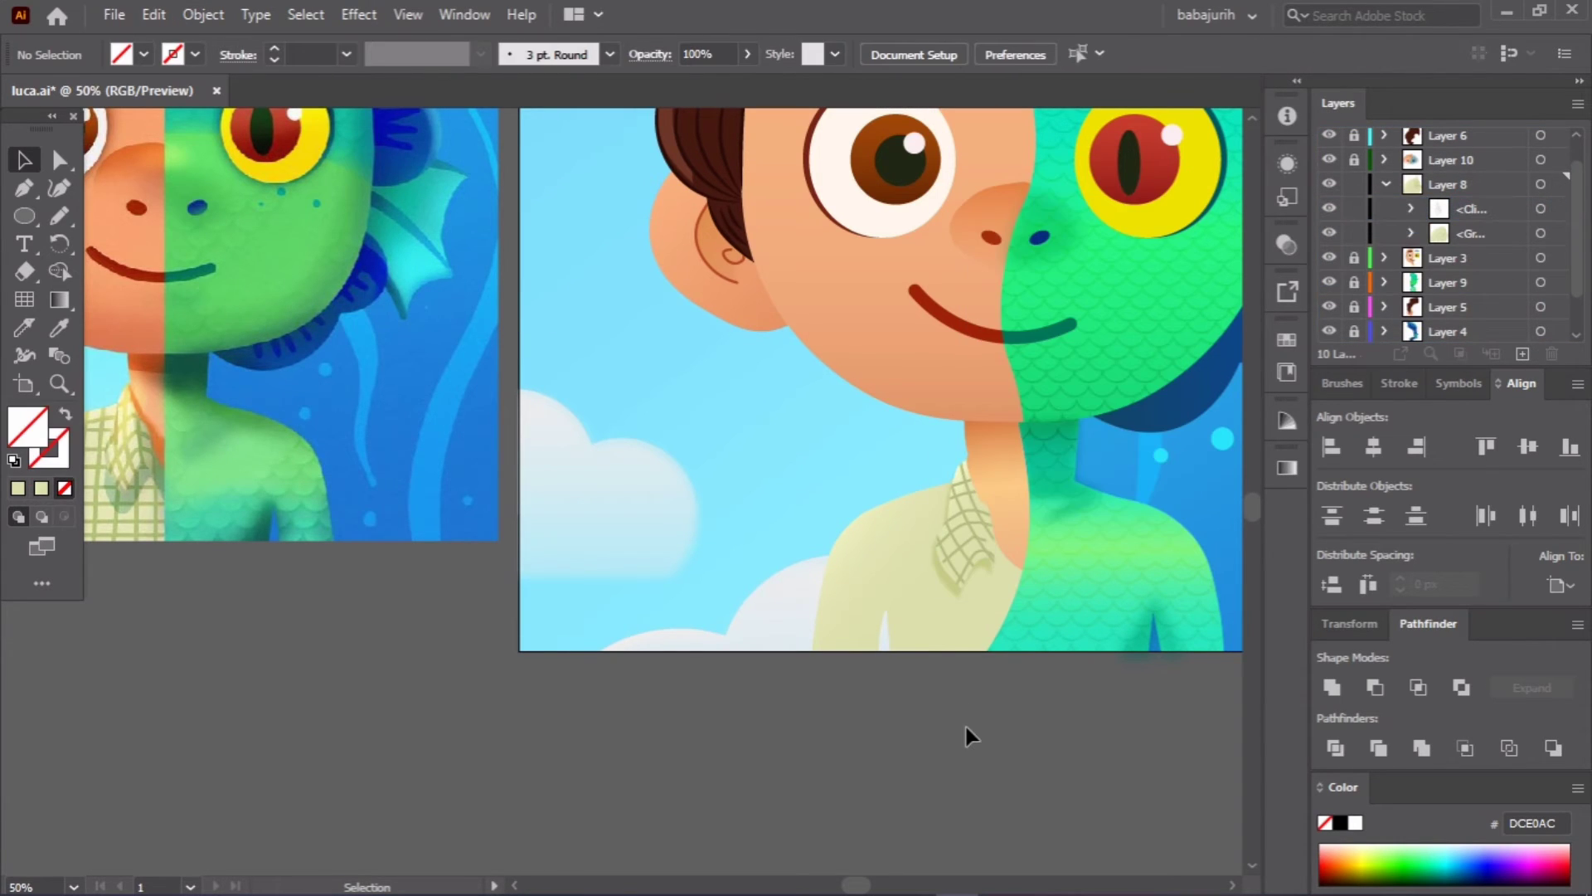
pyautogui.press('n')
pyautogui.keyDown('ctrl'); pyautogui.click(962, 504); pyautogui.keyUp('ctrl')
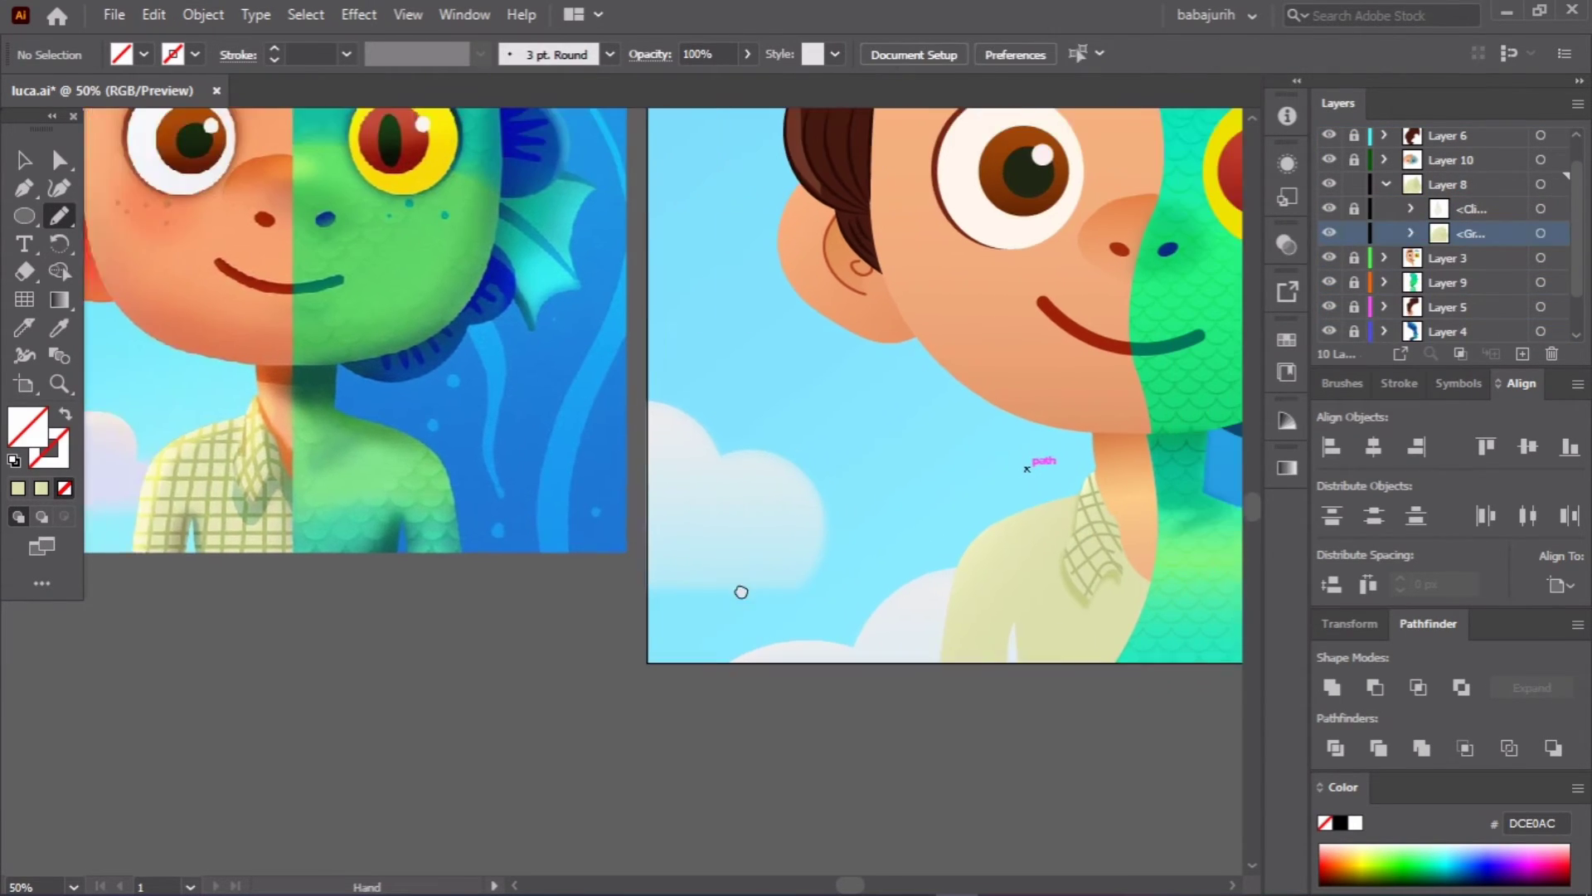
pyautogui.moveTo(887, 487); pyautogui.dragTo(893, 653)
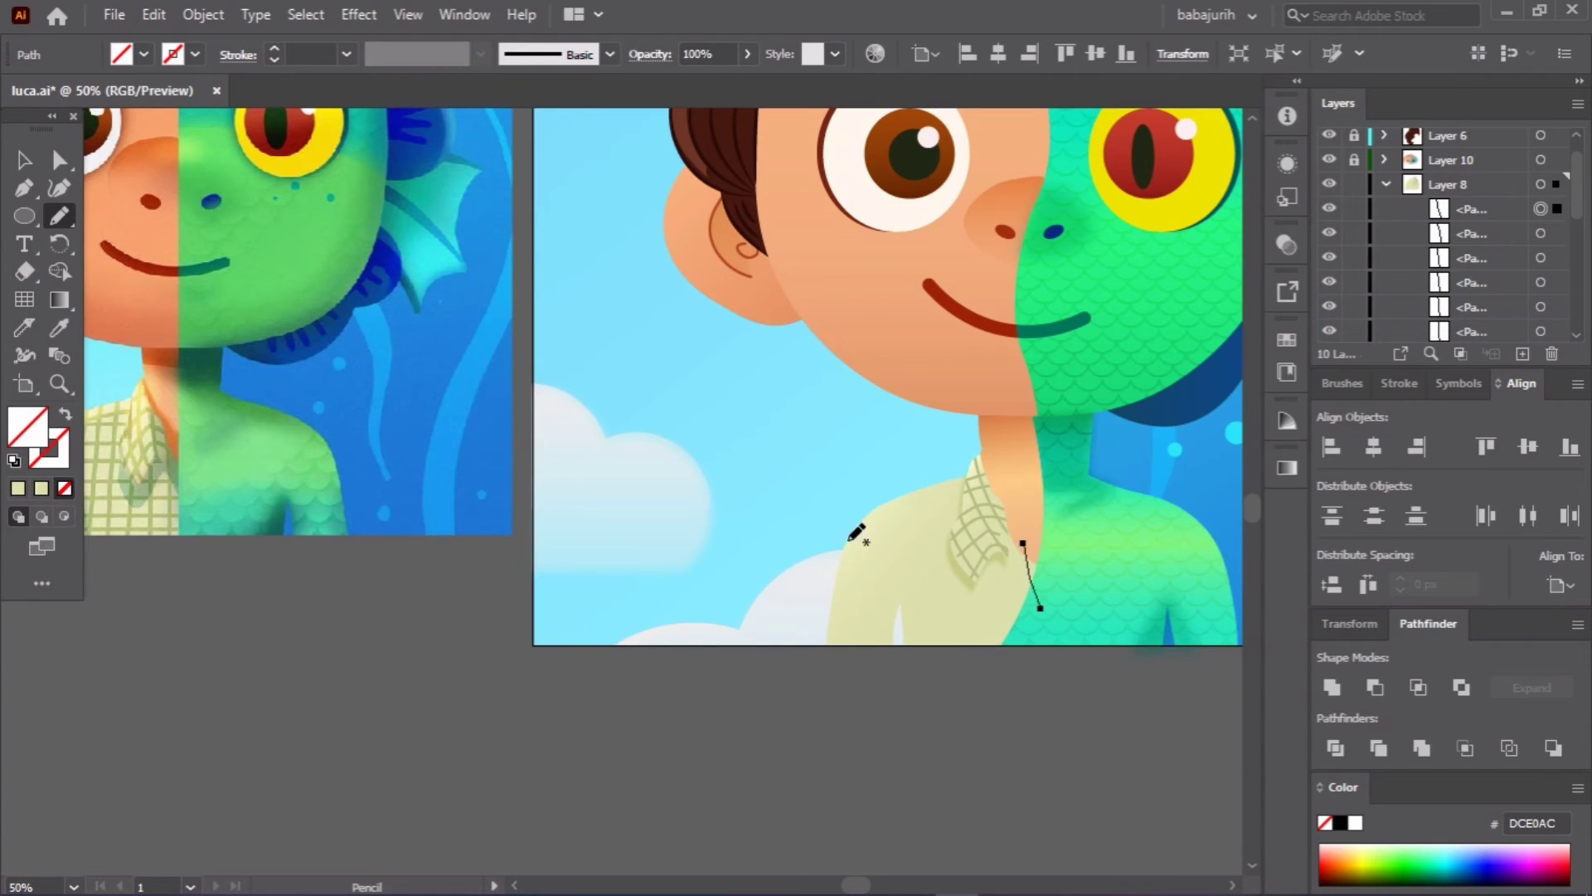
# Step: Colour the plaid strokes reference green at 3 pt, group them and clip them to the shirt
pyautogui.hotkey('ctrl', 'a')
pyautogui.press('i')
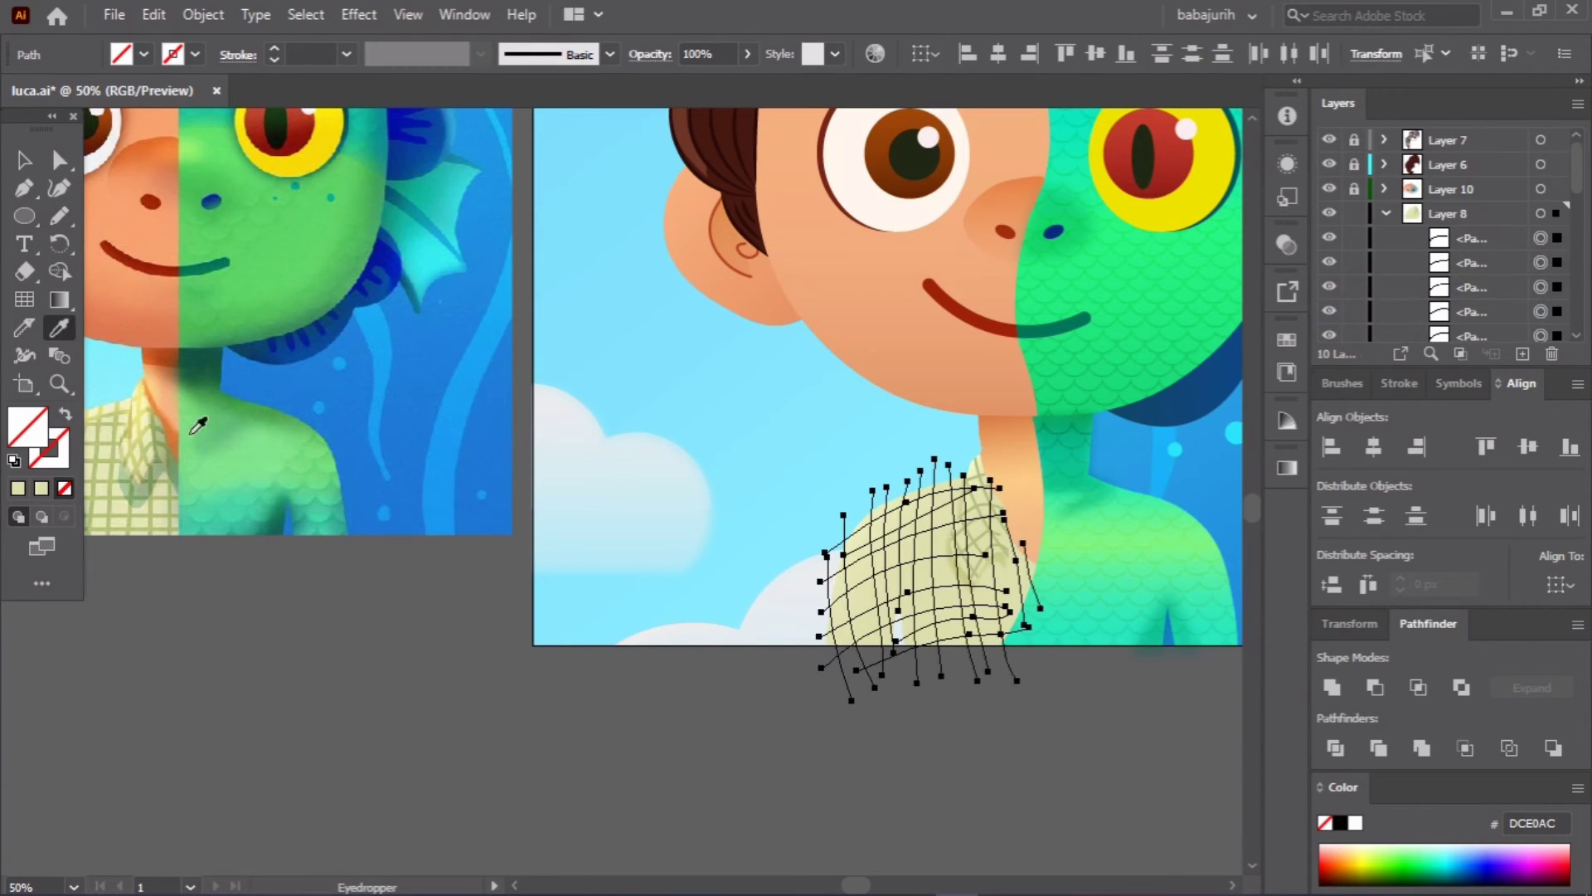
pyautogui.click(199, 437)
pyautogui.click(273, 47)
pyautogui.hotkey('ctrl', 'g')
pyautogui.press('v')
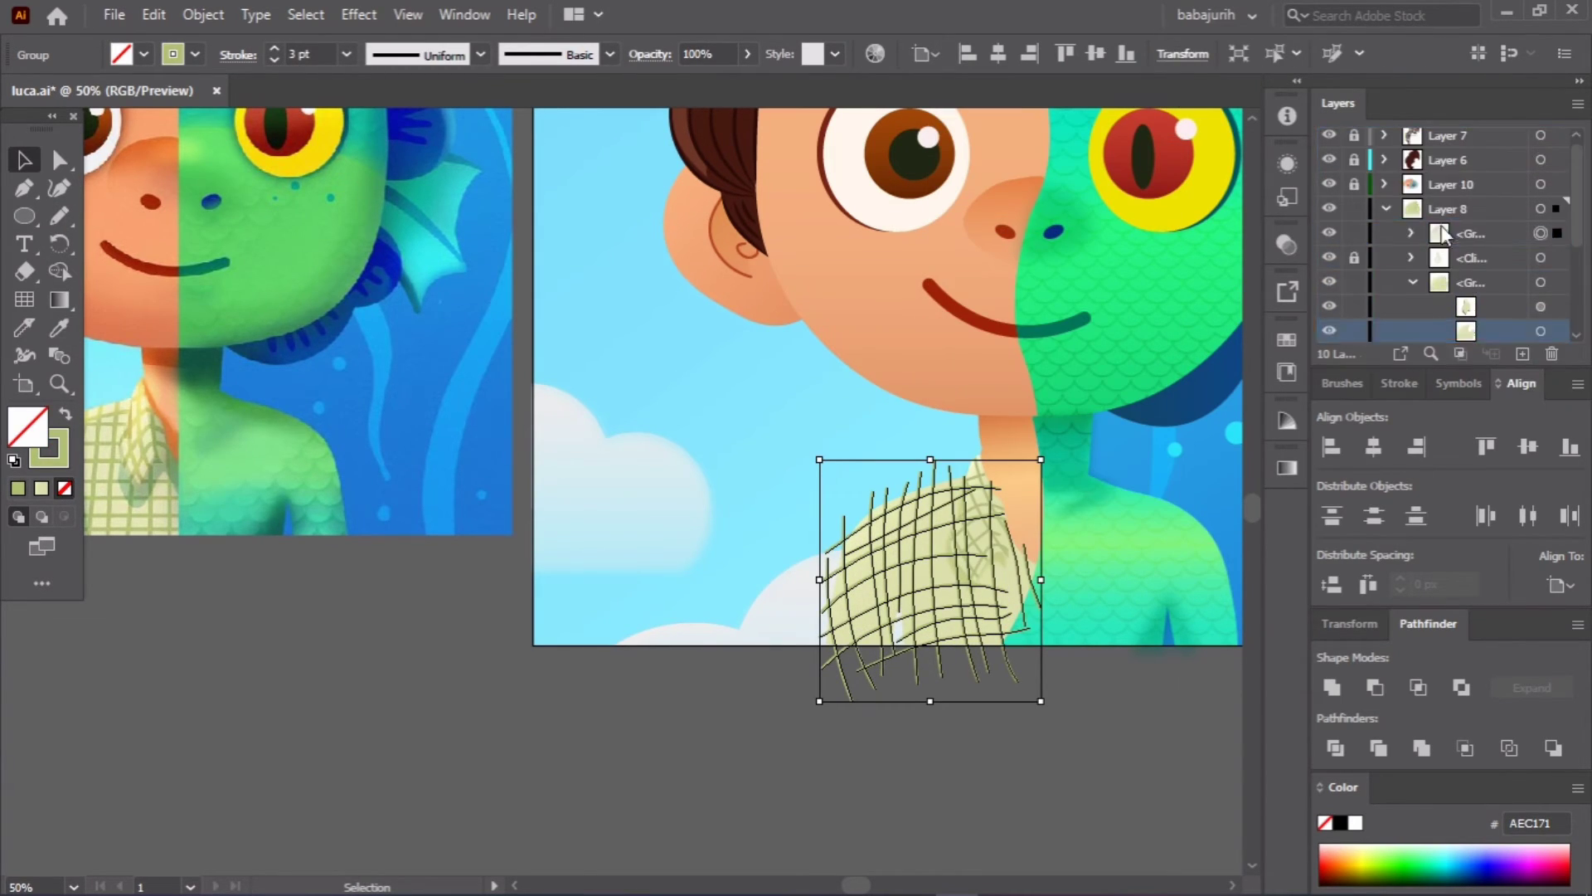
pyautogui.rightClick(912, 539)
pyautogui.click(994, 356)
pyautogui.hotkey('ctrl', '1')
# Step: Draw a curved triangular shape at the bottom of the shirt
pyautogui.hotkey('shift', '`')
pyautogui.click(328, 701)
pyautogui.click(507, 612)
pyautogui.click(697, 651)
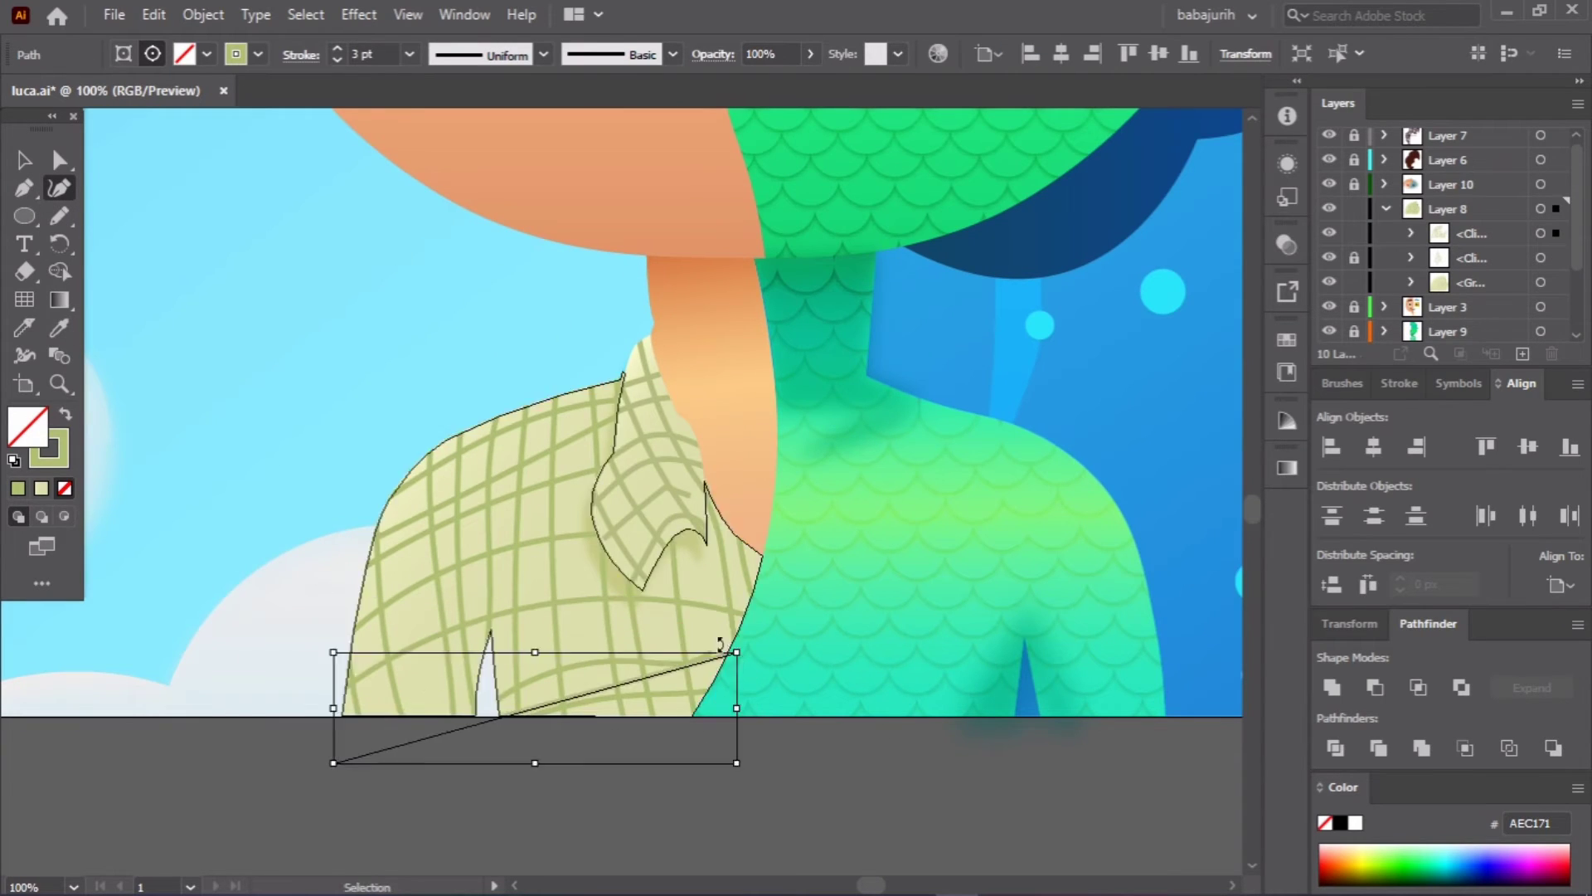
# Step: Reflect and copy the shirt triangle, moving the mirrored copy to the left
pyautogui.press('v')
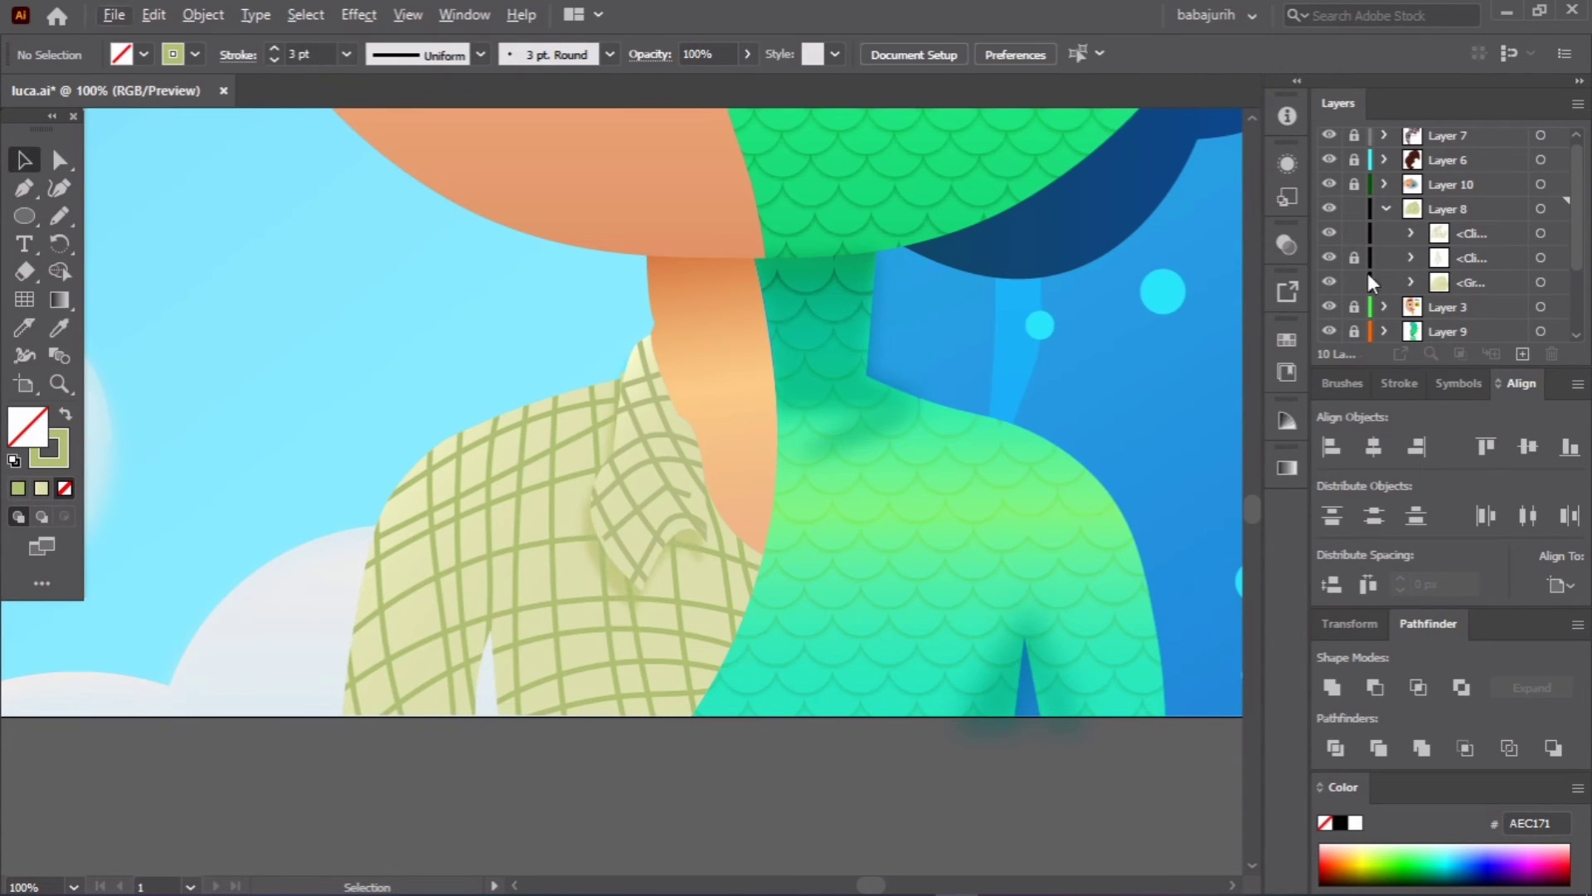
pyautogui.rightClick(972, 680)
pyautogui.click(1335, 612)
pyautogui.click(707, 605)
pyautogui.moveTo(1026, 666); pyautogui.dragTo(514, 663)
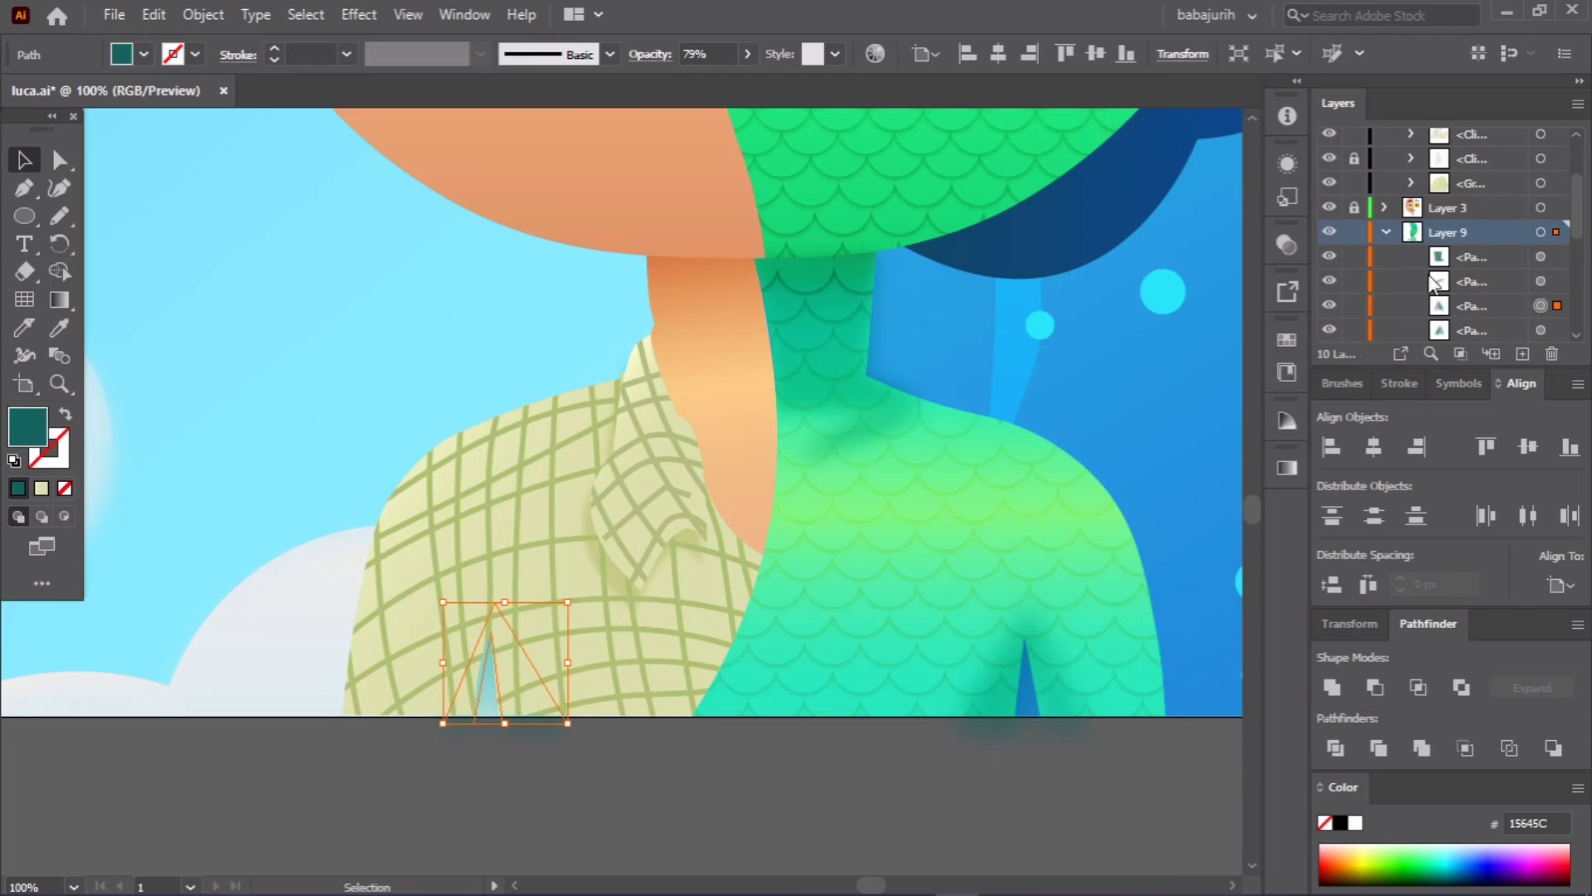
# Step: Fill the triangle with the sampled shirt green, Darken blend at 66% opacity
pyautogui.press('i')
pyautogui.click(498, 680)
pyautogui.hotkey('ctrl', '-')
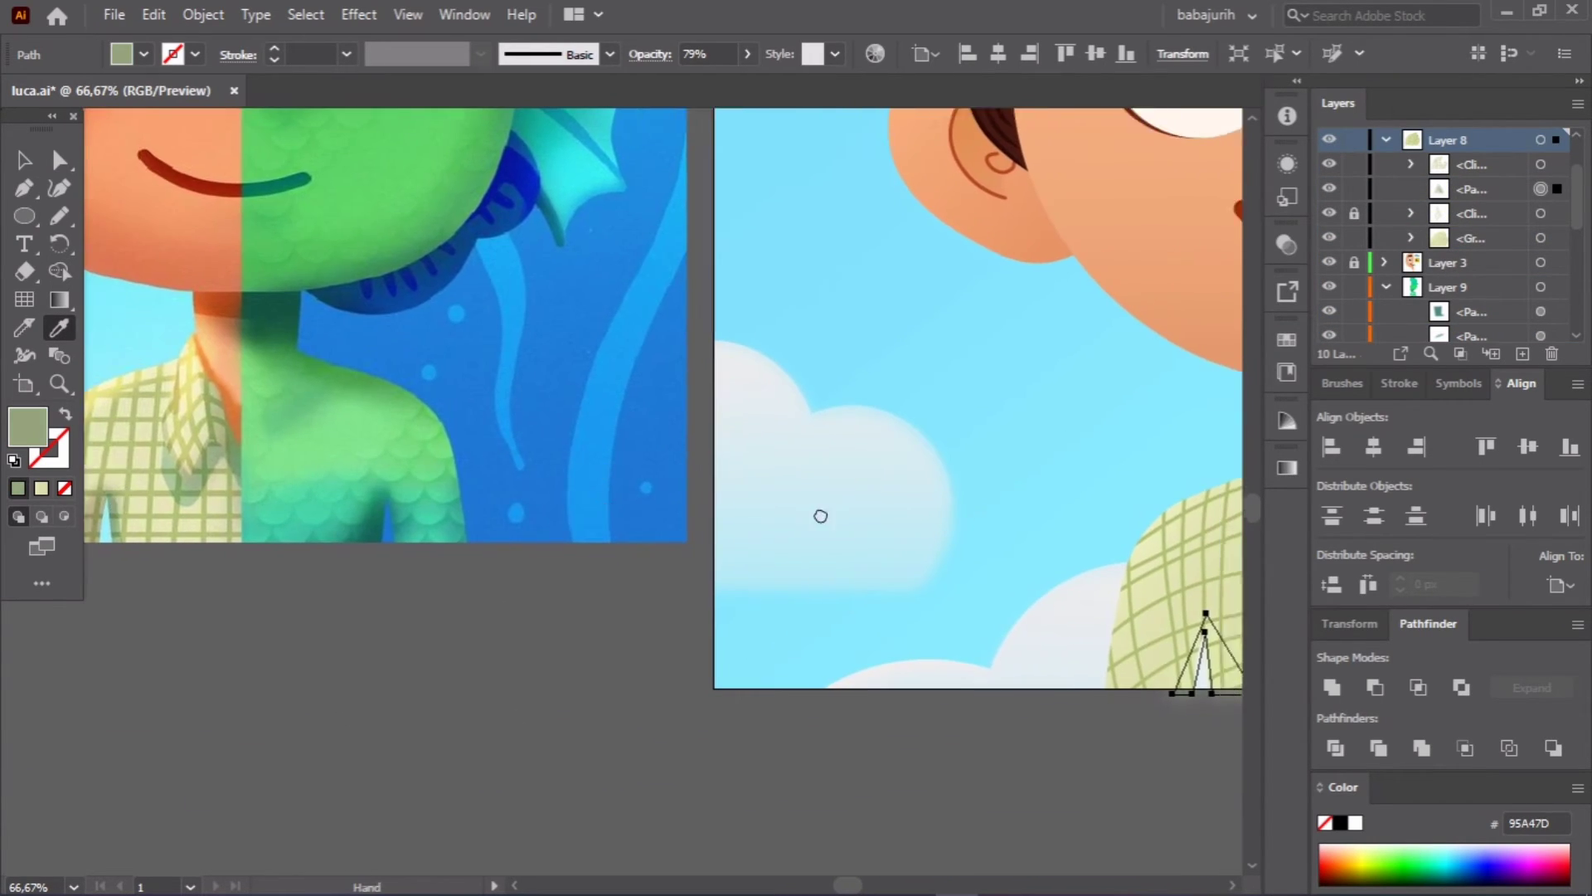
pyautogui.click(1287, 245)
pyautogui.click(1096, 271)
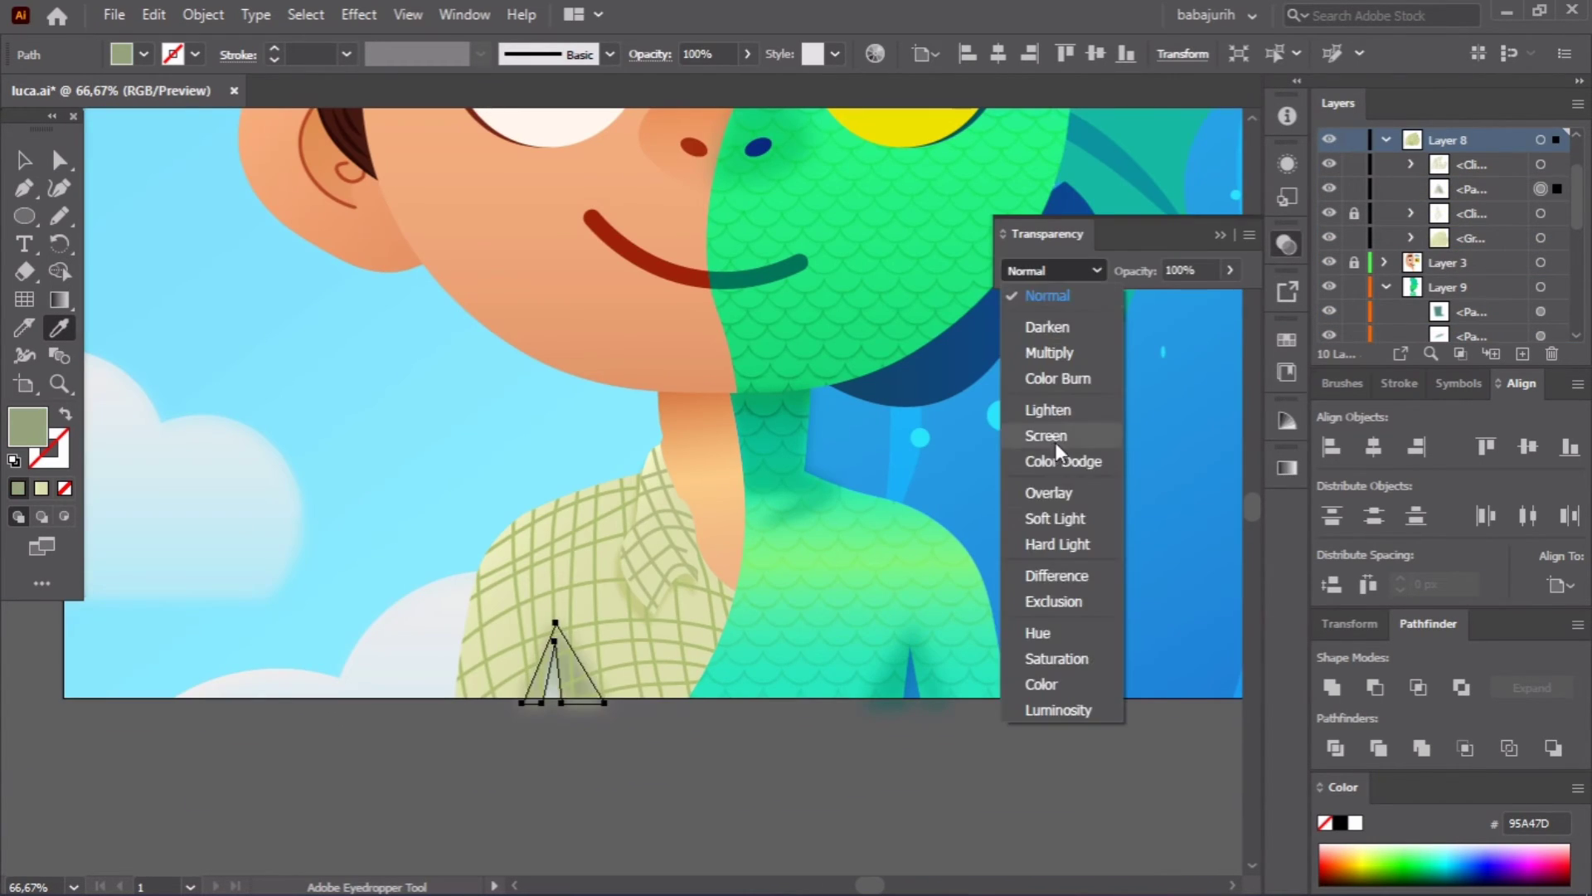
pyautogui.click(1071, 321)
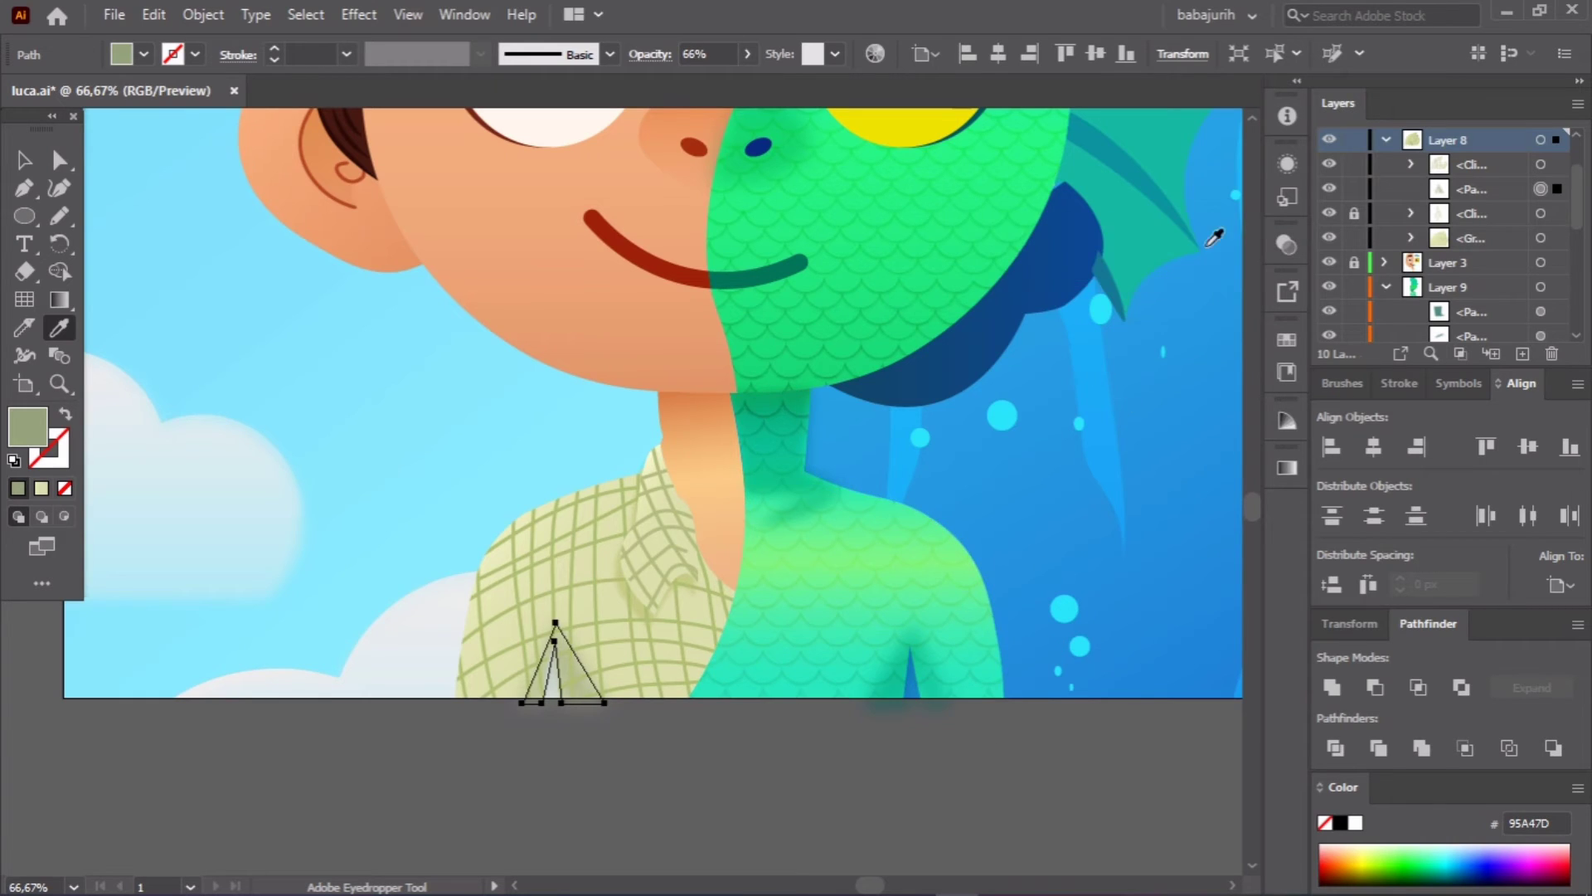
pyautogui.scroll(1, 922, 736)
# Step: Pencil a shadow shape over the ear and fill it with the hair's dark brown
pyautogui.scroll(2, 899, 650)
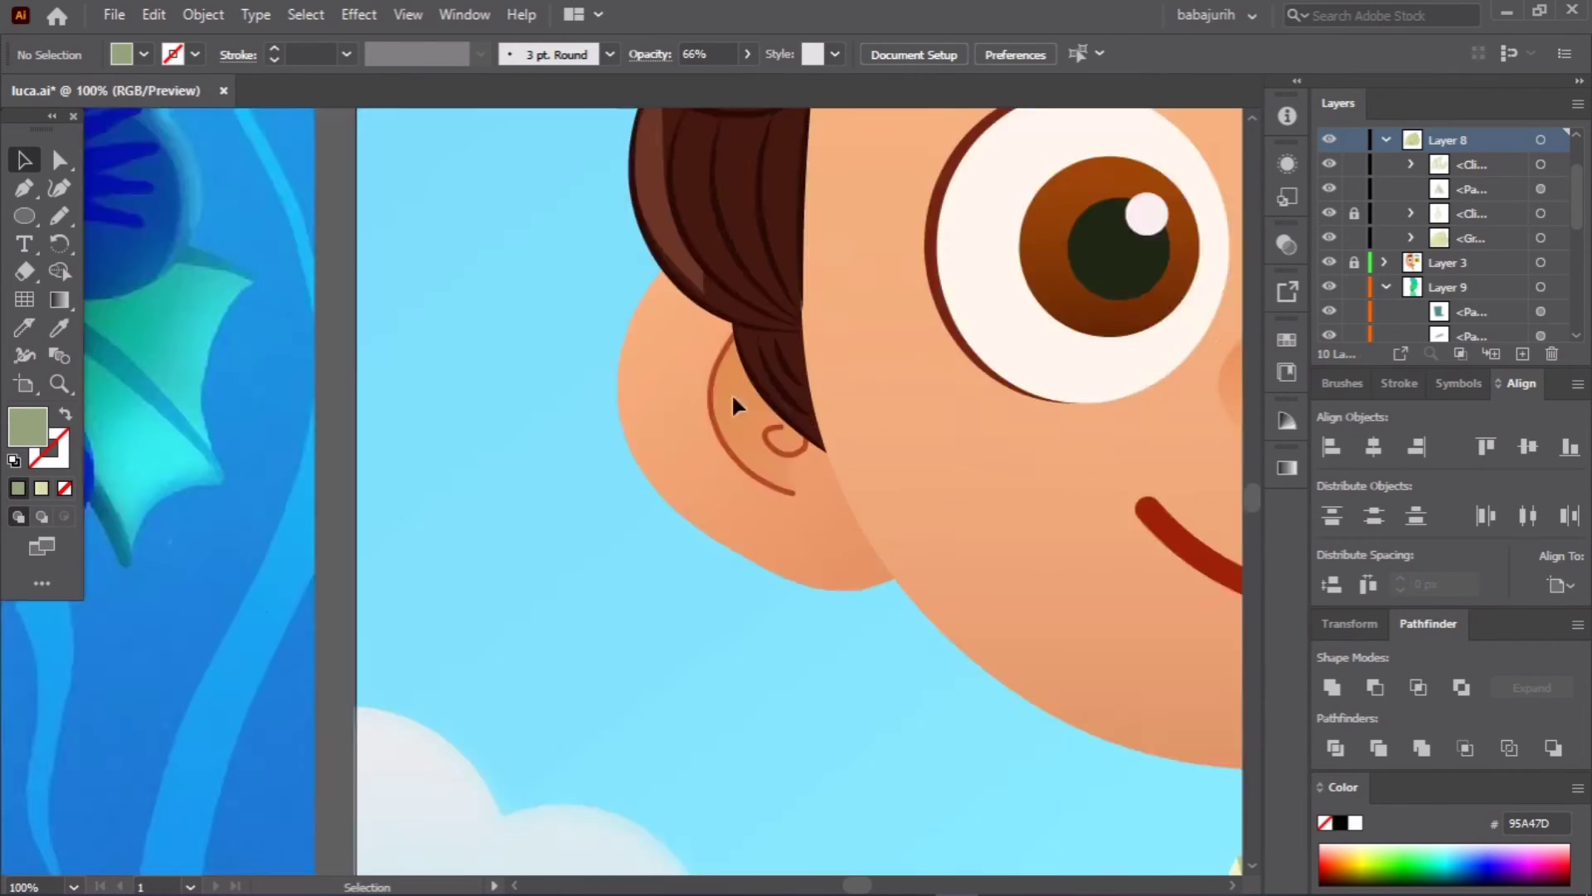
pyautogui.scroll(1, 739, 402)
pyautogui.press('n')
pyautogui.moveTo(384, 330); pyautogui.dragTo(377, 340)
pyautogui.press('i')
pyautogui.click(497, 327)
pyautogui.press('v')
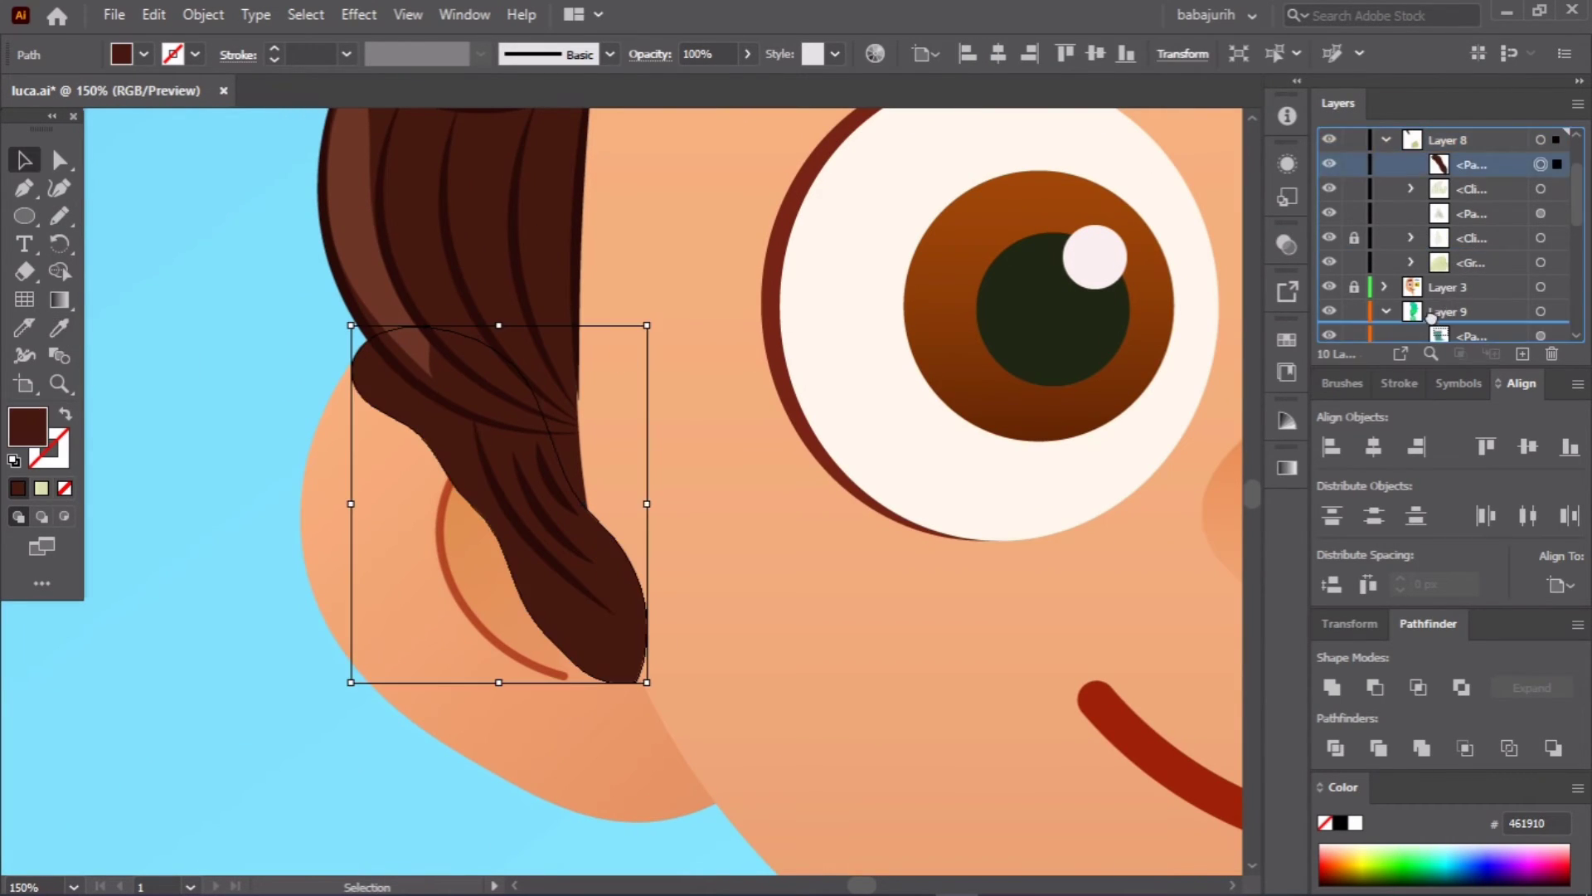
pyautogui.click(1384, 257)
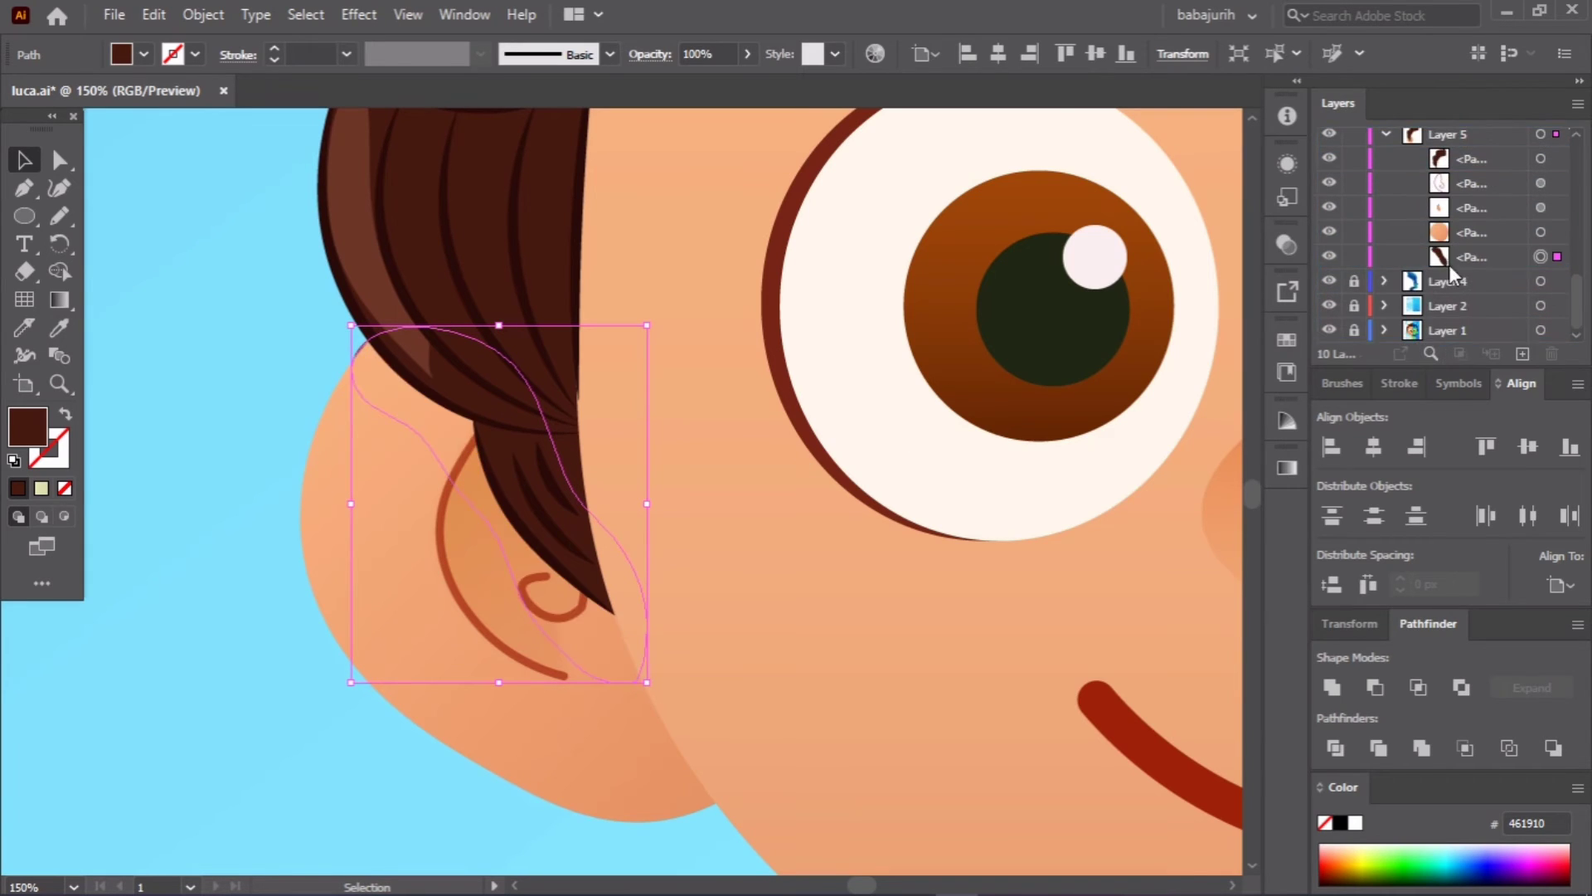
# Step: Lower the ear shadow's opacity to 35% in Transparency
pyautogui.click(1287, 244)
pyautogui.click(1051, 270)
pyautogui.click(1229, 271)
pyautogui.moveTo(1227, 298); pyautogui.dragTo(1172, 300)
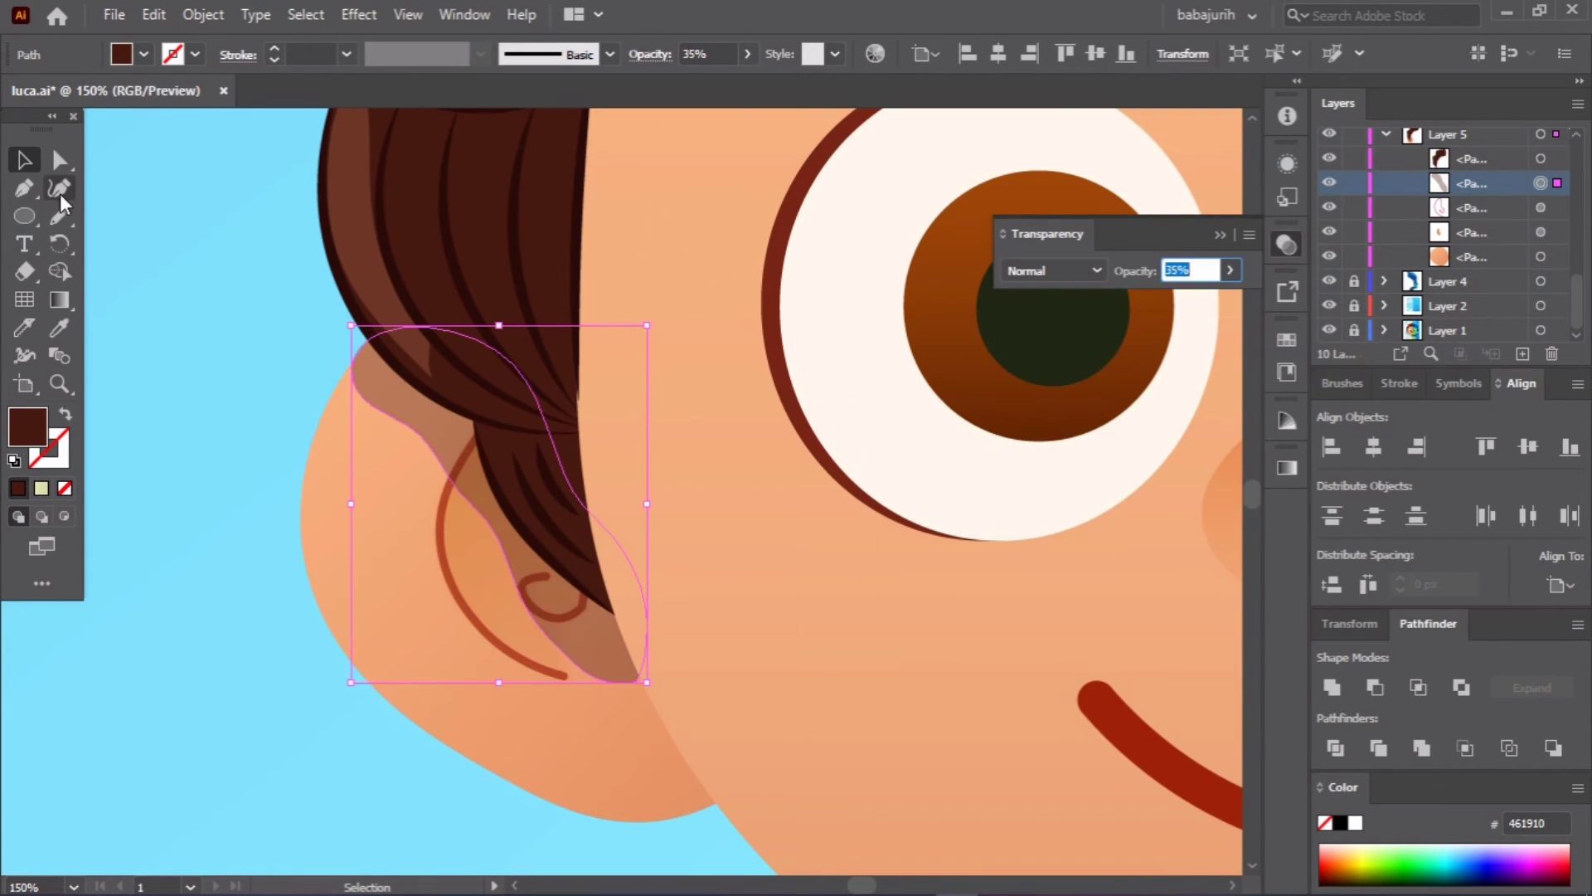
pyautogui.scroll(-4, 649, 642)
pyautogui.press('v')
pyautogui.click(359, 14)
pyautogui.press('Return')
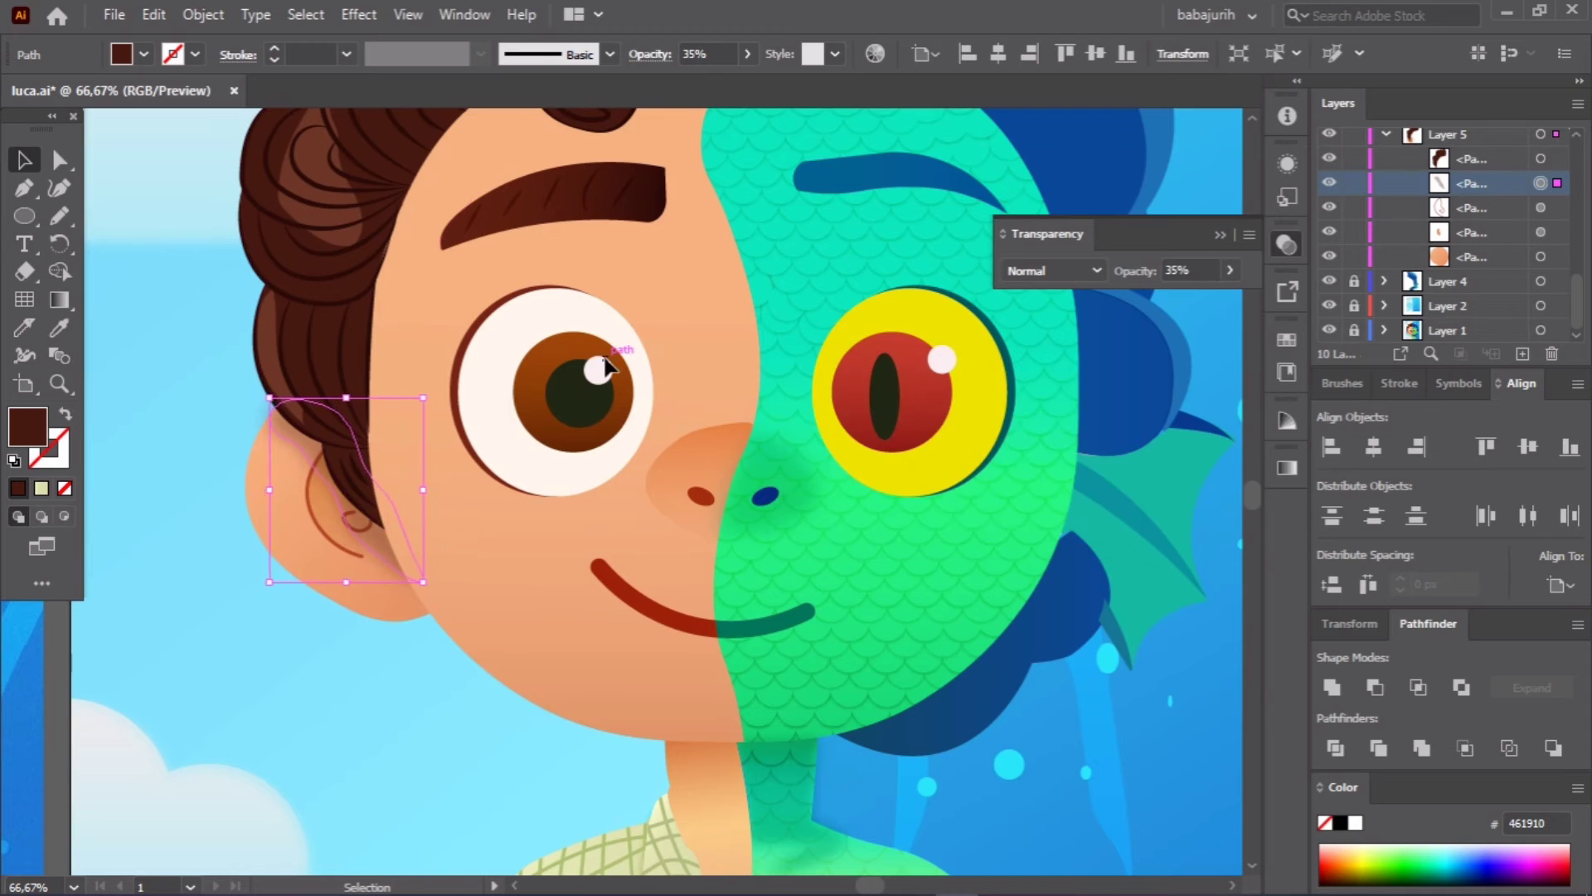
pyautogui.click(643, 535)
# Step: Outline a neck shadow above the collar with the Pen tool and fill it orange
pyautogui.press('p')
pyautogui.hotkey('ctrl', '1')
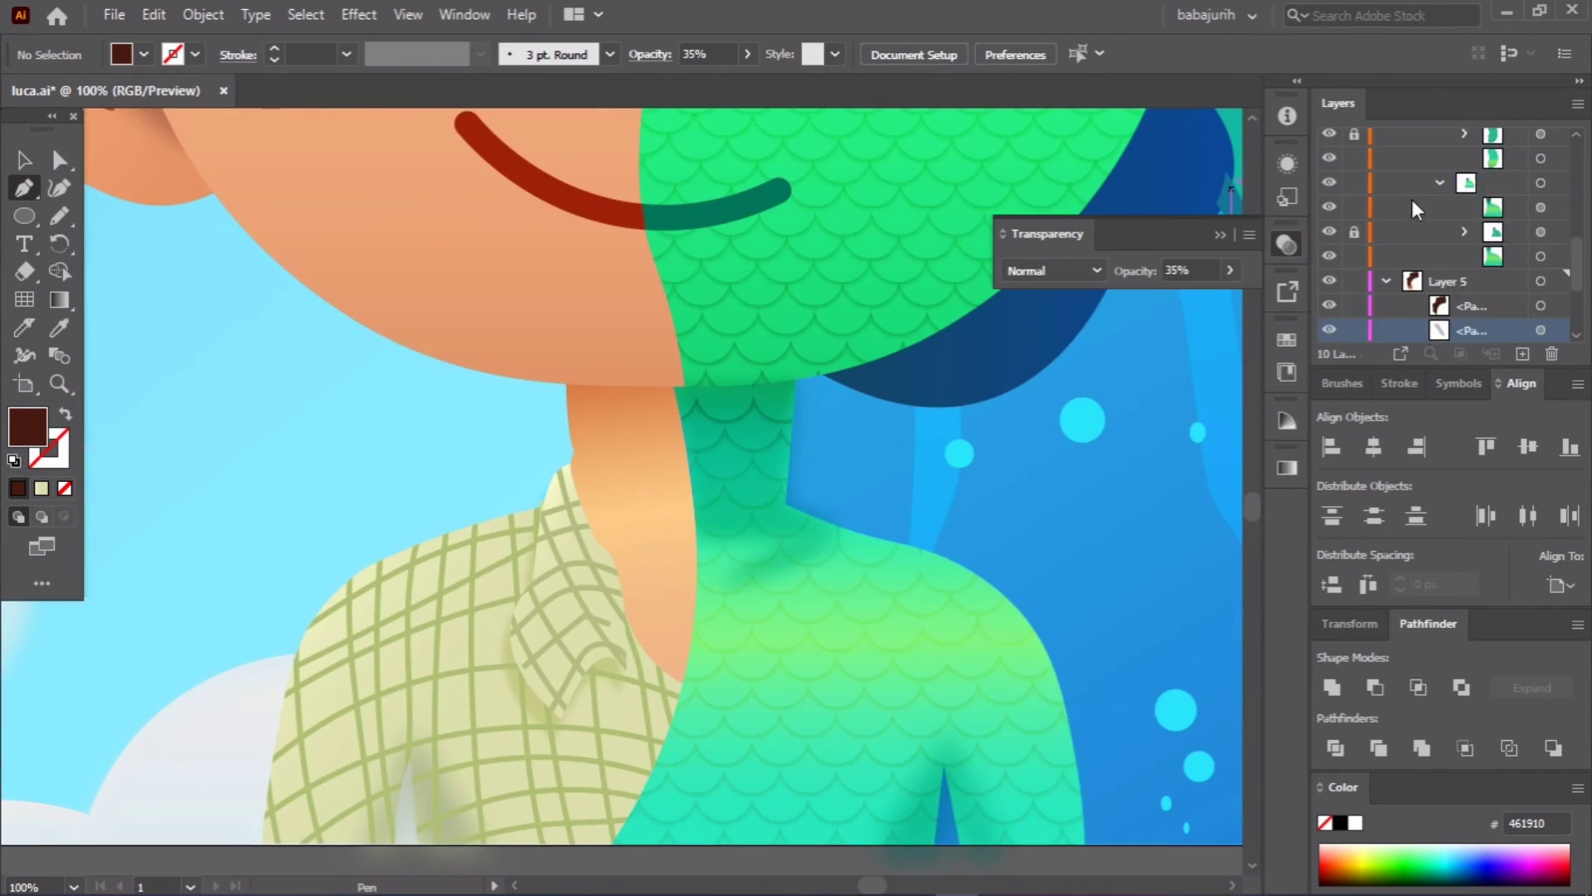
pyautogui.scroll(3, 1411, 199)
pyautogui.click(569, 462)
pyautogui.click(556, 491)
pyautogui.click(611, 672)
pyautogui.click(691, 696)
pyautogui.click(697, 656)
pyautogui.click(569, 462)
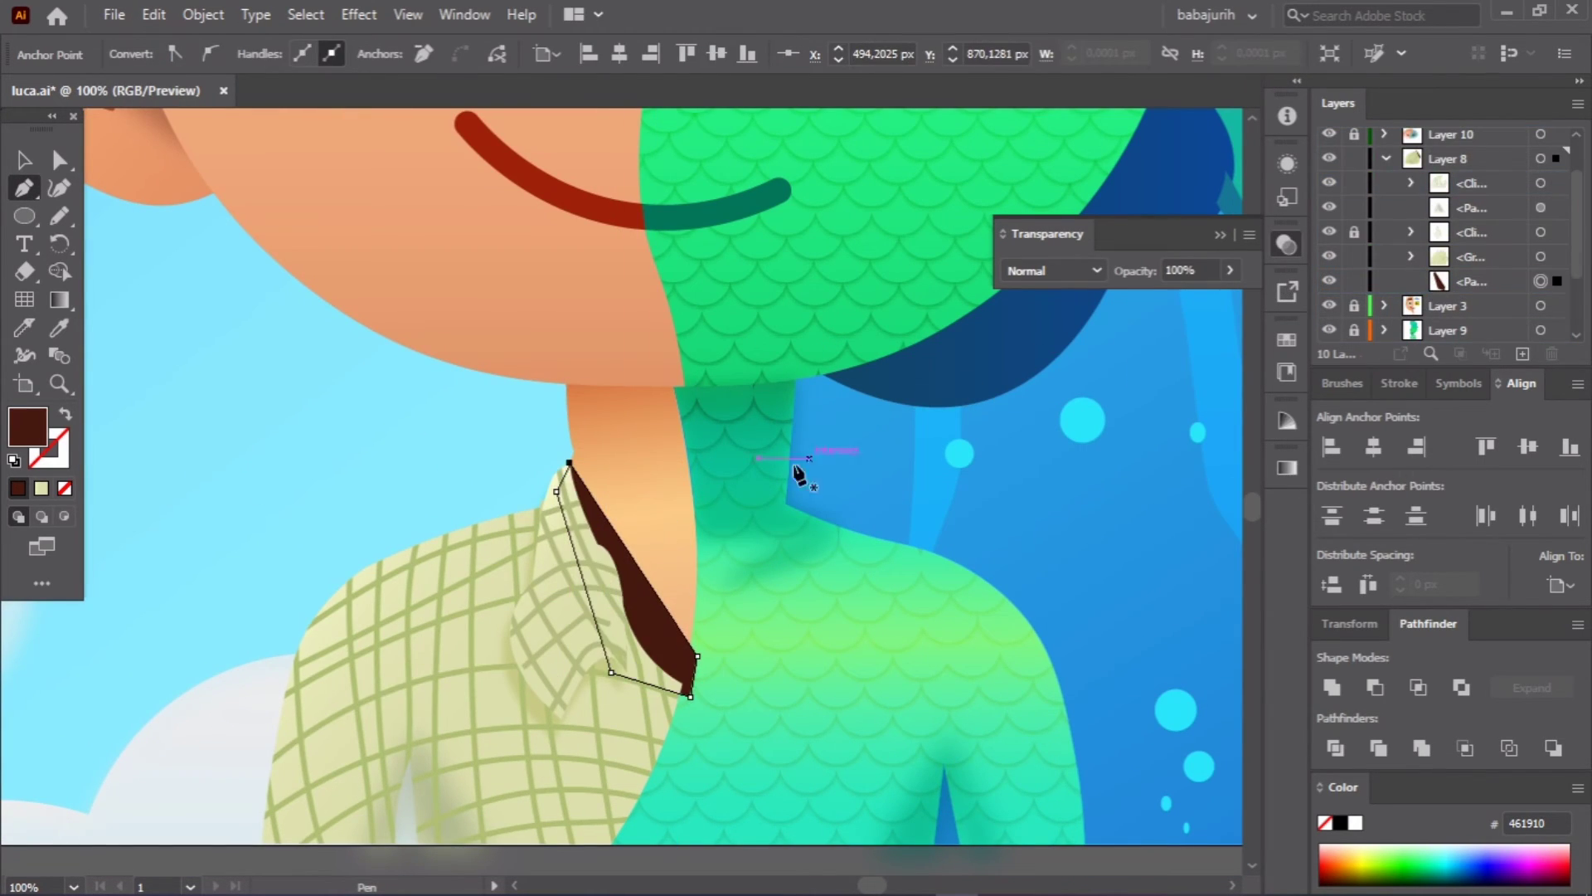
pyautogui.click(23, 328)
pyautogui.click(581, 398)
# Step: Apply a Gaussian Blur to the orange neck shadow
pyautogui.hotkey('ctrl', '=')
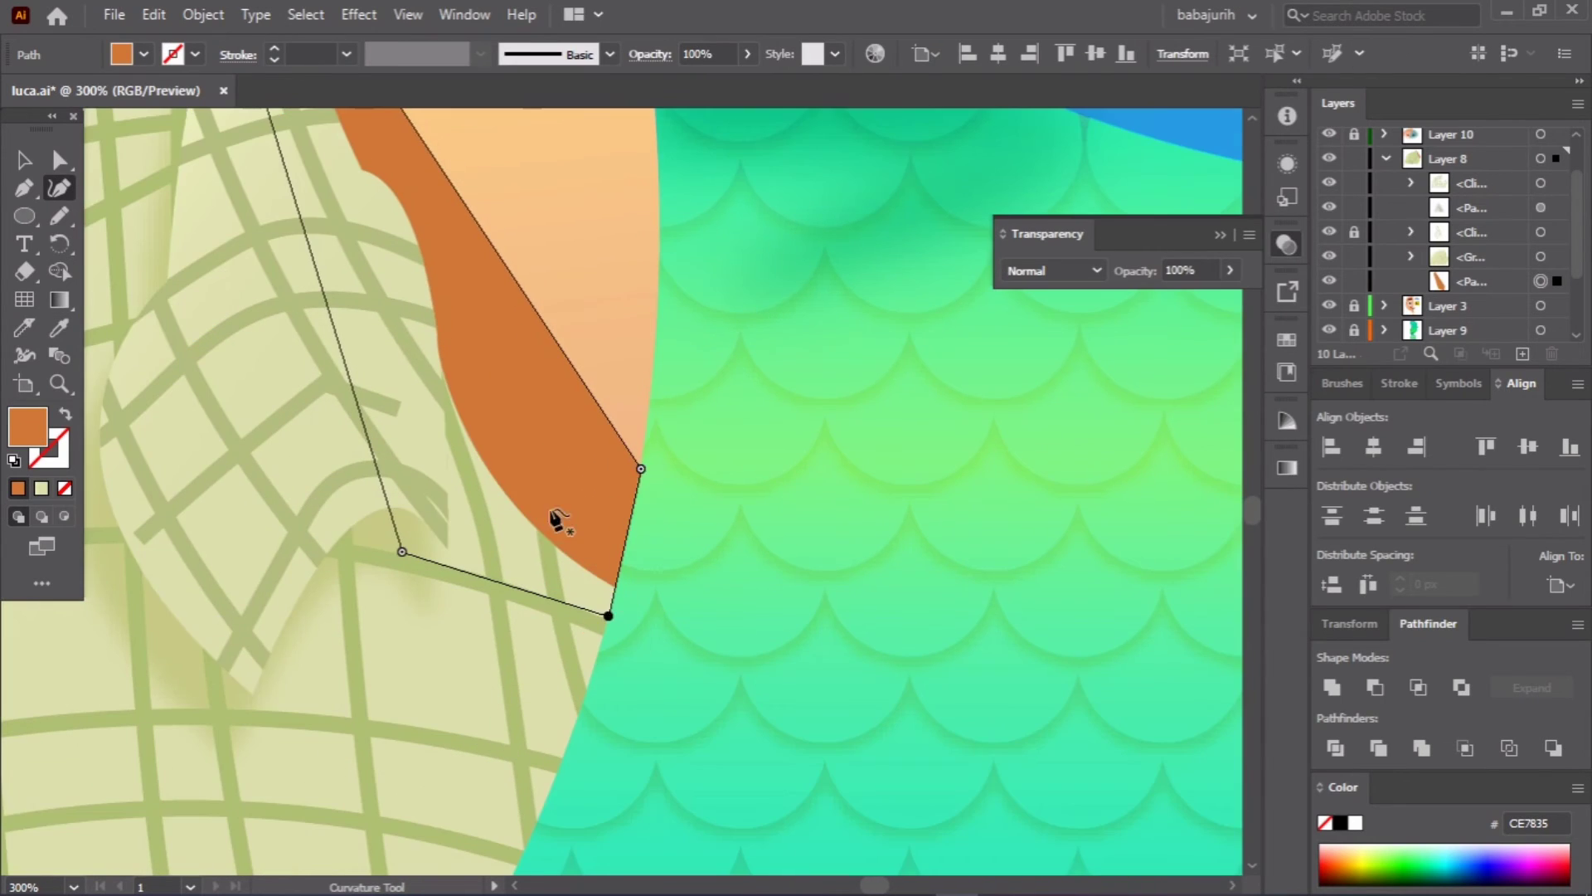
pyautogui.hotkey('shift', '`')
pyautogui.click(359, 14)
pyautogui.click(655, 340)
pyautogui.click(935, 486)
pyautogui.press('v')
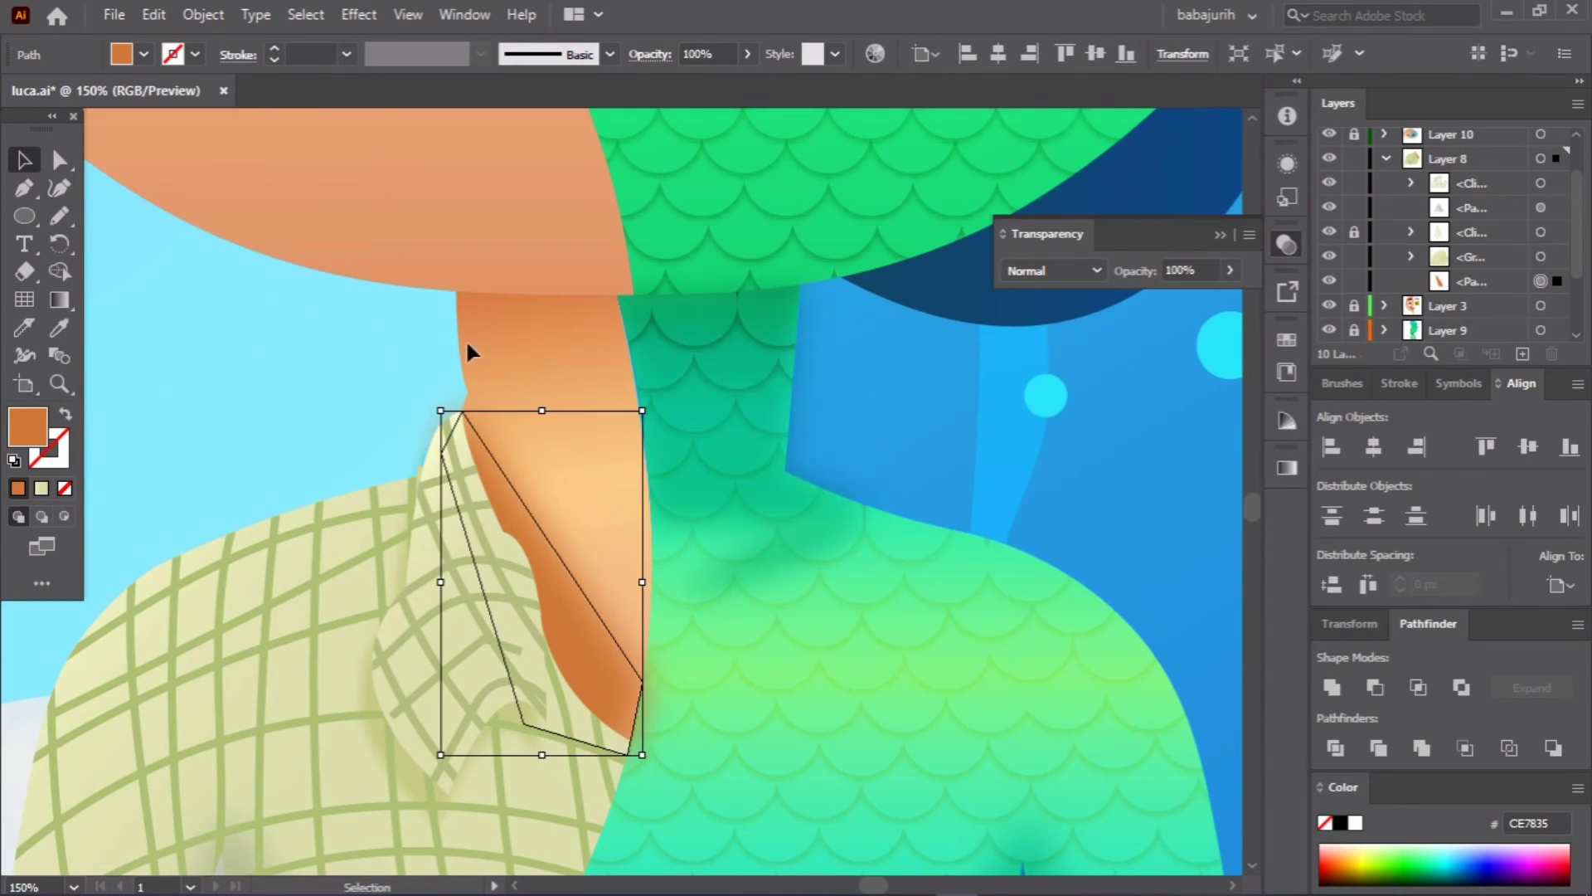
pyautogui.hotkey('ctrl', '-')
pyautogui.hotkey('ctrl', '-')
pyautogui.hotkey('ctrl', '-')
pyautogui.click(1096, 614)
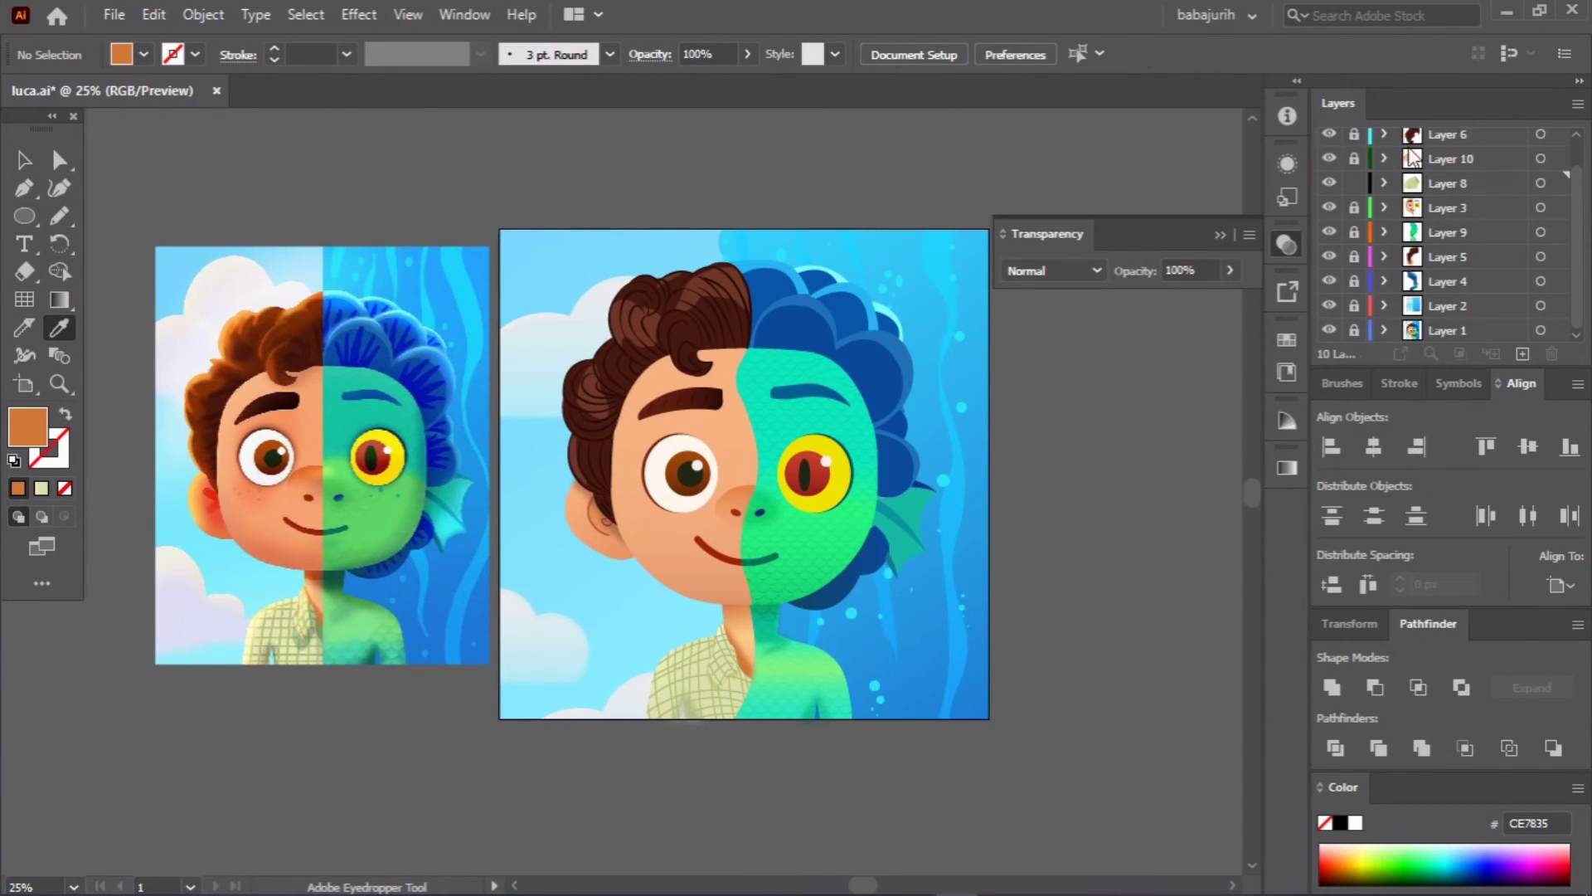
pyautogui.hotkey('ctrl', '1')
# Step: Add a brown shape under the forehead curl with Gaussian Blur radius about 17, Soft Light 74%
pyautogui.moveTo(875, 383); pyautogui.dragTo(651, 399)
pyautogui.press('i')
pyautogui.click(704, 248)
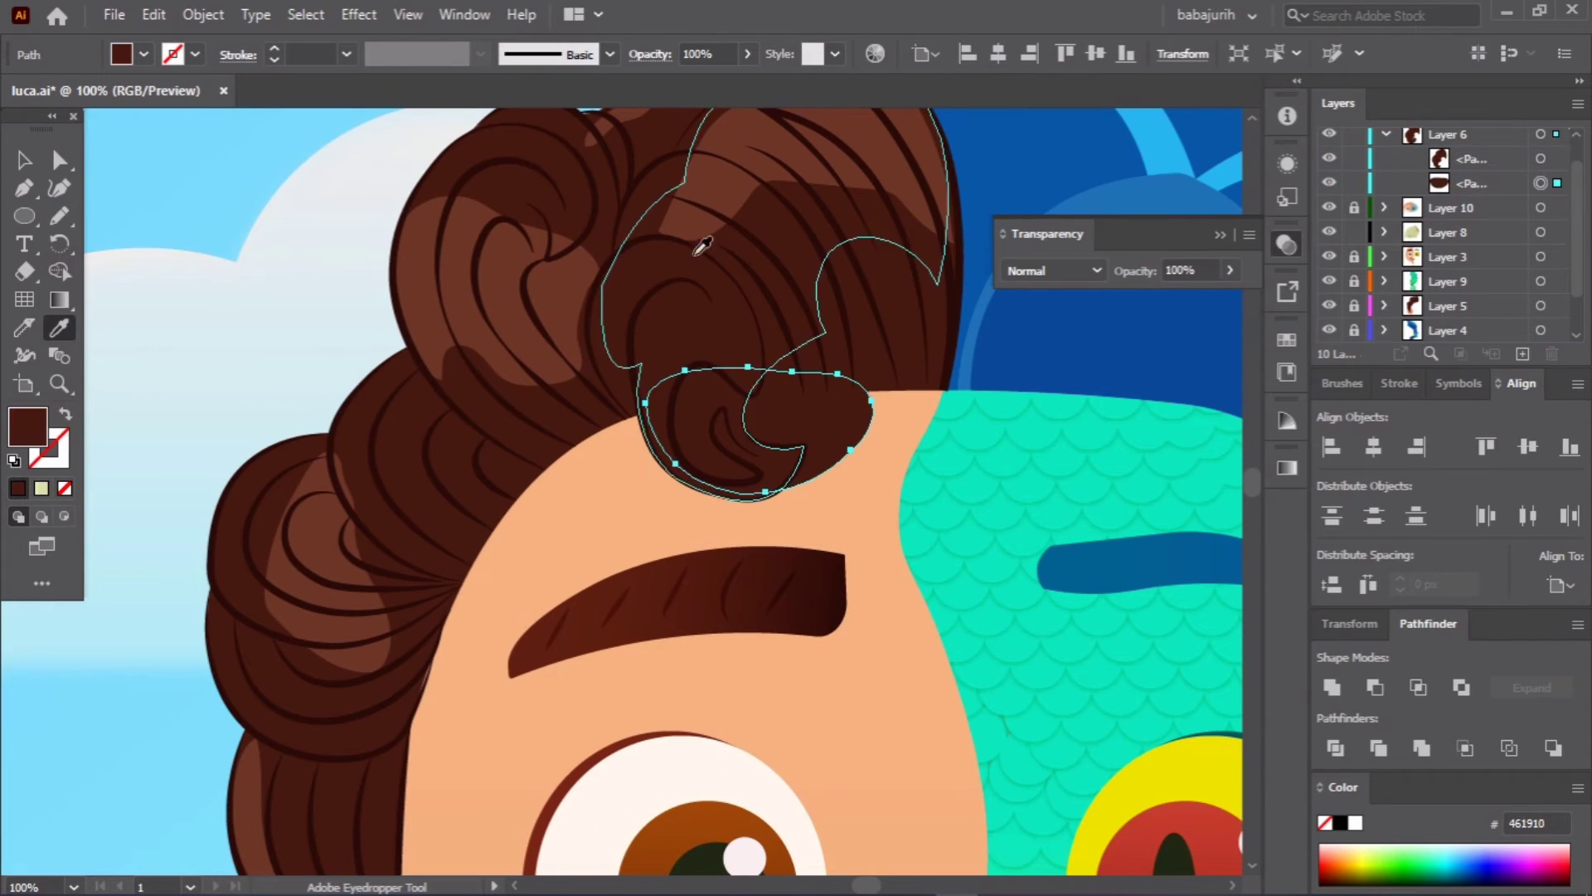
pyautogui.click(359, 14)
pyautogui.click(630, 407)
pyautogui.moveTo(1103, 421); pyautogui.dragTo(1136, 426)
pyautogui.click(1156, 475)
pyautogui.click(889, 580)
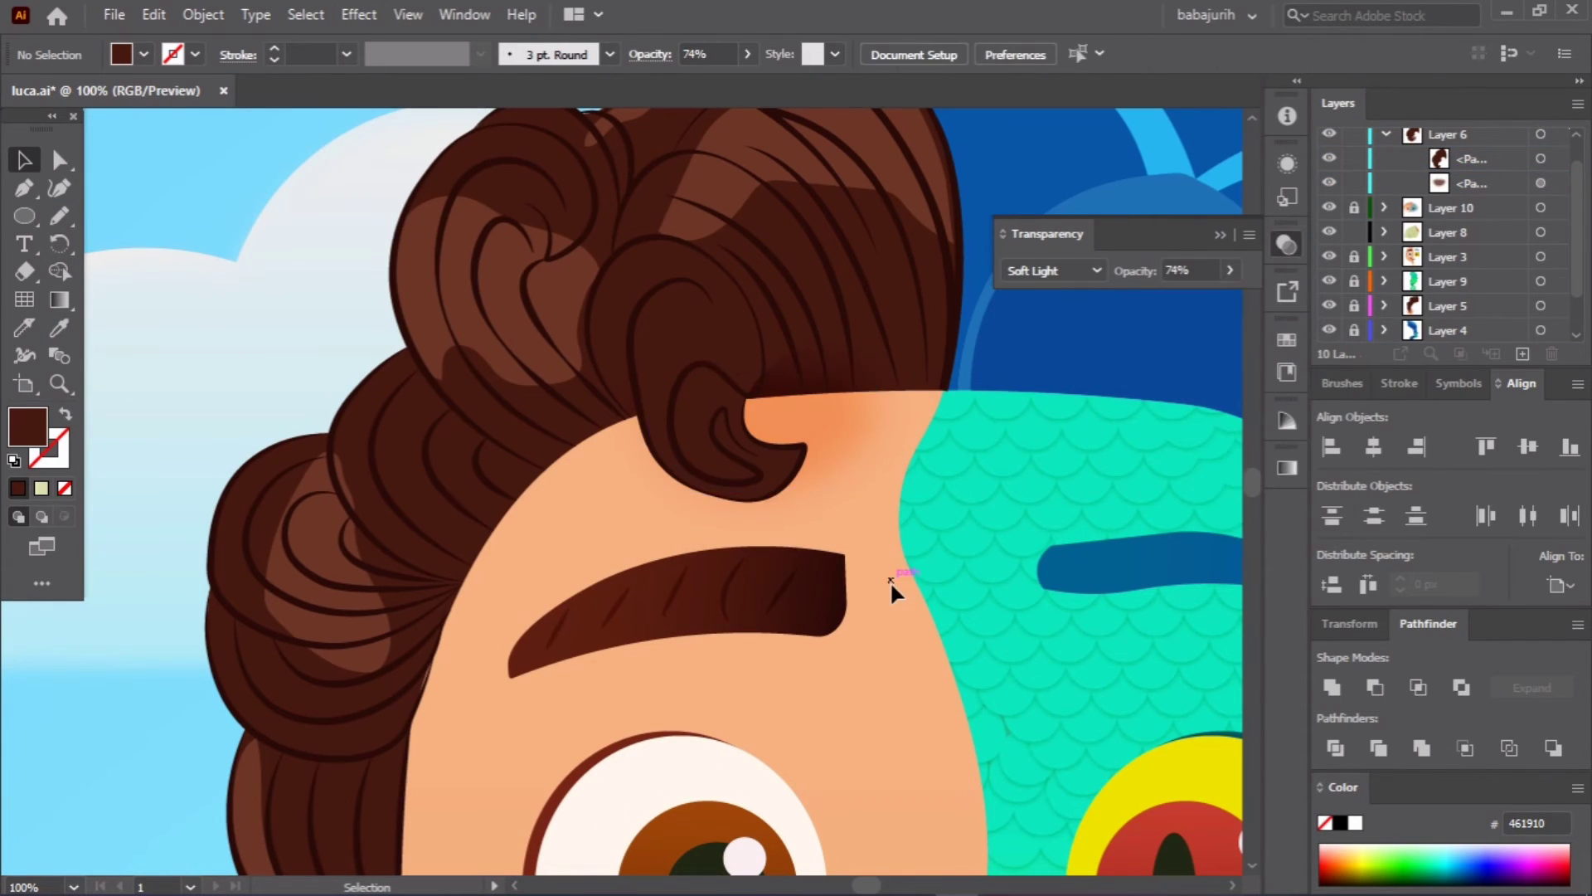
pyautogui.hotkey('ctrl', '-')
pyautogui.hotkey('ctrl', '0')
pyautogui.hotkey('ctrl', '+')
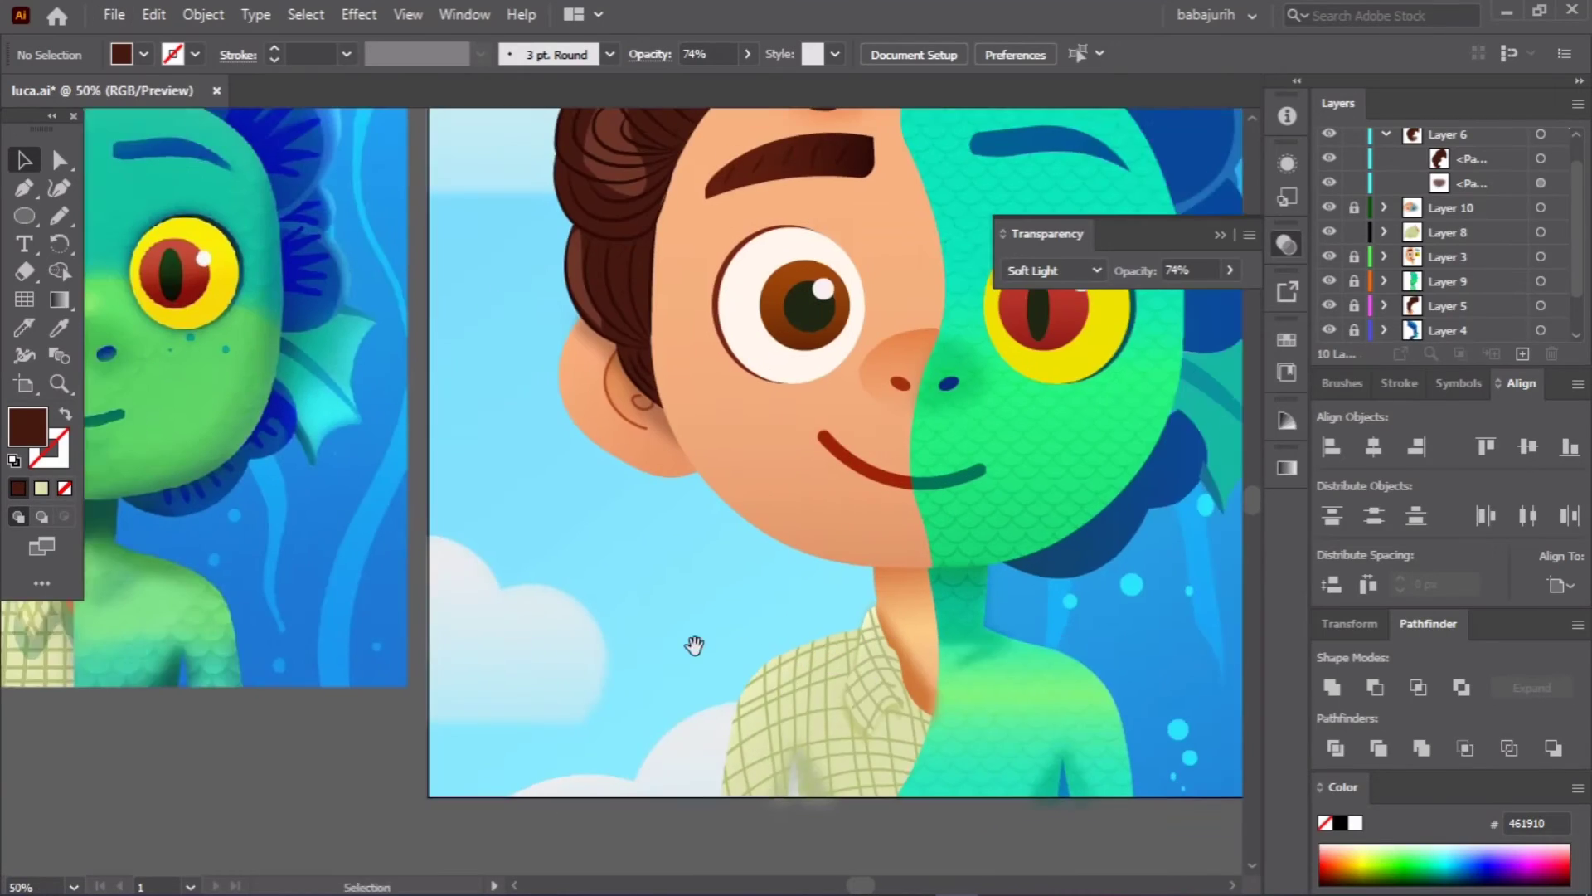
# Step: Trace a white highlight along the shirt's left edge, set to Soft Light with Gaussian Blur
pyautogui.press('n')
pyautogui.scroll(-2, 867, 605)
pyautogui.hotkey('ctrl', '+')
pyautogui.moveTo(645, 749); pyautogui.dragTo(707, 543)
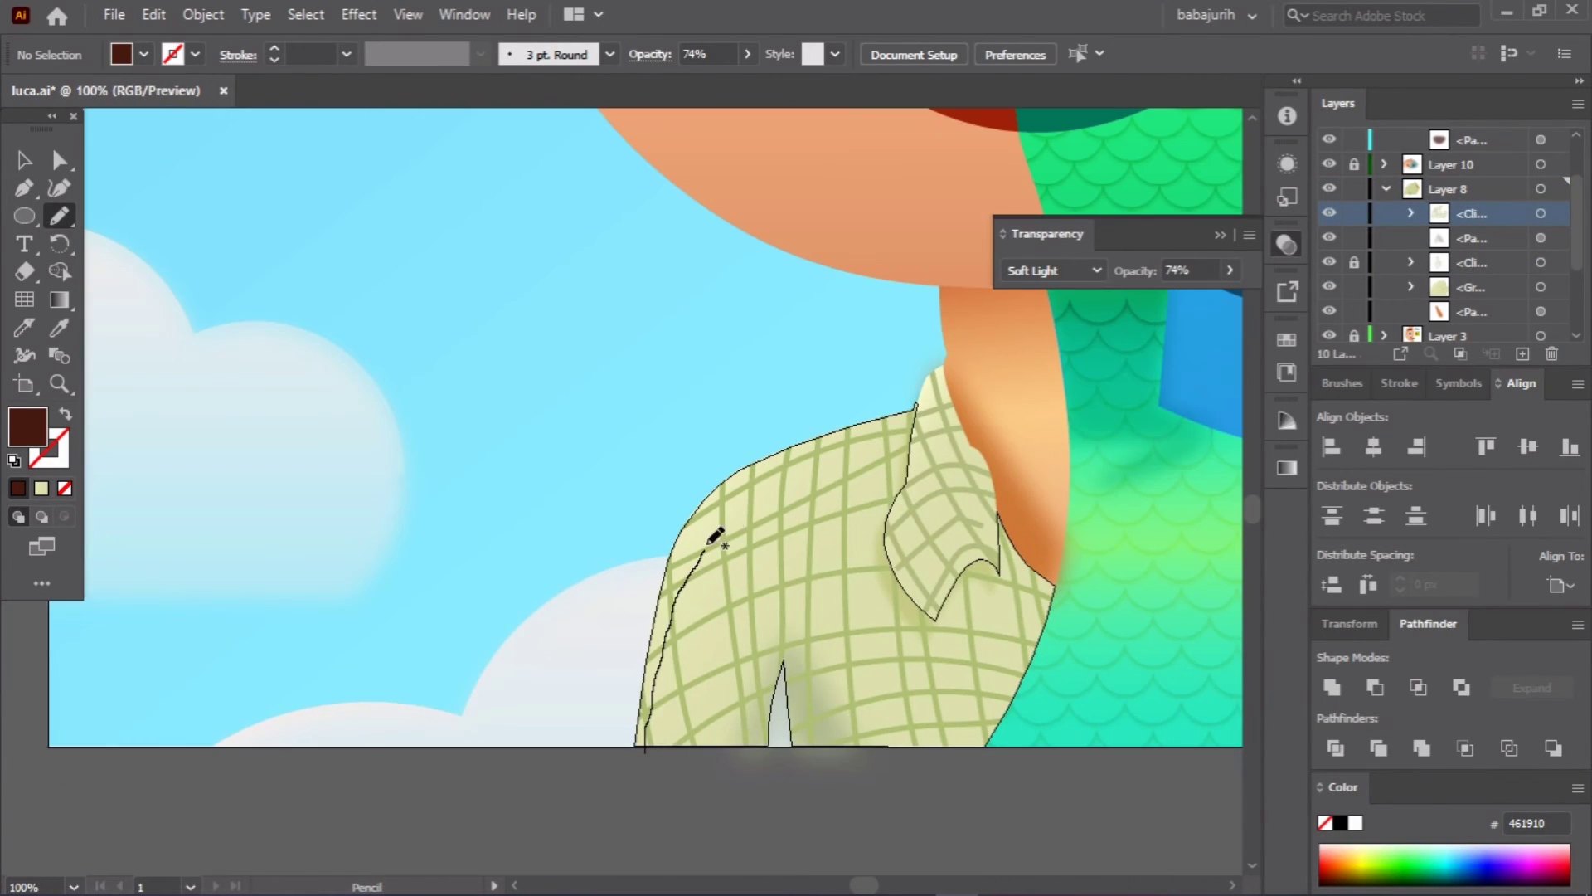
pyautogui.press('v')
pyautogui.click(1052, 271)
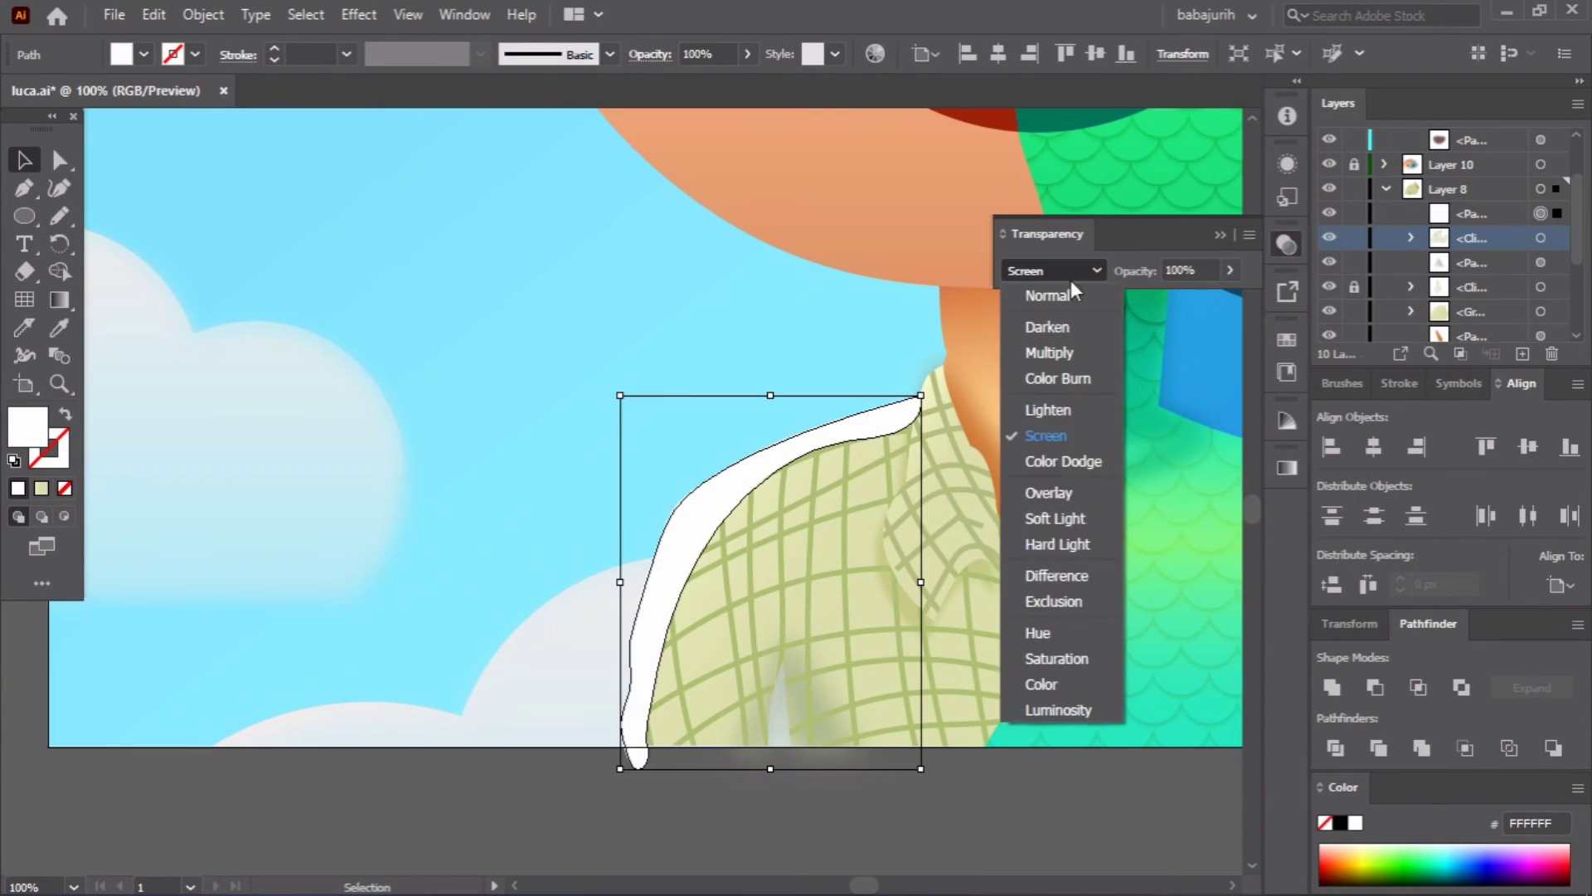
pyautogui.click(1071, 280)
pyautogui.click(1055, 518)
pyautogui.click(358, 14)
pyautogui.click(728, 409)
pyautogui.press('Return')
pyautogui.hotkey('ctrl', '-')
pyautogui.hotkey('ctrl', '-')
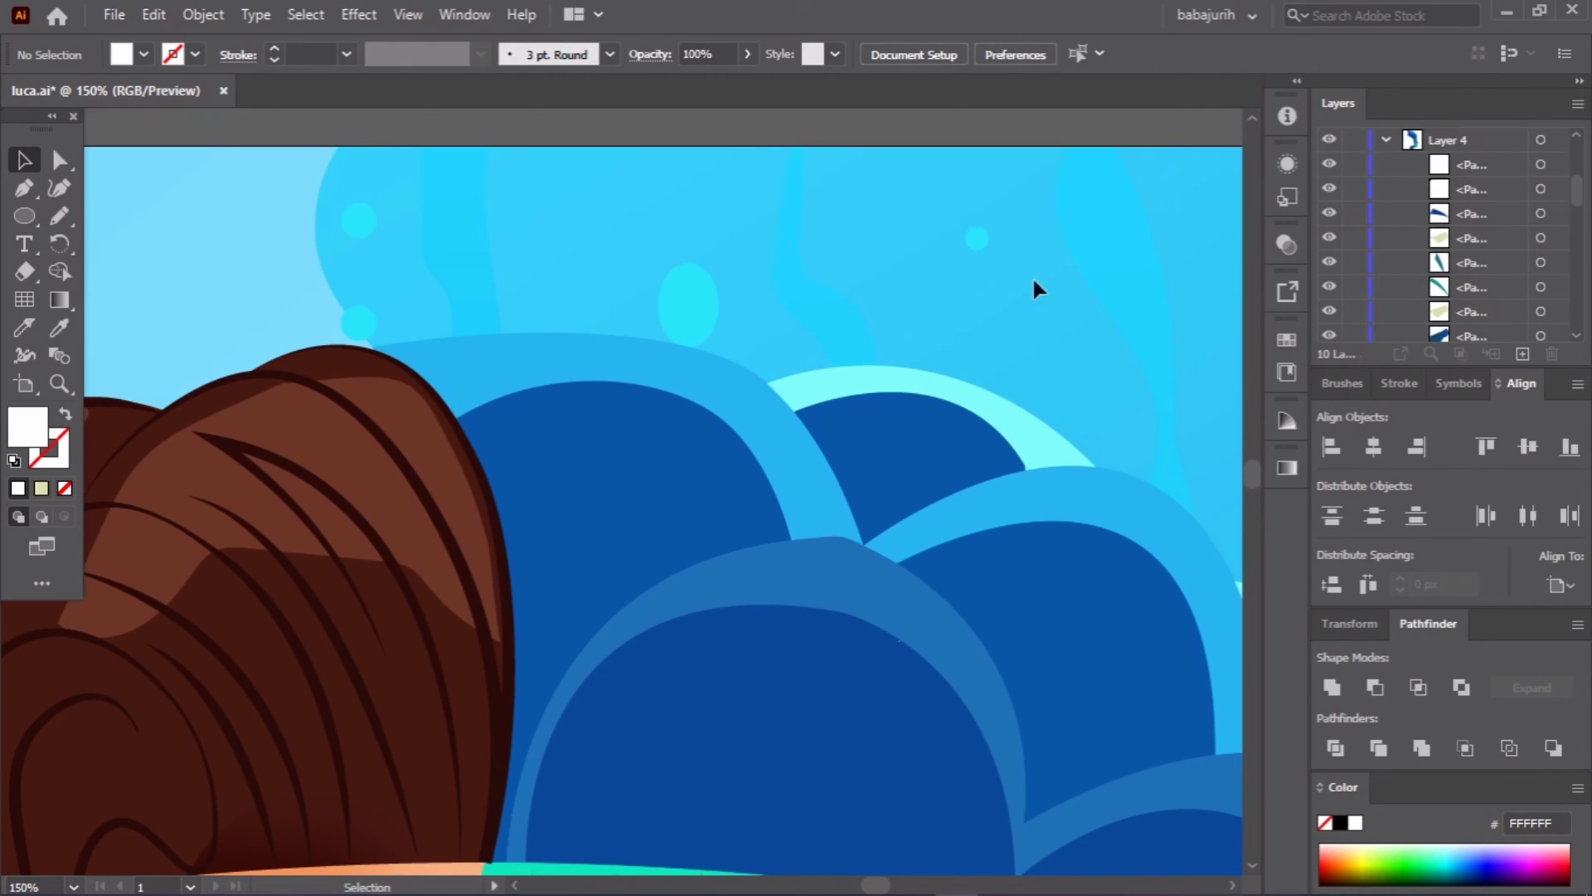
# Step: Give the light-blue hair arc a diagonal blue gradient
pyautogui.click(625, 376)
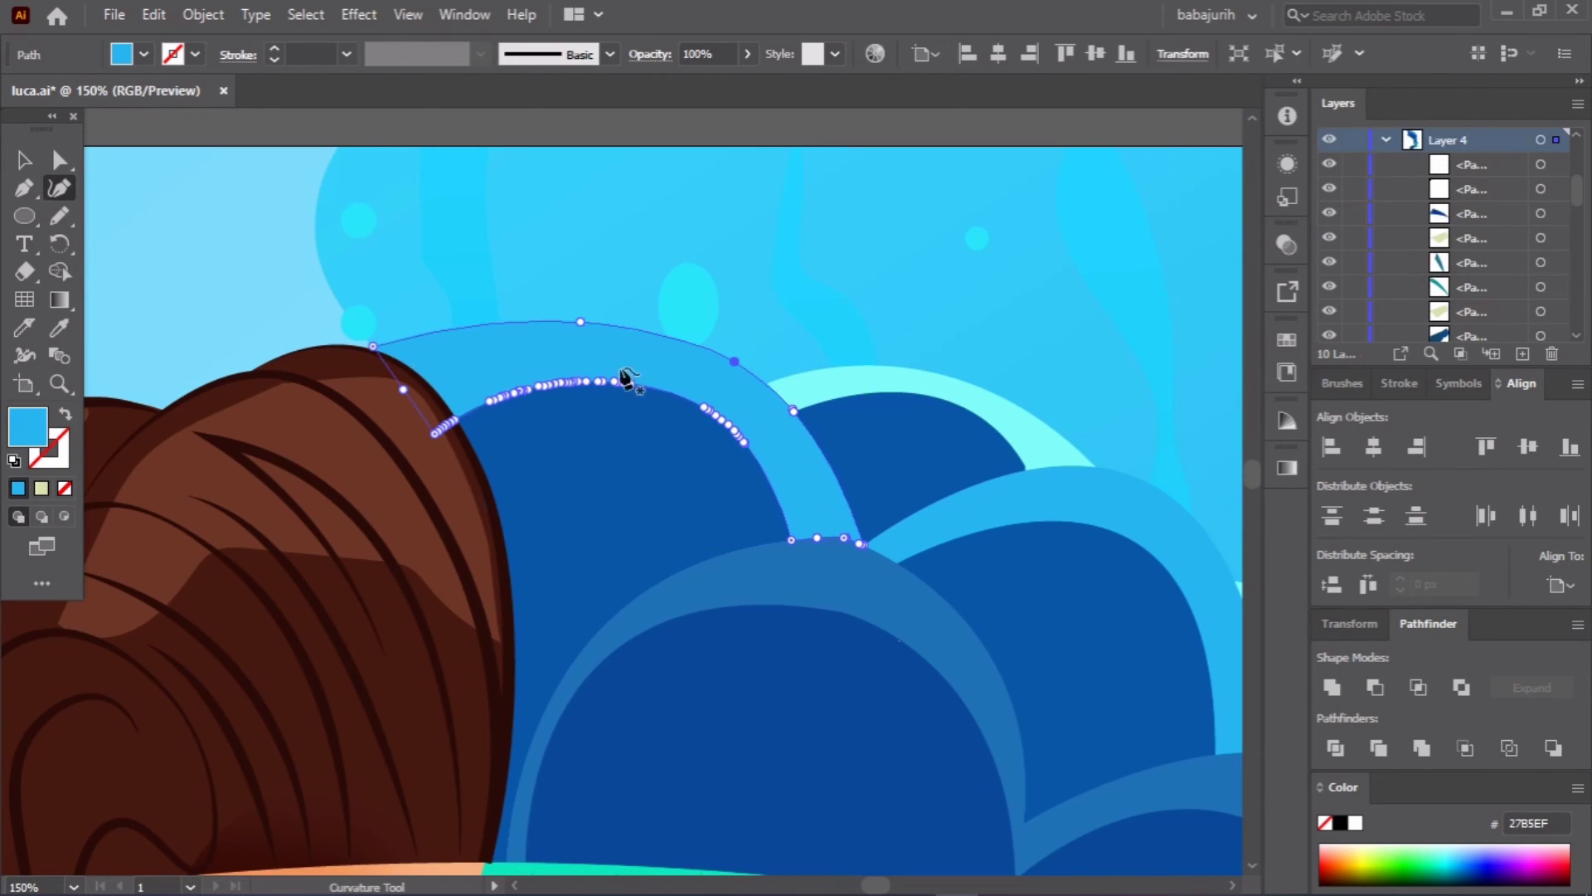
pyautogui.click(556, 310)
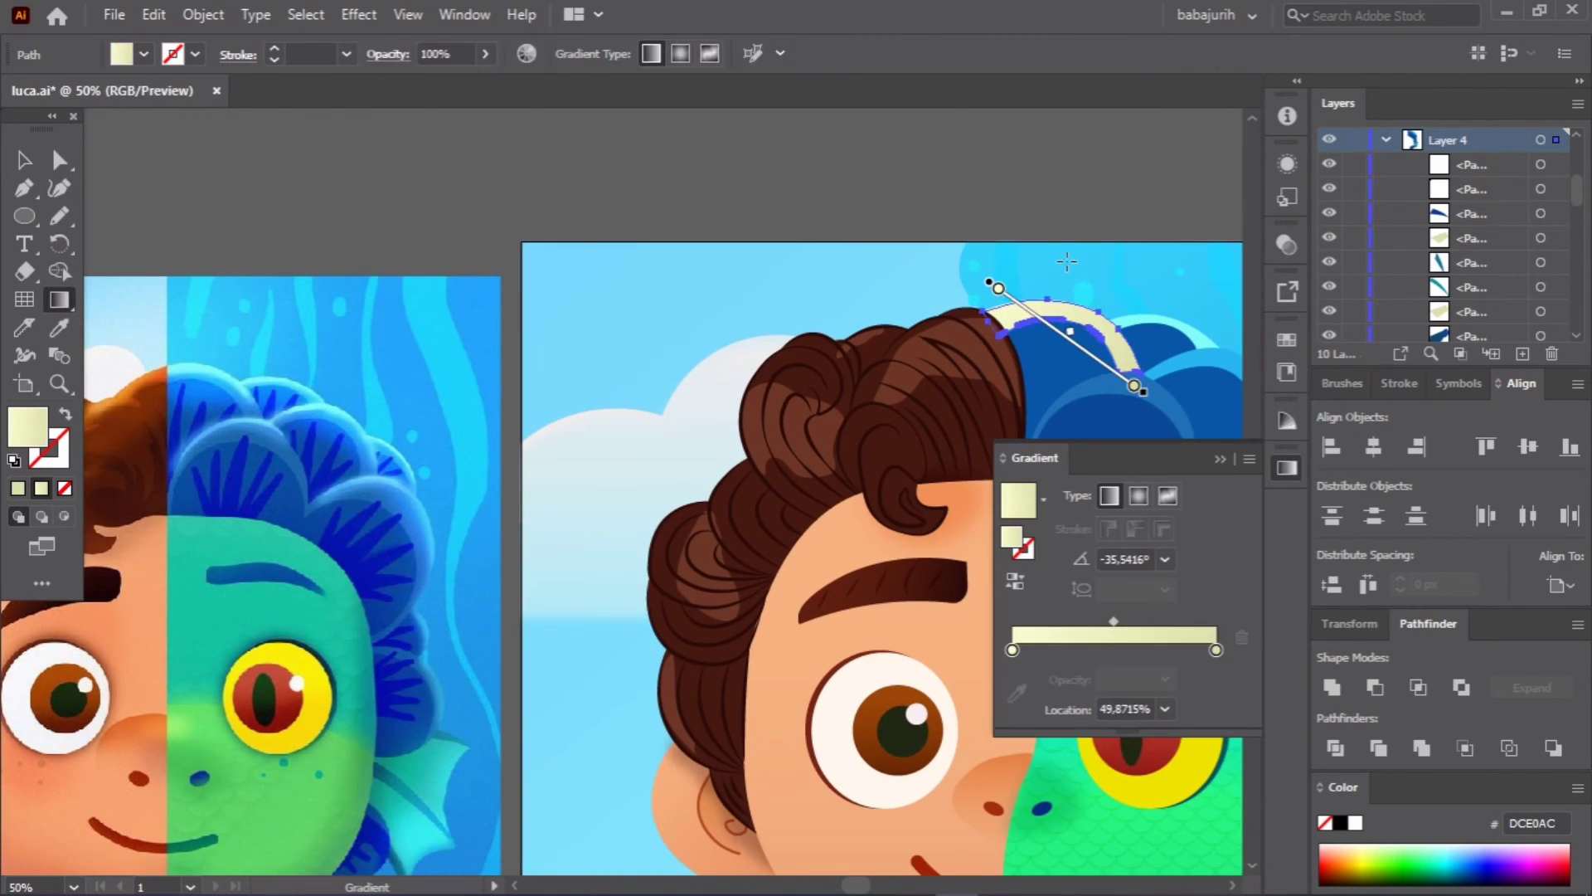
pyautogui.click(282, 330)
pyautogui.moveTo(995, 269); pyautogui.dragTo(1109, 383)
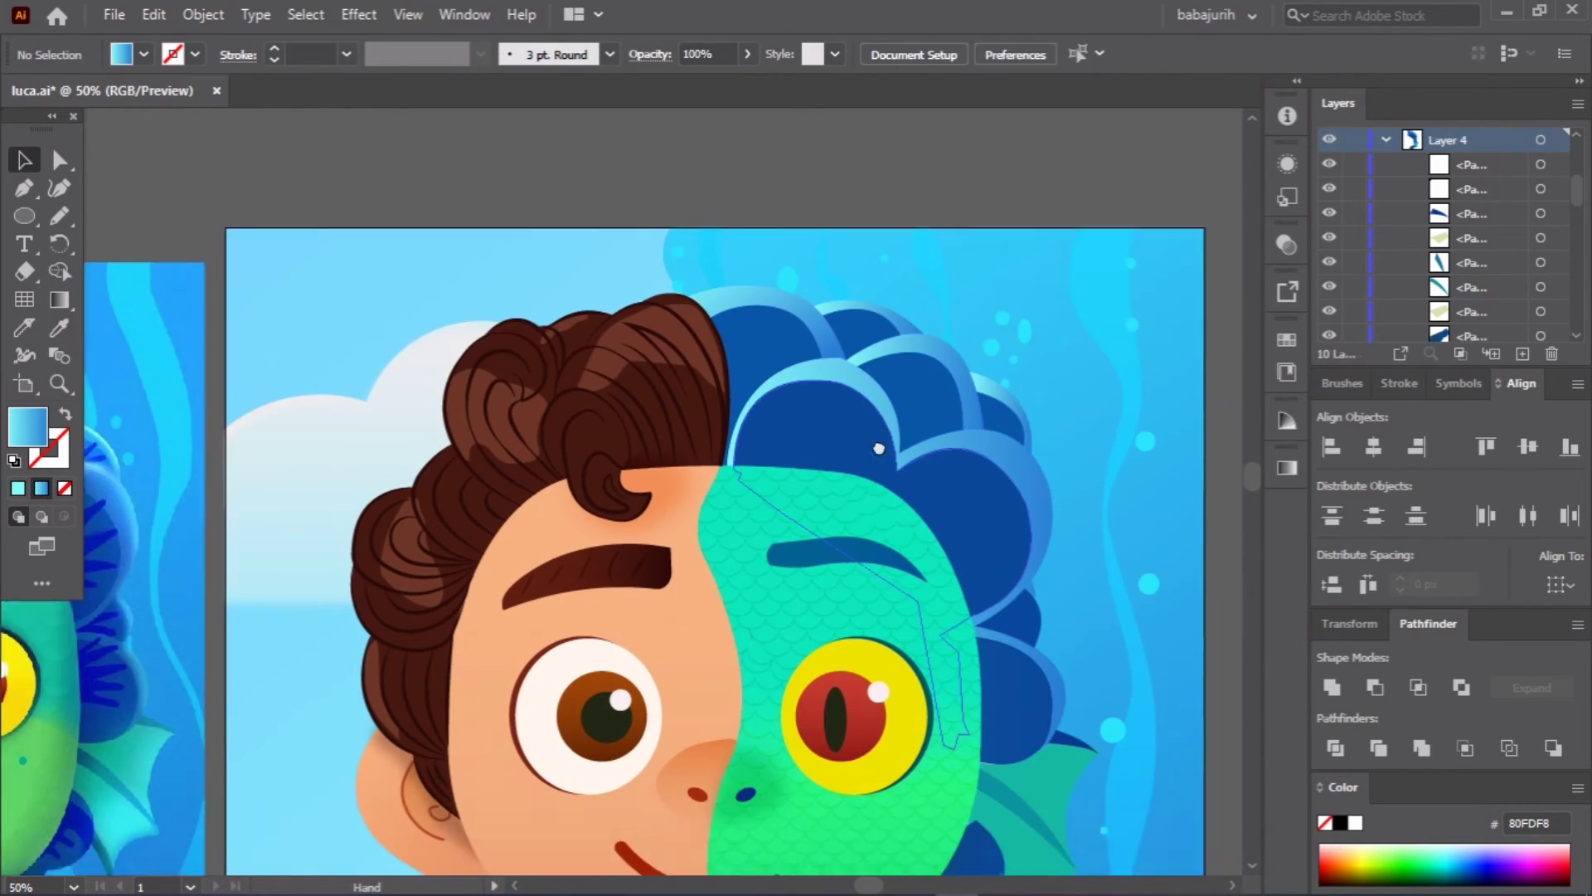
pyautogui.moveTo(879, 449); pyautogui.dragTo(1057, 403)
pyautogui.click(1067, 464)
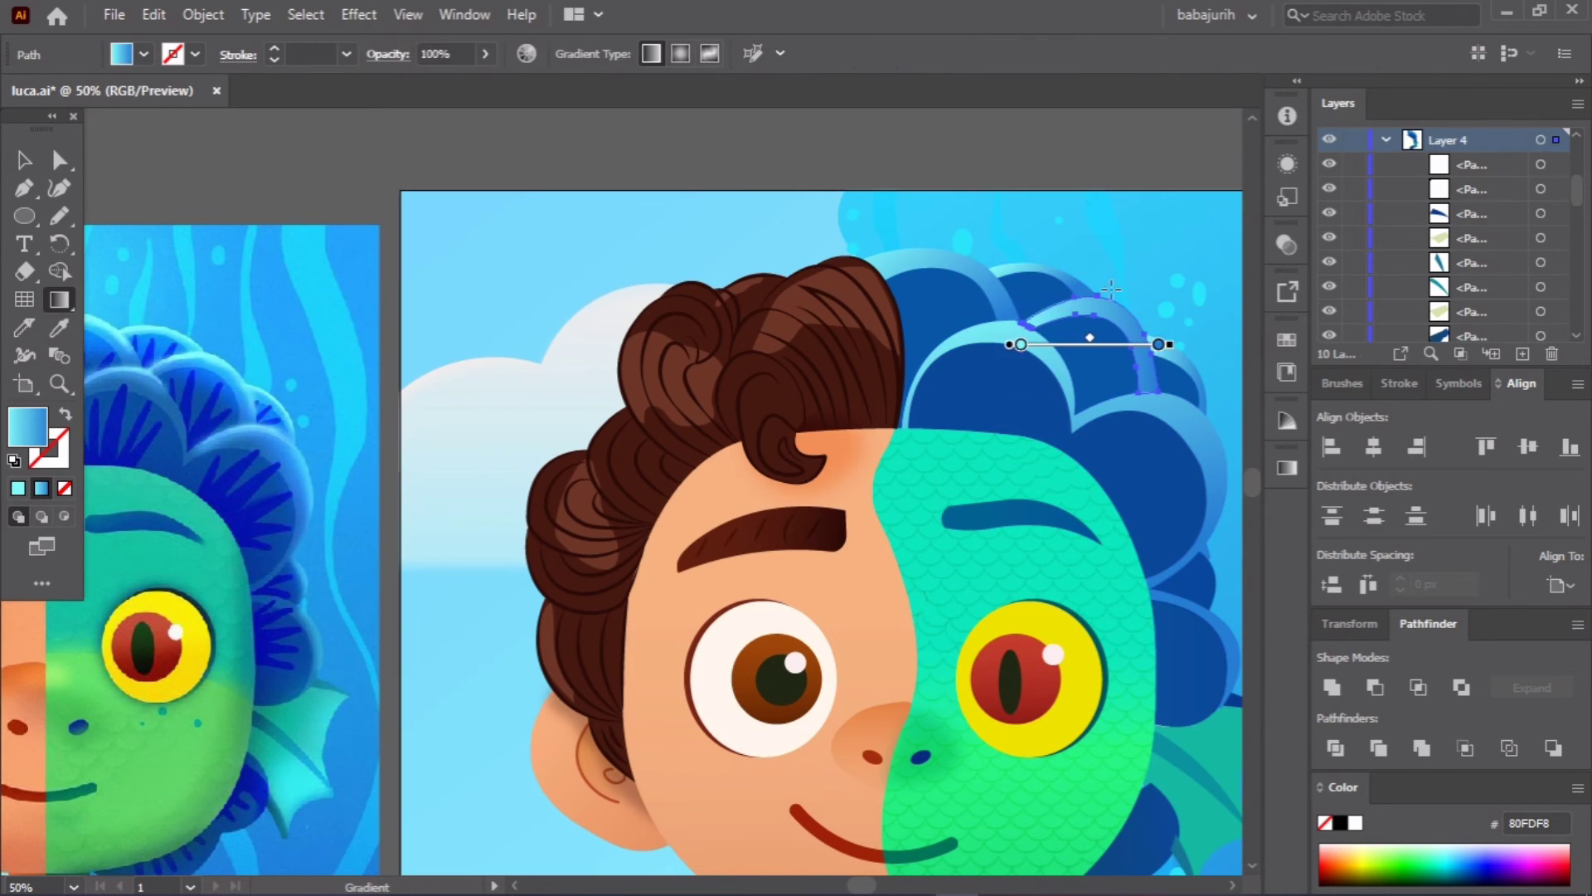
pyautogui.hotkey('ctrl', 'shift', 'a')
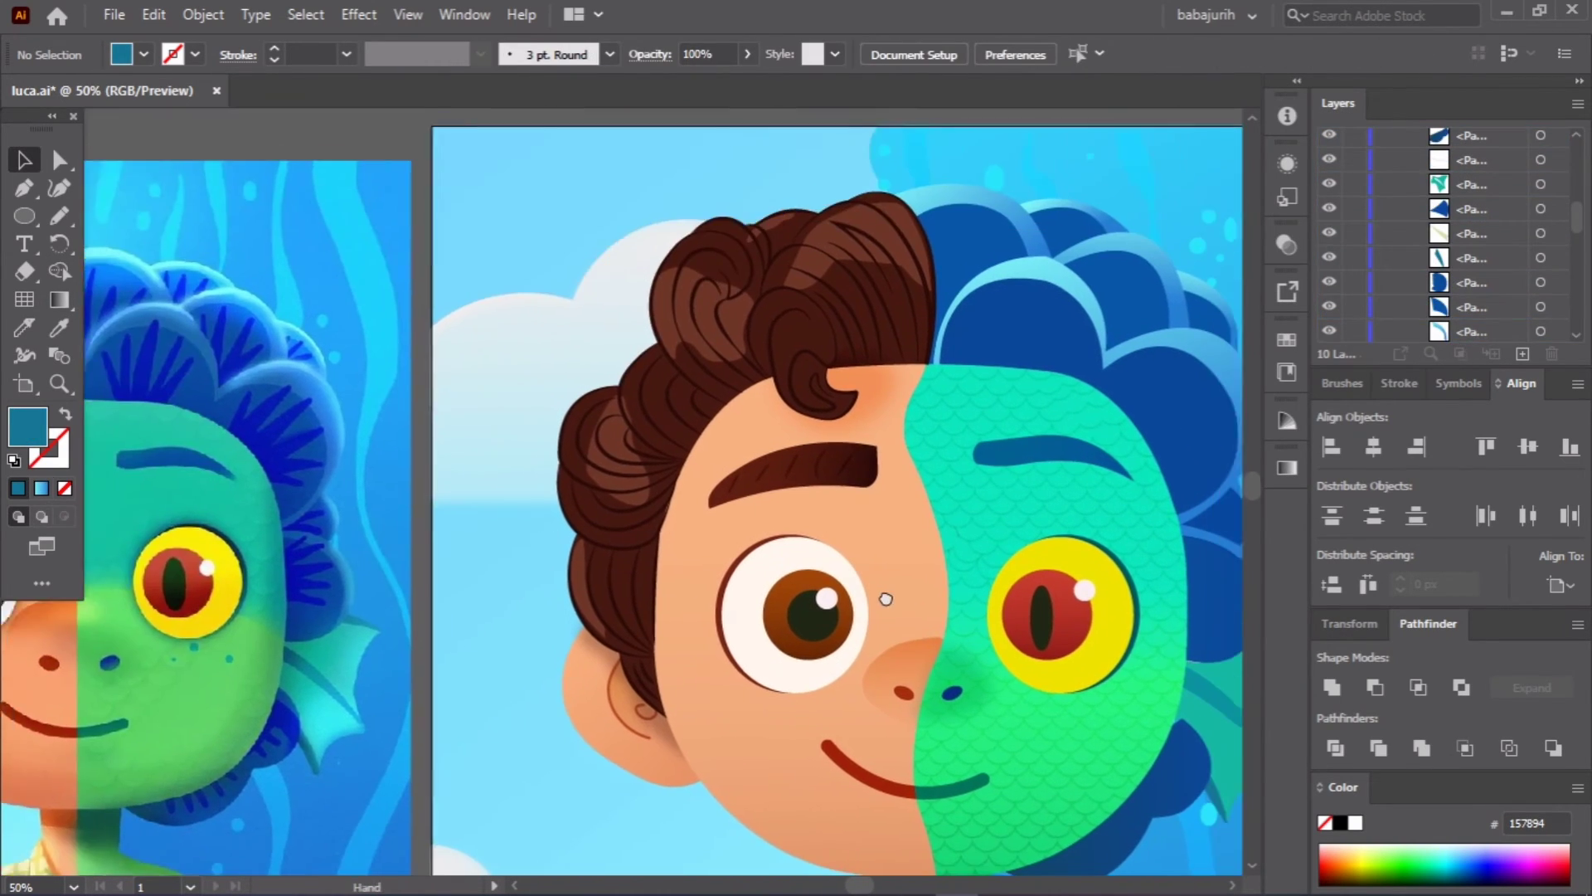
# Step: Apply a Gaussian Blur of about 2.5 px to the blue hair shapes
pyautogui.click(962, 257)
pyautogui.click(359, 14)
pyautogui.click(656, 366)
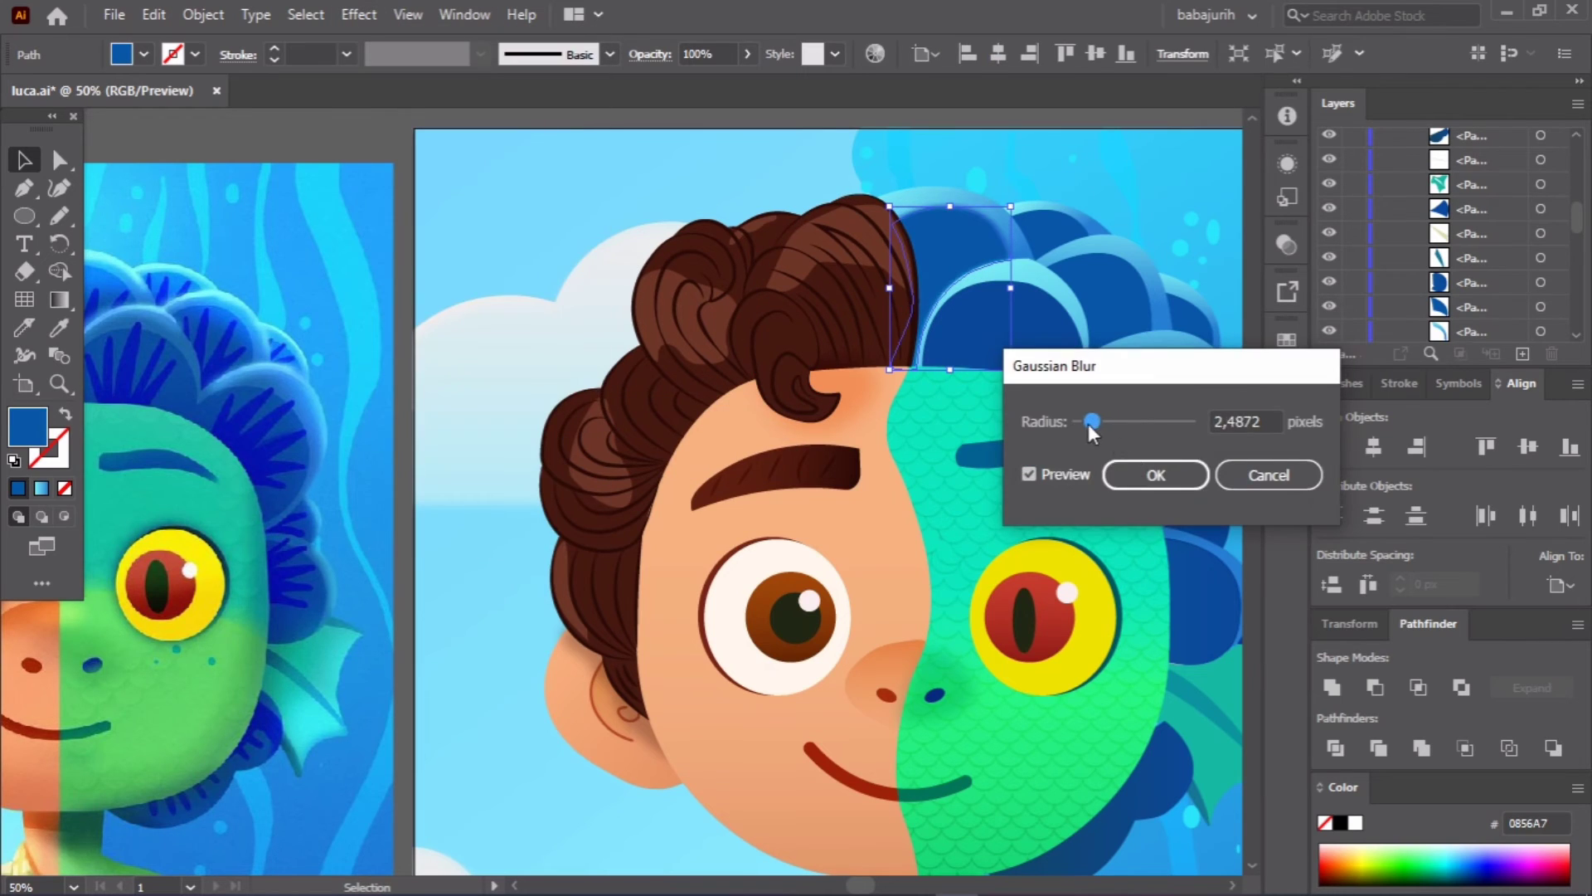
pyautogui.click(1155, 474)
pyautogui.click(358, 14)
pyautogui.click(1099, 303)
pyautogui.click(359, 14)
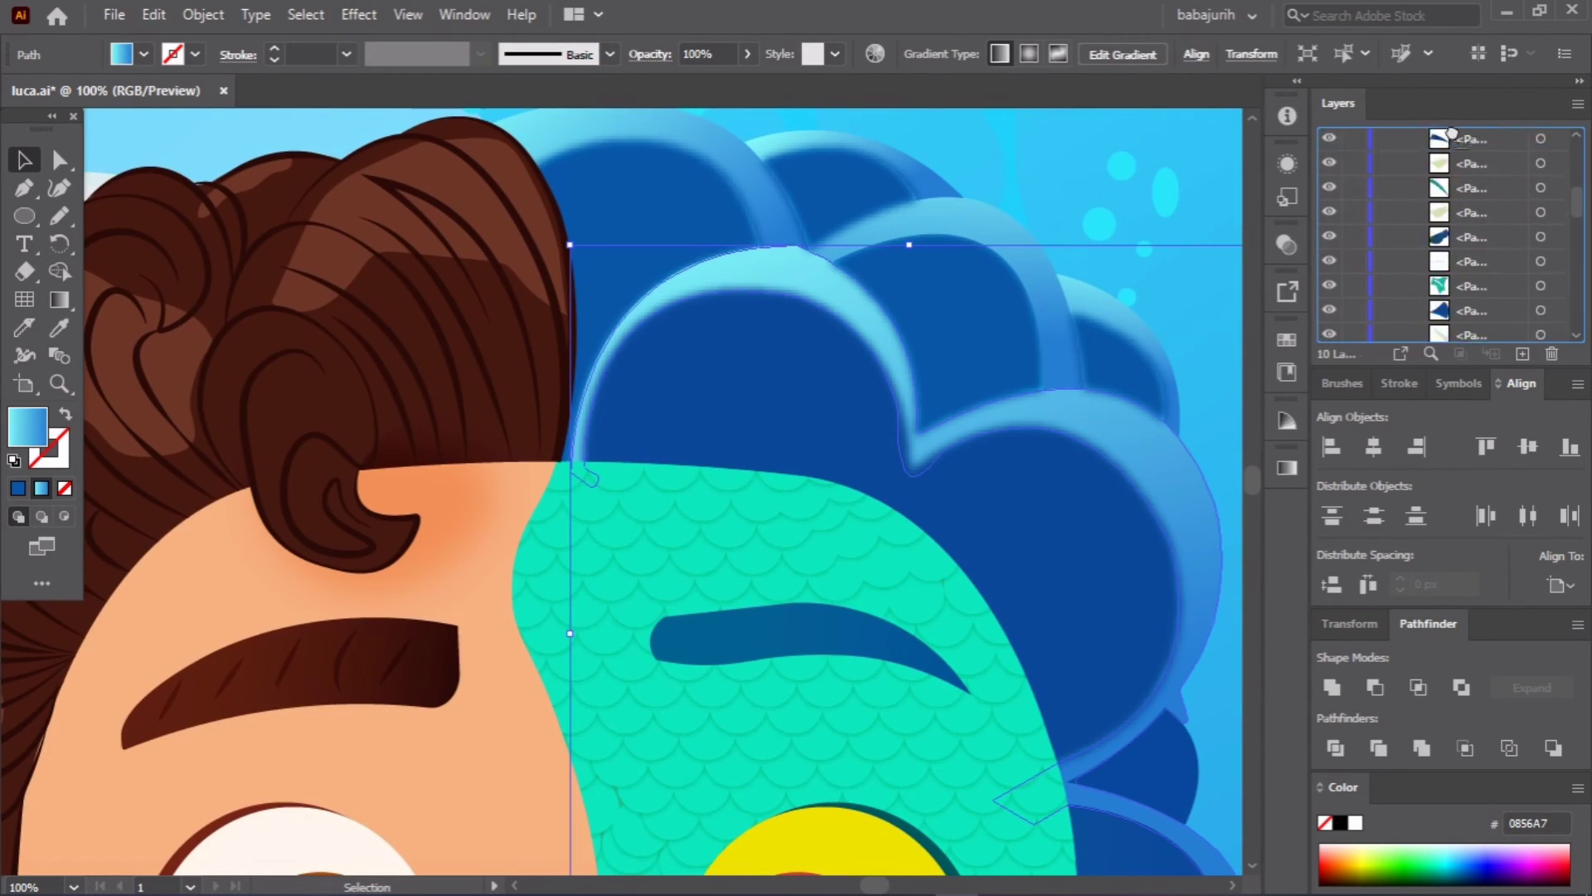
# Step: Move a blue hair path into another layer group in the Layers panel
pyautogui.moveTo(1439, 141); pyautogui.dragTo(1443, 211)
pyautogui.click(1410, 211)
pyautogui.scroll(-3, 1446, 270)
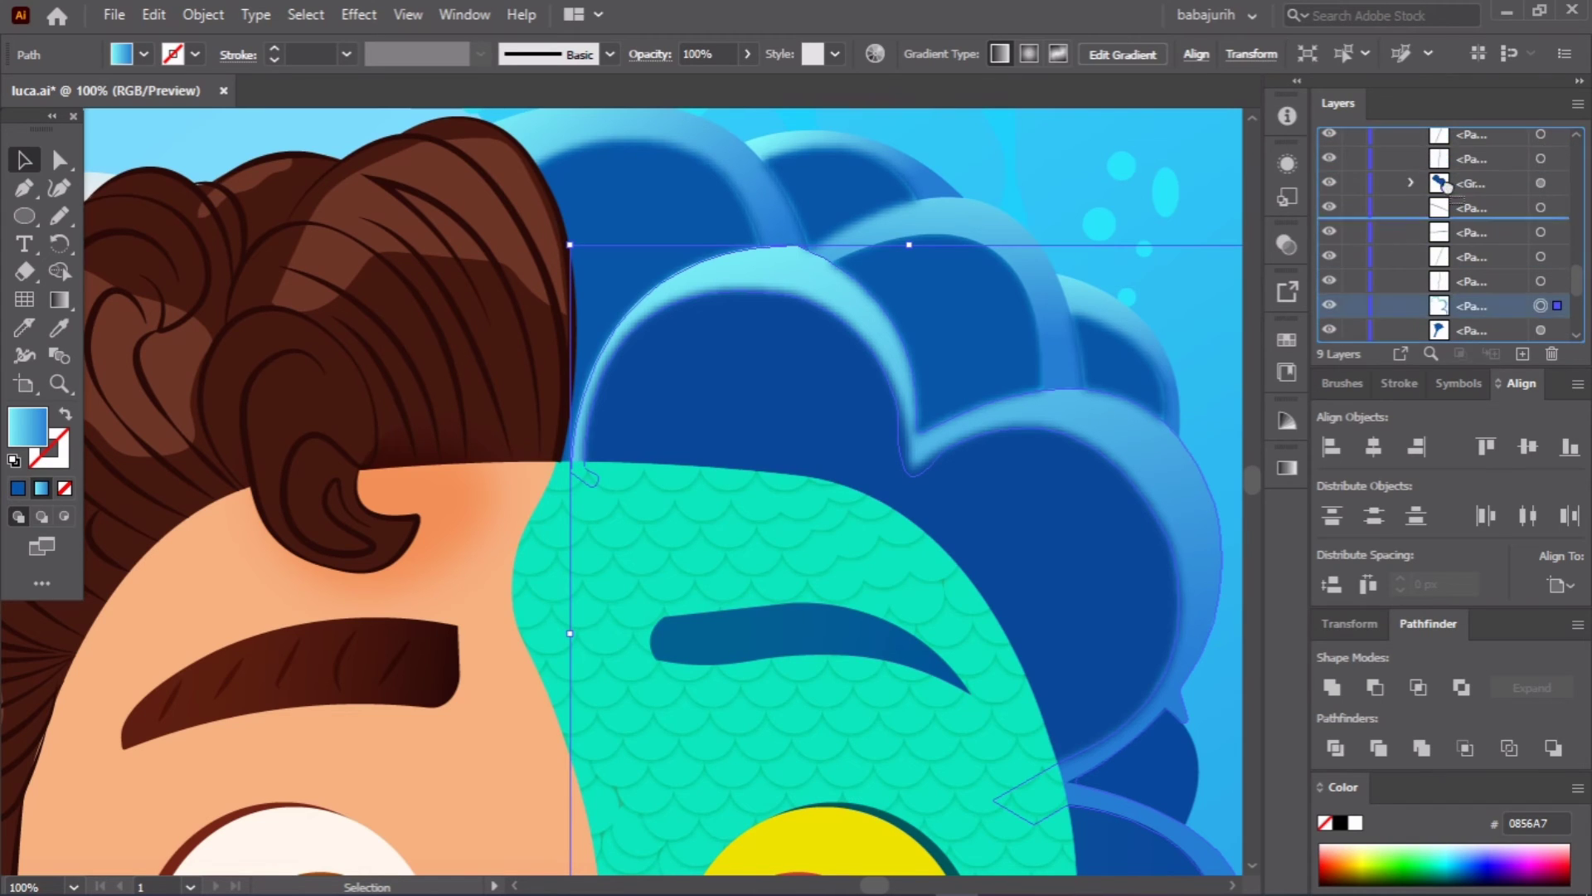
pyautogui.hotkey('ctrl', '-')
pyautogui.hotkey('ctrl', '-')
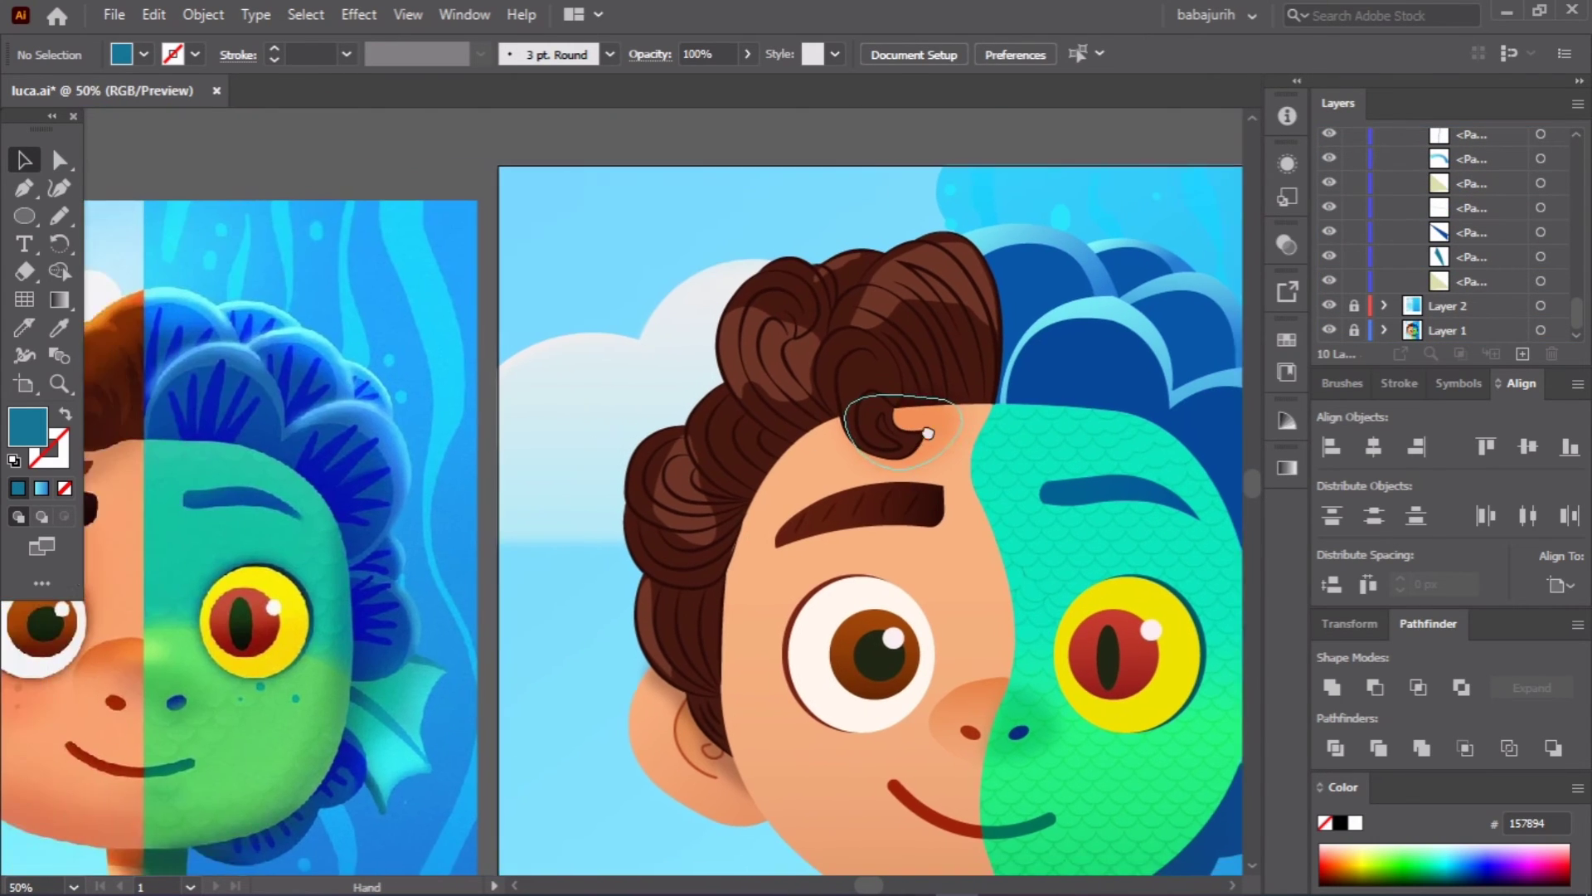
# Step: Pencil a blue leaf and send it behind the hair scallop edge
pyautogui.click(60, 216)
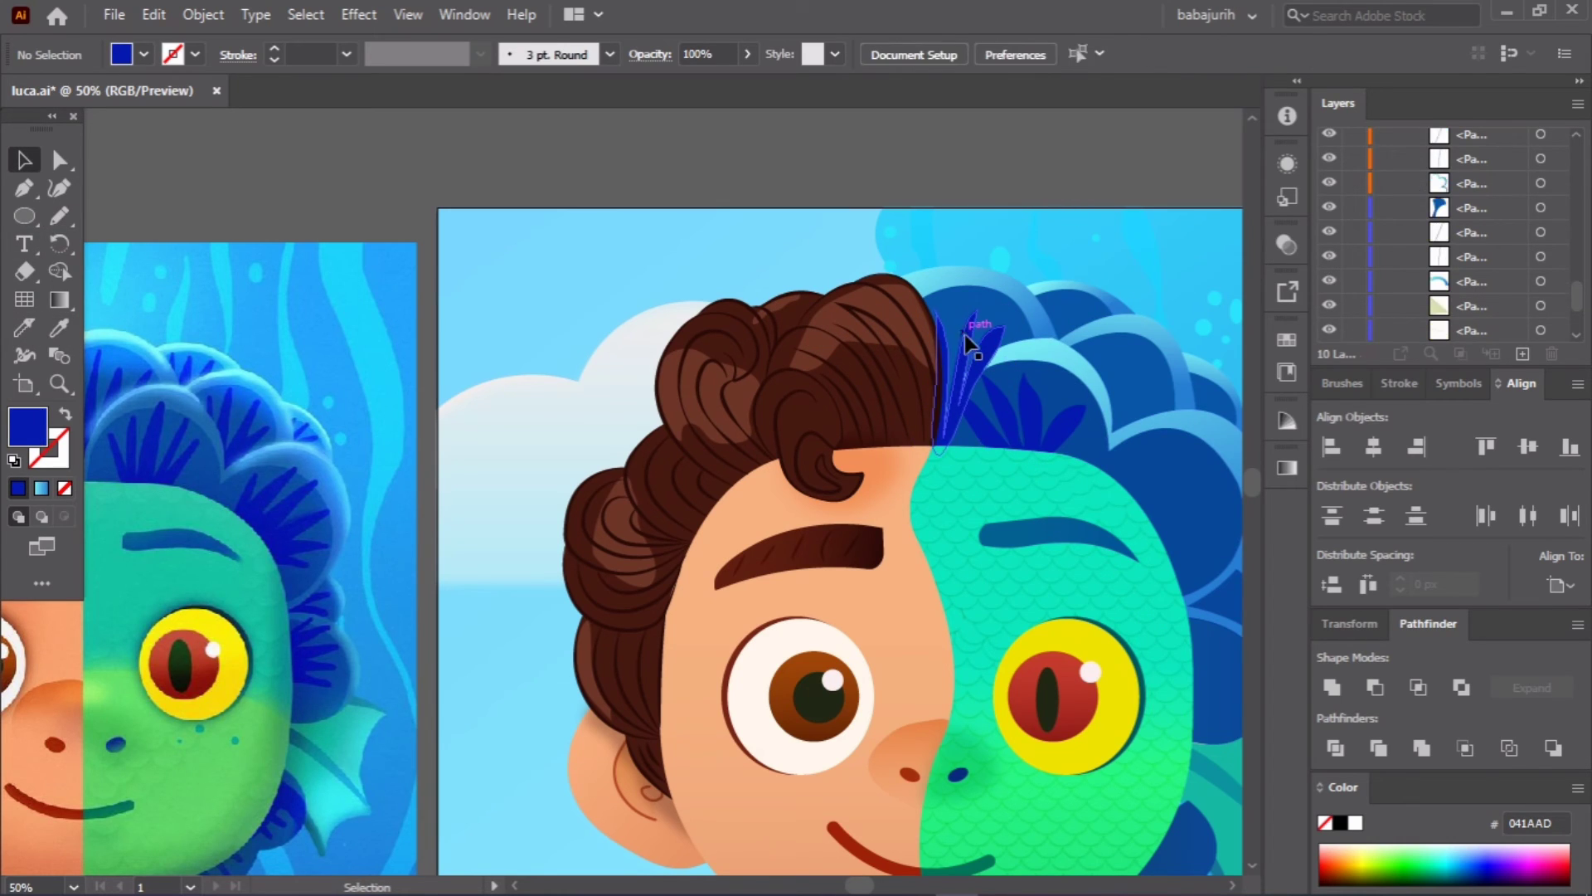
pyautogui.click(964, 335)
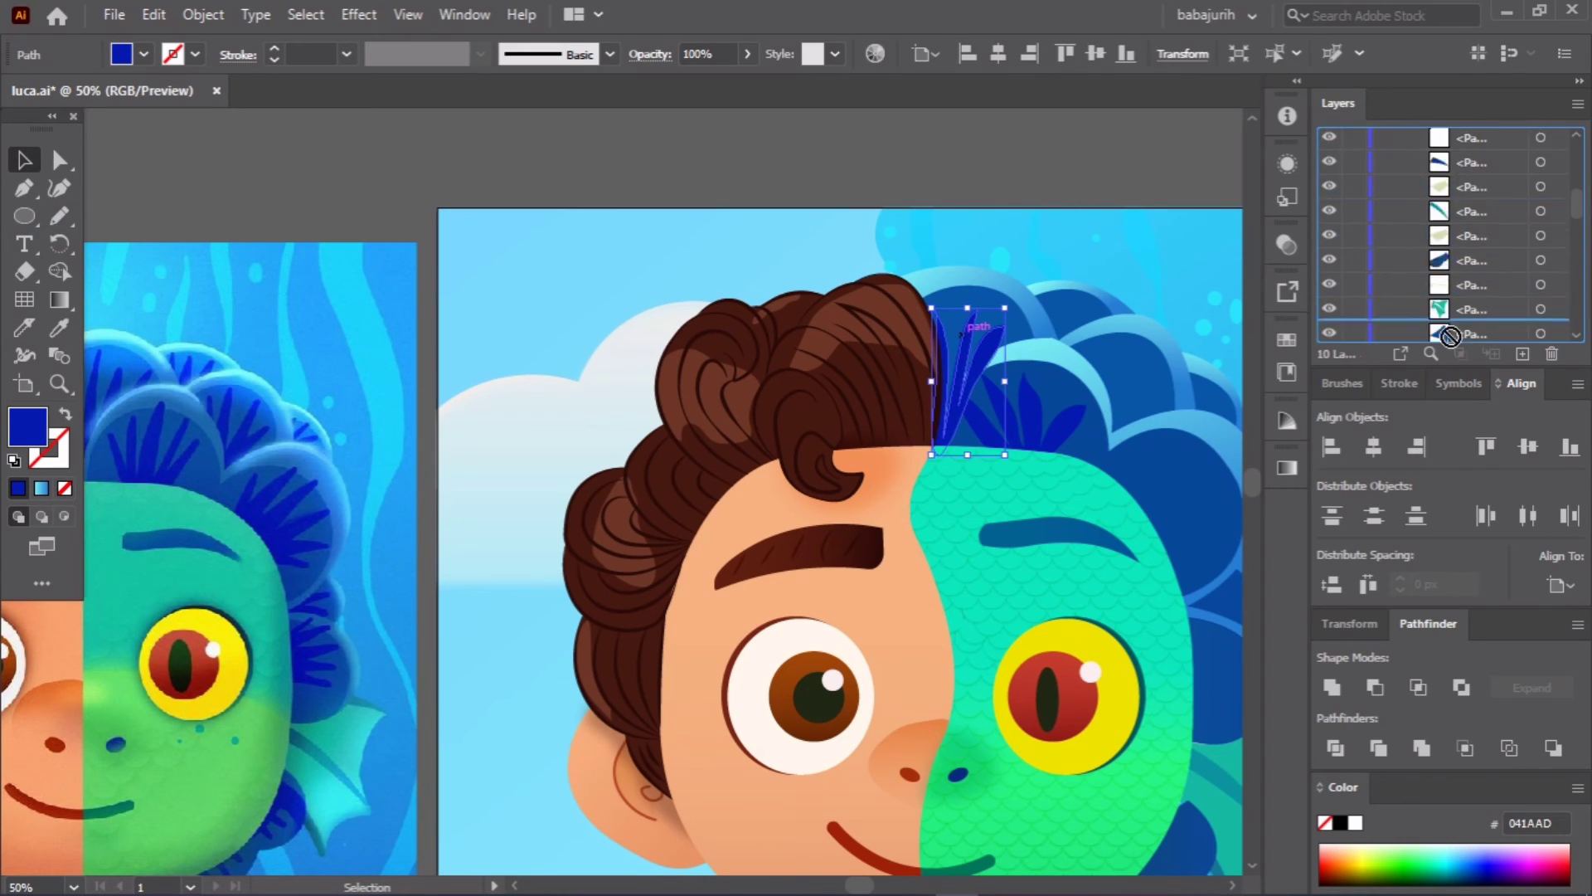
pyautogui.hotkey('ctrl', '[')
pyautogui.click(1142, 177)
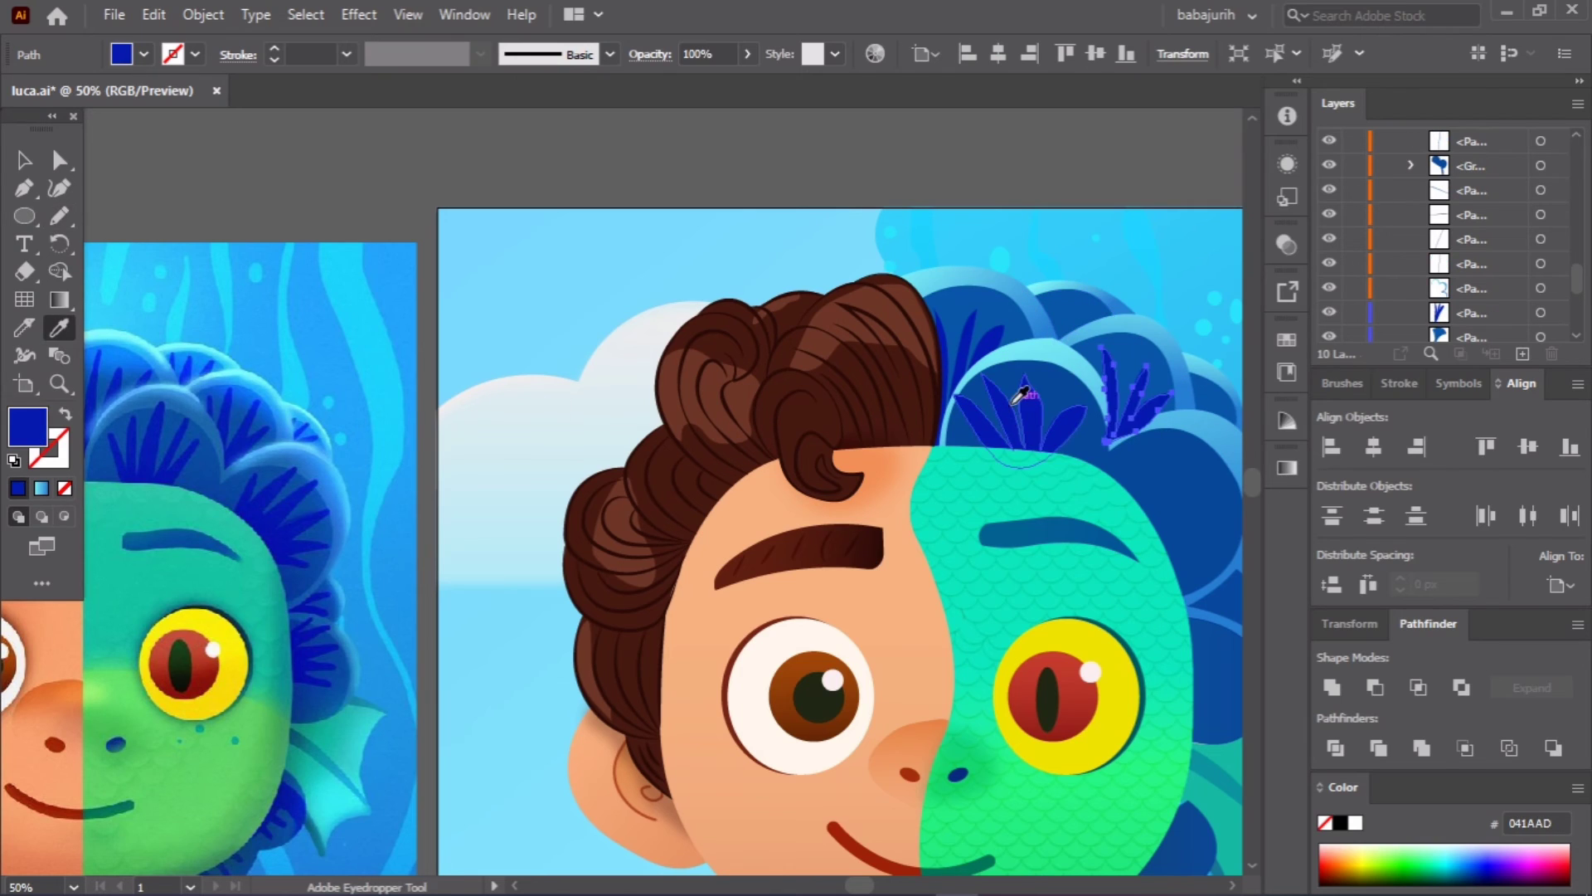
pyautogui.press('v')
pyautogui.scroll(-3, 1451, 248)
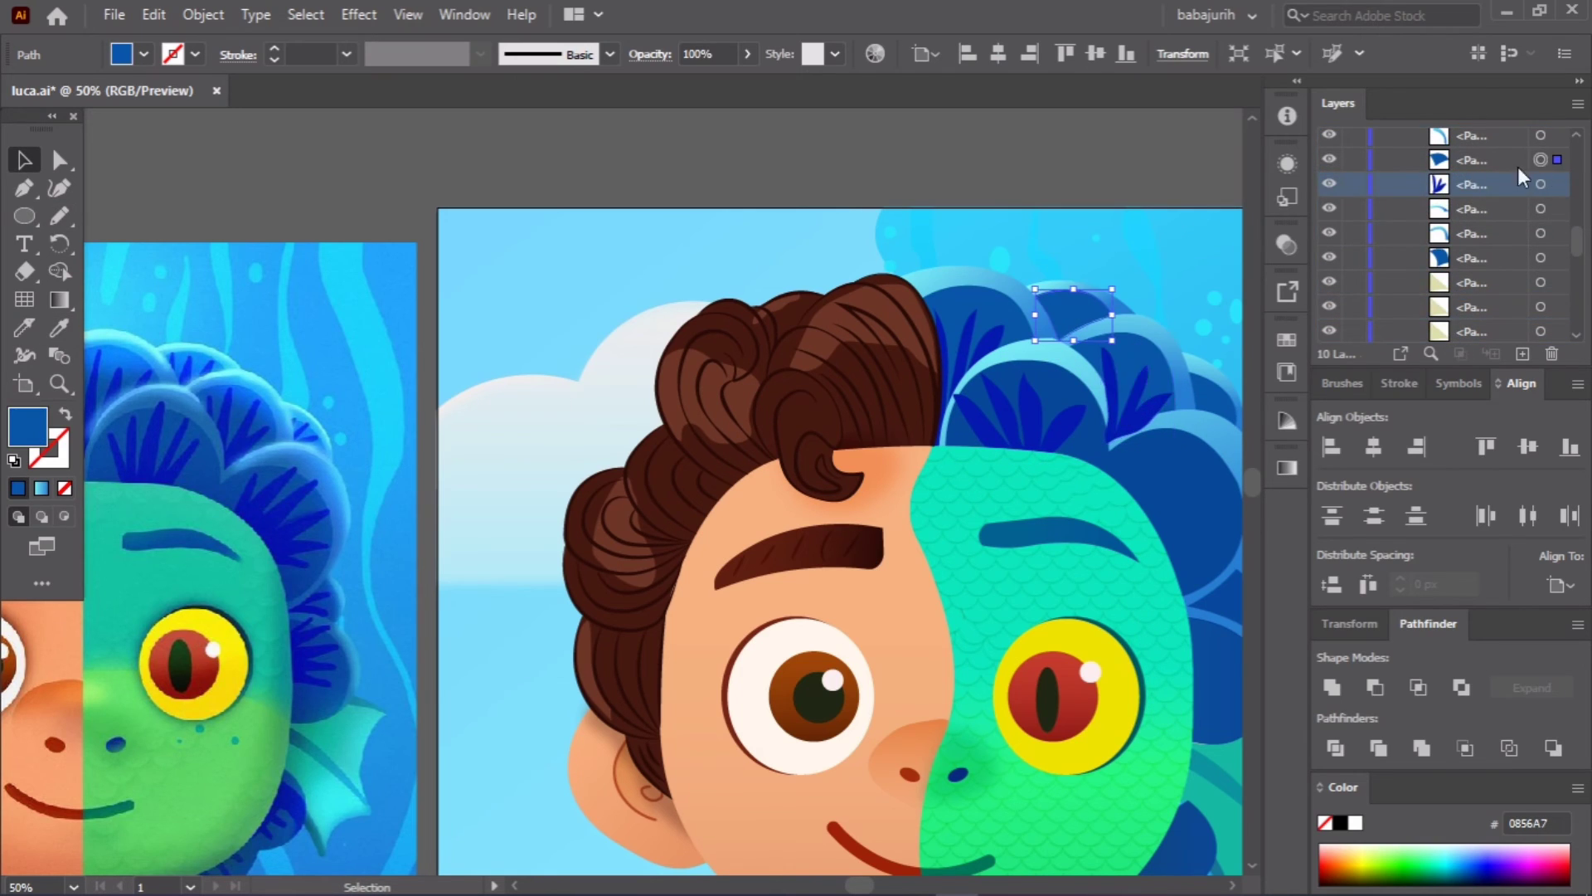
pyautogui.click(1177, 165)
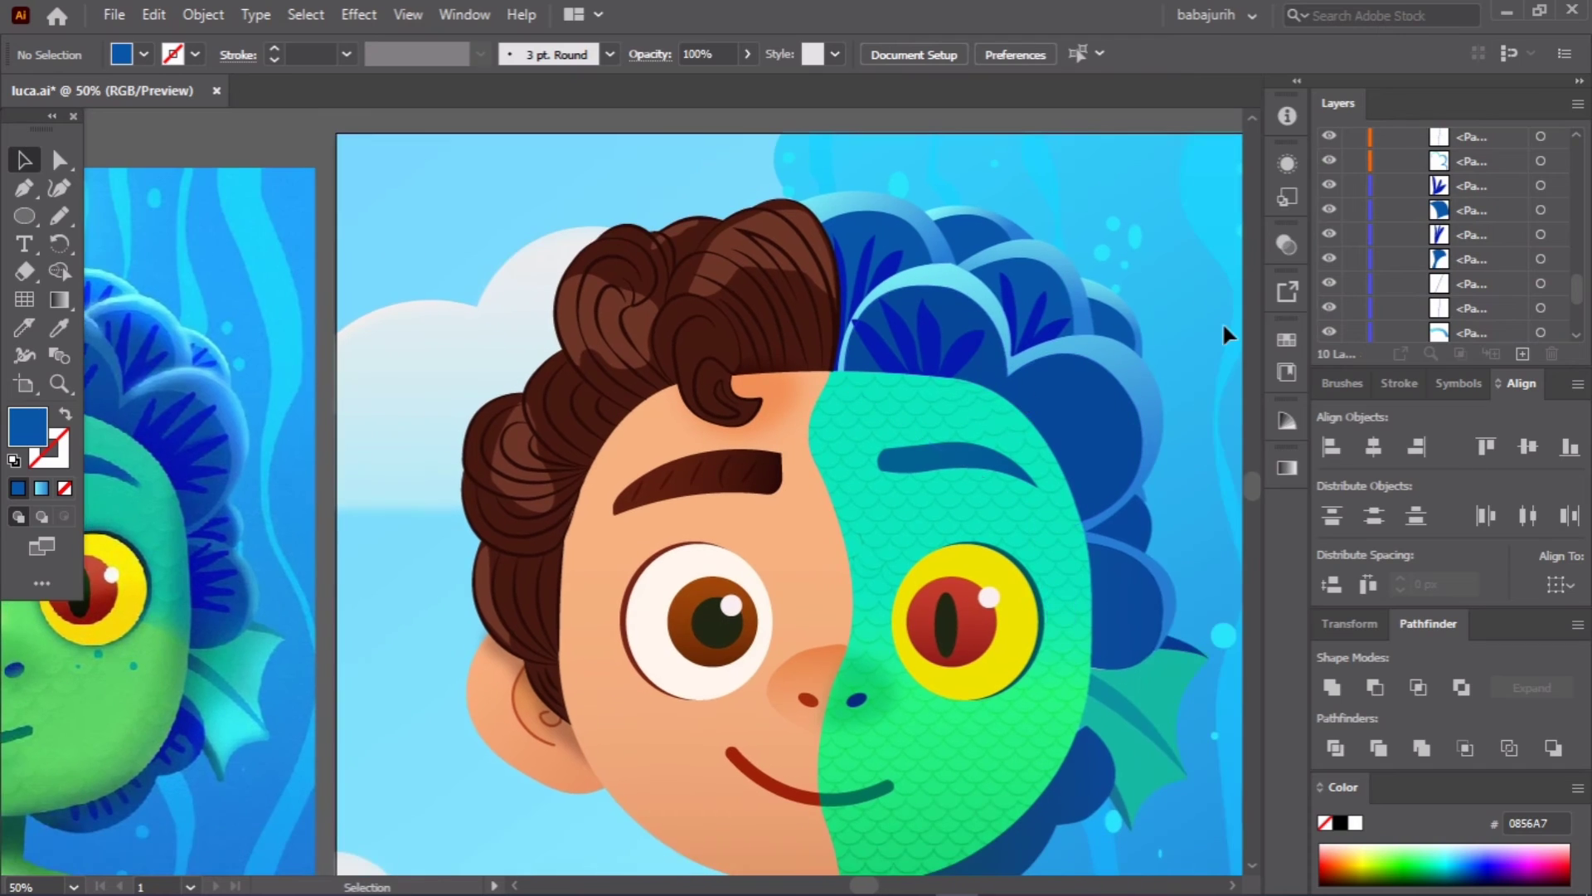
# Step: Draw dark-blue fern leaves on the hair scallops and move them behind the scallop in Layers
pyautogui.moveTo(1081, 457); pyautogui.dragTo(1028, 427)
pyautogui.click(59, 328)
pyautogui.click(954, 331)
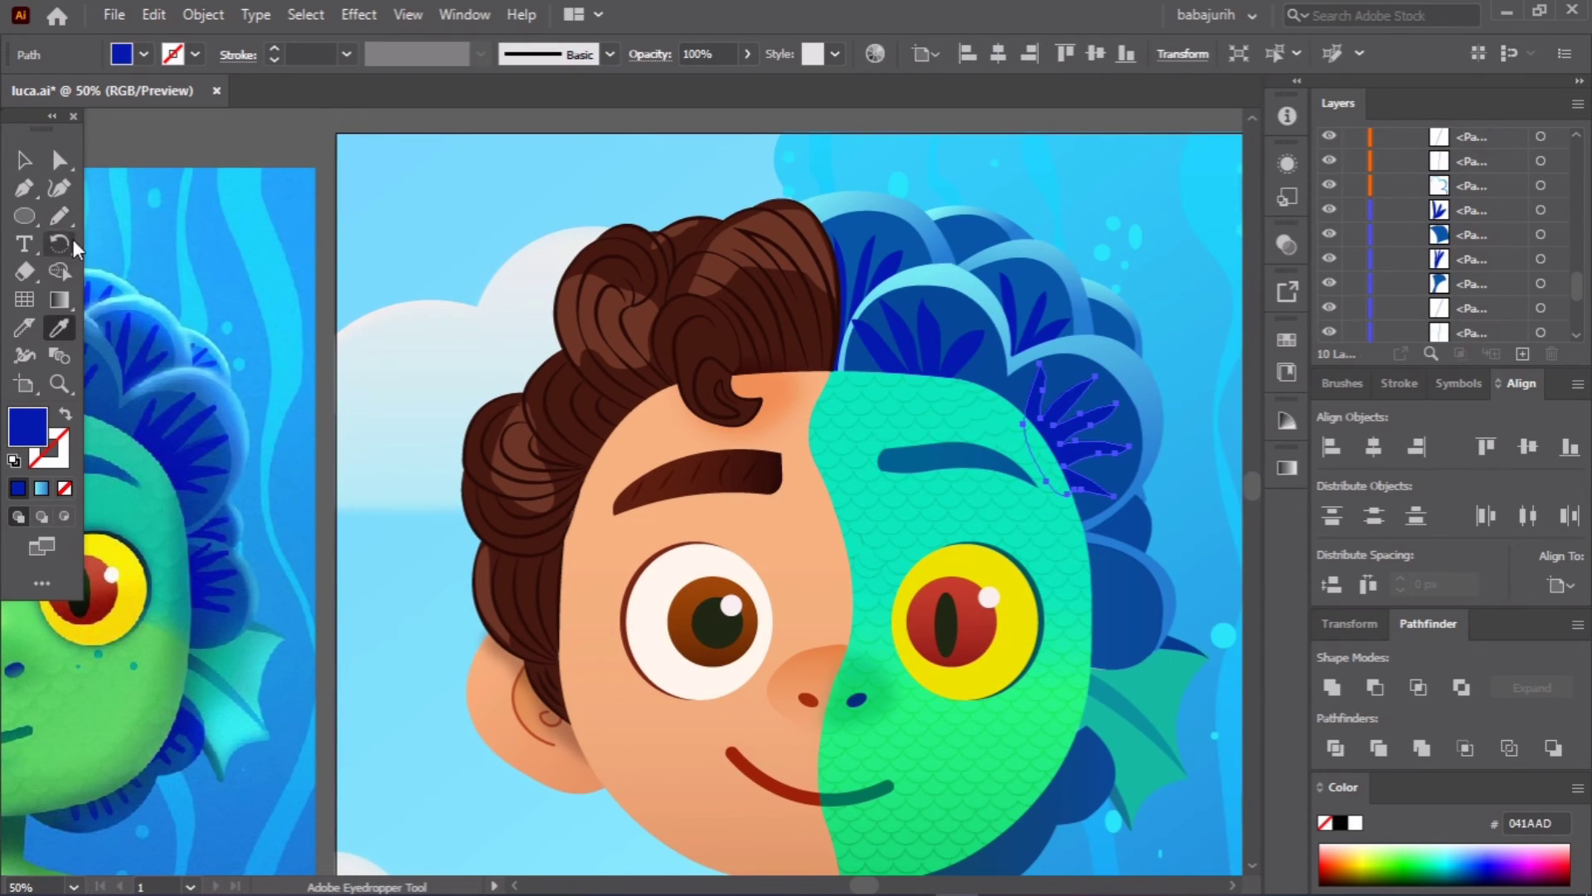
pyautogui.moveTo(1111, 615); pyautogui.dragTo(1116, 620)
pyautogui.press('i')
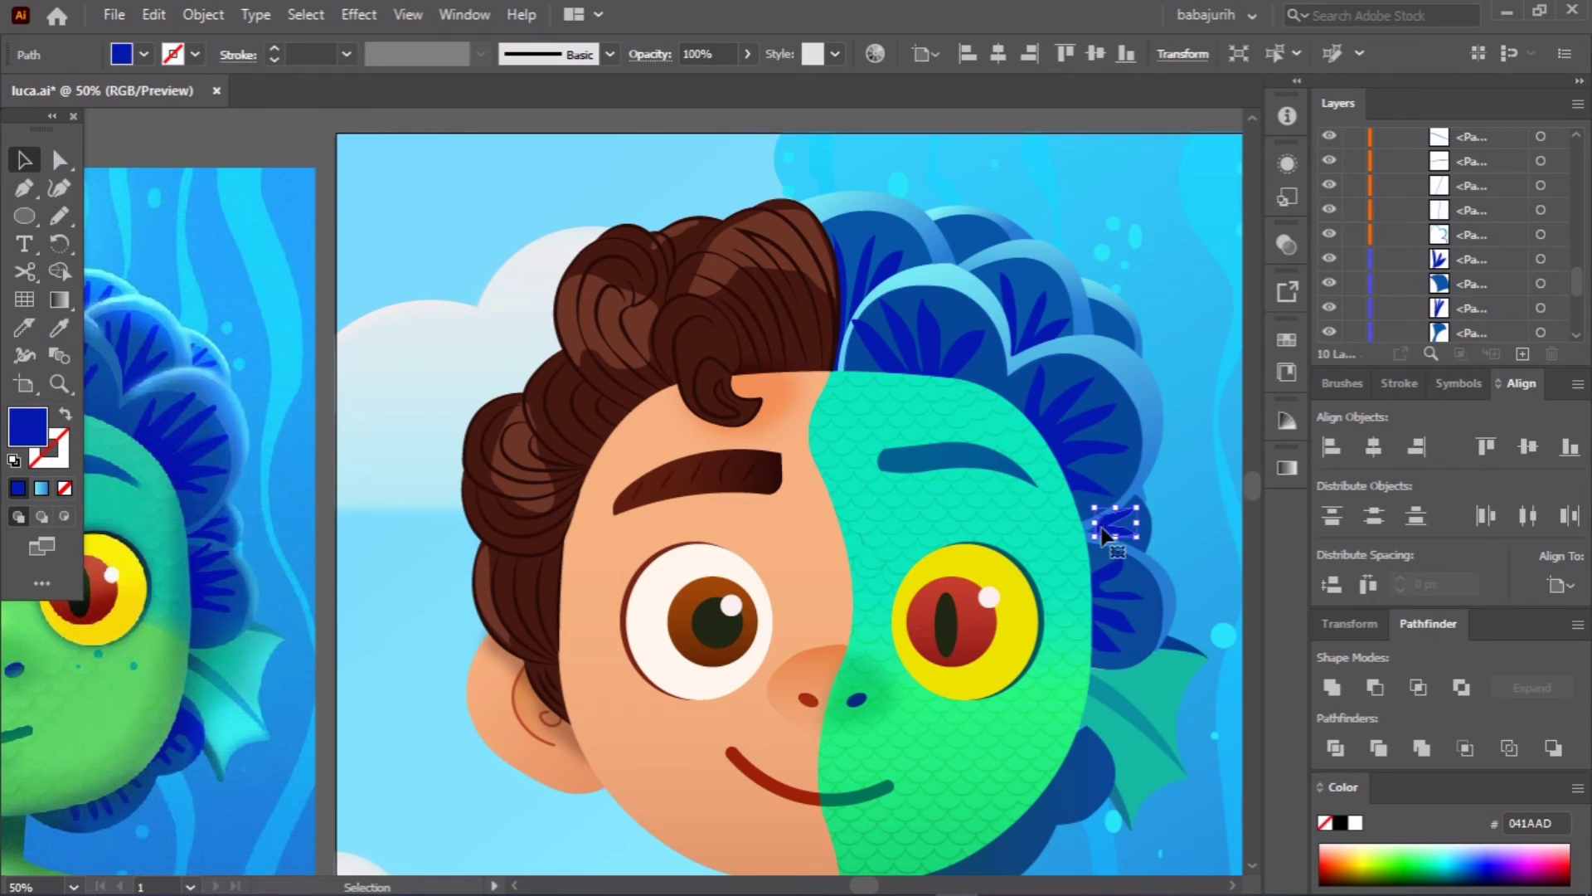
pyautogui.moveTo(1499, 138); pyautogui.dragTo(1459, 282)
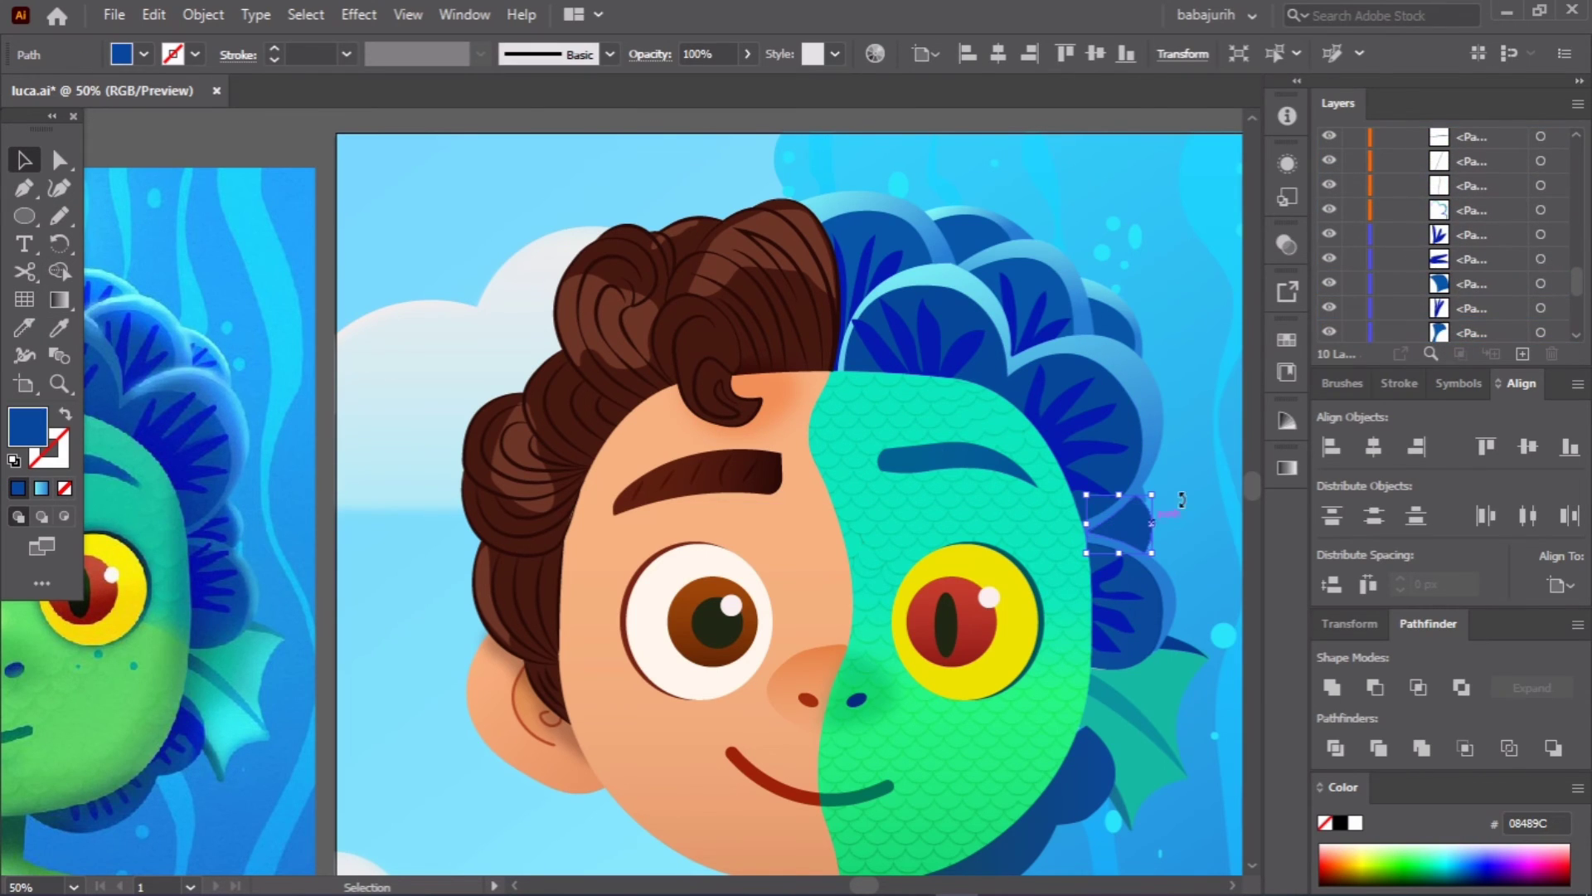
pyautogui.scroll(-3, 1443, 332)
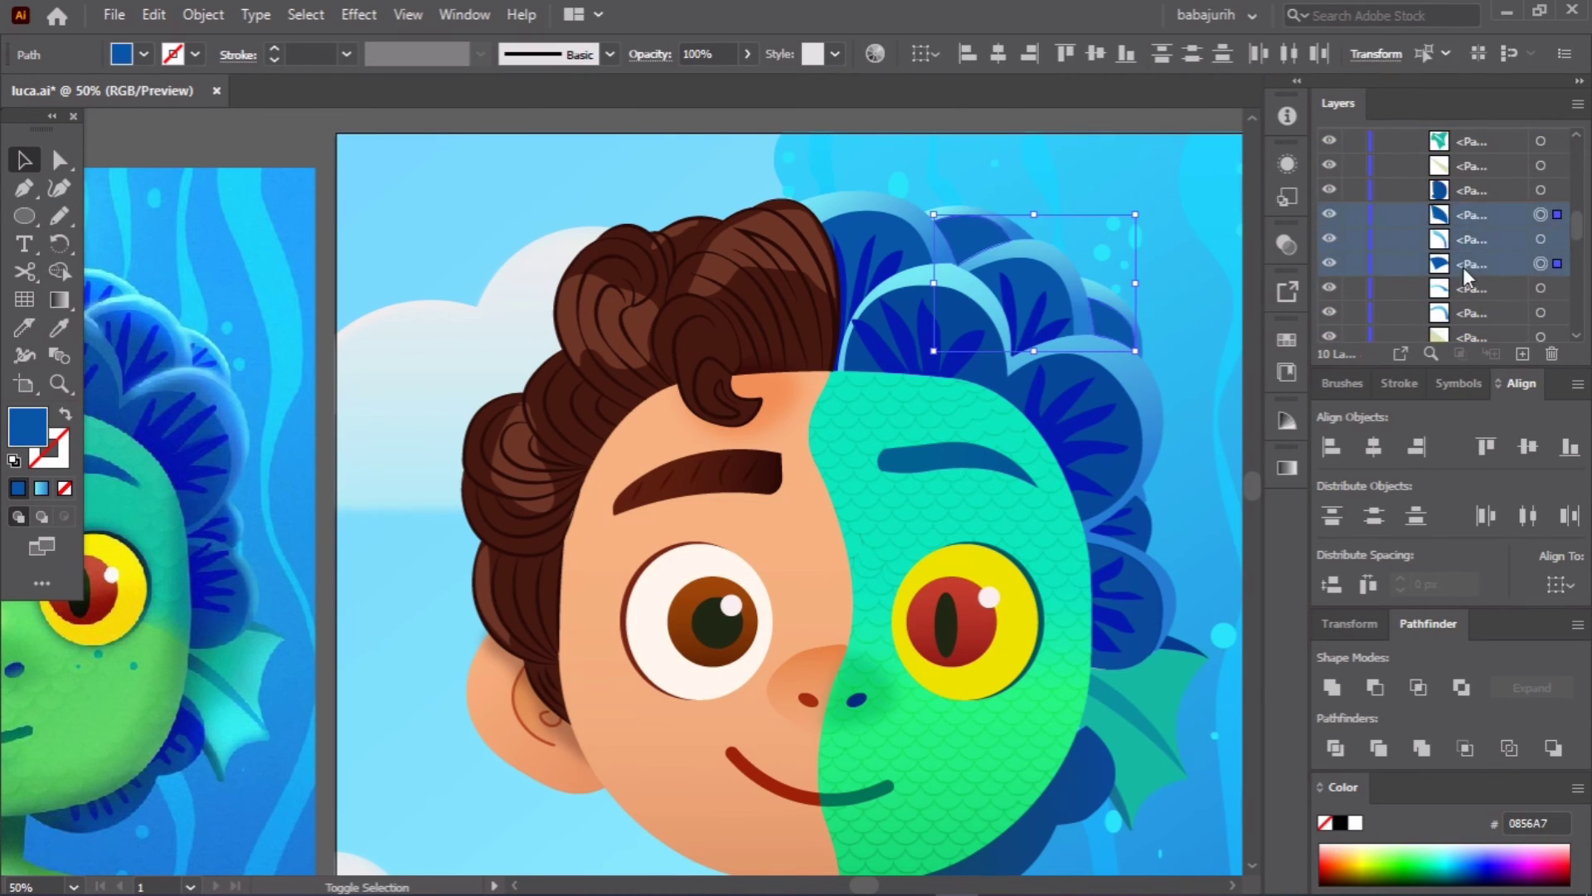
pyautogui.scroll(-3, 1462, 267)
pyautogui.click(1219, 282)
# Step: Draw a small dark-blue leaf at the top of the hair
pyautogui.moveTo(953, 237); pyautogui.dragTo(985, 225)
pyautogui.click(59, 327)
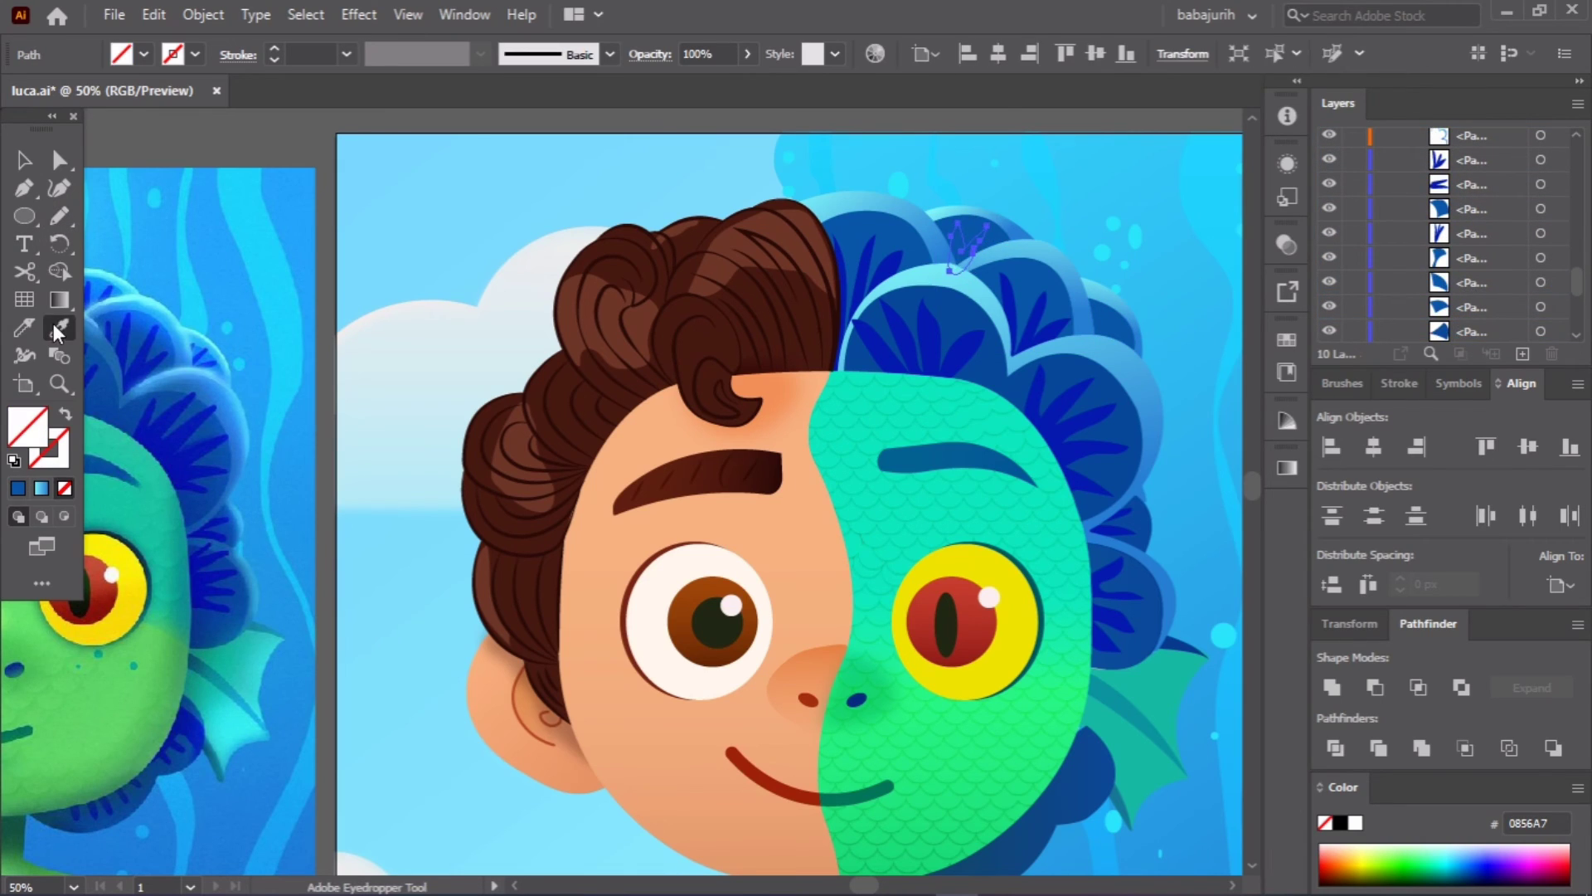
pyautogui.scroll(-3, 1532, 219)
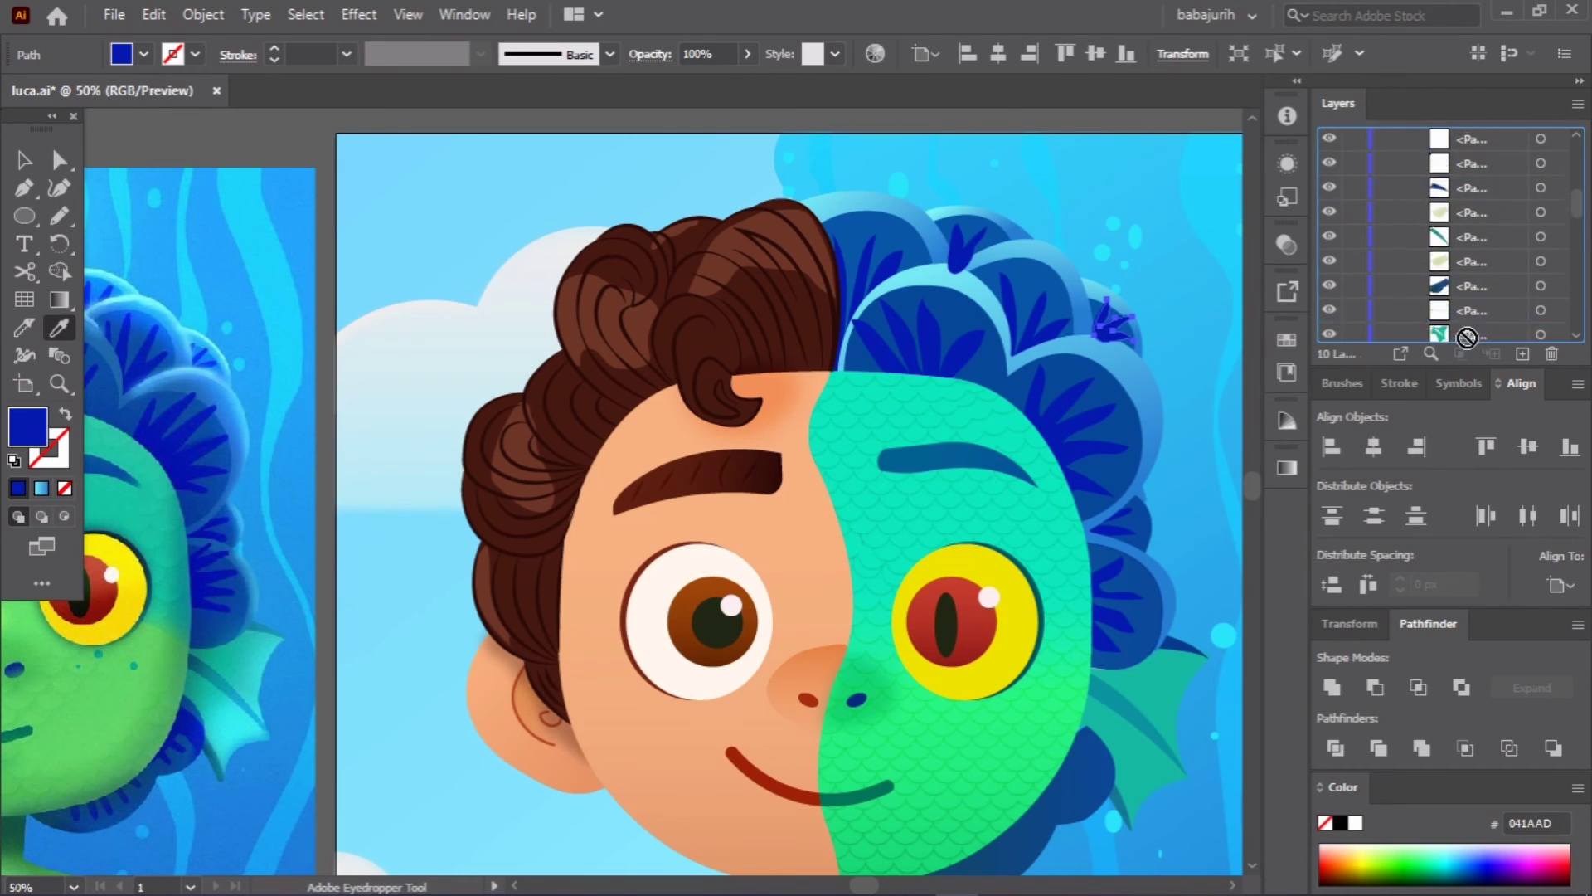
pyautogui.click(1181, 181)
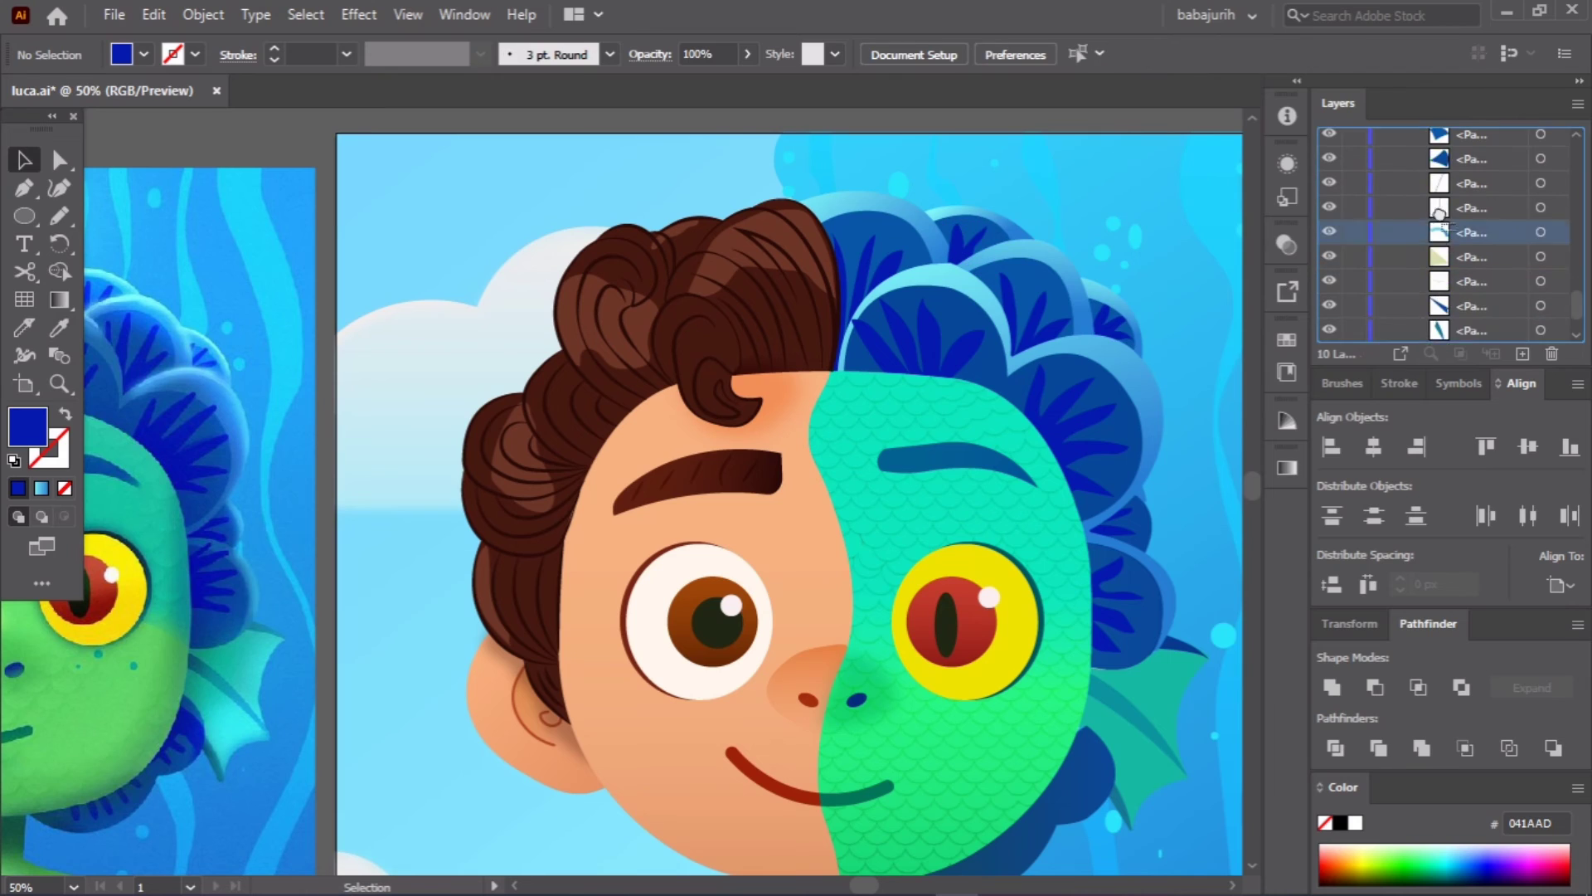
pyautogui.scroll(-5, 1177, 398)
pyautogui.click(59, 215)
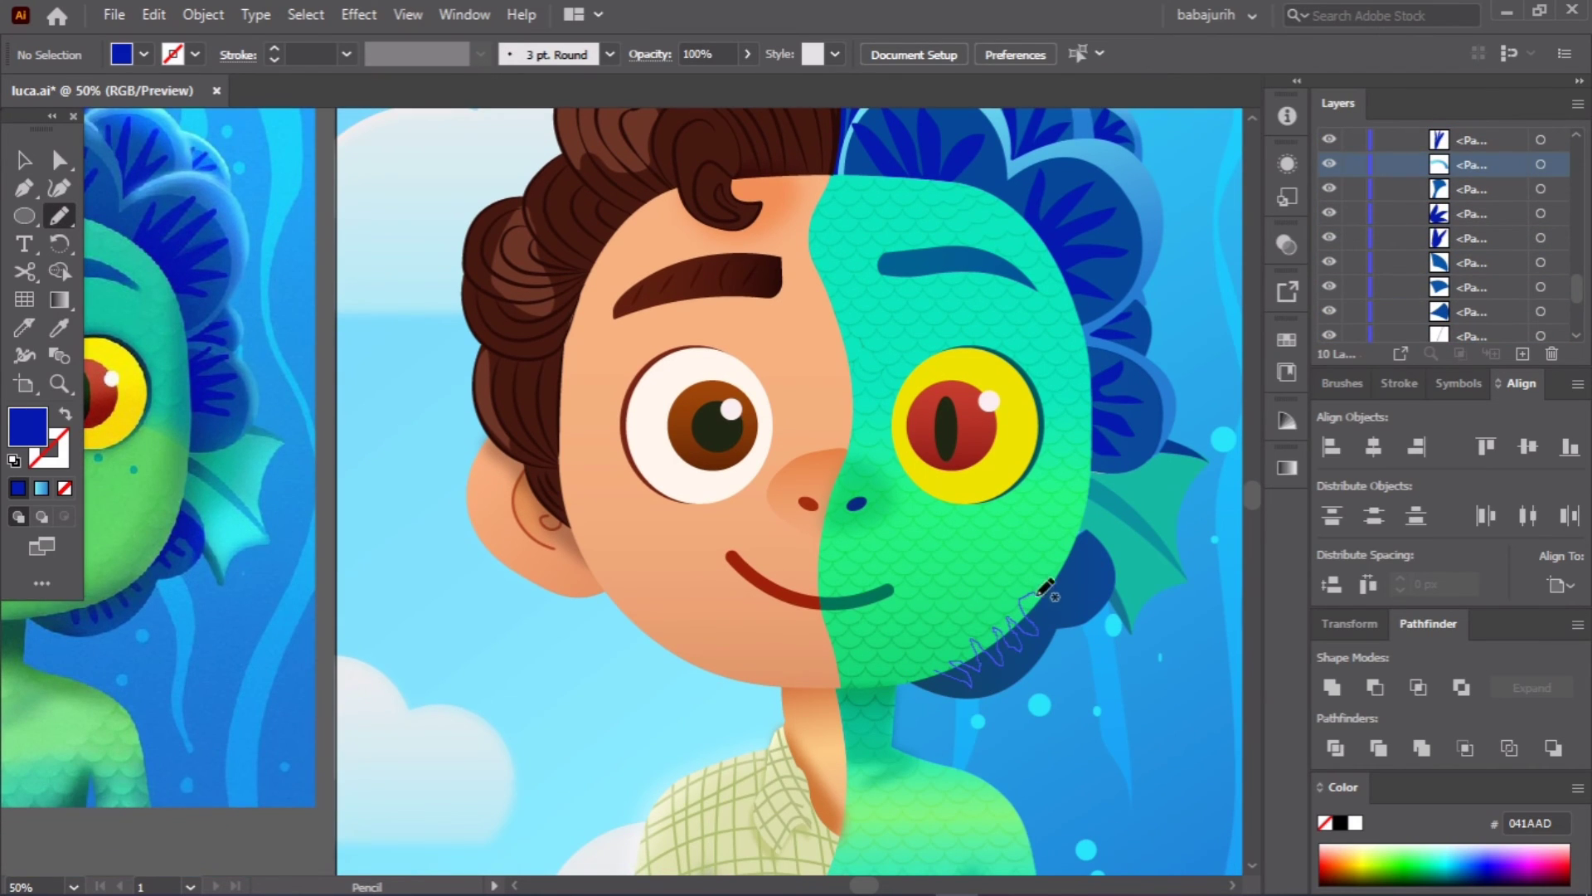
# Step: Draw a zigzag fern stroke along the lower hair with the Pencil tool
pyautogui.moveTo(1111, 569); pyautogui.dragTo(1107, 566)
pyautogui.press('i')
pyautogui.scroll(3, 1156, 690)
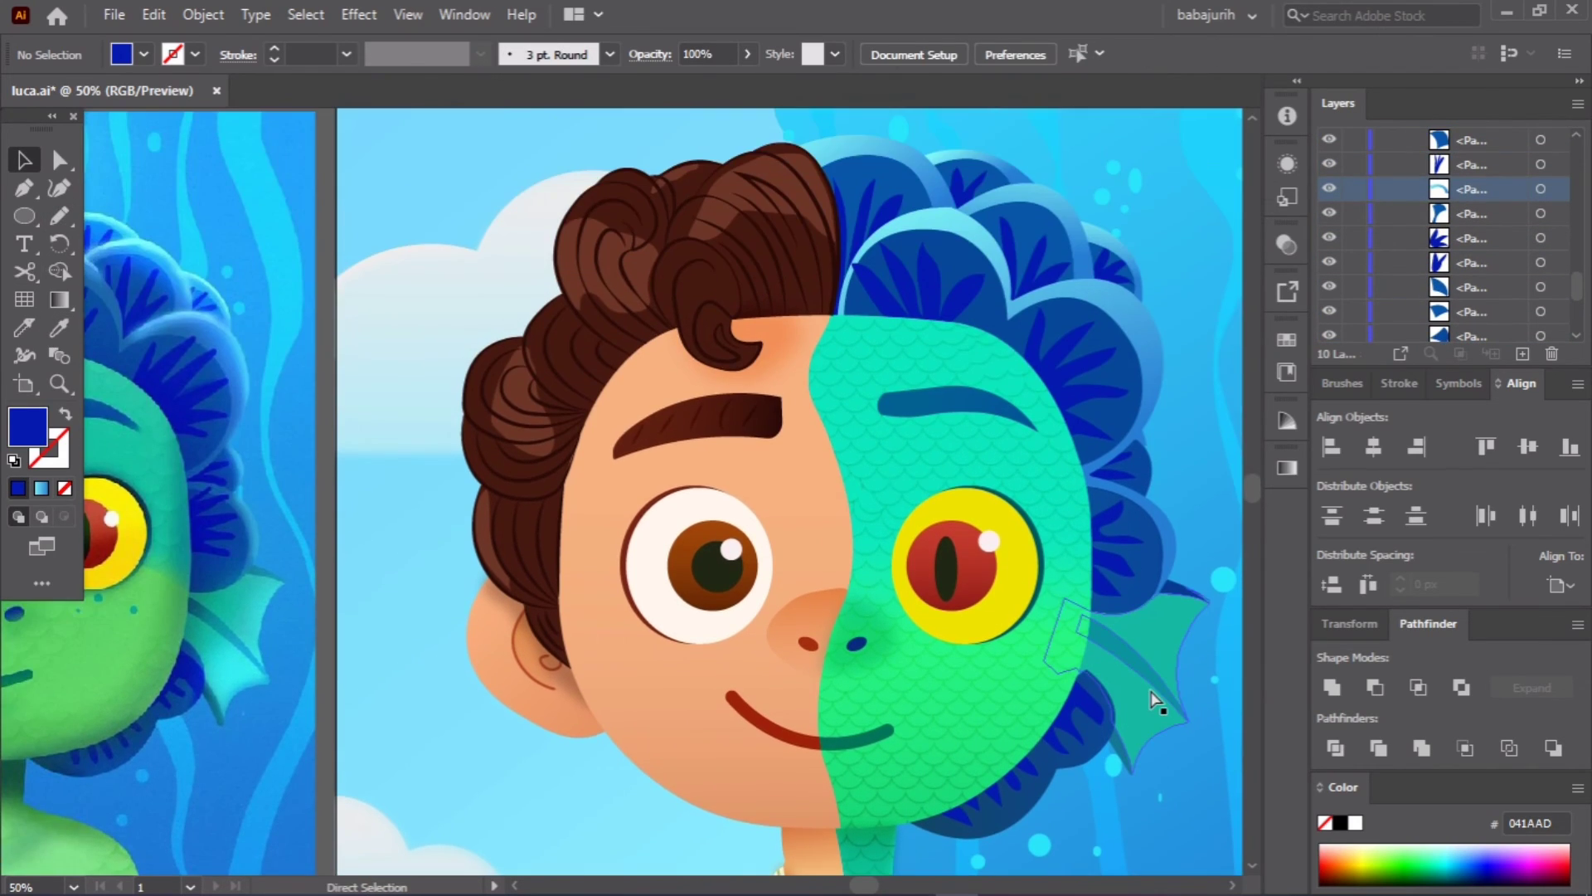
pyautogui.hotkey('ctrl', 'z')
pyautogui.press('i')
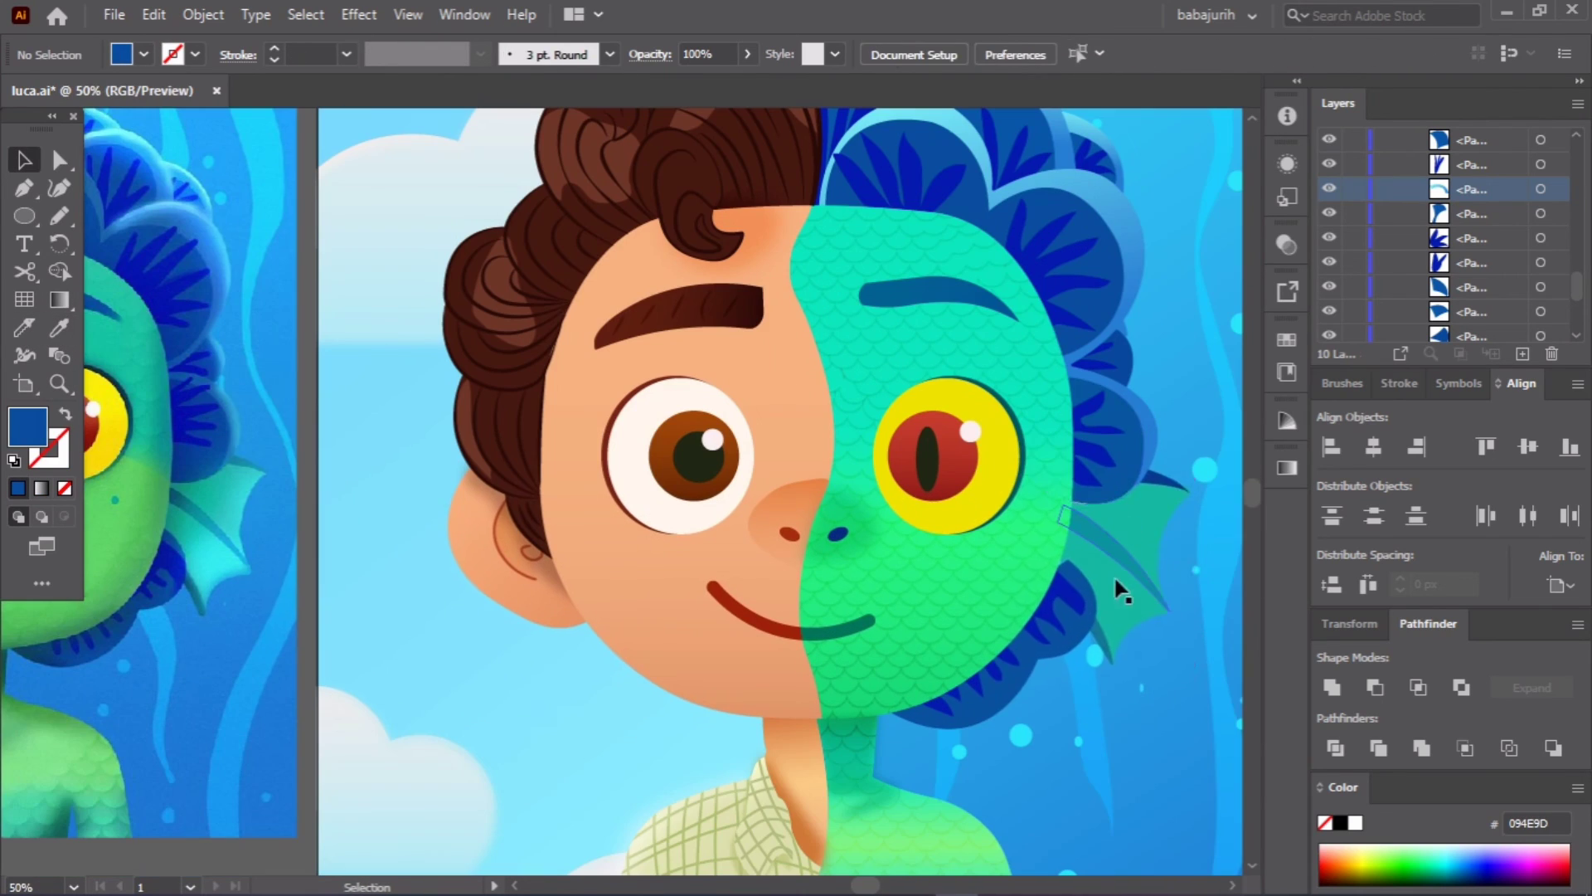
# Step: Give the ear fin a teal linear gradient, then deselect and view the whole artwork
pyautogui.press('g')
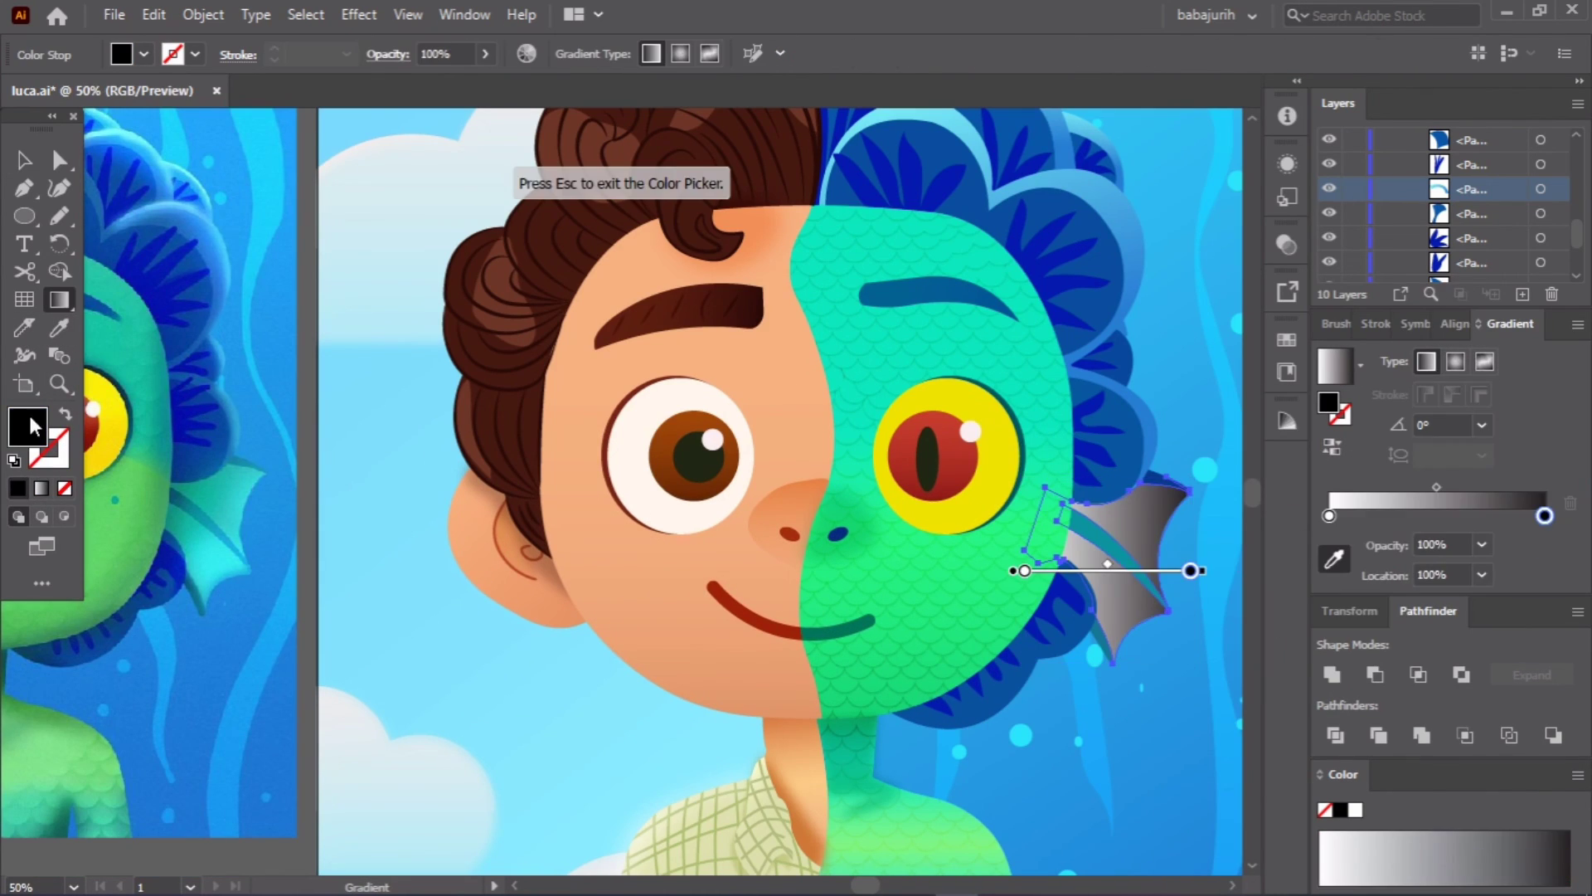
pyautogui.click(988, 553)
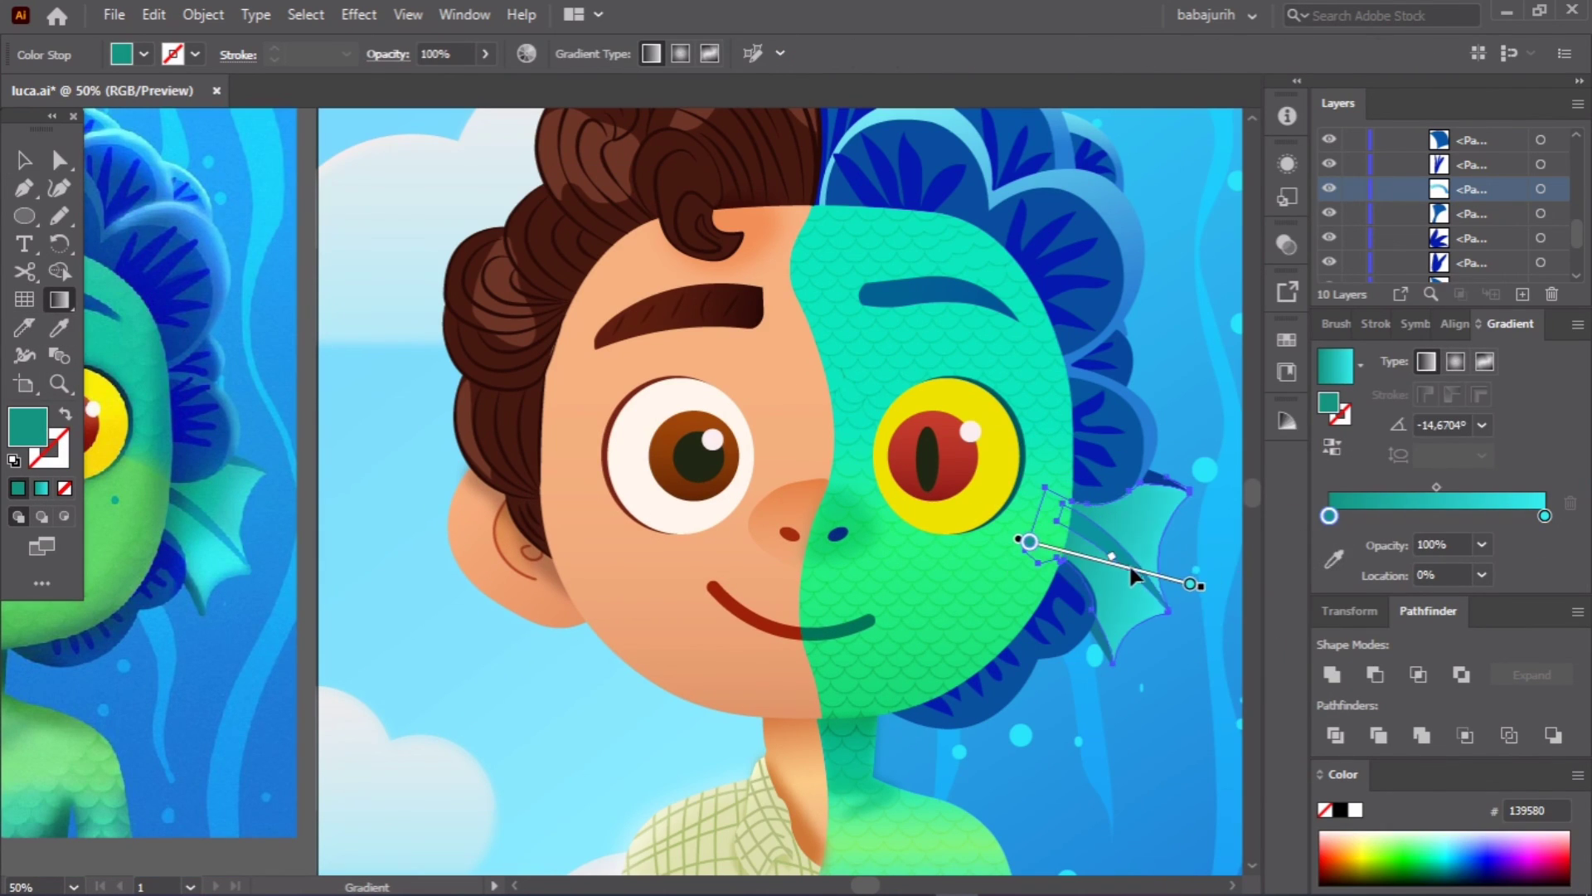
pyautogui.press('v')
pyautogui.click(1082, 584)
pyautogui.scroll(4, 1083, 583)
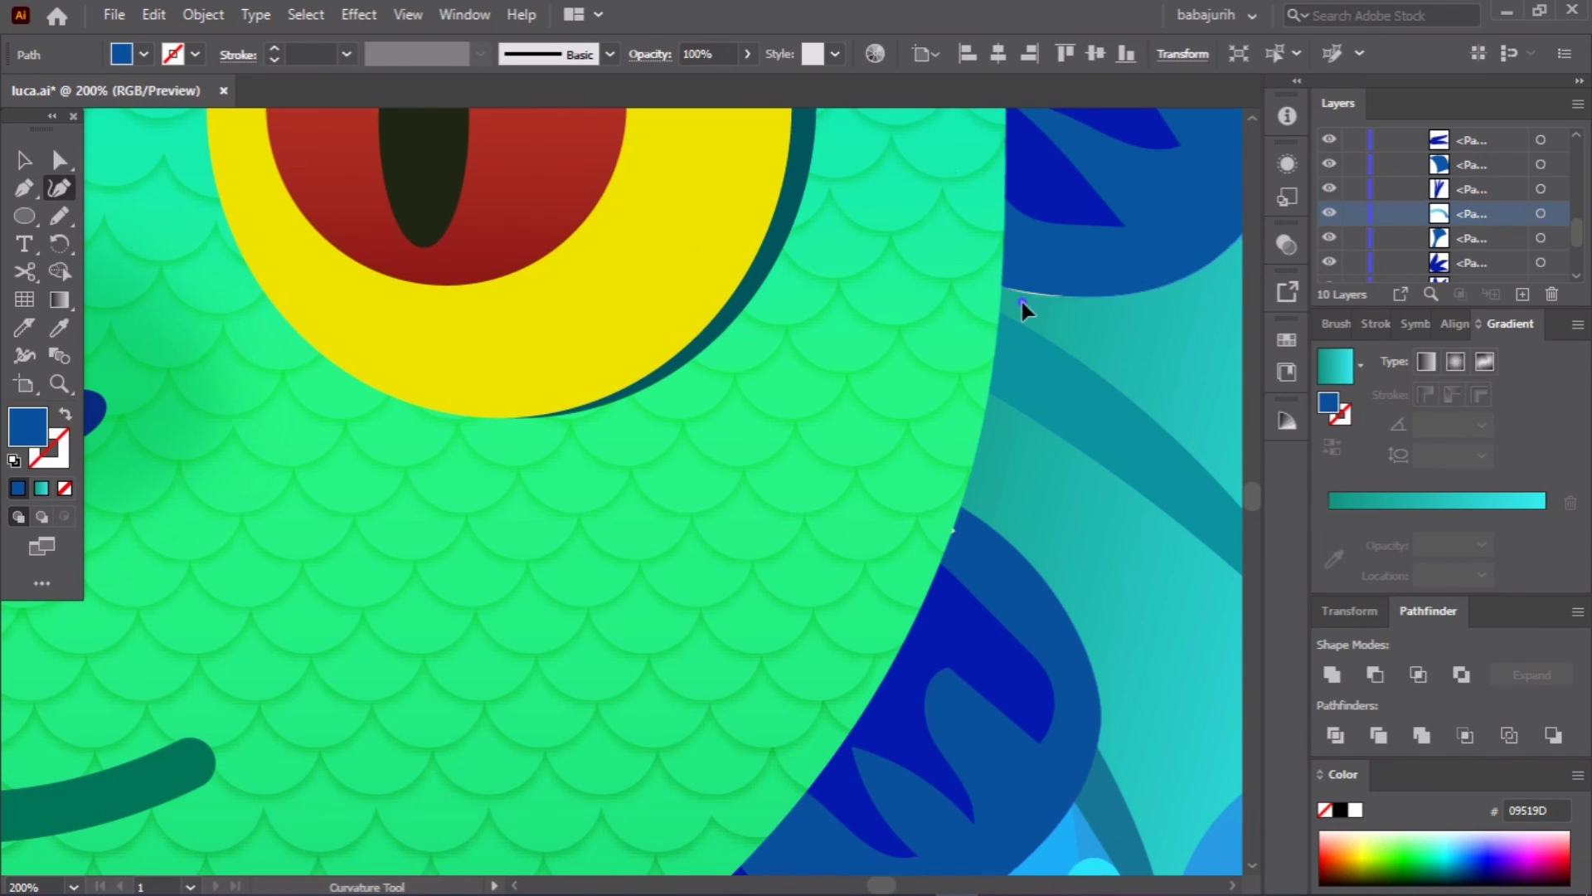
pyautogui.keyDown('ctrl'); pyautogui.click(1061, 300); pyautogui.keyUp('ctrl')
pyautogui.click(953, 526)
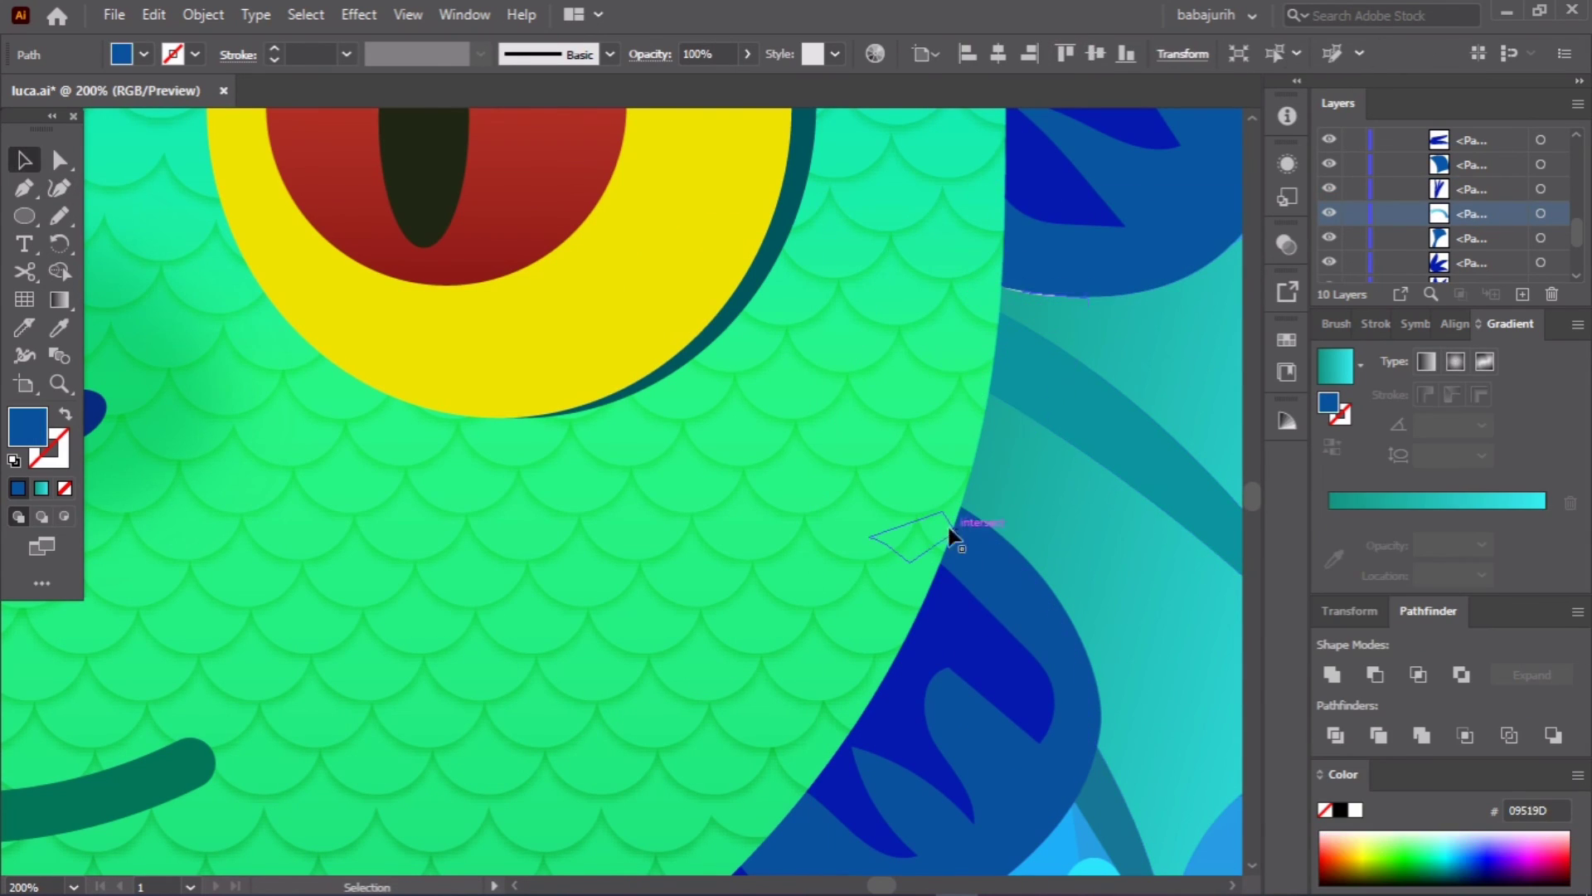
pyautogui.hotkey('ctrl', 'shift', 'a')
pyautogui.scroll(-5, 967, 345)
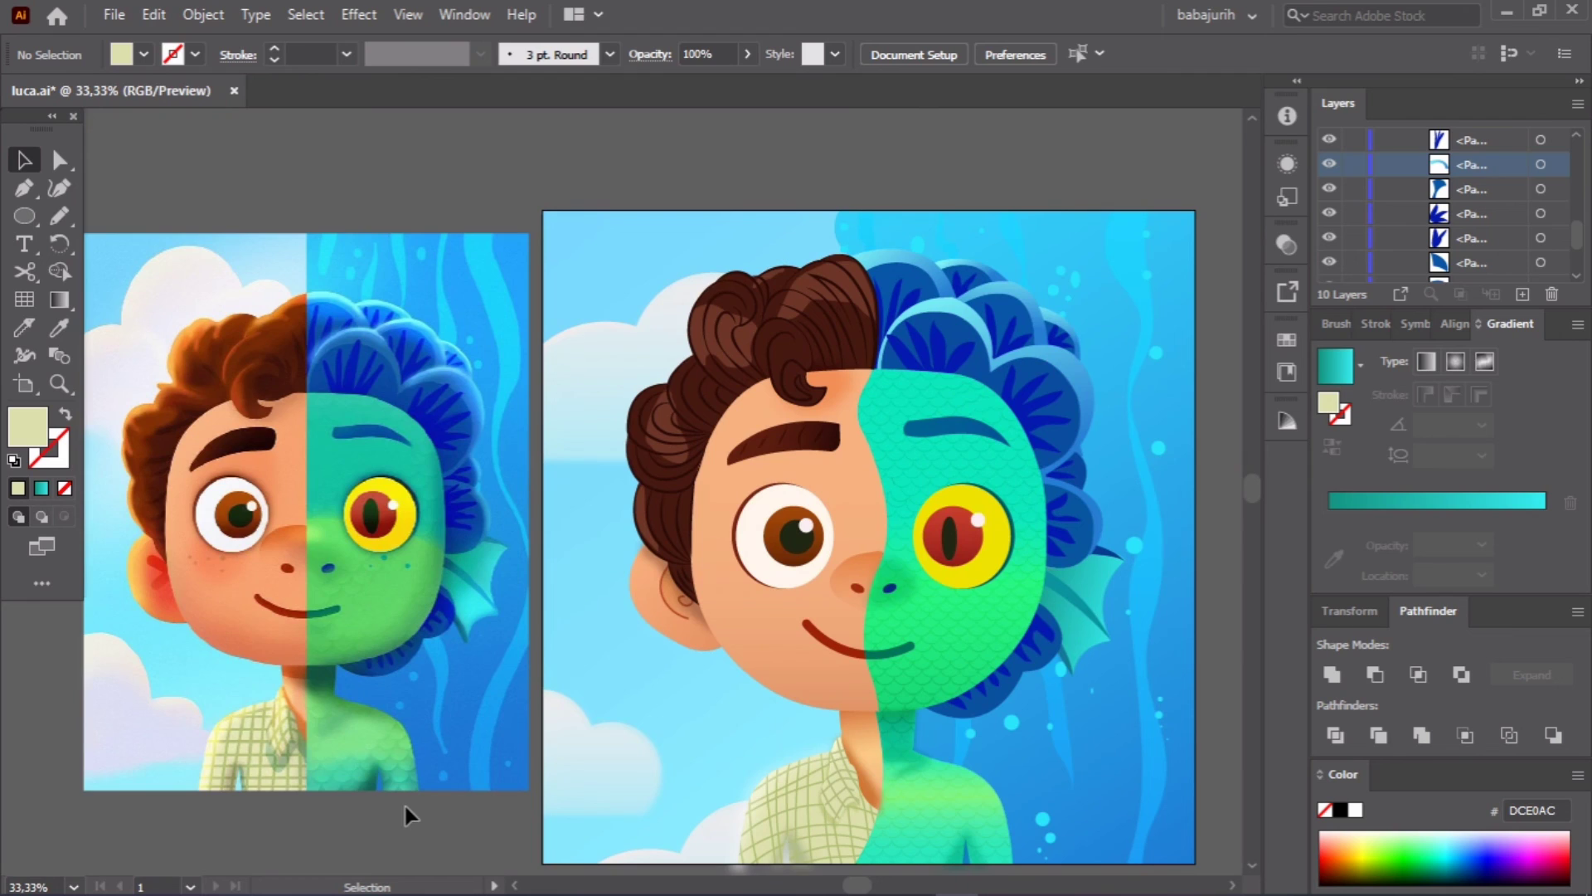
# Step: Draw a first small bubble circle with the Ellipse tool in cyan fill 76F9FF
pyautogui.click(25, 217)
pyautogui.doubleClick(27, 426)
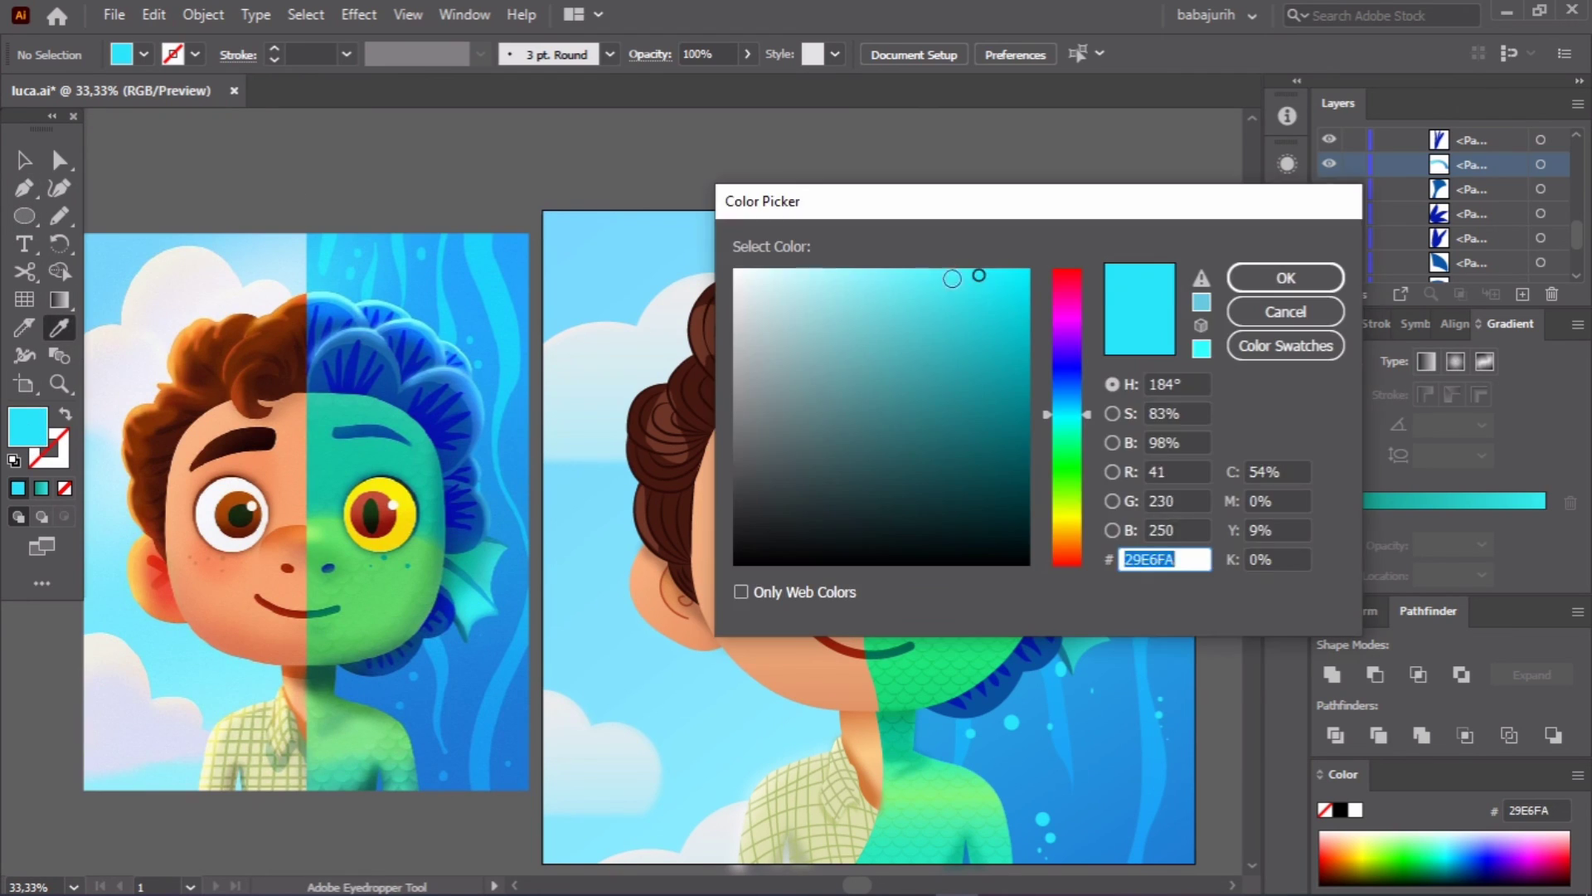
pyautogui.click(1308, 273)
pyautogui.moveTo(866, 447); pyautogui.dragTo(872, 387)
pyautogui.hotkey('ctrl', 'shift', 'a')
pyautogui.scroll(5, 872, 387)
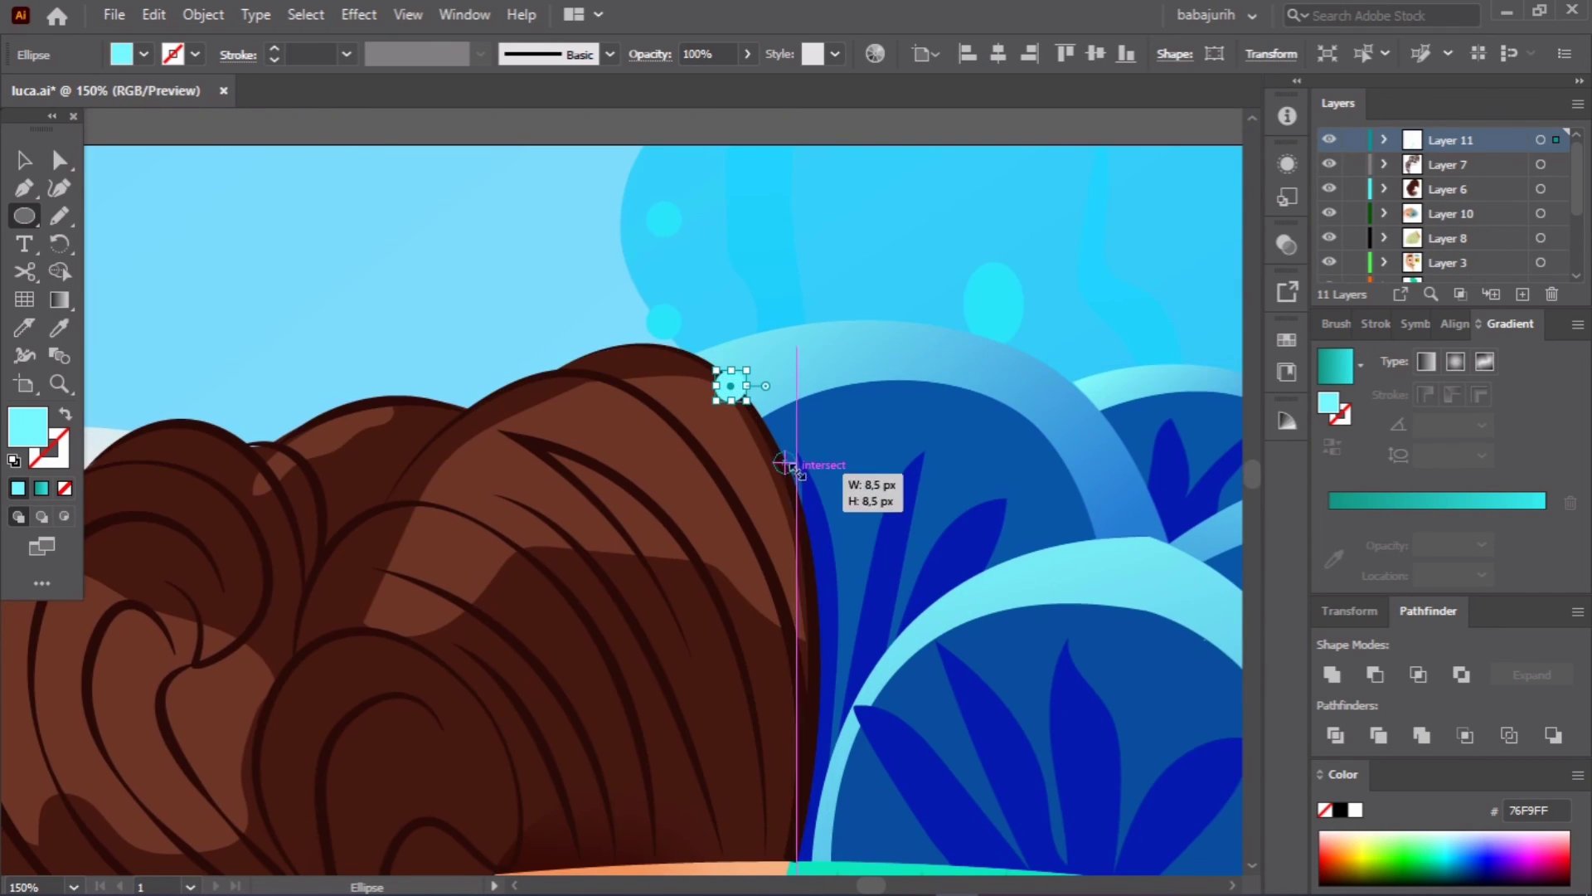
# Step: Add more small cyan bubbles along the face edge, near the neck and on the fish side
pyautogui.moveTo(793, 349); pyautogui.dragTo(803, 358)
pyautogui.scroll(-10, 803, 358)
pyautogui.scroll(3, 710, 355)
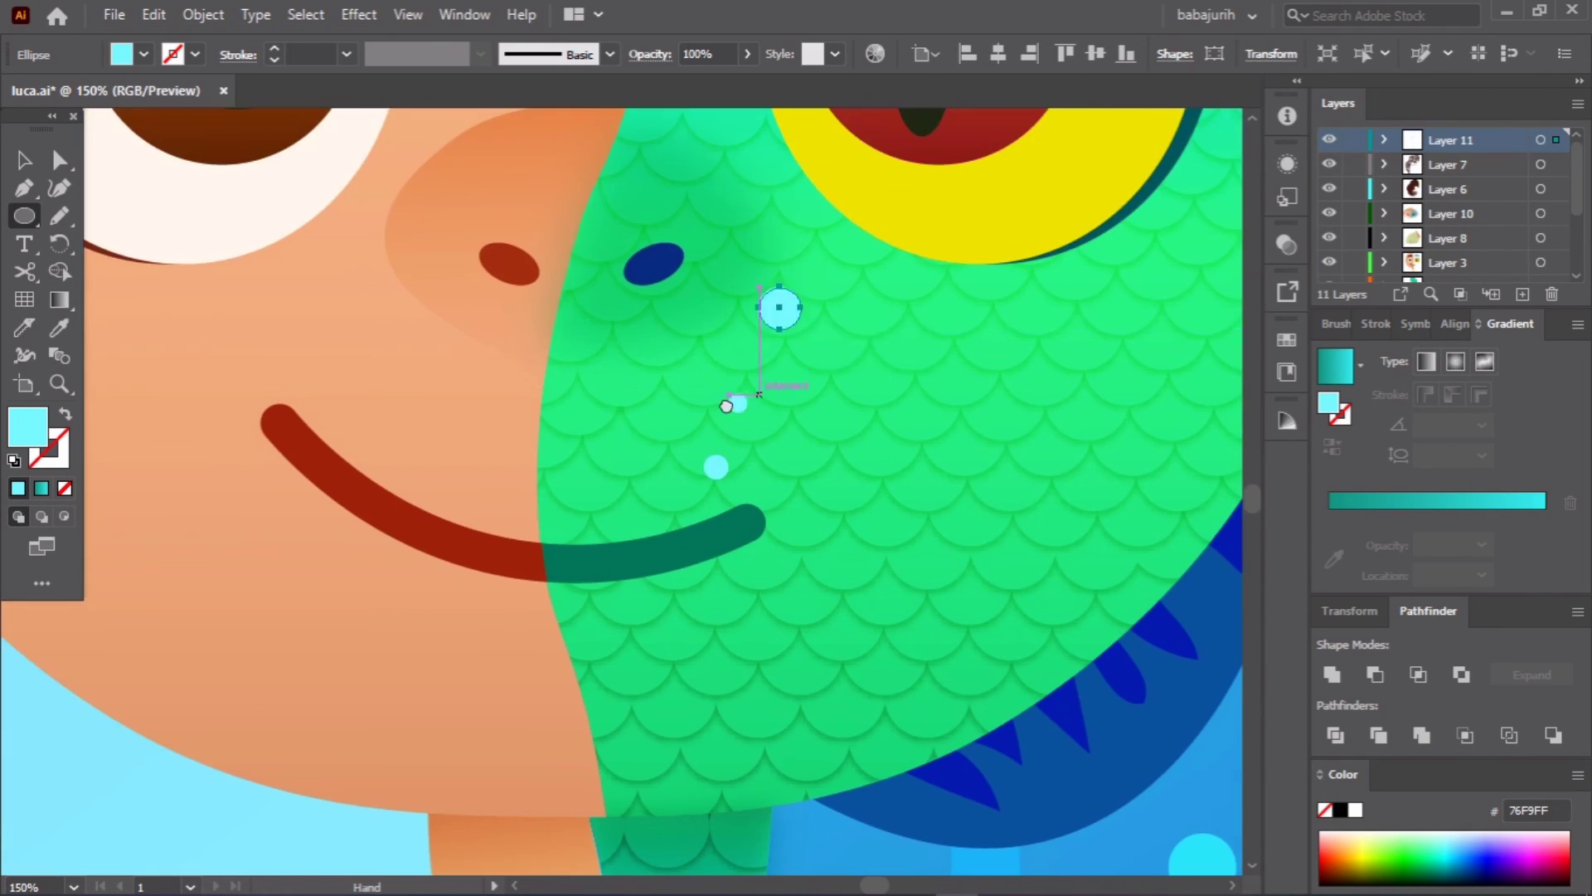
pyautogui.scroll(-10, 774, 305)
pyautogui.moveTo(540, 565); pyautogui.dragTo(551, 575)
pyautogui.scroll(5, 713, 434)
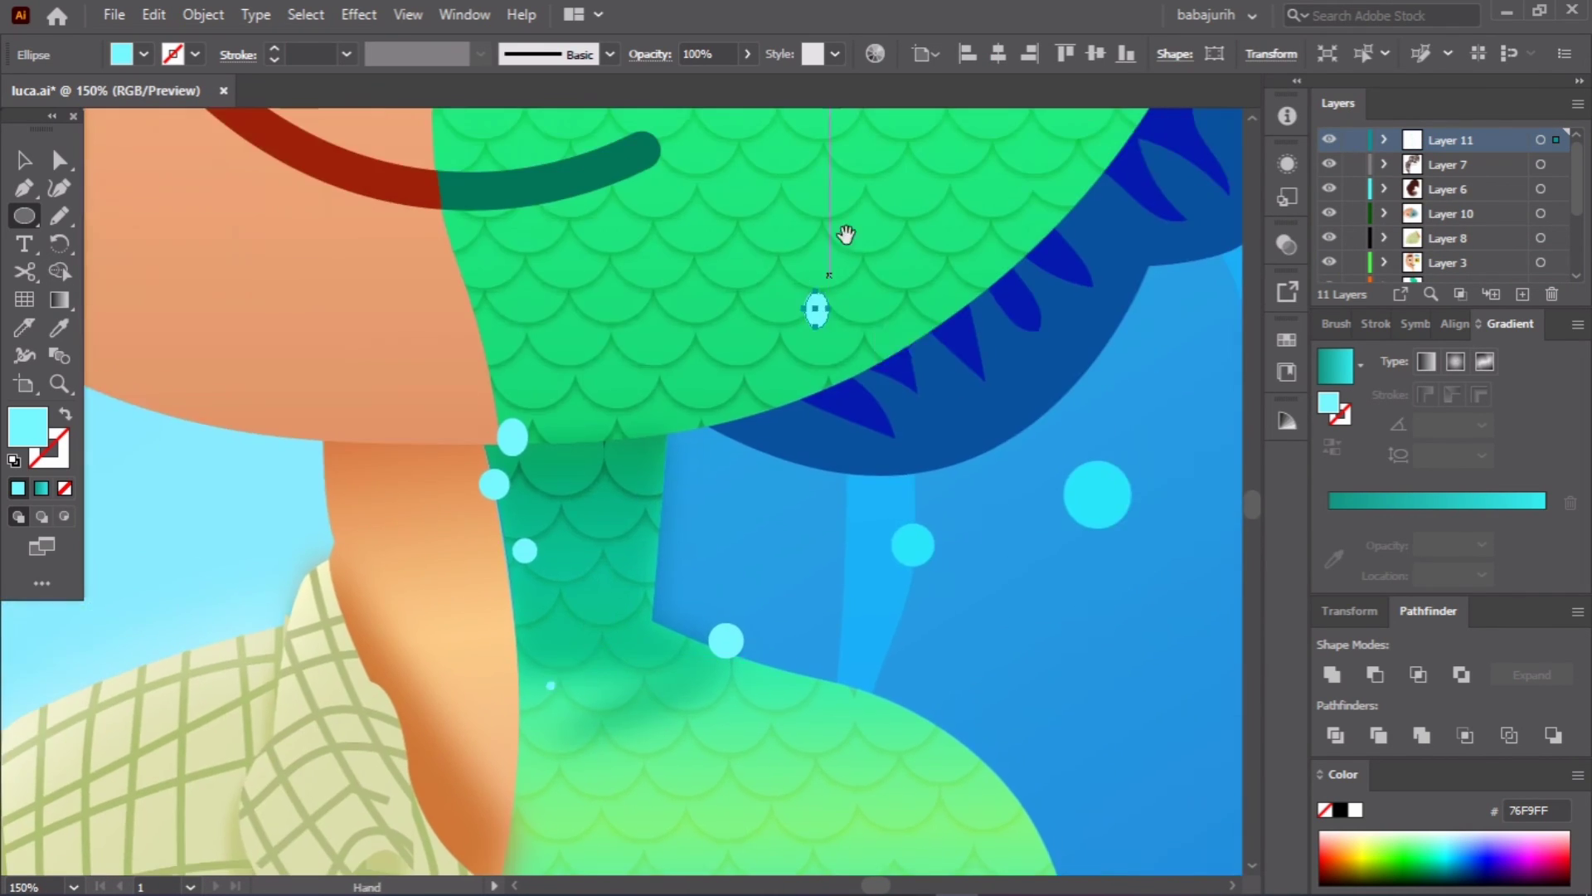
pyautogui.scroll(5, 846, 236)
pyautogui.scroll(5, 840, 398)
pyautogui.moveTo(676, 337); pyautogui.dragTo(682, 343)
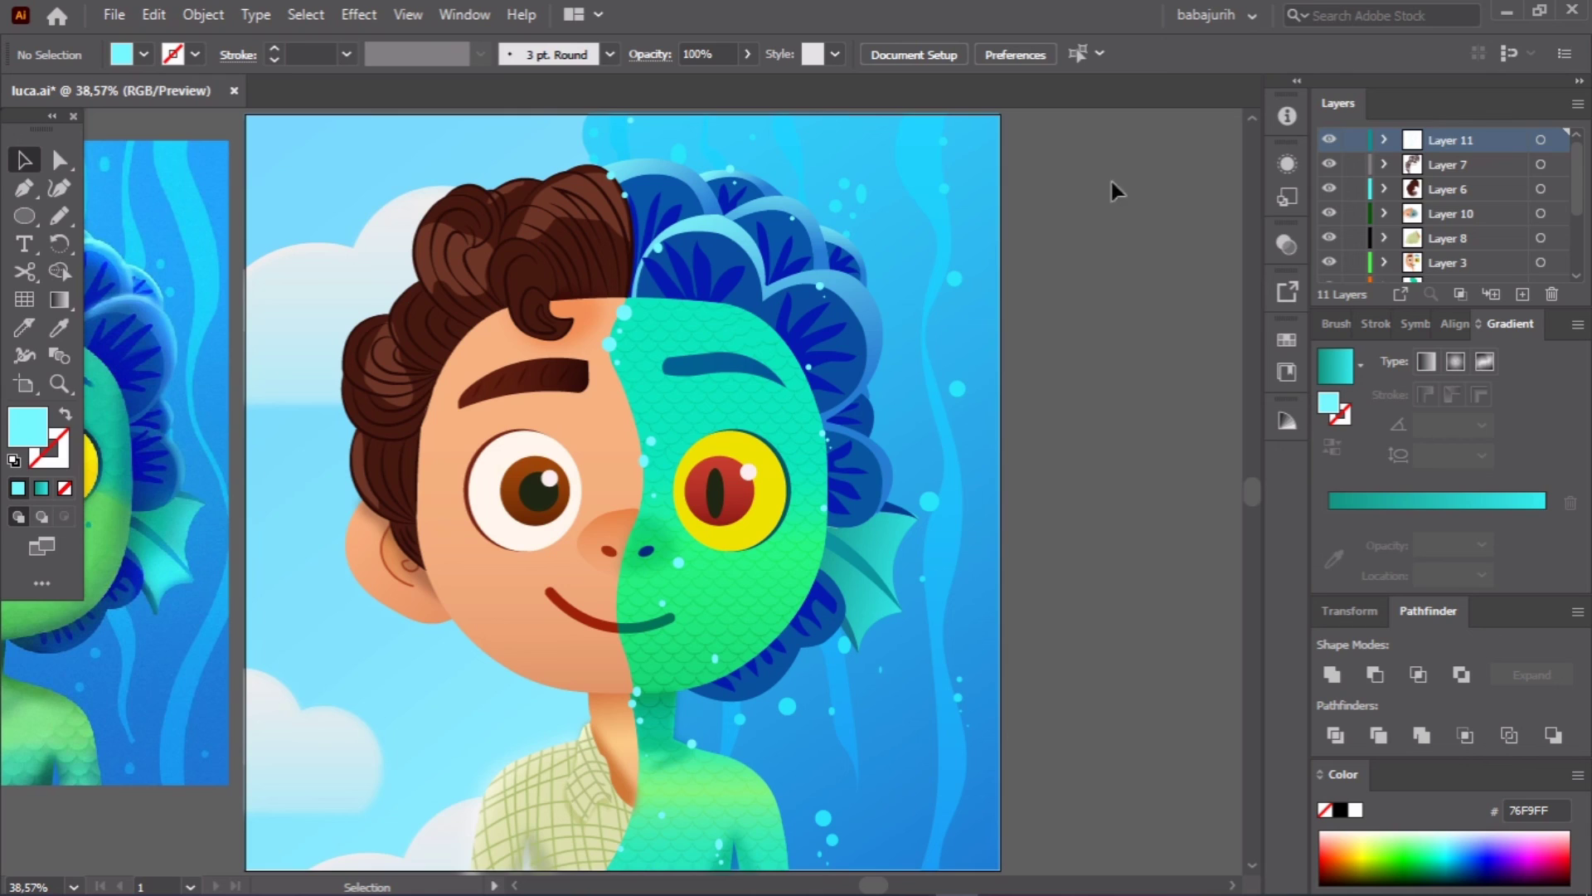
# Step: Sample the brown ear shading colour and check a brown hair path
pyautogui.click(390, 514)
pyautogui.press('i')
pyautogui.click(396, 539)
pyautogui.click(1109, 379)
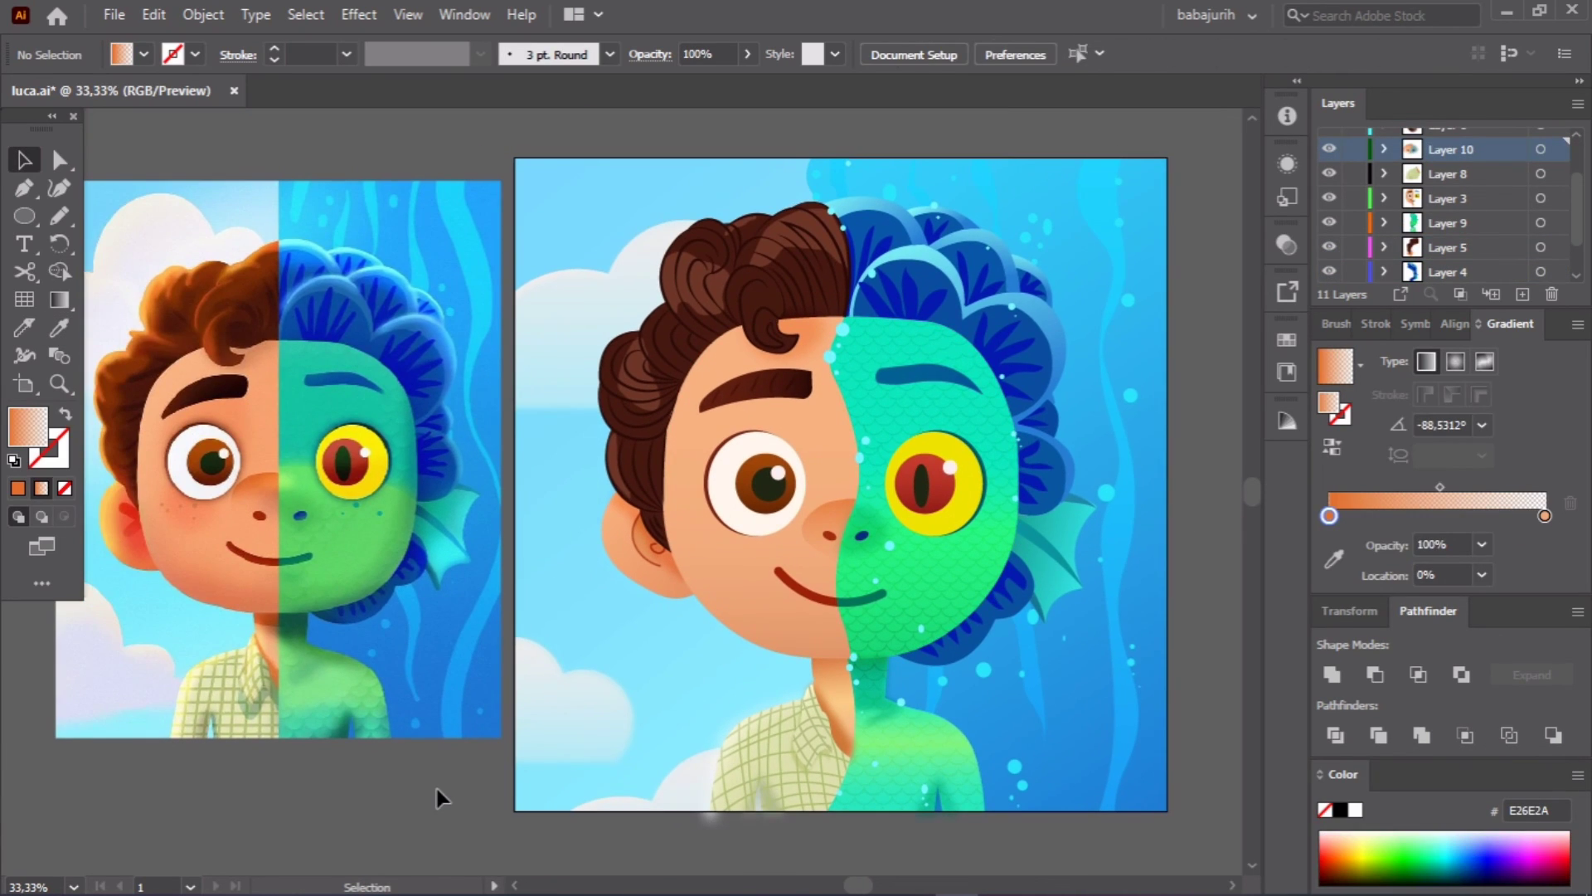
pyautogui.click(437, 313)
pyautogui.press('v')
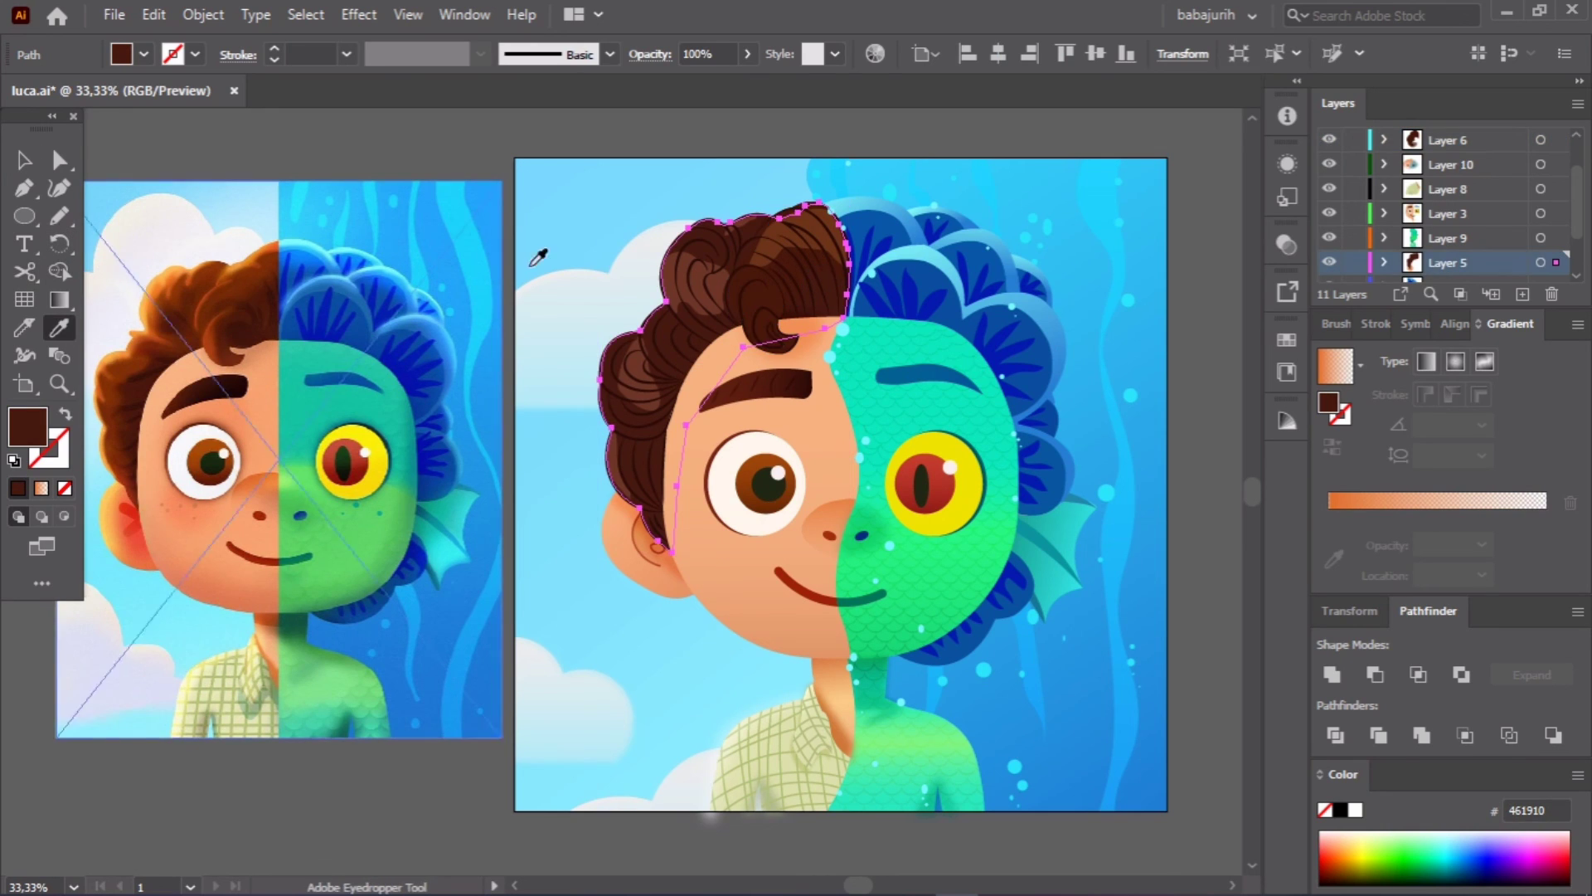
pyautogui.click(371, 826)
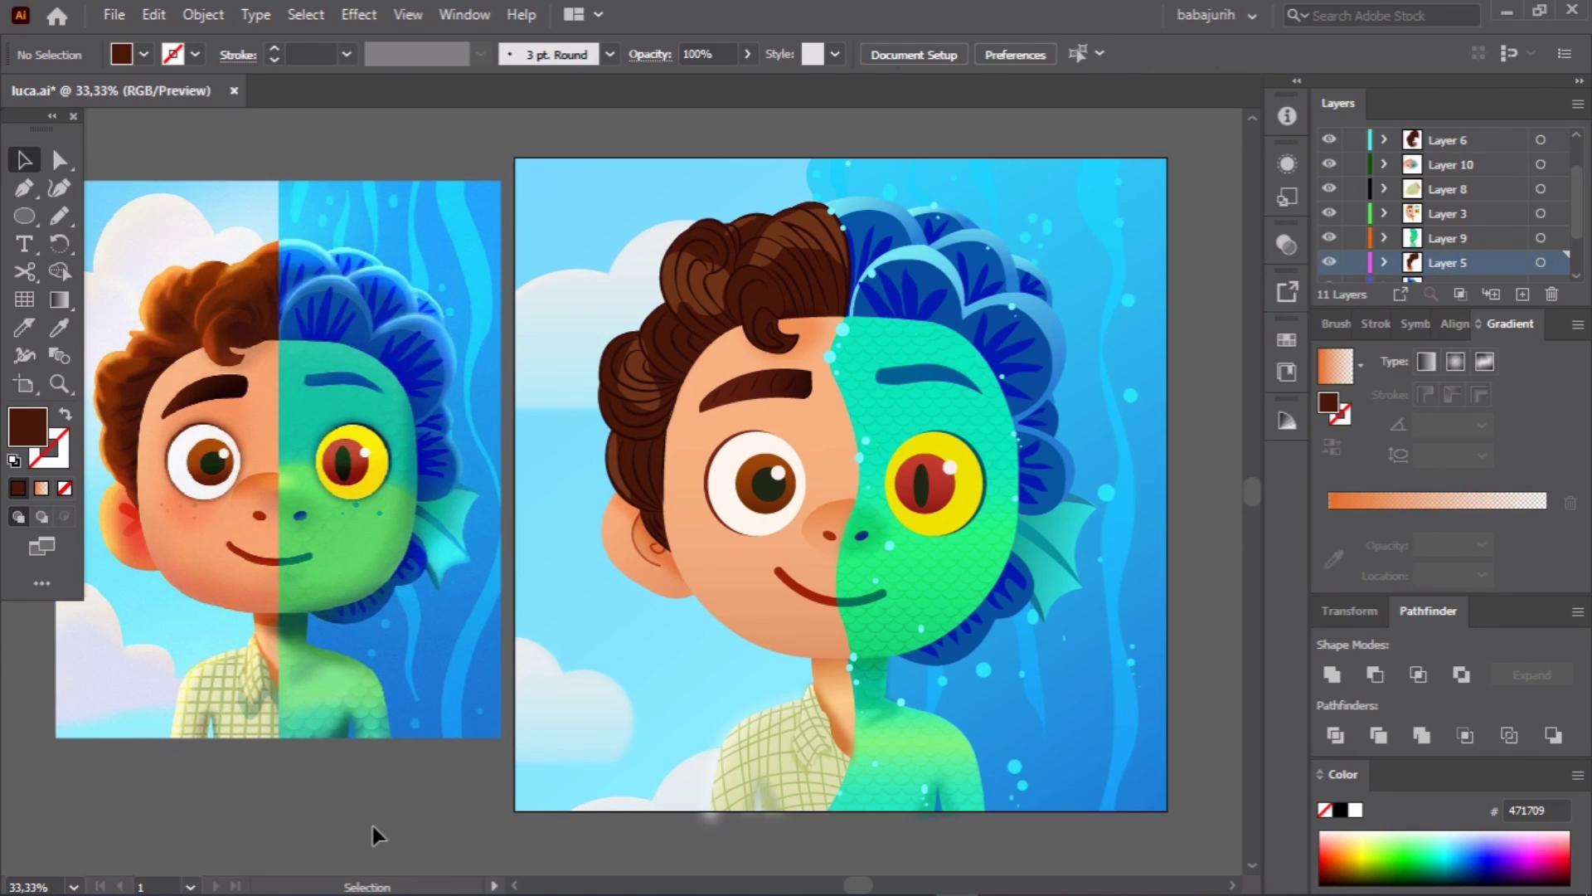